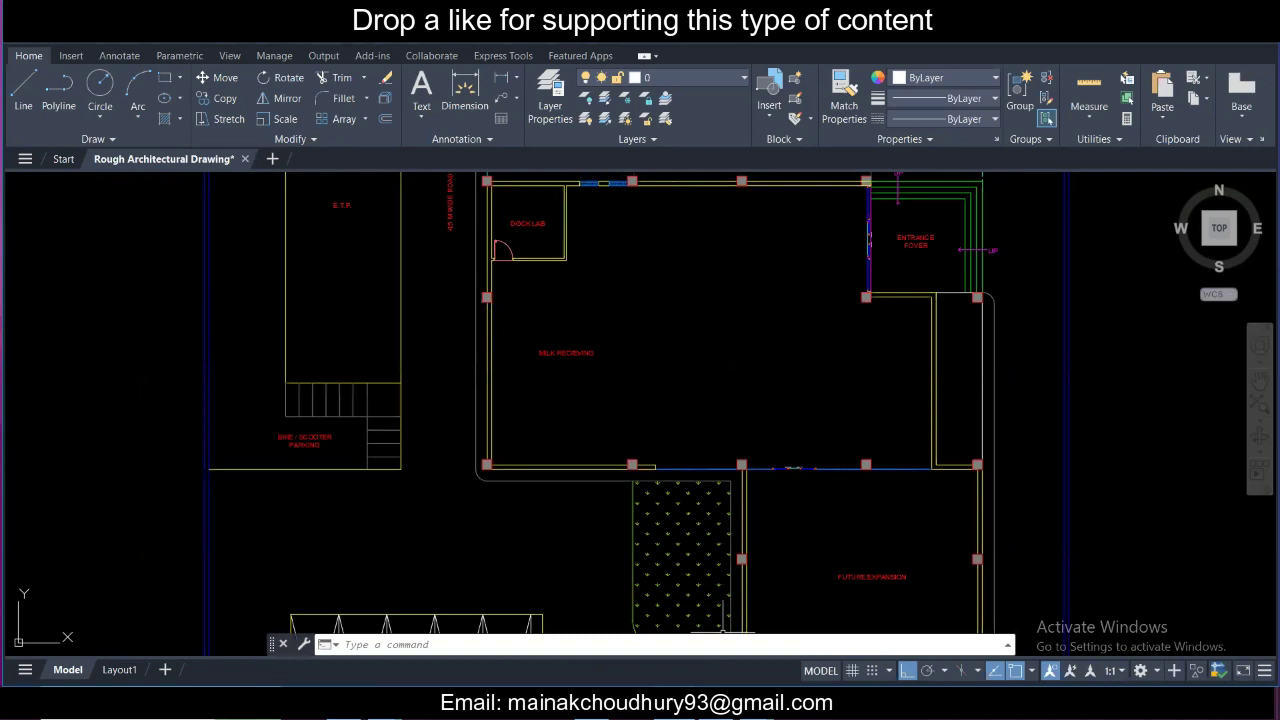
Step: Switch to the text notes and review the plinth height, foundation depth, SBC, floor-to-floor height and building design entries
key(alt+Tab)
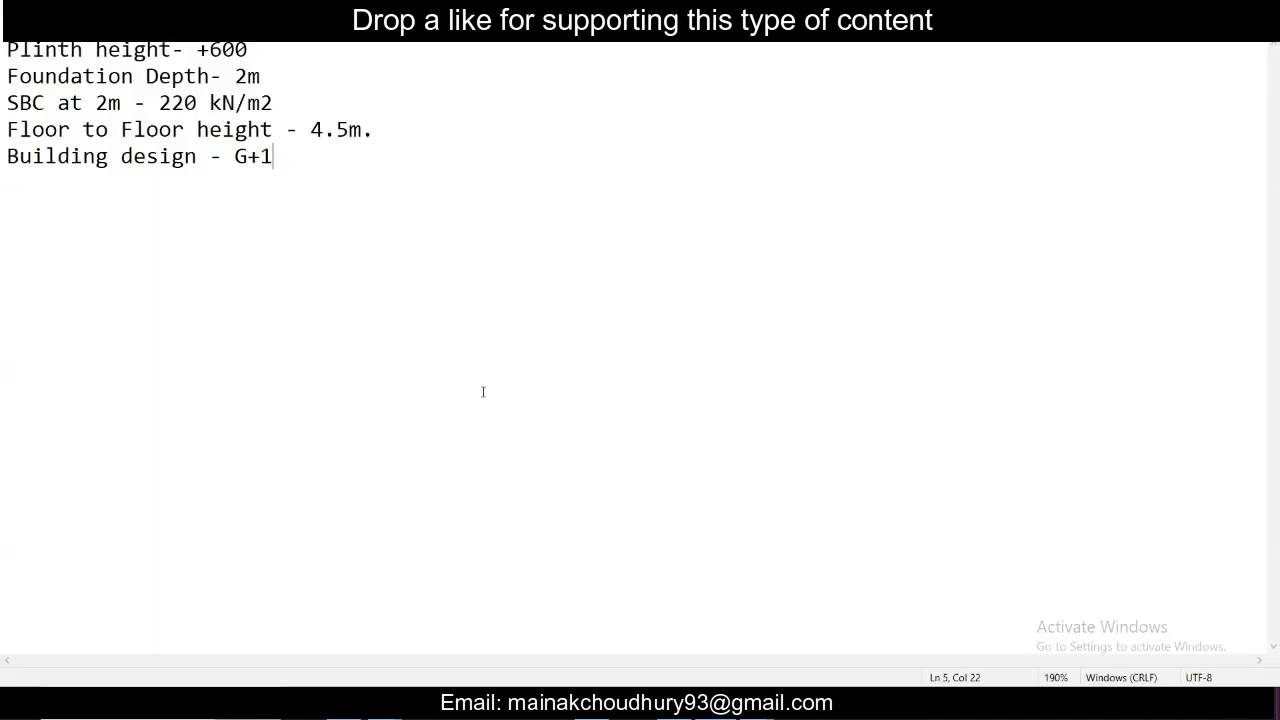
drag(300, 55, 171, 50)
click(300, 86)
drag(300, 86, 194, 76)
click(235, 76)
drag(316, 98, 108, 103)
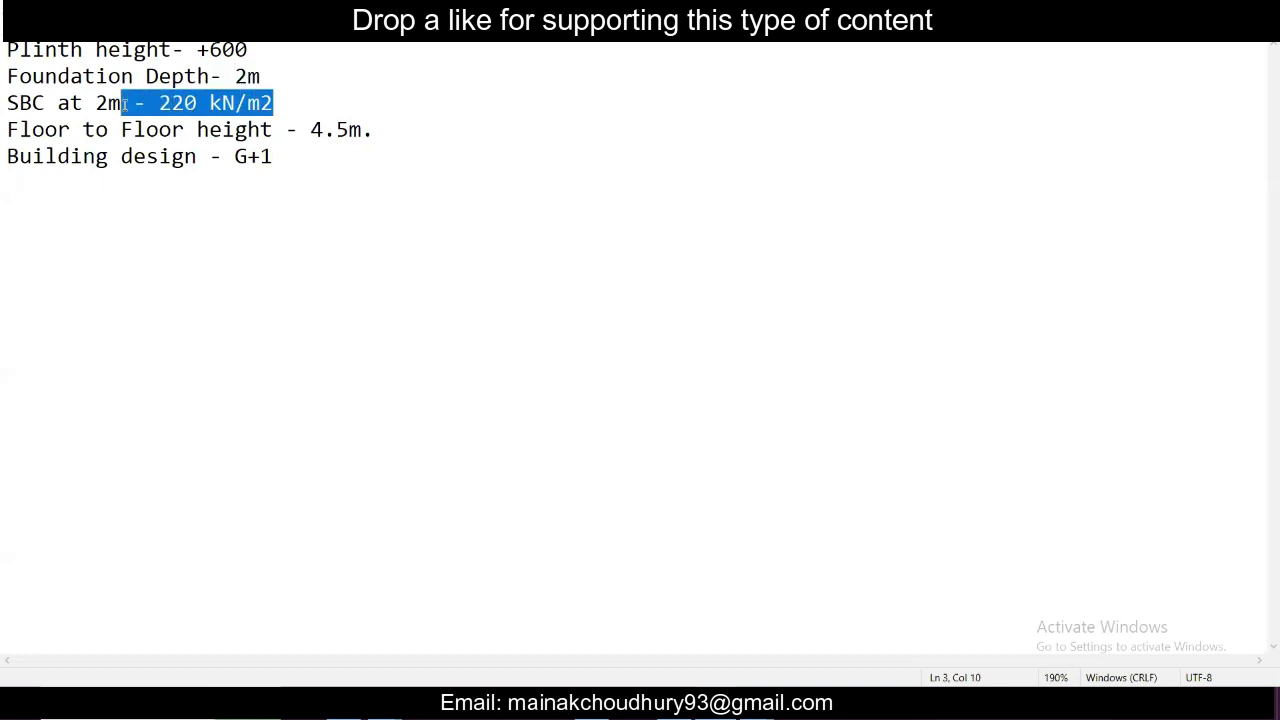
click(108, 103)
drag(287, 120, 171, 130)
click(171, 103)
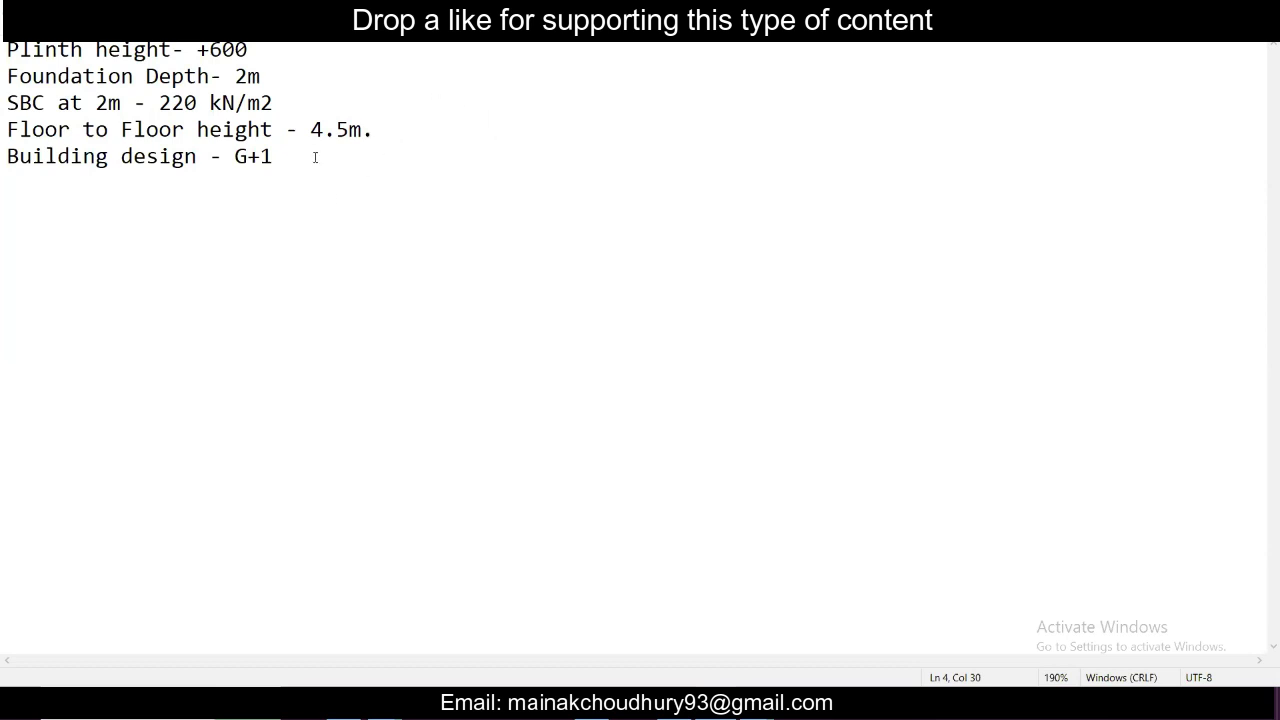
drag(315, 157, 184, 160)
click(302, 188)
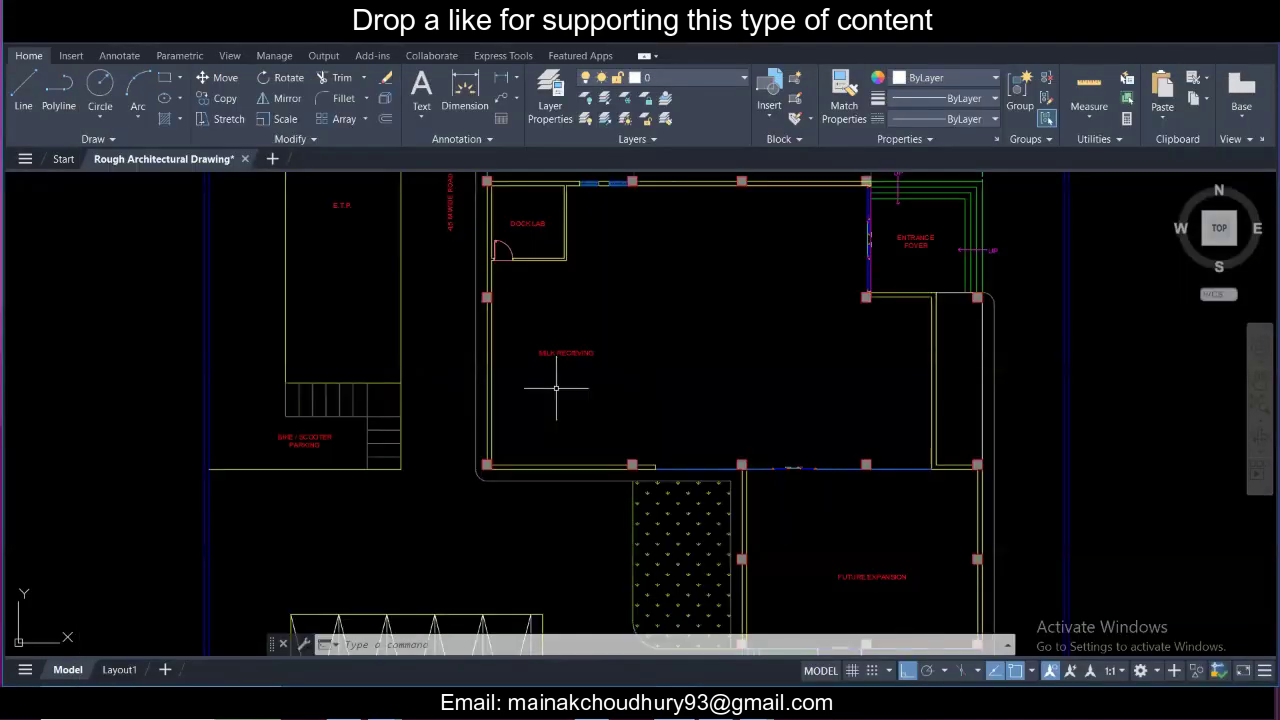
Step: Return to the Rough Architectural Drawing in AutoCAD and examine the rooms and columns from the porch and milk receiving area to the processing hall
middle_drag(514, 412, 483, 446)
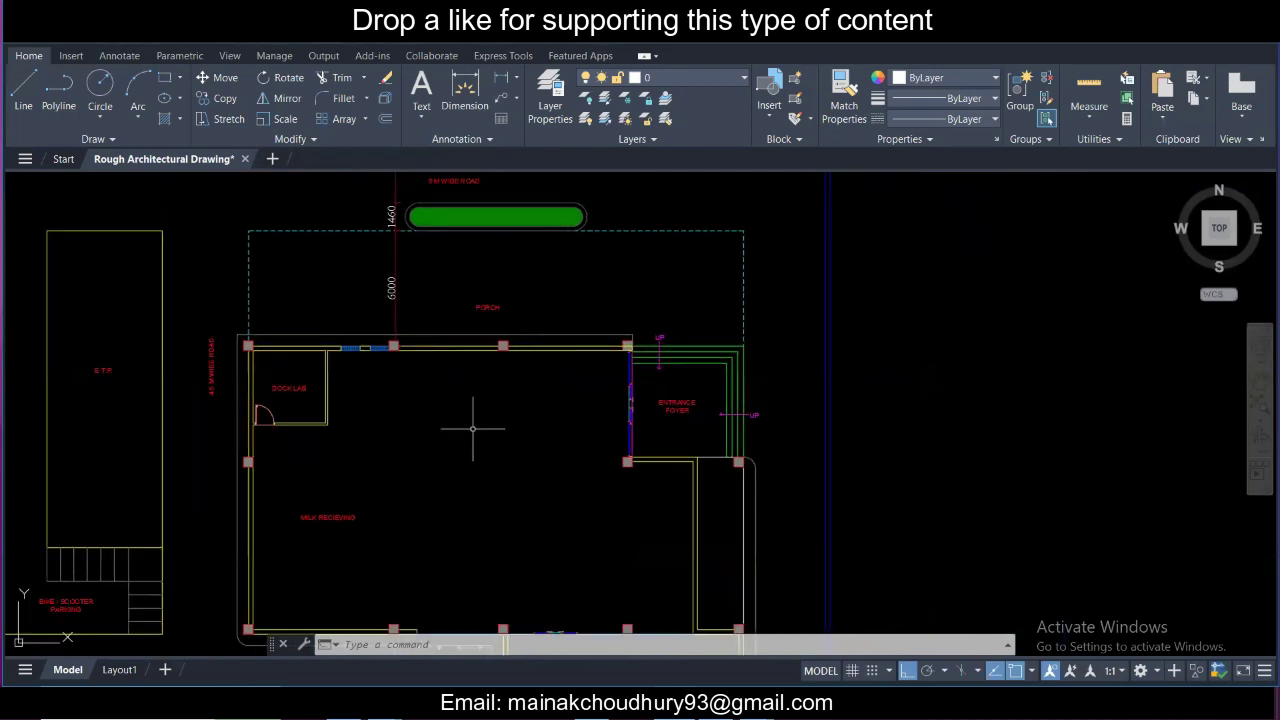
middle_drag(490, 400, 502, 334)
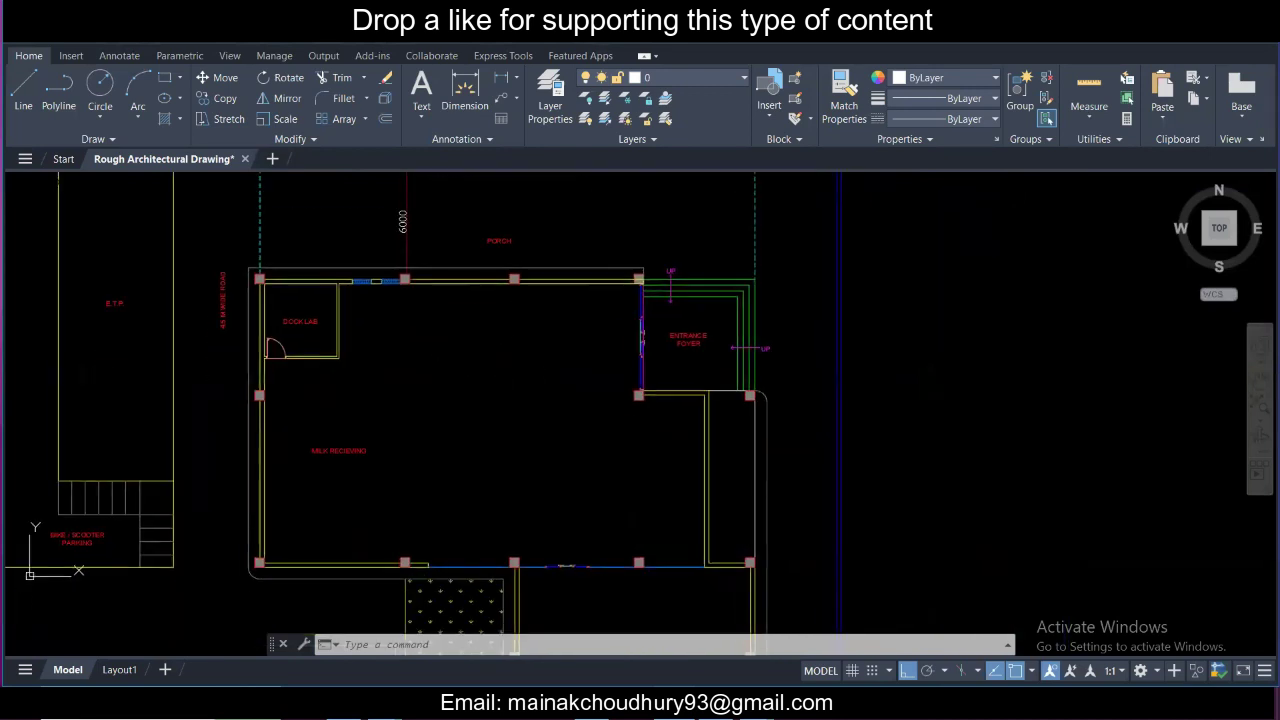
middle_drag(515, 451, 517, 371)
middle_drag(520, 492, 528, 351)
middle_drag(540, 442, 543, 337)
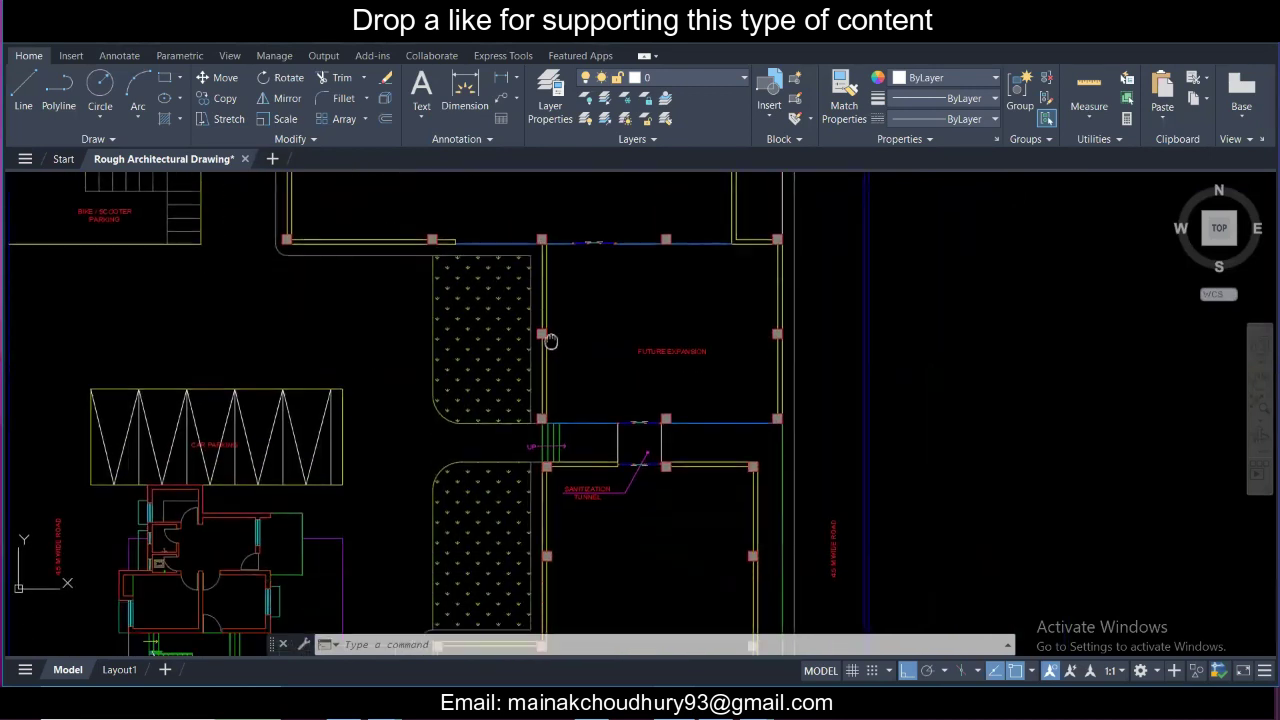
middle_drag(590, 443, 632, 205)
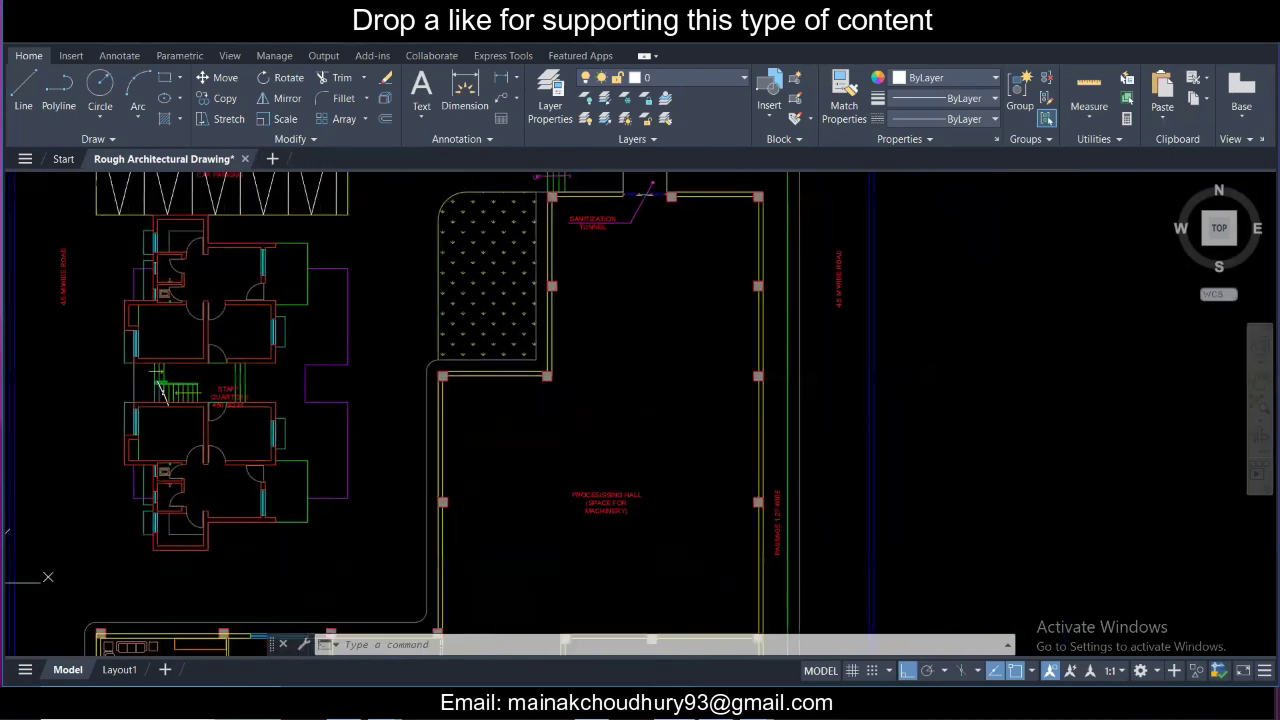
middle_drag(629, 331, 649, 306)
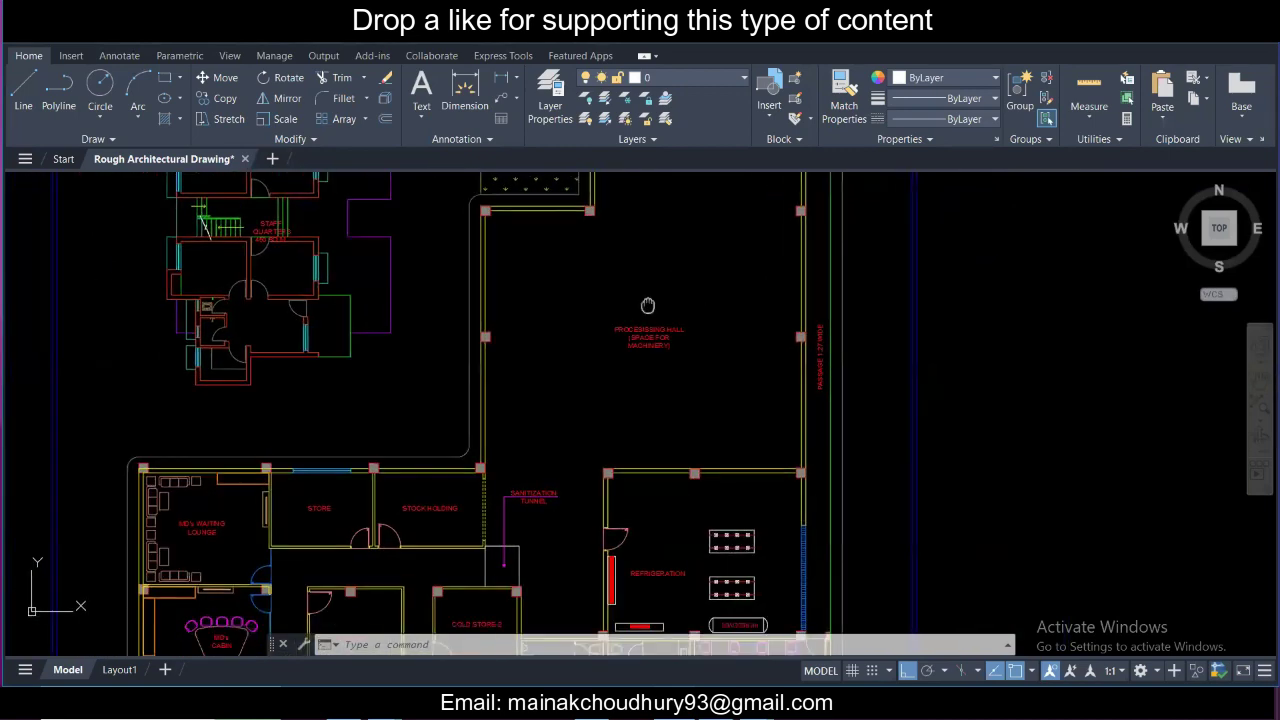
mouse_move(625, 380)
middle_down()
mouse_move(652, 258)
mouse_move(674, 371)
mouse_move(617, 423)
mouse_move(722, 470)
mouse_move(751, 363)
mouse_move(737, 463)
mouse_move(725, 386)
mouse_move(657, 366)
mouse_move(703, 360)
middle_up()
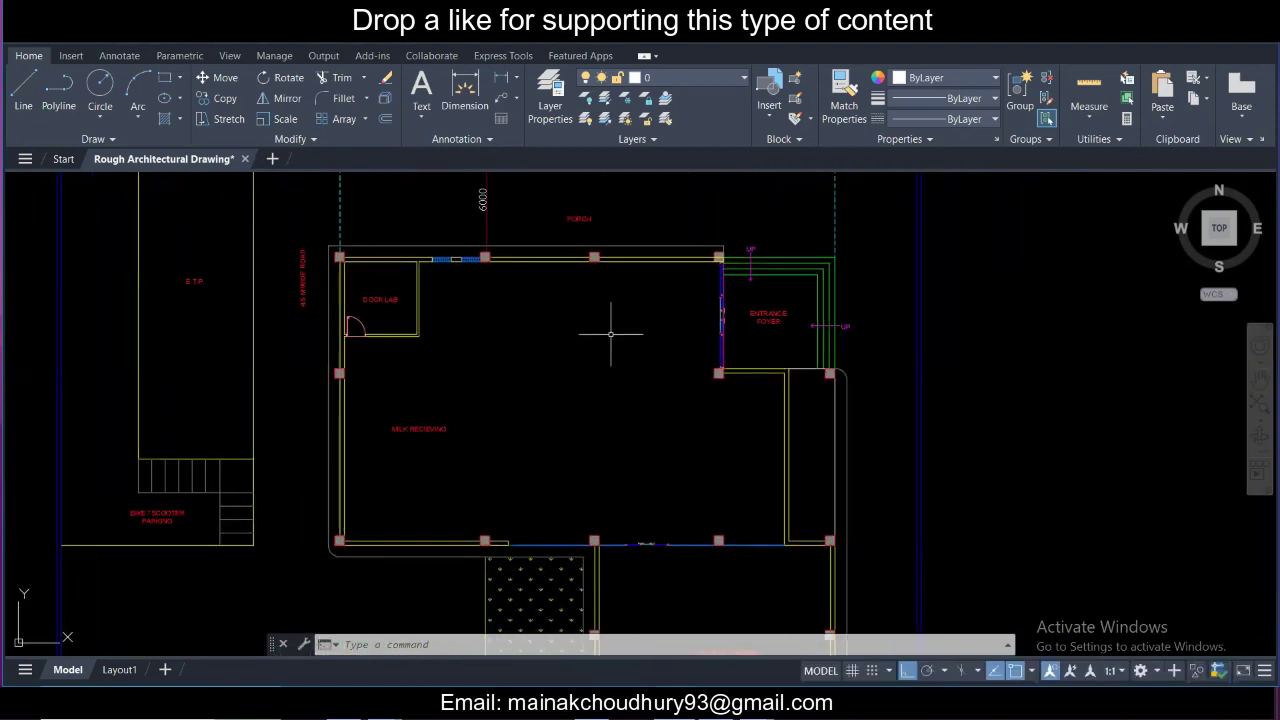
scroll(458, 297, up, 2)
scroll(460, 294, down, 2)
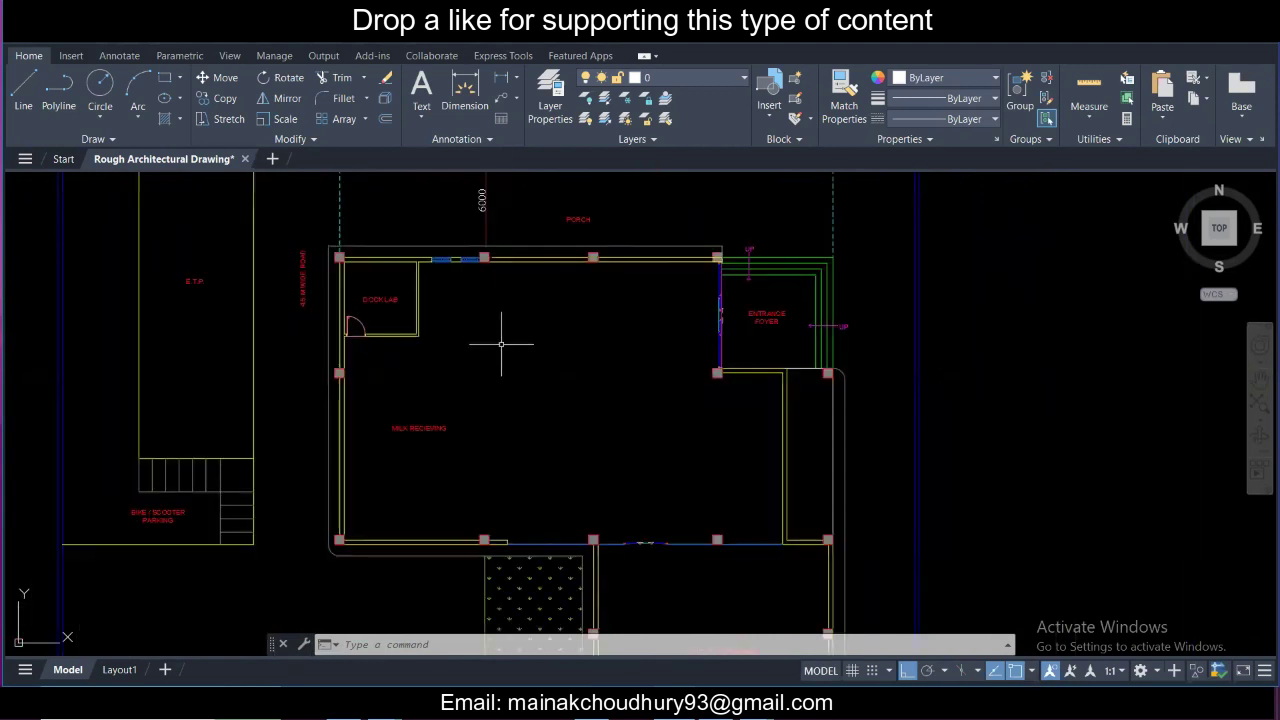
middle_drag(503, 343, 577, 388)
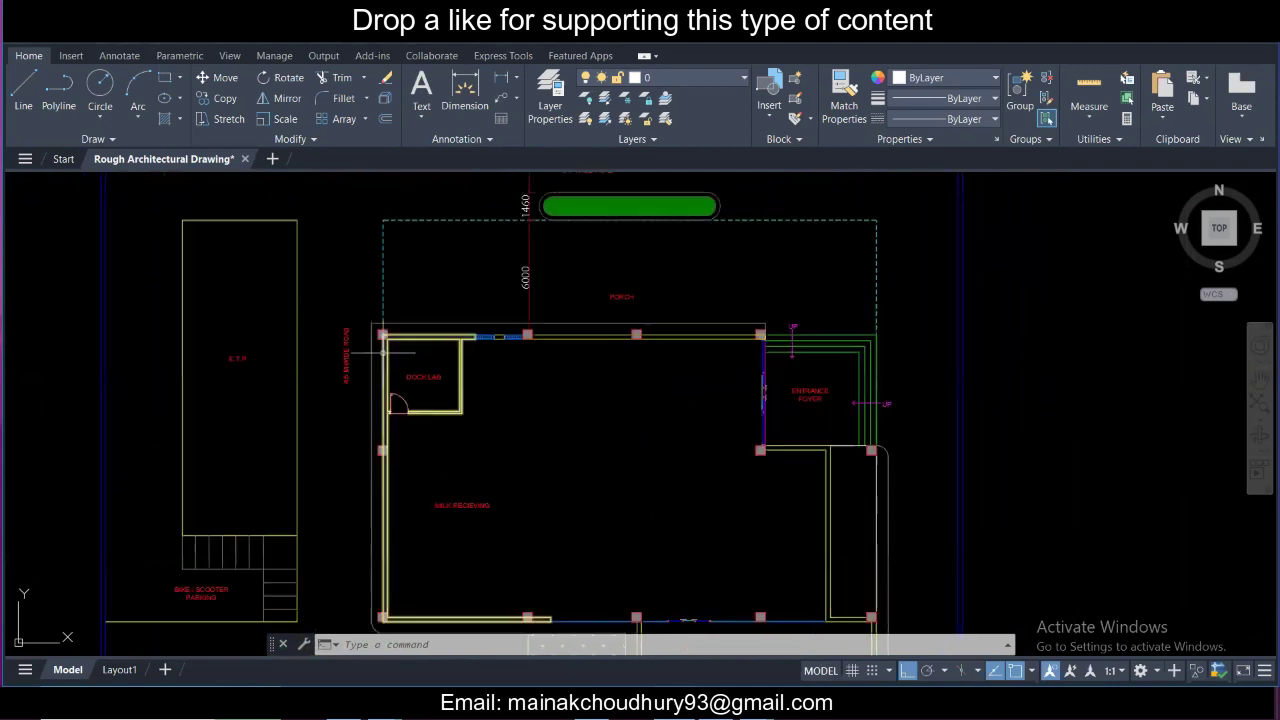
scroll(378, 295, up, 2)
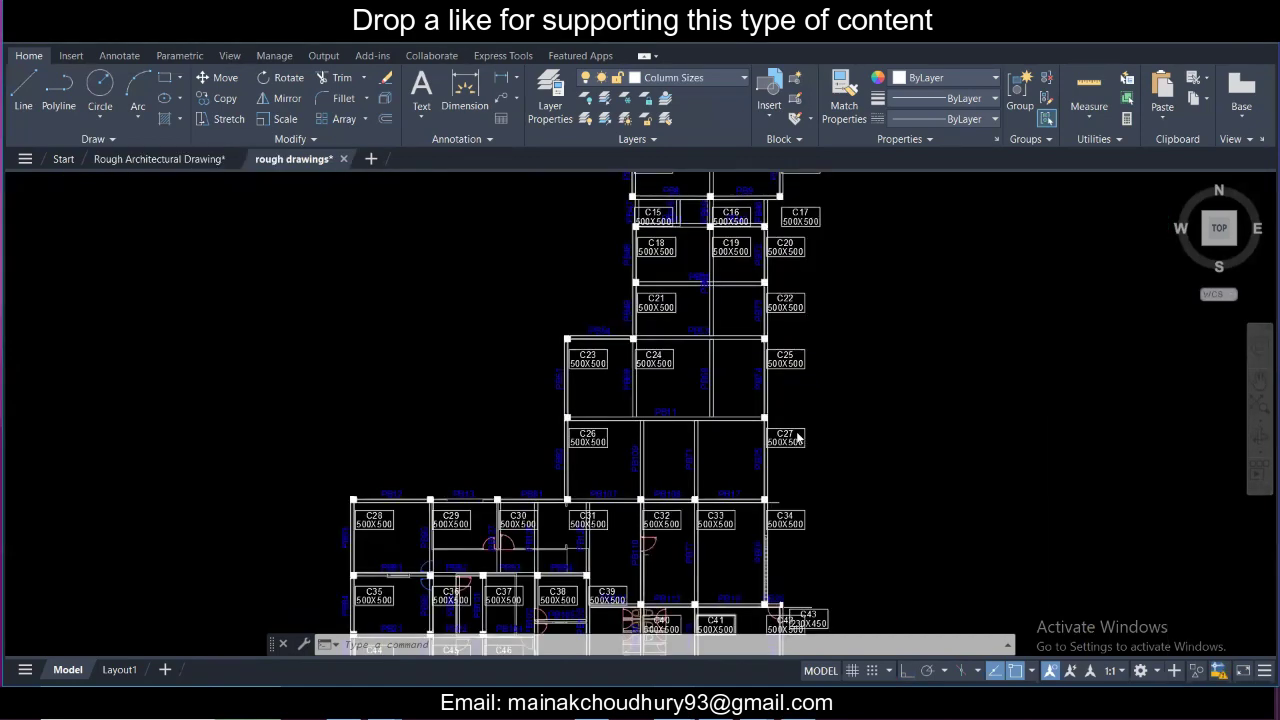
Step: In the rough drawings file, examine the column sizes and plinth beam layout of the southern block around C28 to C54
scroll(797, 437, down, 3)
scroll(374, 437, up, 6)
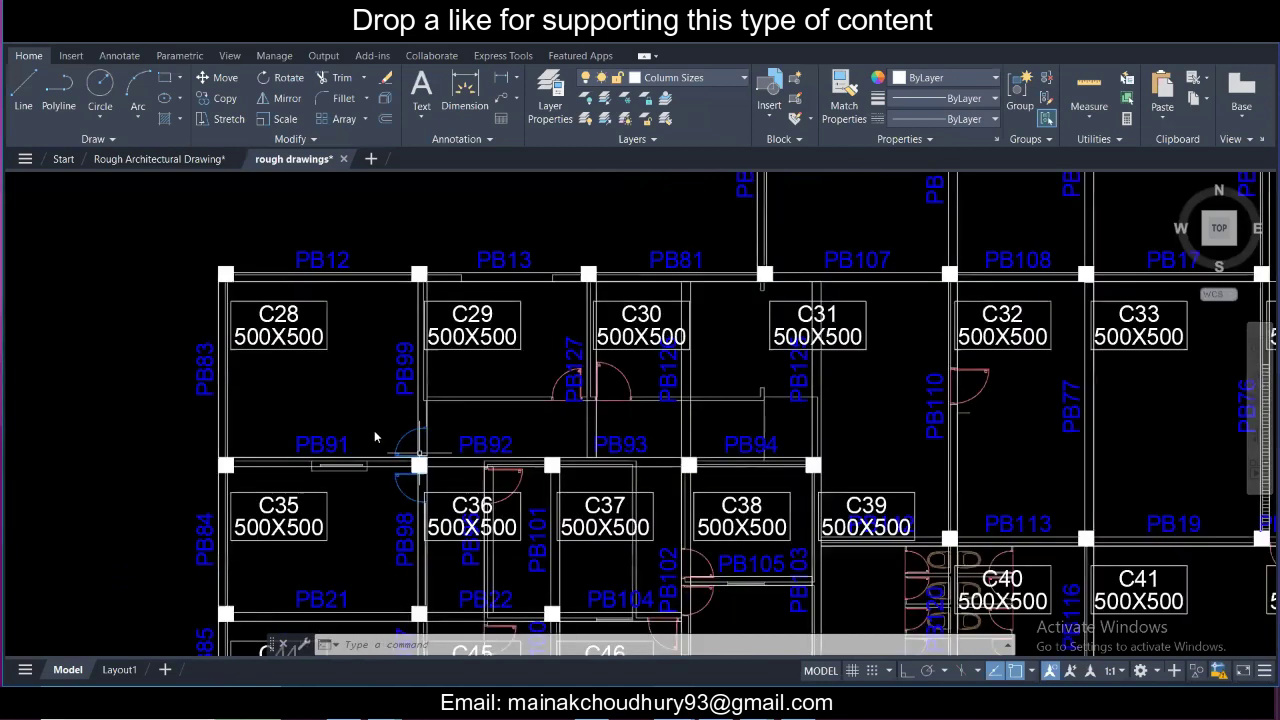
scroll(336, 400, down, 5)
scroll(625, 462, up, 5)
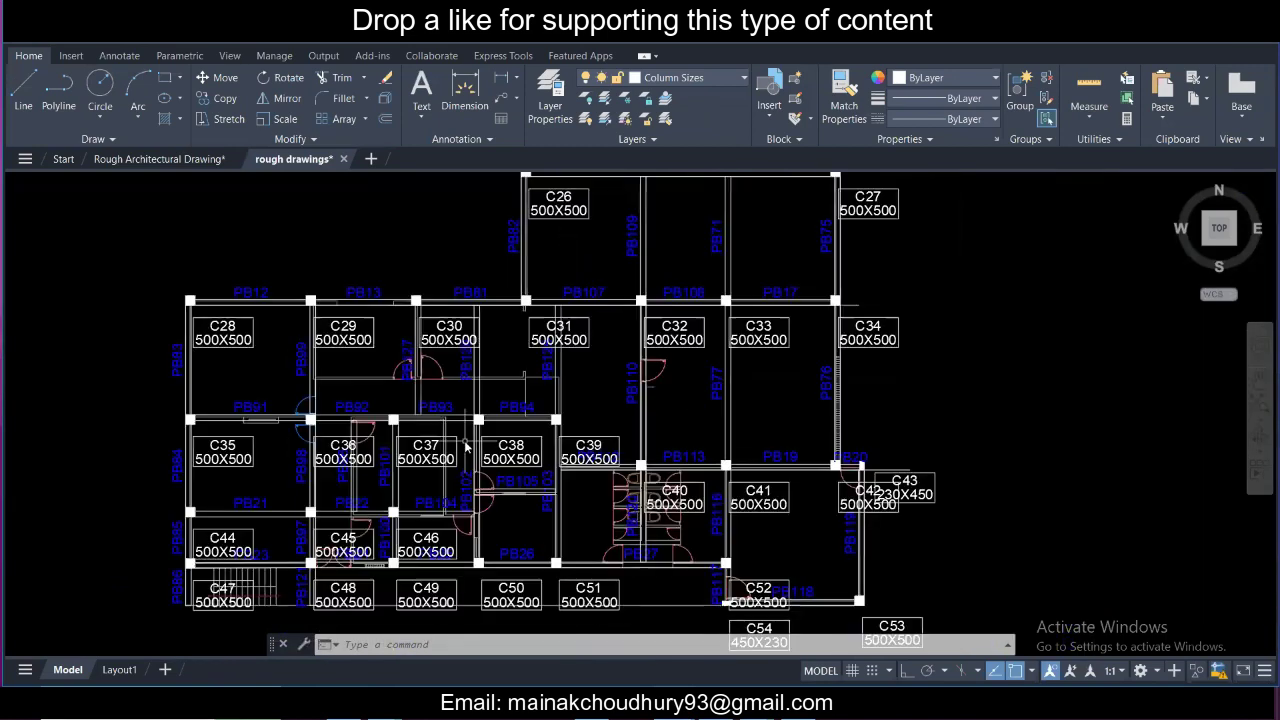
scroll(576, 441, down, 2)
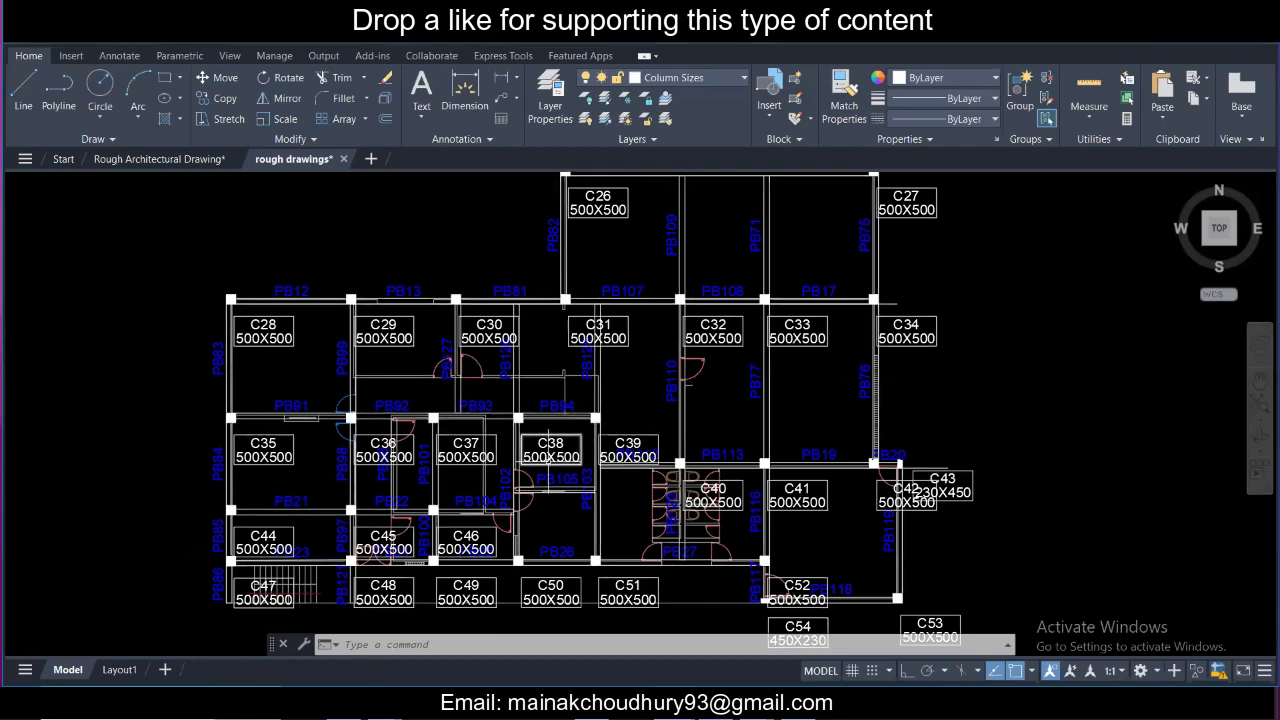
middle_drag(550, 490, 562, 424)
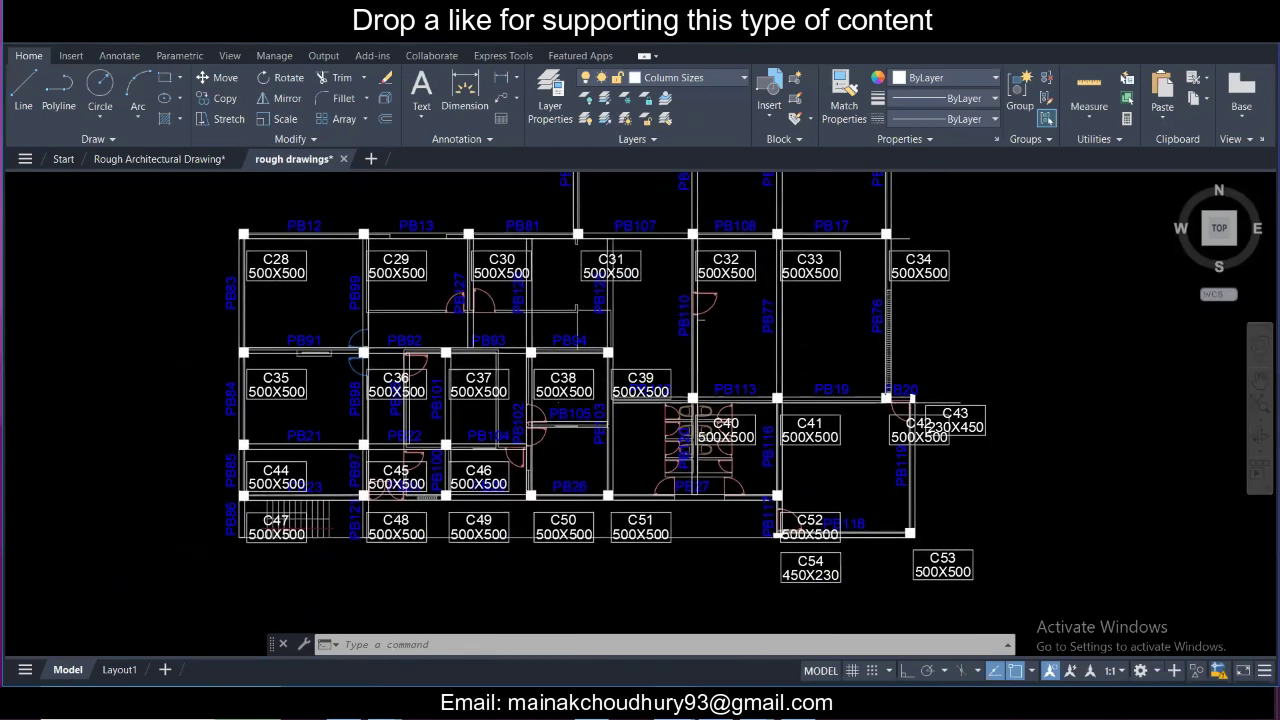
scroll(422, 514, up, 4)
scroll(424, 512, down, 2)
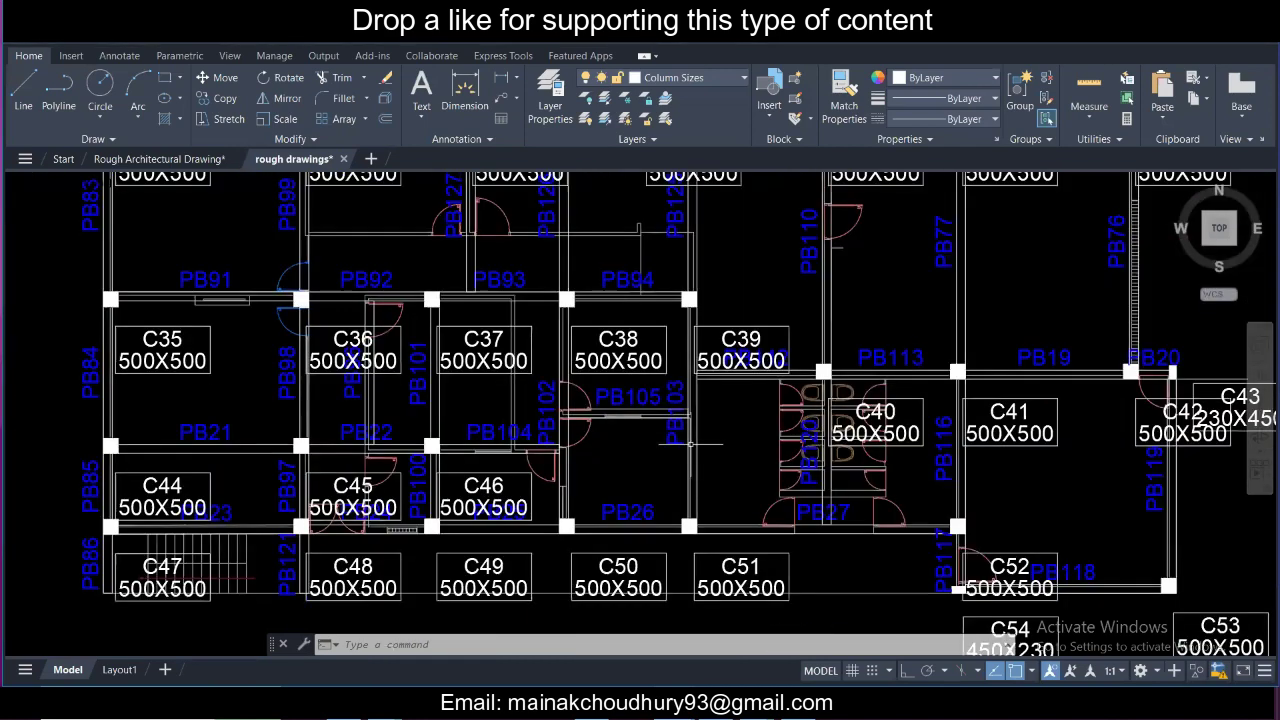
scroll(363, 453, up, 2)
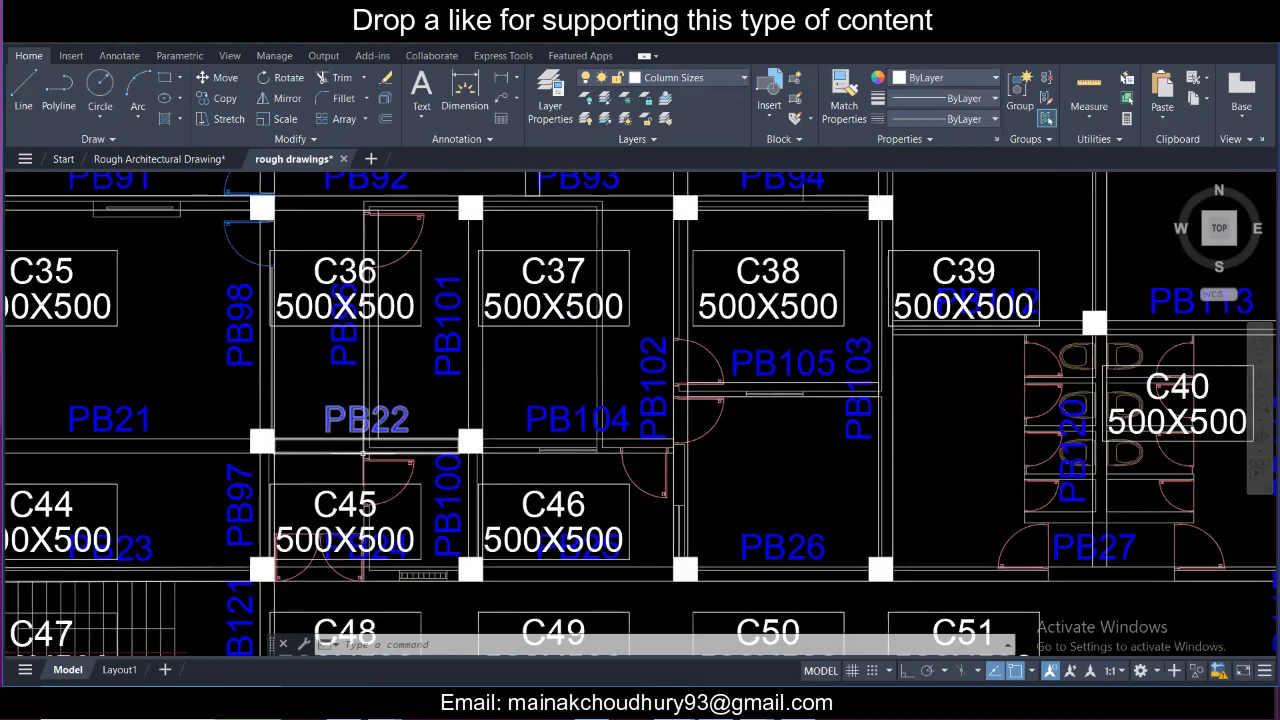
scroll(410, 458, down, 4)
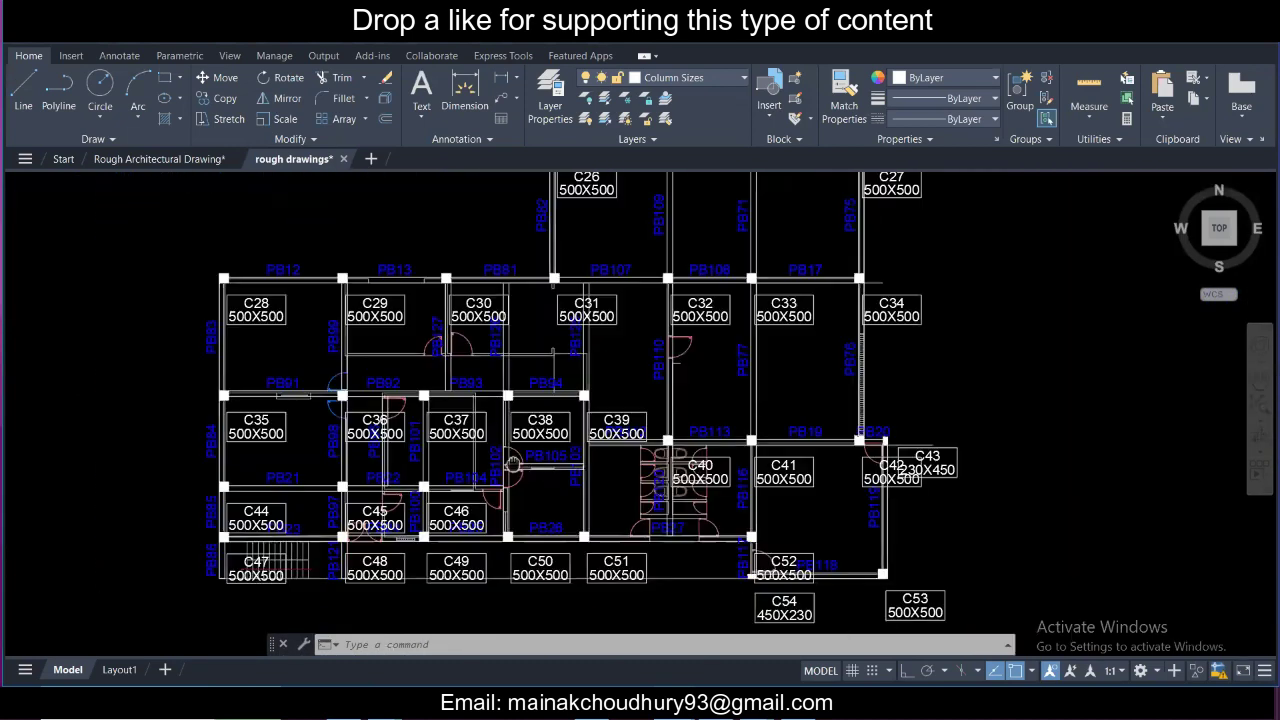
Step: Examine the plinth beams and columns of the northern block from C1 to C12 and follow the framing south towards C21
middle_drag(513, 463, 501, 499)
middle_drag(595, 367, 540, 519)
middle_drag(575, 400, 581, 580)
middle_drag(600, 380, 590, 634)
middle_drag(580, 457, 577, 617)
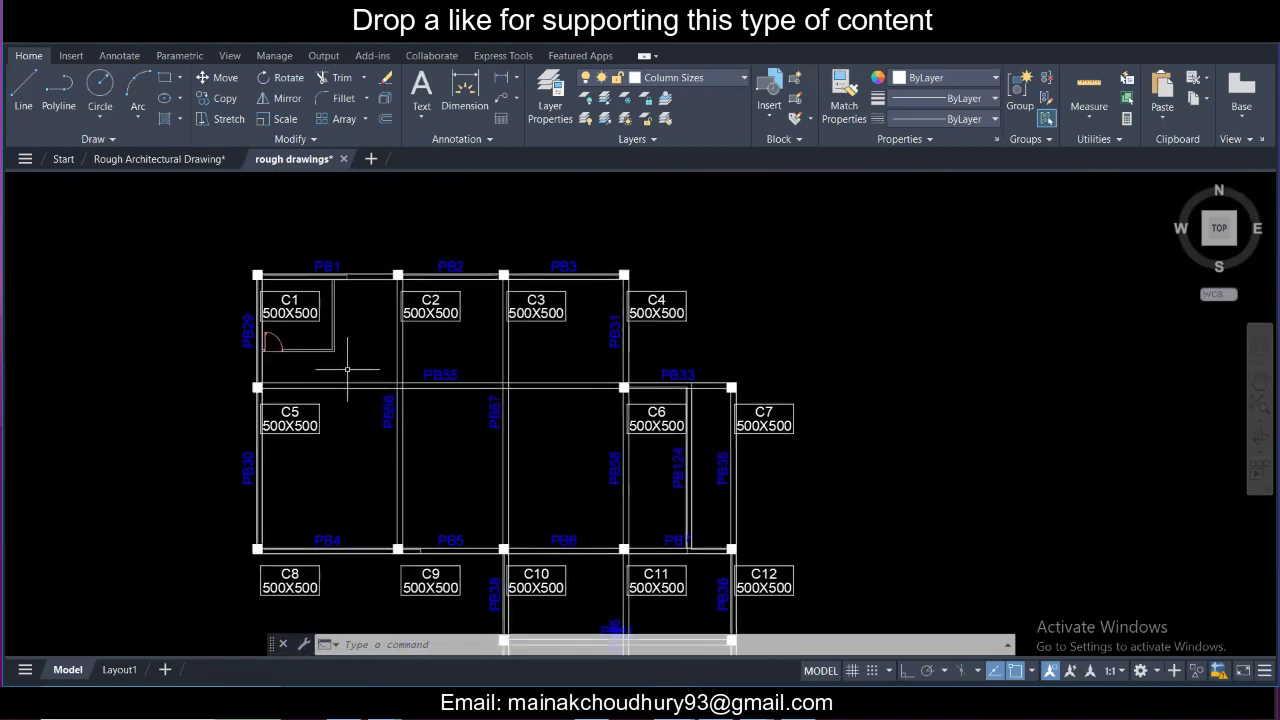
scroll(306, 385, up, 2)
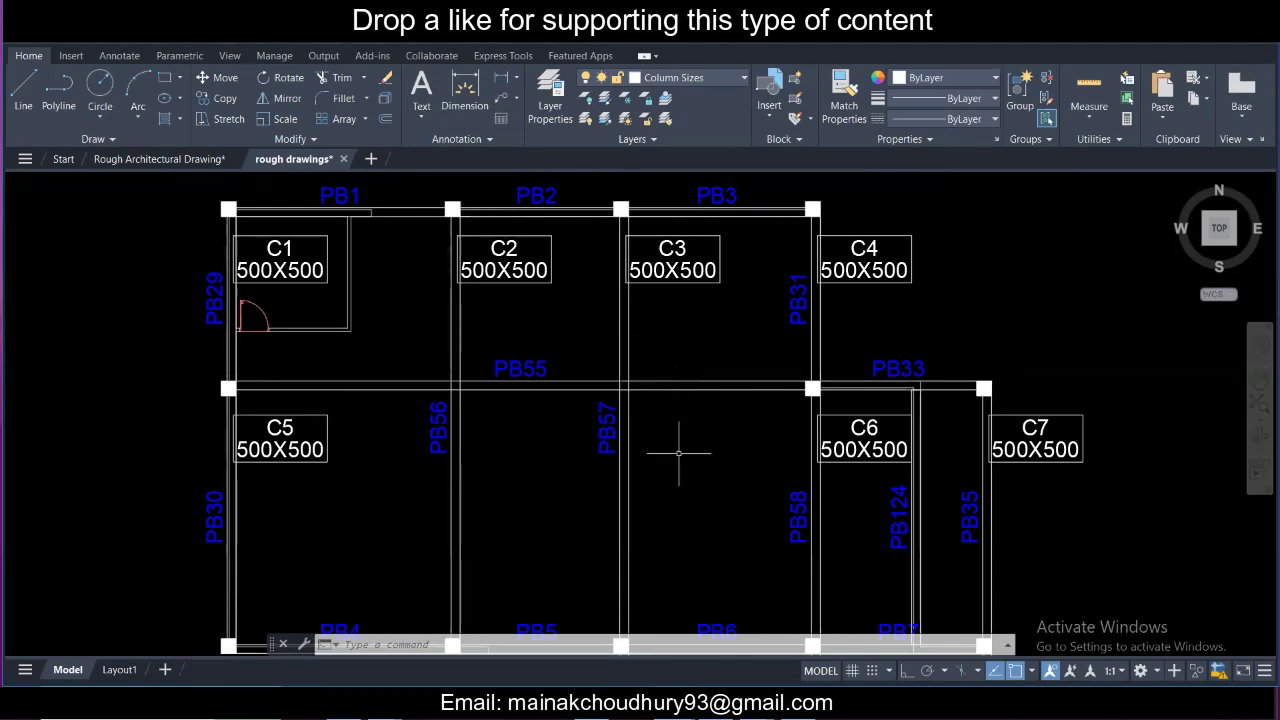
middle_drag(679, 453, 682, 365)
scroll(651, 374, down, 2)
middle_drag(643, 475, 641, 352)
middle_drag(658, 432, 655, 352)
middle_drag(682, 472, 679, 368)
middle_drag(664, 537, 663, 457)
scroll(666, 460, up, 2)
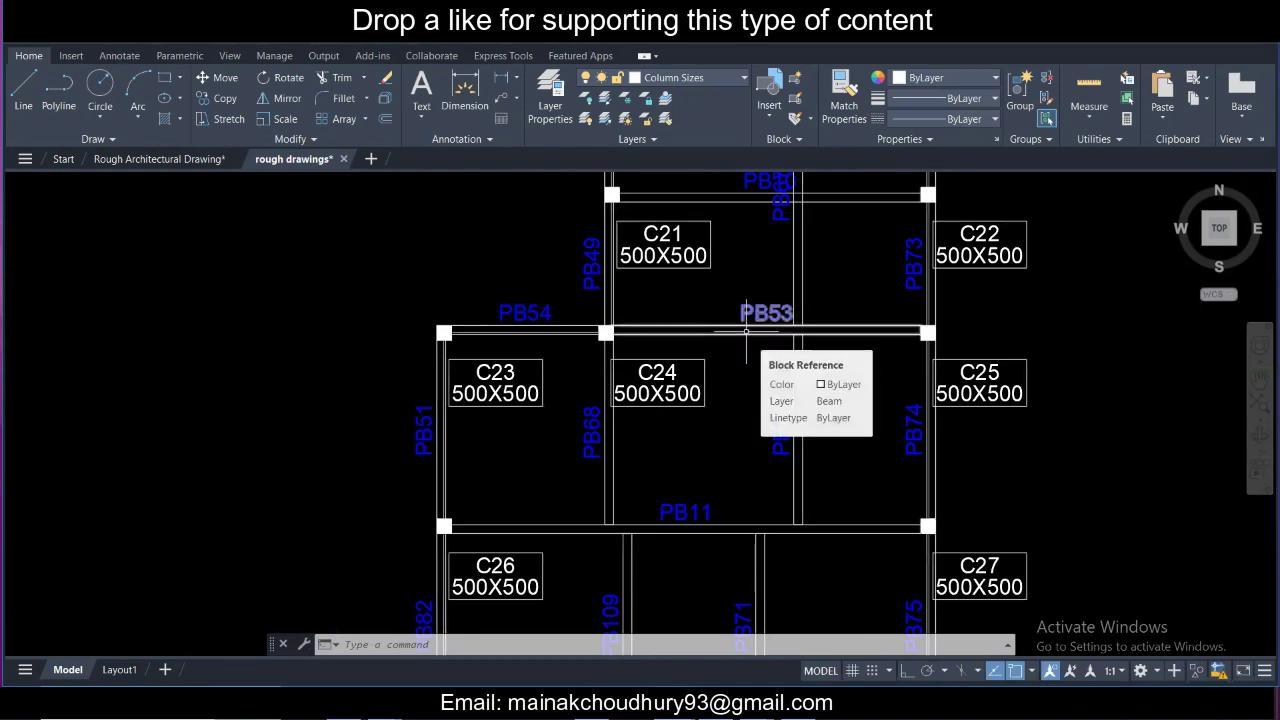
Step: Inspect the beam arrangement around PB53 and PB11, then follow it through the southern block's rooms, toilets and staircase
middle_drag(745, 331, 740, 299)
mouse_move(705, 417)
middle_down()
mouse_move(705, 366)
mouse_move(707, 379)
mouse_move(682, 371)
middle_up()
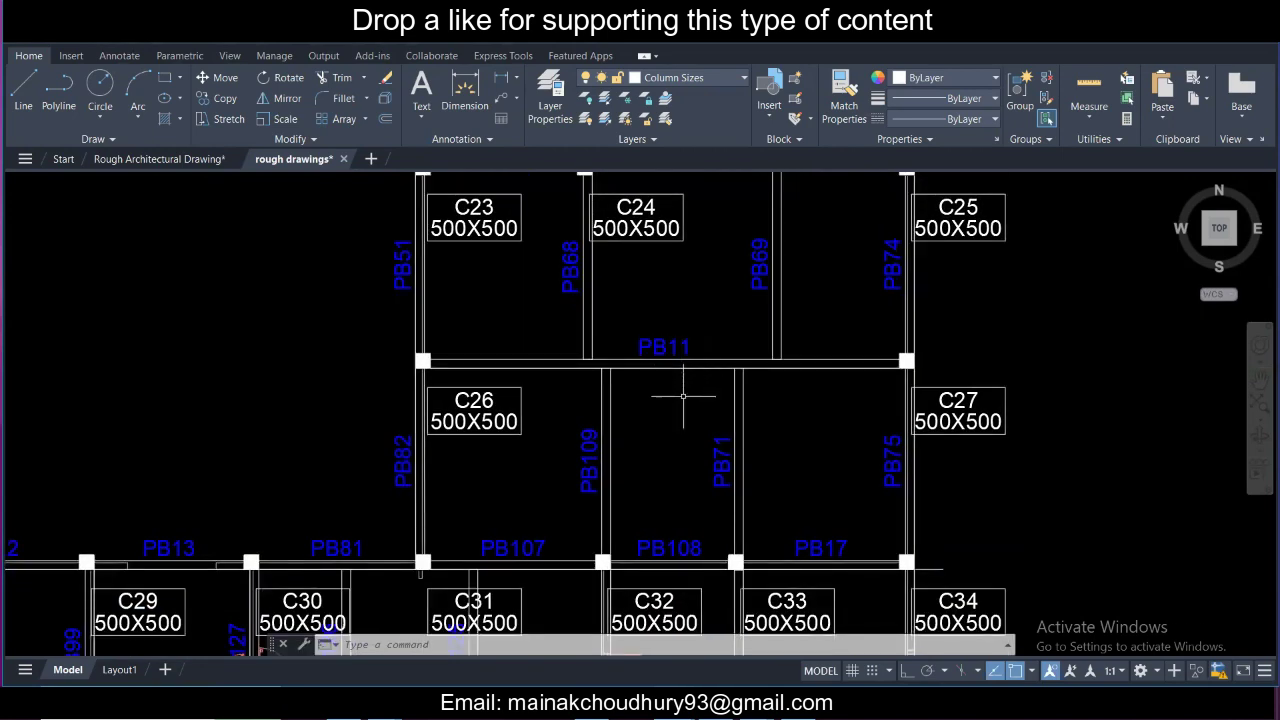
scroll(689, 357, up, 2)
scroll(689, 357, down, 2)
middle_drag(689, 383, 689, 349)
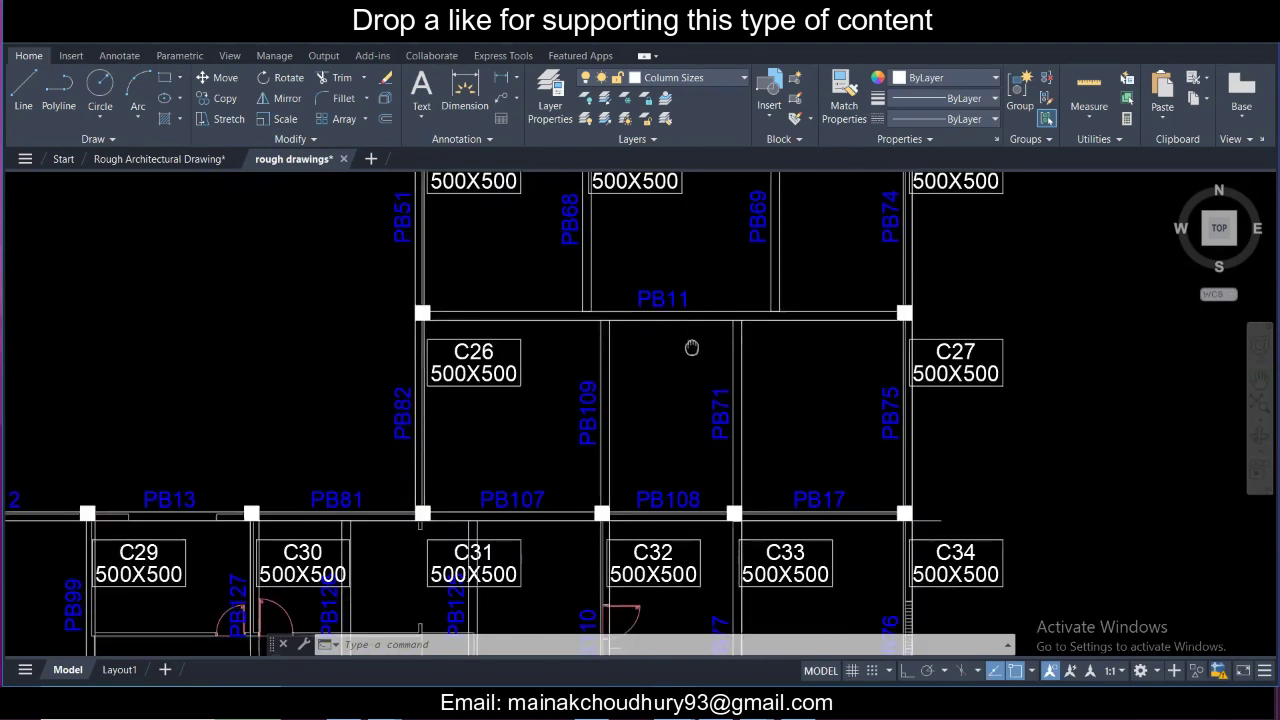
middle_drag(706, 490, 708, 371)
mouse_move(692, 515)
middle_down()
mouse_move(689, 425)
mouse_move(871, 210)
middle_up()
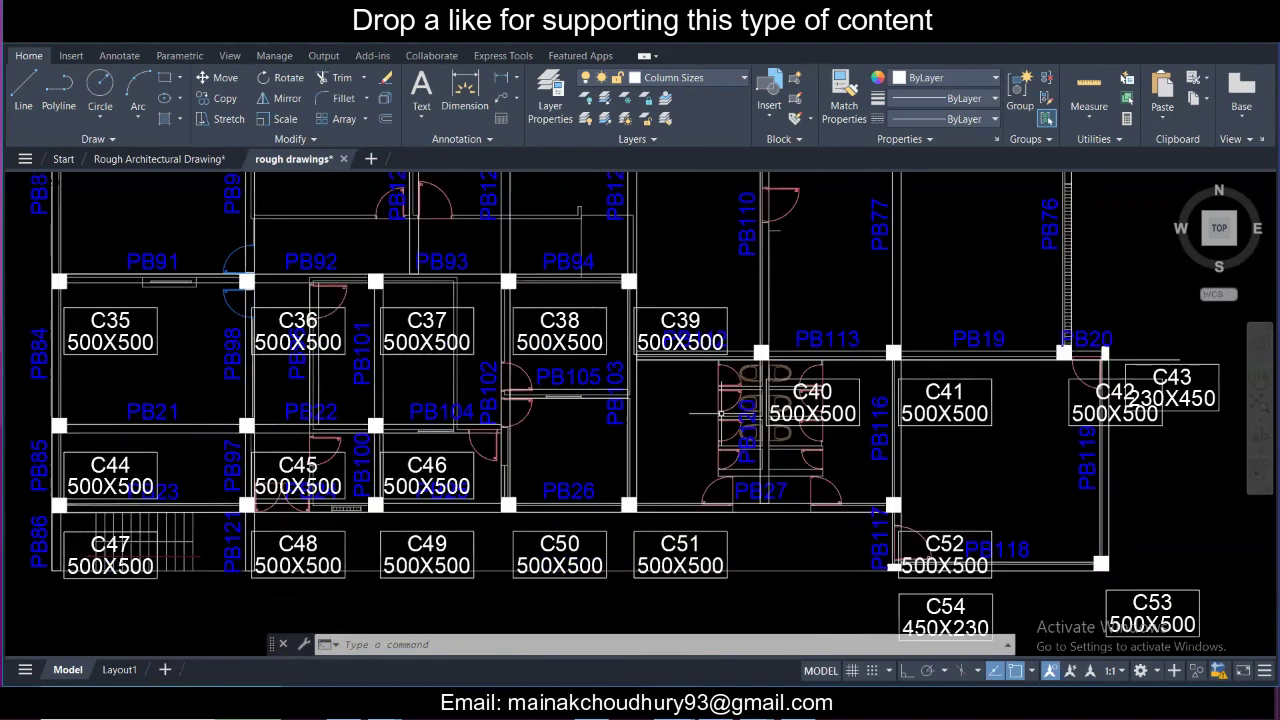
middle_drag(700, 480, 854, 520)
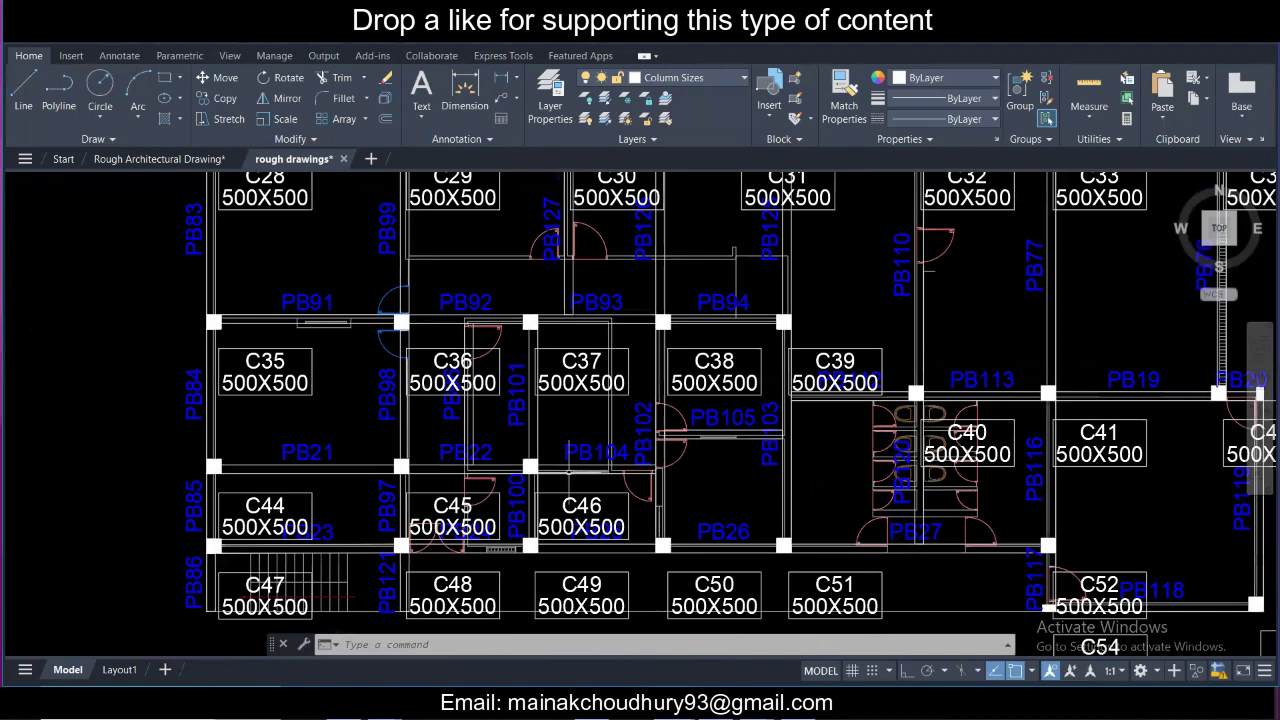
middle_drag(578, 403, 657, 462)
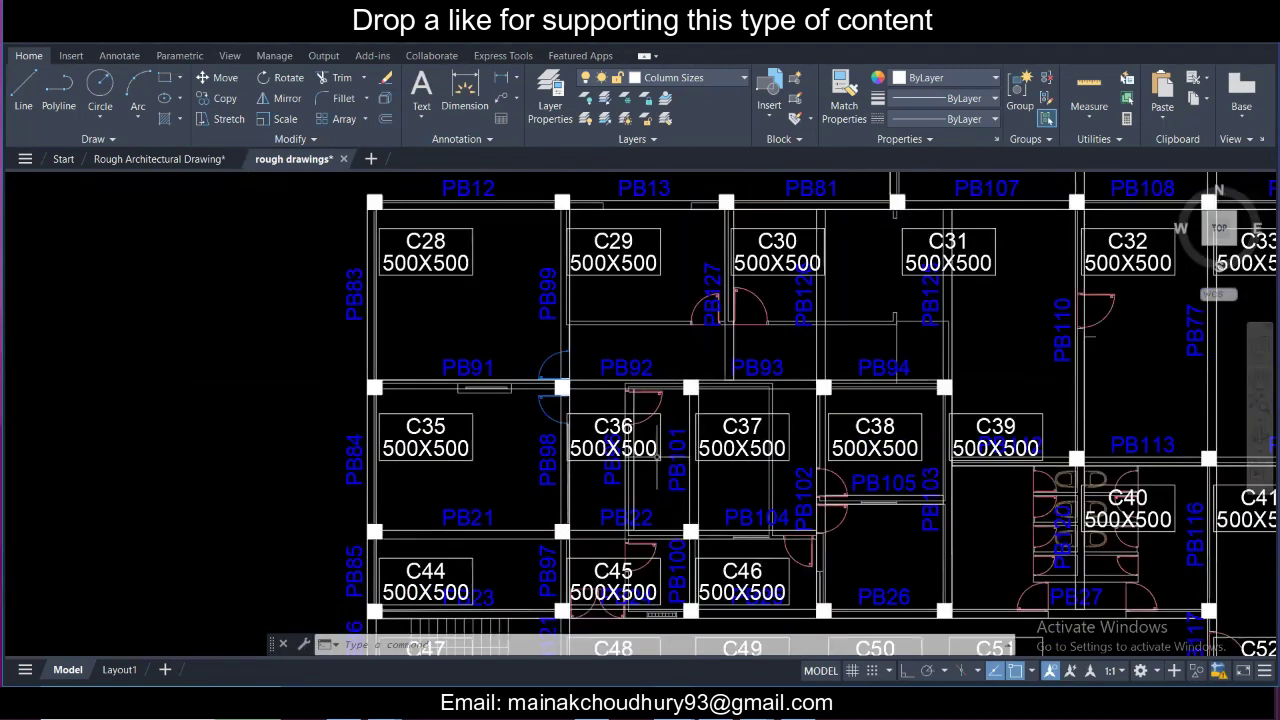
middle_drag(650, 520, 477, 440)
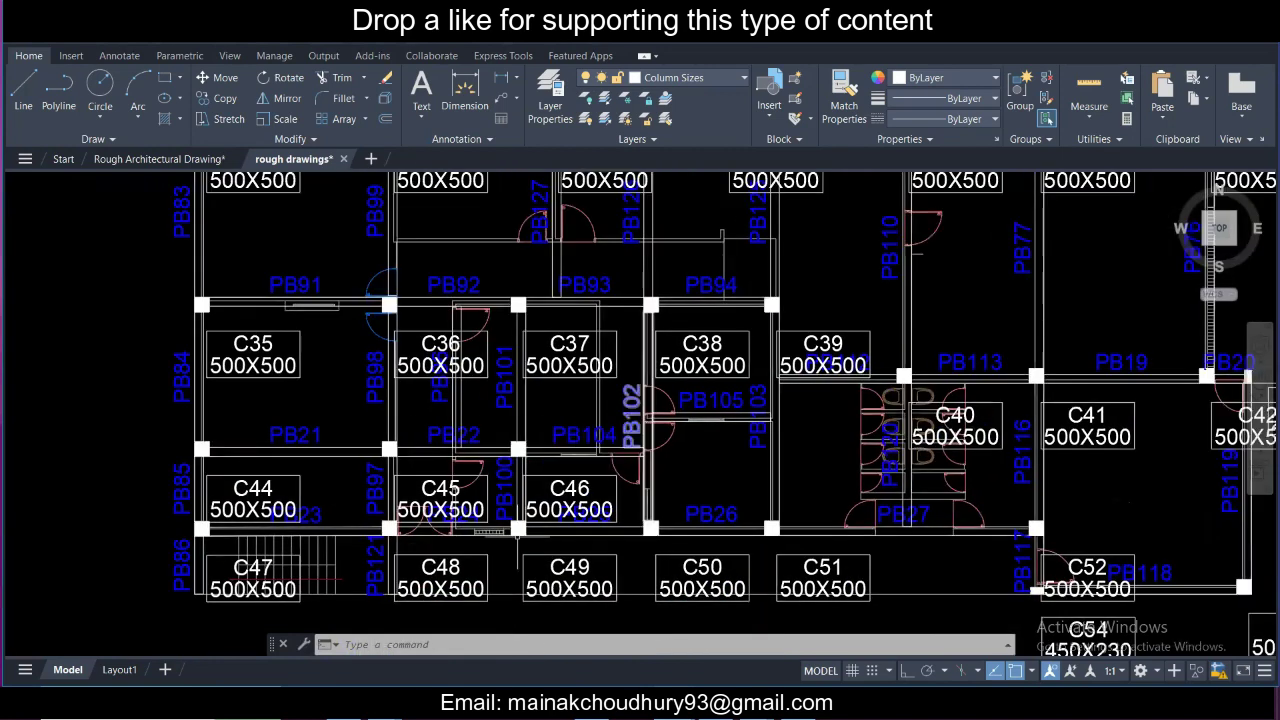
scroll(550, 505, up, 2)
scroll(770, 516, down, 2)
mouse_move(770, 516)
middle_down()
mouse_move(657, 550)
mouse_move(769, 503)
mouse_move(733, 468)
middle_up()
Step: Review the northern block's framing again, checking the columns and beams around C1 to C12 within the overall layout
scroll(657, 550, down, 5)
scroll(733, 468, up, 1)
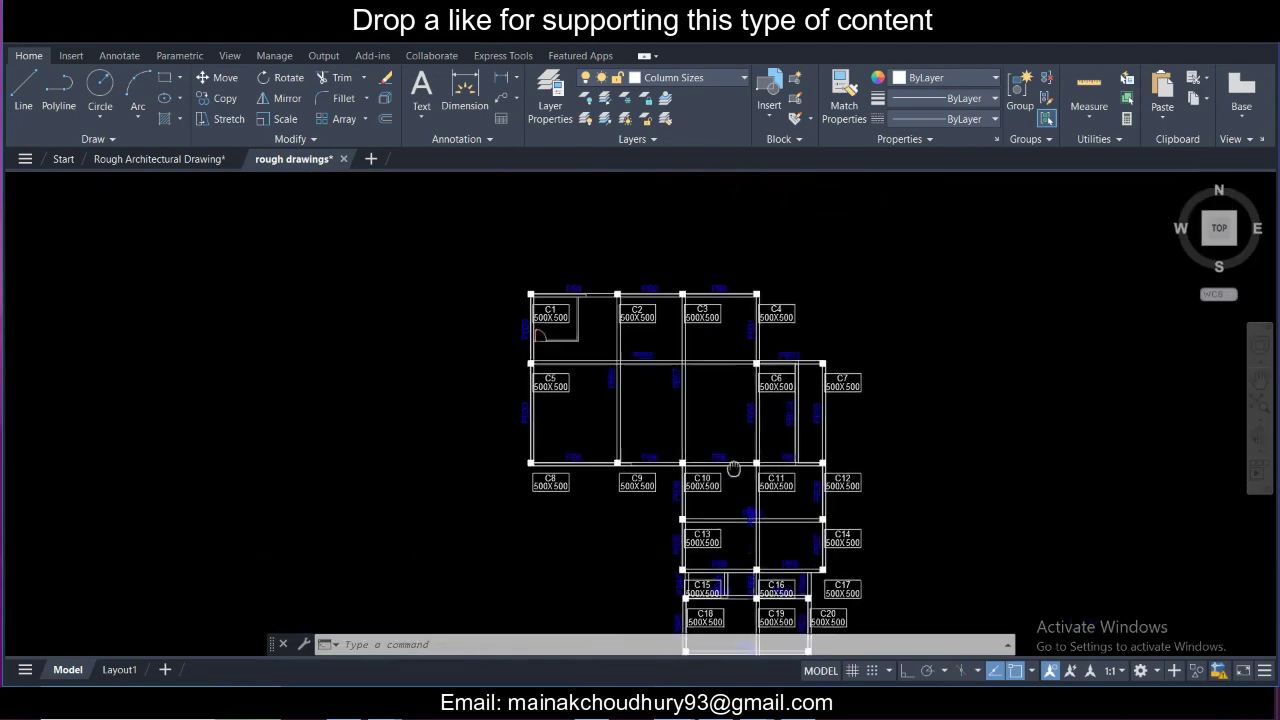
scroll(630, 340, up, 4)
scroll(771, 376, down, 2)
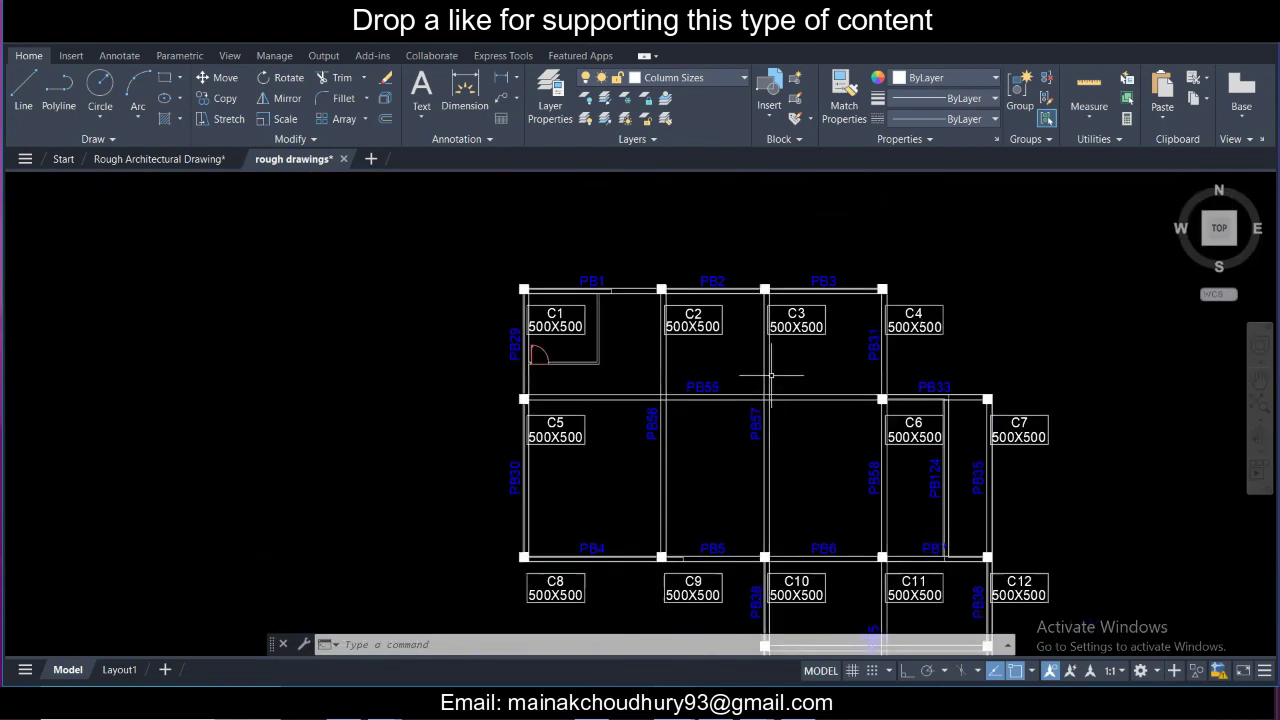
middle_drag(865, 427, 676, 393)
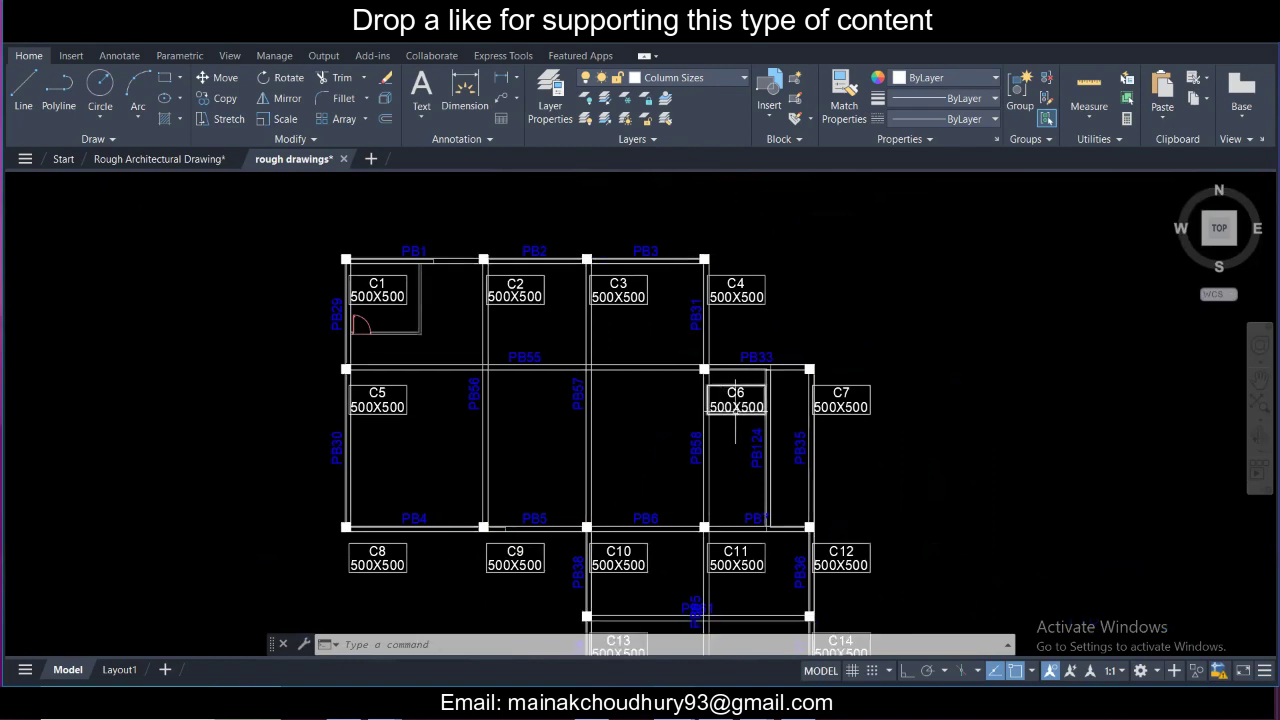
middle_drag(797, 437, 819, 418)
middle_drag(710, 364, 759, 339)
scroll(772, 378, down, 2)
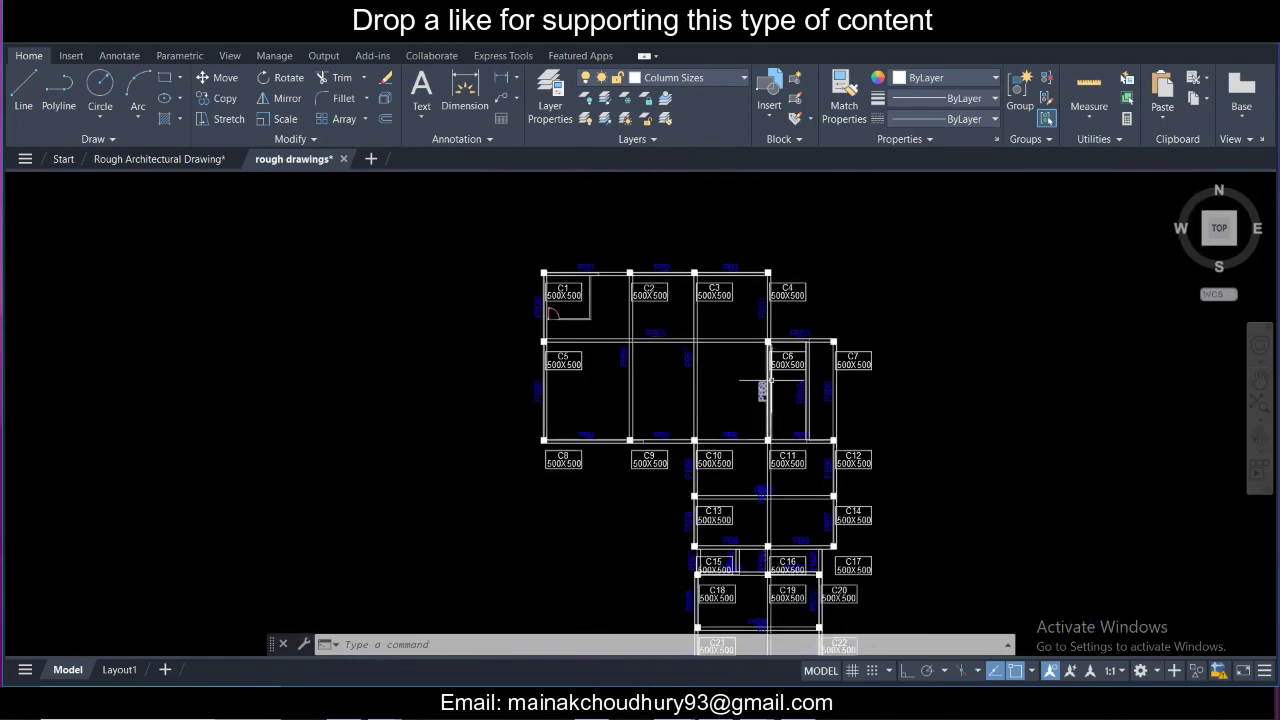
middle_drag(771, 371, 744, 313)
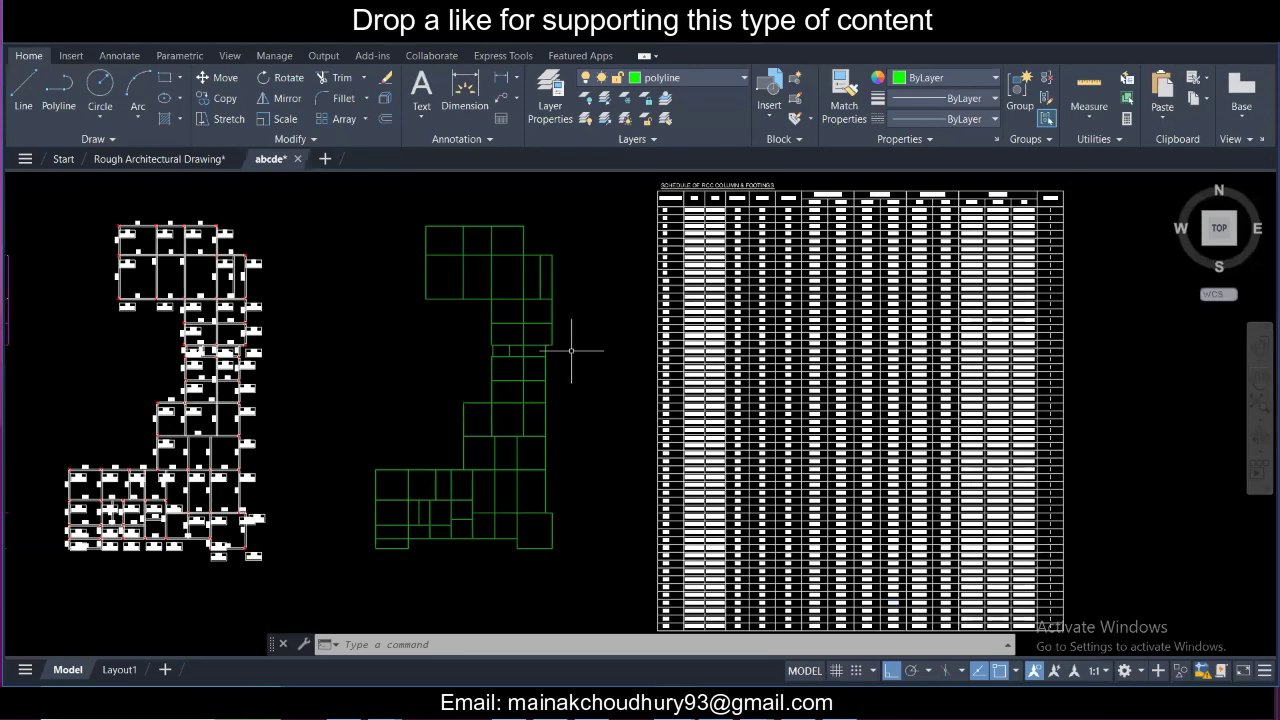
Step: Measure the width of the north-west bay in the green centreline layout with a linear dimension, without placing it
scroll(575, 352, down, 2)
scroll(495, 354, up, 2)
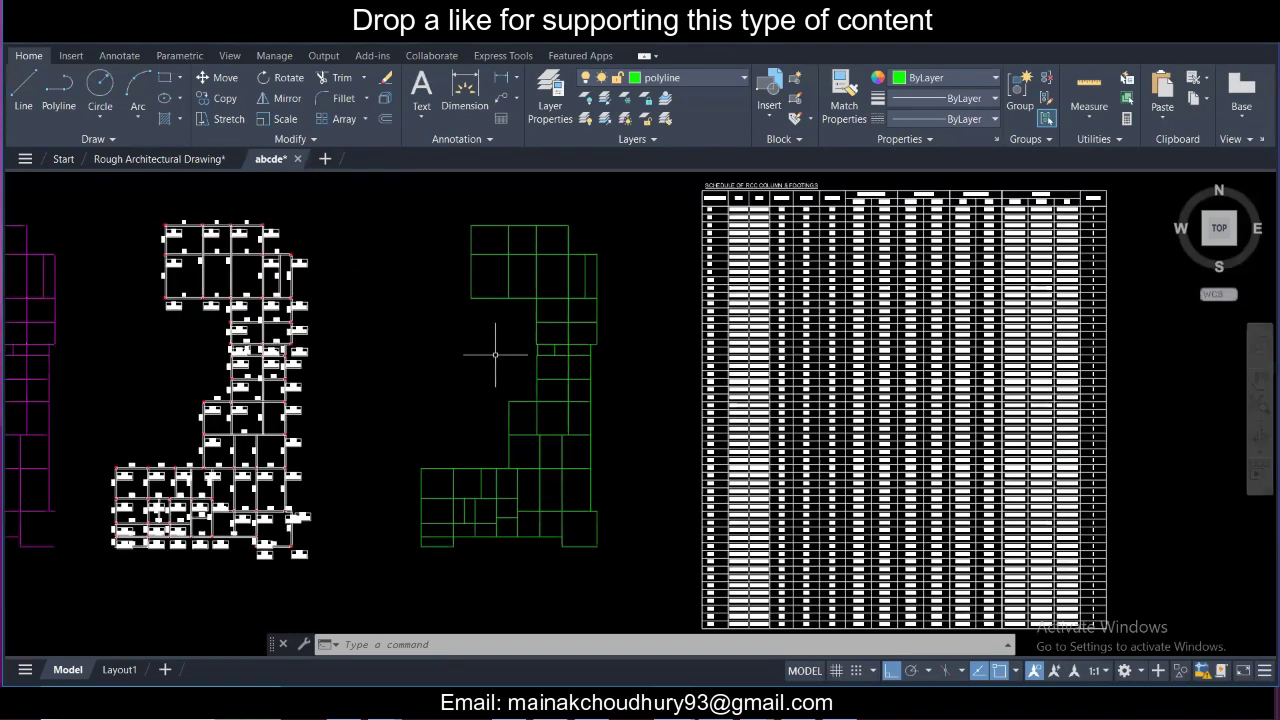
scroll(338, 182, up, 3)
click(501, 78)
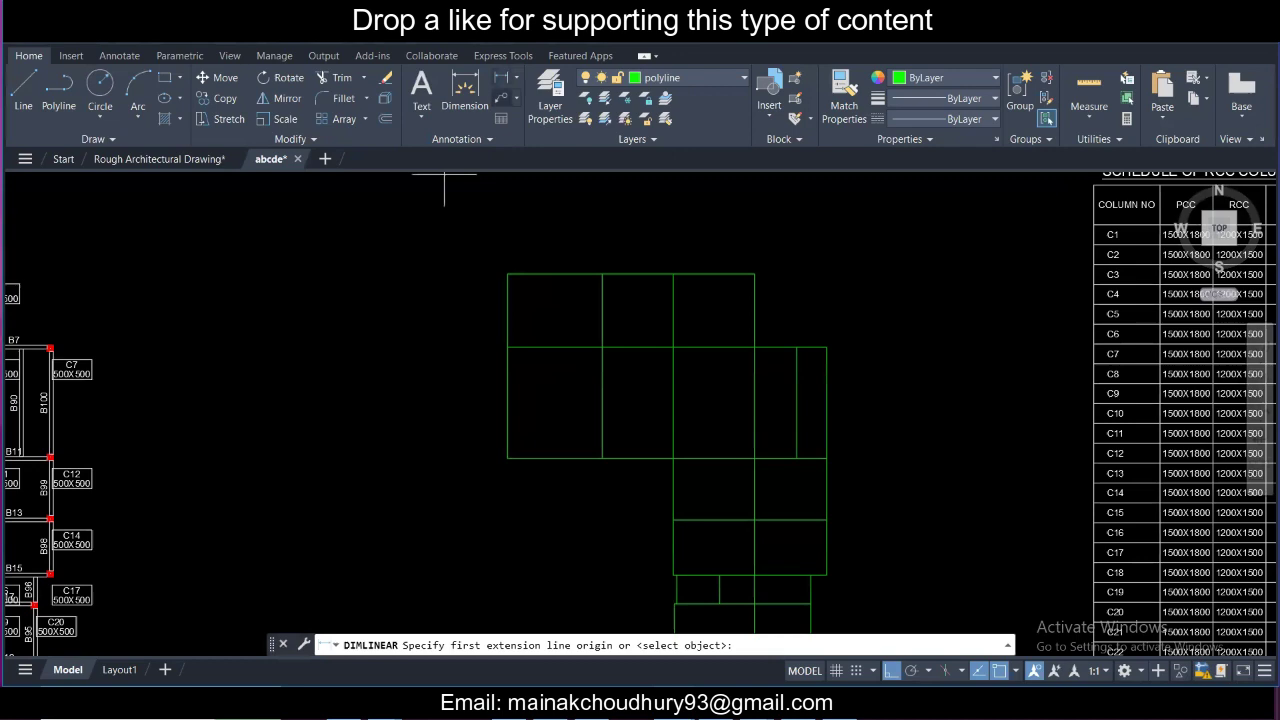
click(507, 273)
click(602, 273)
scroll(586, 243, up, 4)
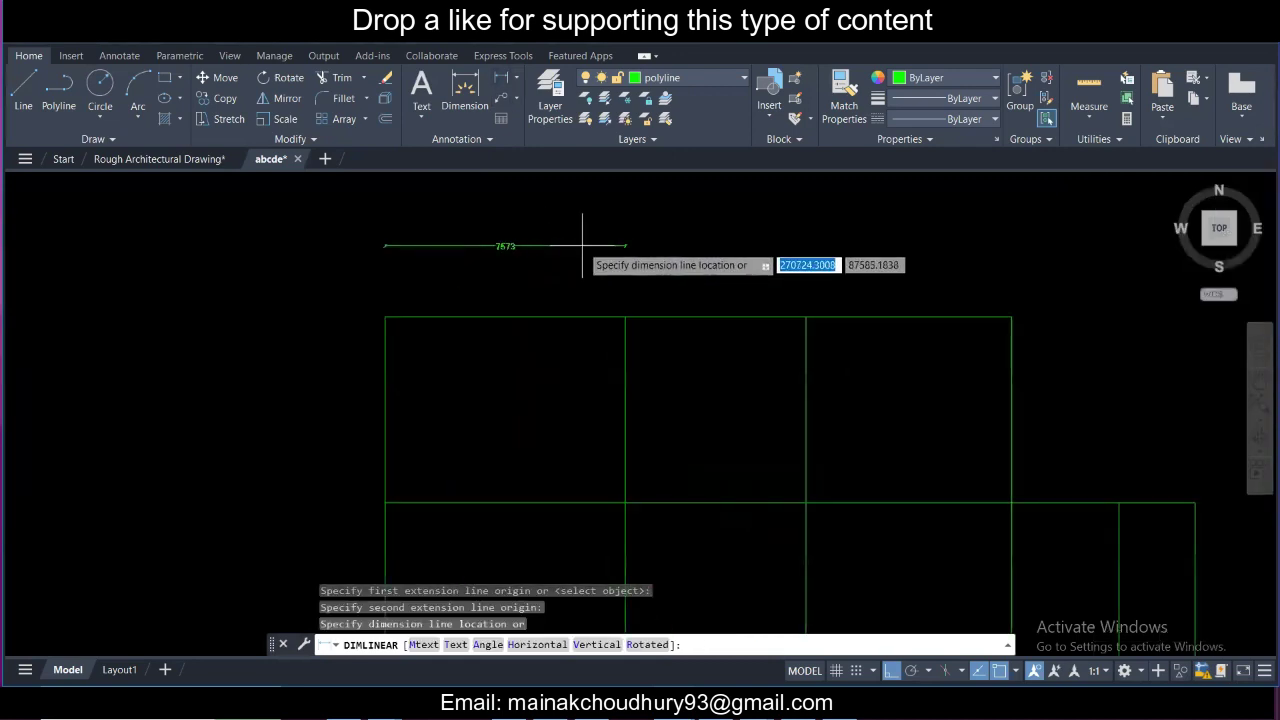
key(Escape)
scroll(582, 244, down, 6)
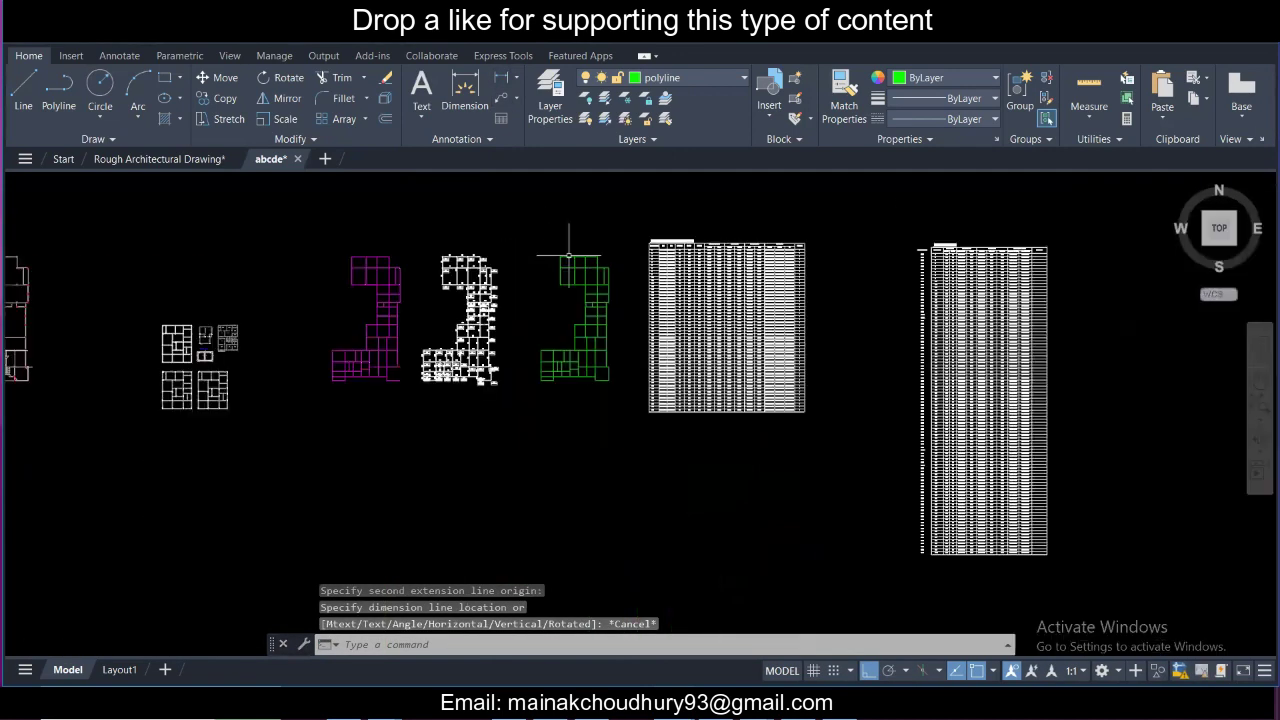
Step: Copy the whole green centreline layout straight down into the empty area below the original
scroll(569, 253, up, 2)
click(498, 237)
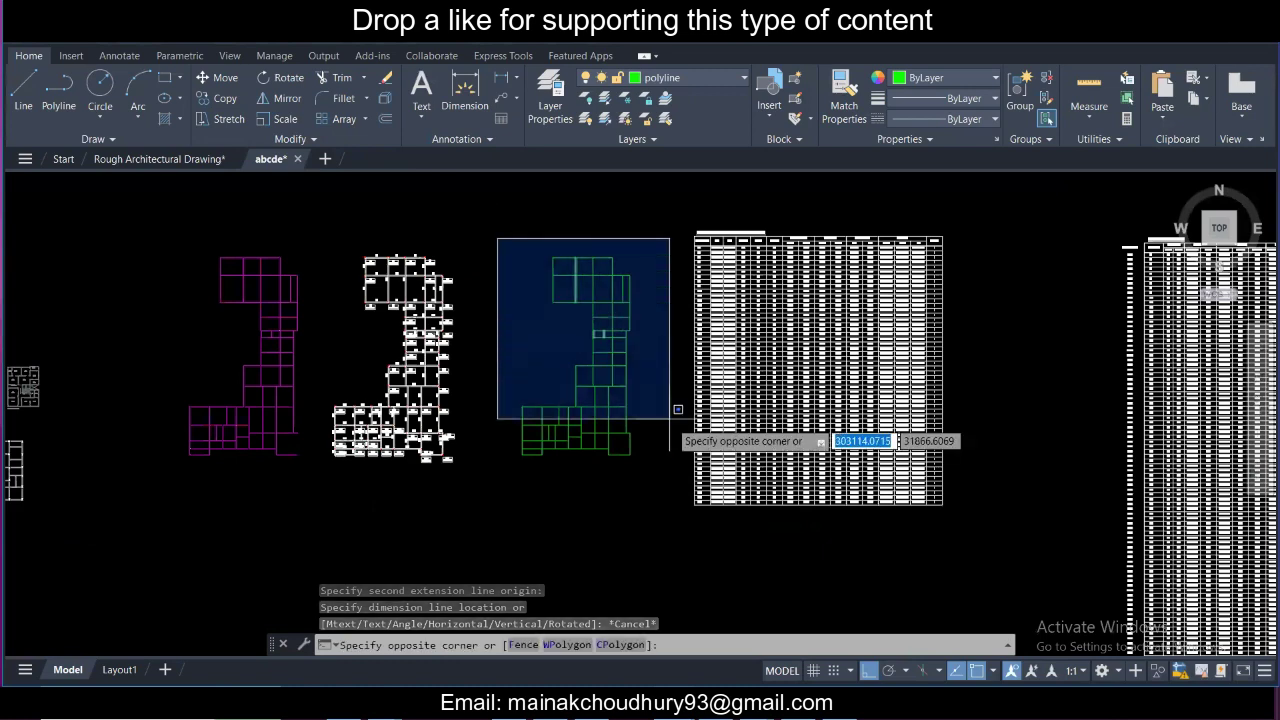
click(668, 515)
middle_drag(611, 450, 641, 273)
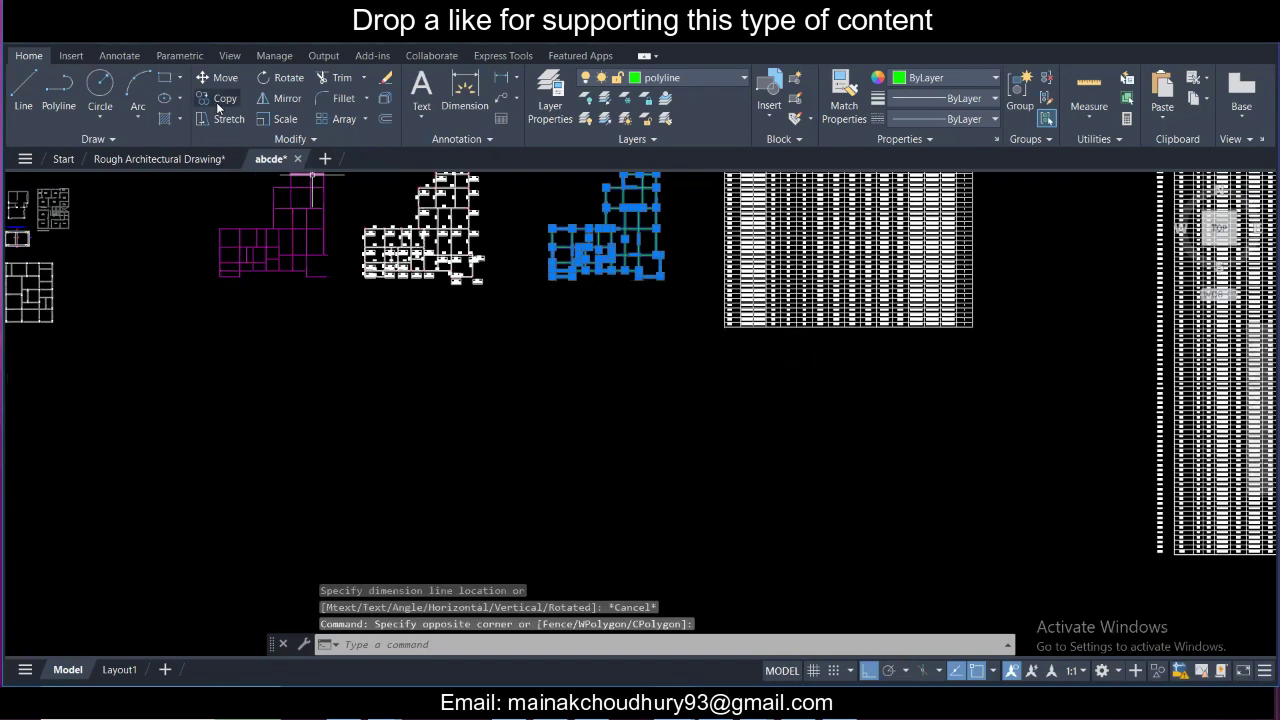
click(225, 99)
click(626, 256)
scroll(626, 260, down, 2)
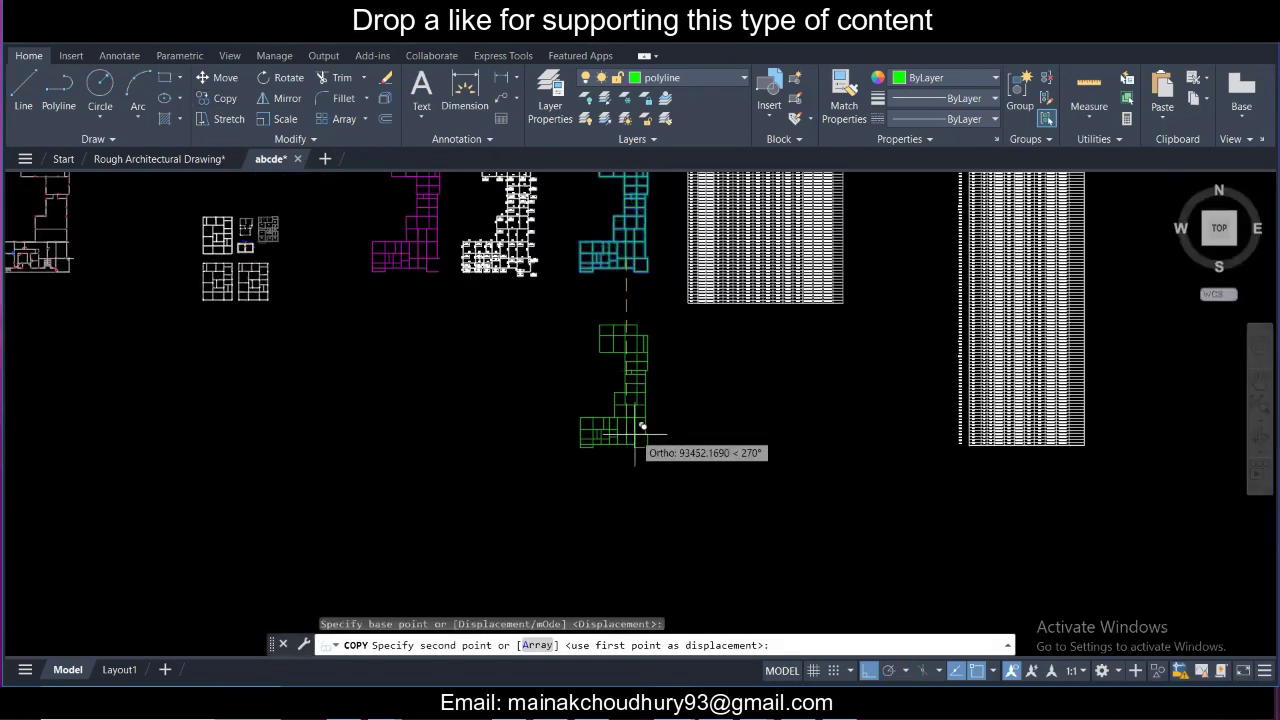
middle_drag(644, 472, 649, 371)
click(657, 422)
key(Escape)
Step: Scale the copied centreline layout by a factor of 0.001 from its lower-left corner
click(537, 274)
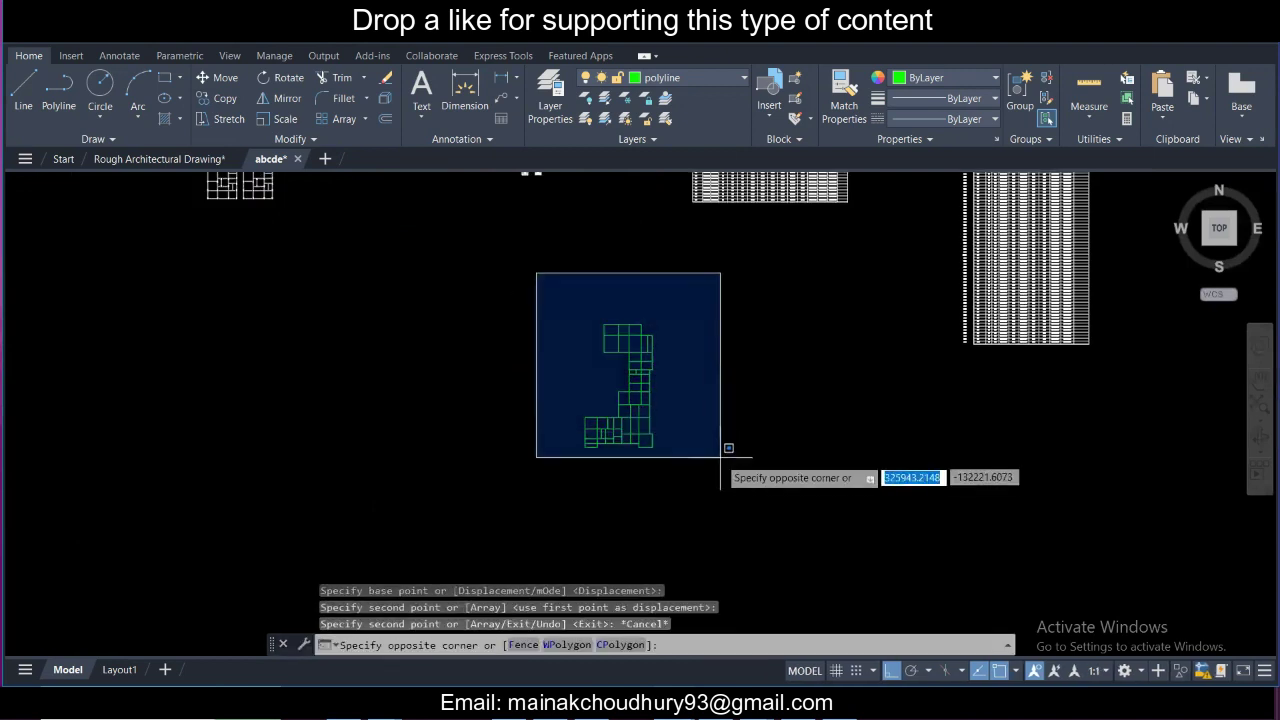
click(720, 463)
scroll(661, 433, up, 2)
scroll(657, 366, down, 2)
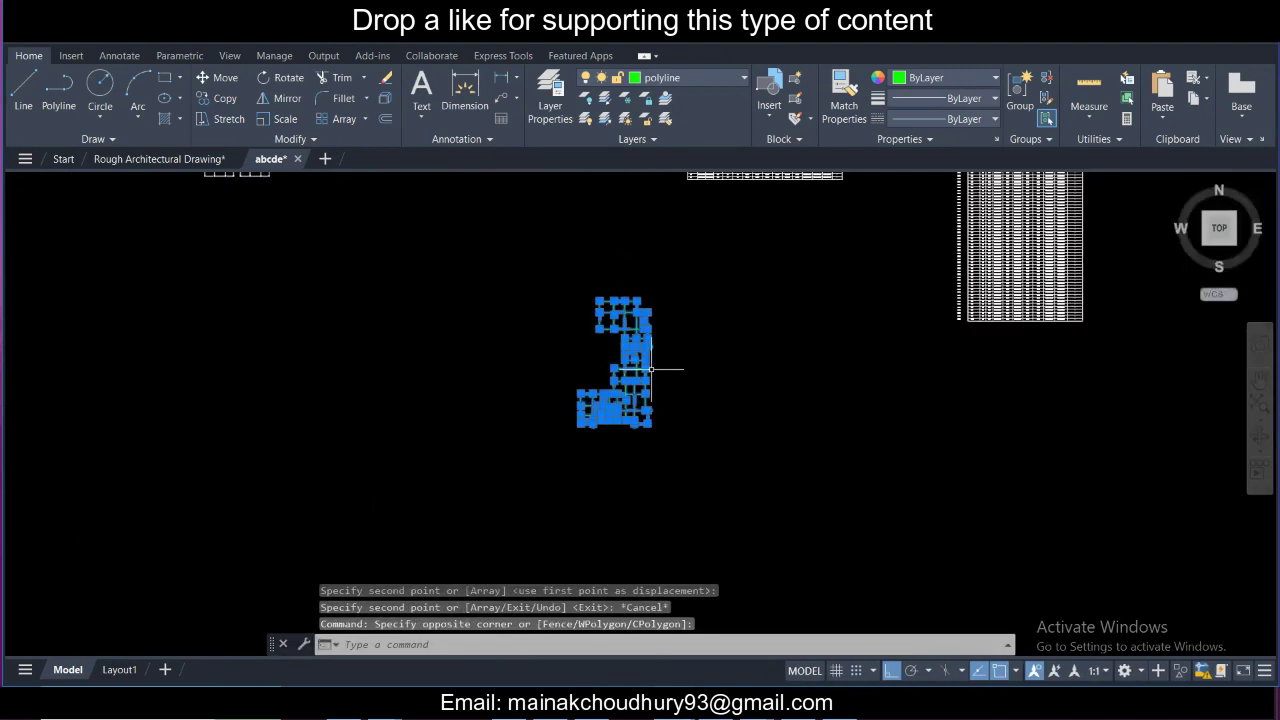
scroll(651, 370, up, 2)
text(sc)
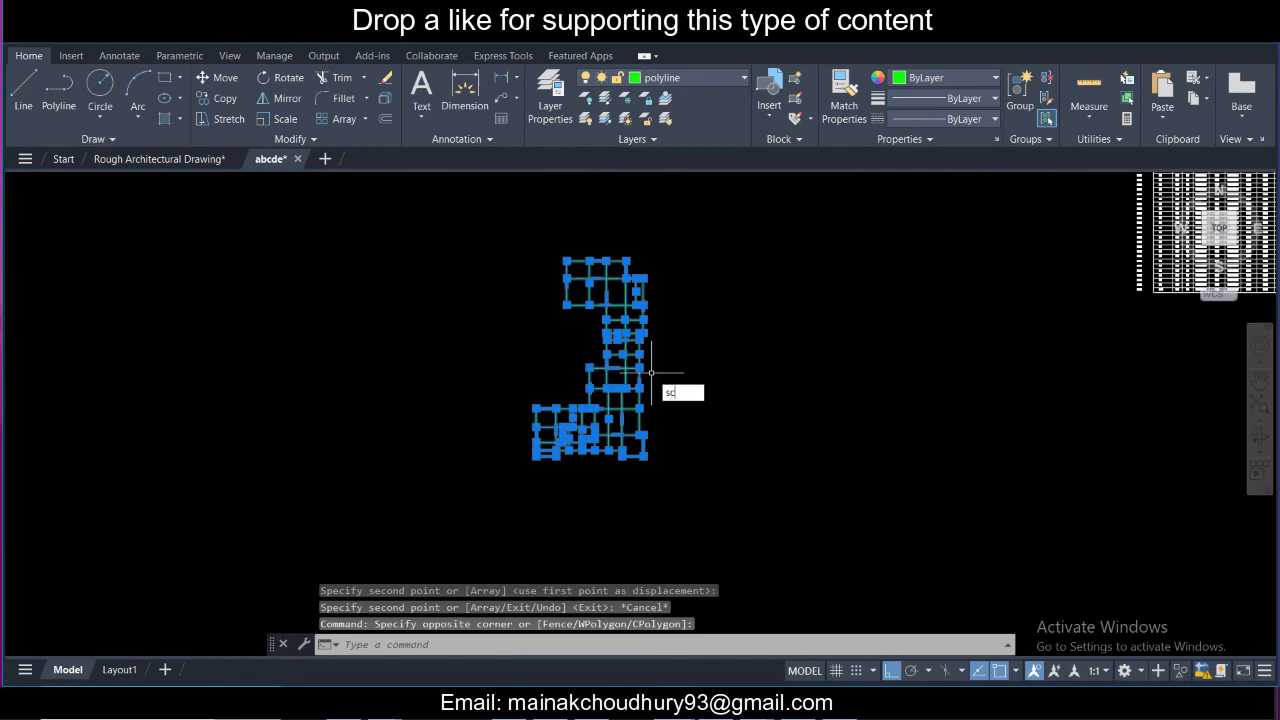
key(Return)
click(536, 457)
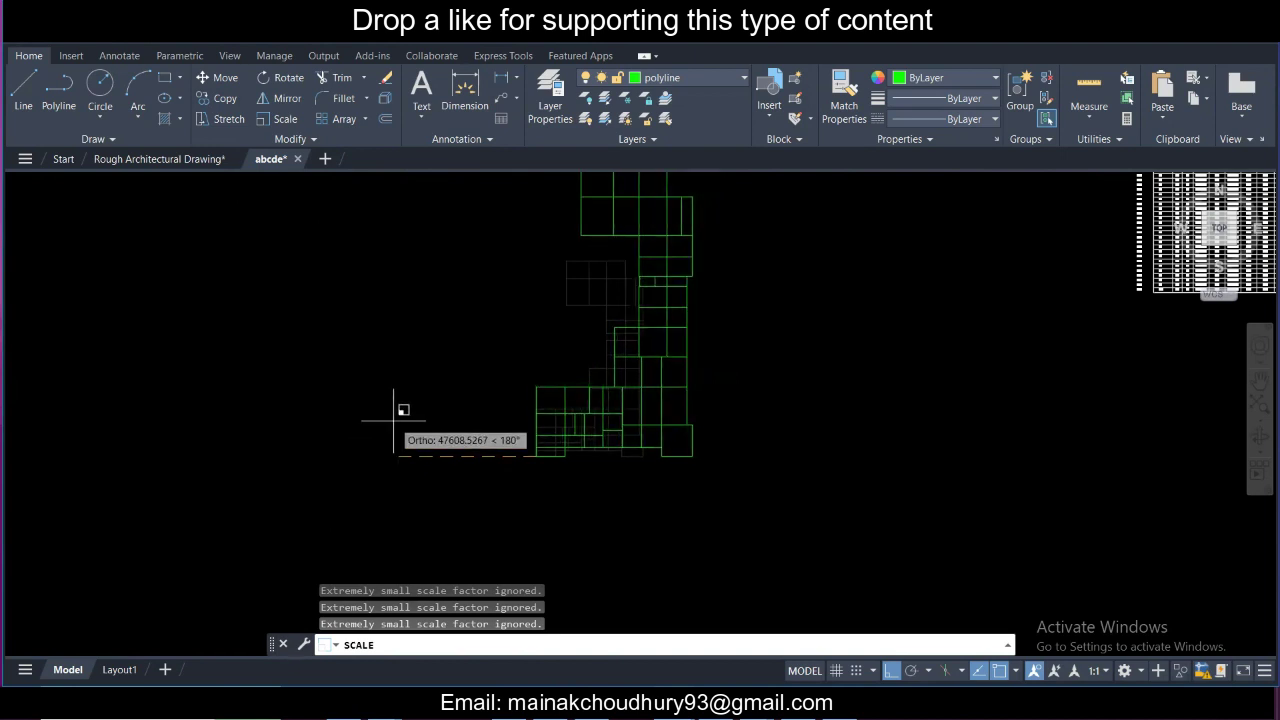
text(.001)
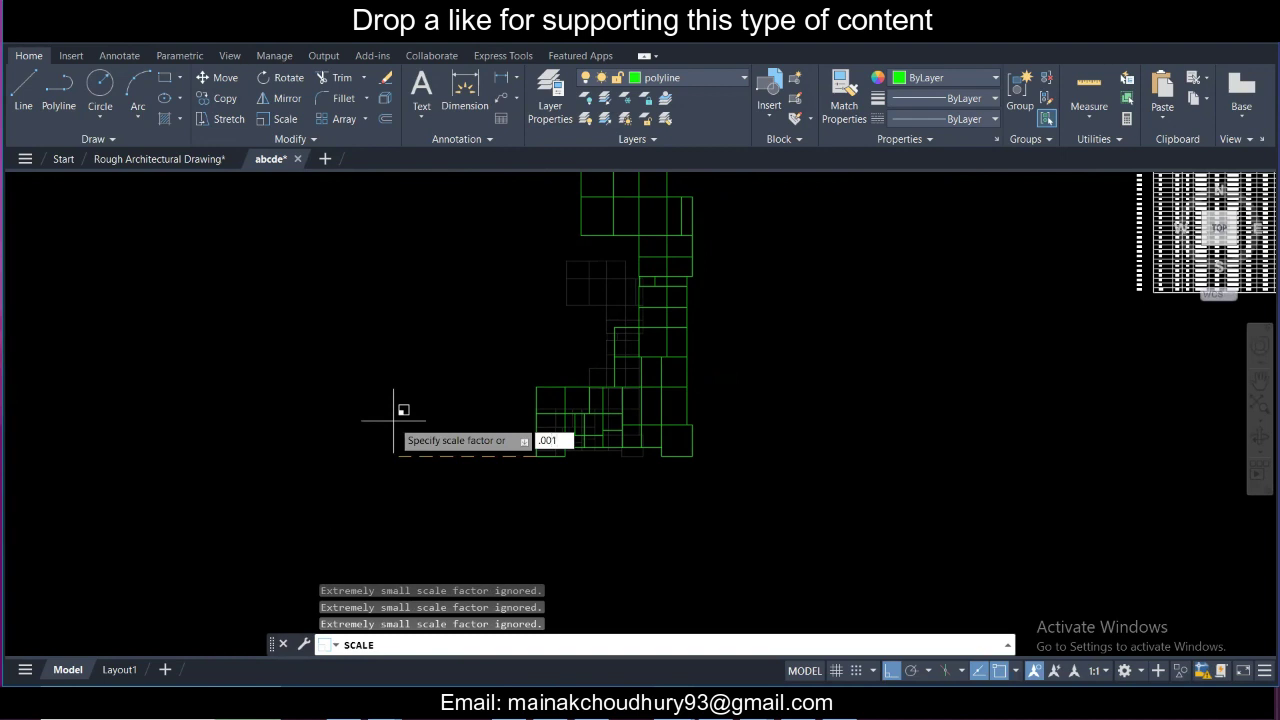
key(Return)
Step: Select the scaled-down centreline layout and start a DXF export with DXFOUT
scroll(429, 394, down, 3)
scroll(418, 389, up, 2)
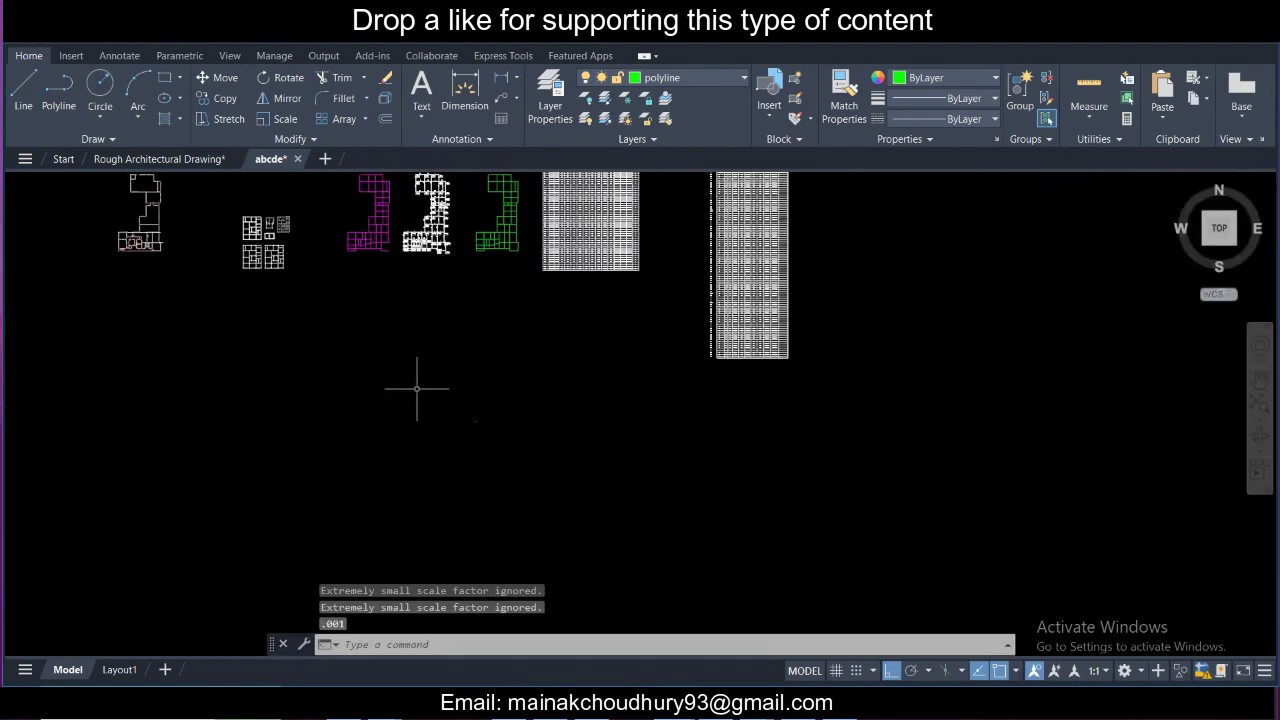
click(440, 391)
click(650, 520)
scroll(522, 464, up, 6)
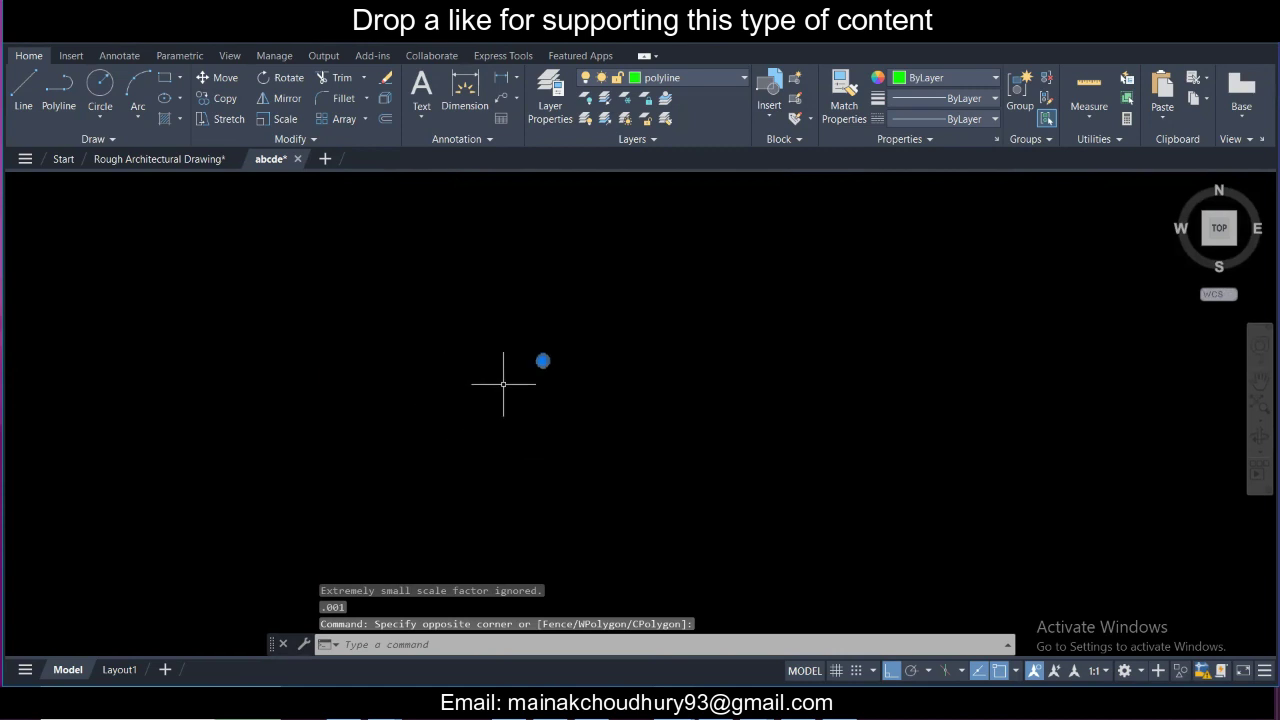
scroll(485, 250, up, 4)
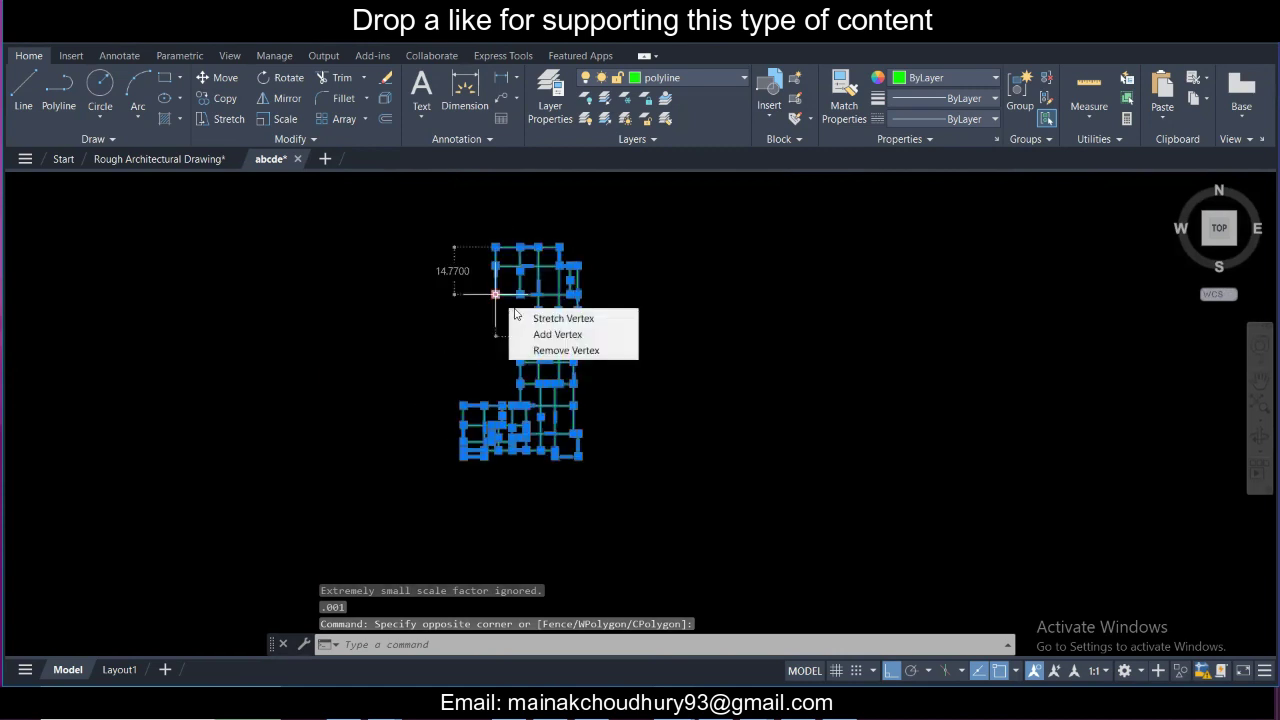
scroll(430, 332, up, 2)
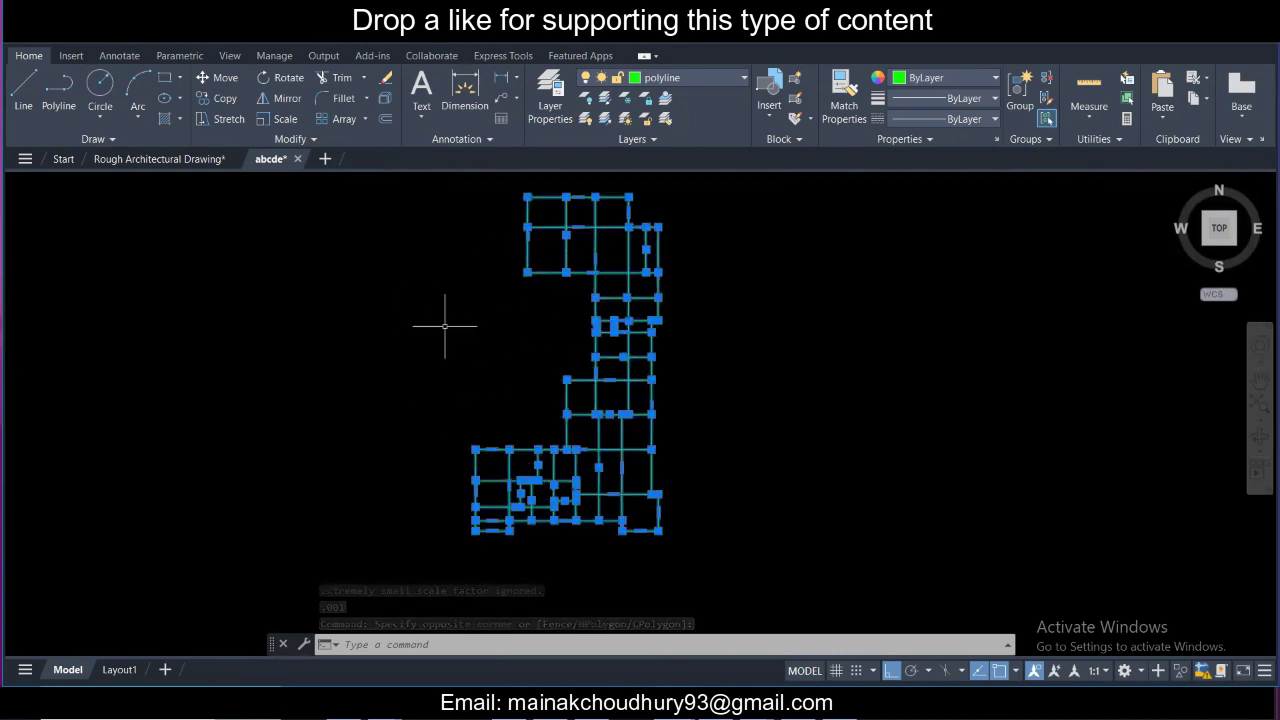
scroll(455, 320, down, 2)
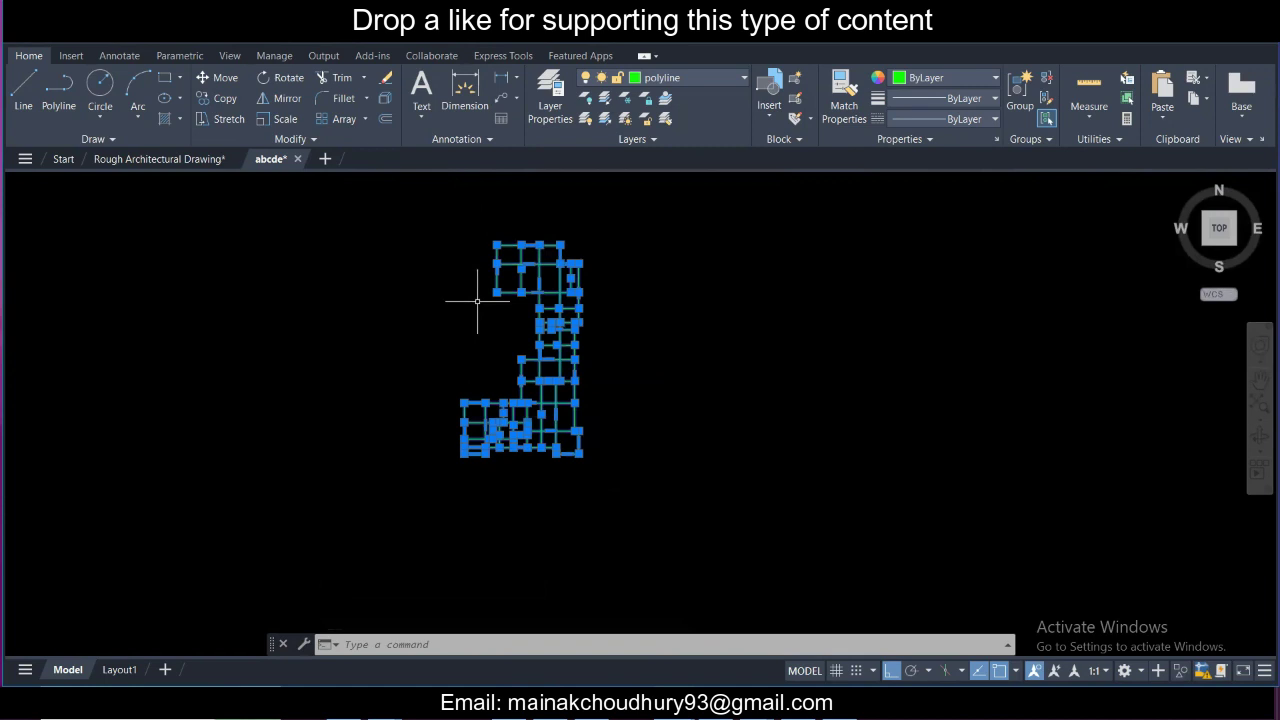
text(of)
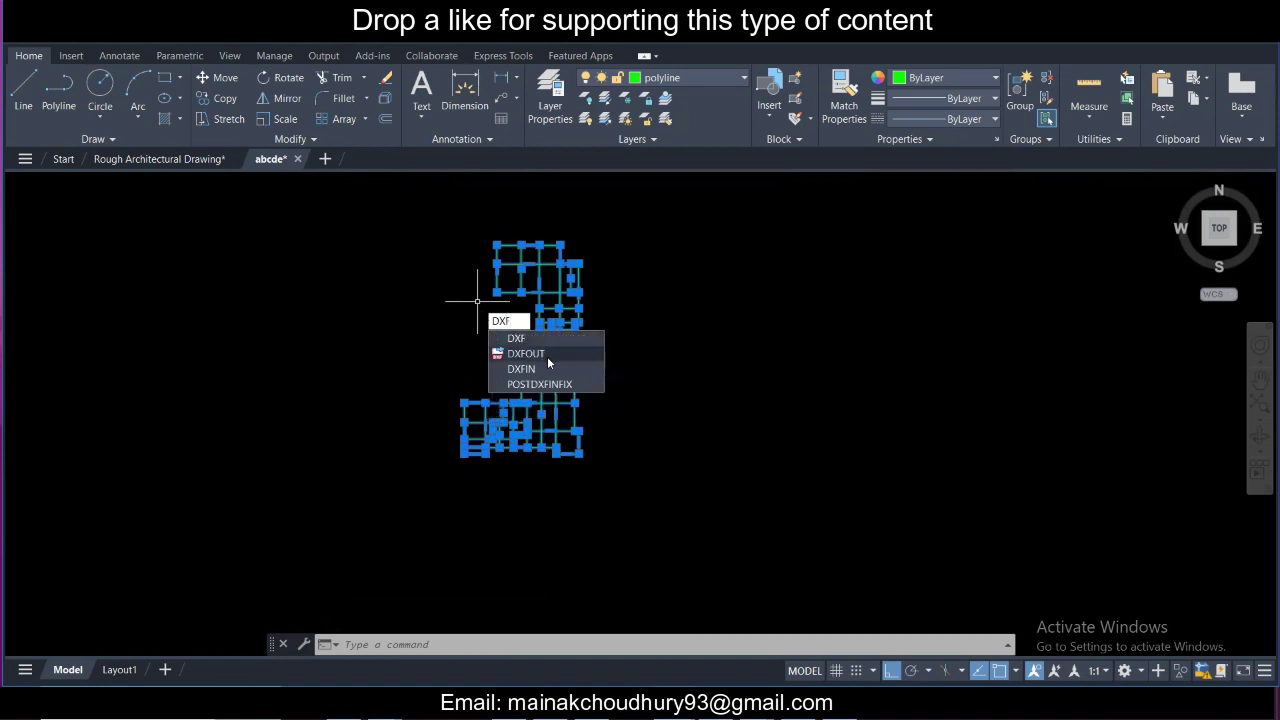
click(547, 355)
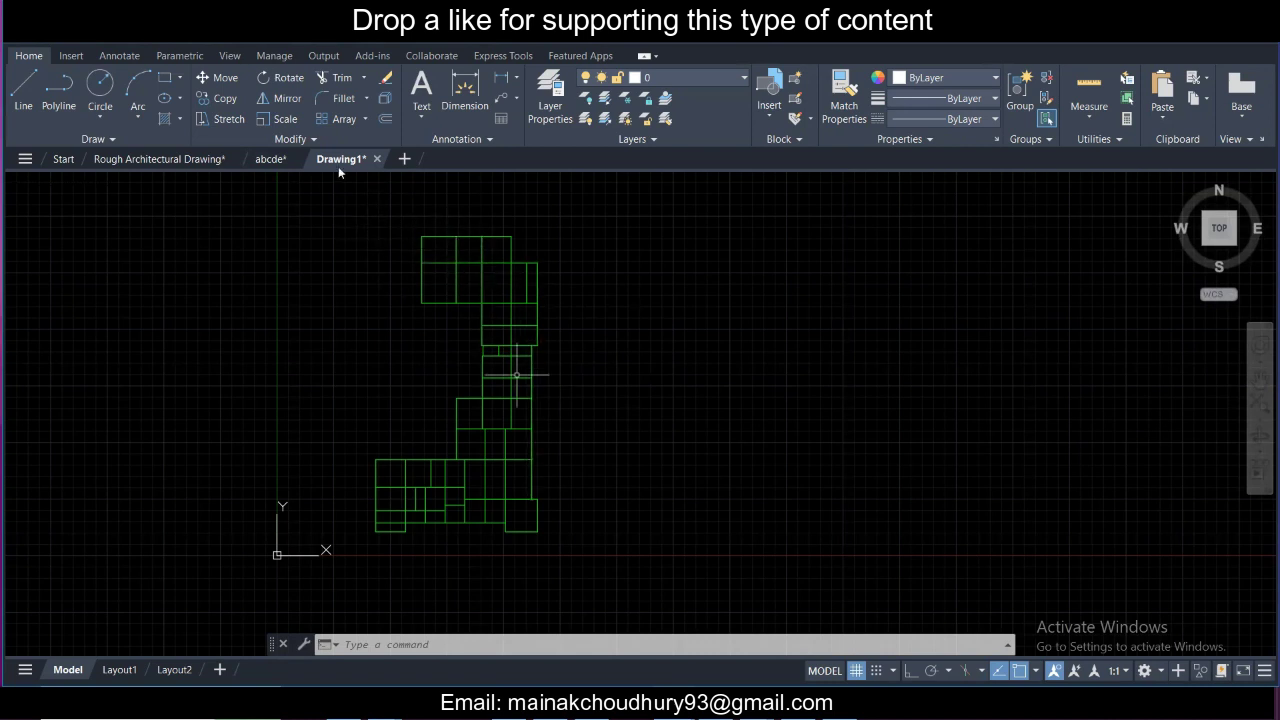
Step: In the abcde drawing, delete the scaled-down copy of the centreline layout
click(287, 159)
click(445, 254)
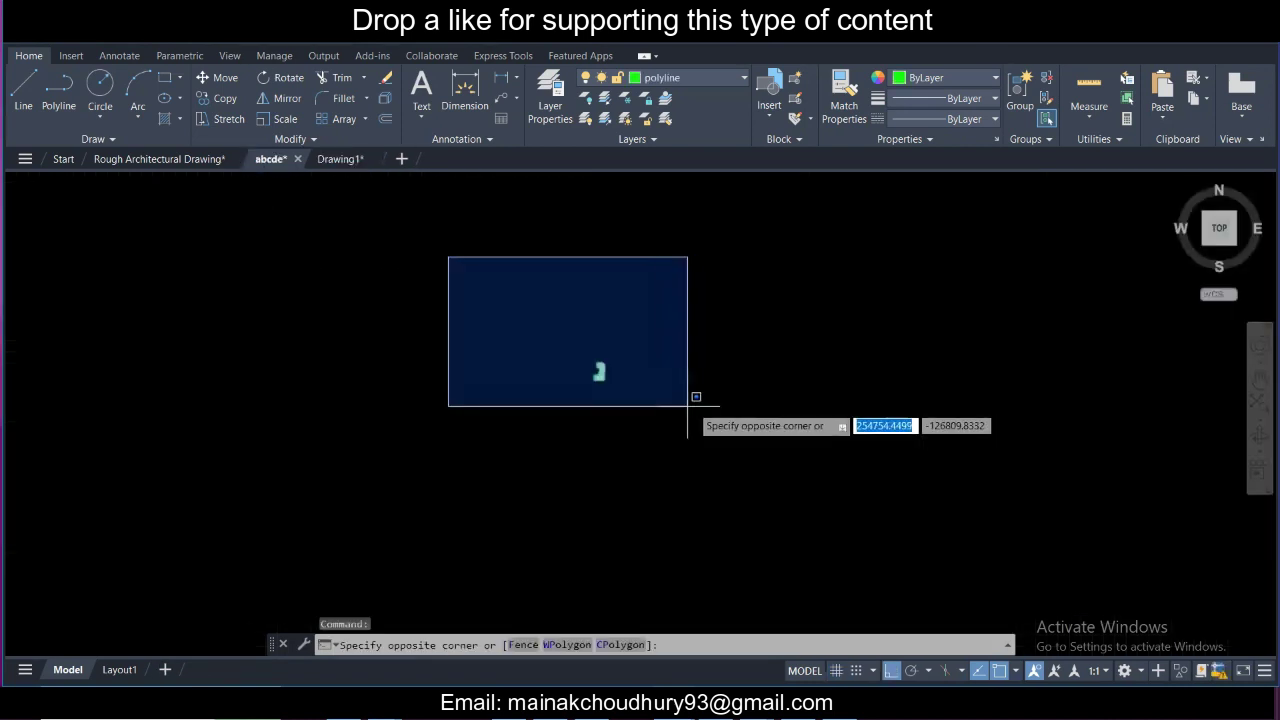
click(664, 432)
key(Delete)
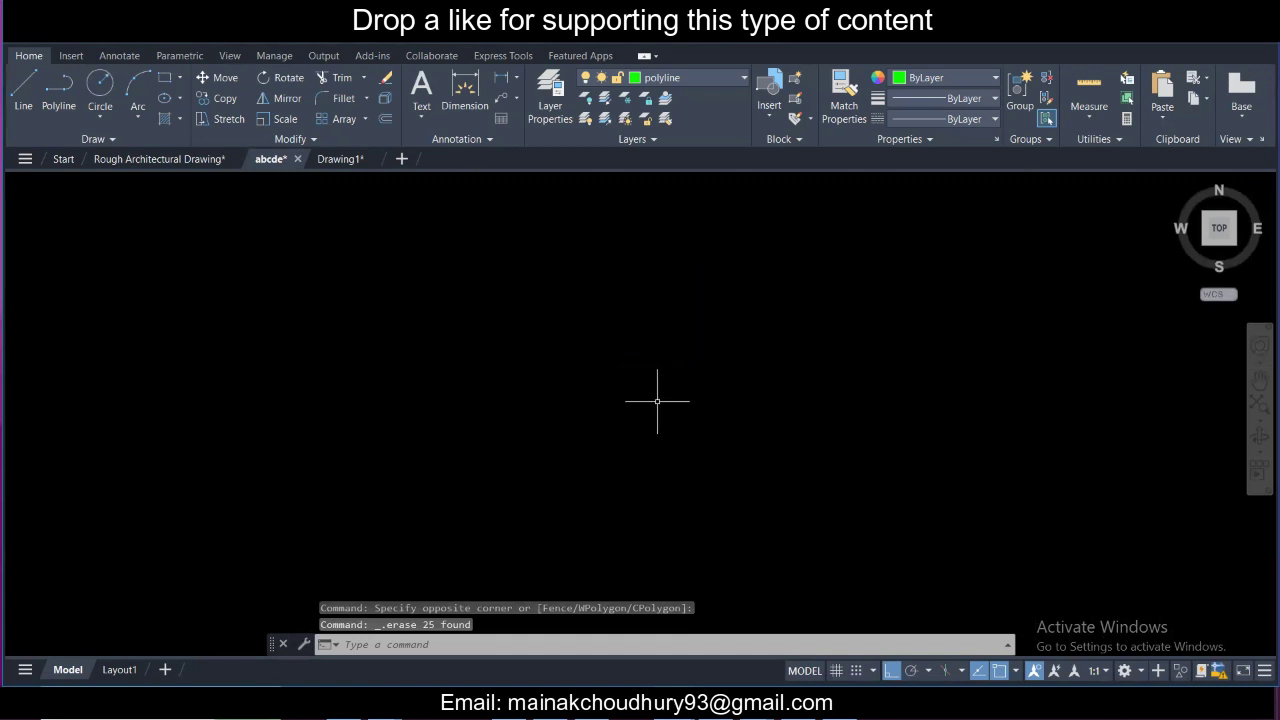
scroll(657, 398, down, 7)
scroll(714, 344, up, 3)
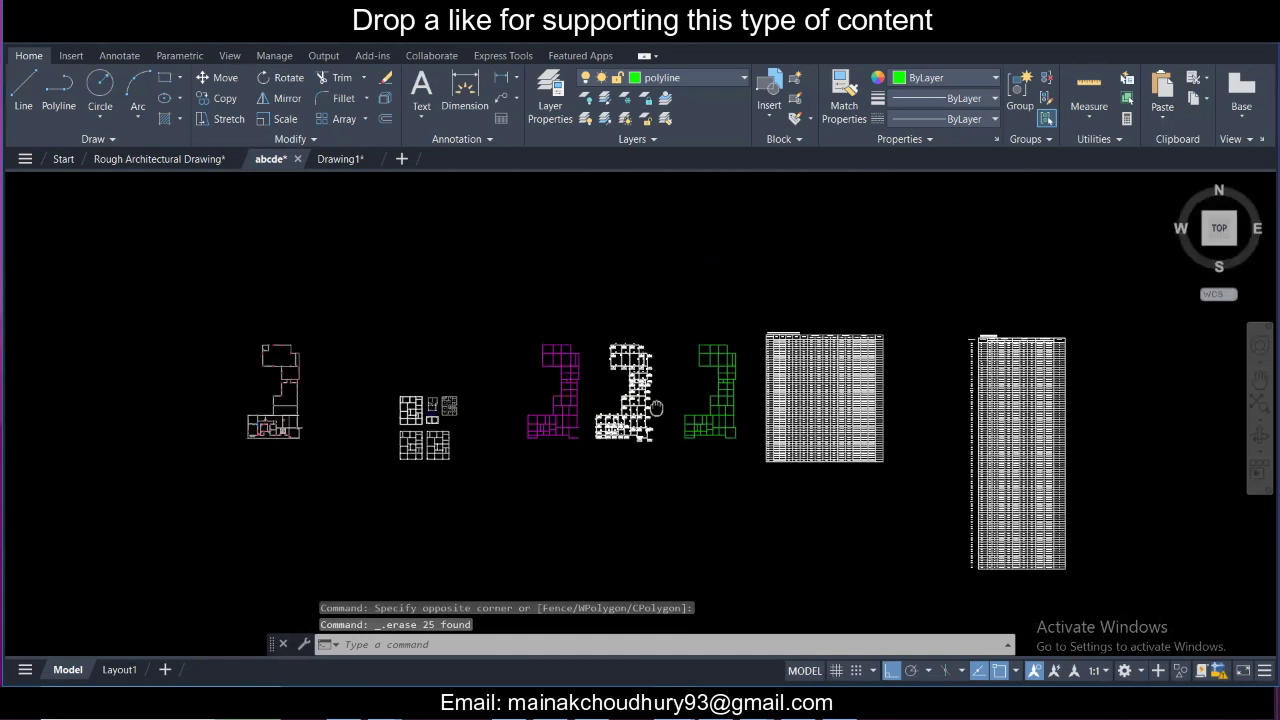
Step: In Drawing1, measure the width of the centreline layout's north-west bay with a linear dimension, without placing it
click(340, 159)
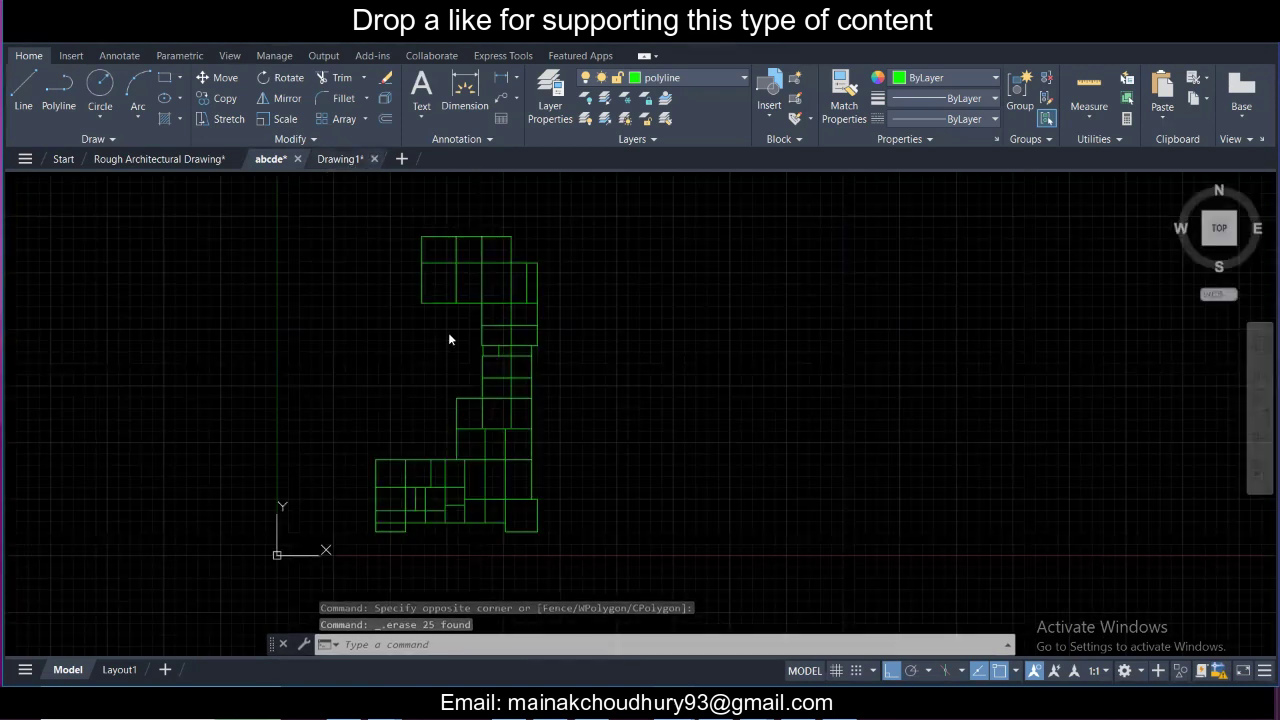
click(501, 78)
click(421, 237)
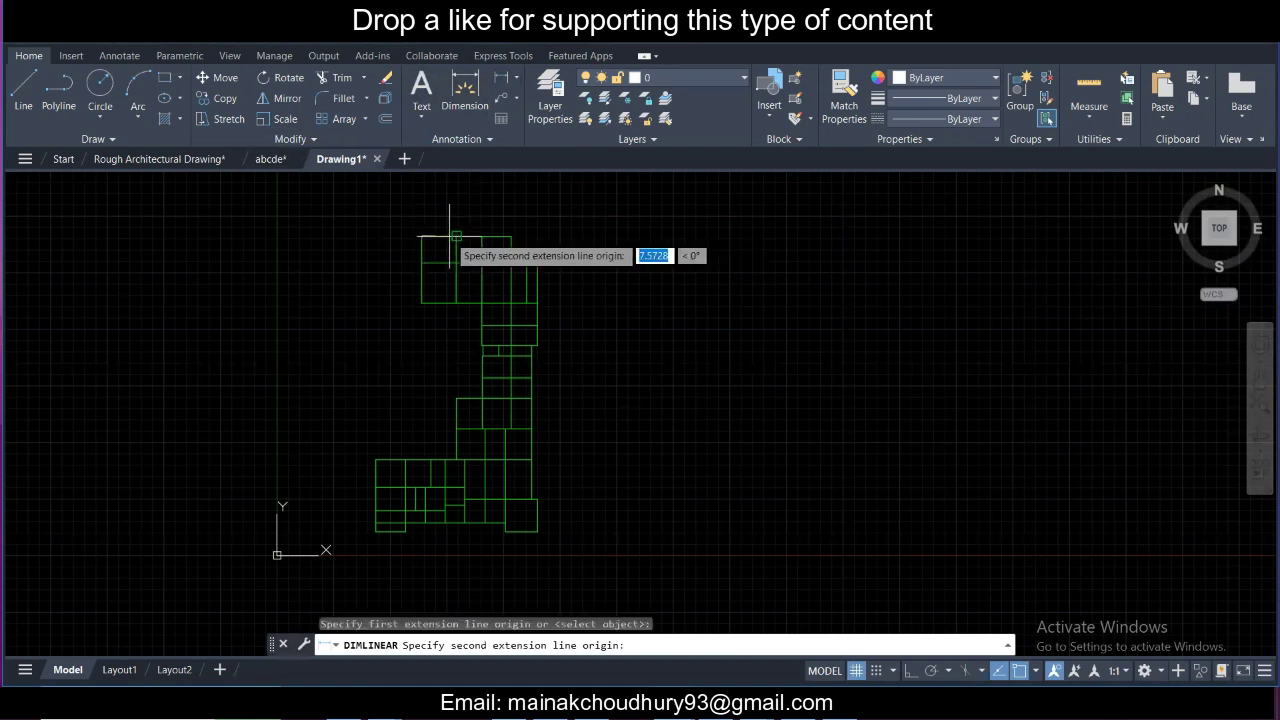
click(456, 237)
scroll(450, 220, up, 2)
scroll(446, 230, up, 5)
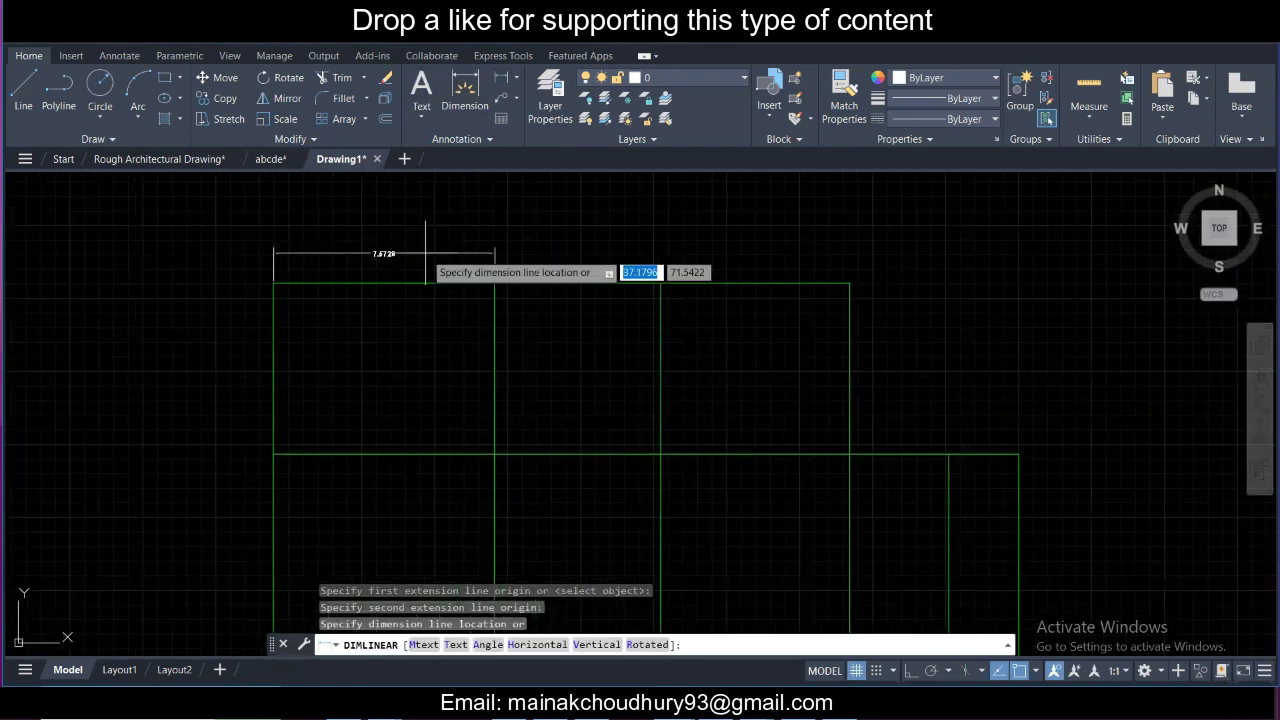
key(Escape)
scroll(380, 238, down, 8)
click(335, 225)
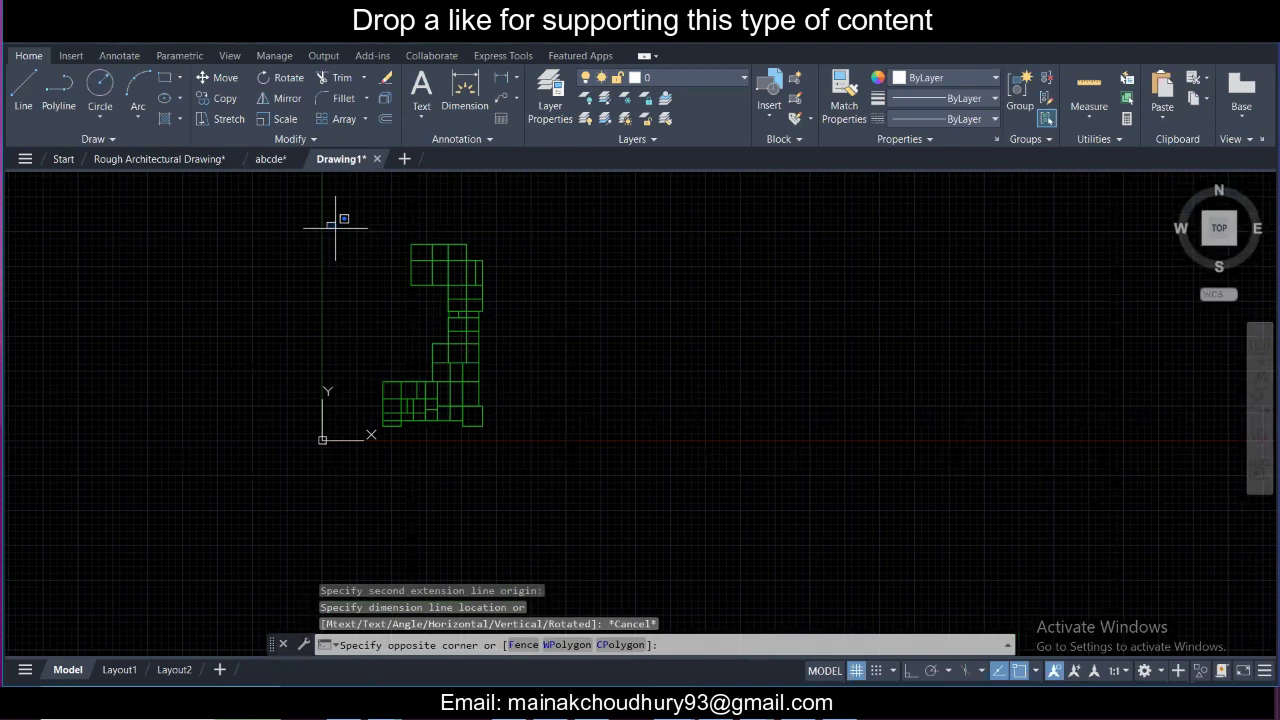
key(Escape)
Step: Save the new drawing as "centerline for staad" in the Humble Milk Sehore folder
key(ctrl+s)
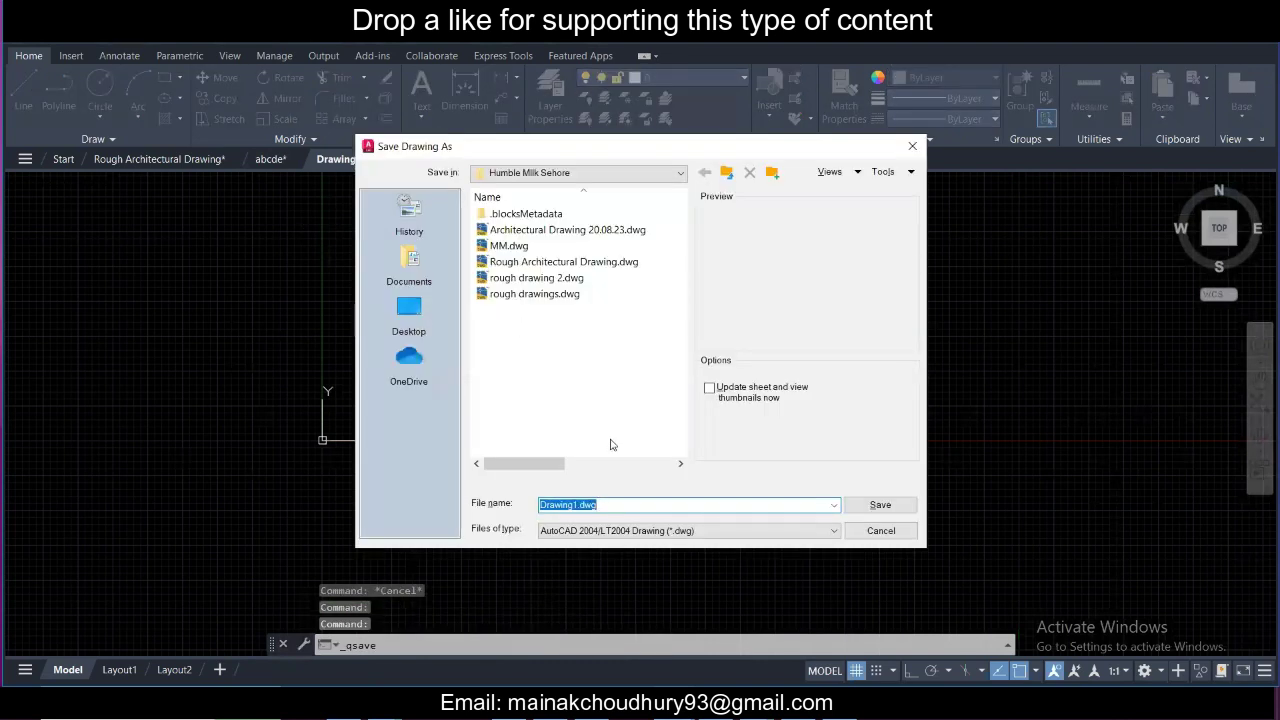
text(cent)
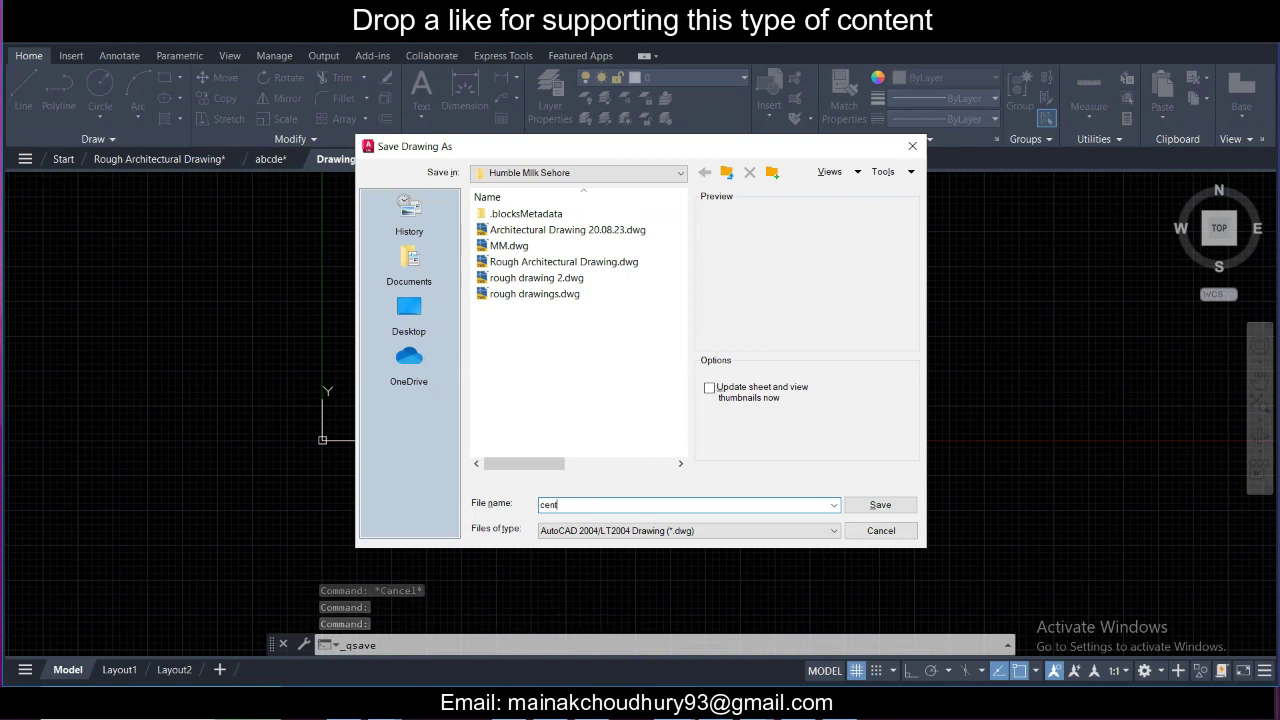
text(erline for s)
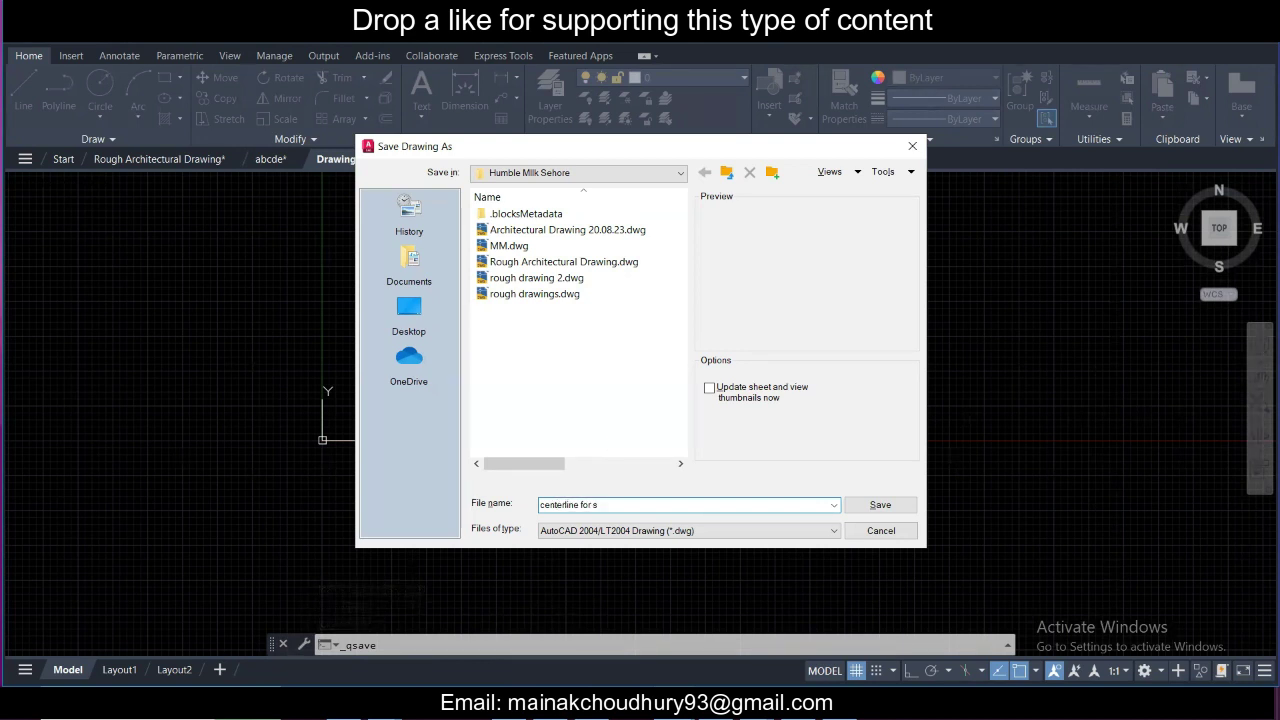
text(taad)
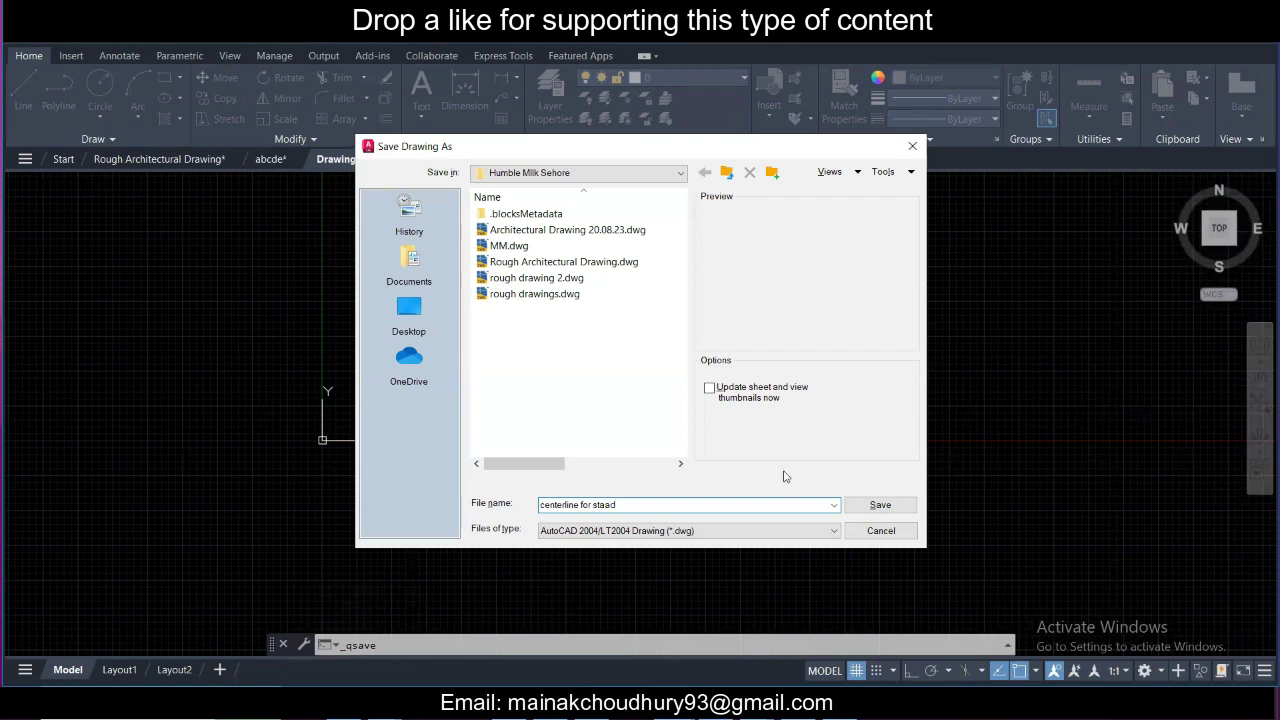
click(872, 505)
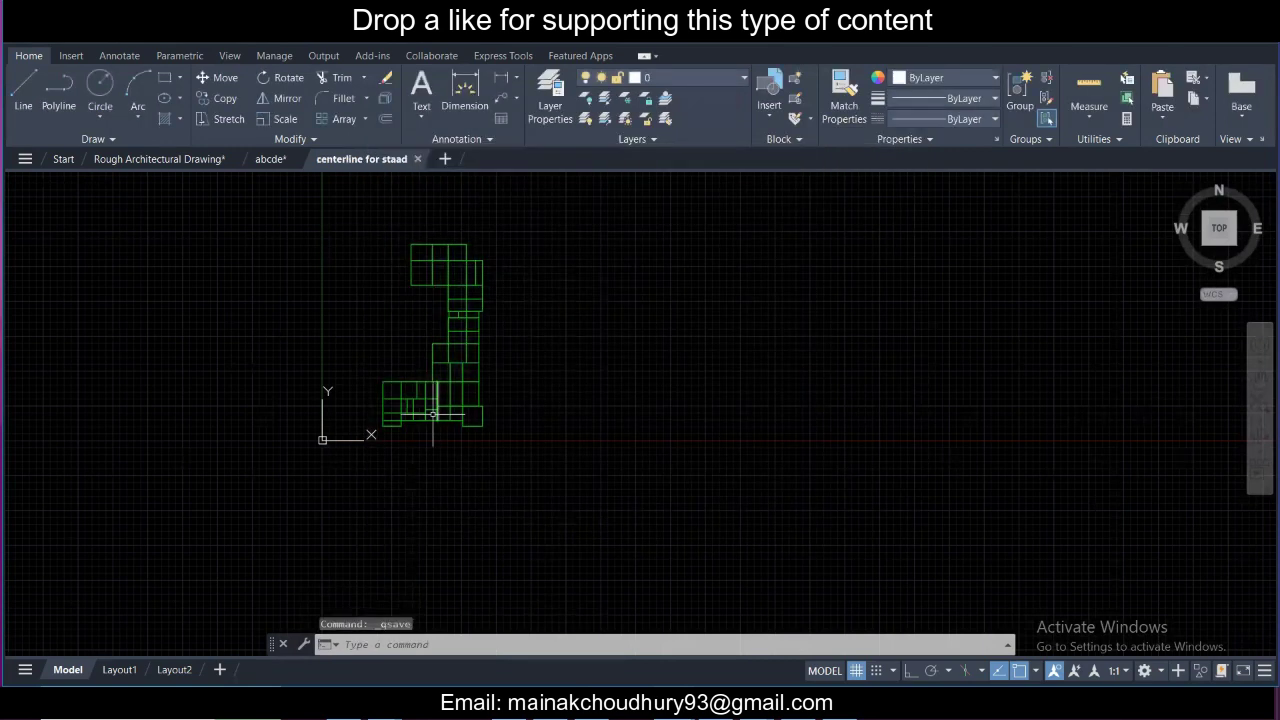
Step: Export the centerline for staad drawing as an AutoCAD 2004/LT2004 DXF file in the Humble Milk Sehore folder
scroll(415, 407, up, 2)
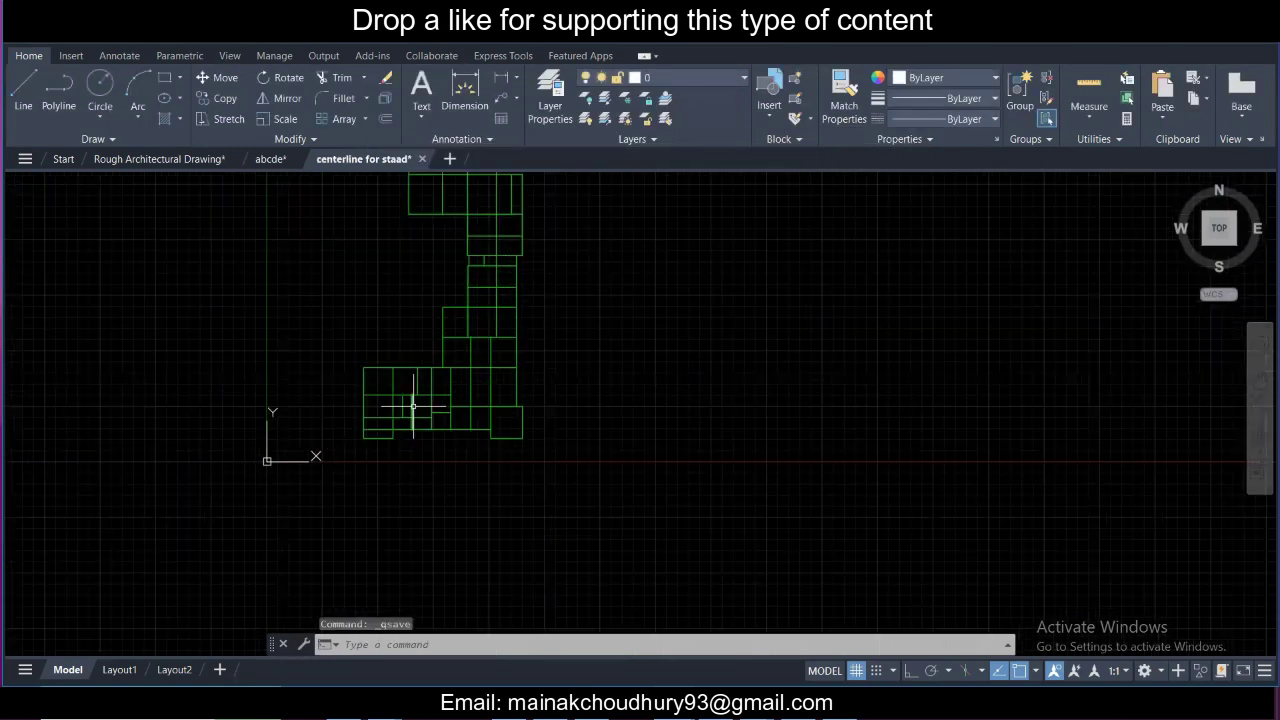
scroll(413, 405, down, 2)
text(dxf)
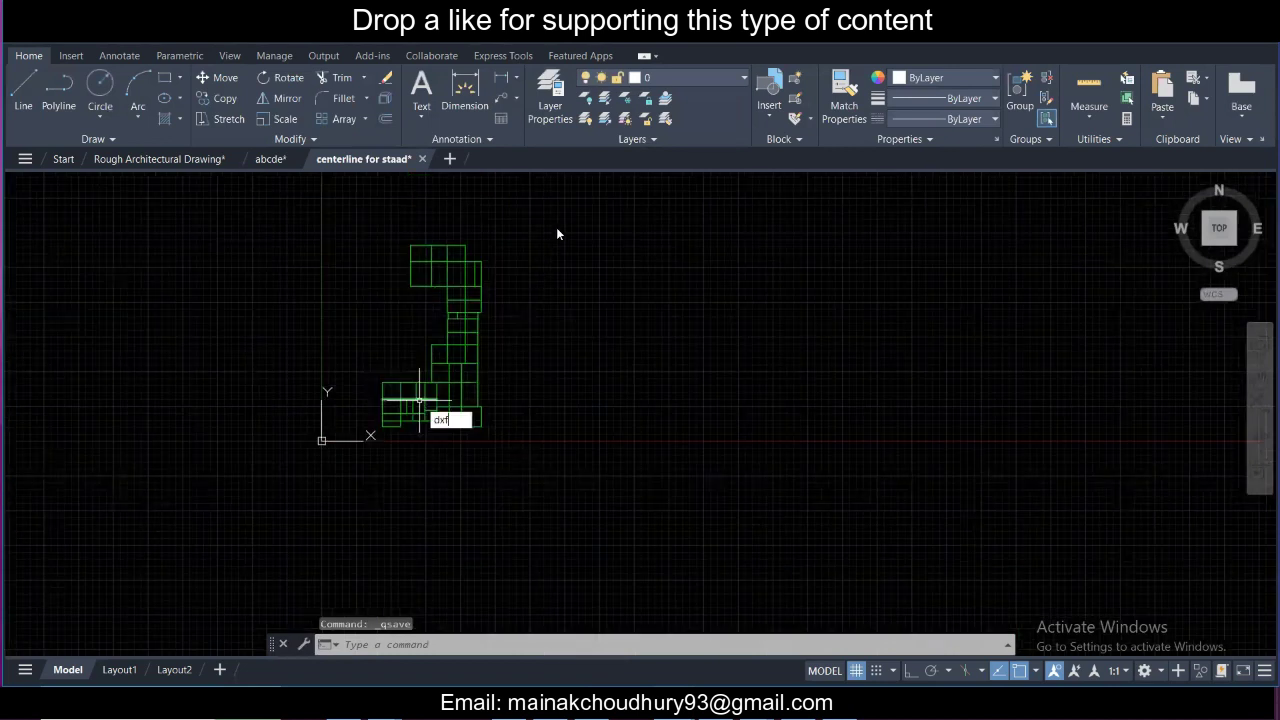
key(Return)
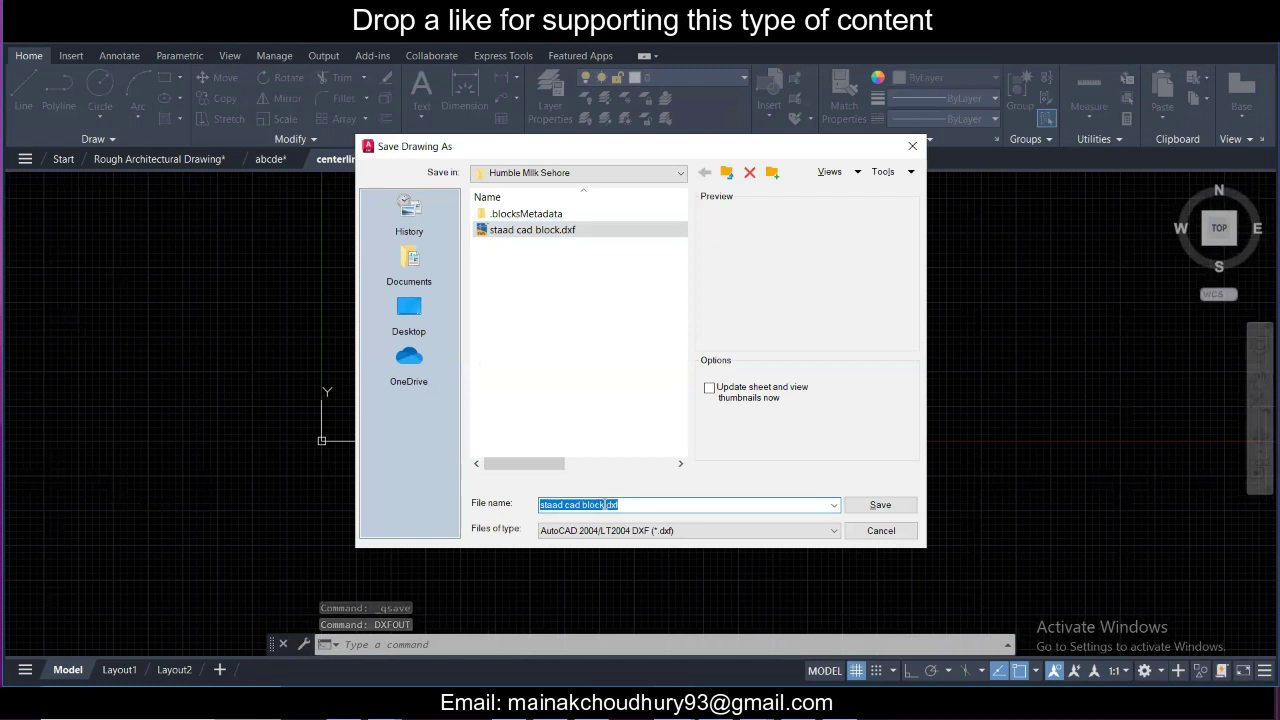
key(Tab)
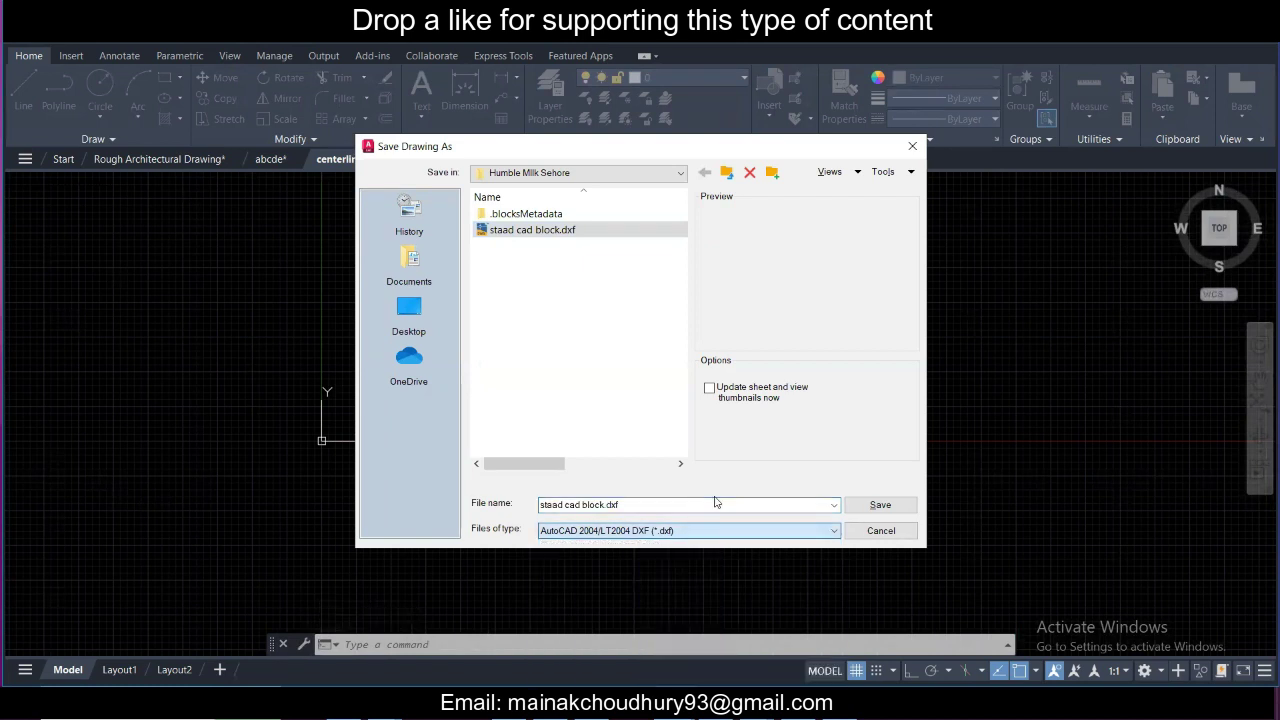
click(801, 505)
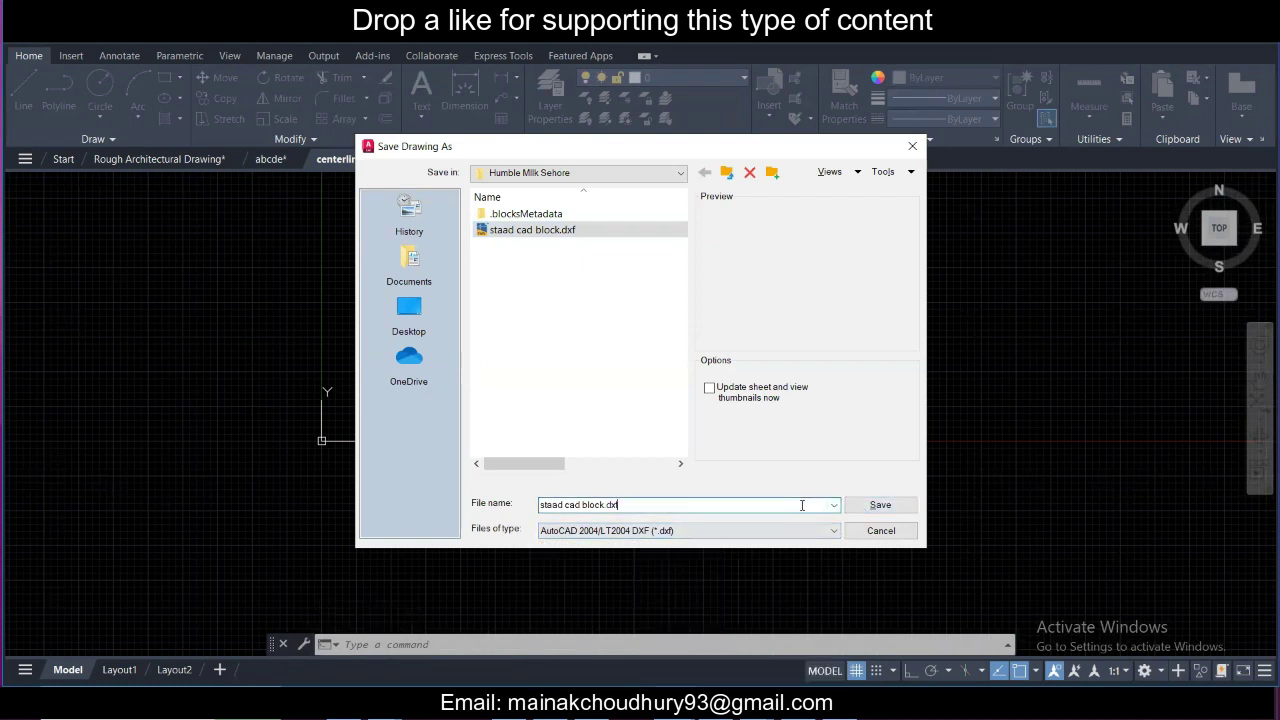
key(ctrl+a)
text(ce)
click(866, 504)
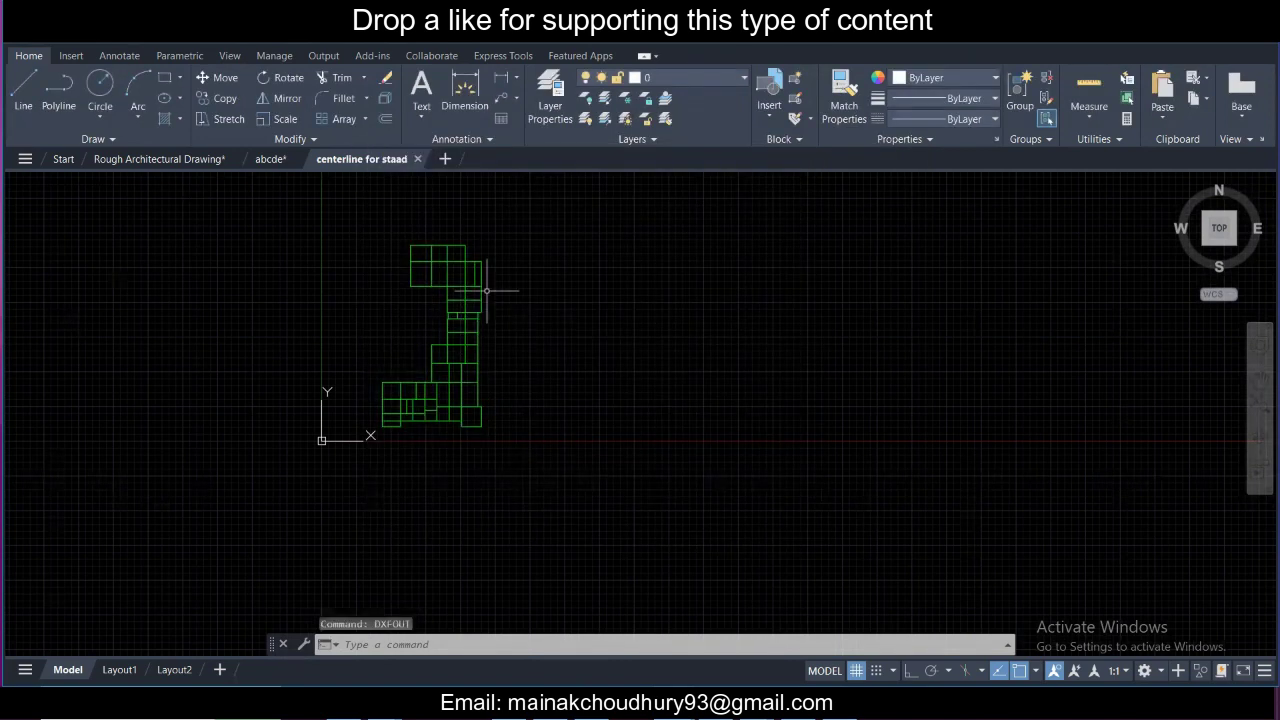
Step: Close the centerline for staad drawing, switch to STAAD.Pro and open the file commands for Structure3.STD
click(418, 160)
scroll(614, 355, up, 6)
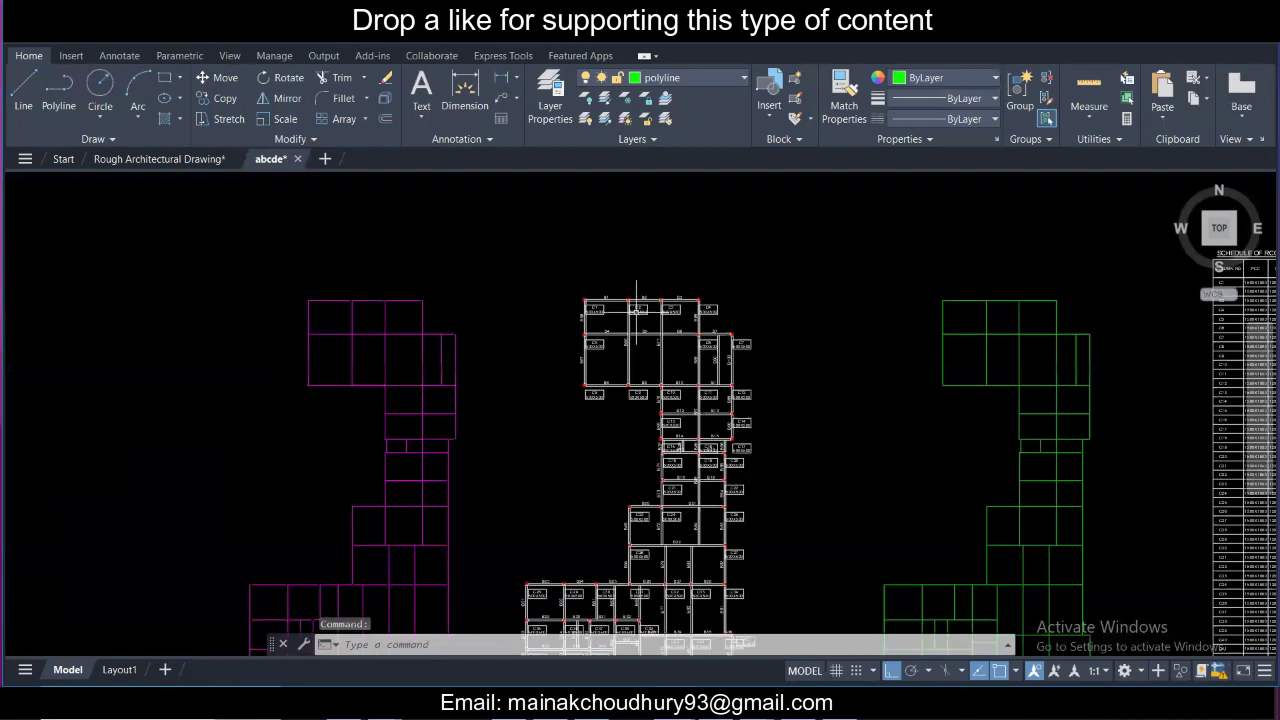
scroll(543, 323, down, 5)
scroll(600, 360, up, 1)
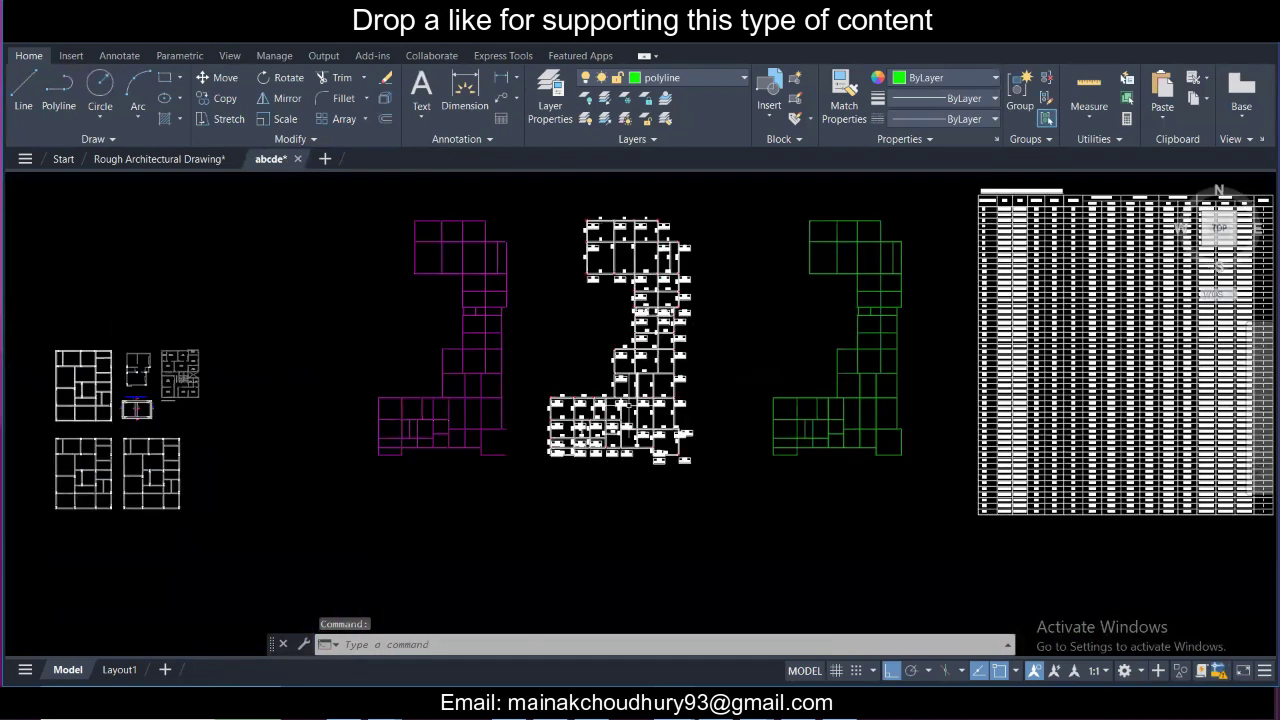
scroll(670, 362, up, 2)
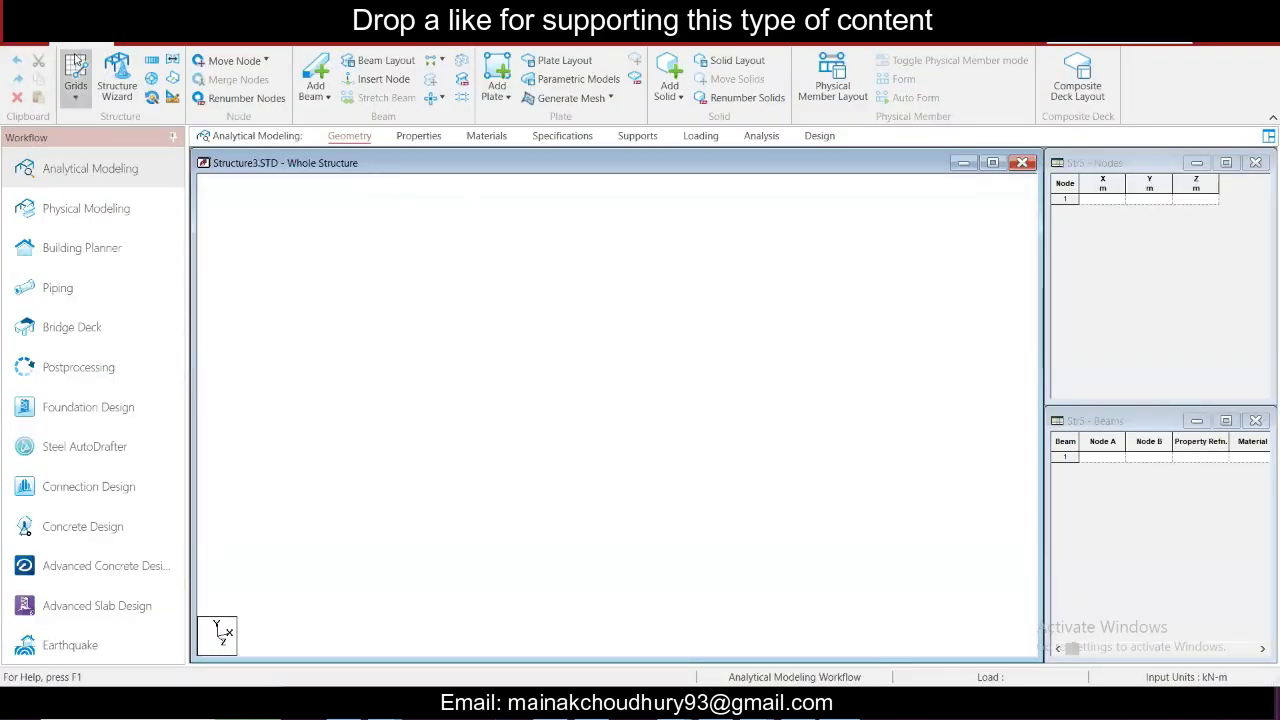
click(34, 46)
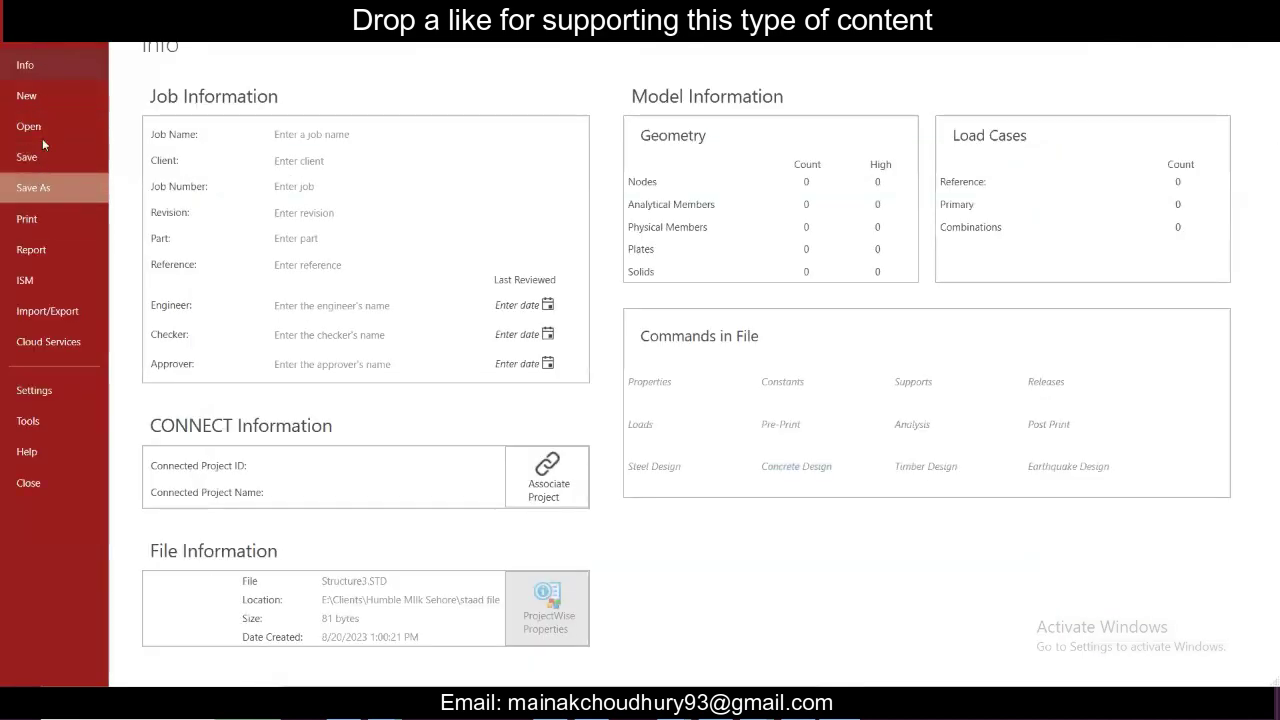
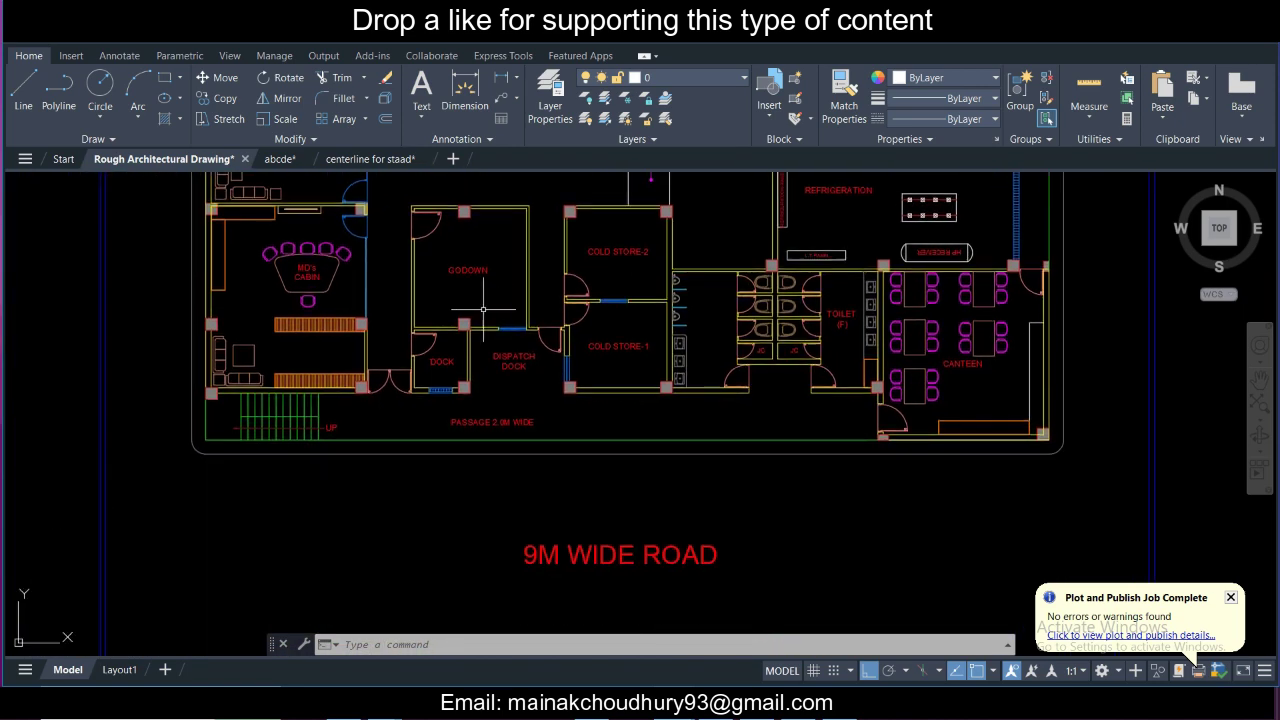
Step: Examine the road-side rooms and entrance area in the Rough Architectural Drawing, and return to the STAAD model
scroll(320, 360, up, 5)
scroll(307, 400, down, 2)
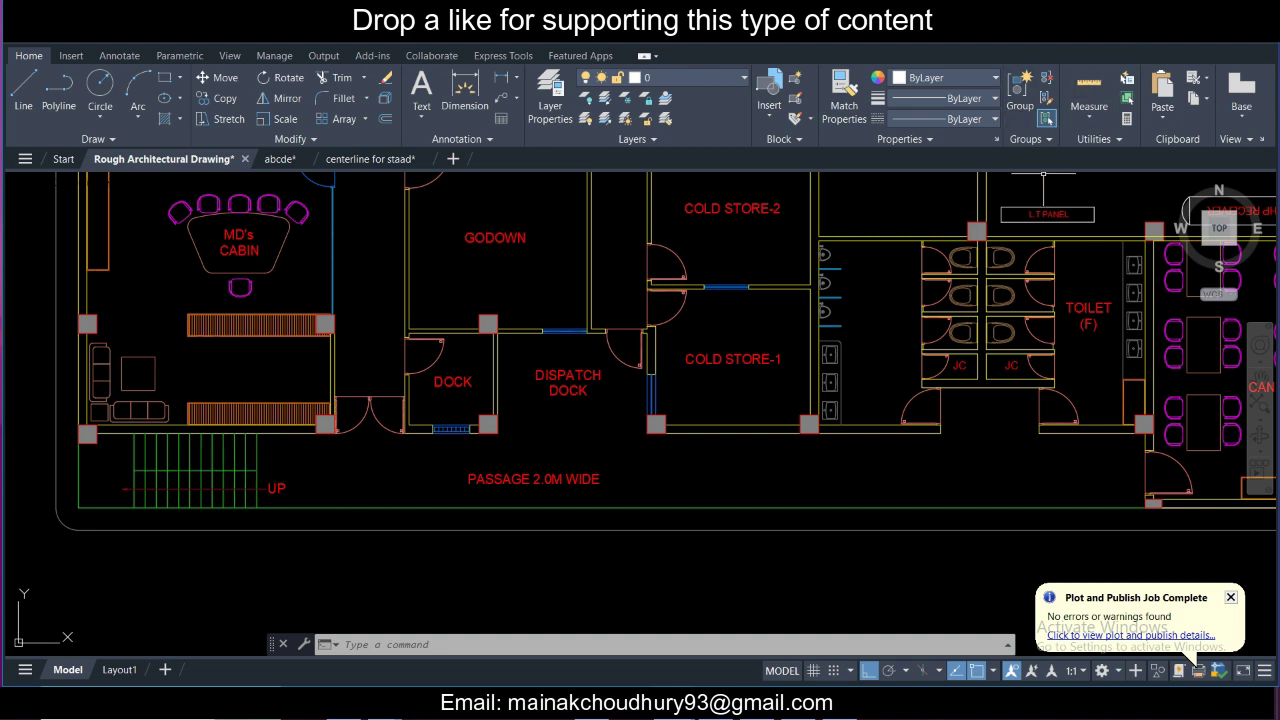
key(super+d)
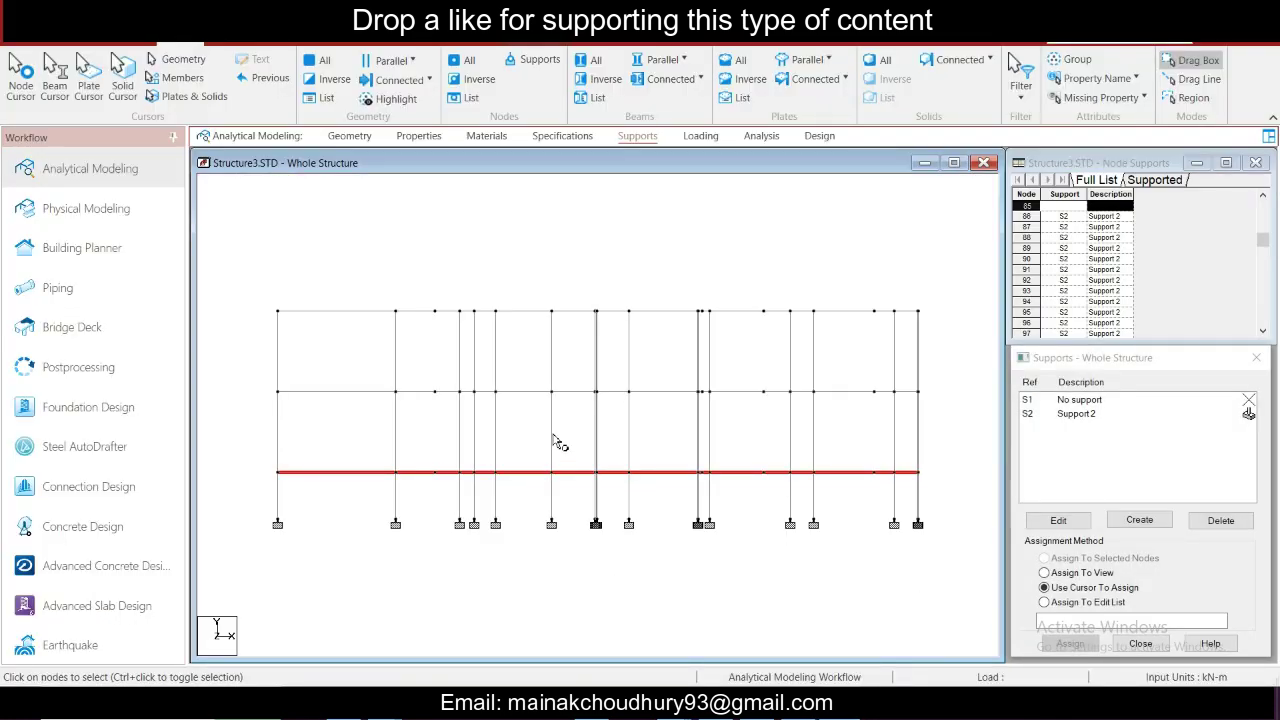
Step: Isolate the selected lowest beam level in the active window and show it in plan view
right_click(355, 457)
click(478, 308)
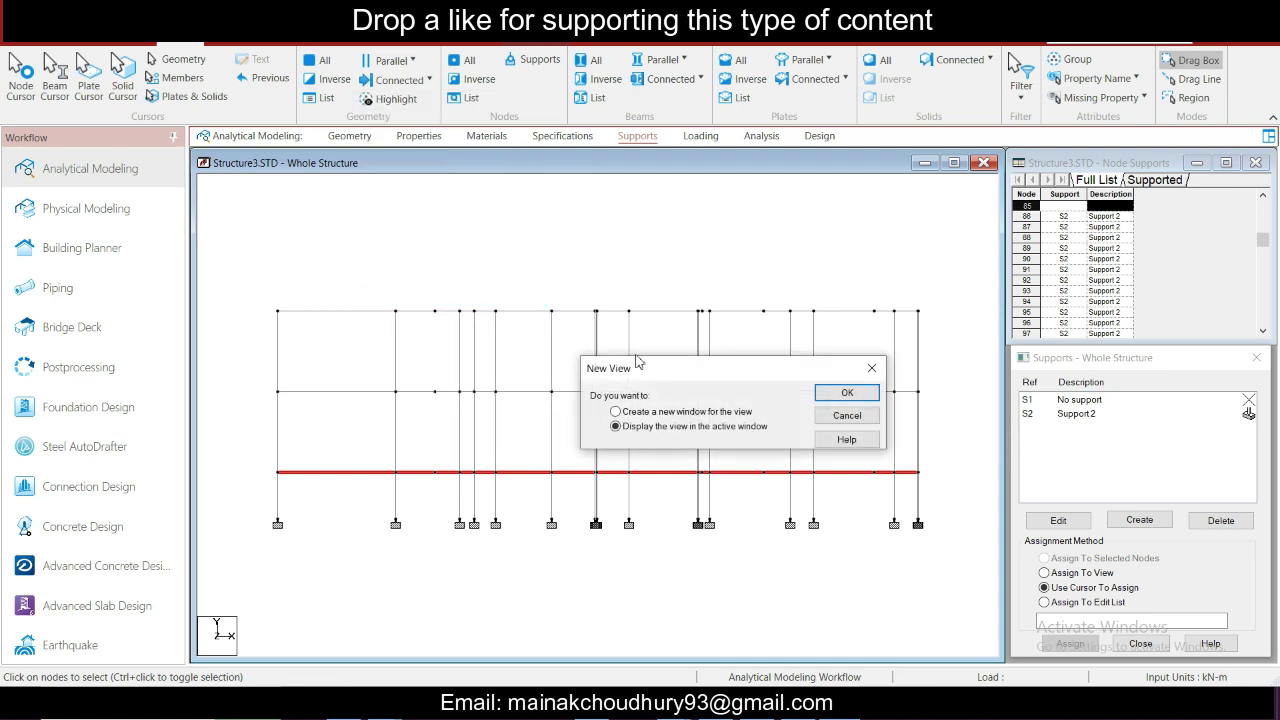
click(846, 394)
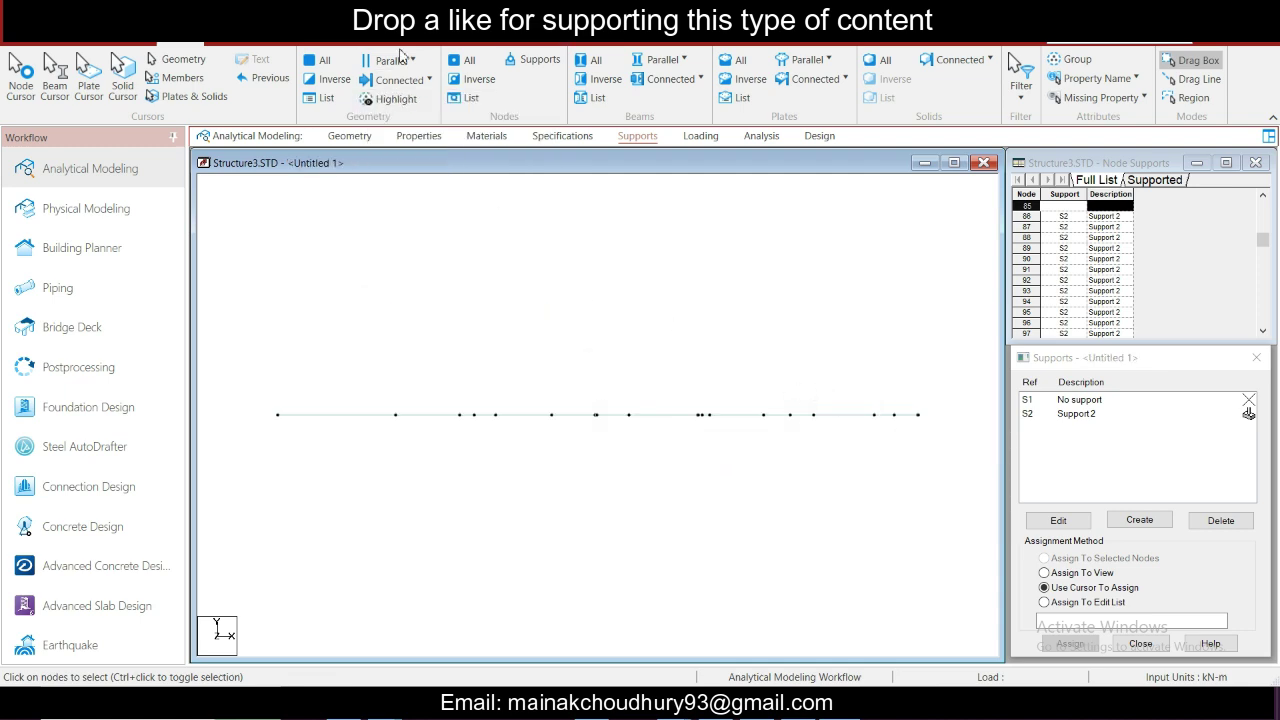
click(138, 48)
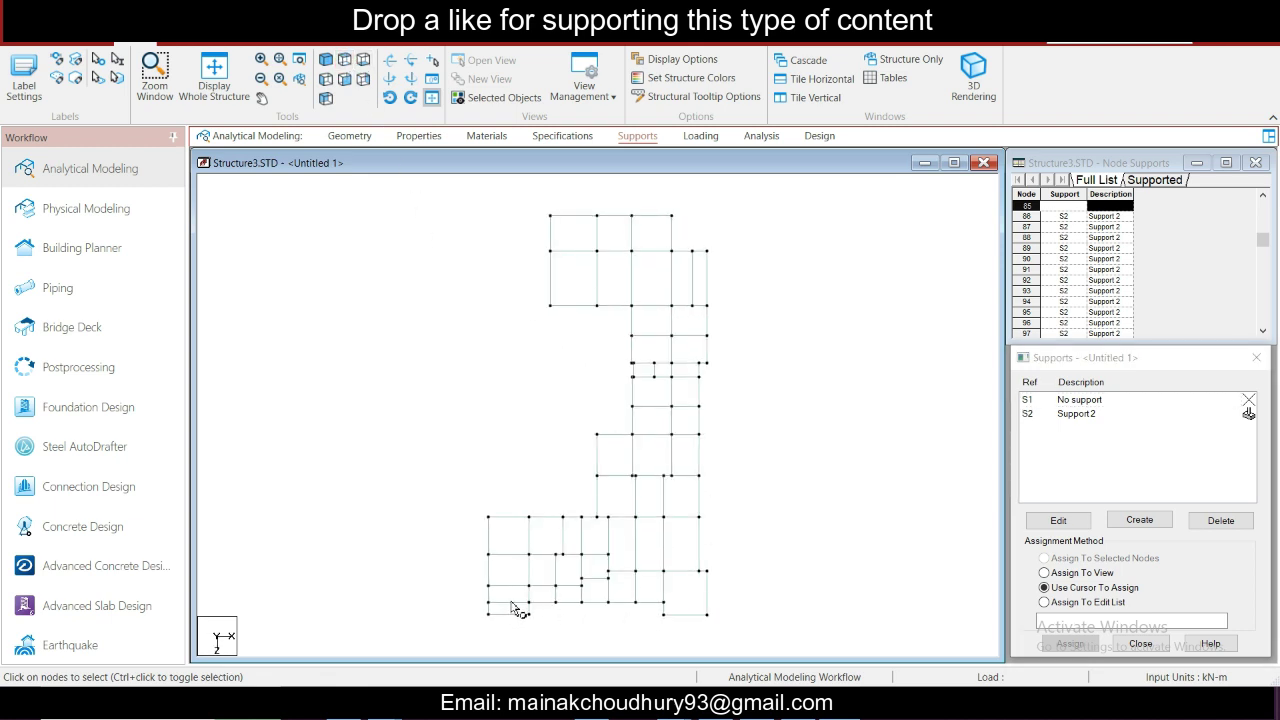
Step: Select the plates across the isolated beam level, and redisplay the whole structure in isometric view
click(173, 46)
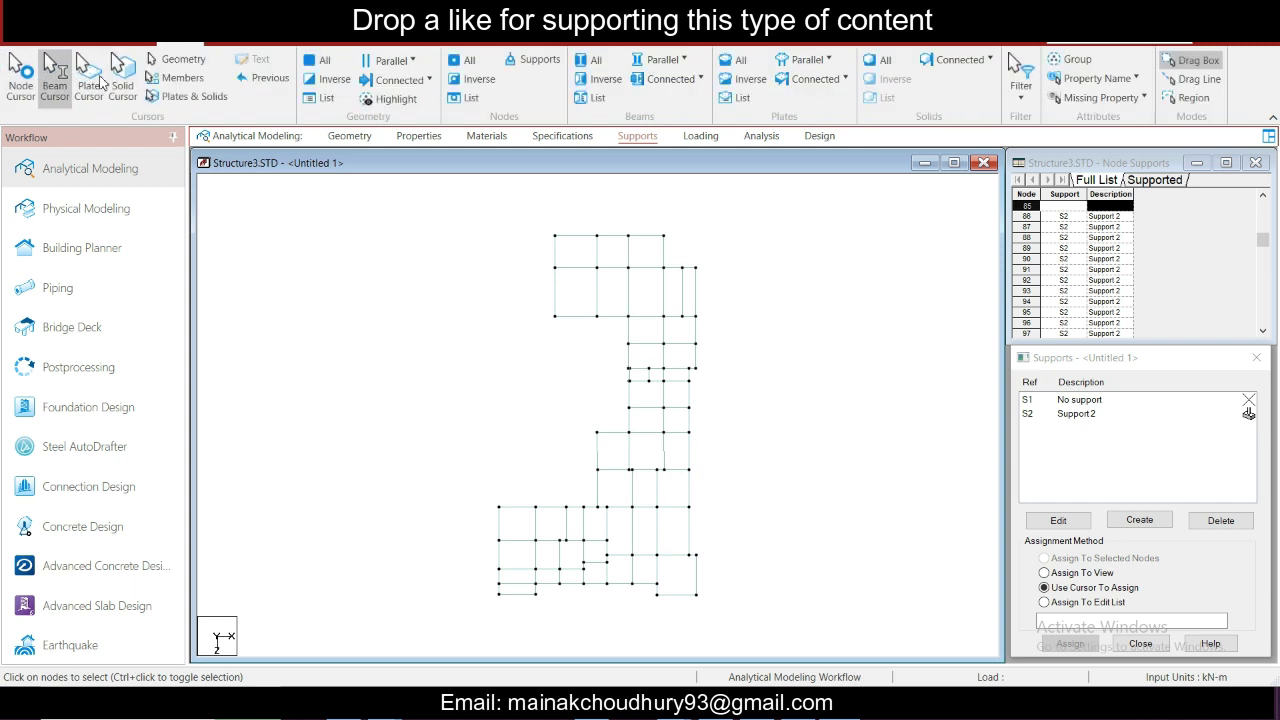
click(89, 80)
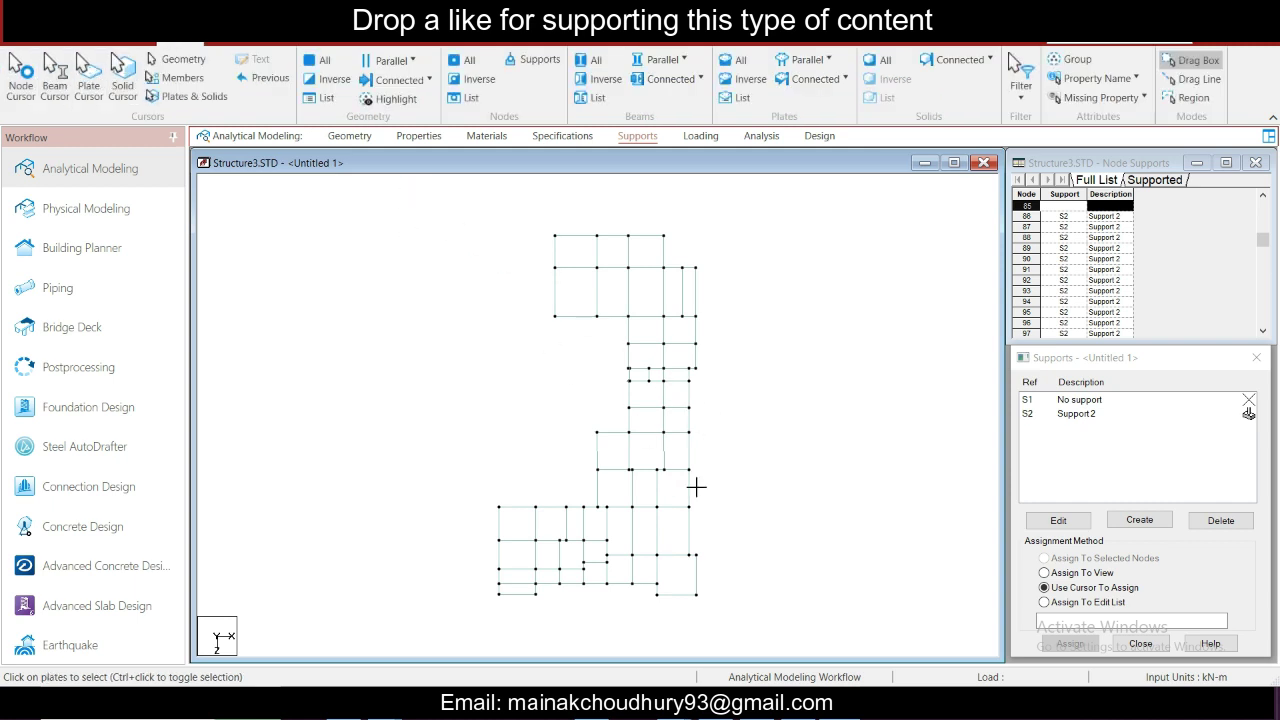
drag(696, 487, 767, 591)
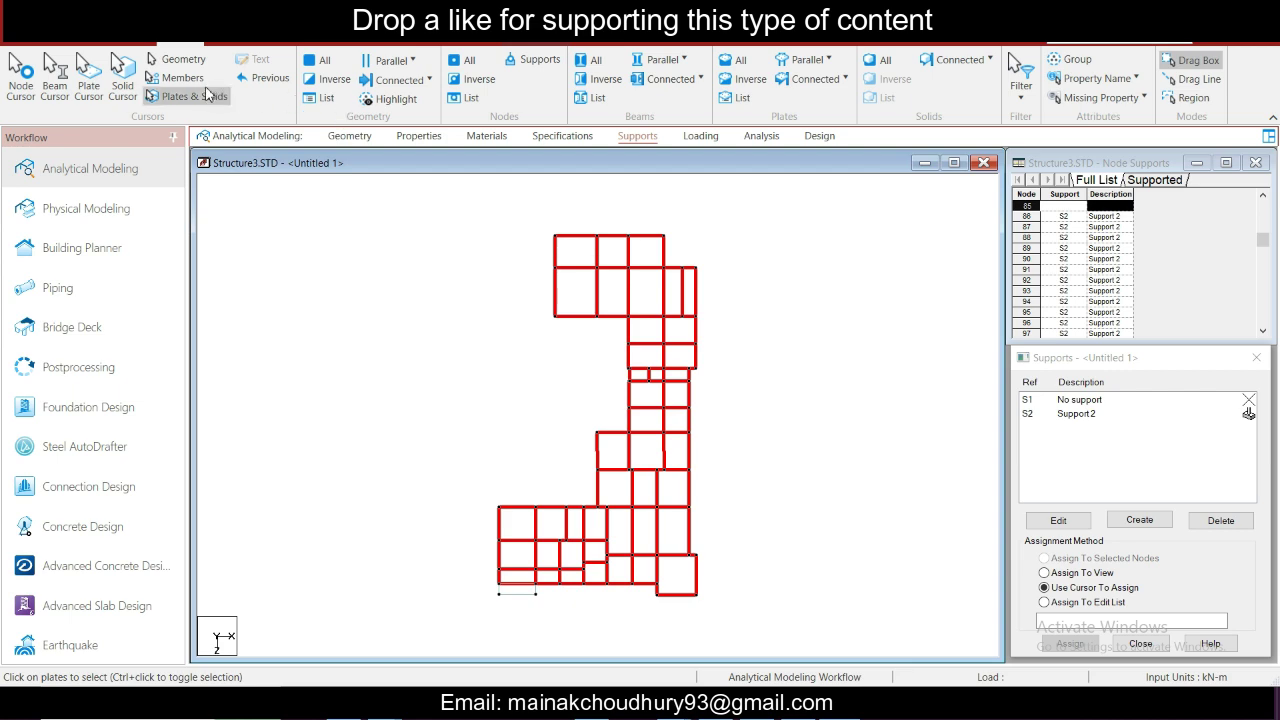
click(140, 40)
click(323, 62)
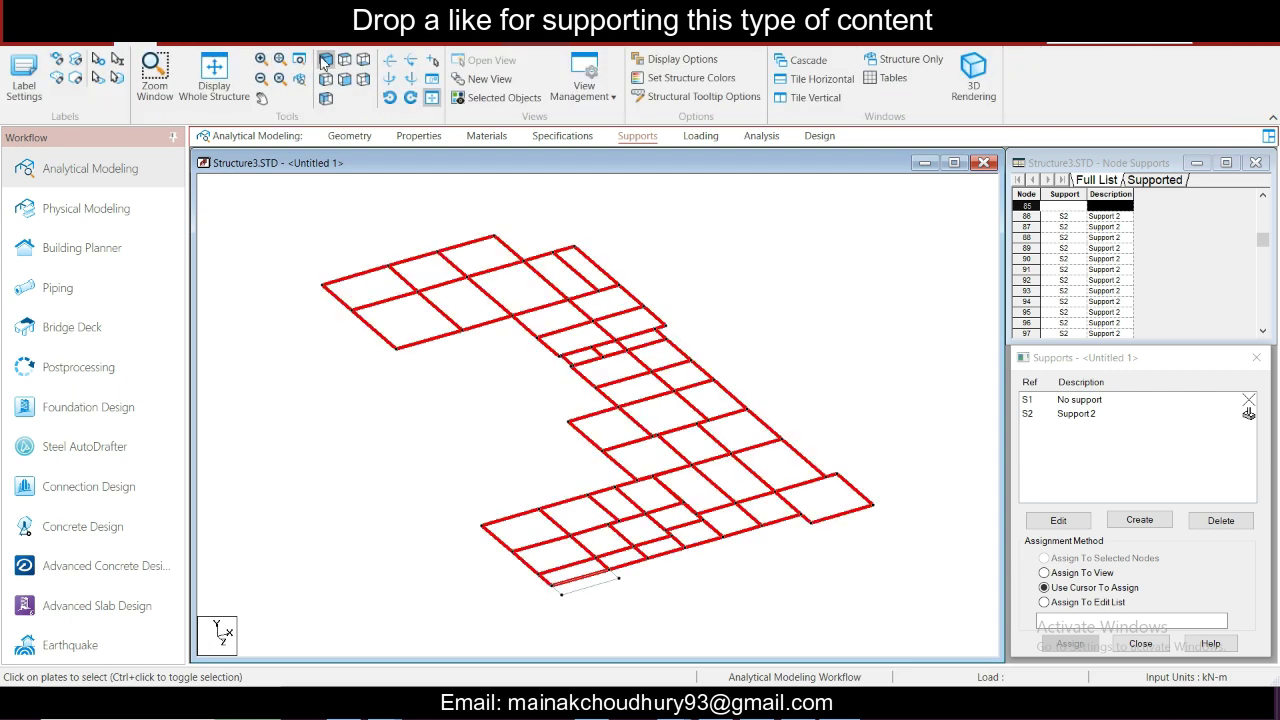
click(212, 66)
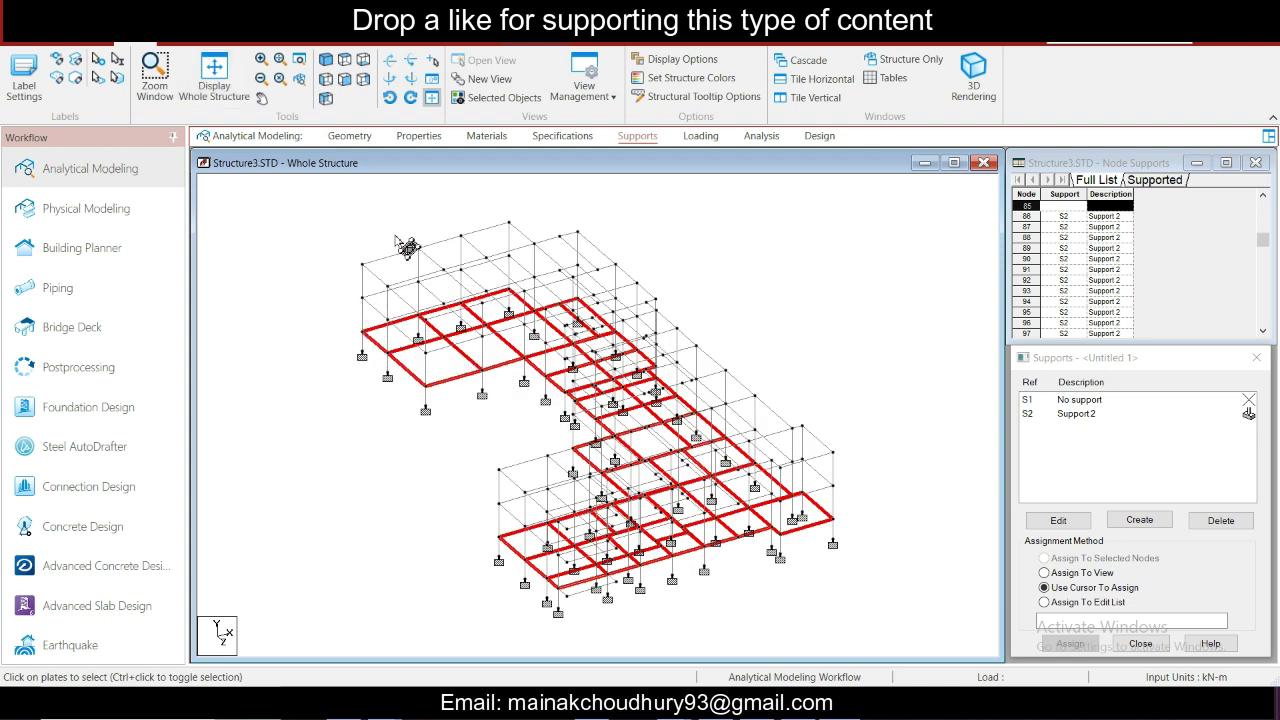
Step: Copy the selected plates upward with Translational Repeat along global Y, using 2 steps at 4.5 m spacing
click(108, 47)
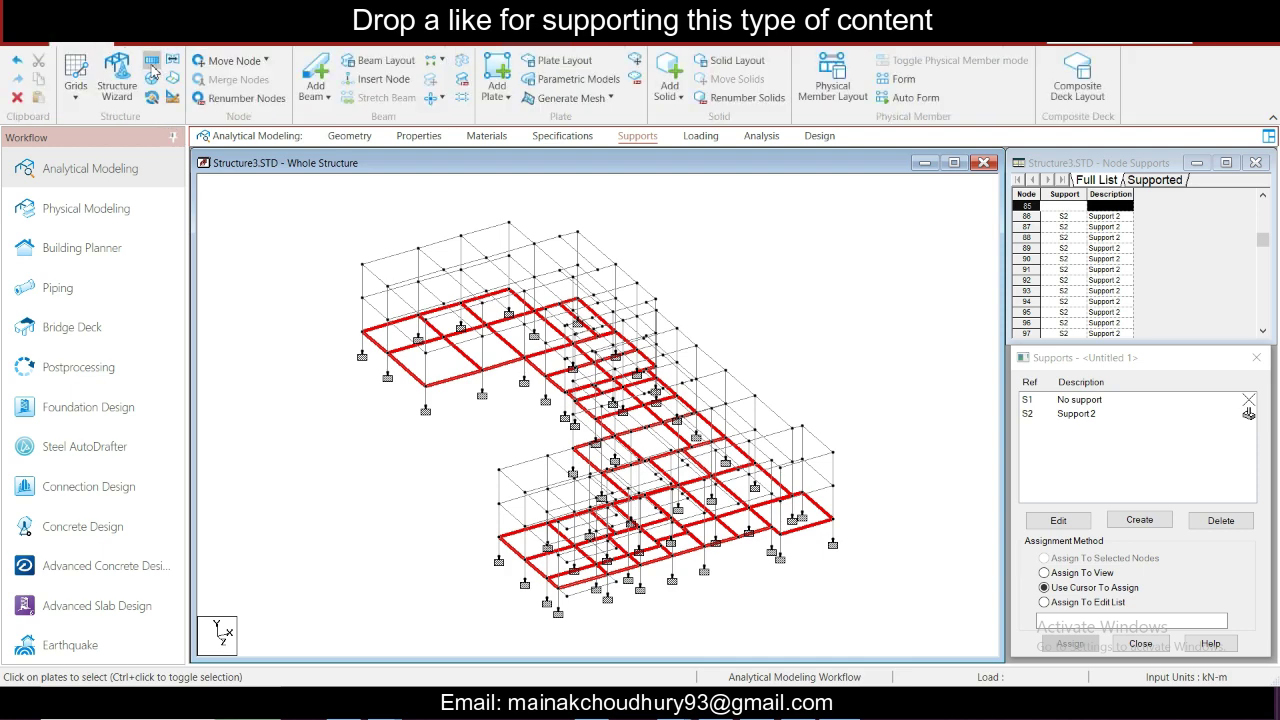
click(153, 62)
click(552, 488)
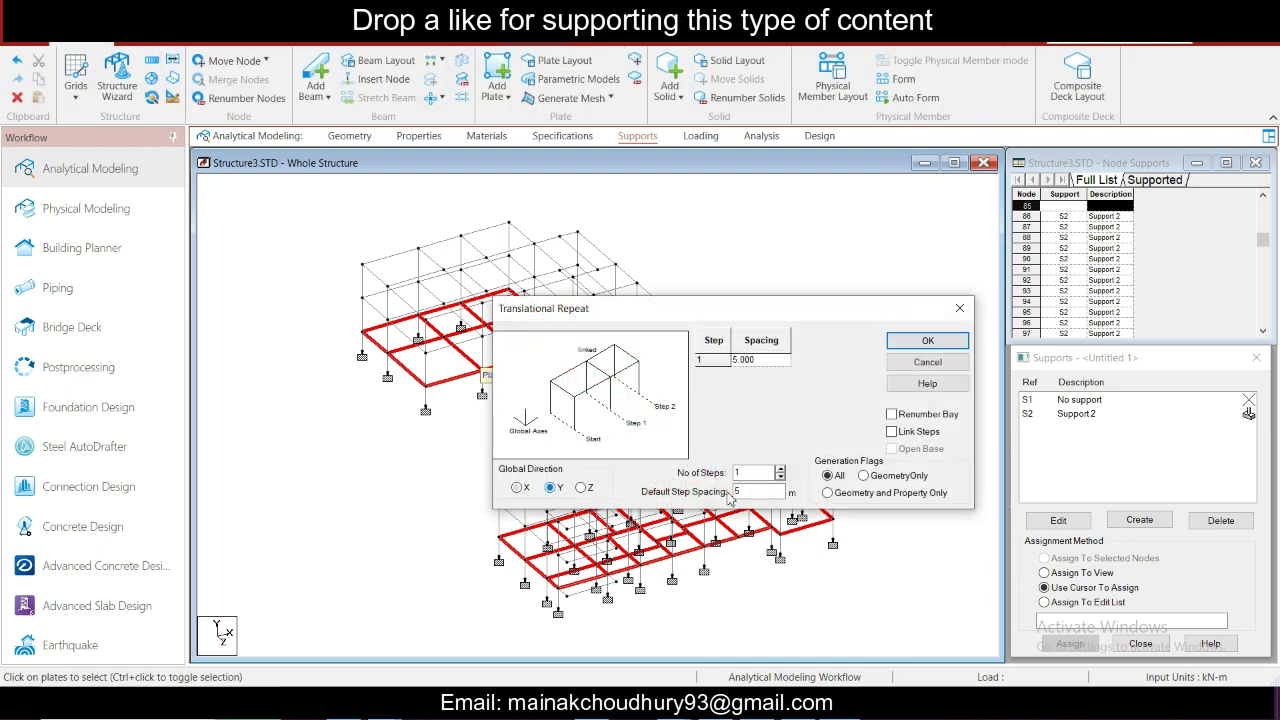
key(Tab)
text(4)
key(shift+Tab)
text(2)
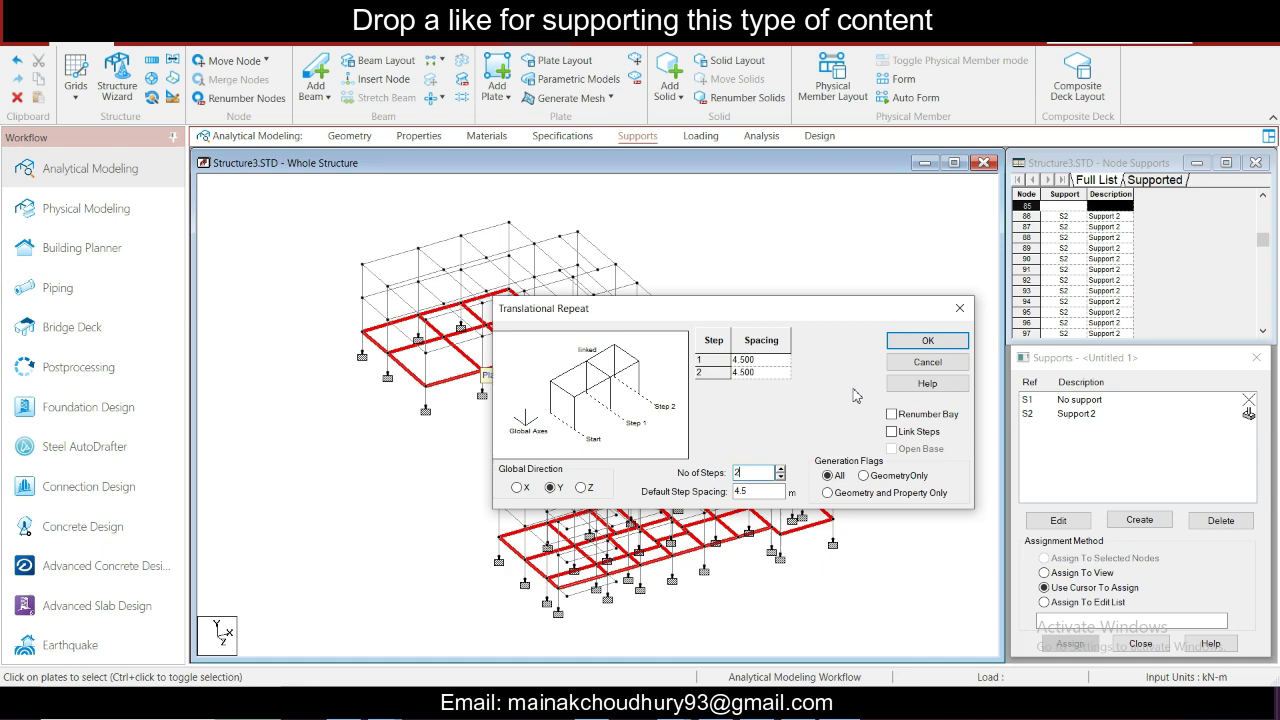
click(927, 341)
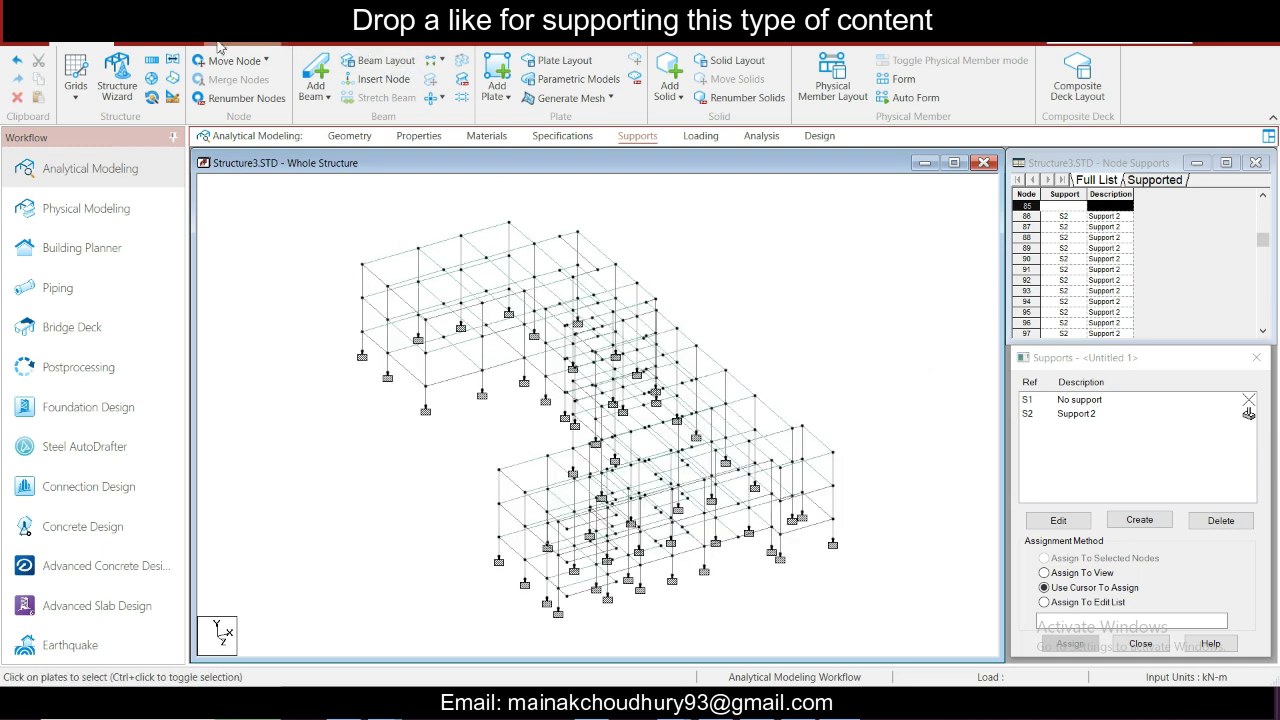
Step: Inspect the whole structure with its floor plates in a 3D rendered view, and close that view
click(140, 44)
click(973, 75)
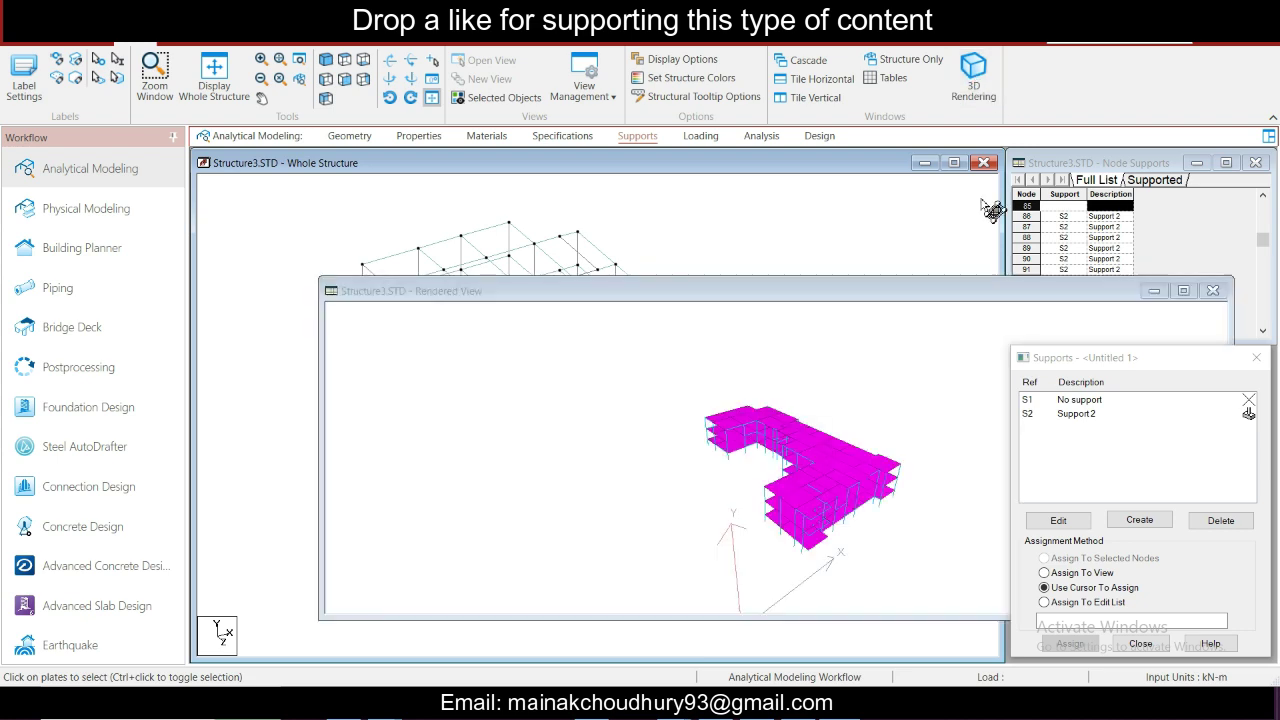
drag(864, 539, 850, 588)
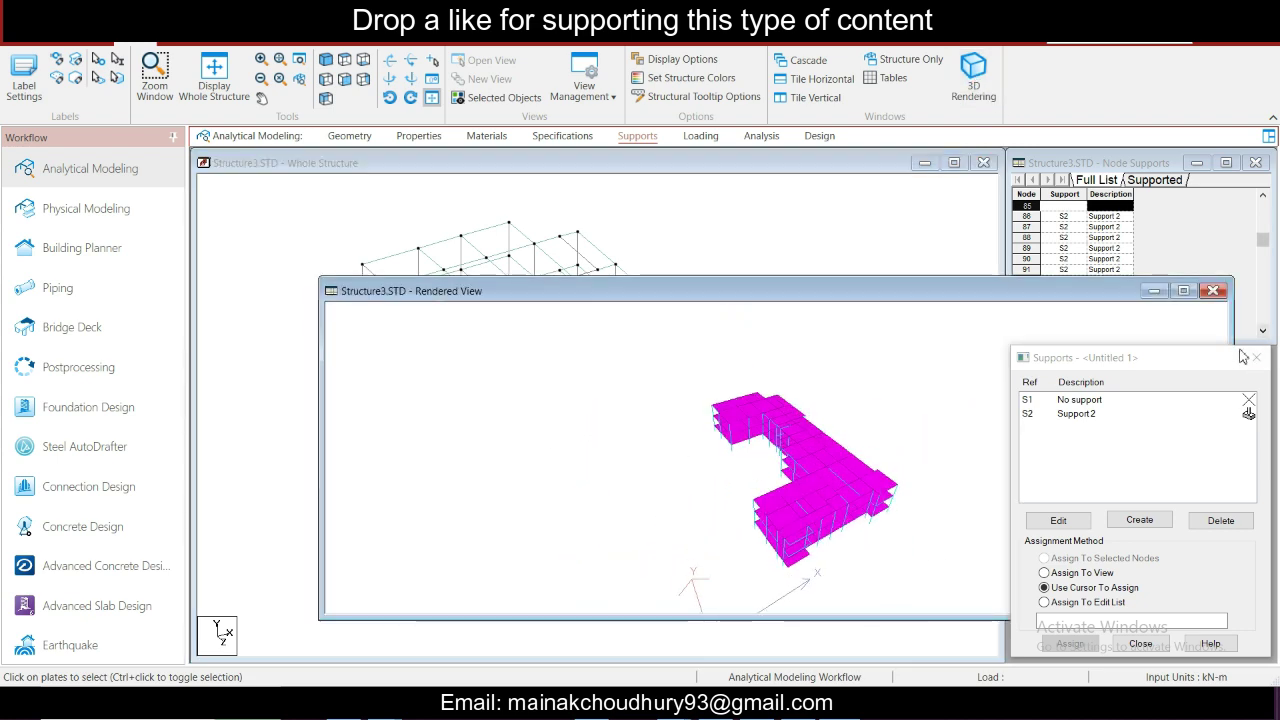
click(1213, 290)
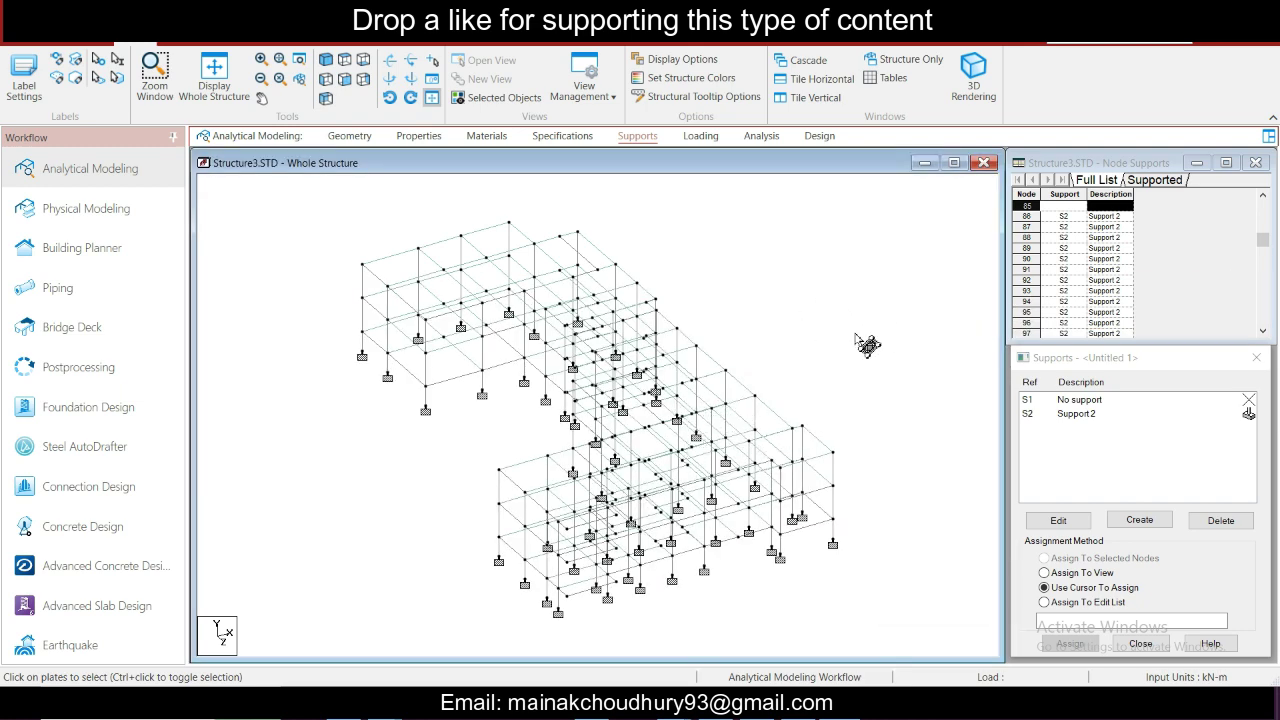
middle_drag(854, 332, 848, 341)
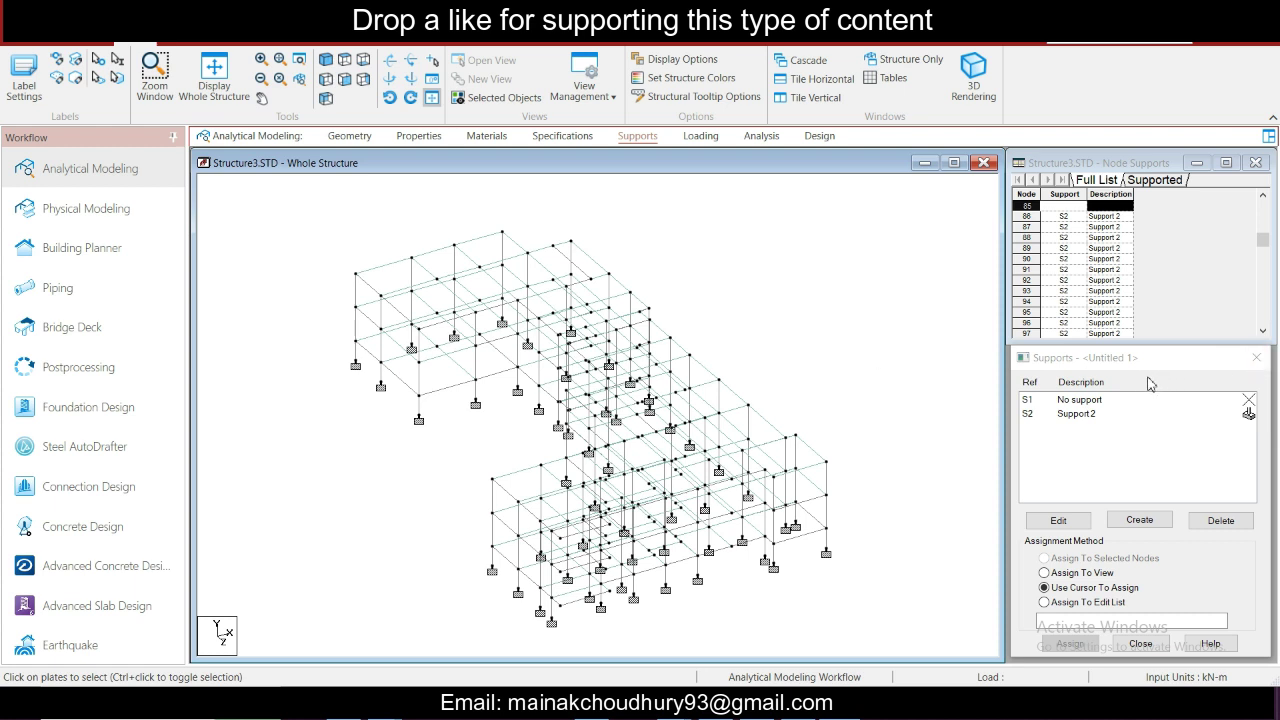
Step: Close the supports dialog and add a CONCRETE plate thickness property of 0.15 m at all four nodes
click(1257, 358)
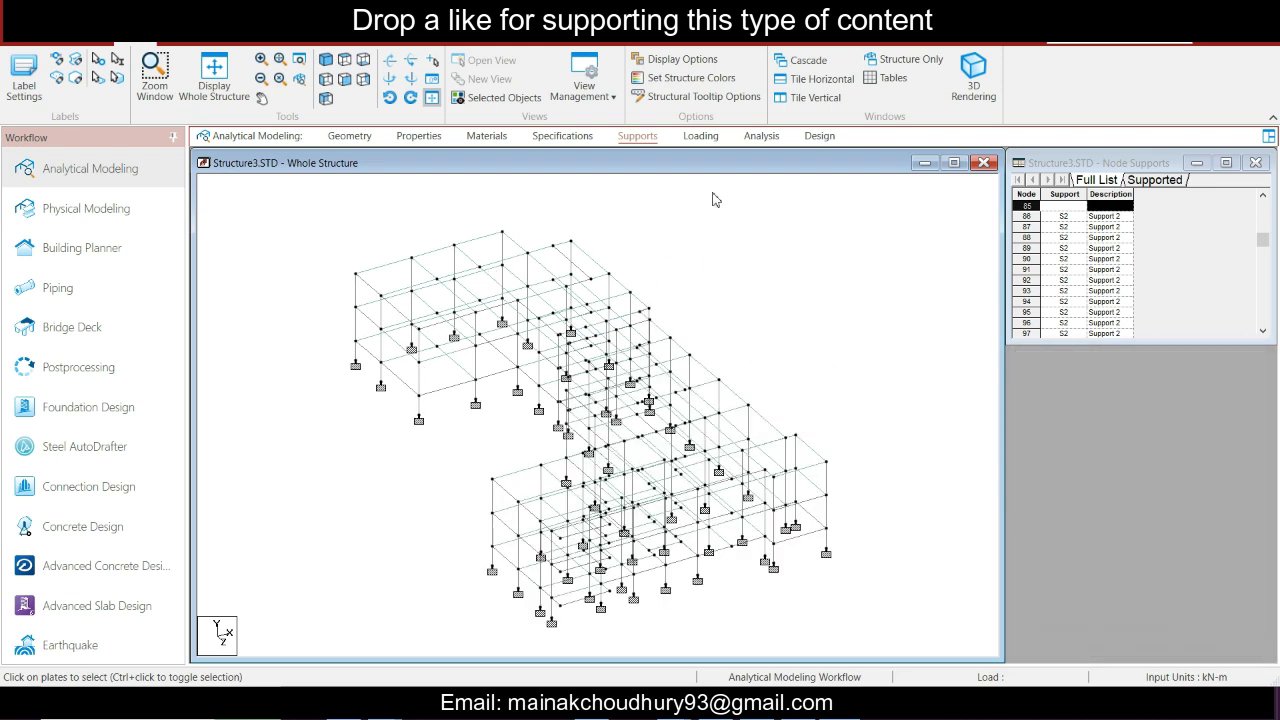
click(419, 136)
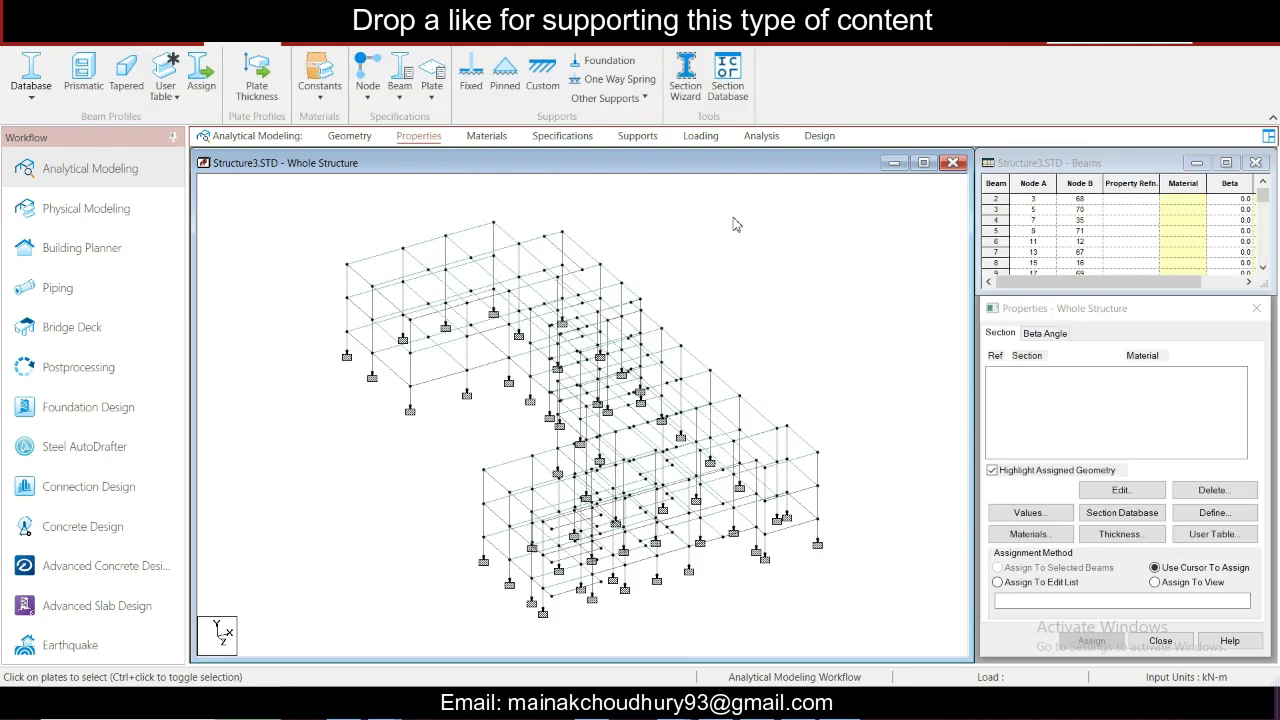
click(1190, 512)
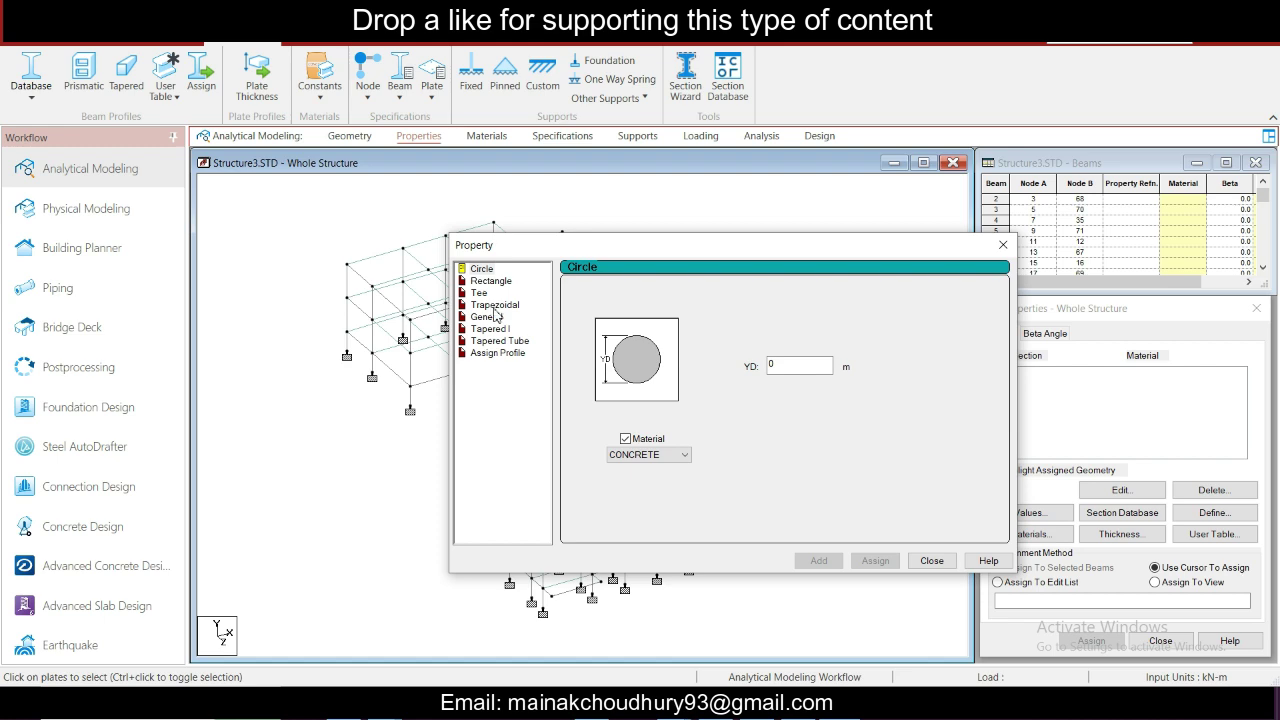
click(1003, 244)
click(1108, 535)
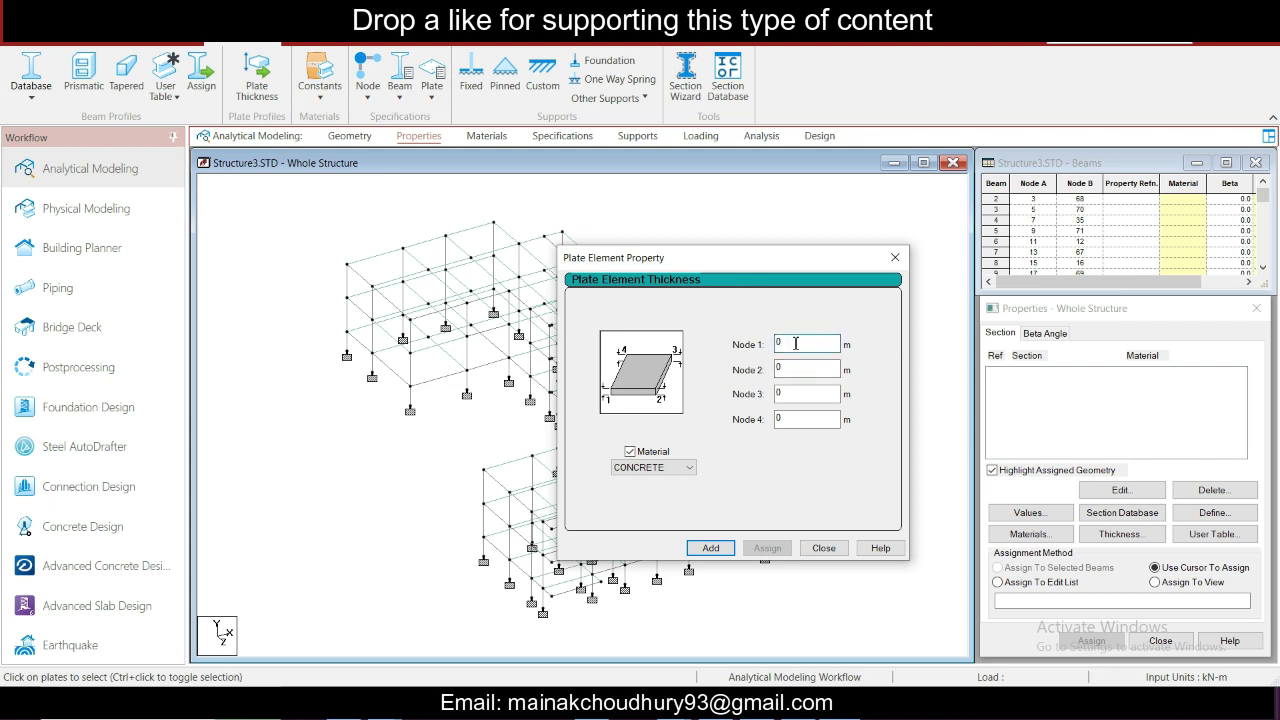
text(15)
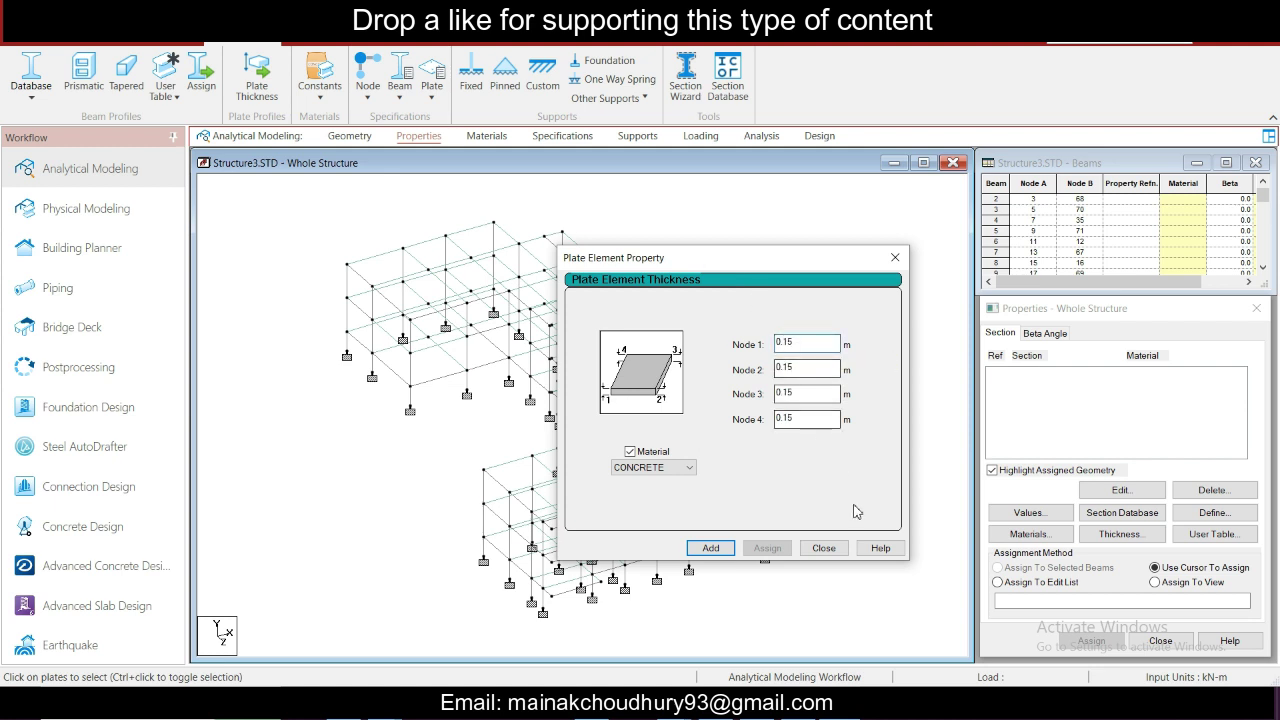
click(710, 548)
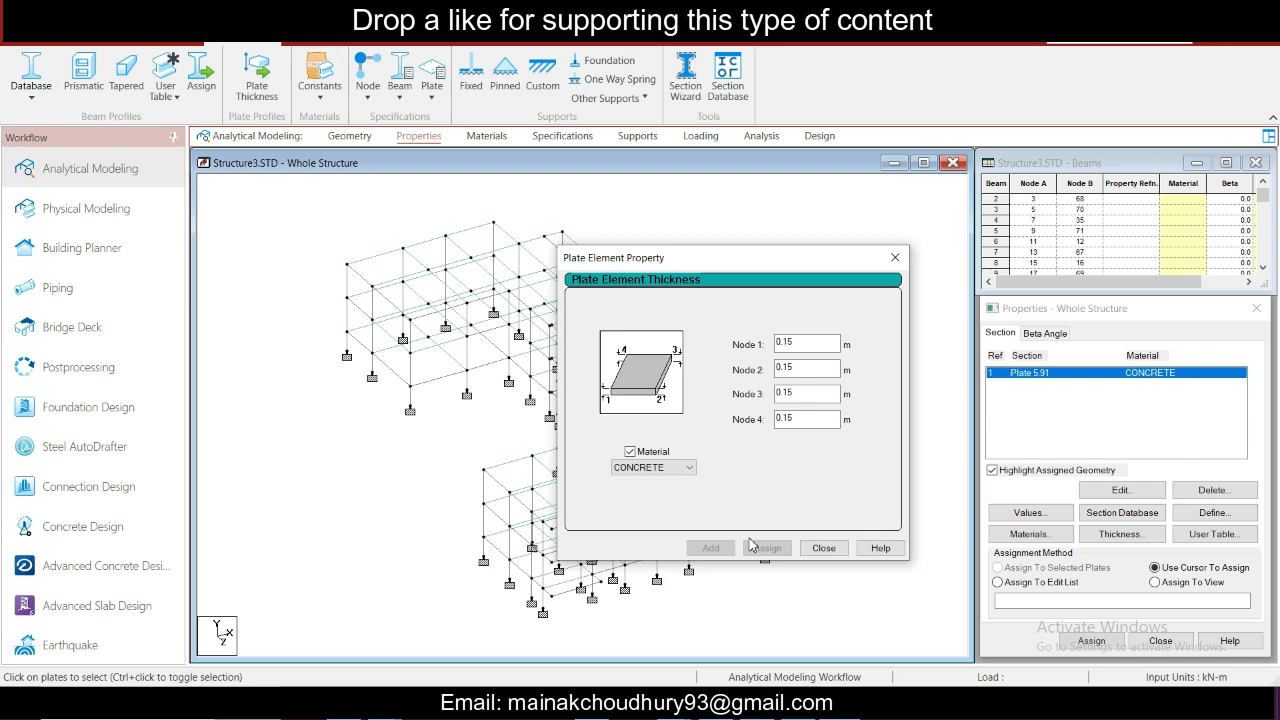
Step: Close the thickness dialog and assign the 0.15 m CONCRETE plate thickness to all plates with Assign To View
click(822, 548)
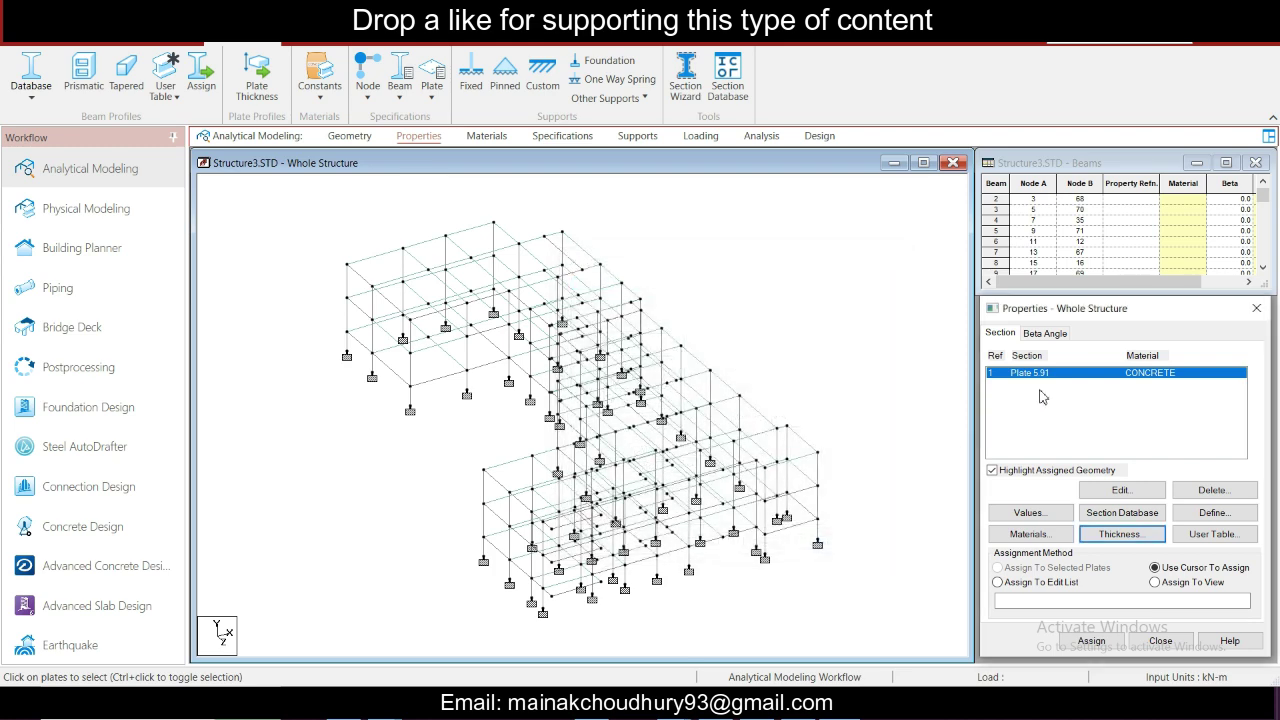
click(1188, 582)
click(1091, 641)
click(1060, 523)
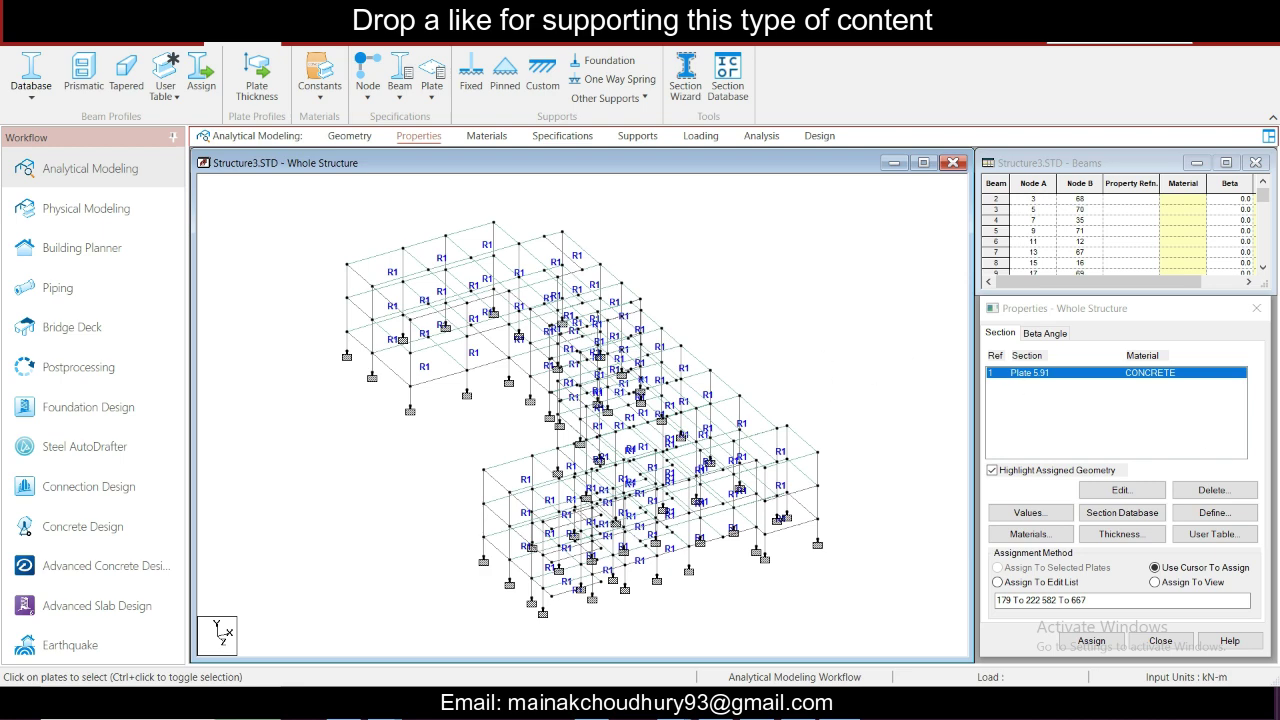
Step: Start defining a rectangular section property, and switch to abcde.dwg in AutoCAD at the column joining beams B80 and B47
click(1214, 512)
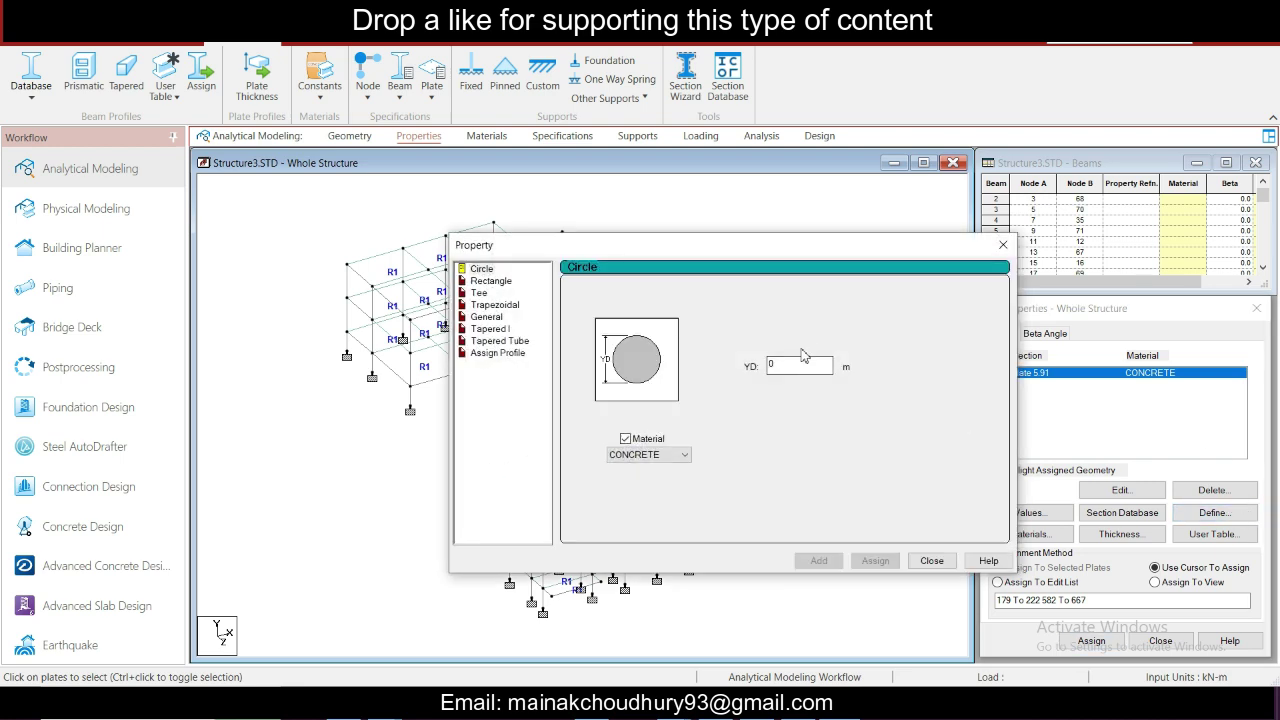
click(480, 281)
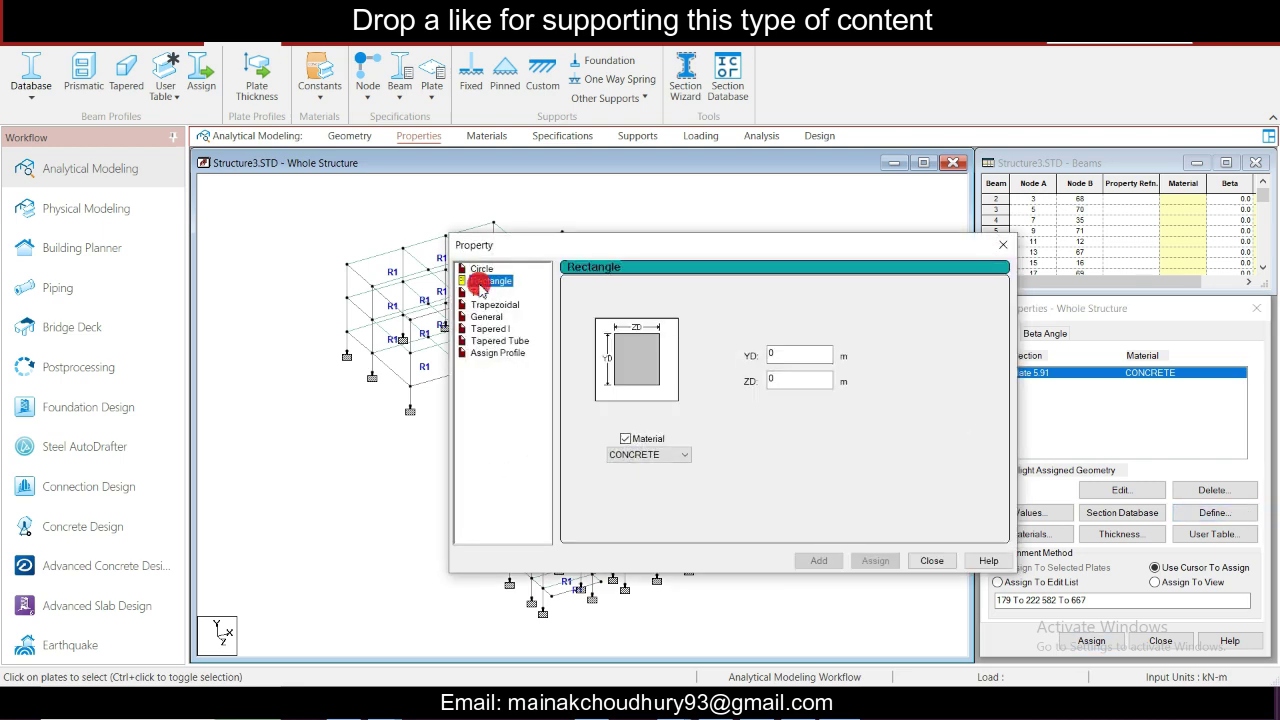
click(714, 708)
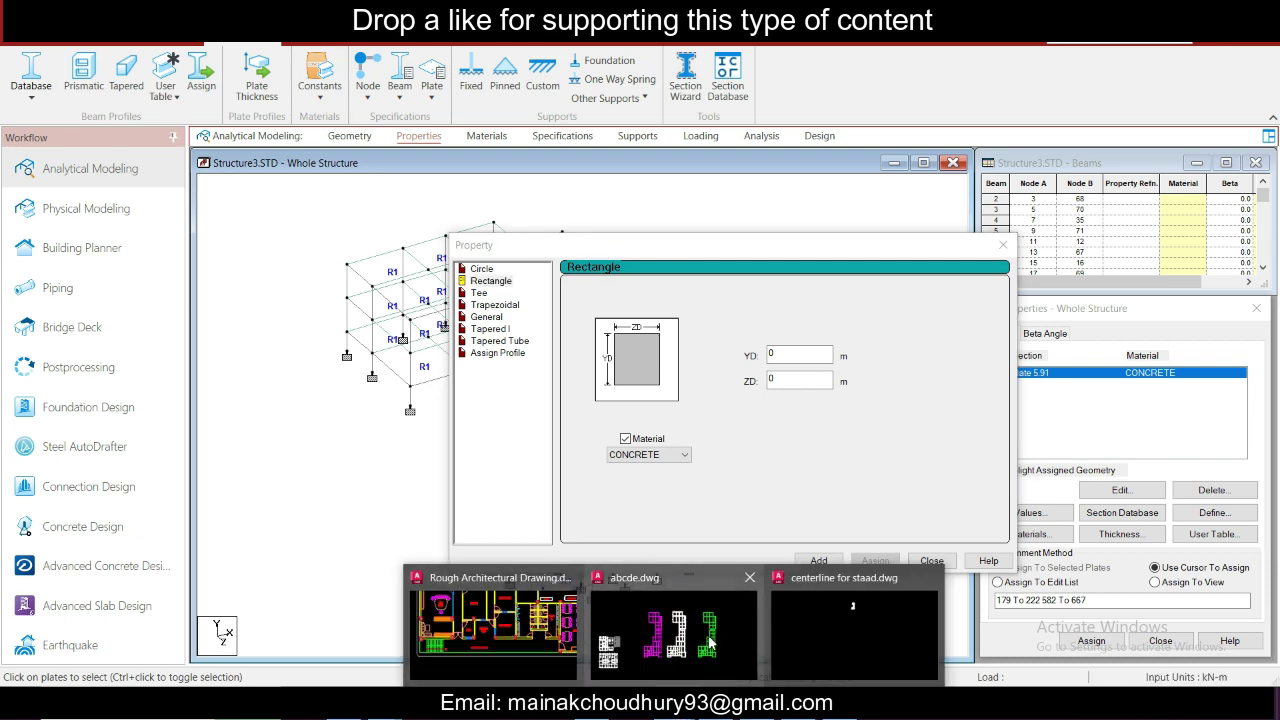
click(710, 641)
scroll(682, 515, up, 3)
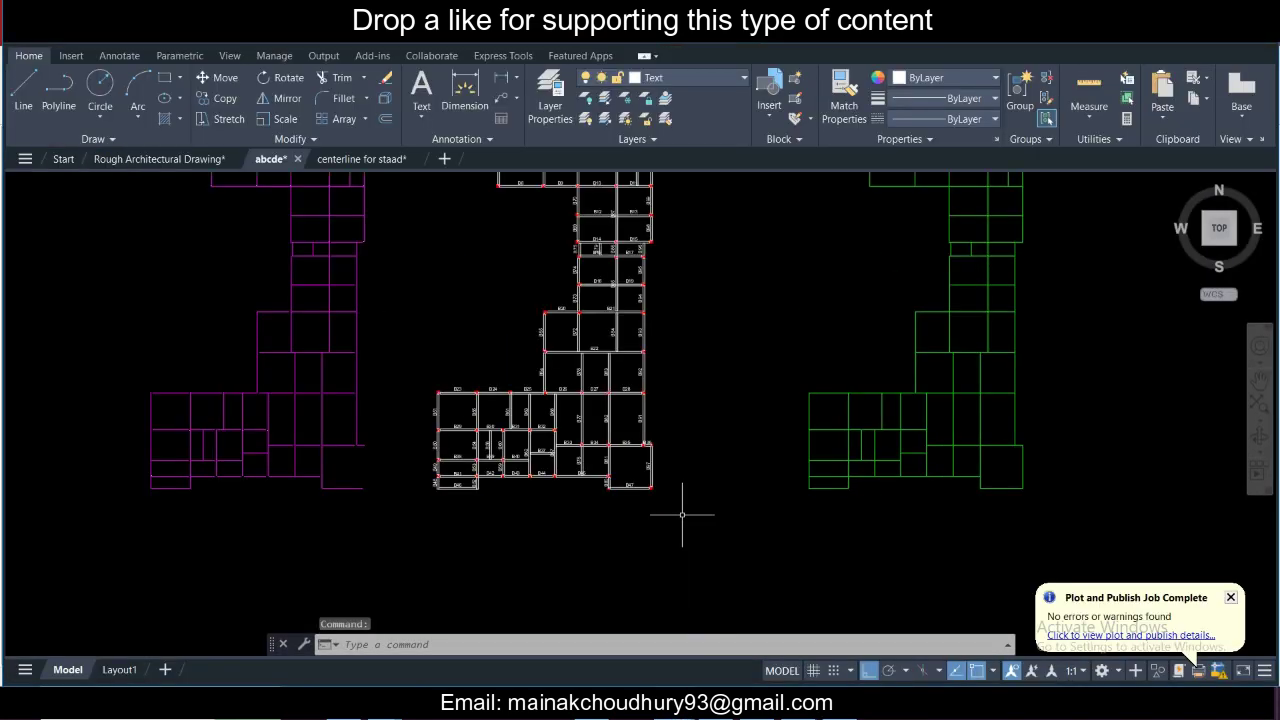
scroll(640, 491, up, 5)
scroll(532, 546, up, 3)
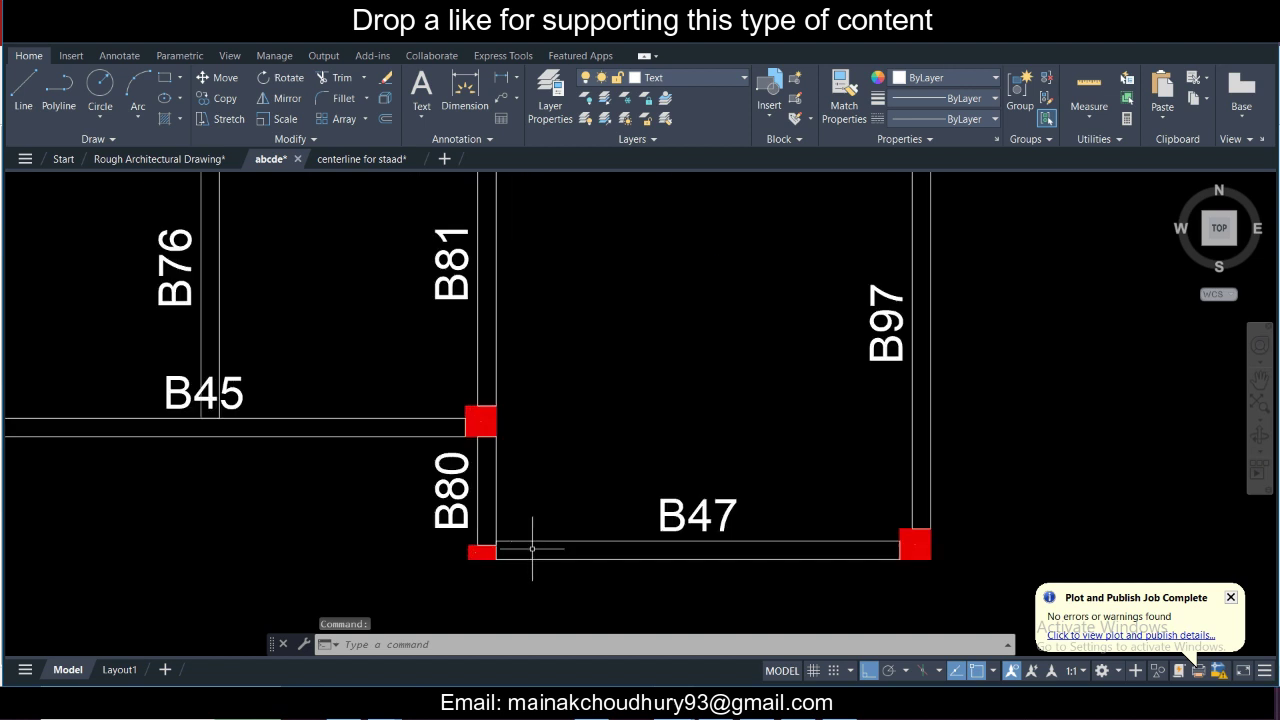
Step: Measure the sides of the column where beams B80 and B47 meet using linear dimensions, cancelling each before placement
click(501, 77)
scroll(480, 572, up, 4)
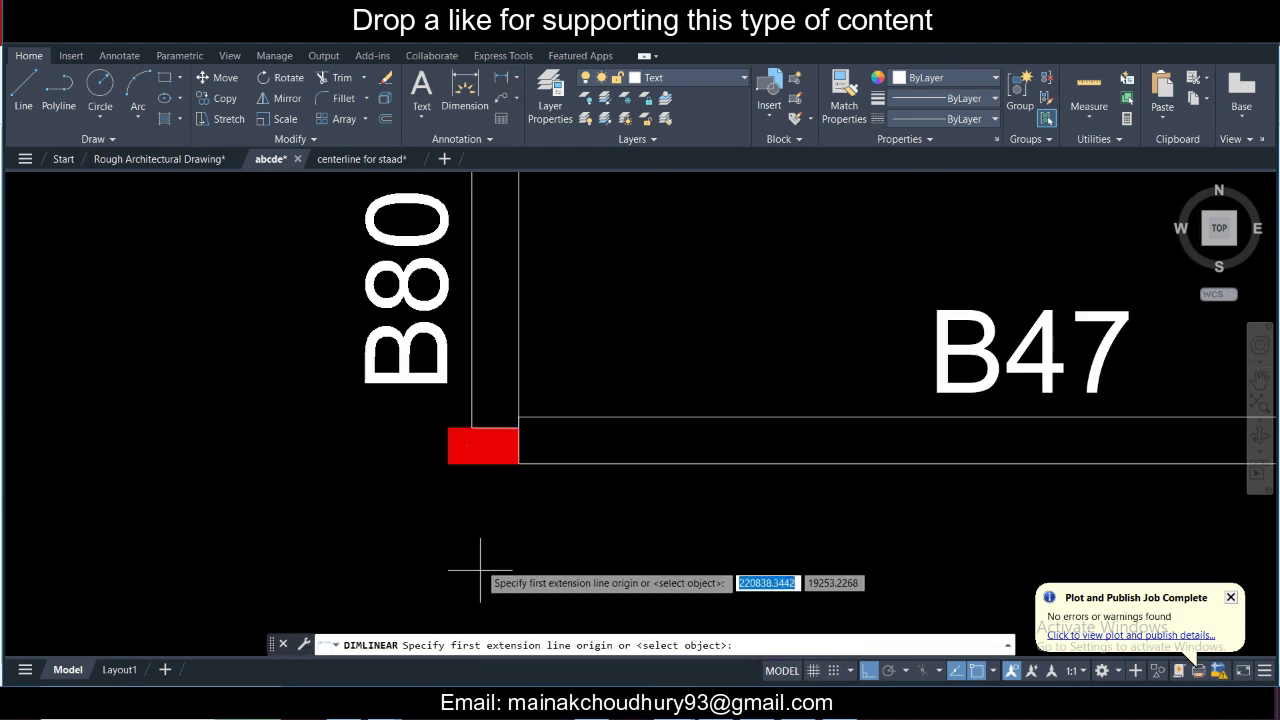
click(472, 428)
click(472, 463)
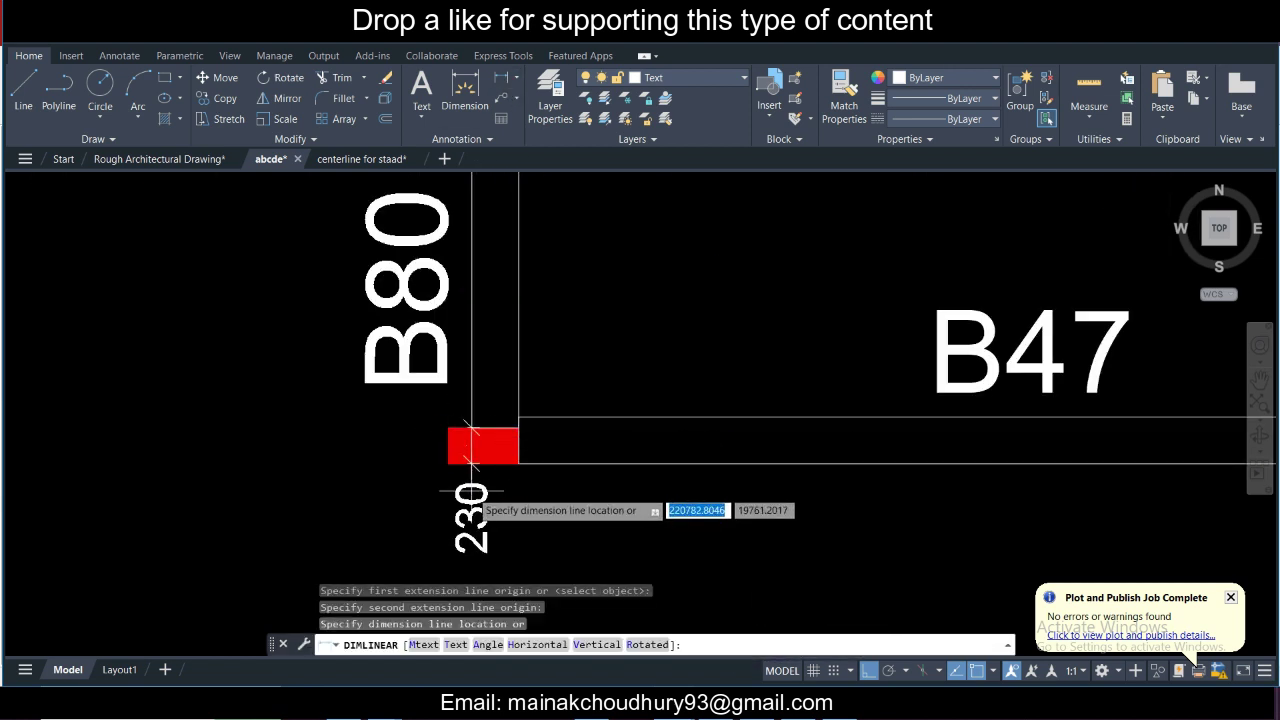
key(Escape)
key(Return)
click(518, 427)
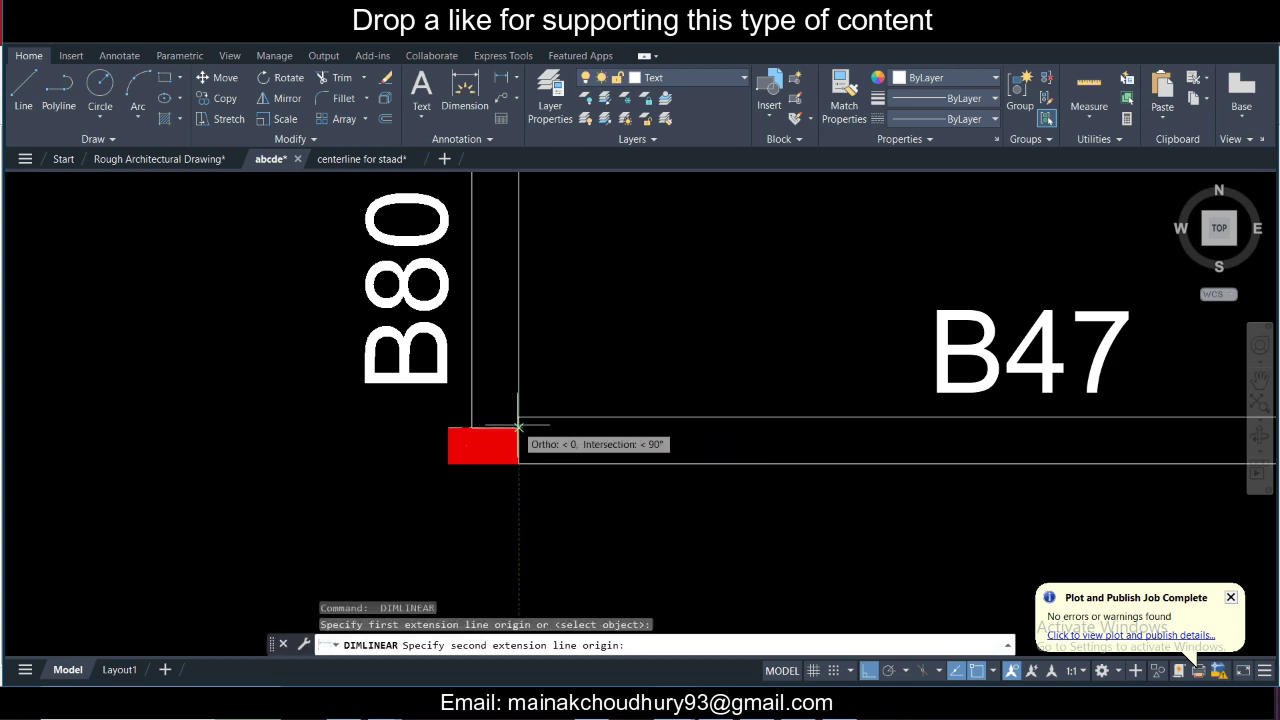
click(518, 427)
scroll(493, 421, down, 4)
key(Escape)
scroll(500, 421, down, 6)
middle_drag(588, 379, 569, 455)
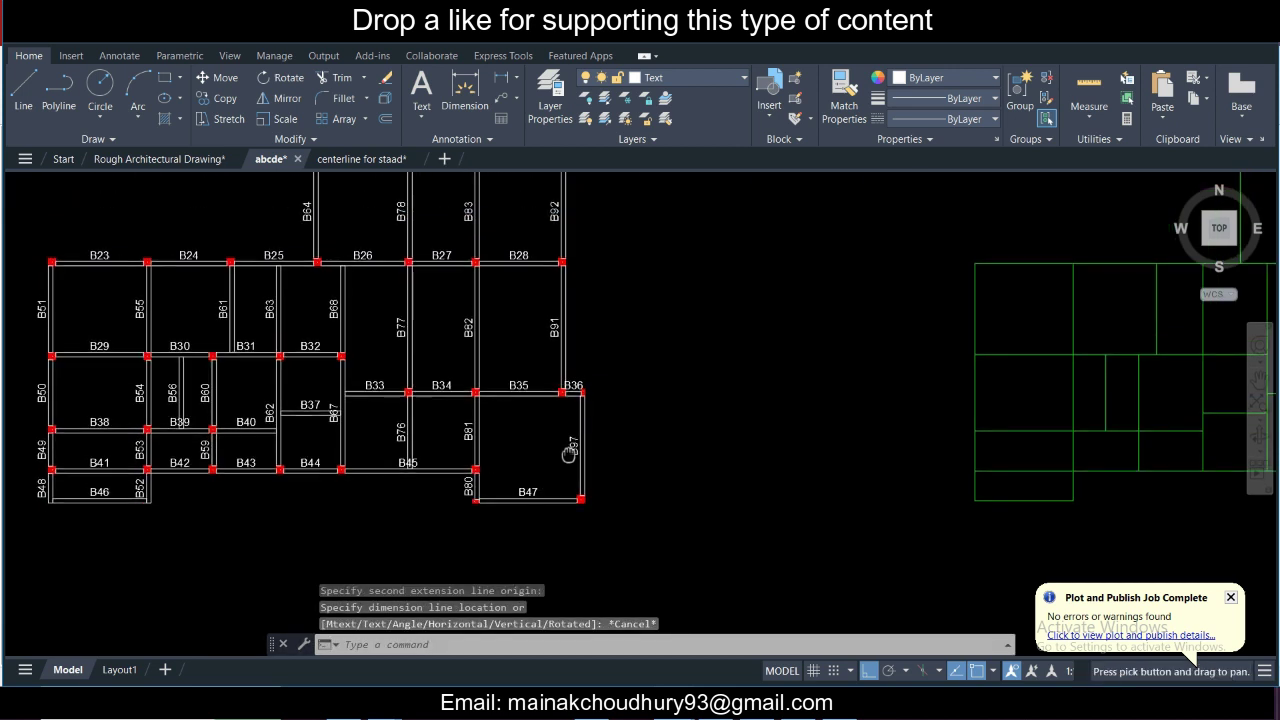
Step: Measure the top edge of the small column at the end of beam B36, and return to STAAD.Pro
scroll(569, 455, up, 8)
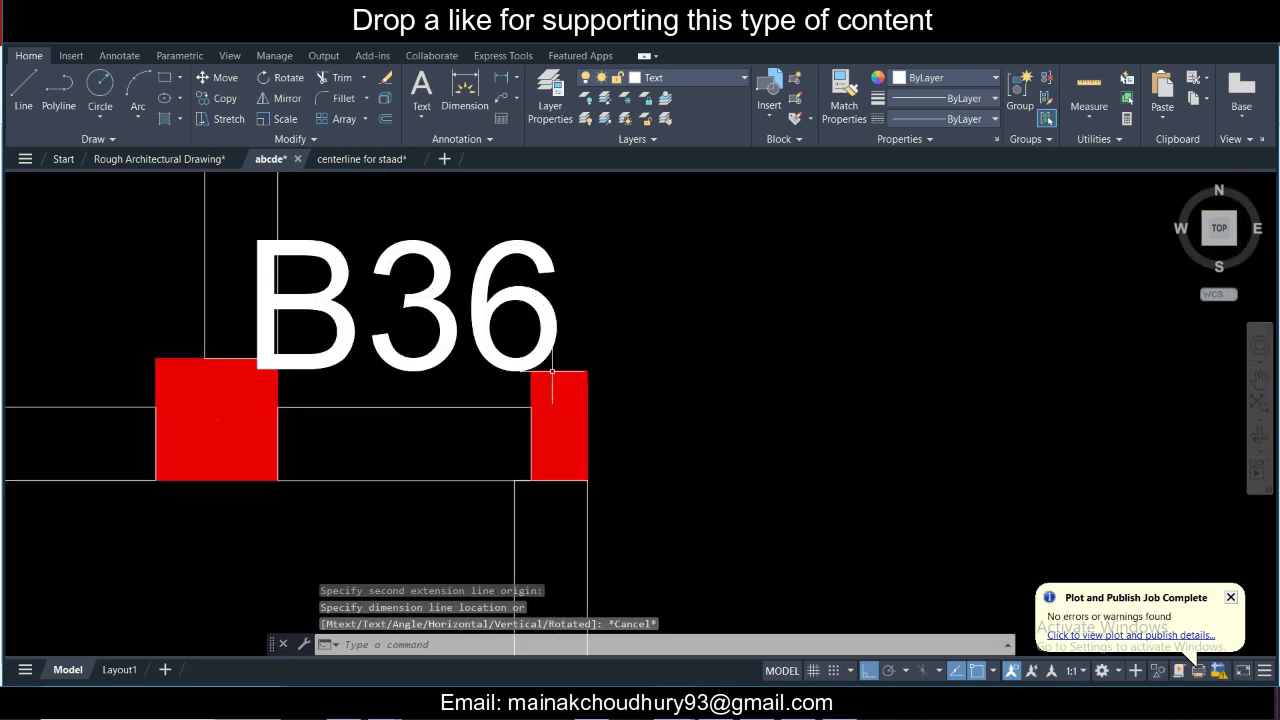
key(Return)
click(552, 372)
click(588, 371)
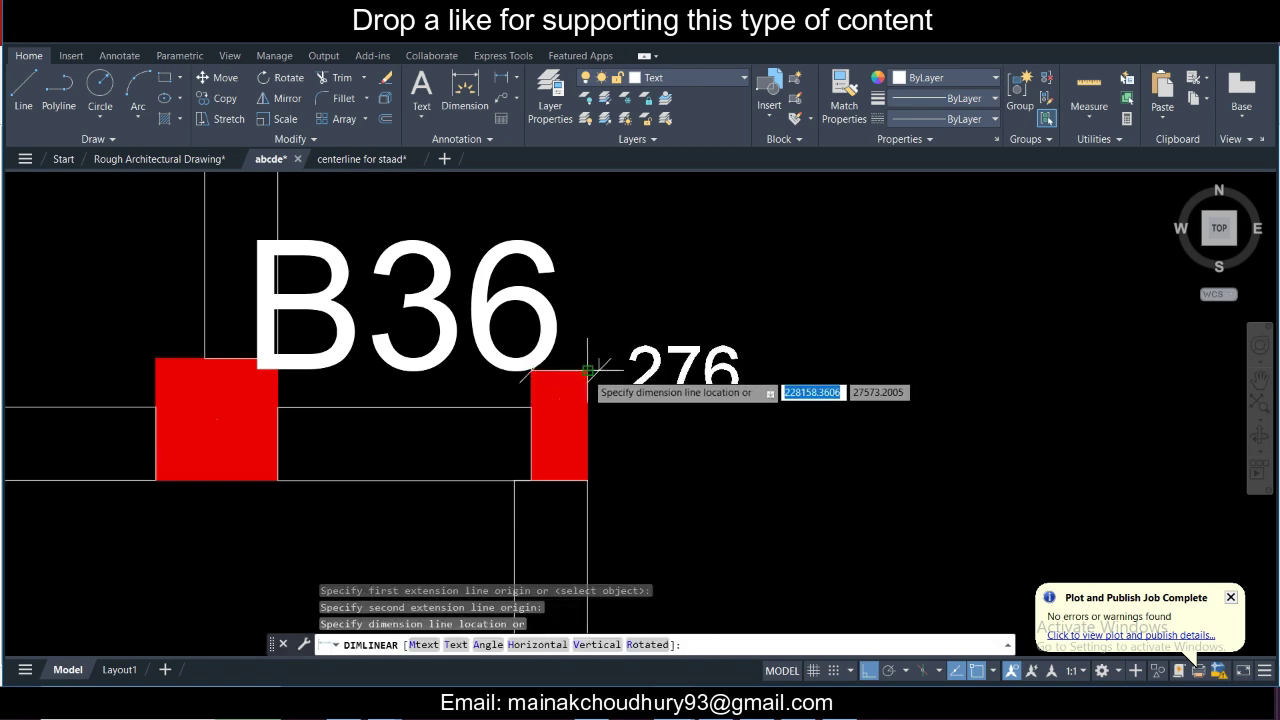
key(Escape)
scroll(588, 375, down, 8)
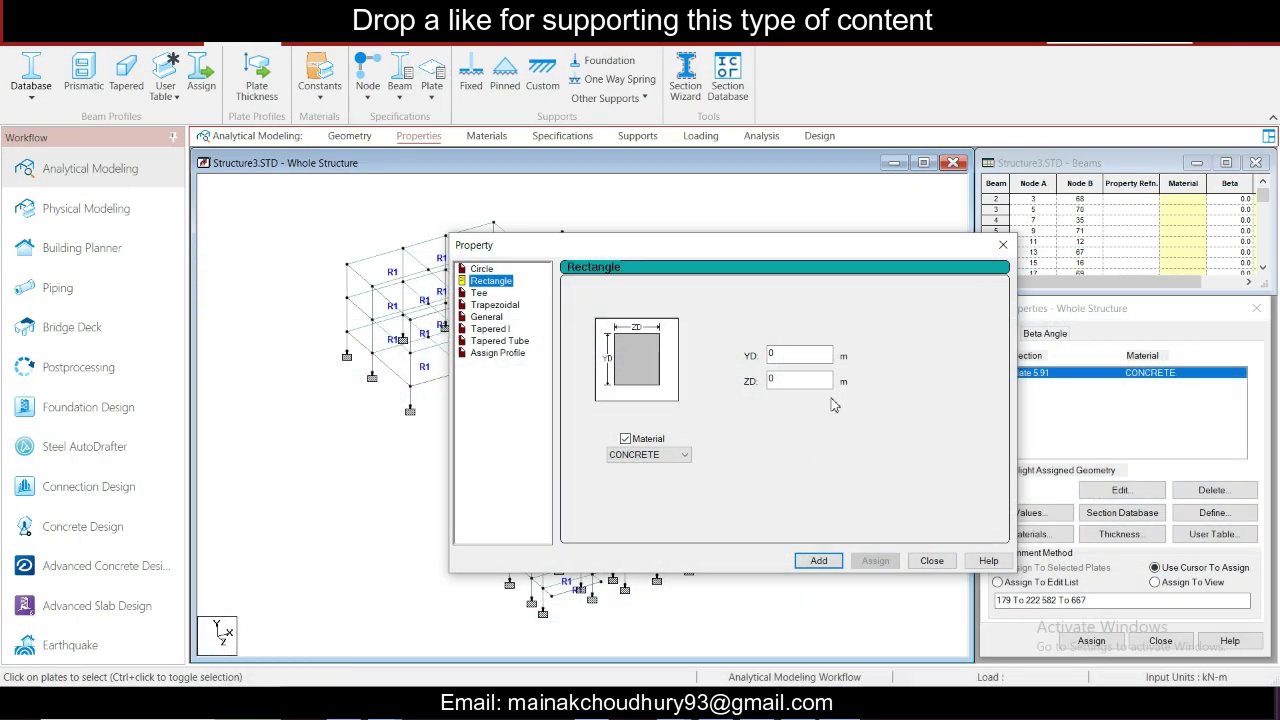
click(785, 356)
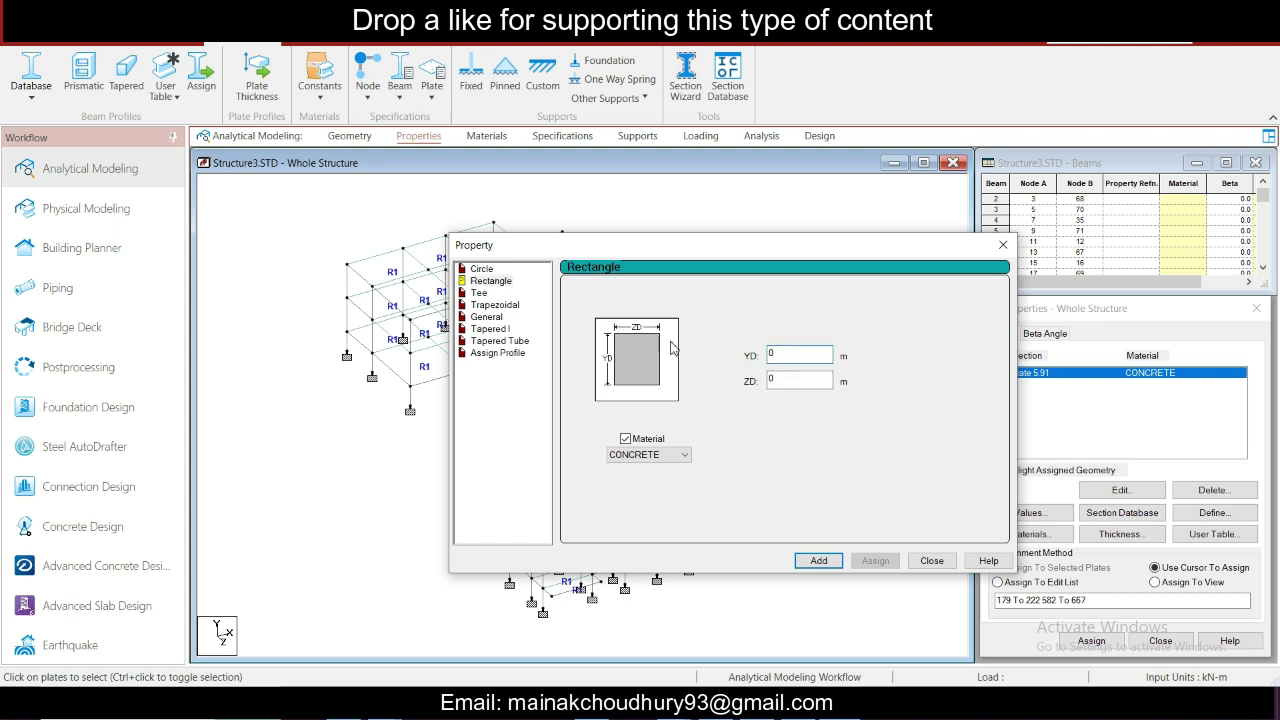
click(677, 703)
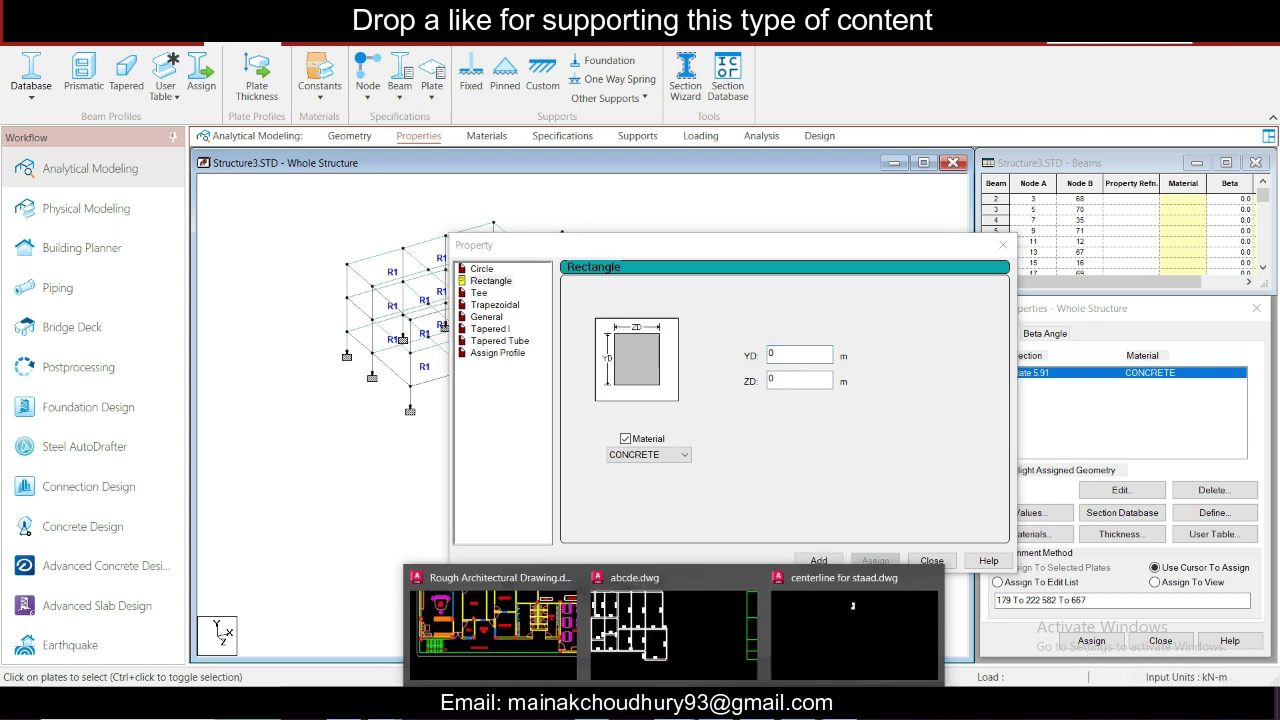
click(842, 706)
click(842, 706)
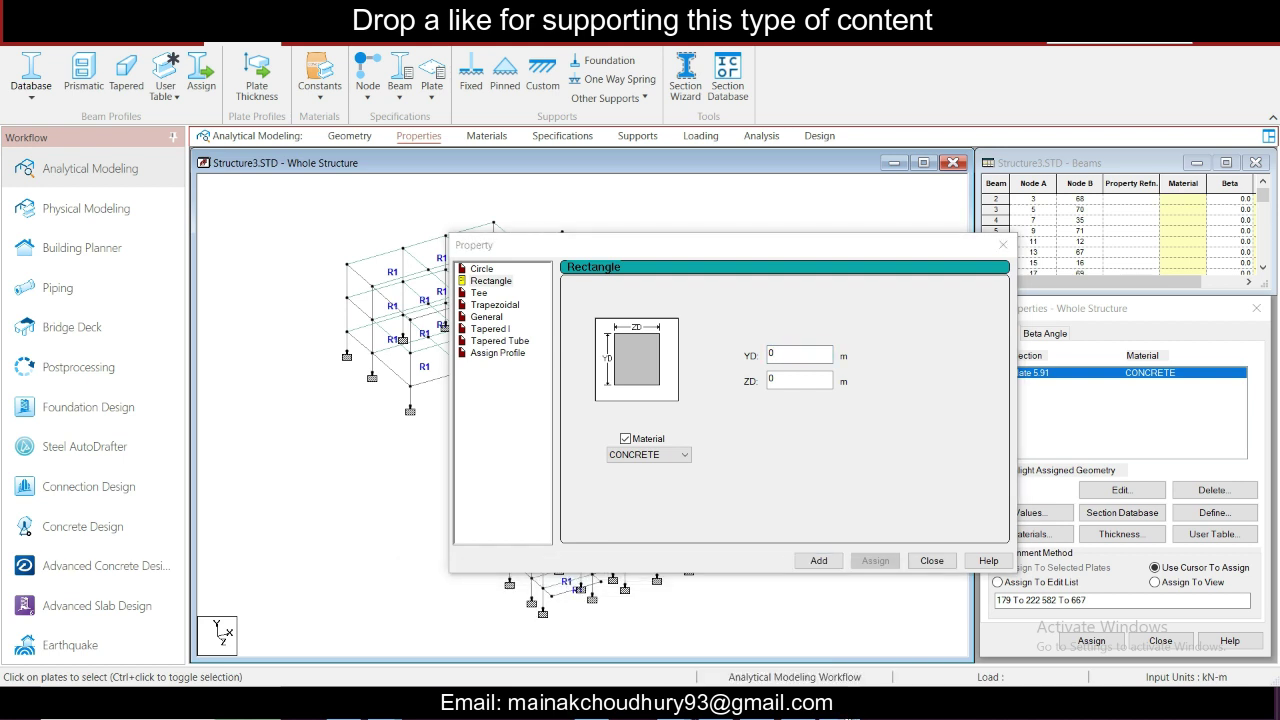
click(842, 706)
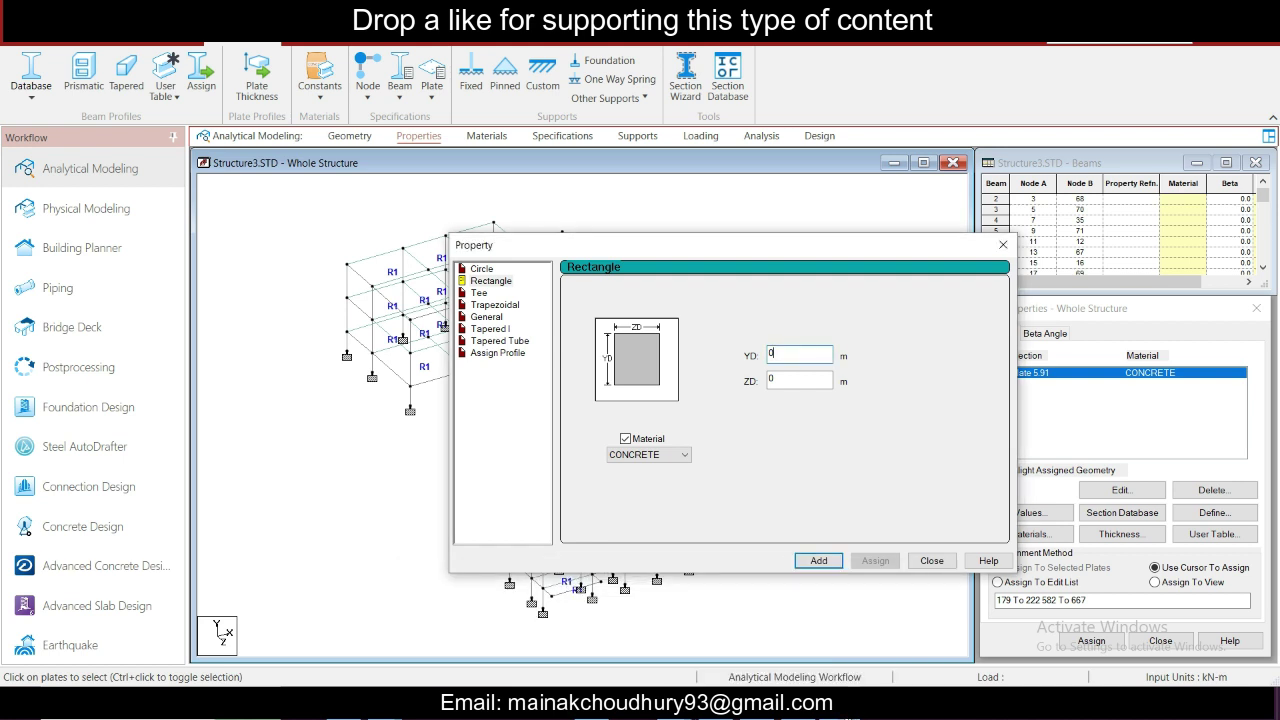
Step: Add a rectangular CONCRETE section with YD 0.450 m and ZD 0.230 m
click(799, 381)
text(.230)
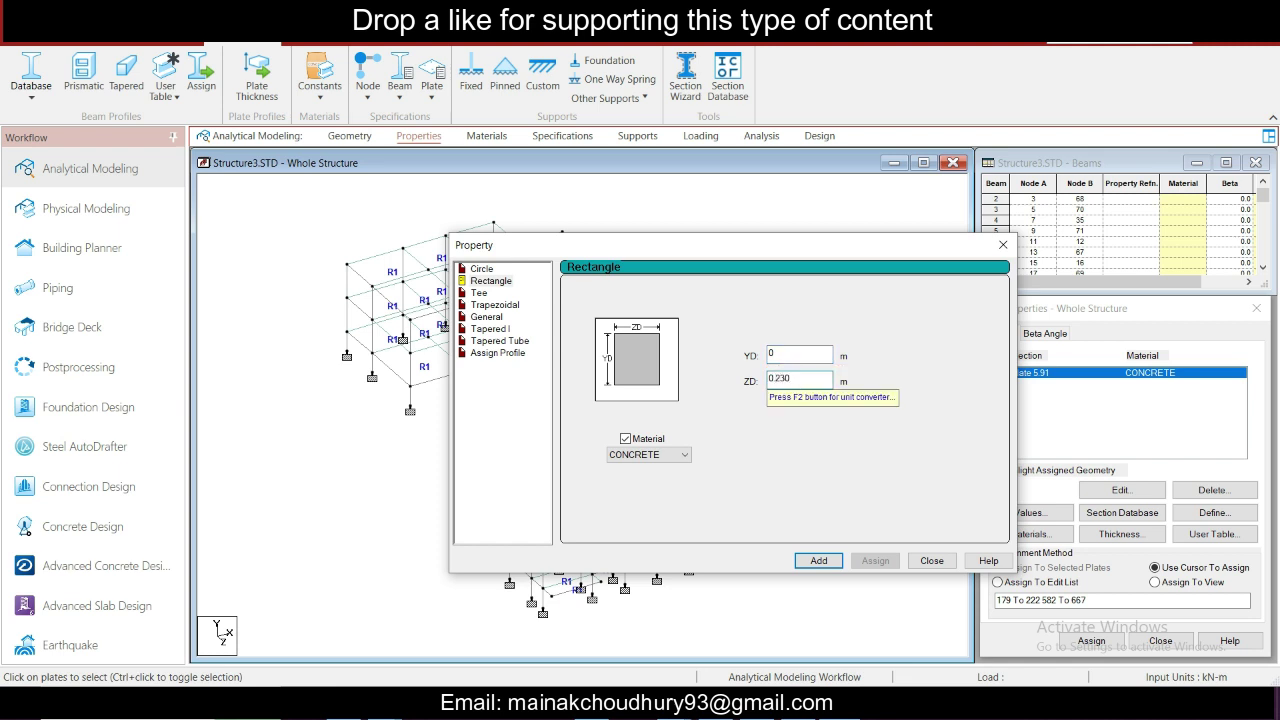
click(810, 352)
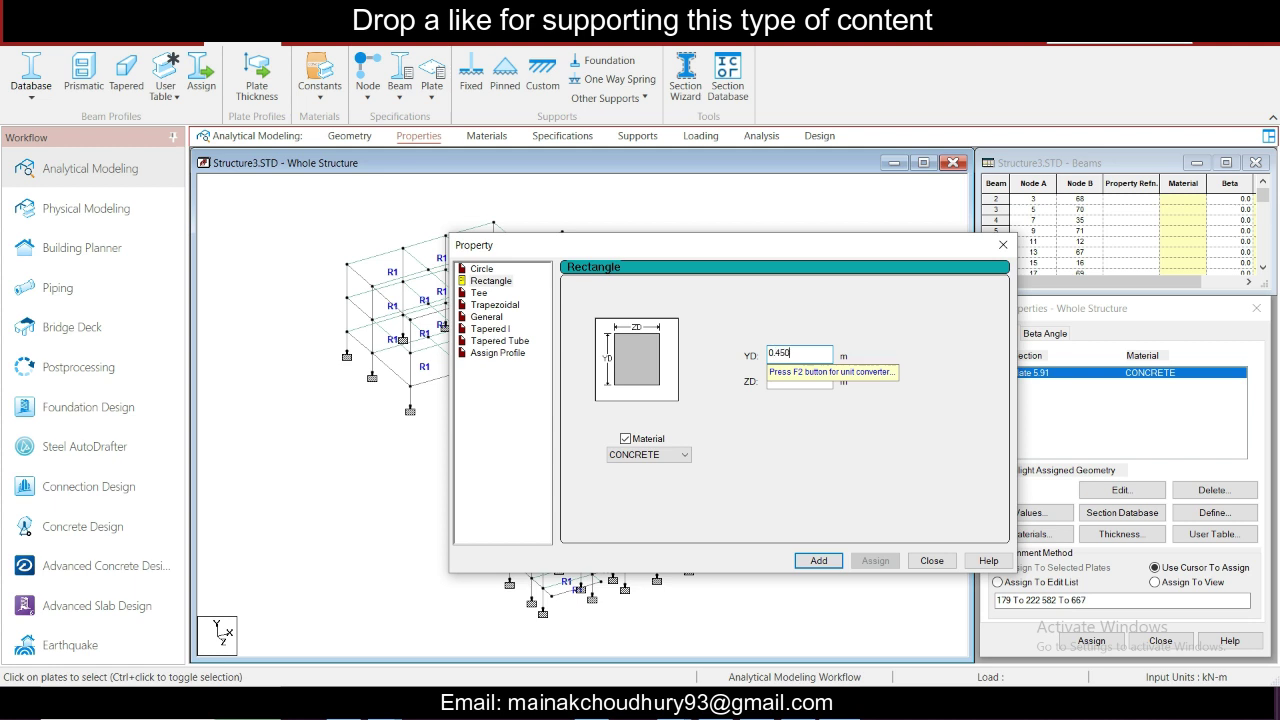
click(820, 558)
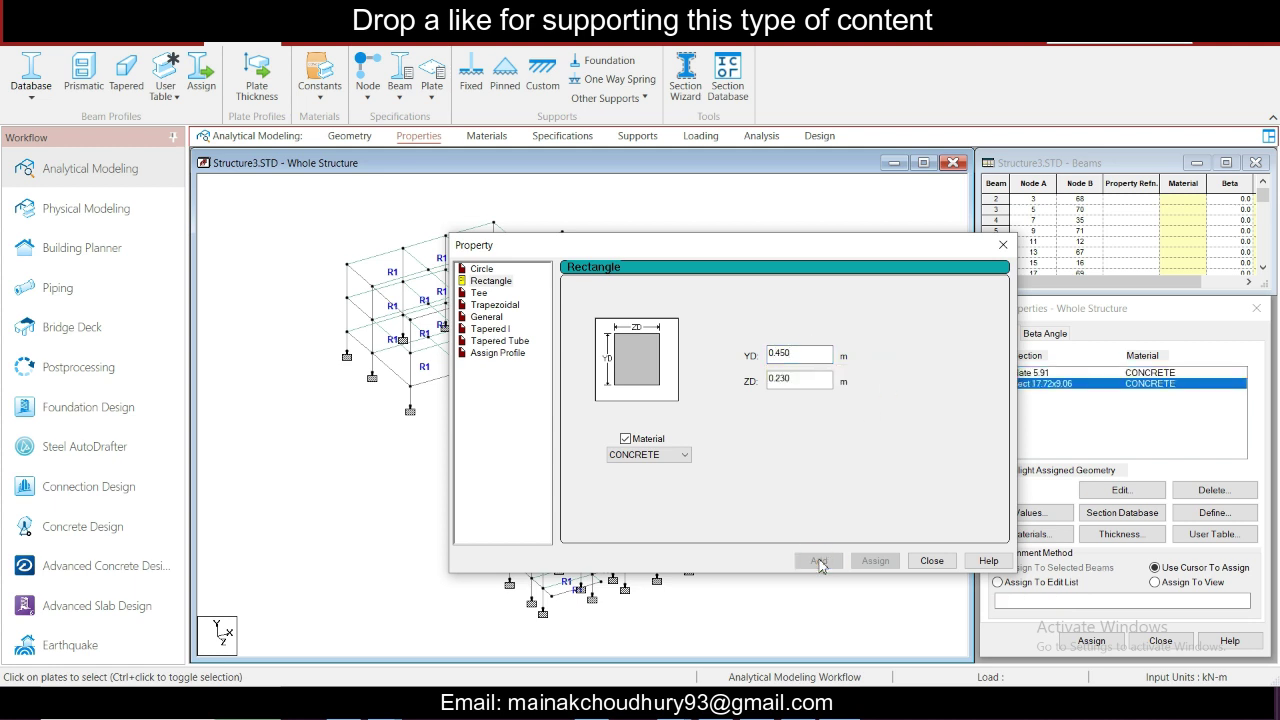
Step: Add a second rectangular CONCRETE section with YD 0.230 m and ZD 0.45 m, and close the property dialog
click(806, 381)
drag(806, 381, 716, 394)
click(814, 356)
text(0.230)
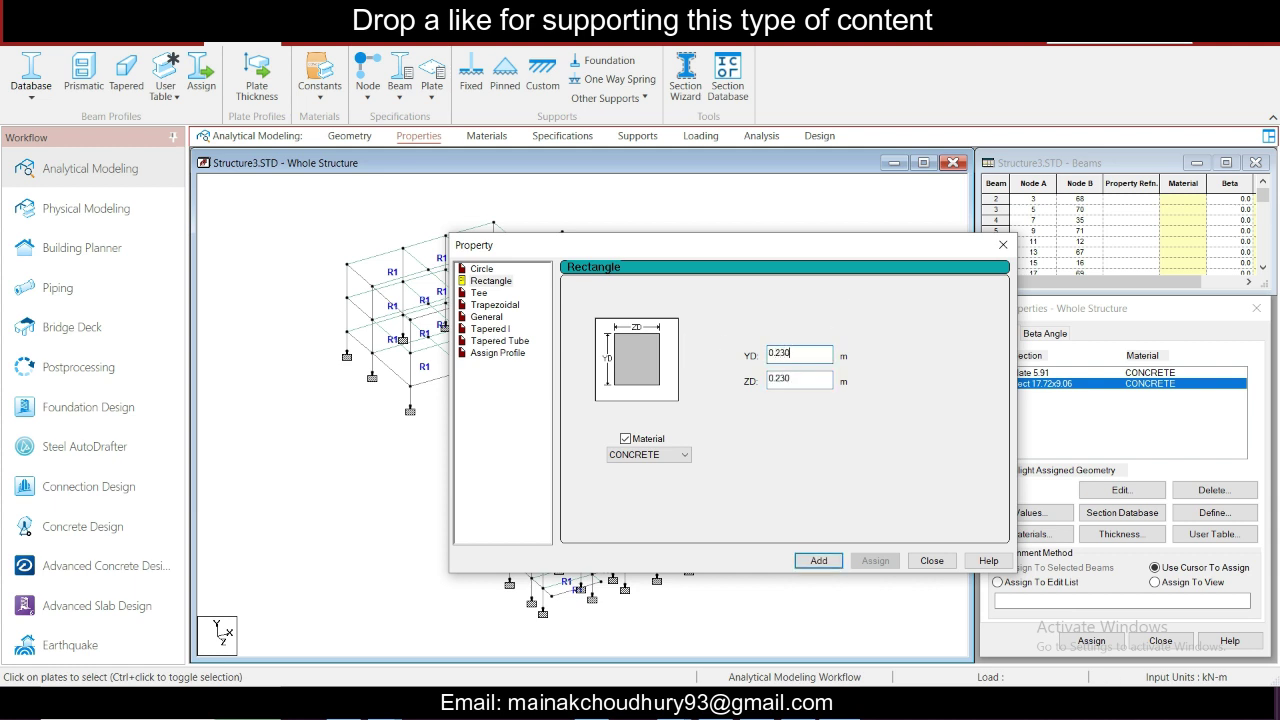
click(800, 380)
text(0.45)
click(831, 564)
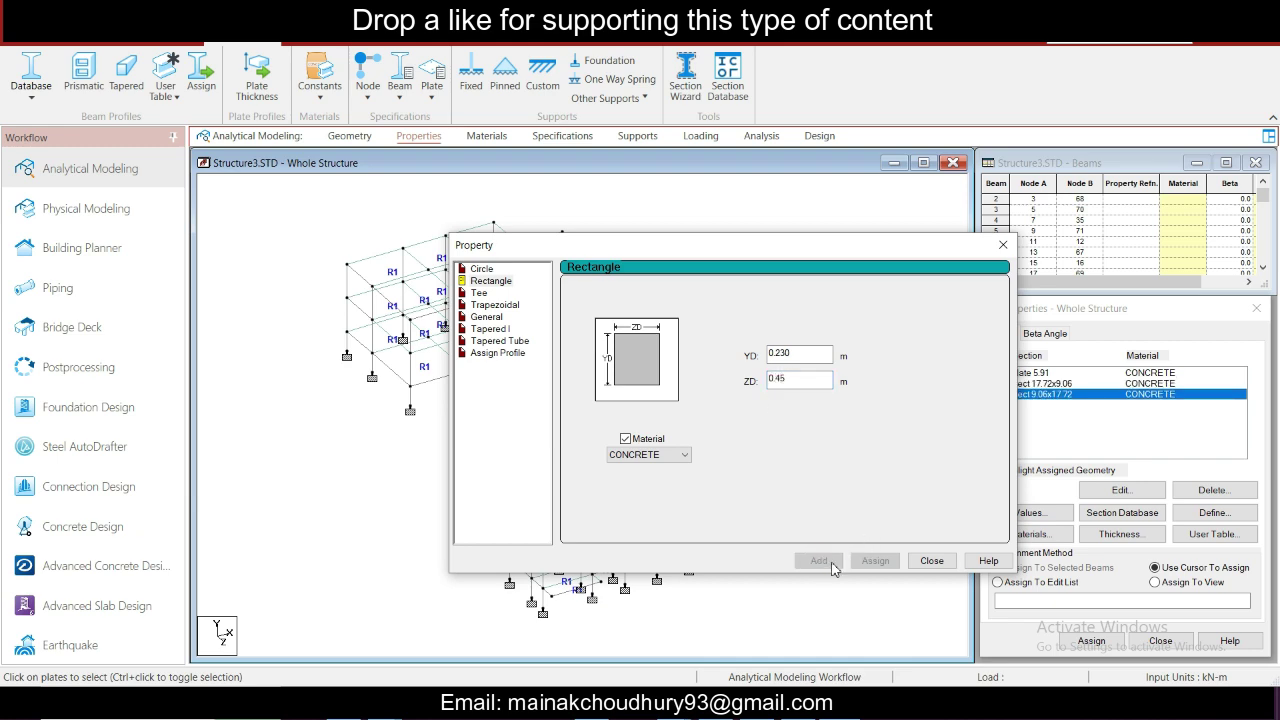
click(932, 561)
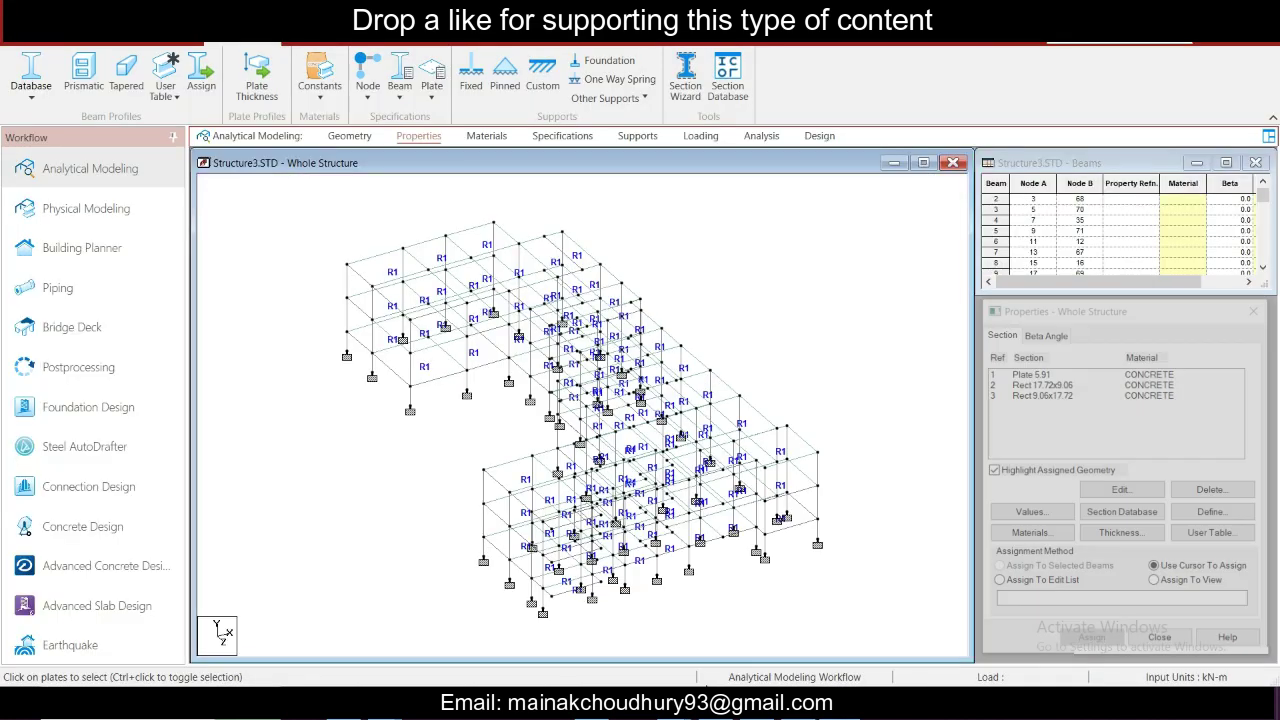
Step: Assign the Rect 17.72x9.06 section to the full-height column at the rear corner of the lower wing's end bay
mouse_move(674, 703)
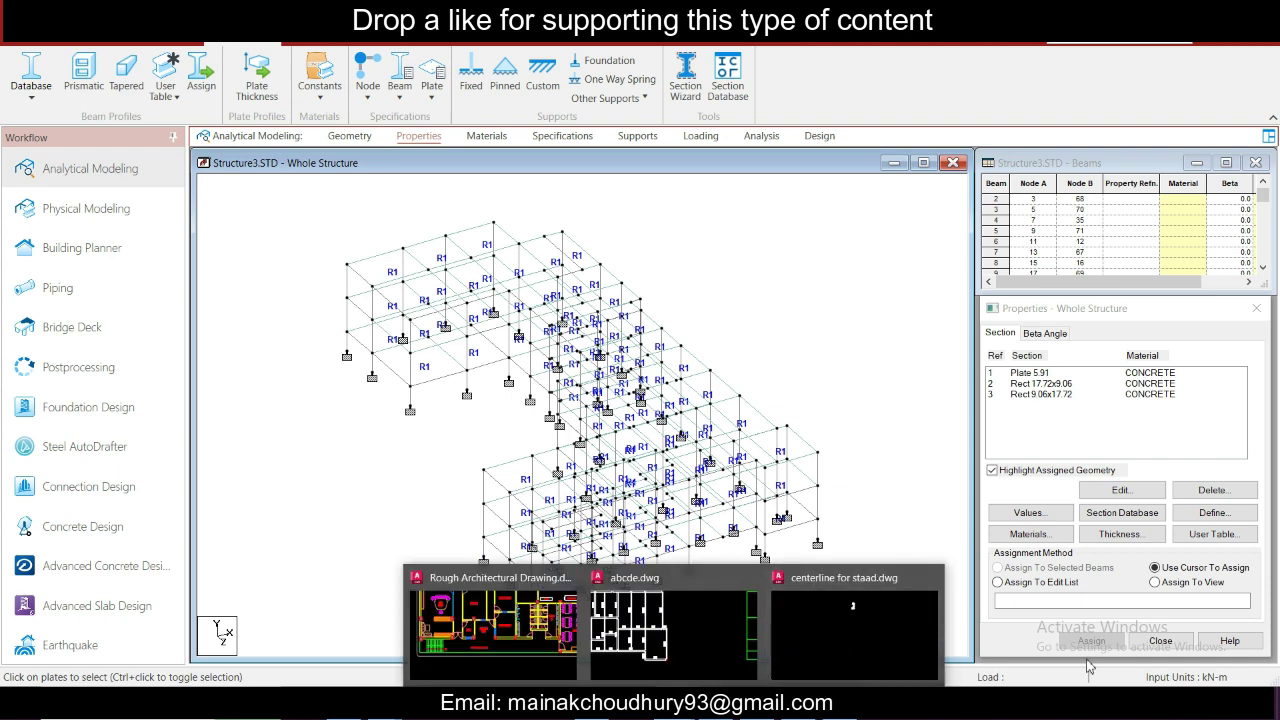
click(1040, 383)
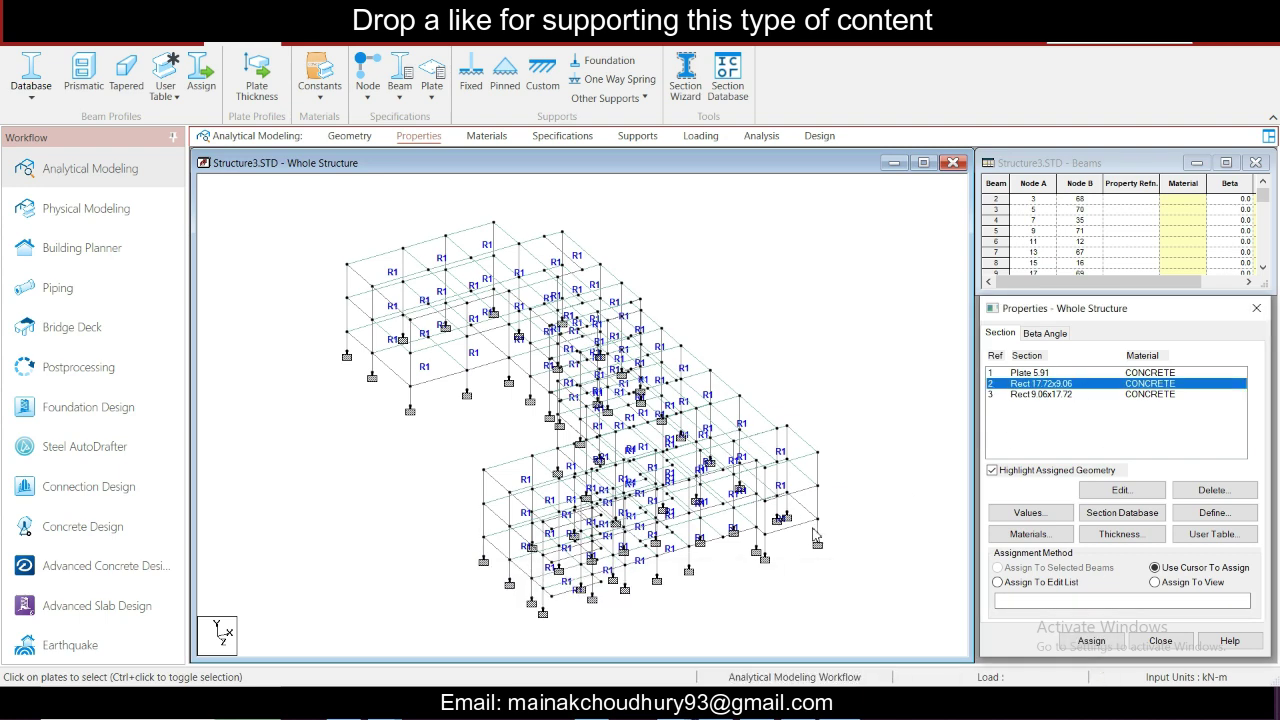
click(787, 472)
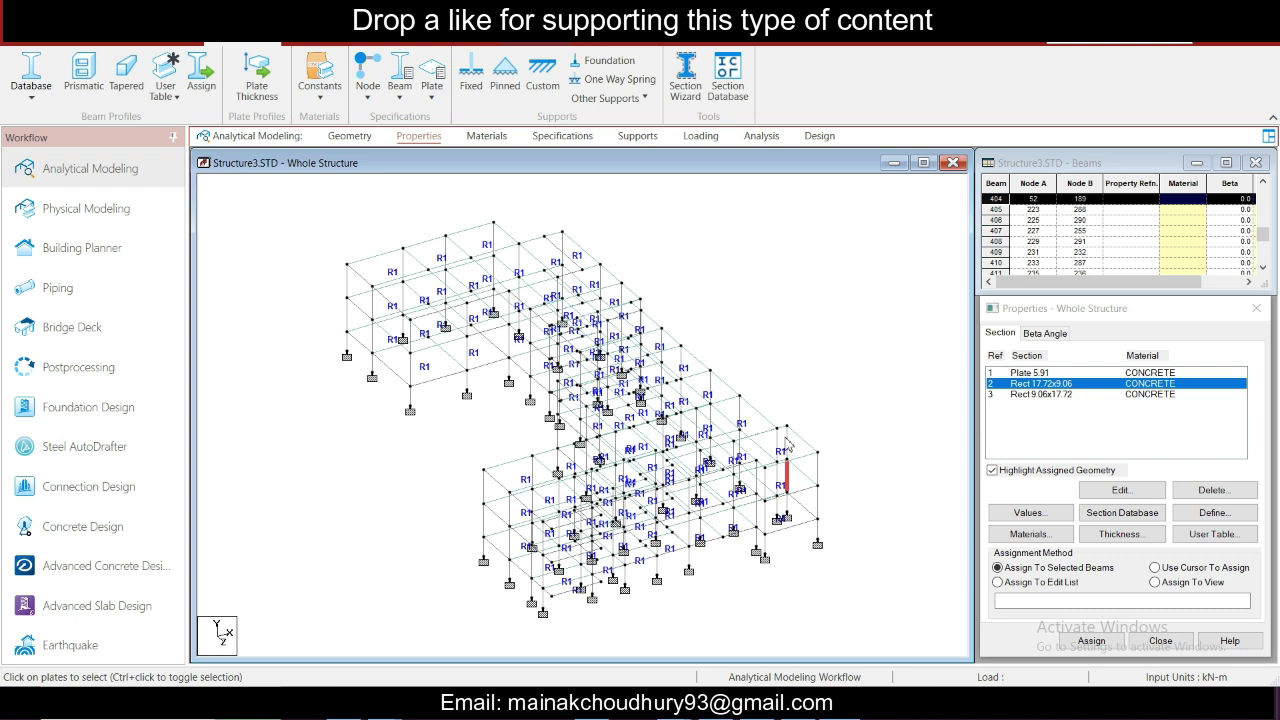
click(787, 442)
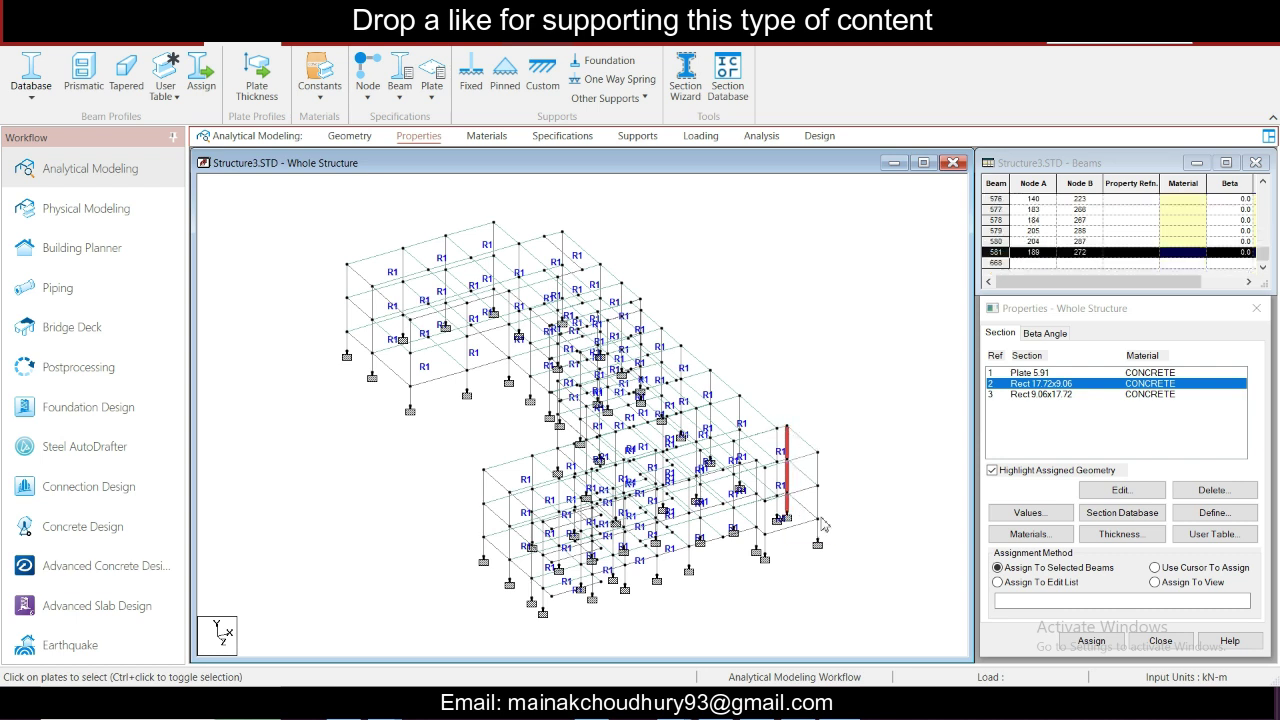
click(1097, 641)
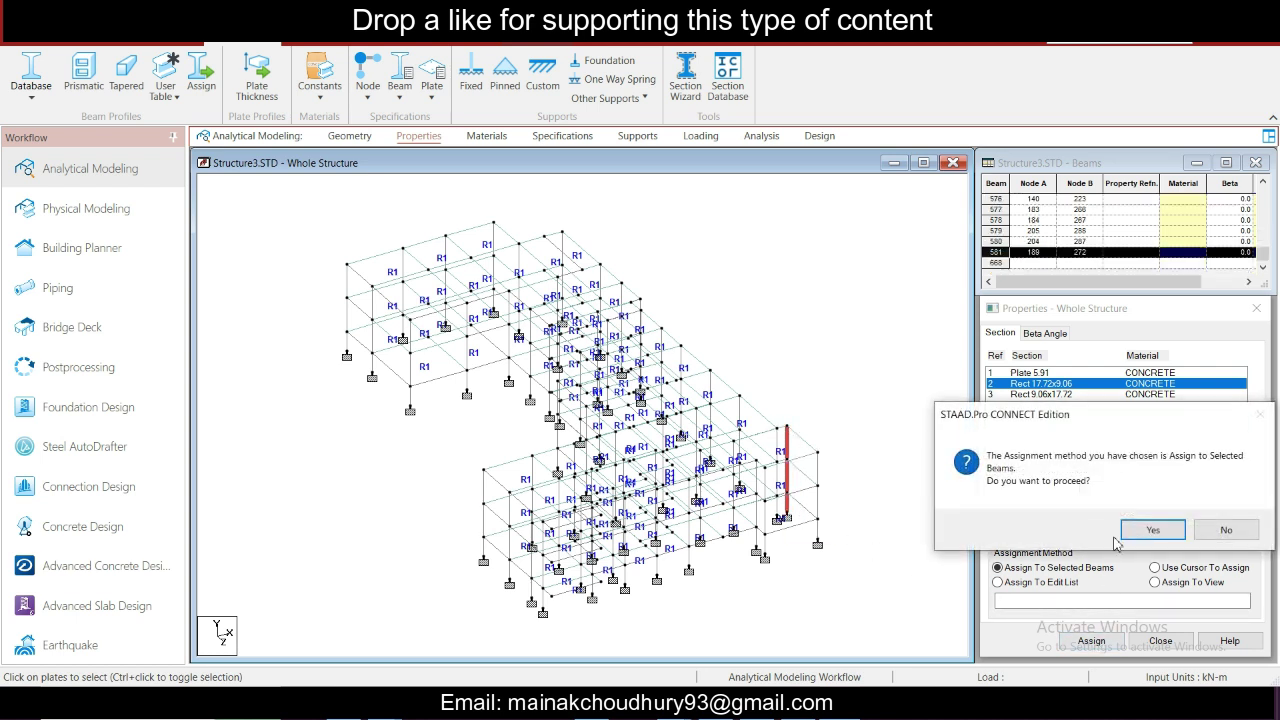
click(1148, 528)
click(1050, 396)
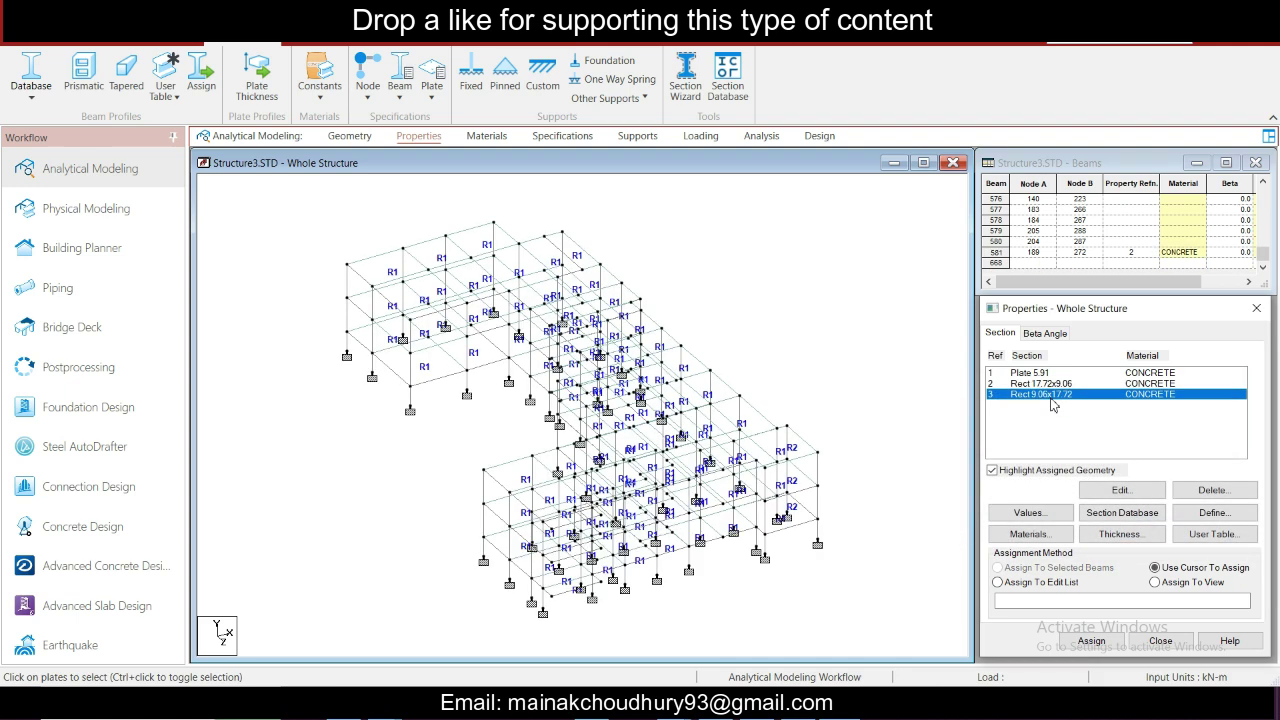
click(766, 525)
ctrl+click(766, 478)
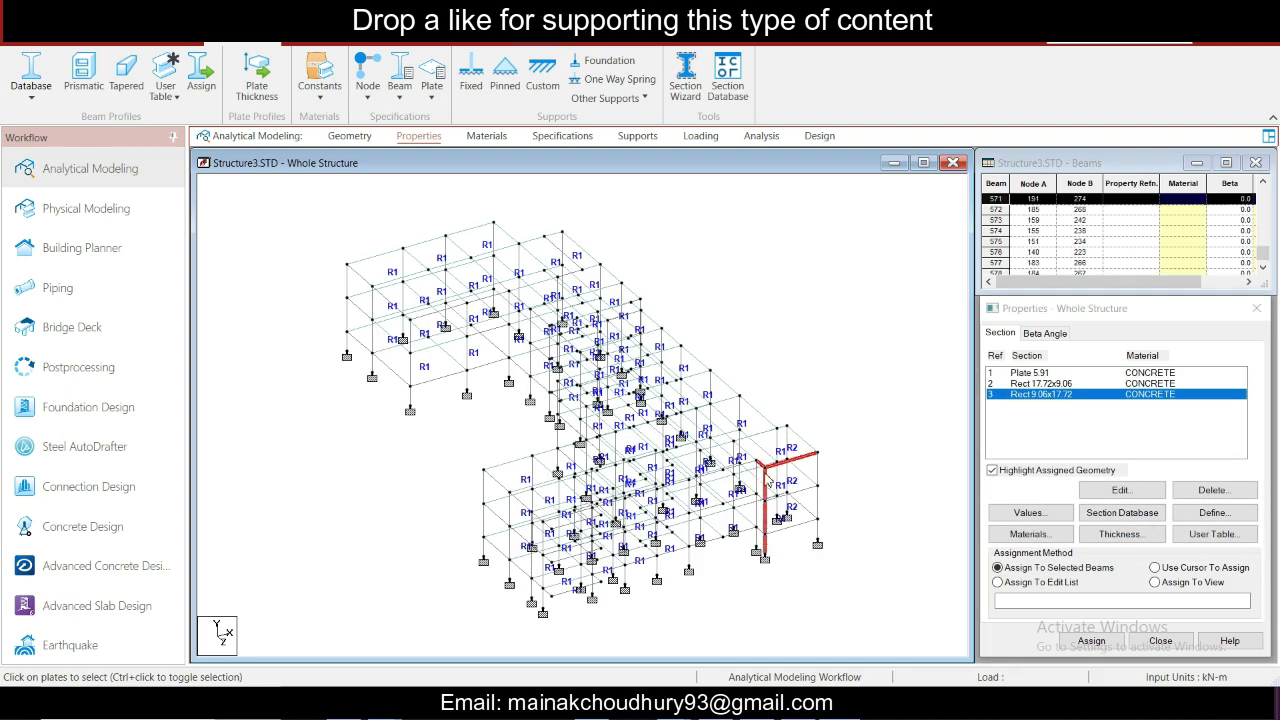
ctrl+click(812, 457)
ctrl+click(770, 472)
ctrl+click(758, 470)
Step: Assign the Rect 9.06x17.72 section to the full-height column at the front corner of the lower wing's end bay
click(765, 485)
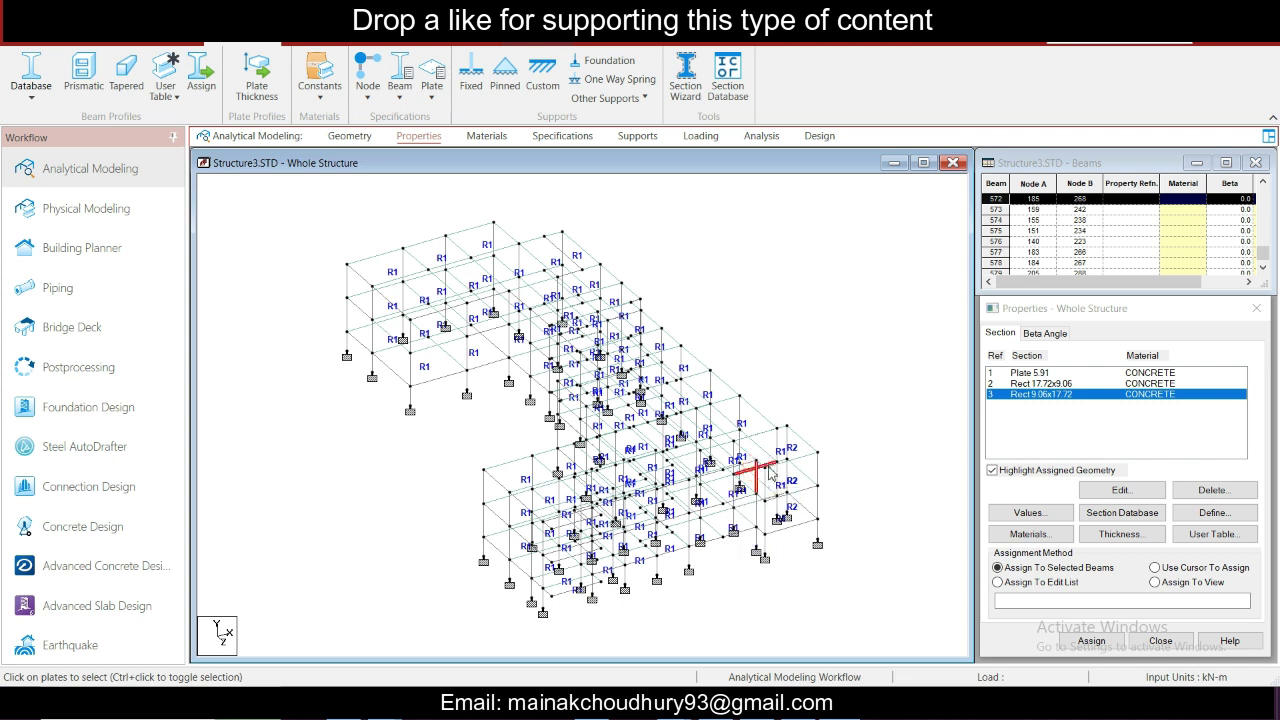
ctrl+click(766, 526)
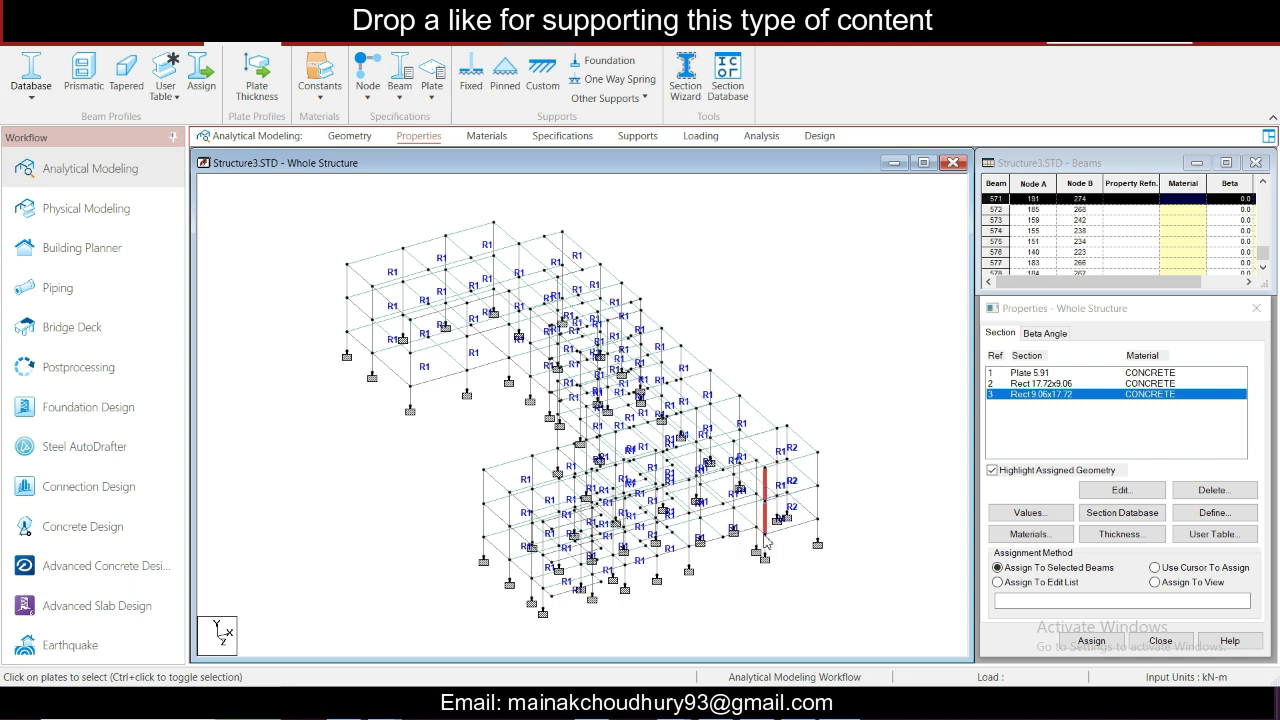
ctrl+click(764, 546)
click(1091, 640)
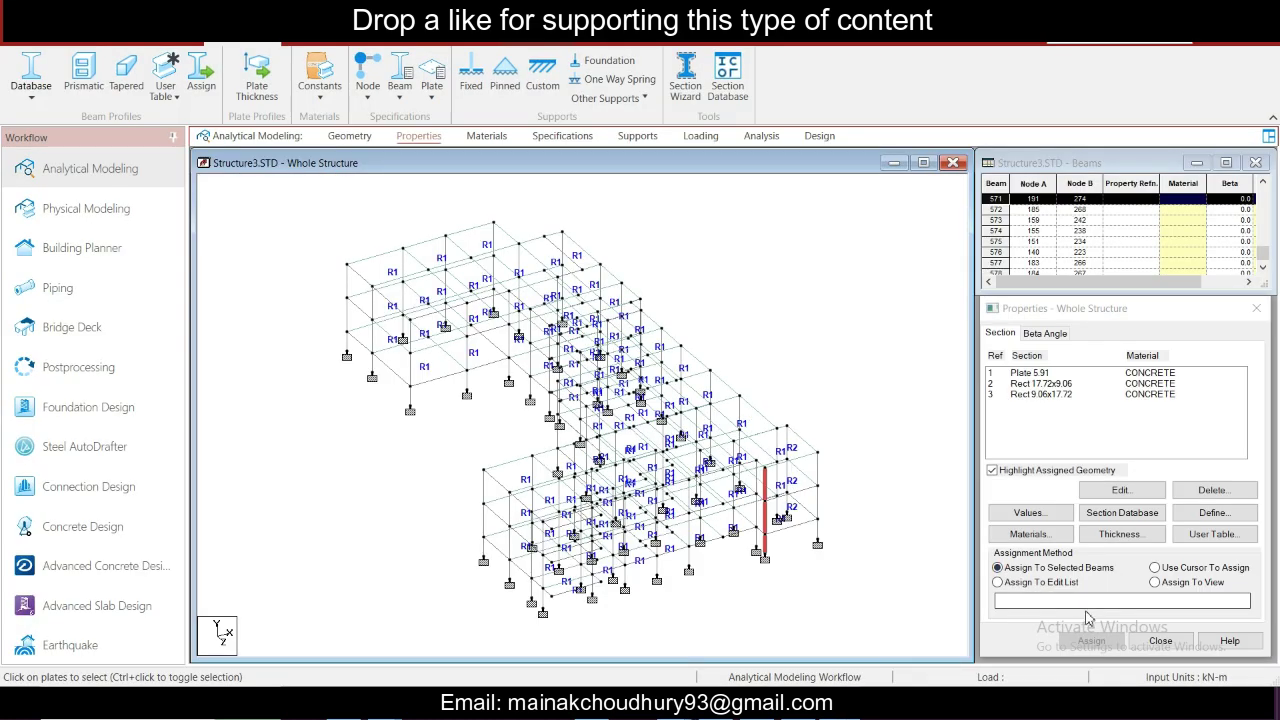
click(1060, 394)
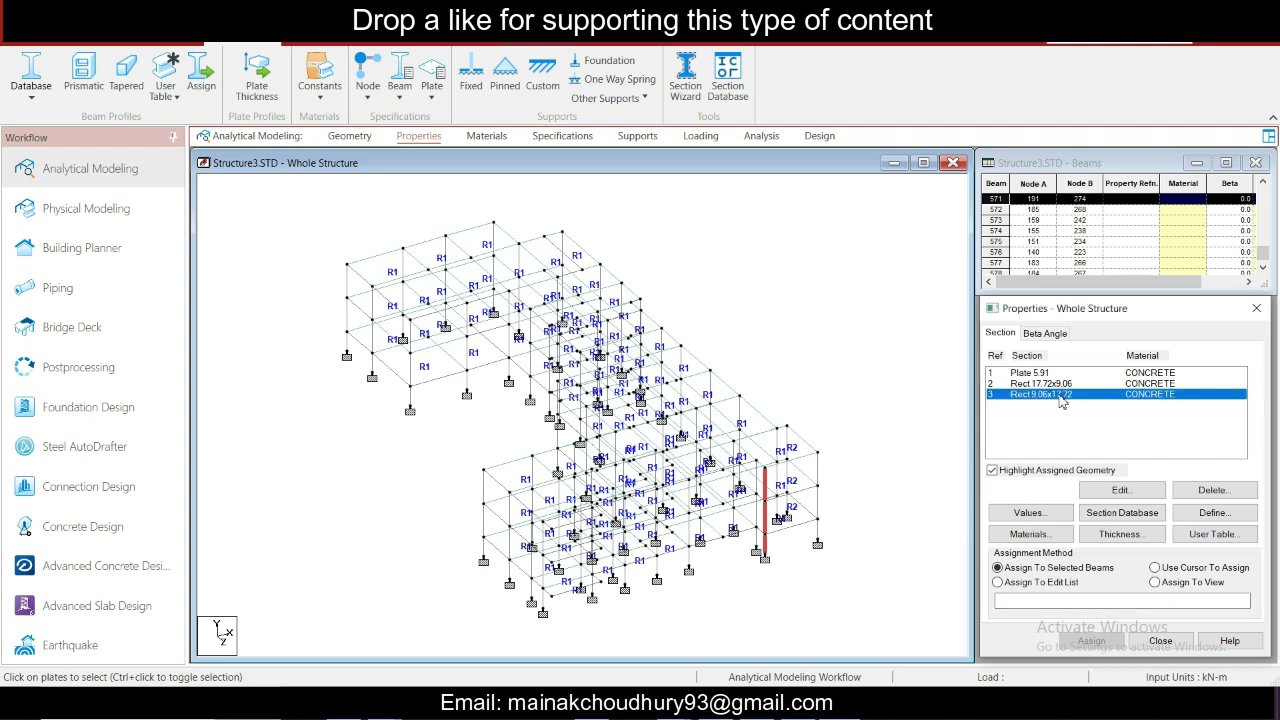
click(765, 522)
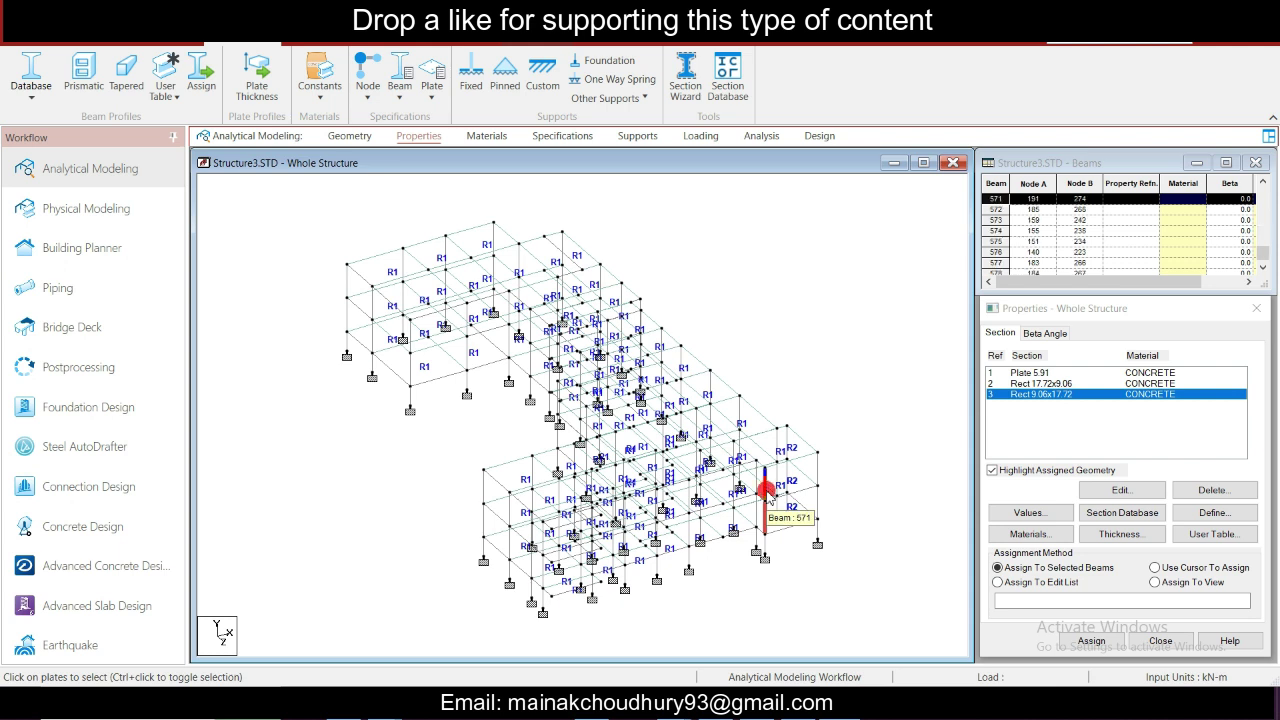
click(766, 487)
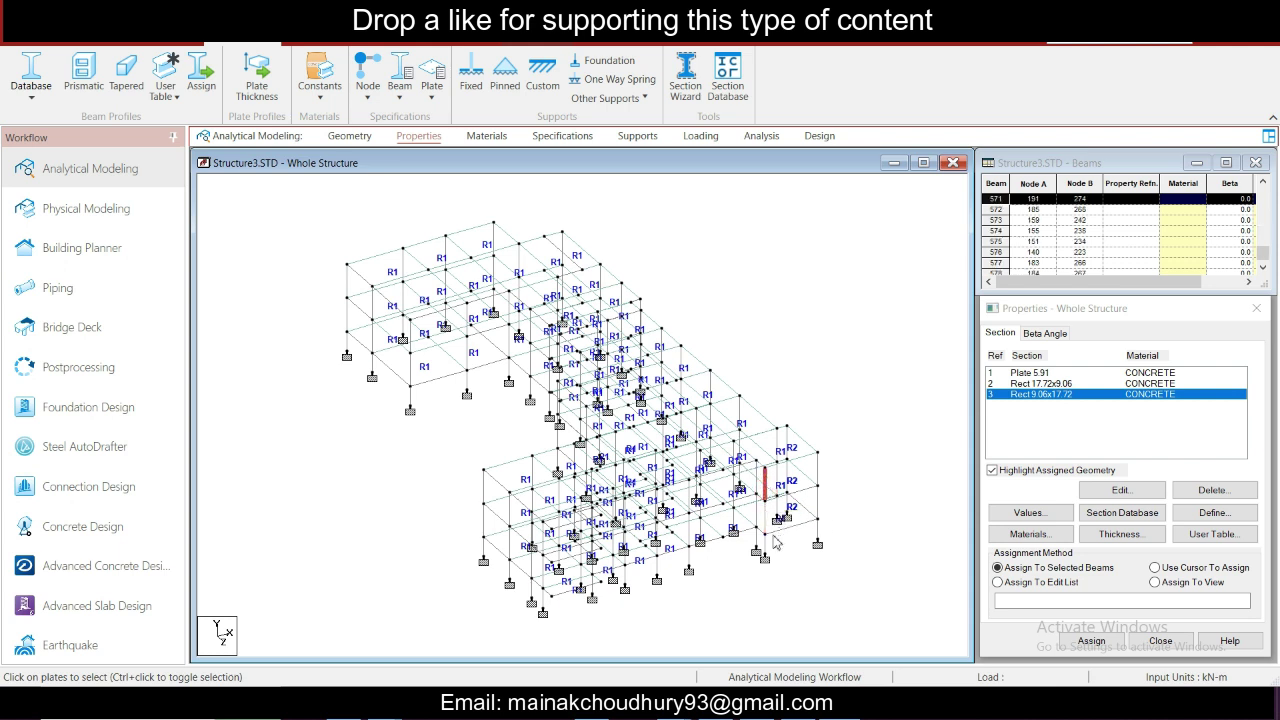
ctrl+click(766, 525)
click(1084, 643)
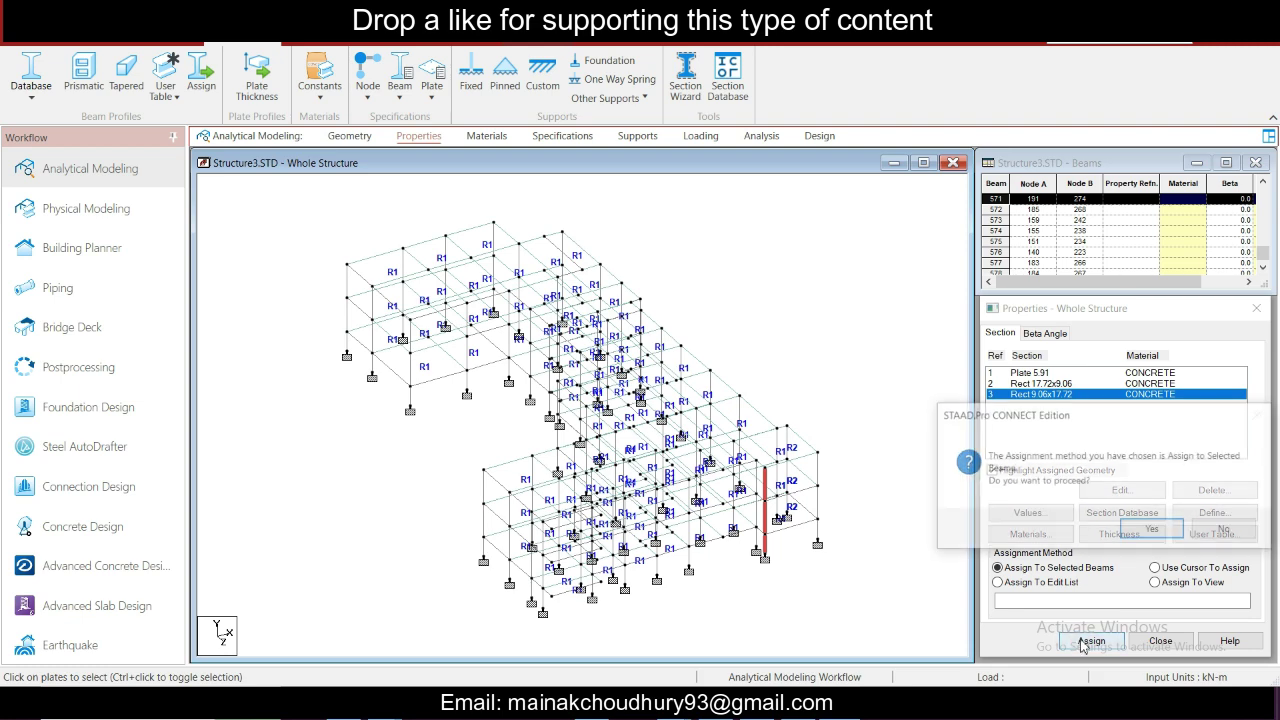
click(1150, 528)
click(839, 363)
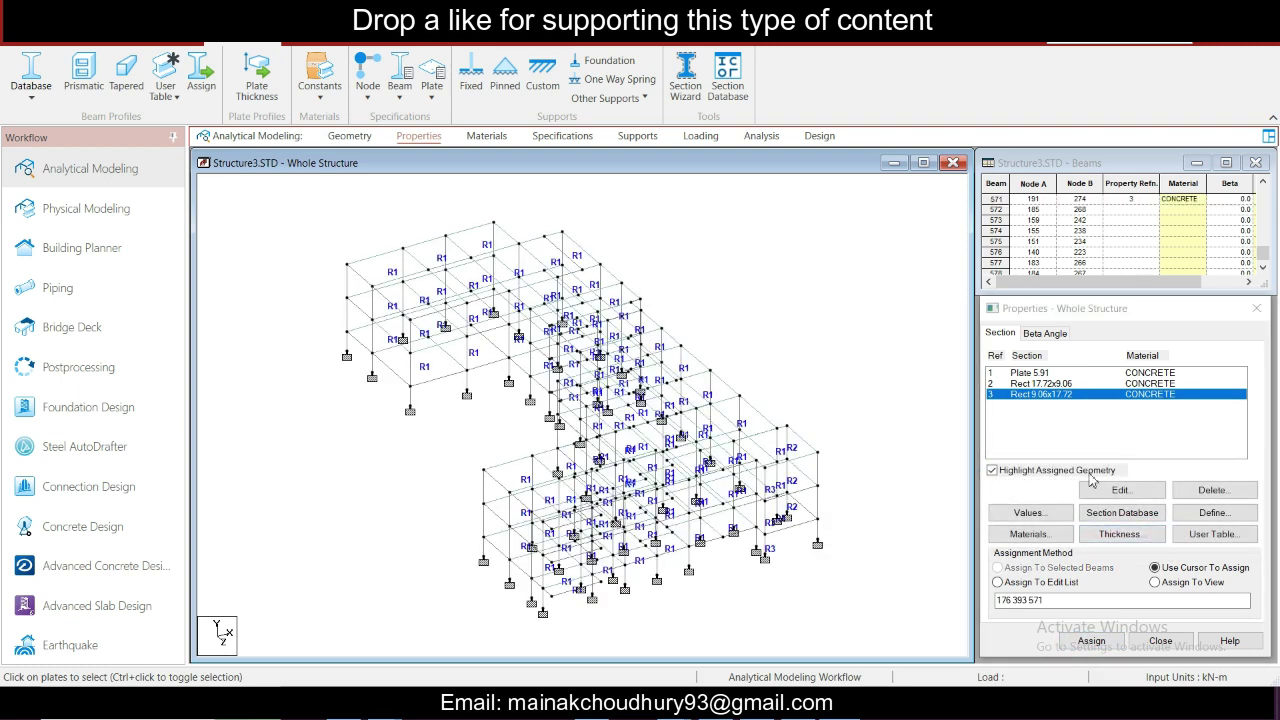
Step: Add a rectangular CONCRETE section with YD 0.5 m and ZD 0.5 m, and close the property dialog
click(1213, 521)
click(1213, 513)
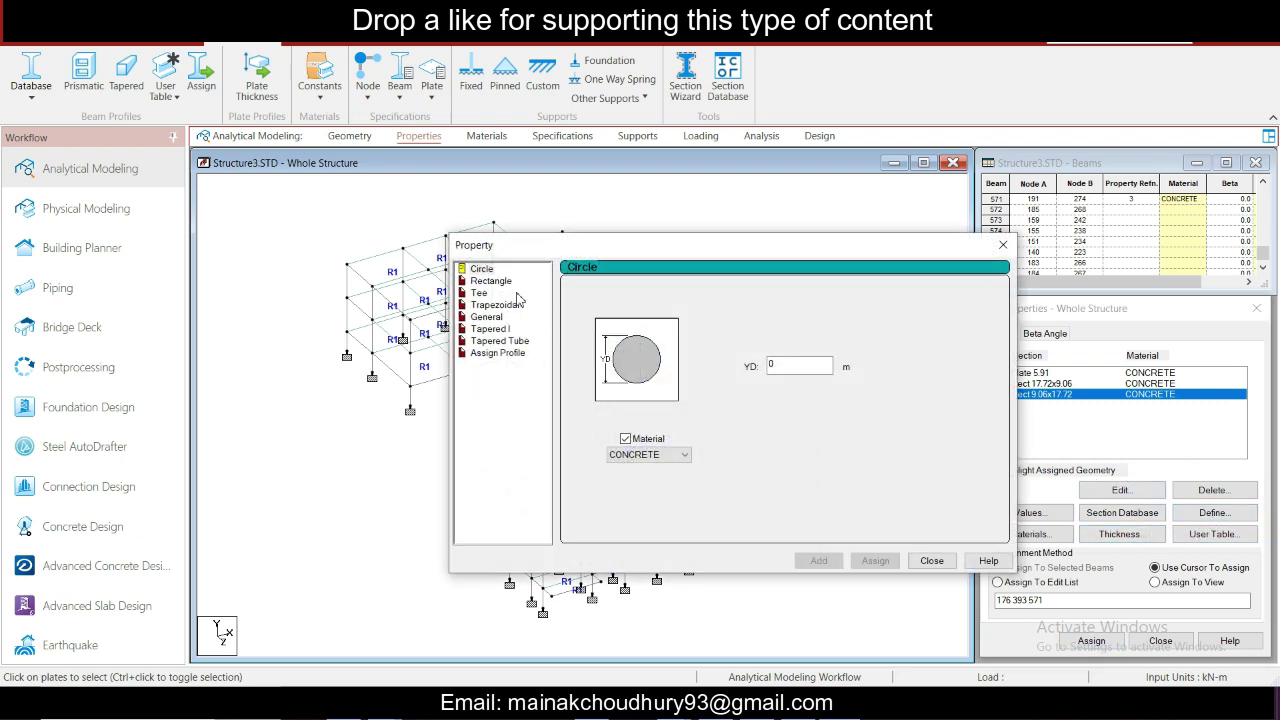
click(490, 281)
click(790, 354)
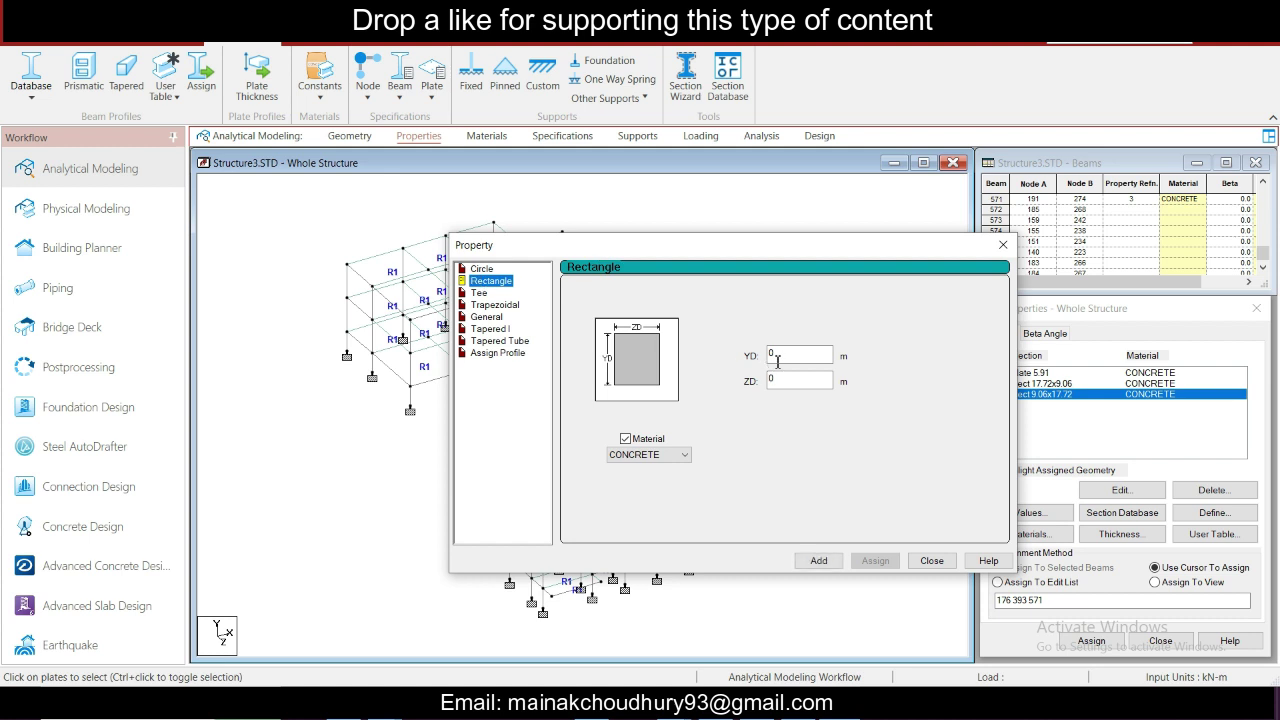
key(Return)
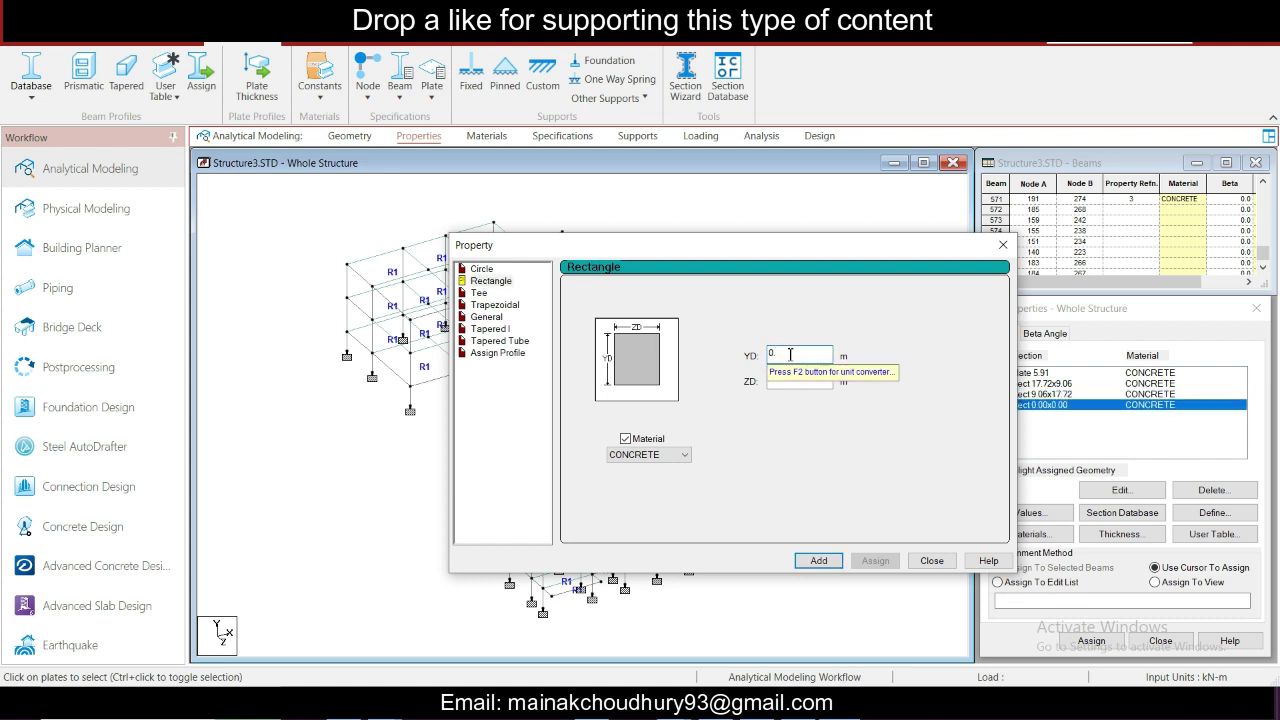
click(784, 381)
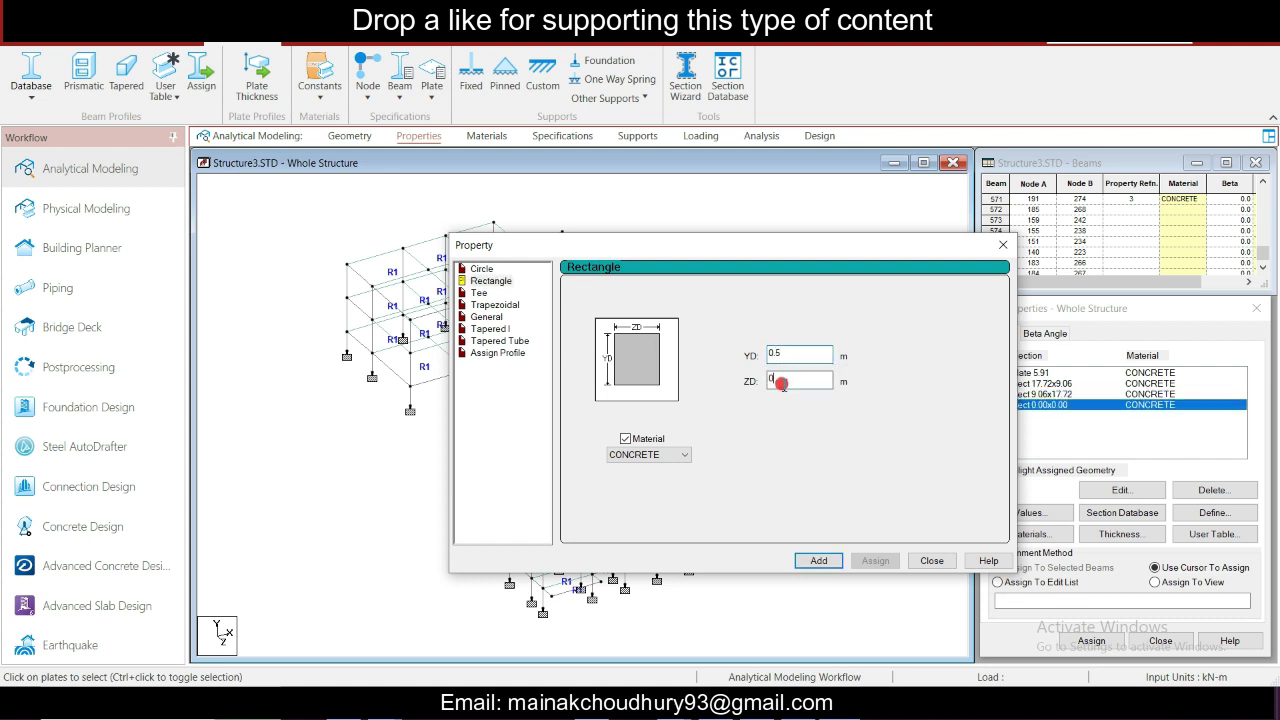
text(0.5)
click(818, 560)
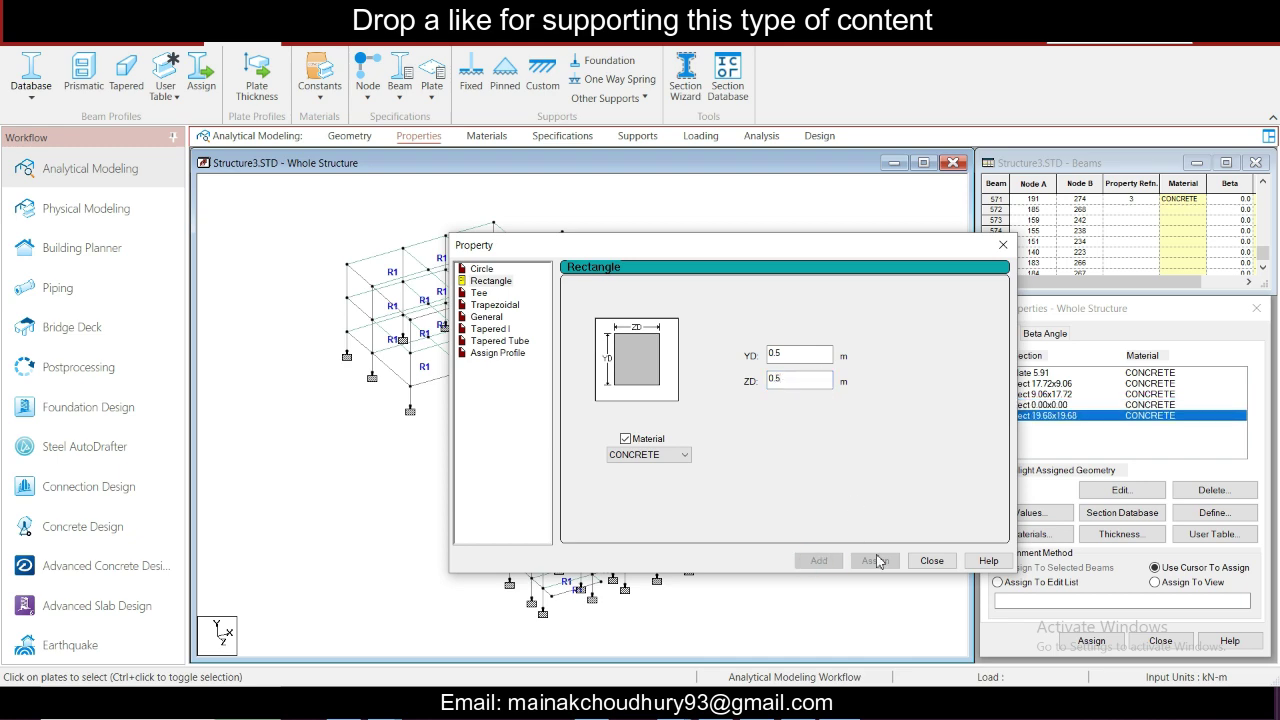
click(932, 561)
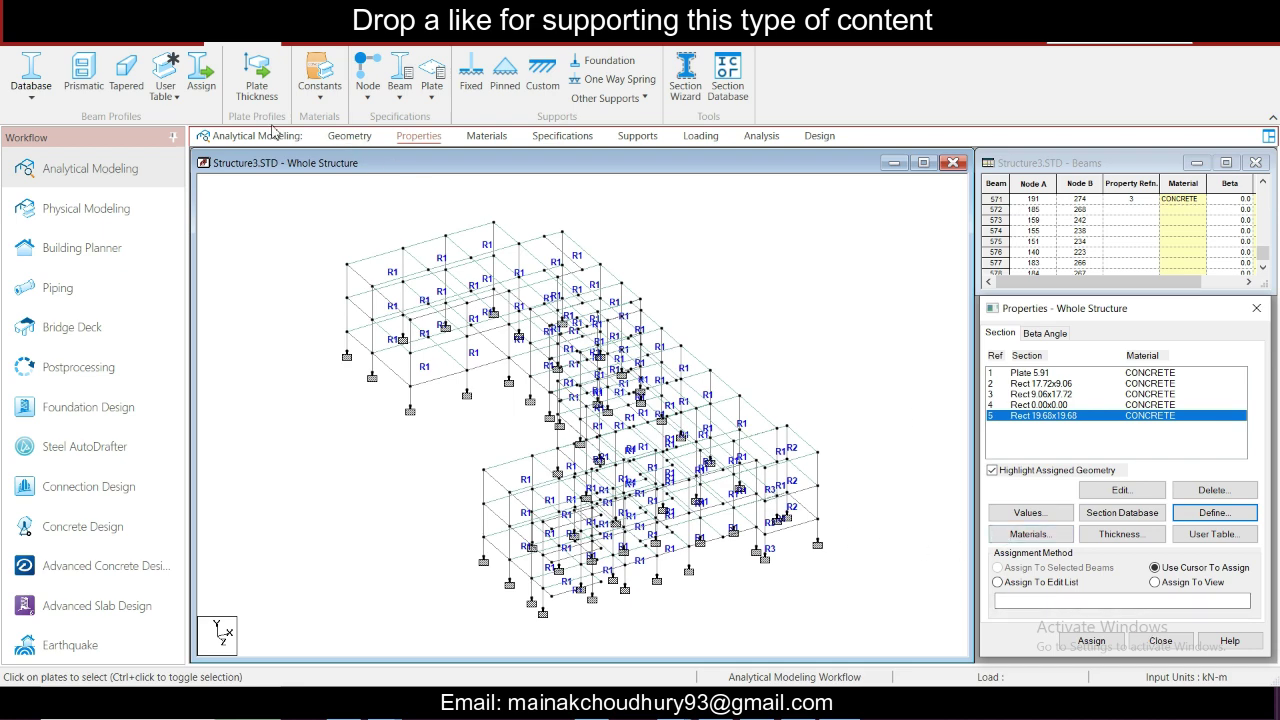
click(165, 44)
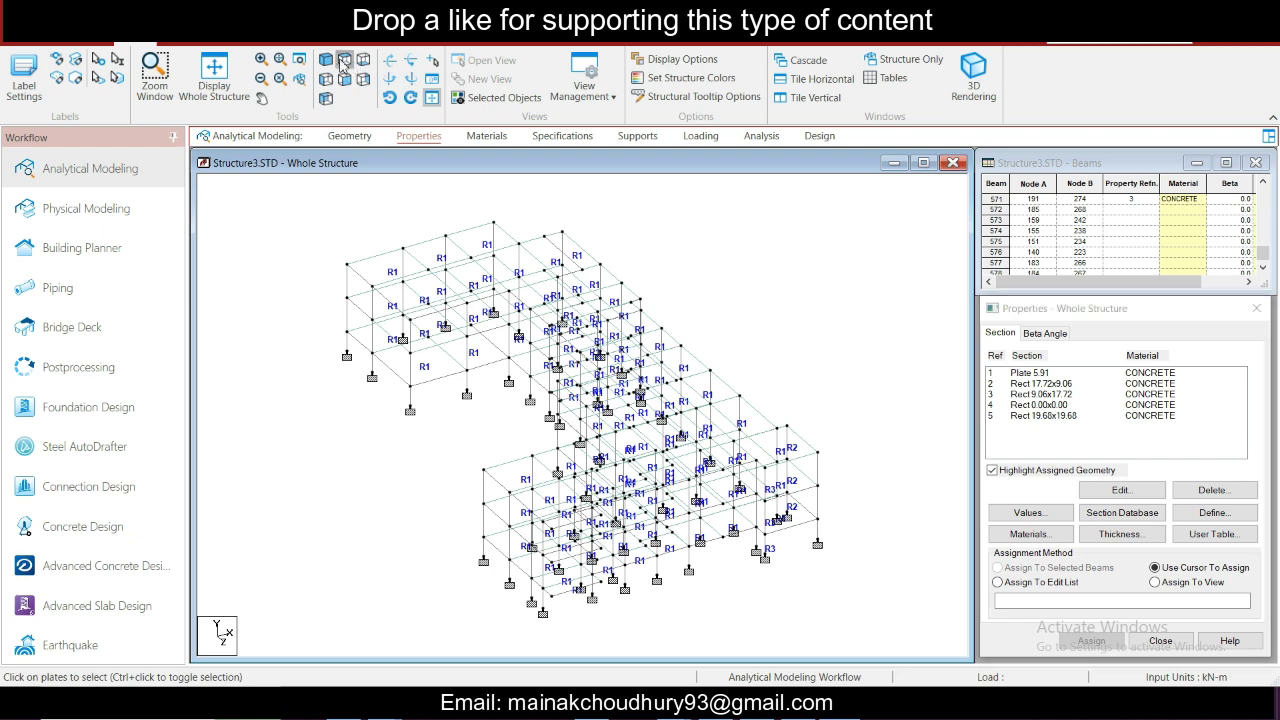
click(364, 79)
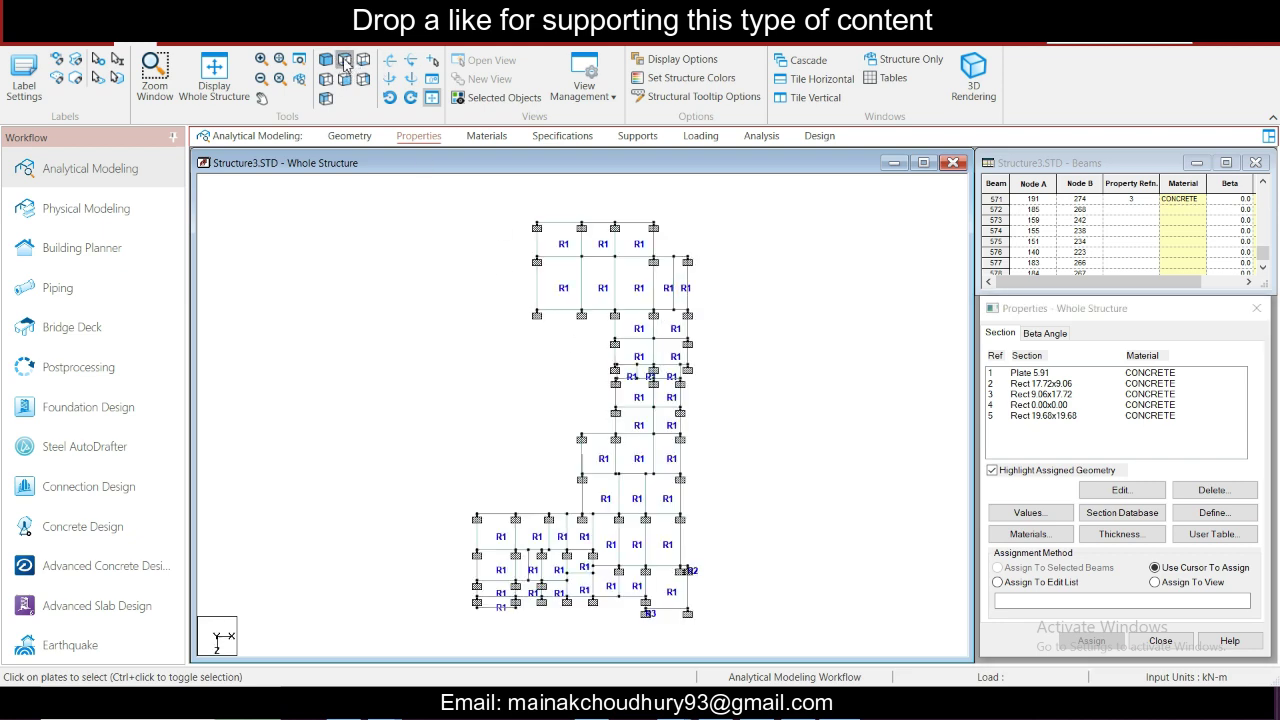
click(1066, 420)
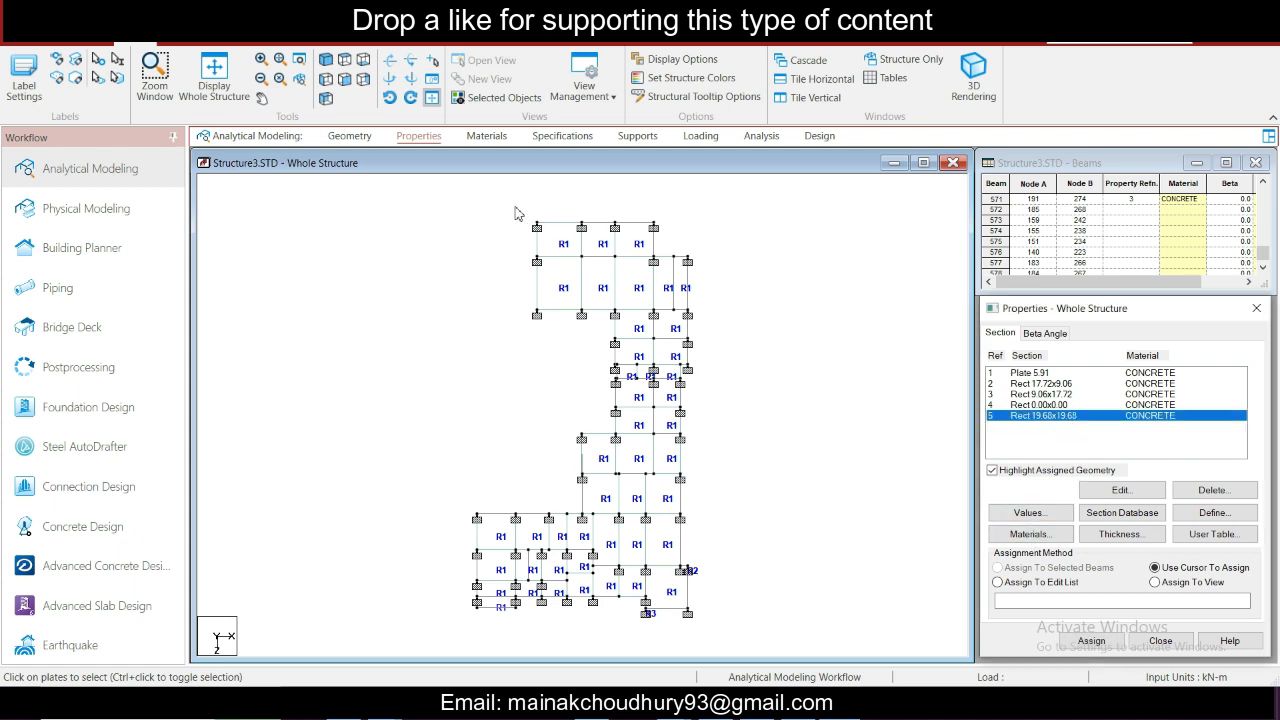
drag(515, 207, 711, 243)
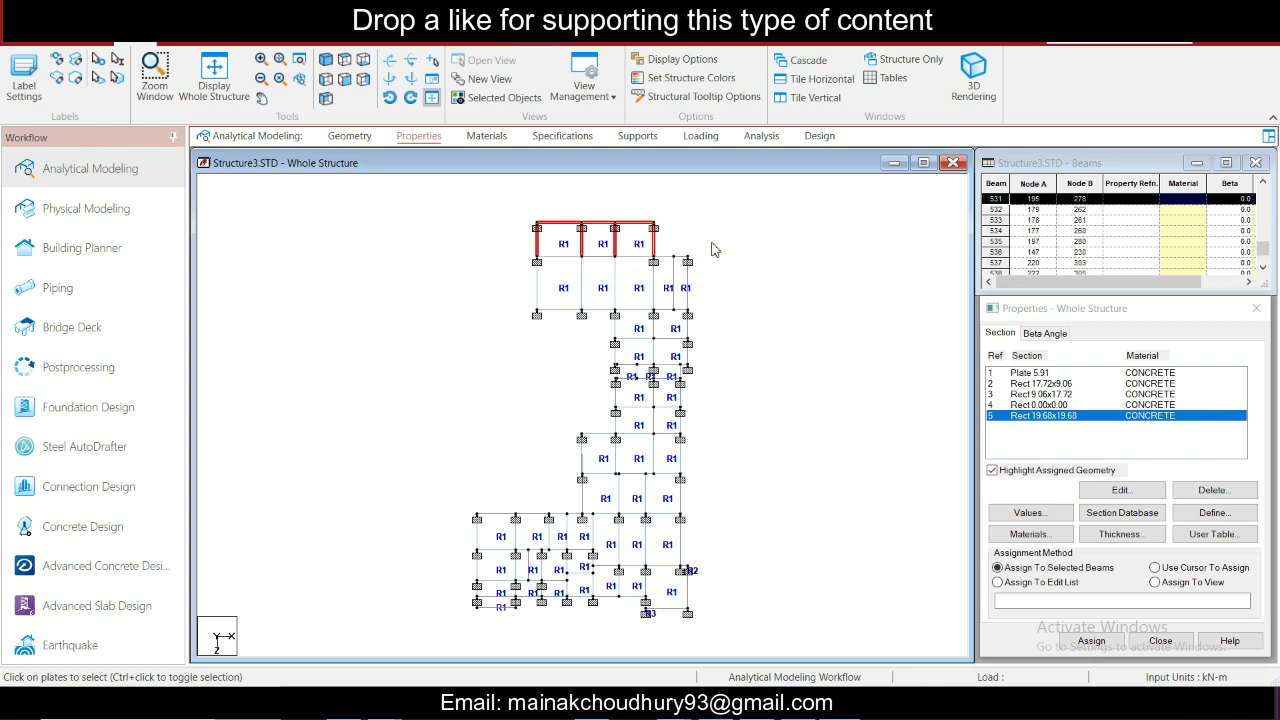
click(570, 208)
drag(515, 208, 553, 242)
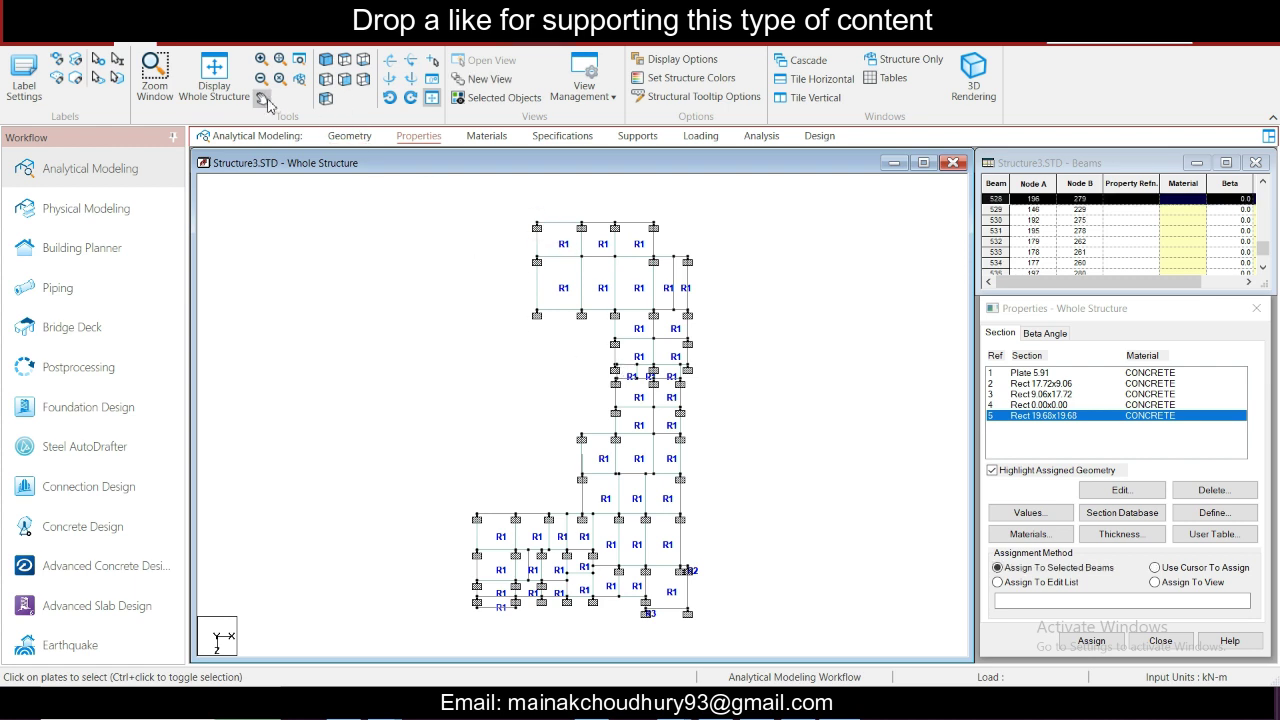
click(918, 561)
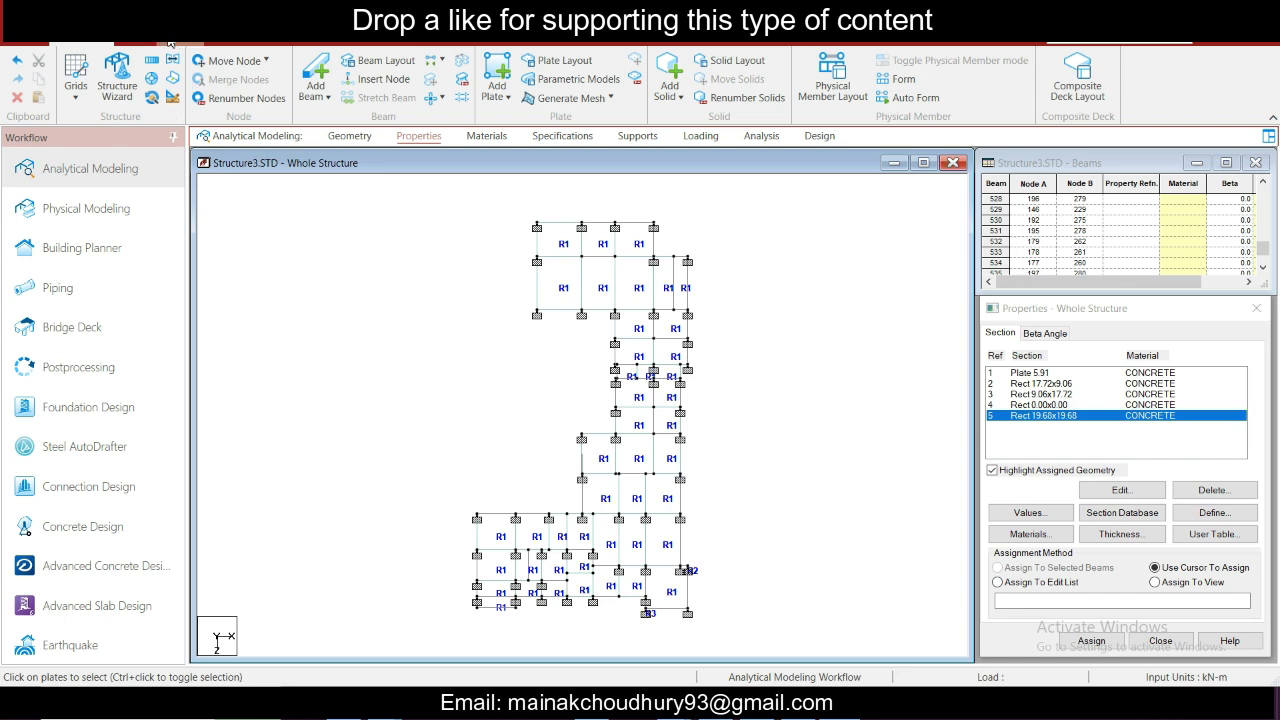
click(170, 44)
click(214, 75)
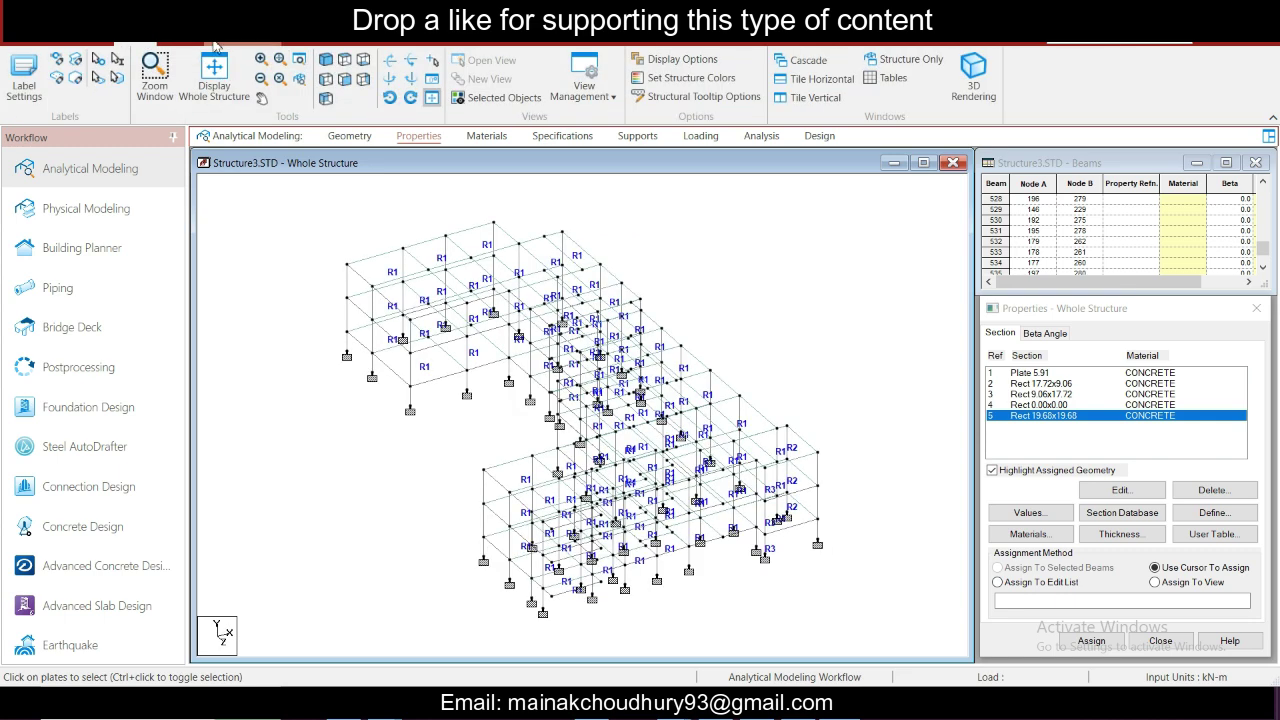
Step: Assign the Rect 19.68x19.68 section to all beams parallel to Y, excluding the end-bay columns that already have section R2 or R3
click(200, 44)
click(663, 60)
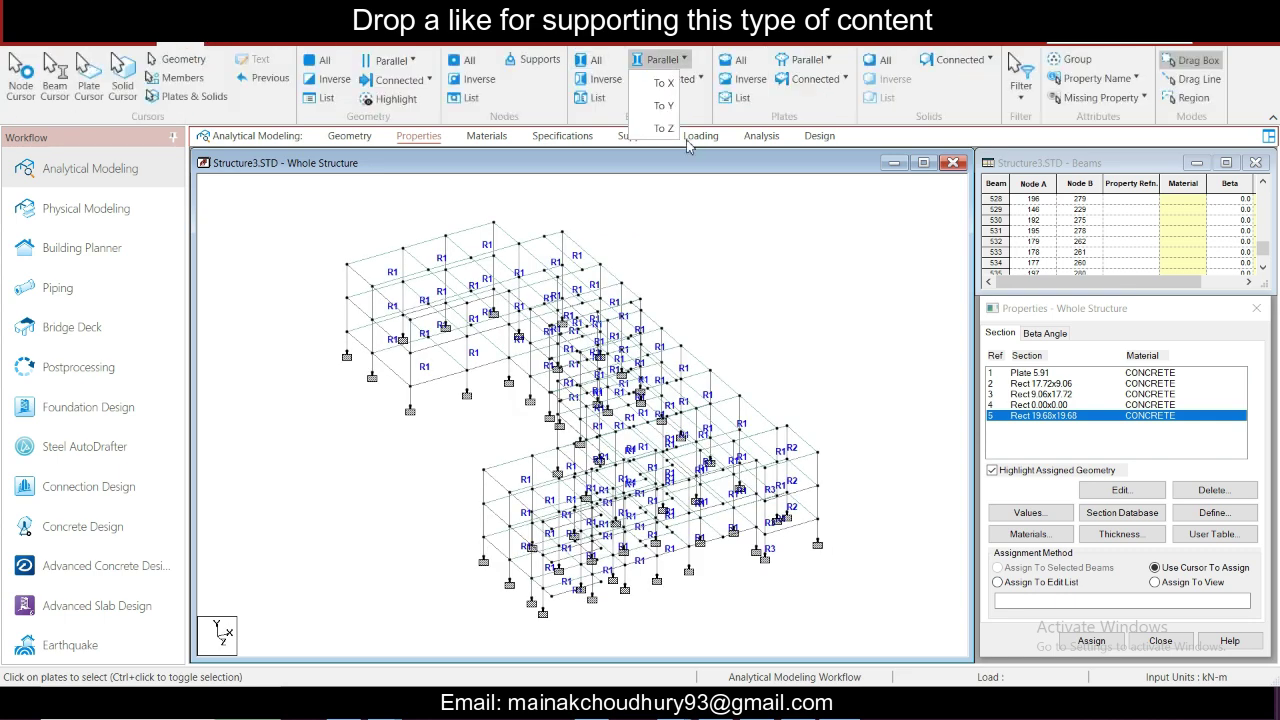
click(663, 105)
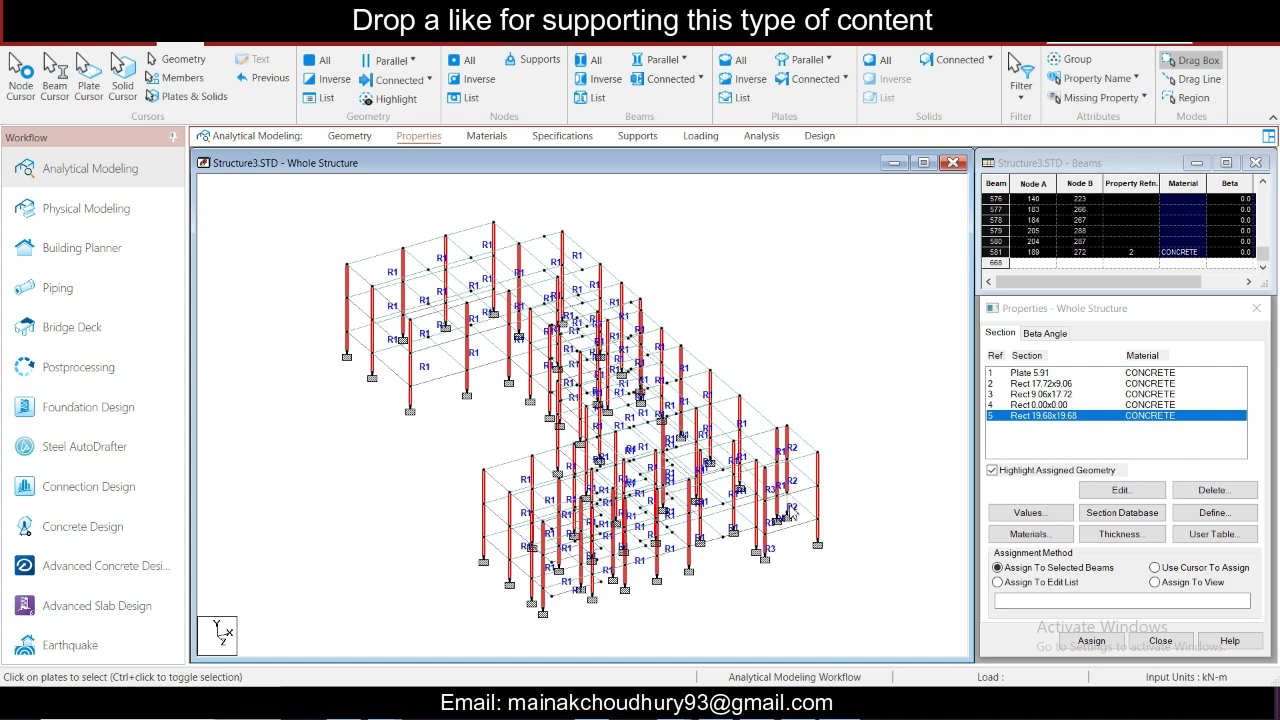
ctrl+click(788, 475)
ctrl+click(788, 442)
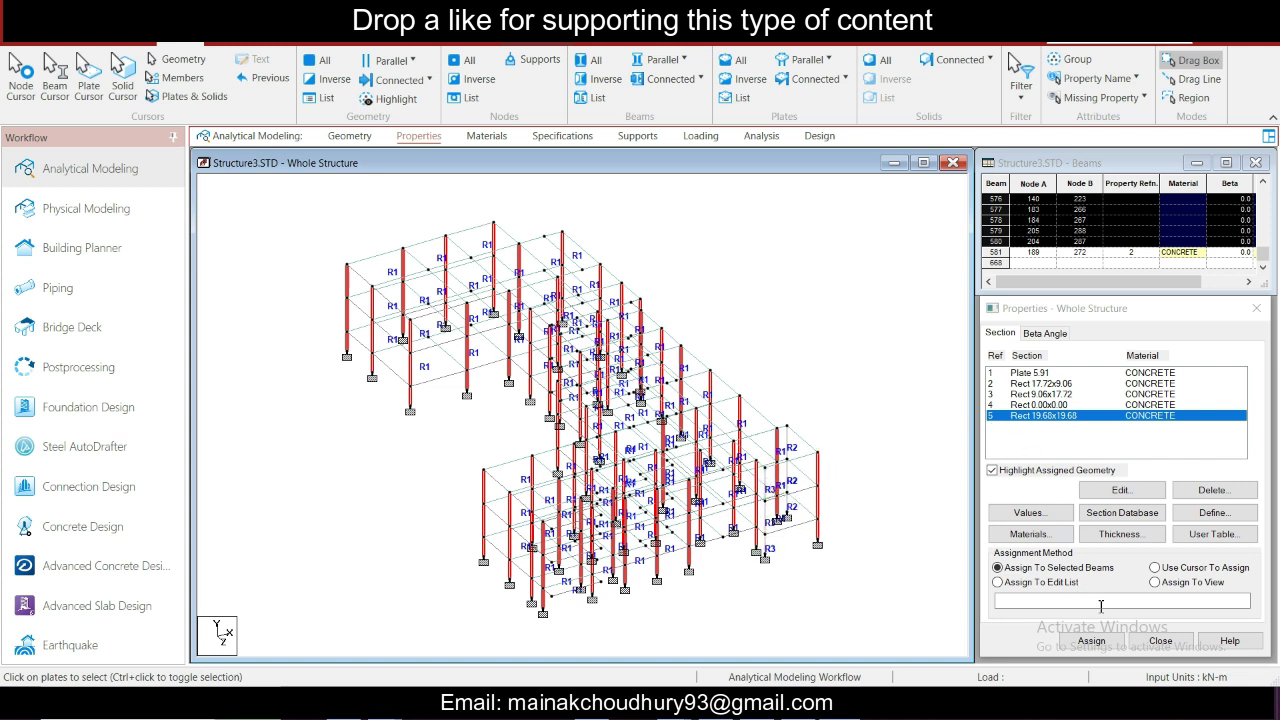
click(1091, 640)
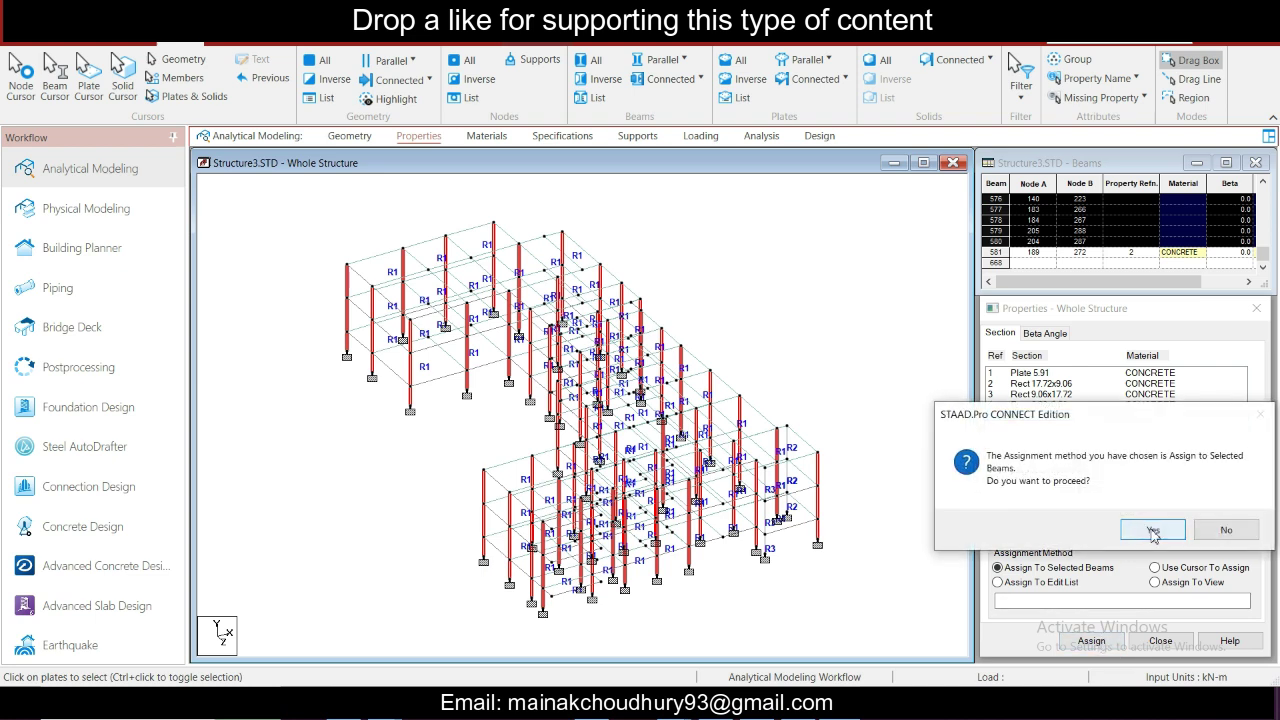
click(1152, 531)
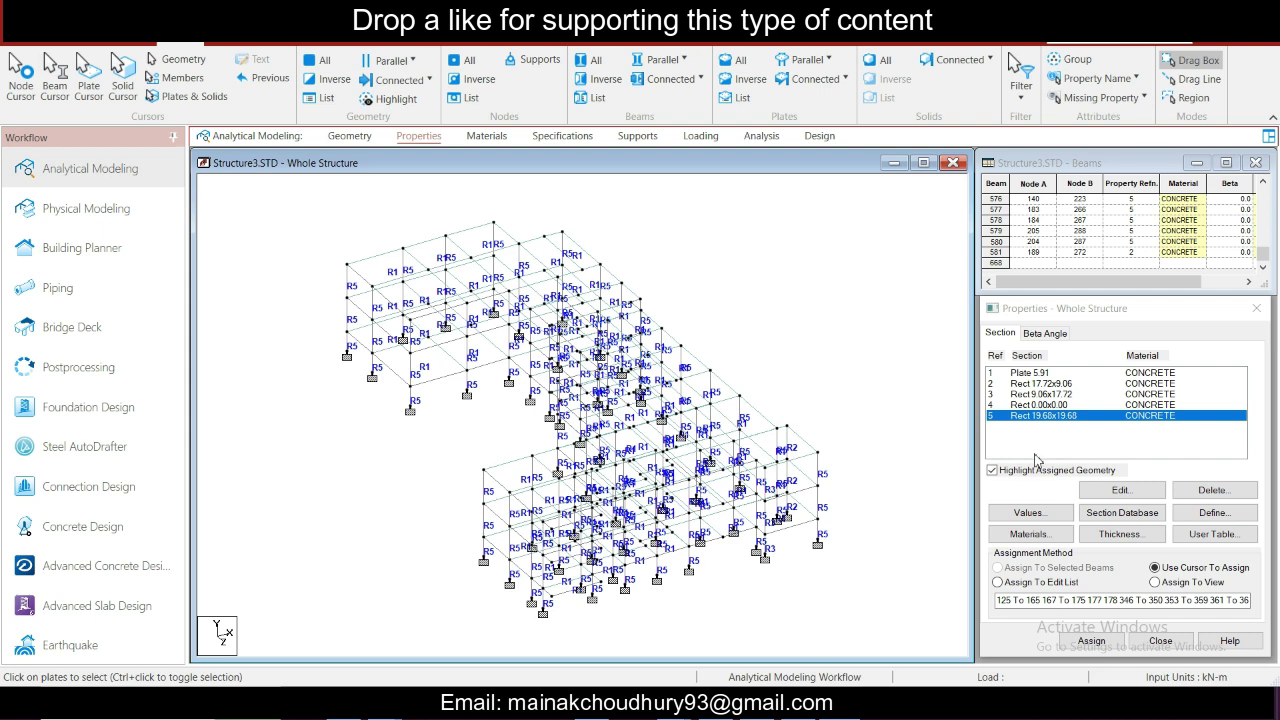
Step: Add a rectangular CONCRETE section with YD 0.3 m and ZD 0.45 m, and close the property dialog
click(1205, 514)
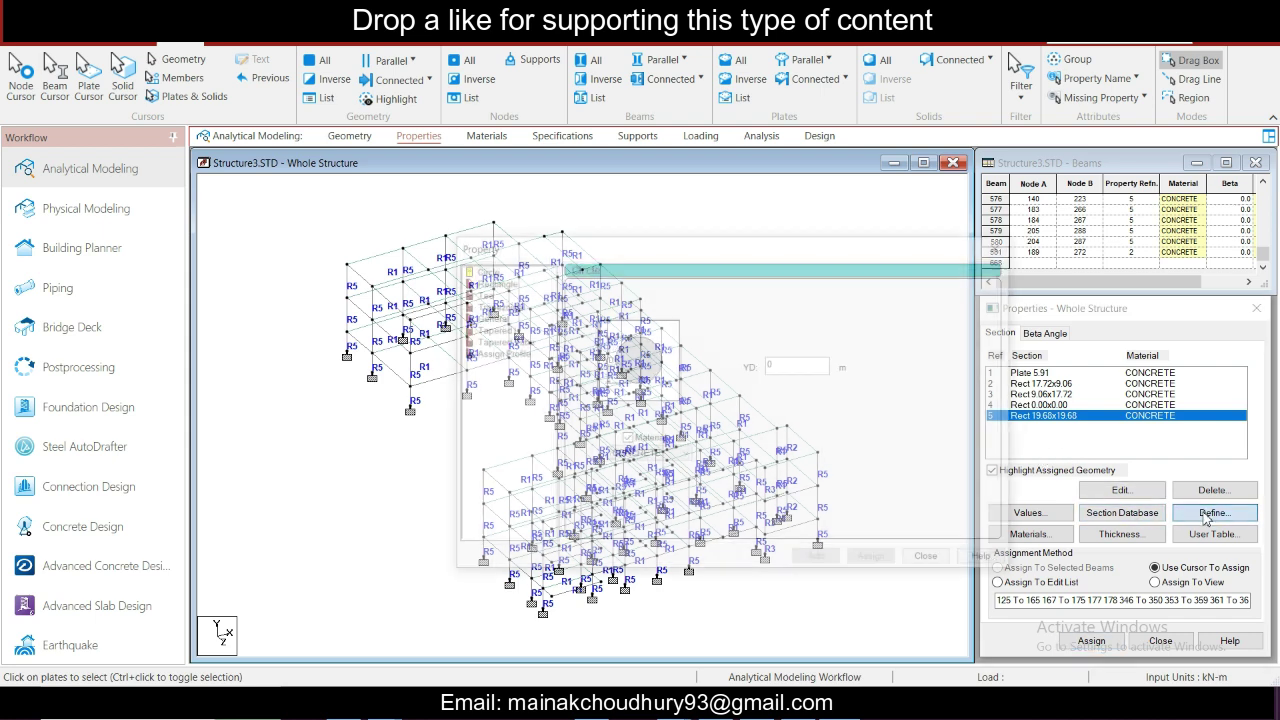
click(498, 283)
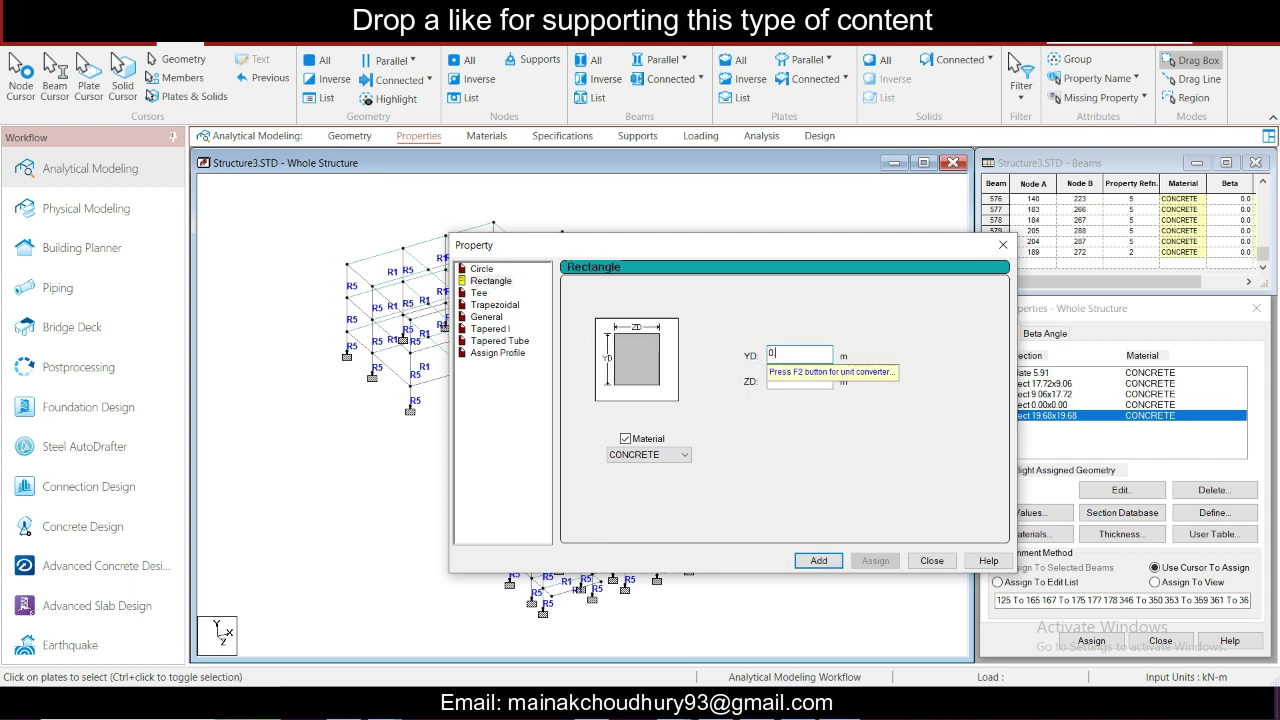
click(799, 378)
text(0.45)
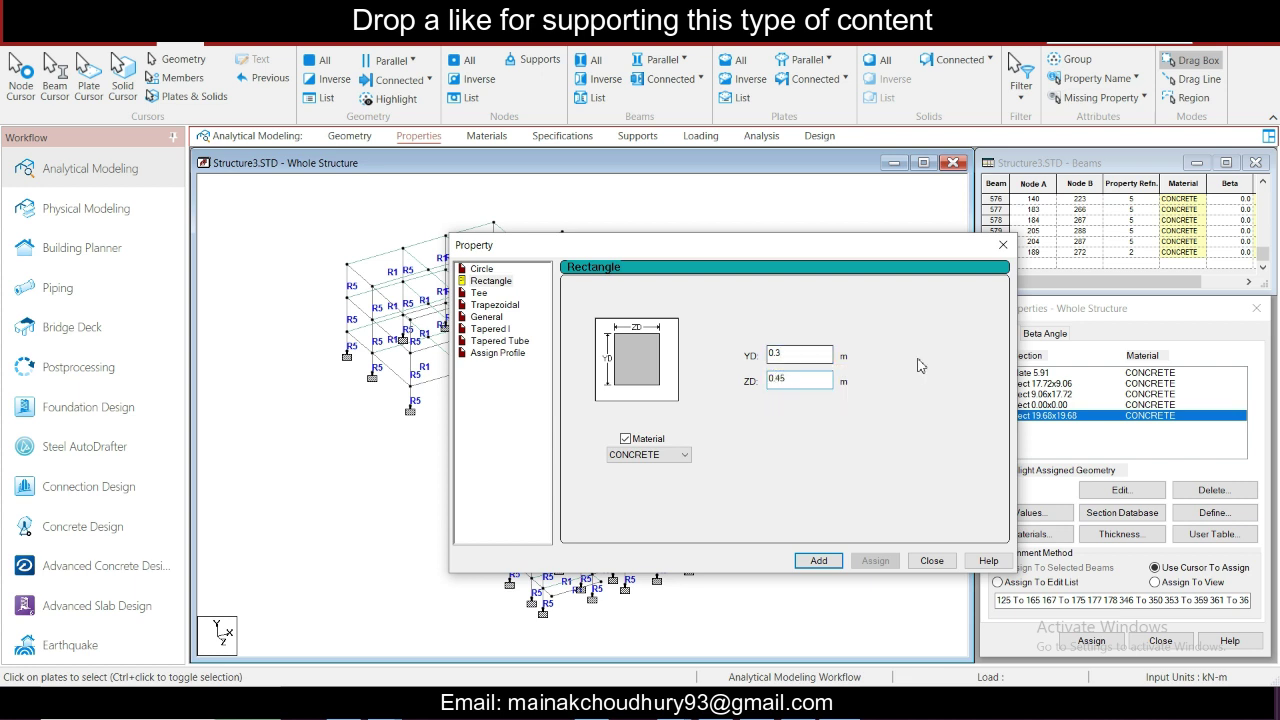
click(818, 561)
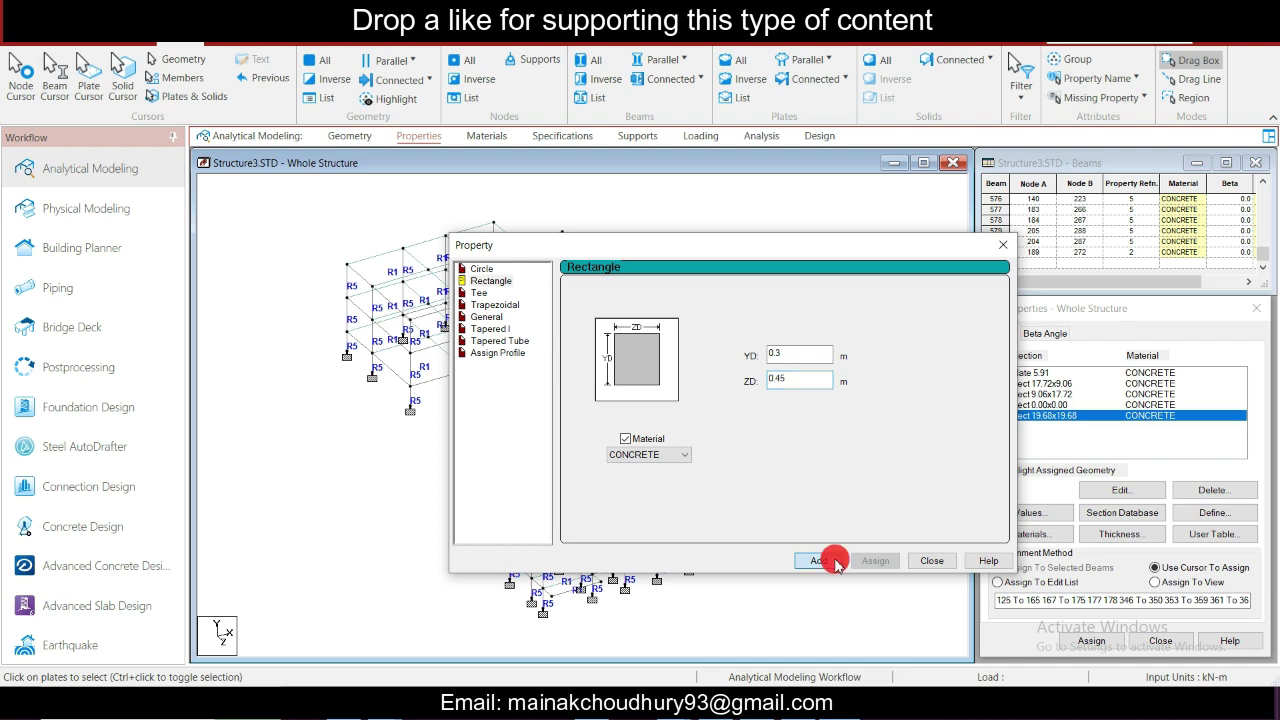
click(930, 561)
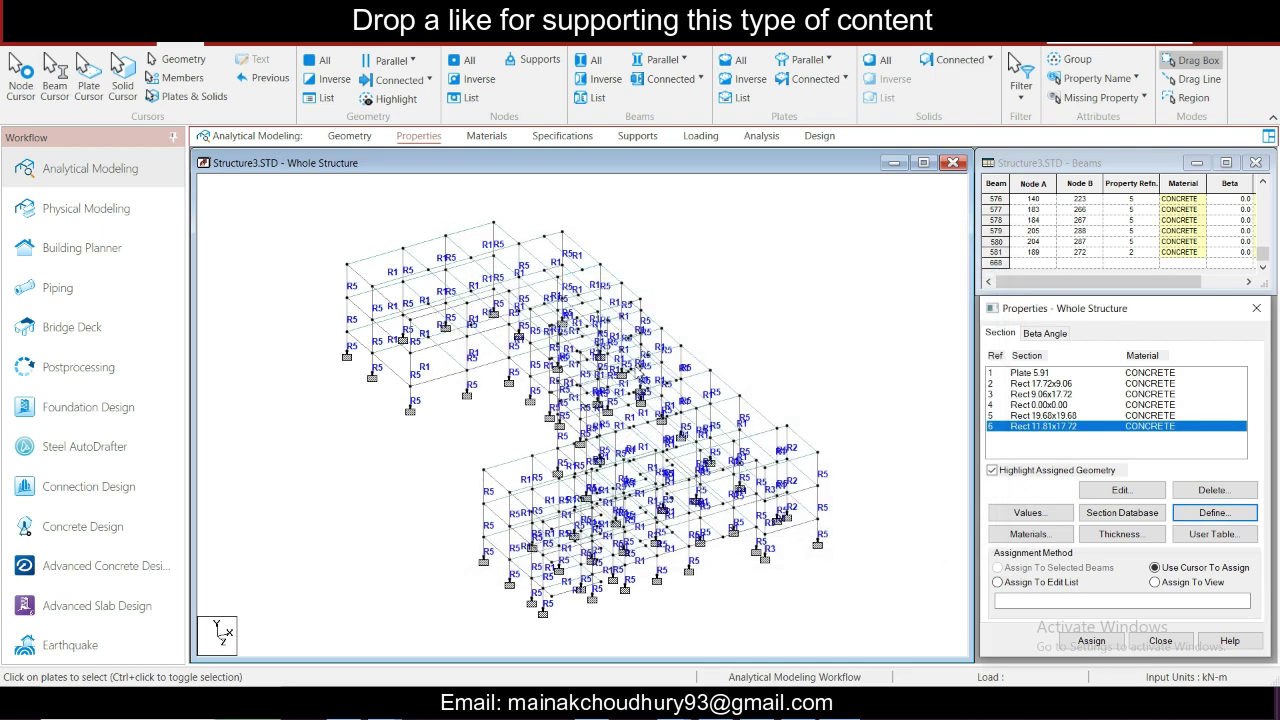
Step: Assign the Rect 11.81x17.72 section to all horizontal beams at the lowest level above the supports, and clear the selection
click(135, 36)
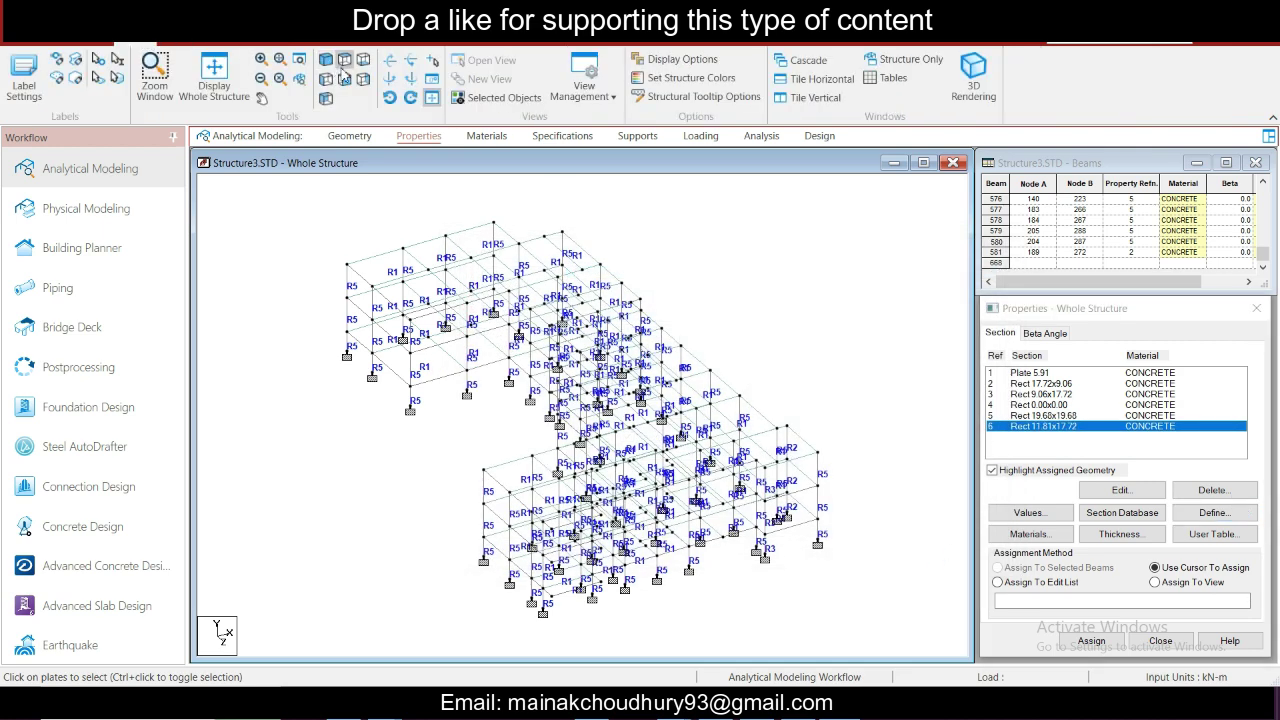
click(344, 78)
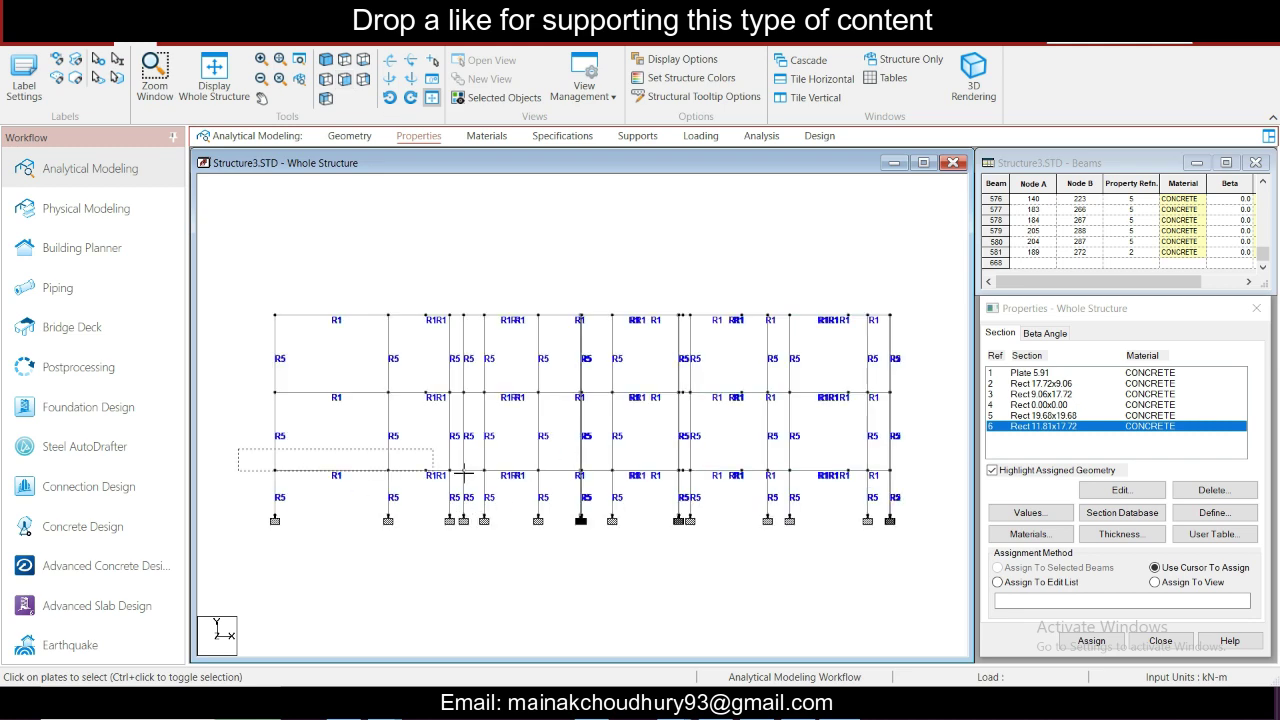
drag(462, 472, 920, 478)
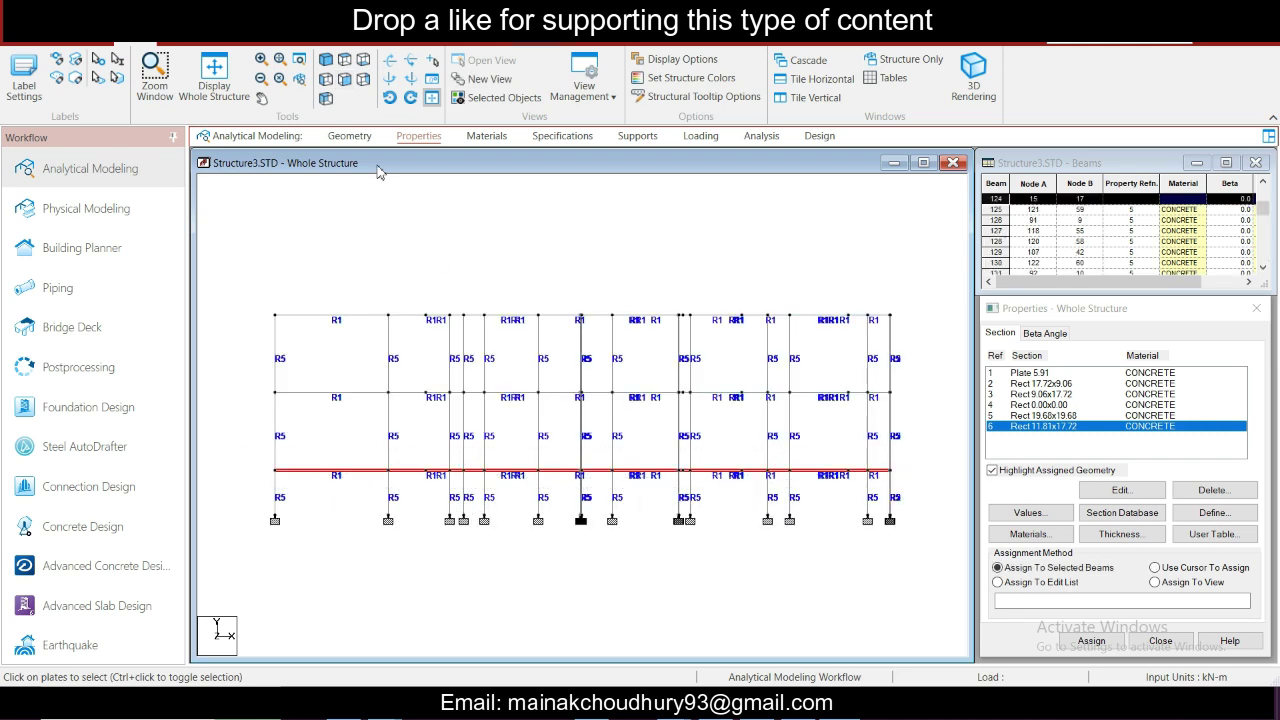
click(326, 60)
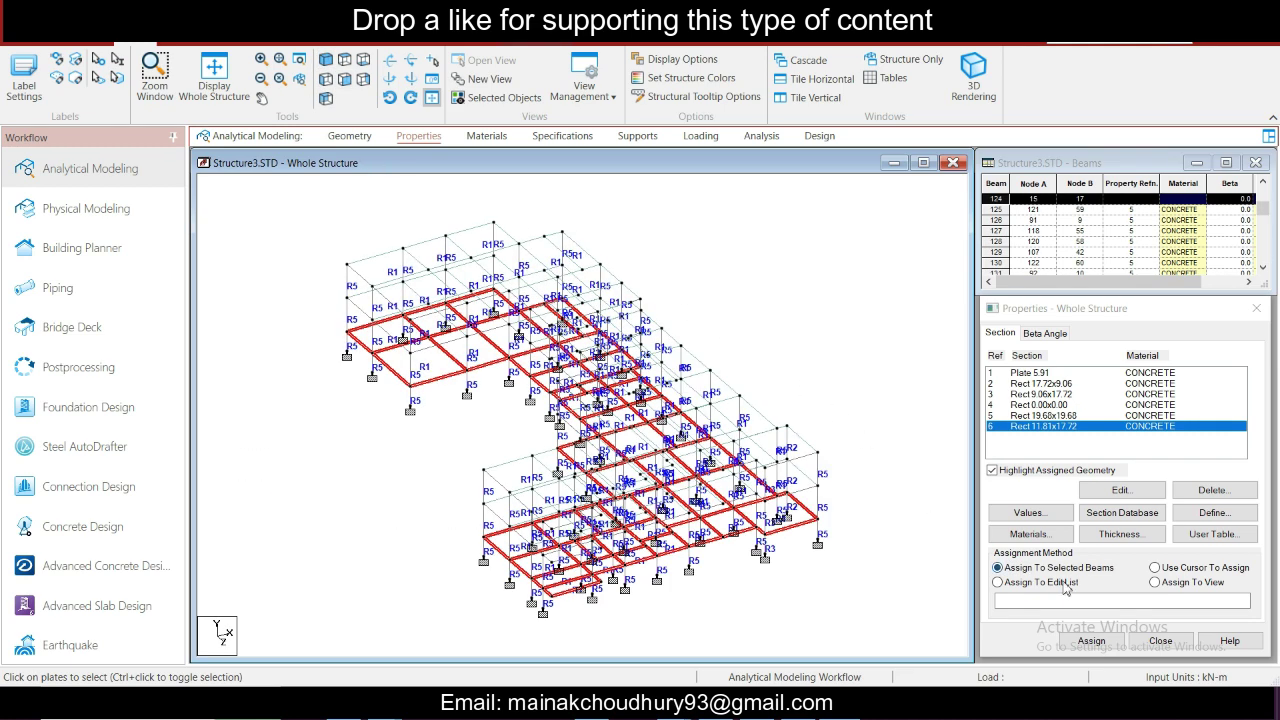
click(1091, 640)
click(1143, 528)
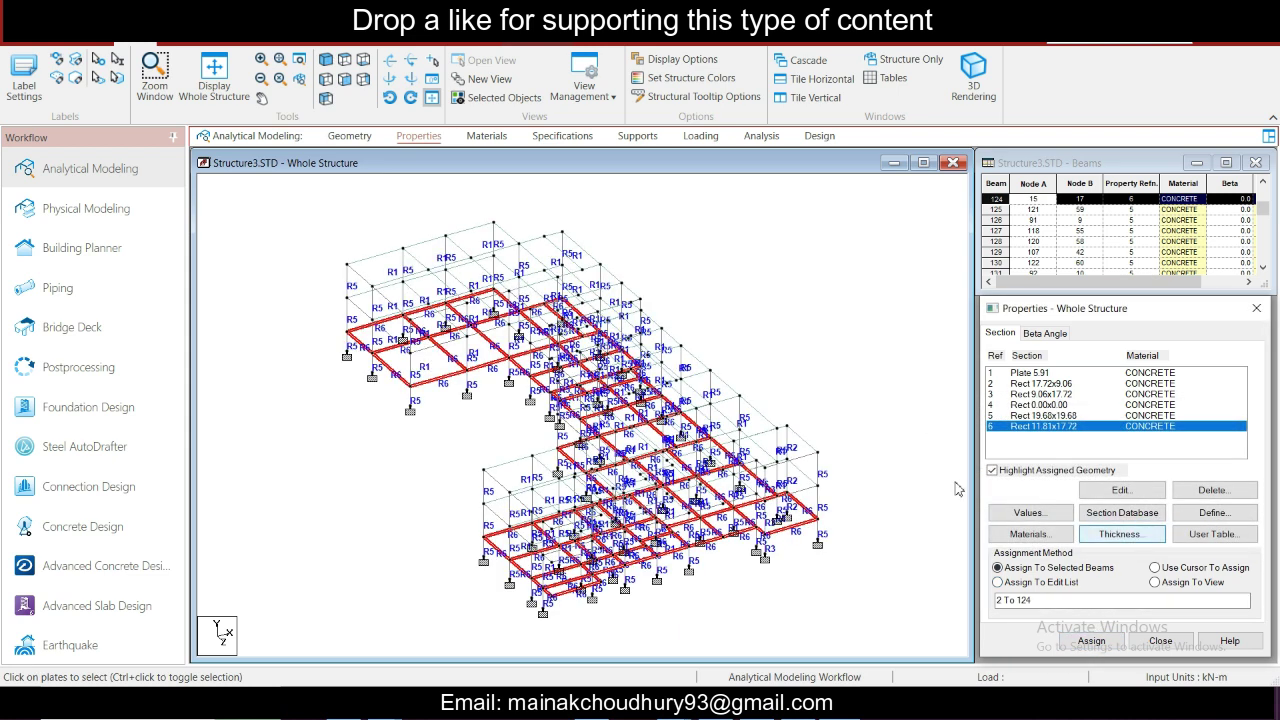
click(823, 414)
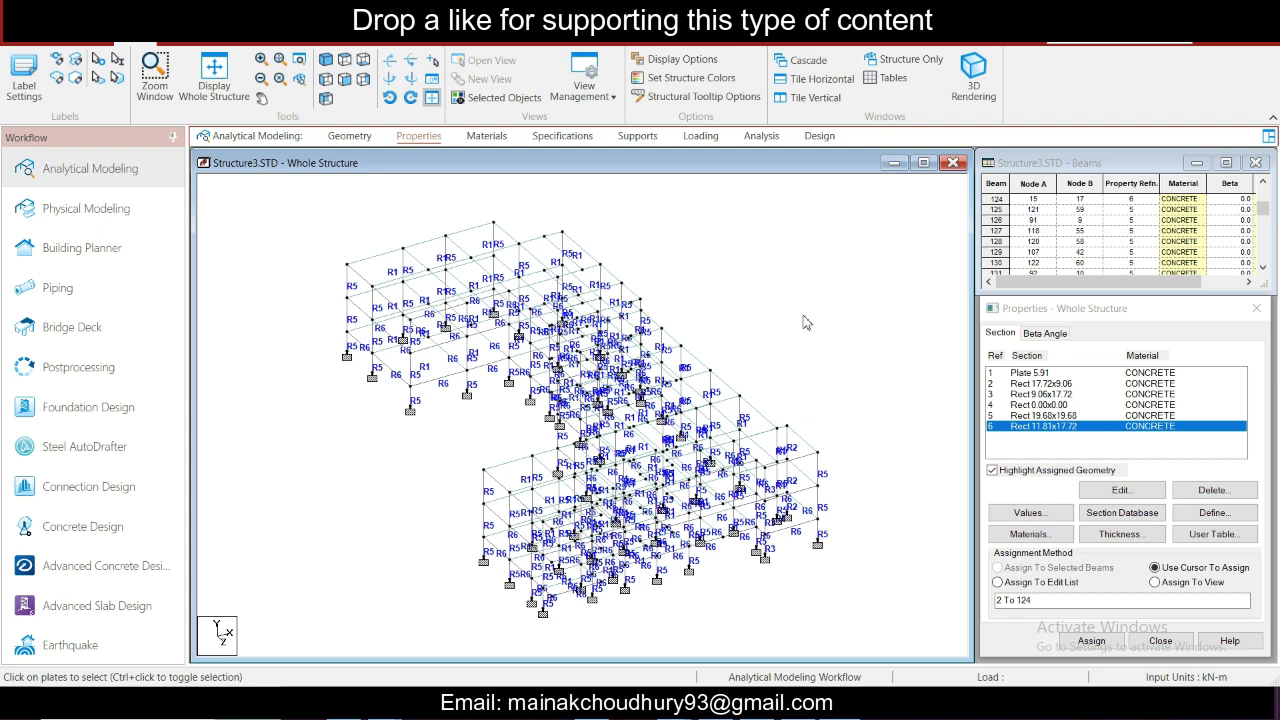
click(1157, 493)
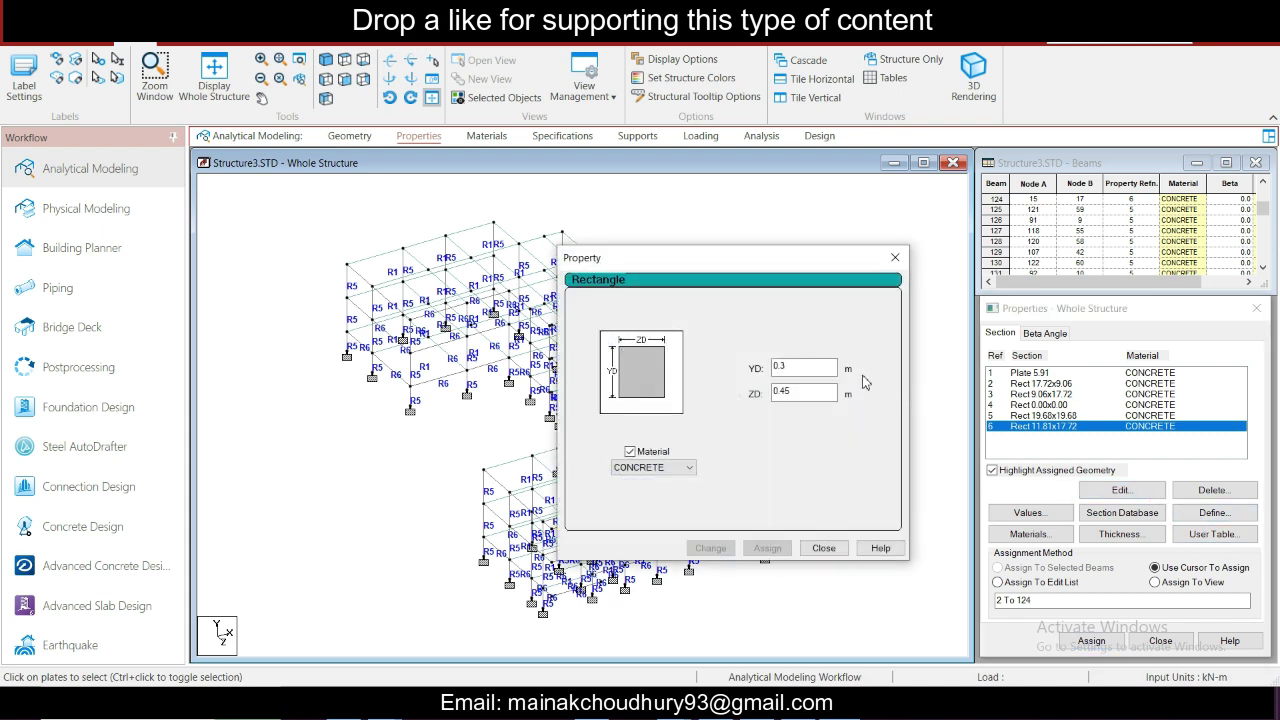
click(791, 368)
click(804, 393)
key(BackSpace)
key(BackSpace)
key(BackSpace)
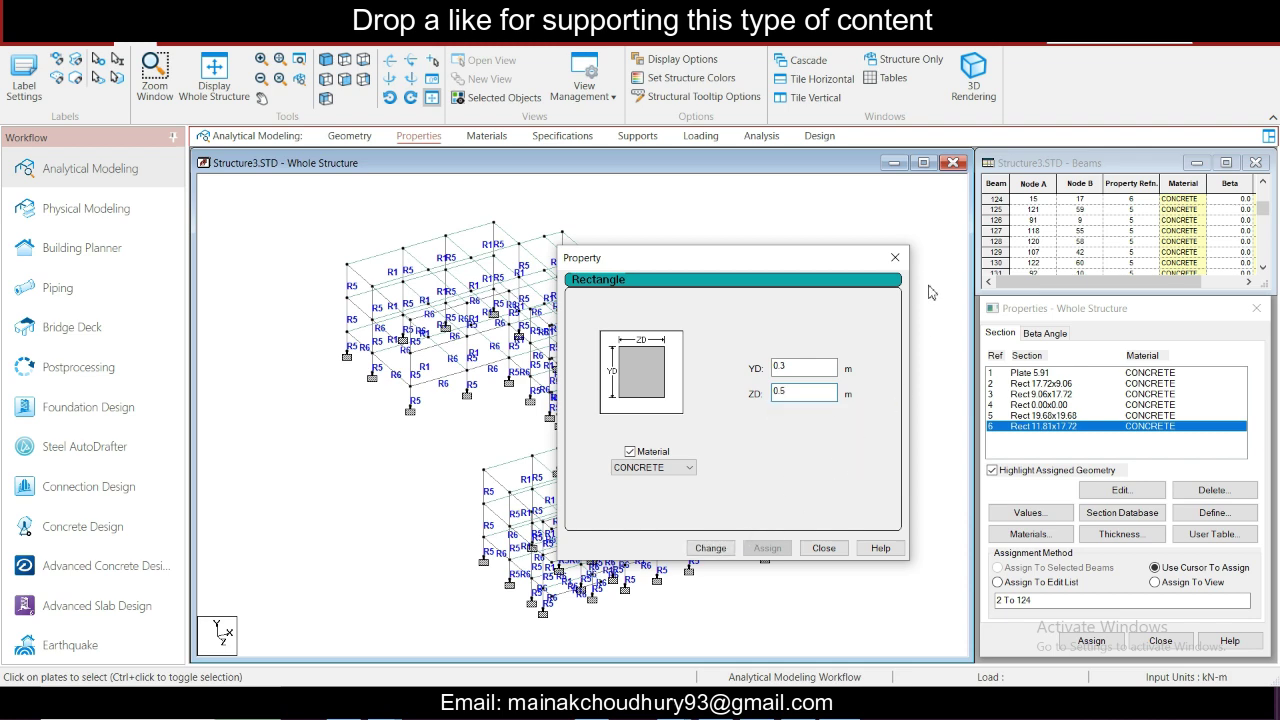
click(895, 257)
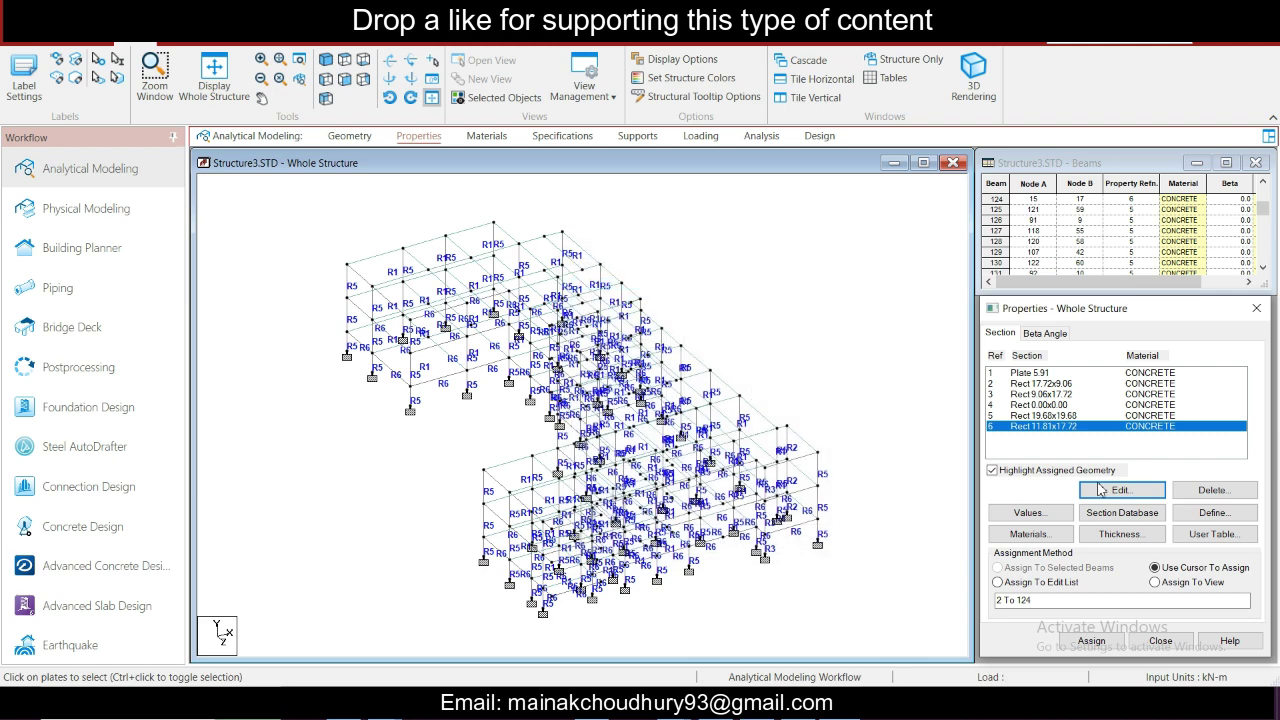
Step: Add a rectangular CONCRETE section with YD 0.45 m and ZD 0.3 m, and close the property dialog
click(1205, 513)
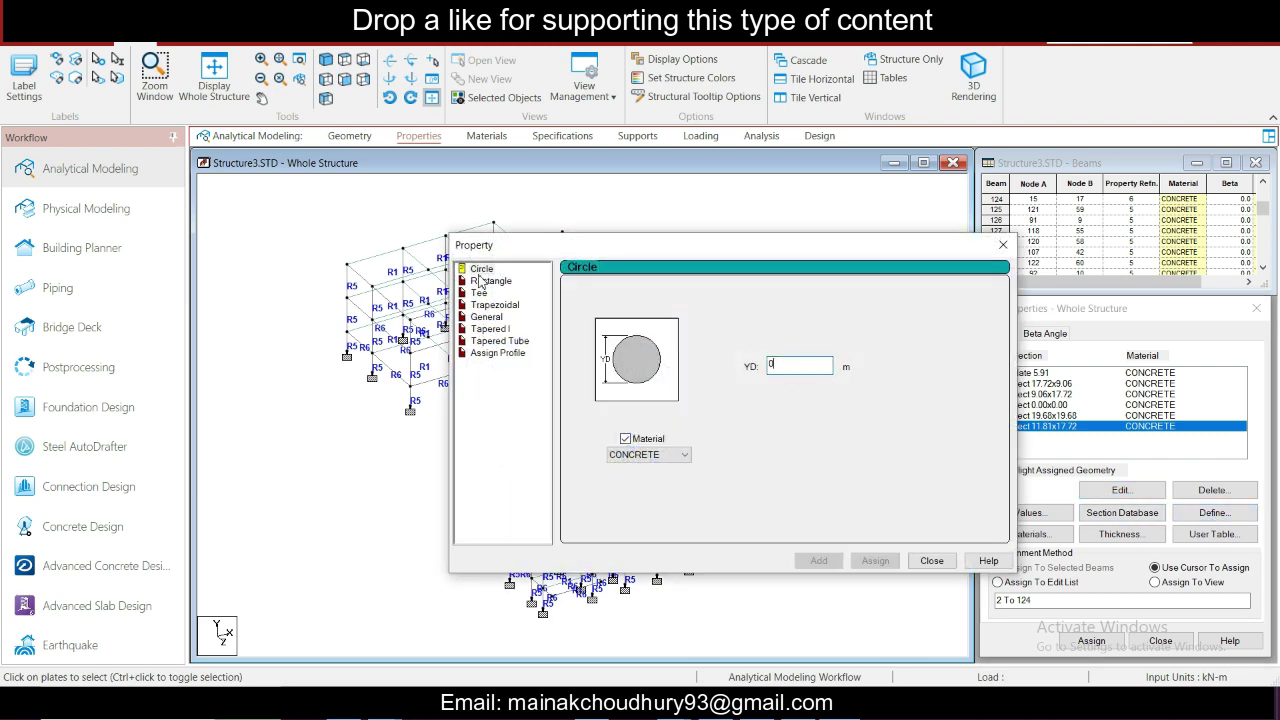
click(489, 282)
click(795, 355)
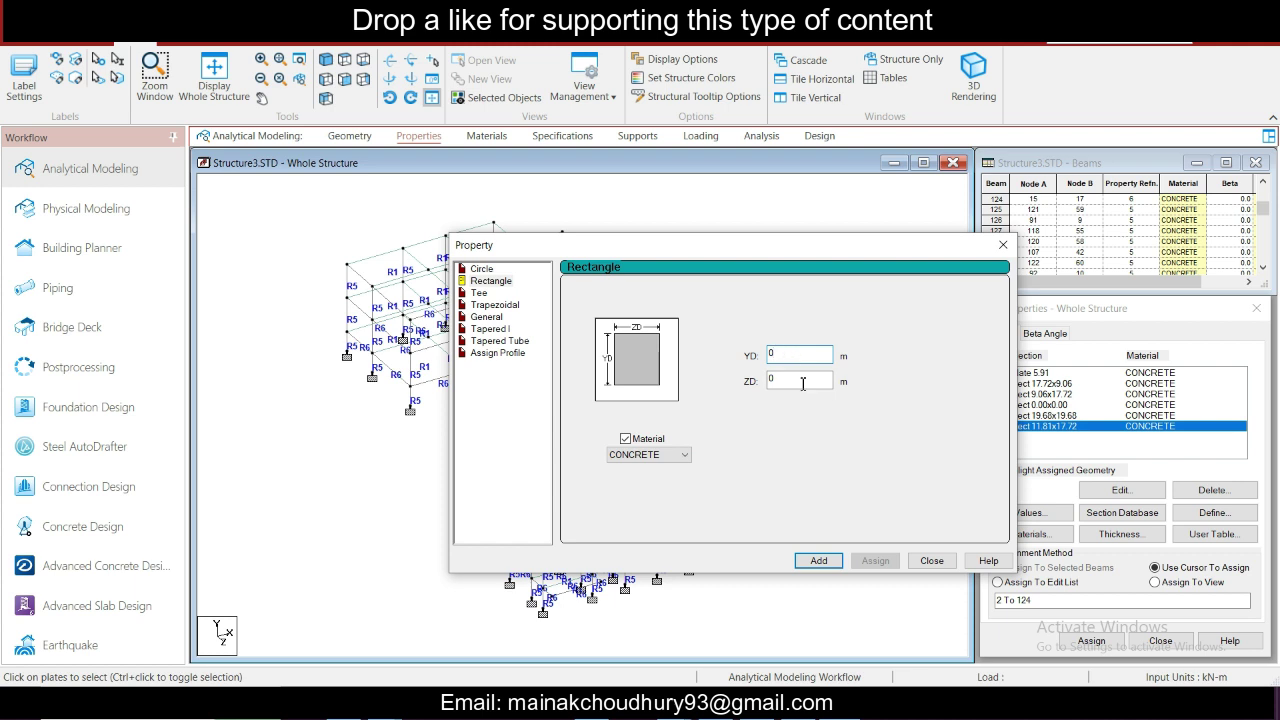
click(802, 383)
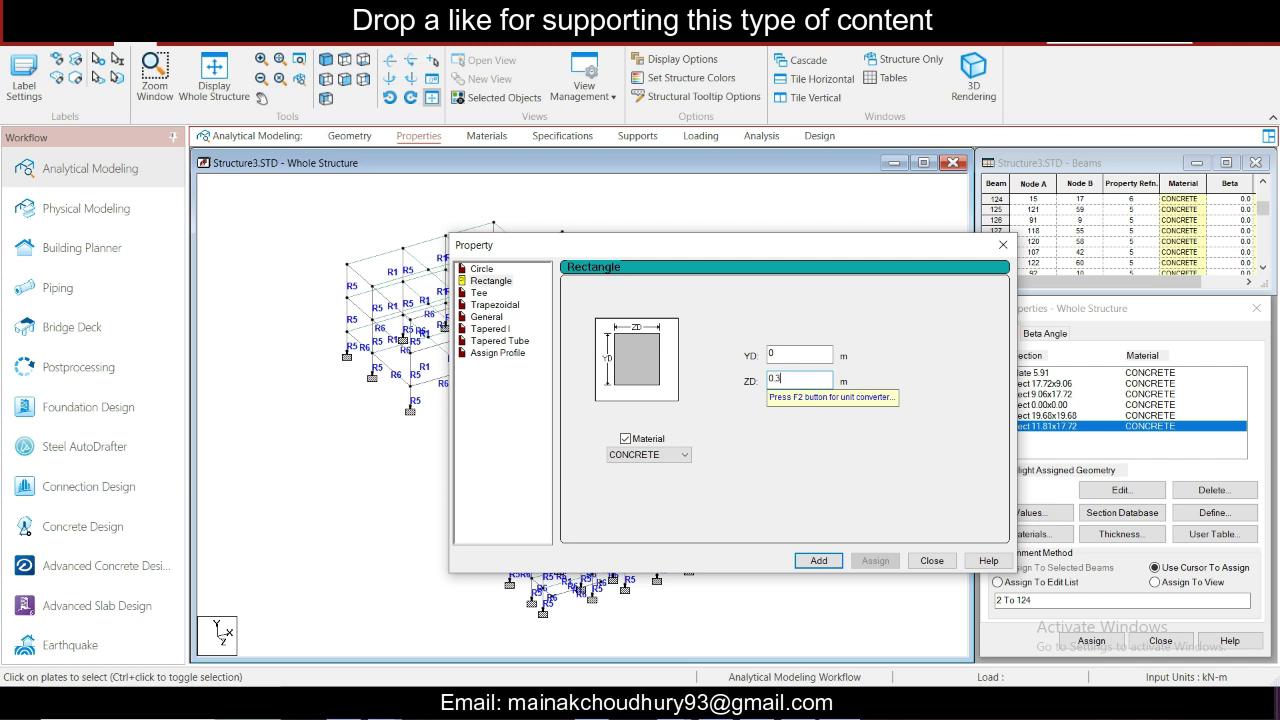
click(809, 355)
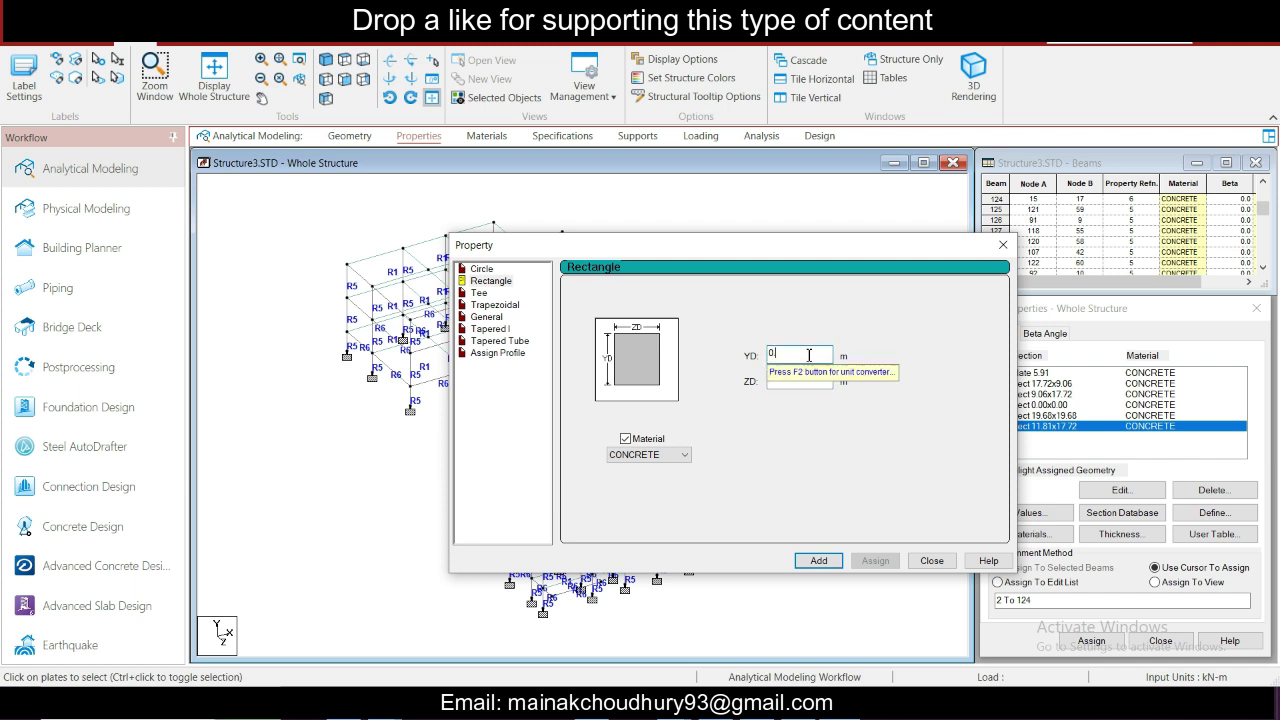
click(824, 562)
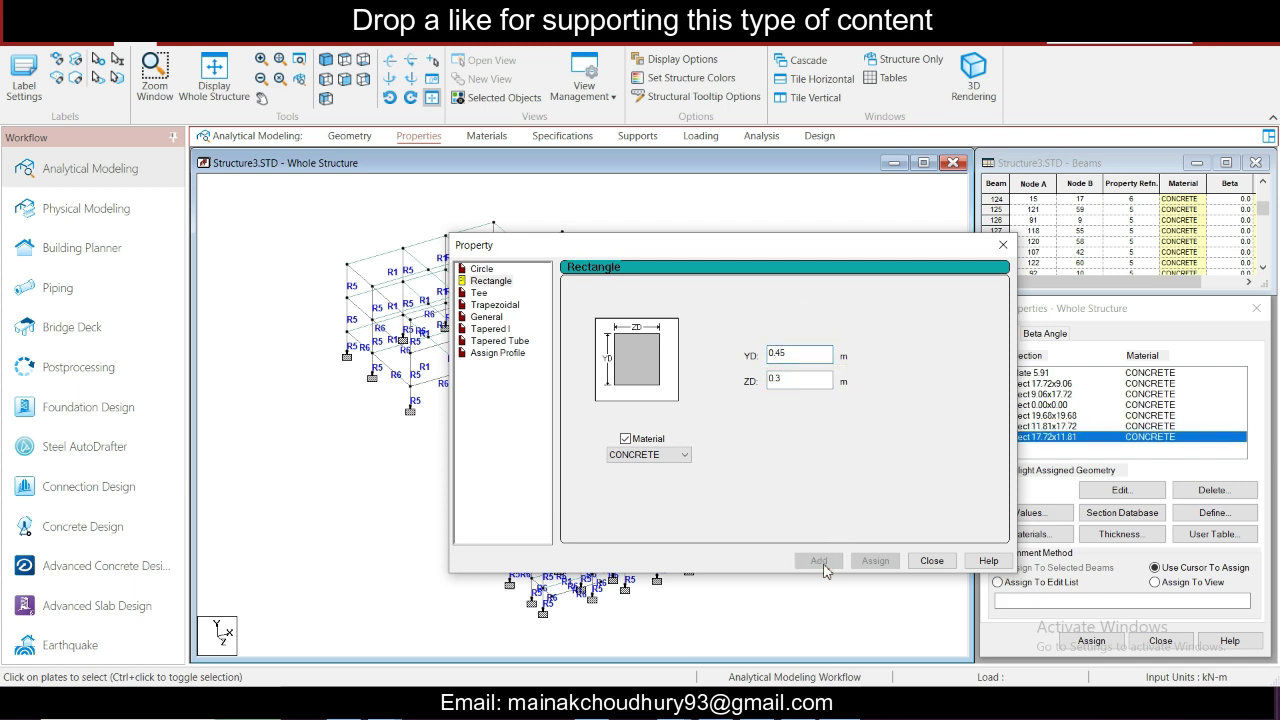
click(930, 560)
Step: Change the Rect 11.81x17.72 section to YD 0.45 m and ZD 0.3 m, and close its dialog
click(1045, 426)
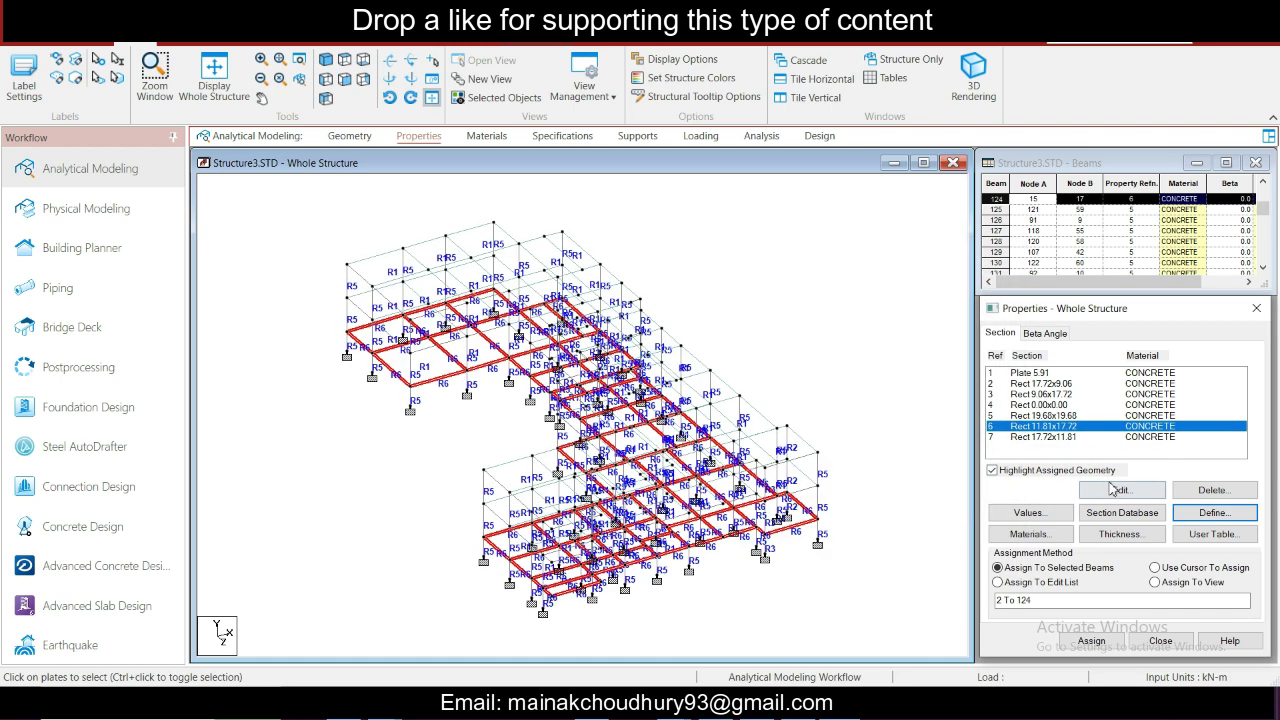
click(1118, 490)
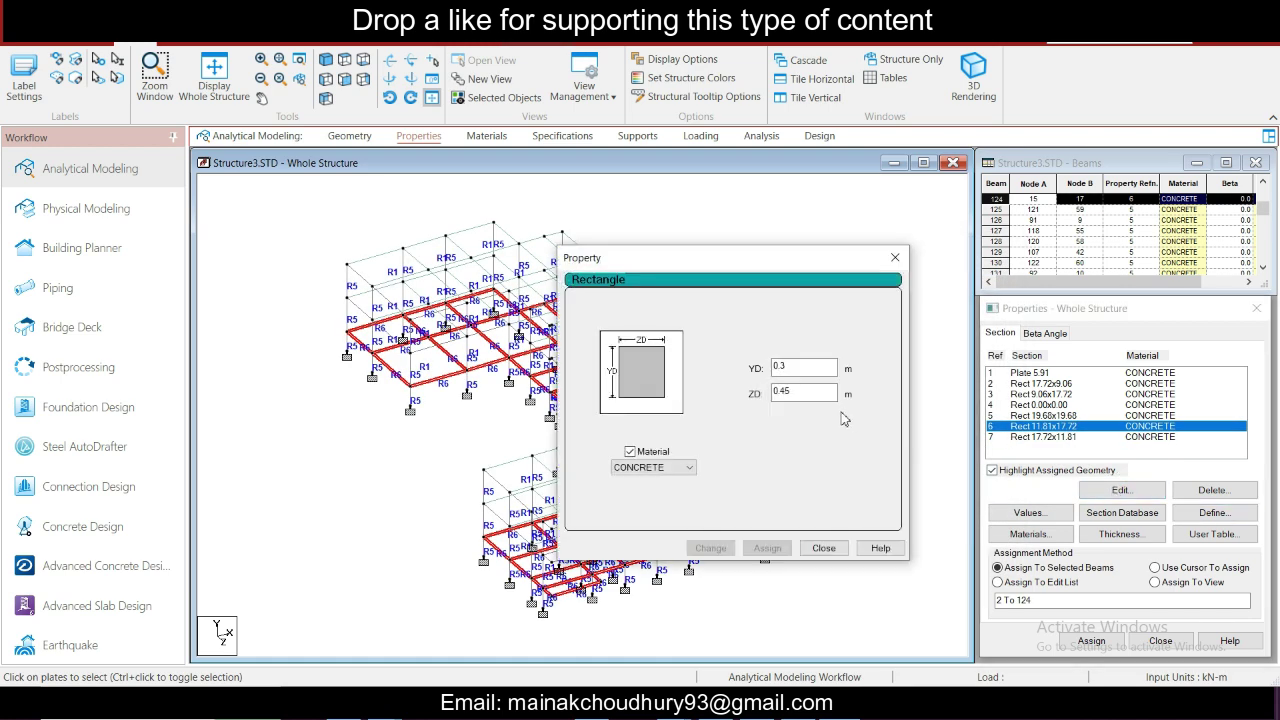
double_click(796, 389)
text(0.3)
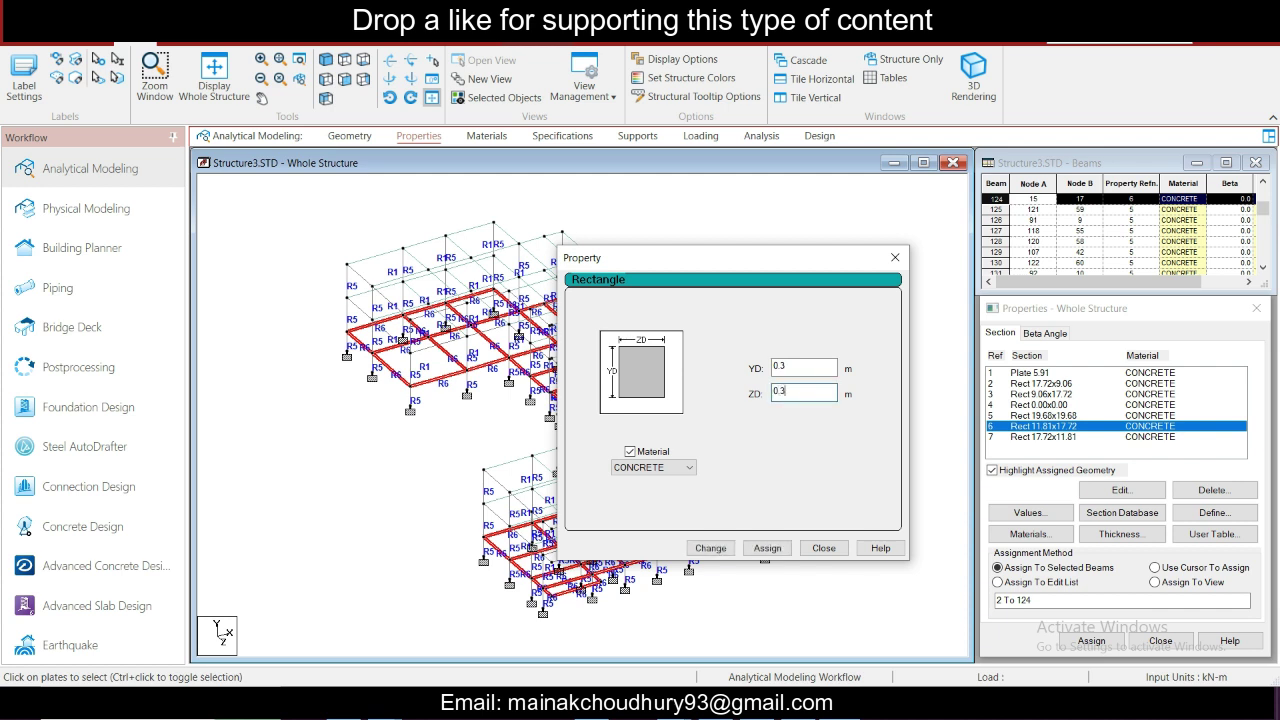
double_click(806, 366)
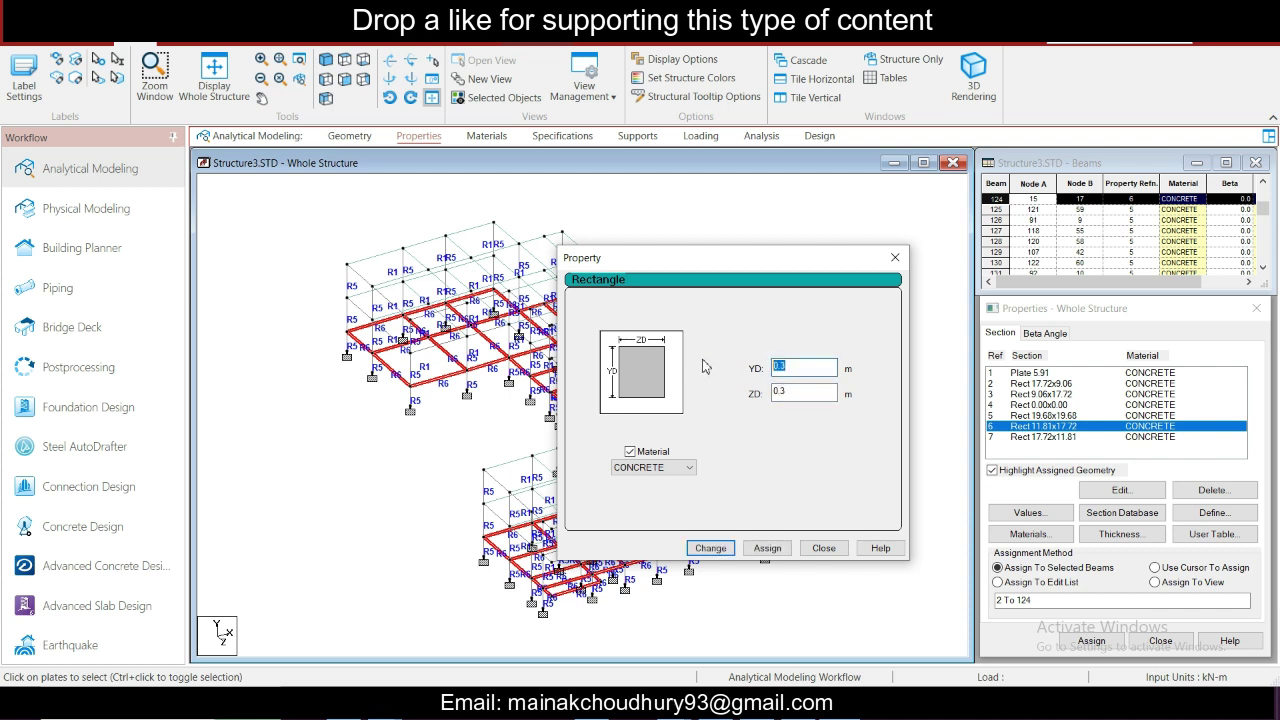
text(0)
click(711, 548)
click(824, 548)
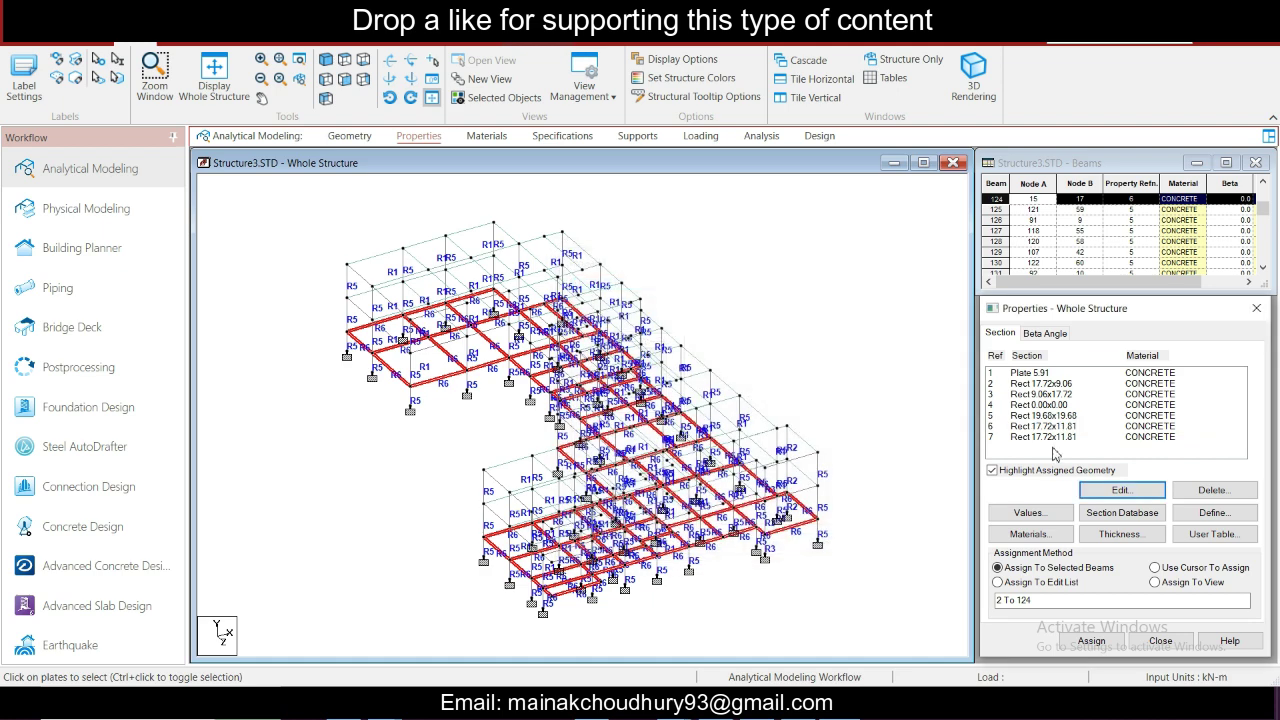
Step: Assign section 7, Rect 17.72x11.81, to all horizontal beams of the upper two levels, and clear the selection
click(1070, 436)
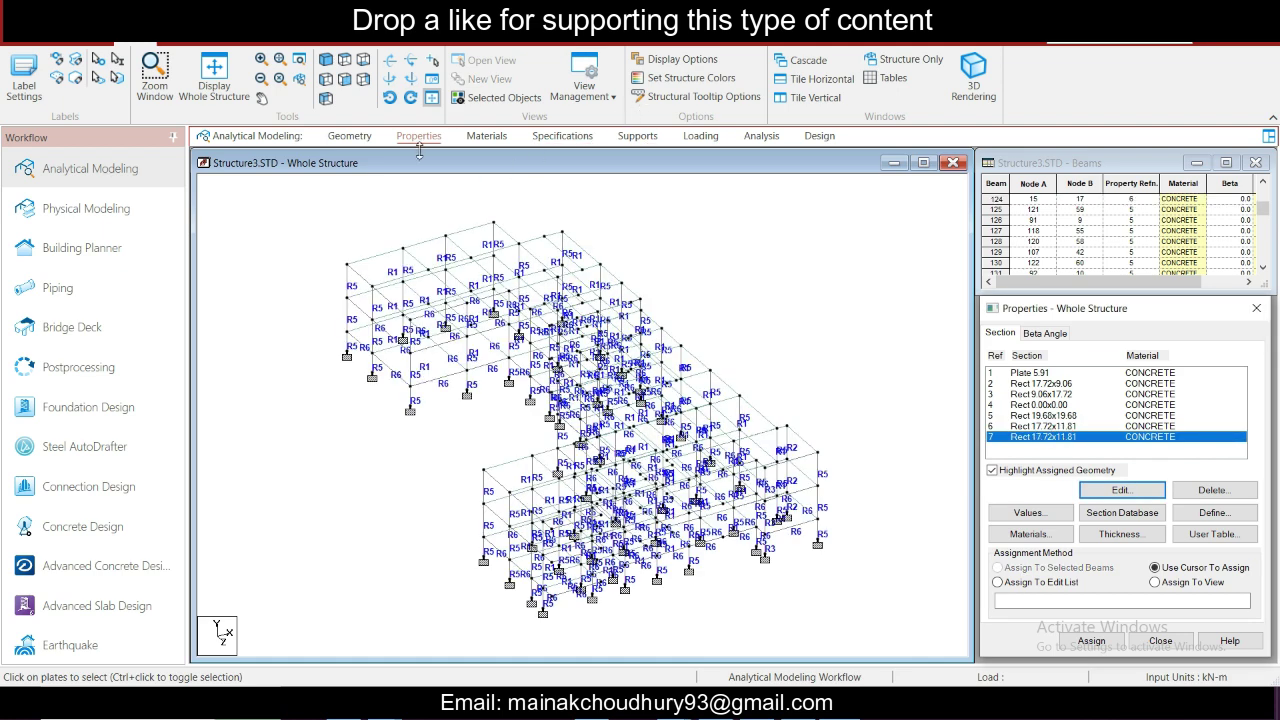
click(344, 60)
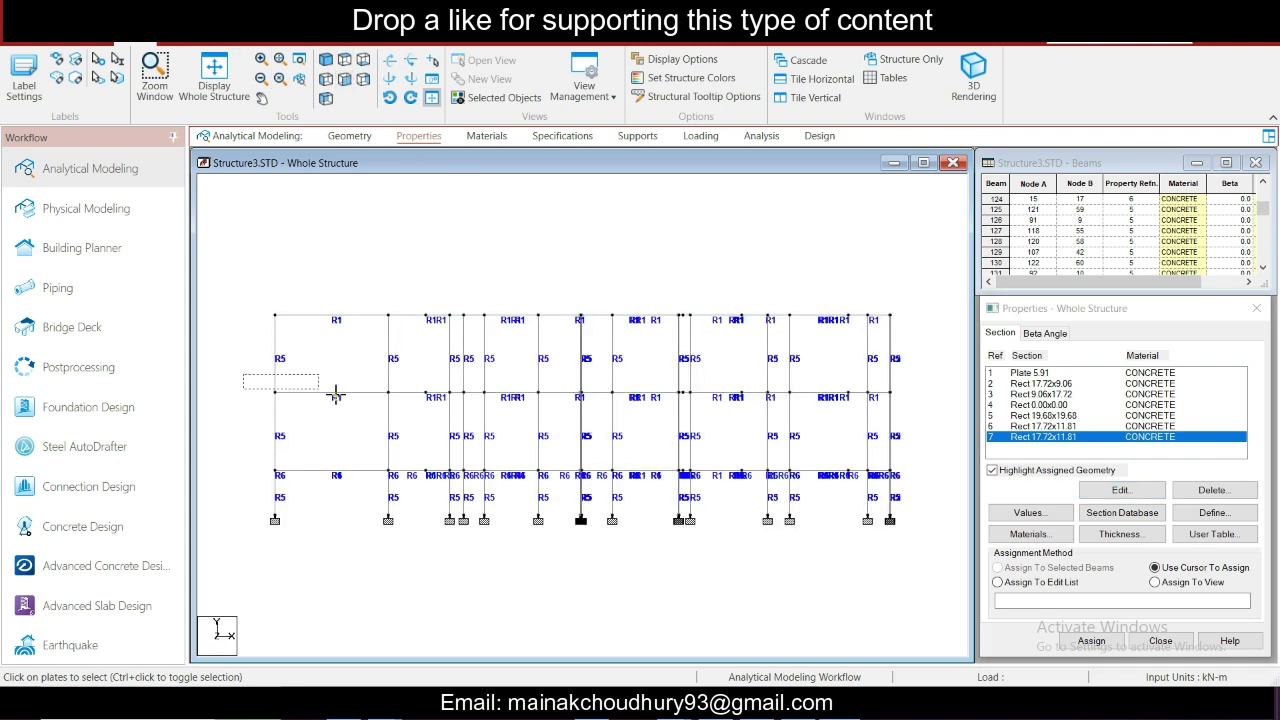
drag(336, 395, 905, 420)
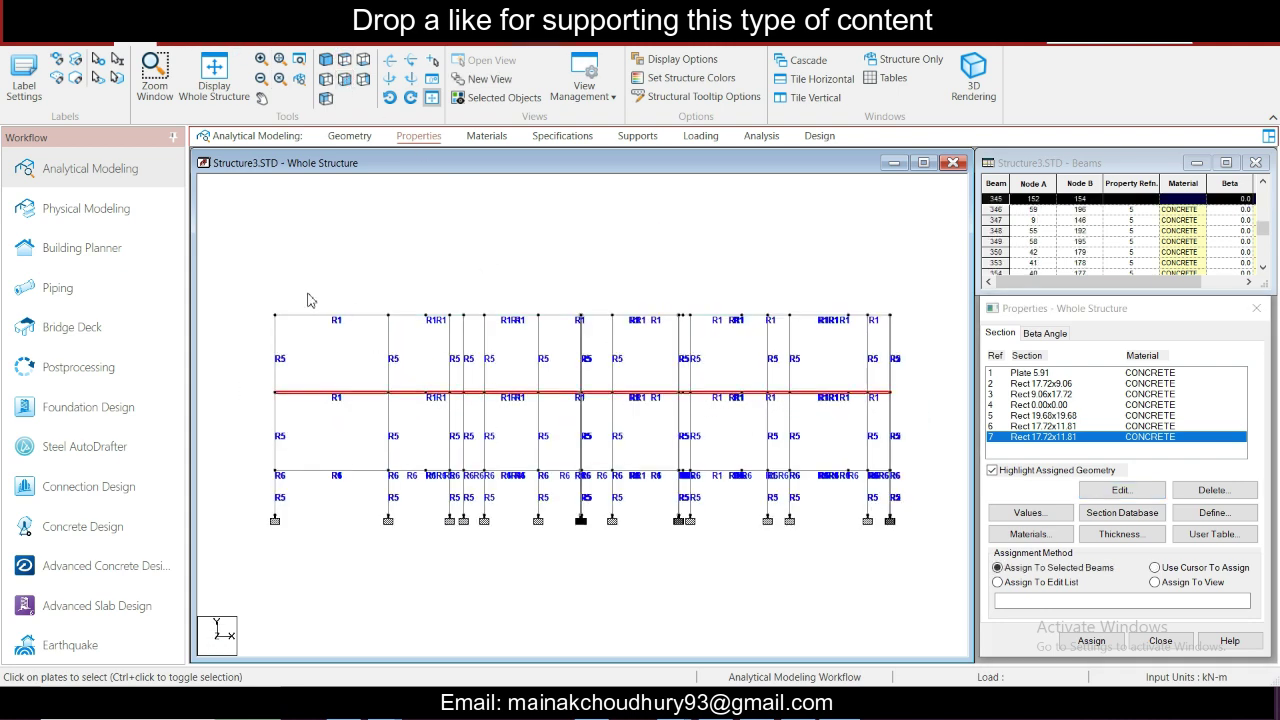
ctrl+drag(246, 280, 928, 340)
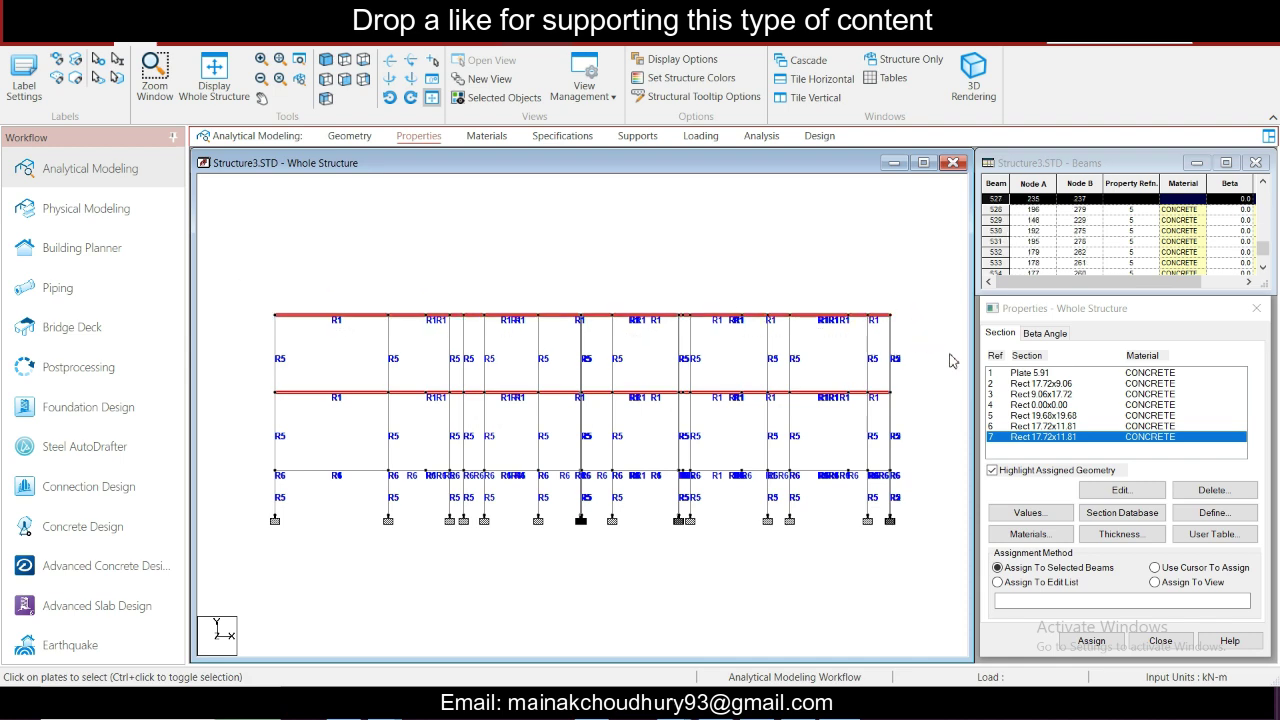
click(1102, 646)
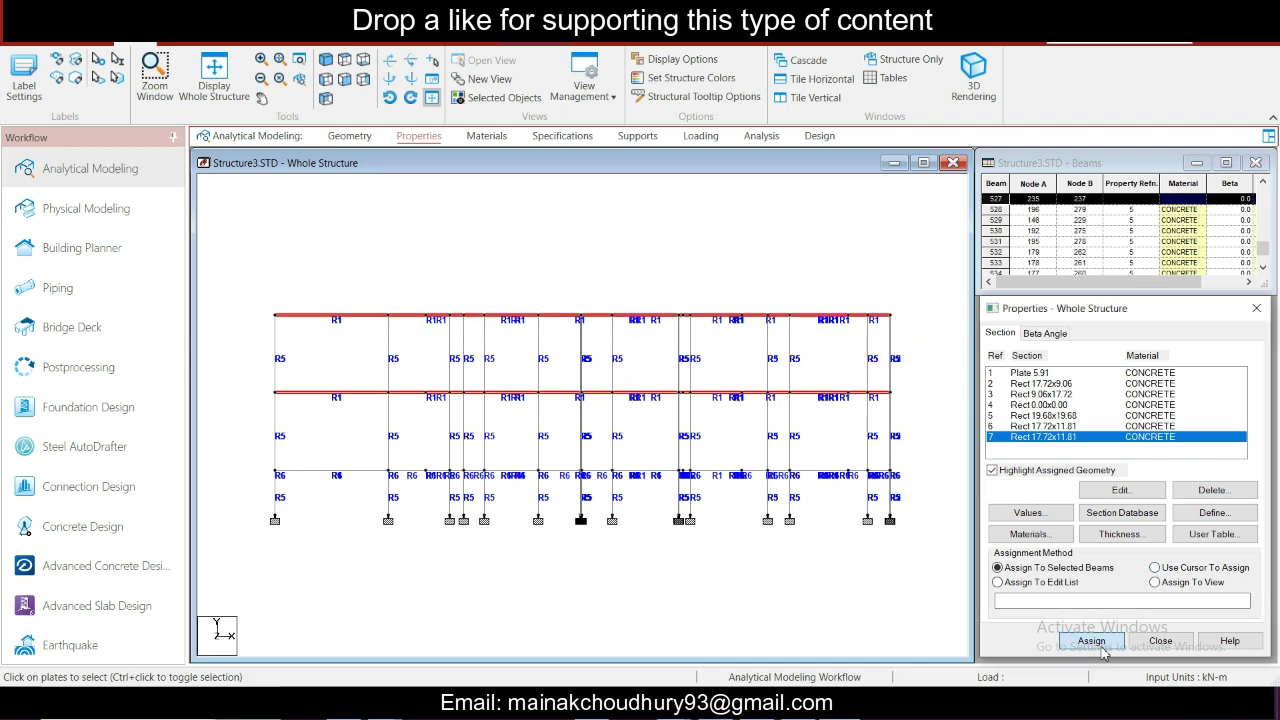
click(1102, 646)
click(1152, 527)
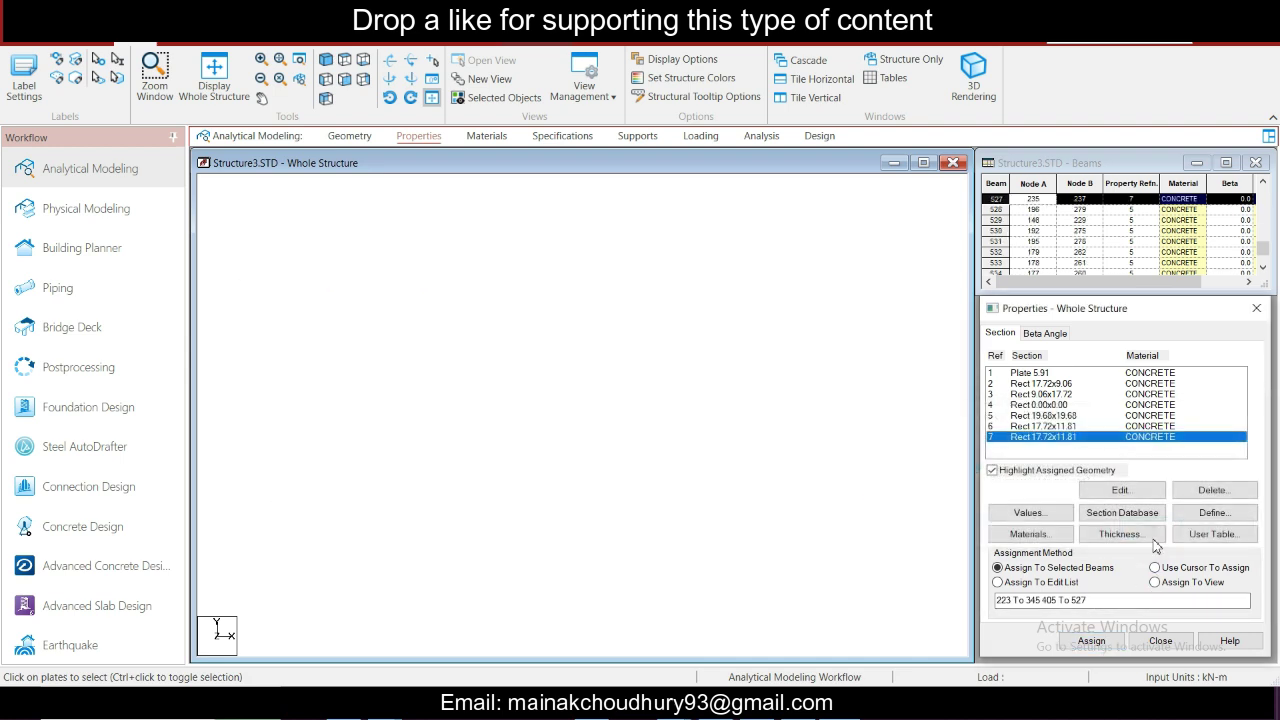
click(960, 478)
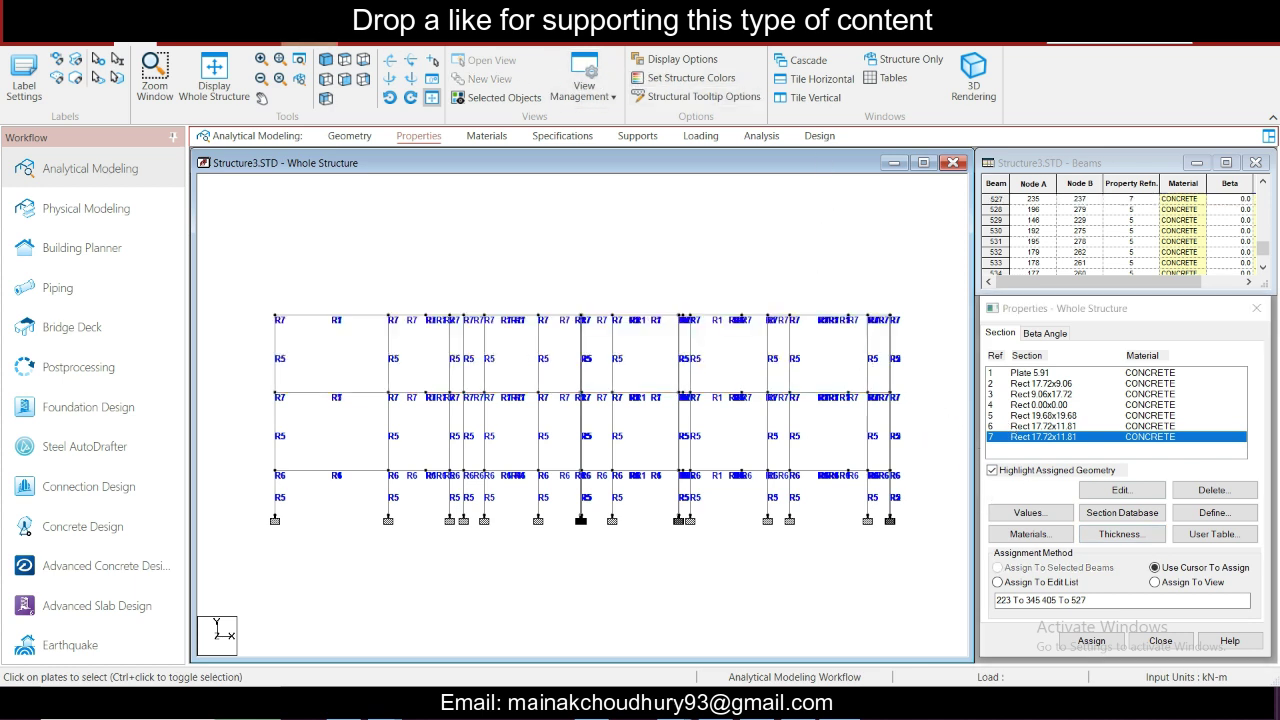
Step: Open a maximised 3D rendering of the structure and inspect the assigned member sections and plates
click(973, 70)
drag(858, 333, 681, 217)
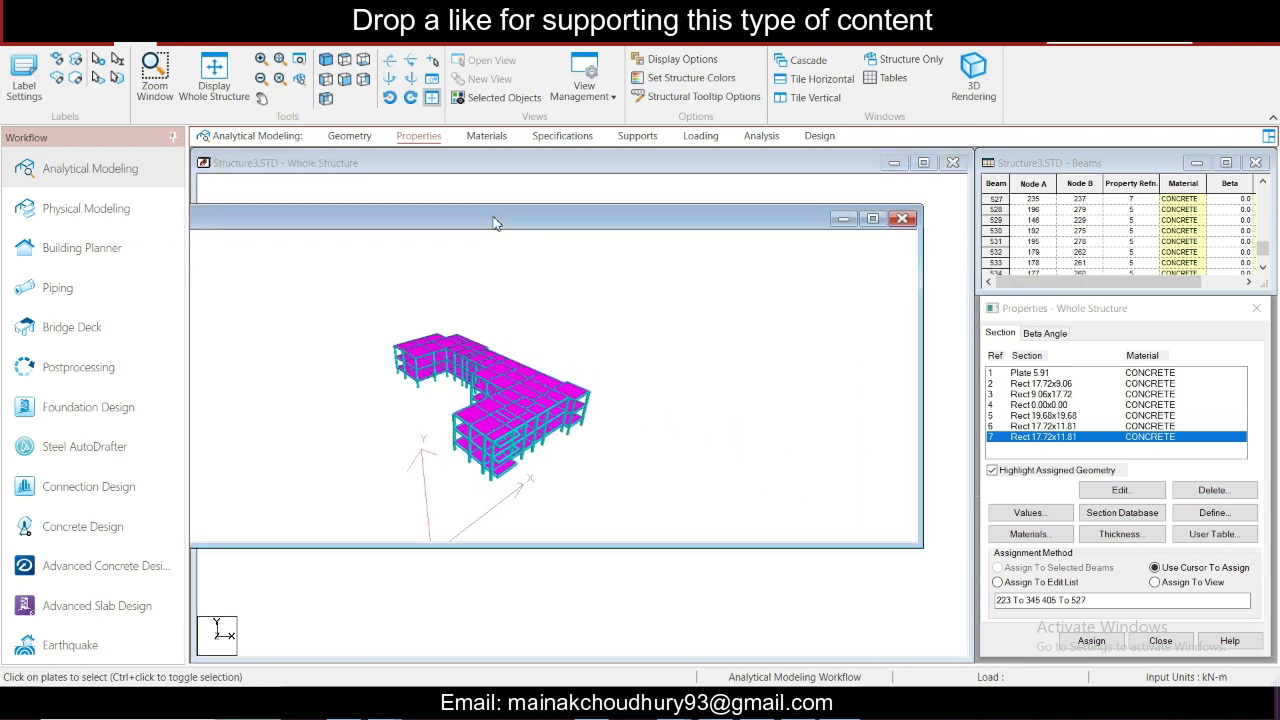
click(864, 221)
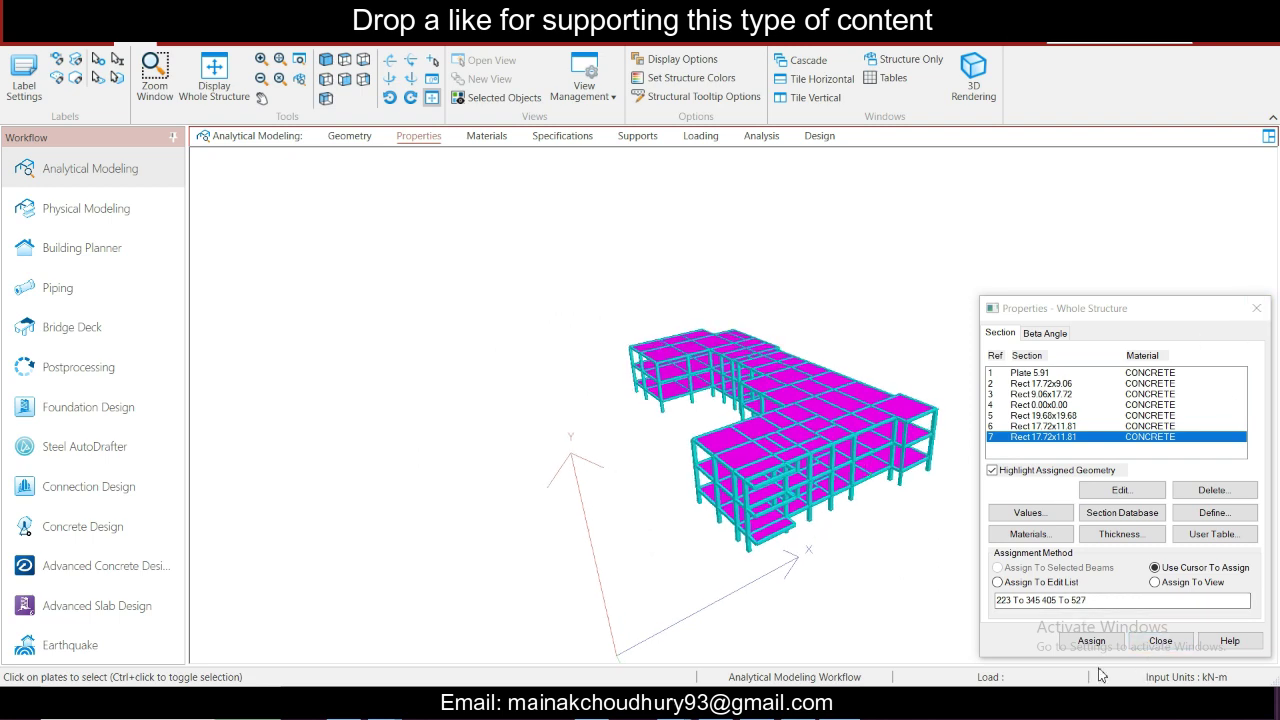
middle_drag(888, 585, 860, 592)
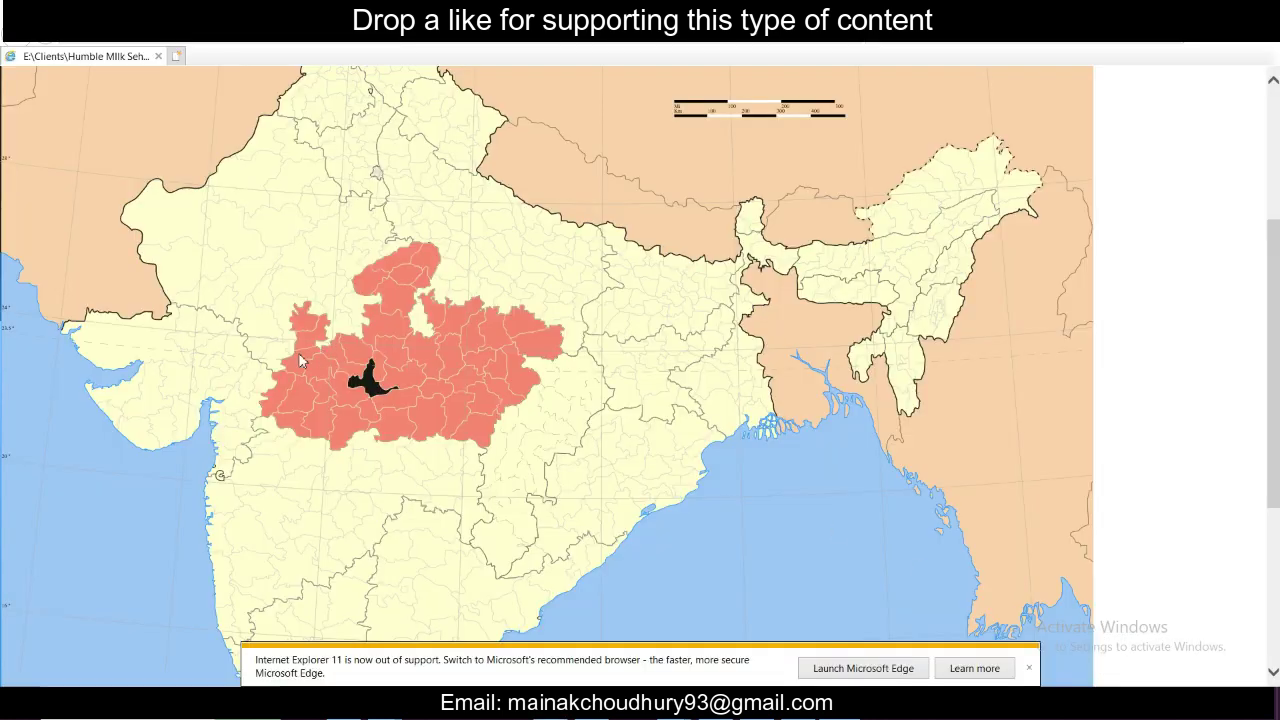
Step: Compare the black district on the India location map in Internet Explorer with the seismic zone map in 1893-Part 1-2016.pdf
scroll(403, 479, up, 2)
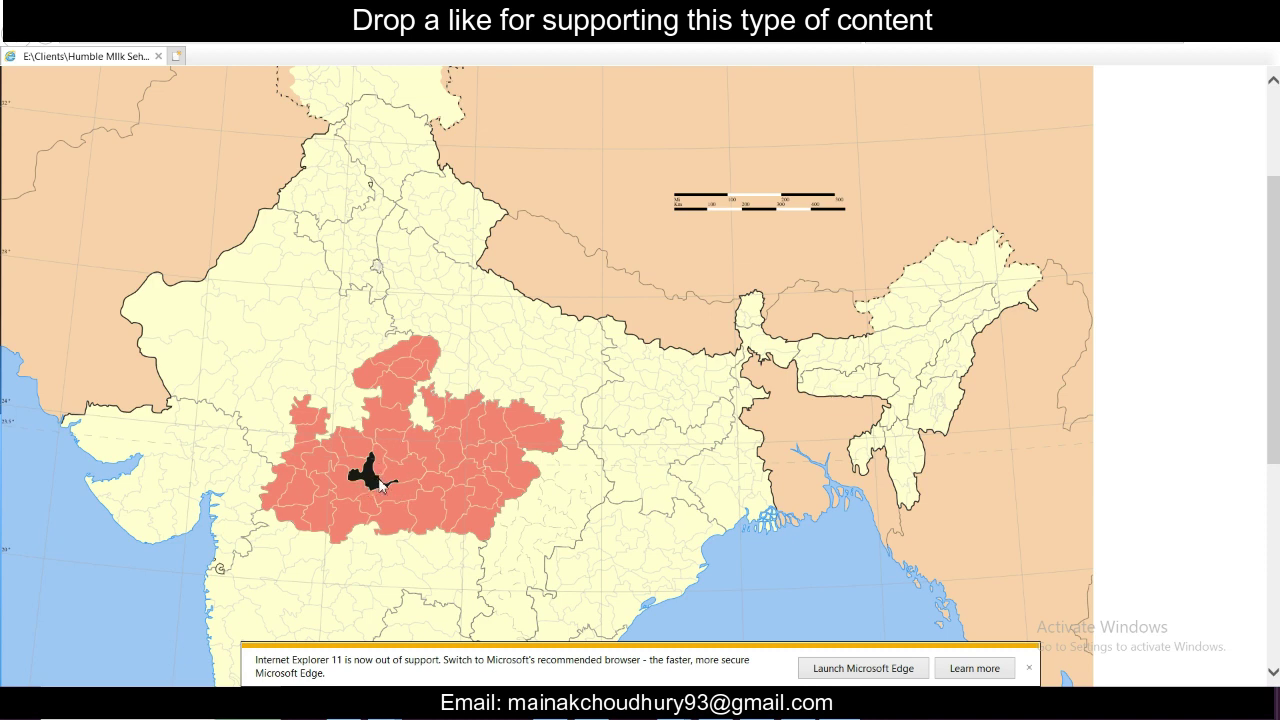
scroll(381, 485, down, 2)
click(360, 708)
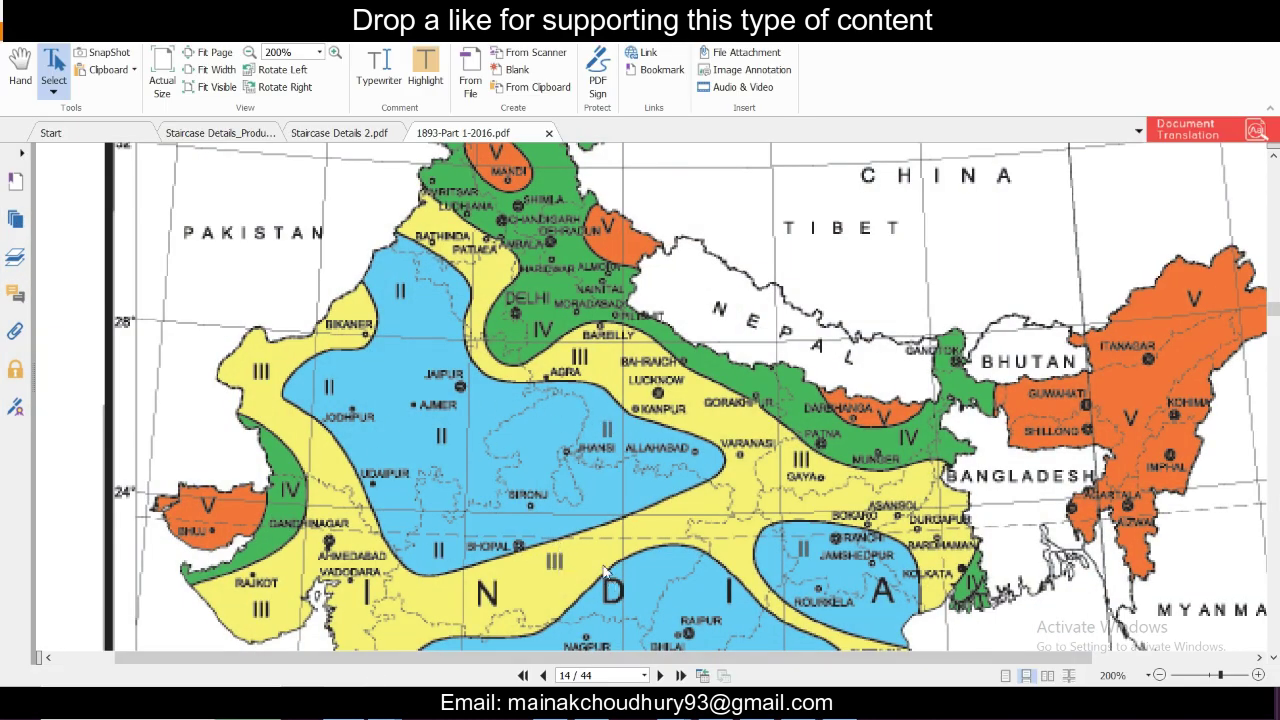
scroll(598, 506, down, 1)
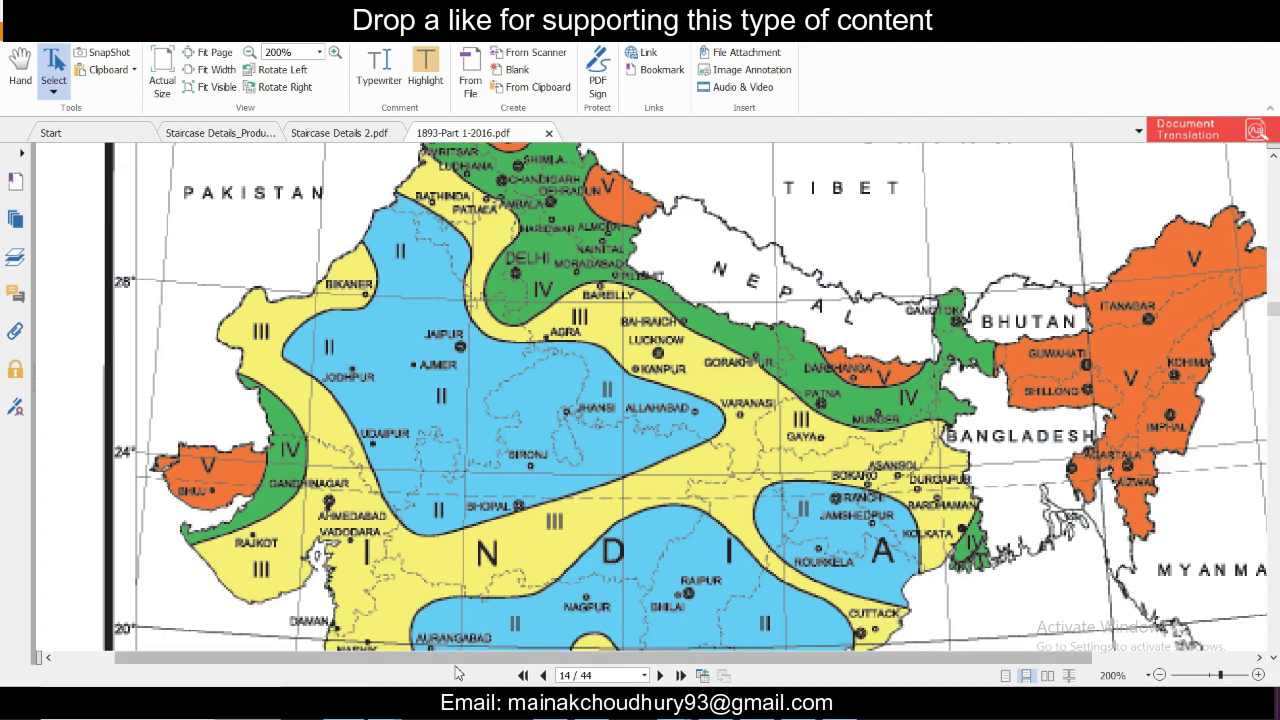
click(395, 710)
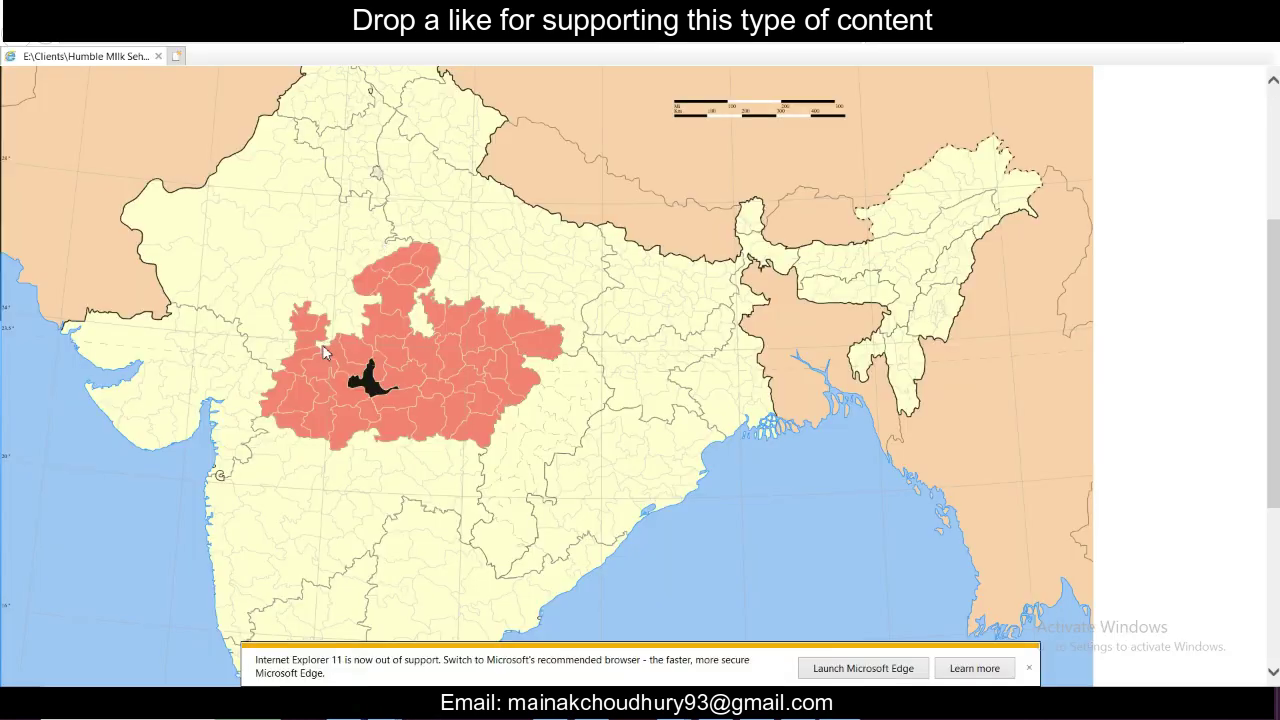
ctrl+scroll(323, 351, up, 5)
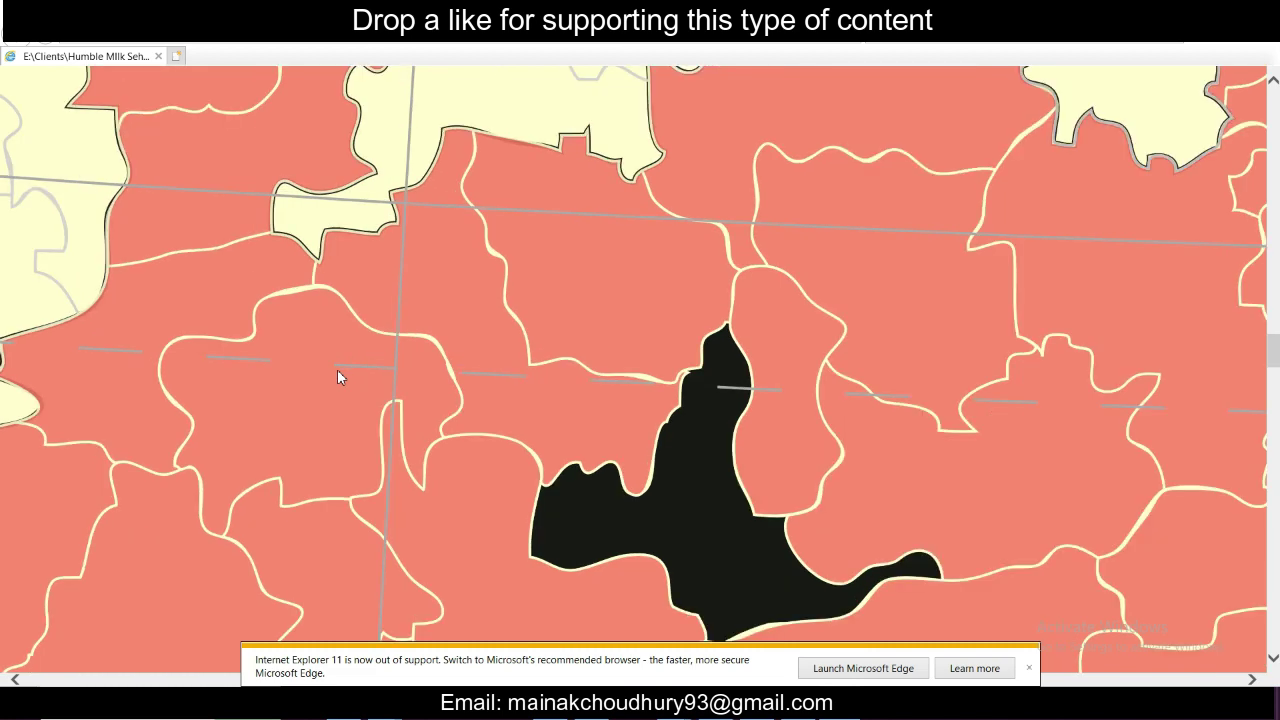
ctrl+scroll(340, 360, down, 3)
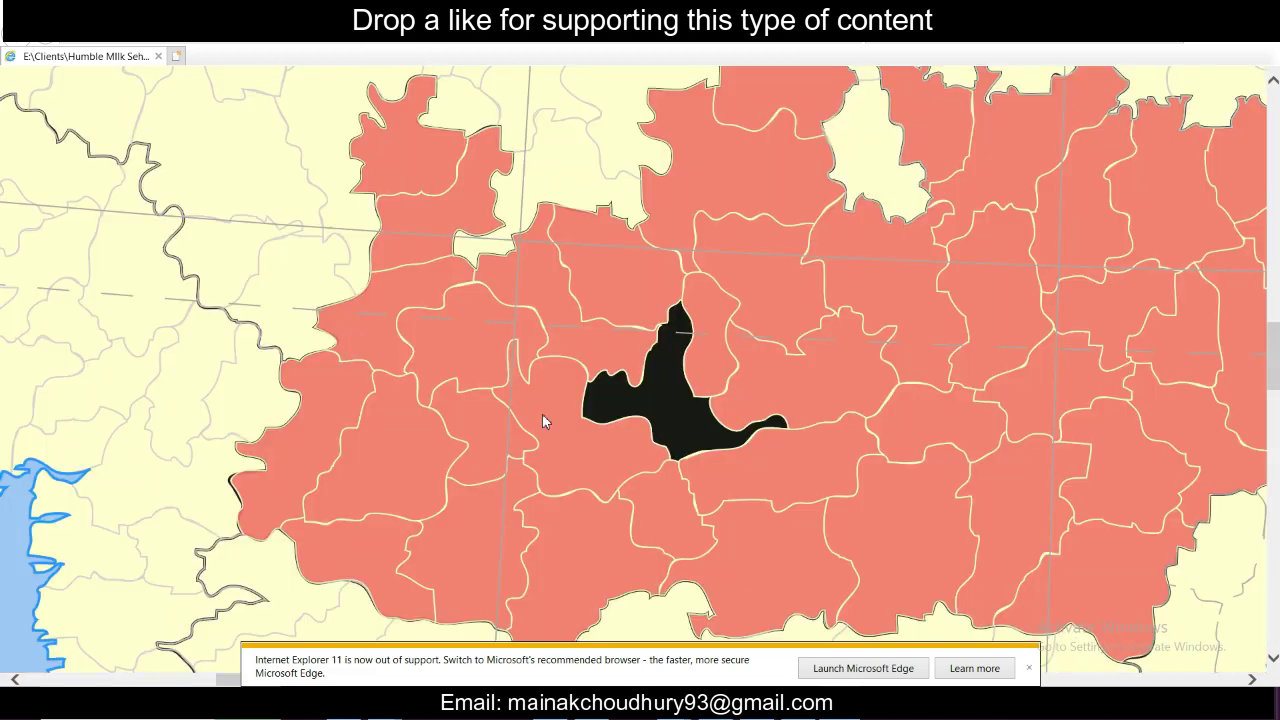
Step: Switch to the design notes in Notepad and complete the Sehore, MP seismic zone entry with Zone 3
key(alt+Tab)
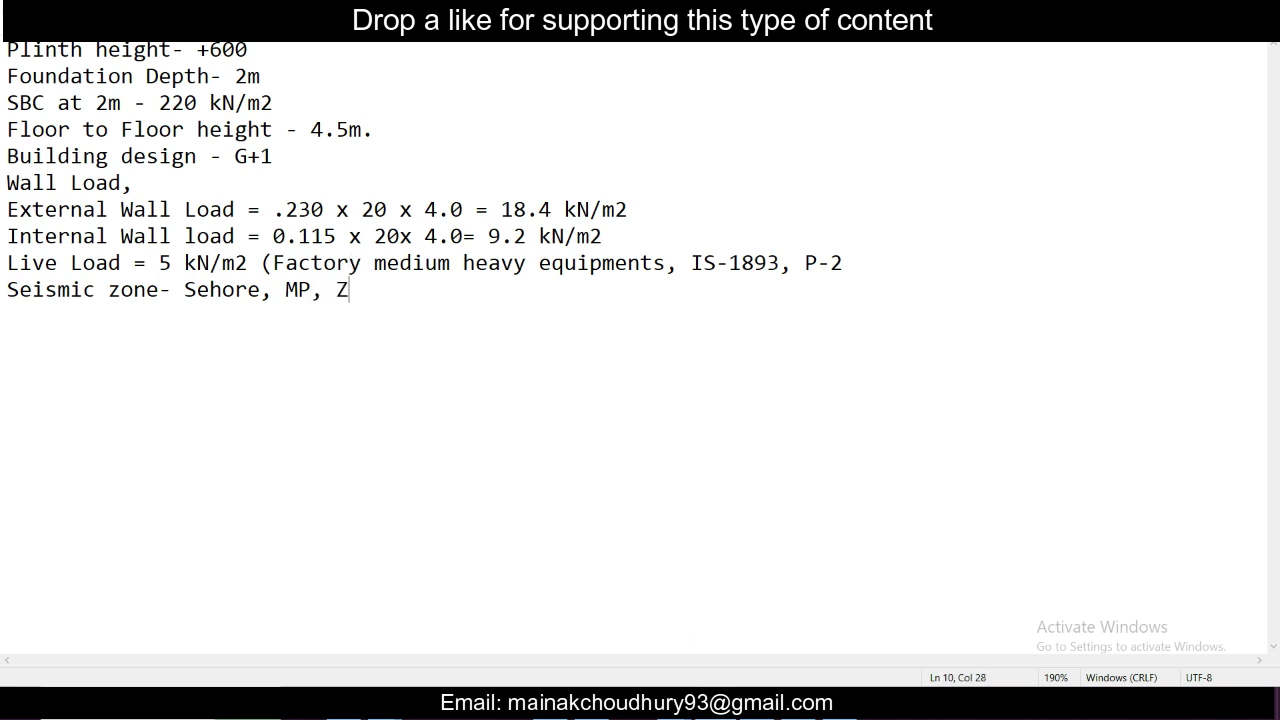
text(ne 3)
Step: Review the external and internal wall load calculations in the notes, checking thickness, height and resulting load
drag(274, 210, 388, 210)
click(300, 214)
click(487, 209)
drag(504, 210, 618, 204)
click(620, 203)
click(449, 233)
click(286, 236)
drag(286, 236, 323, 236)
click(500, 236)
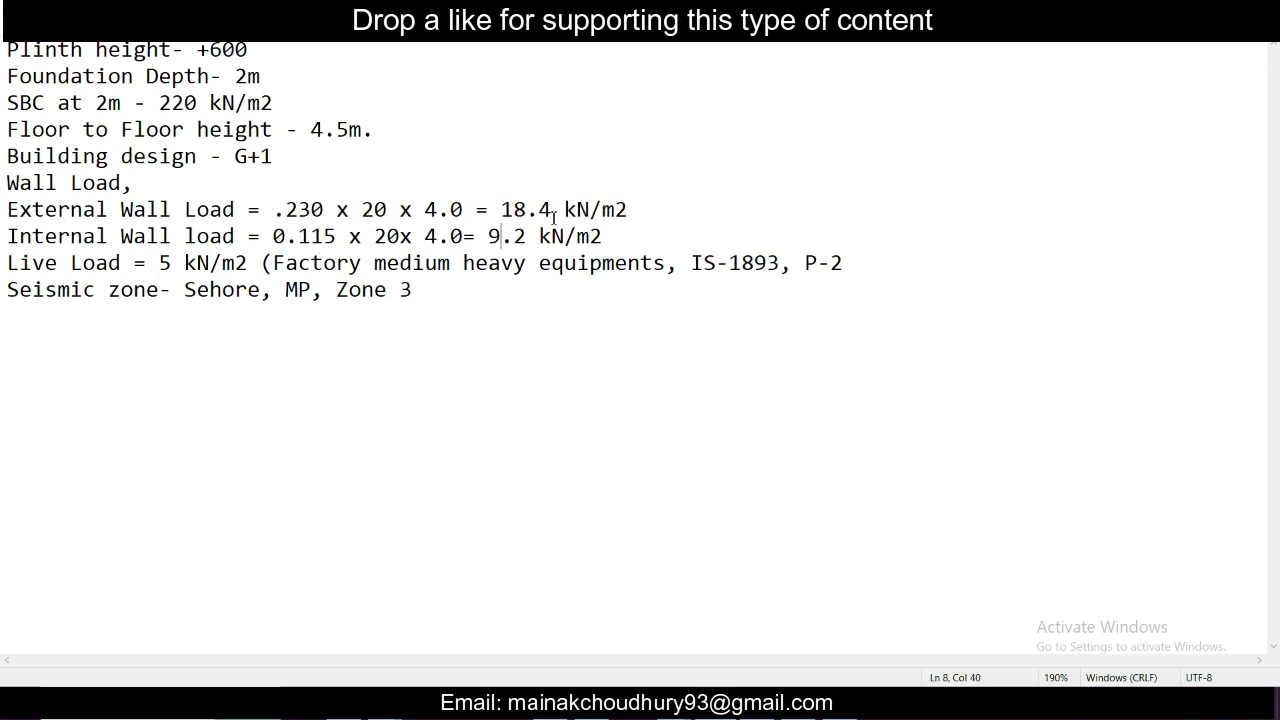
drag(488, 236, 444, 236)
click(538, 236)
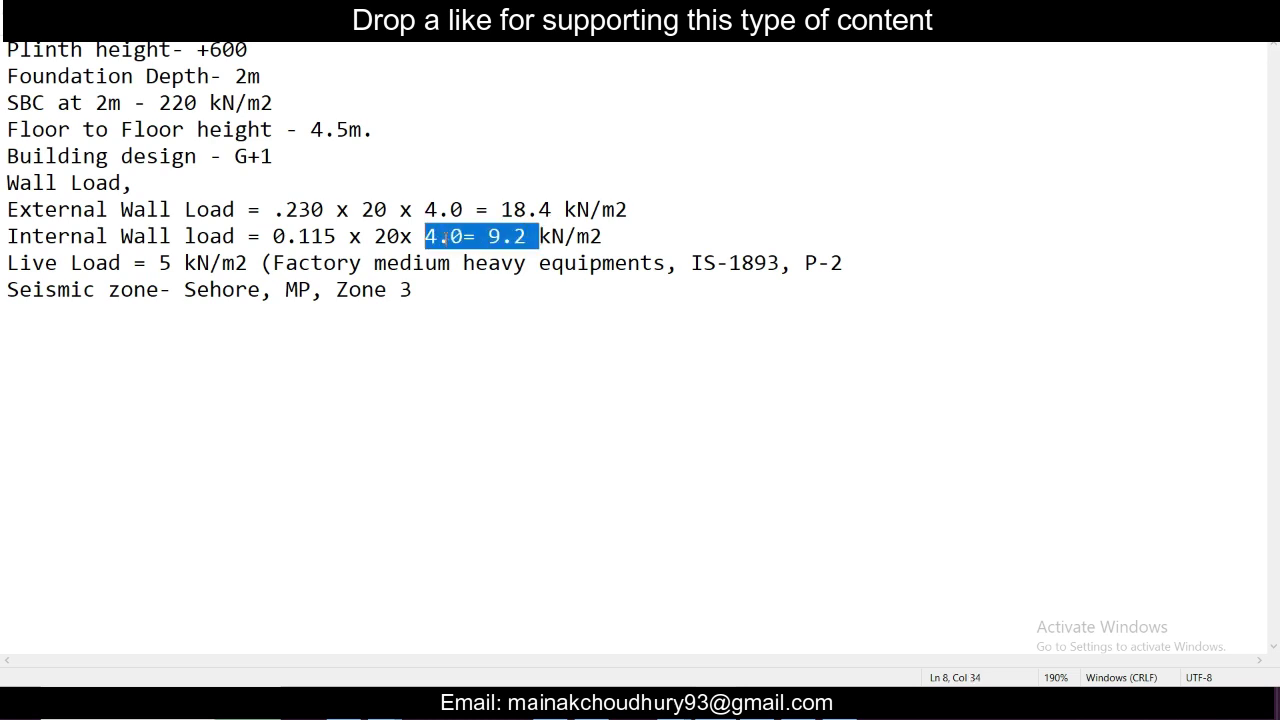
Step: Add a line labelled Parapet Wall Load below the internal wall load in the notes
click(442, 236)
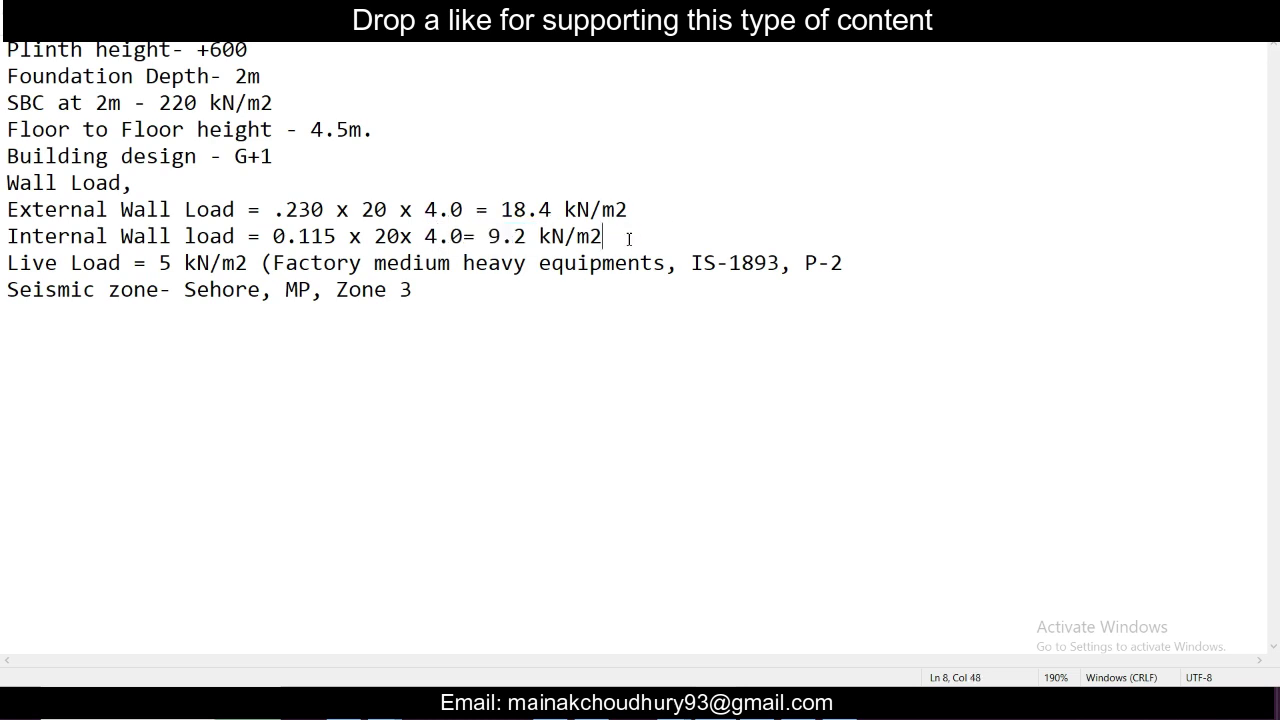
key(Return)
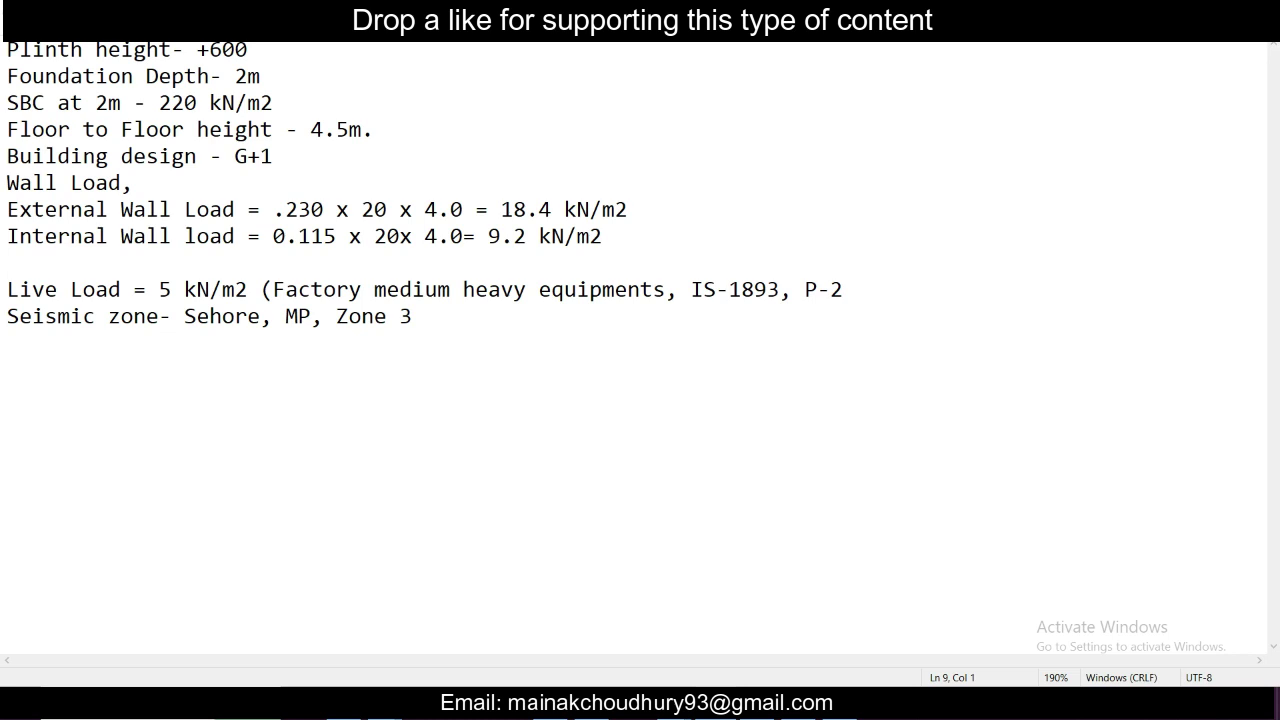
text(Parapet Wall)
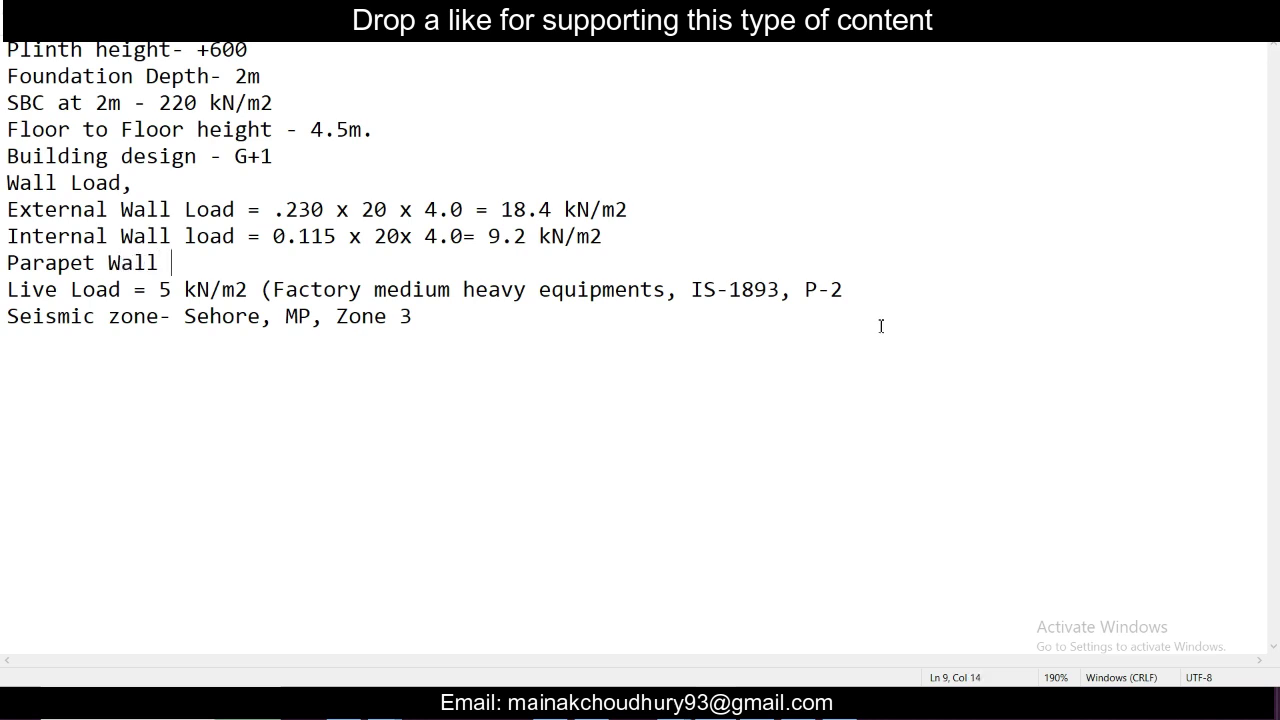
text( LOad)
key(BackSpace)
key(BackSpace)
key(BackSpace)
text(oad)
Step: Copy the external wall load calculation, .230 x 20 x 4.0 = 18.4 kN/m2, onto the Parapet Wall Load line
drag(465, 210, 278, 217)
drag(677, 220, 276, 215)
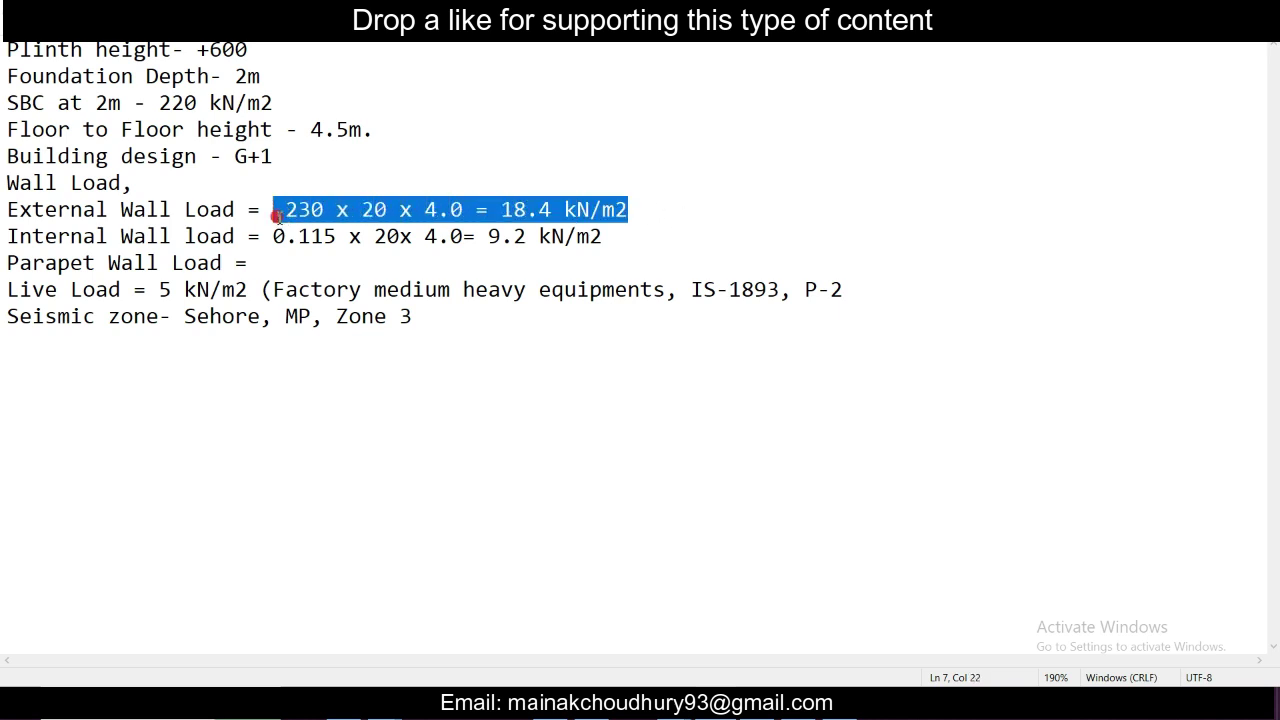
click(297, 270)
text(.230 x 20 x 4.0 = 18.4 kN/m2)
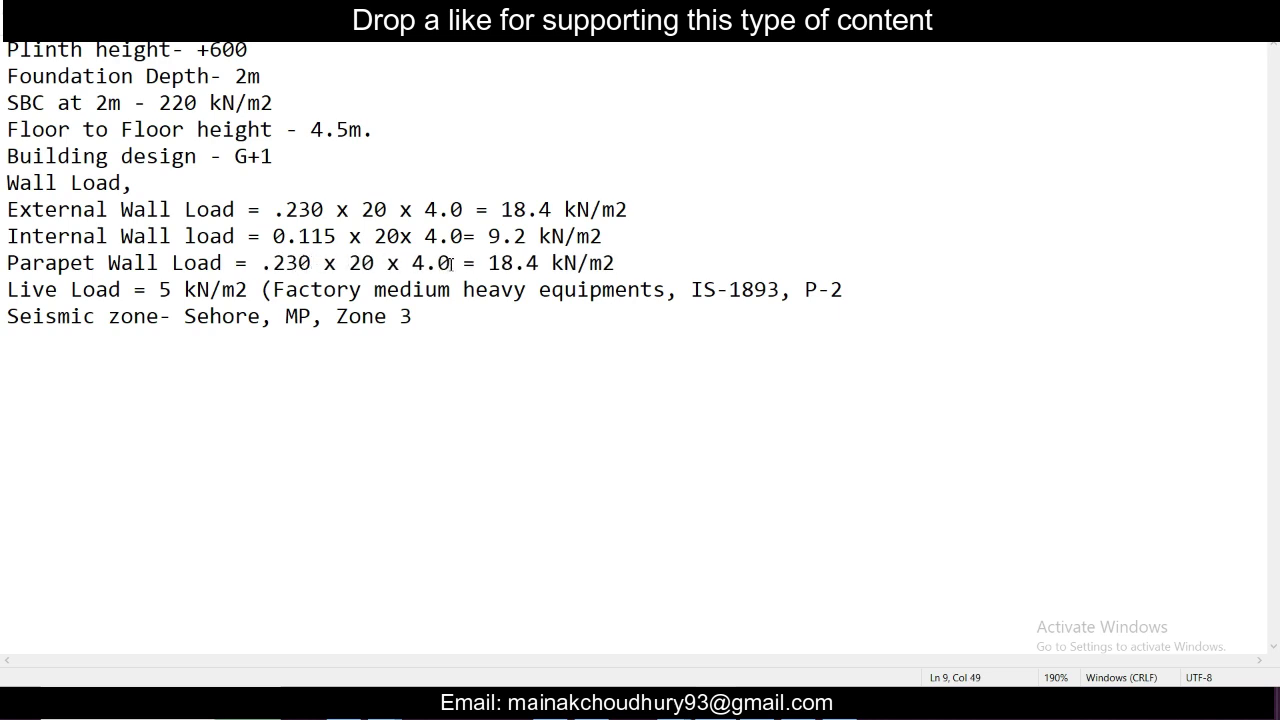
Step: Set the wall height in the parapet calculation to 1 and its result to 4.6 kN/m2
drag(451, 264, 413, 264)
text(1)
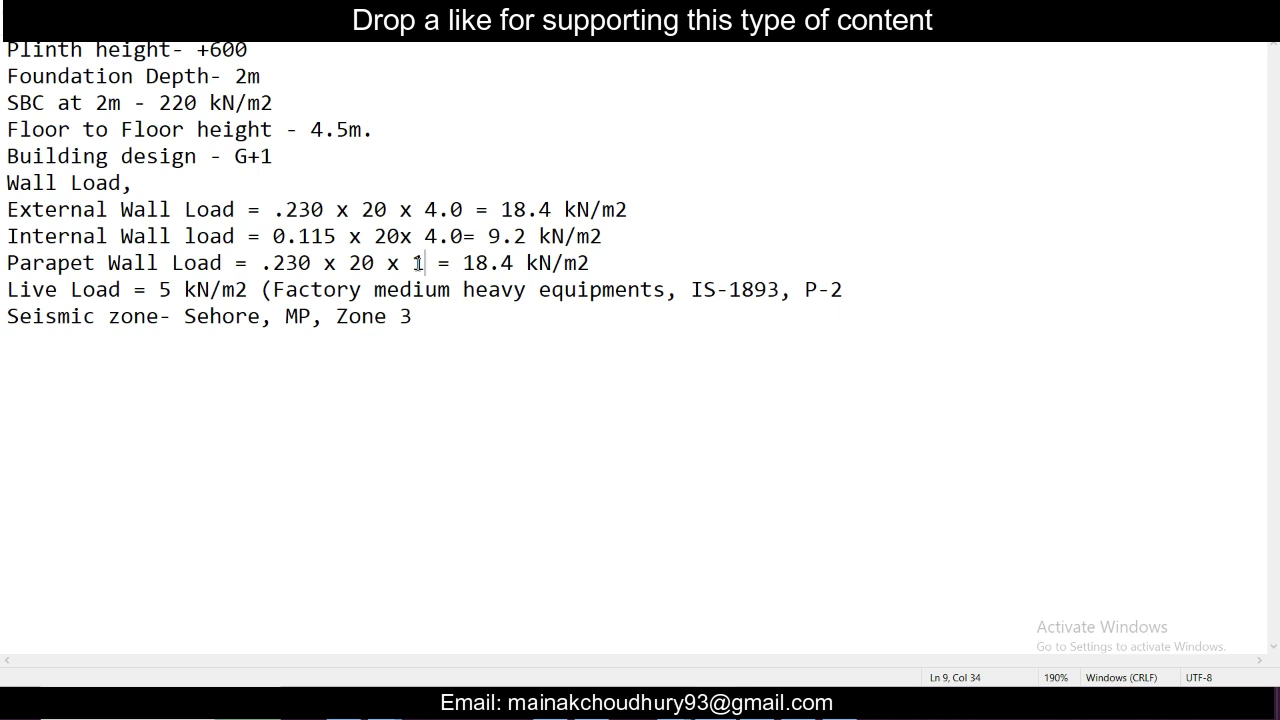
drag(511, 262, 462, 263)
text(4.6)
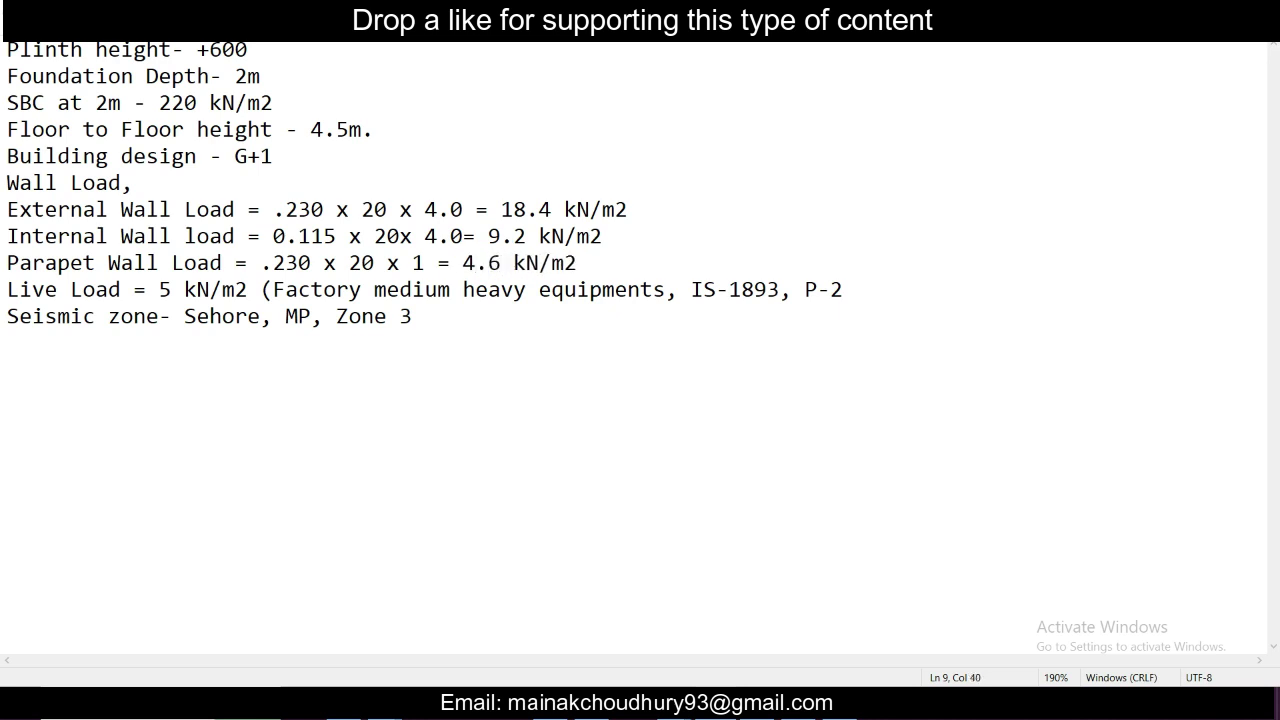
Step: Review the parapet wall load, live load and seismic zone entries in the notes
click(597, 177)
click(550, 290)
click(134, 290)
drag(157, 289, 210, 290)
click(340, 290)
click(234, 248)
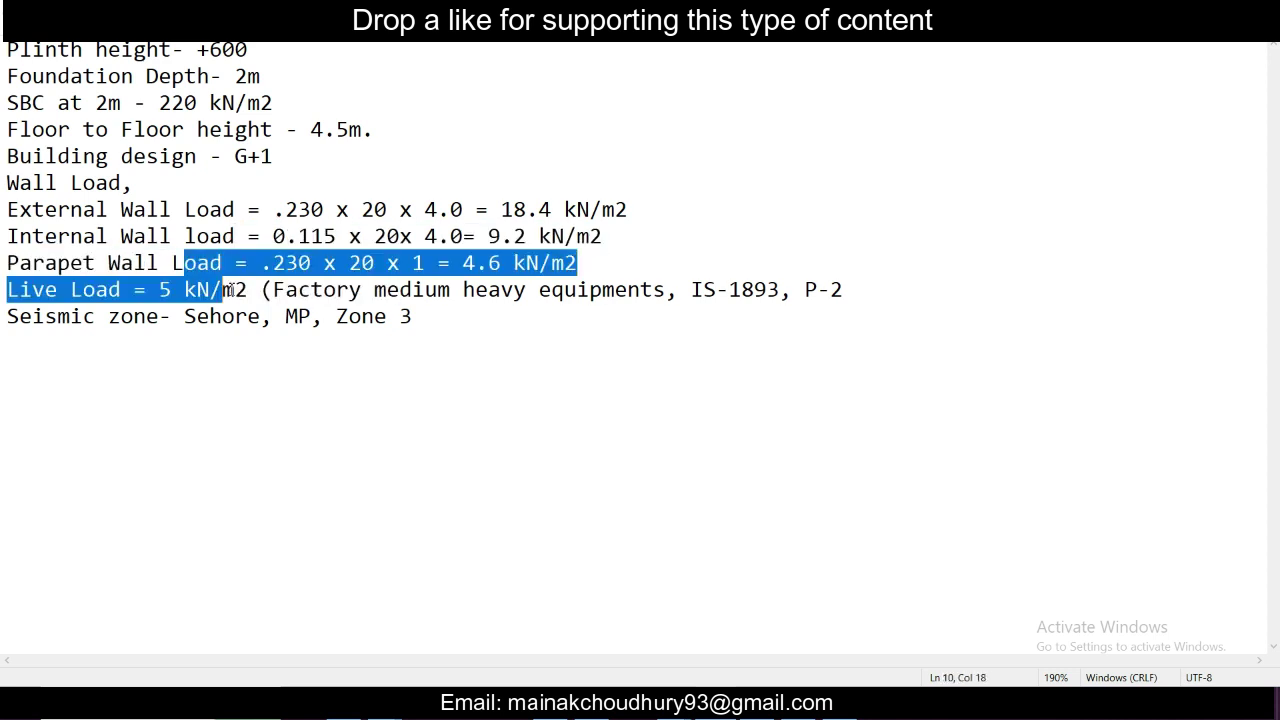
click(276, 316)
click(197, 316)
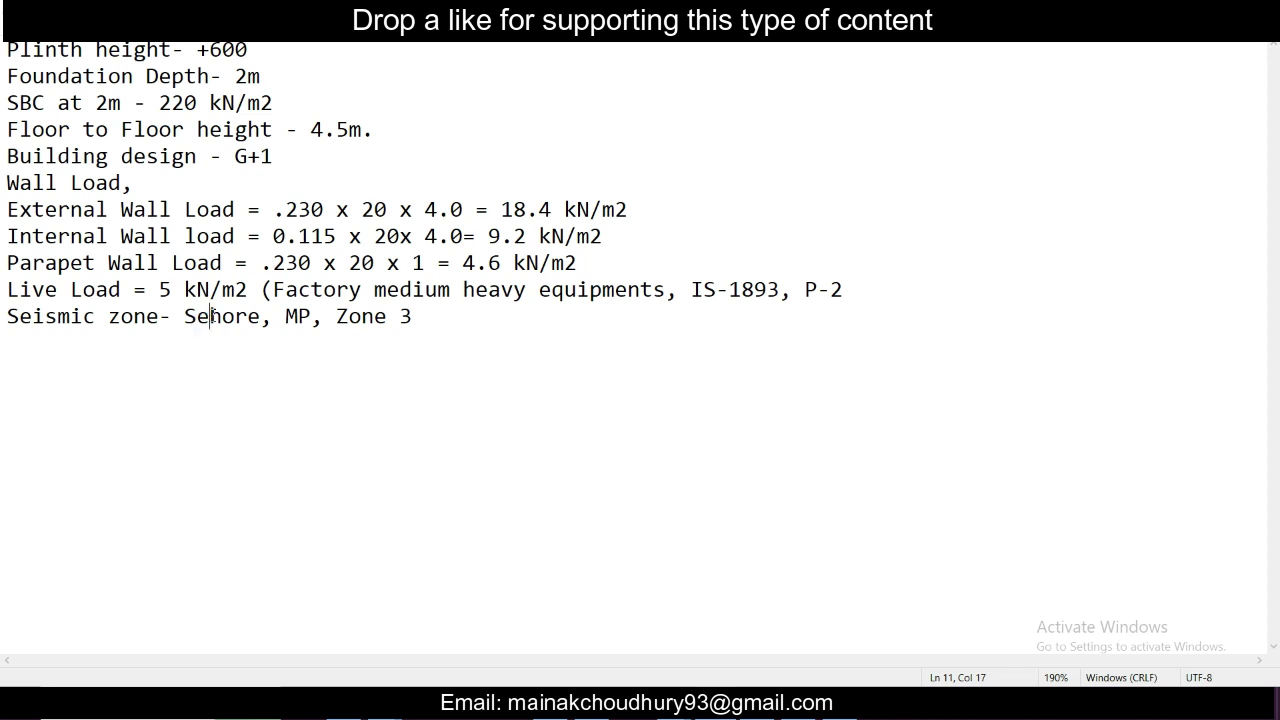
Step: Insert a blank line between the Wall Load heading and the external wall load entry
click(203, 228)
key(Return)
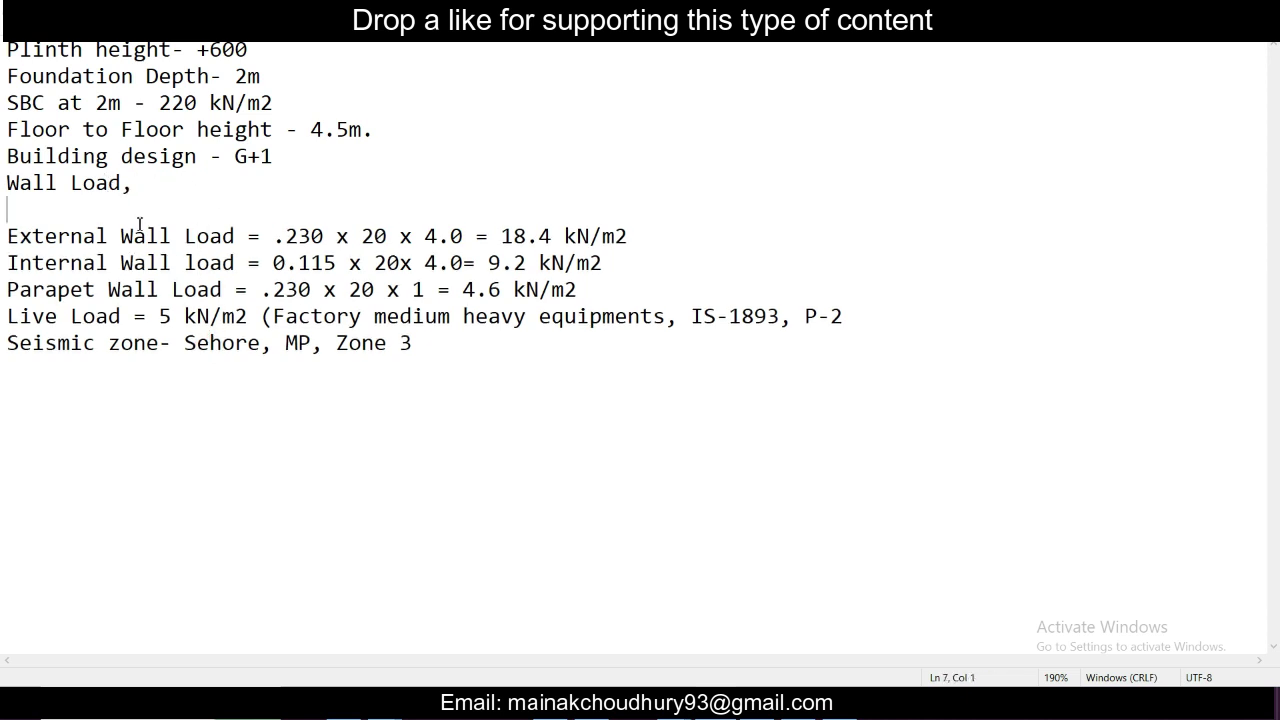
click(205, 318)
click(373, 400)
click(465, 344)
Step: Switch to STAAD.Pro, isolate the lowest-level horizontal beams in the active window, and show them in plan view
key(alt+Tab)
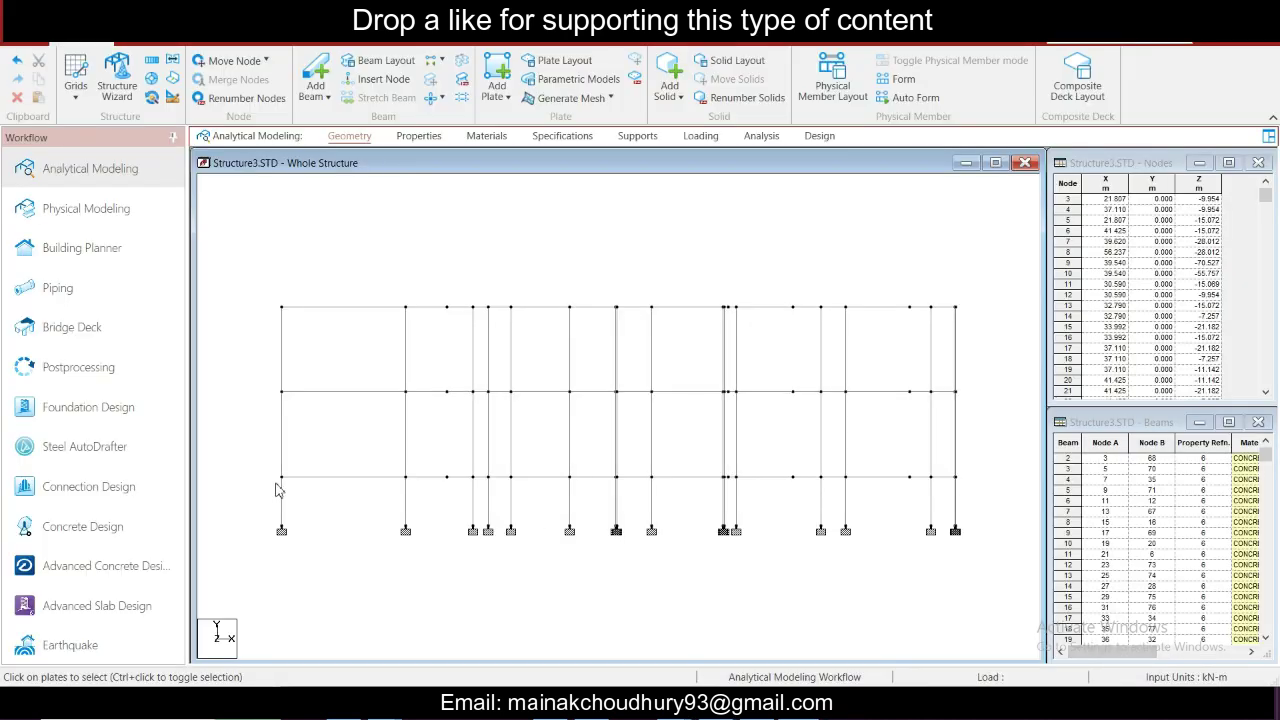
drag(233, 455, 983, 485)
right_click(866, 442)
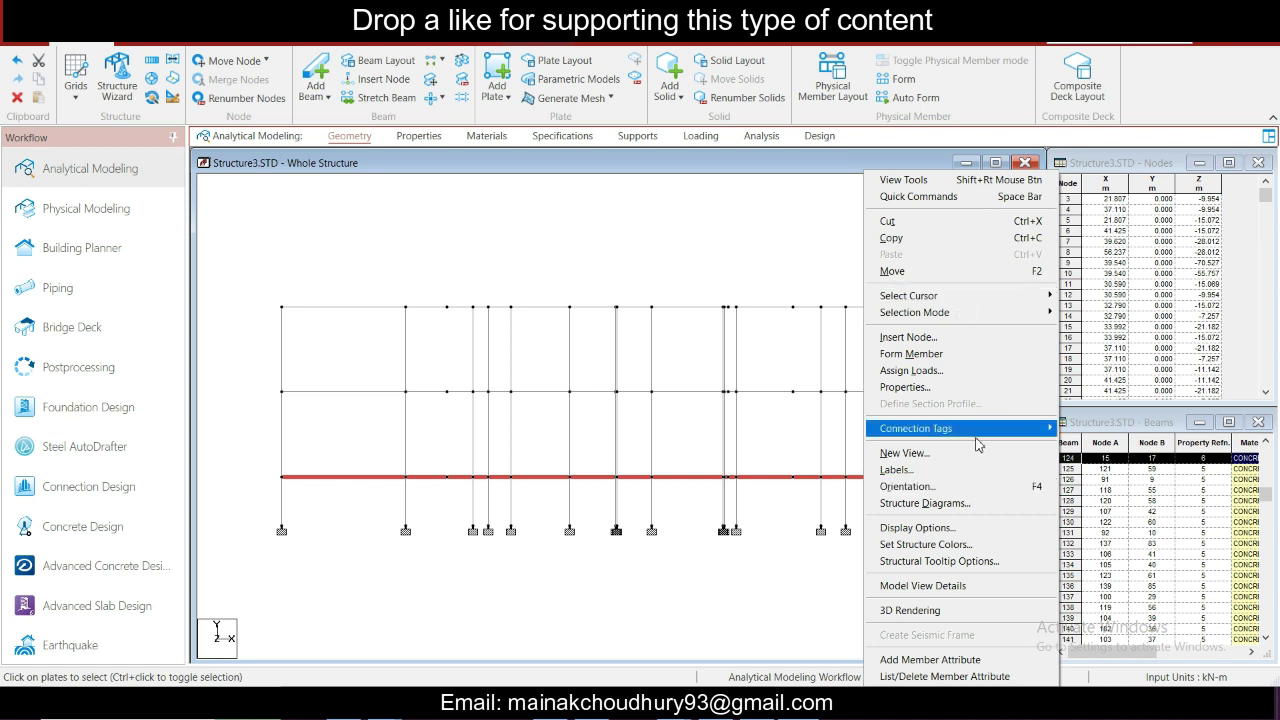
click(935, 453)
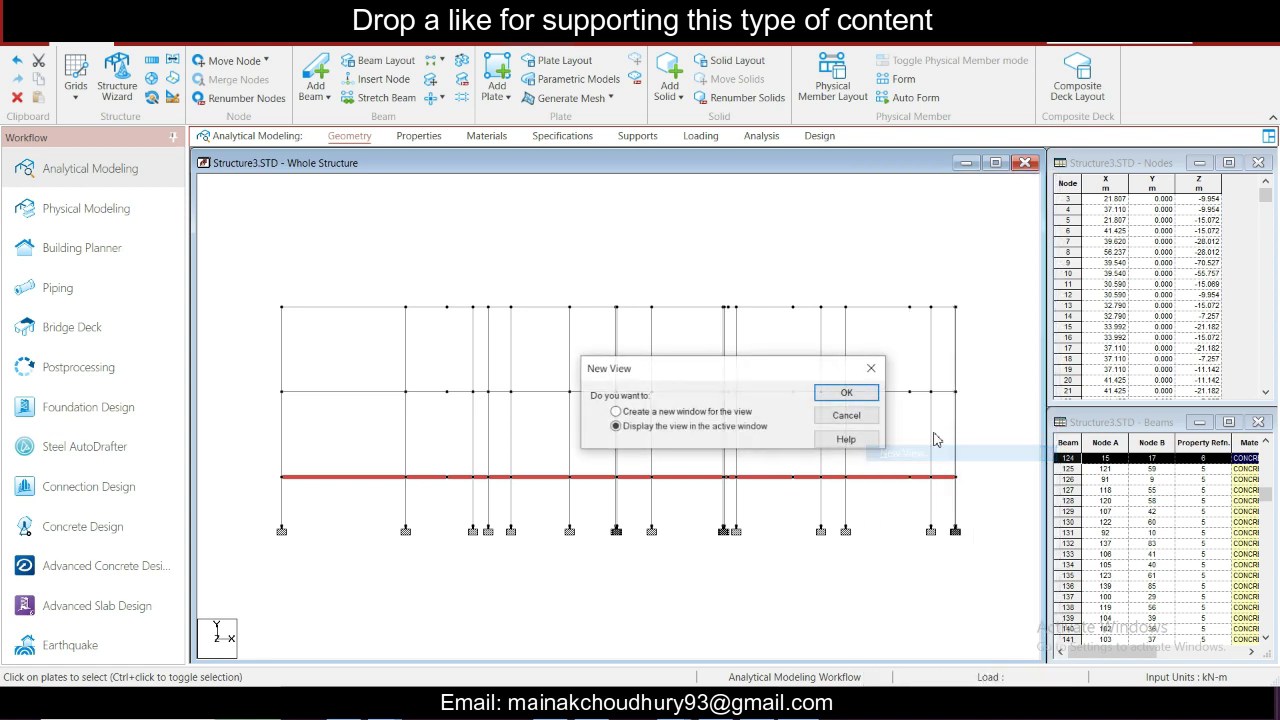
click(847, 394)
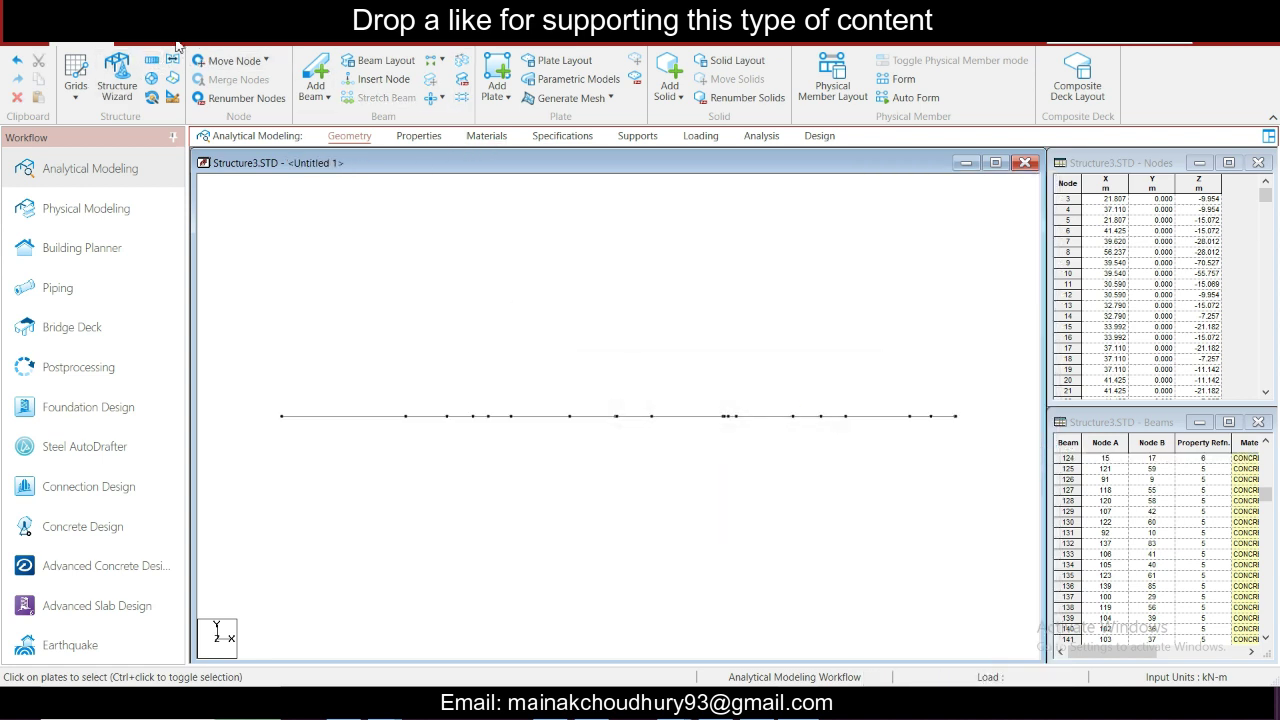
click(158, 47)
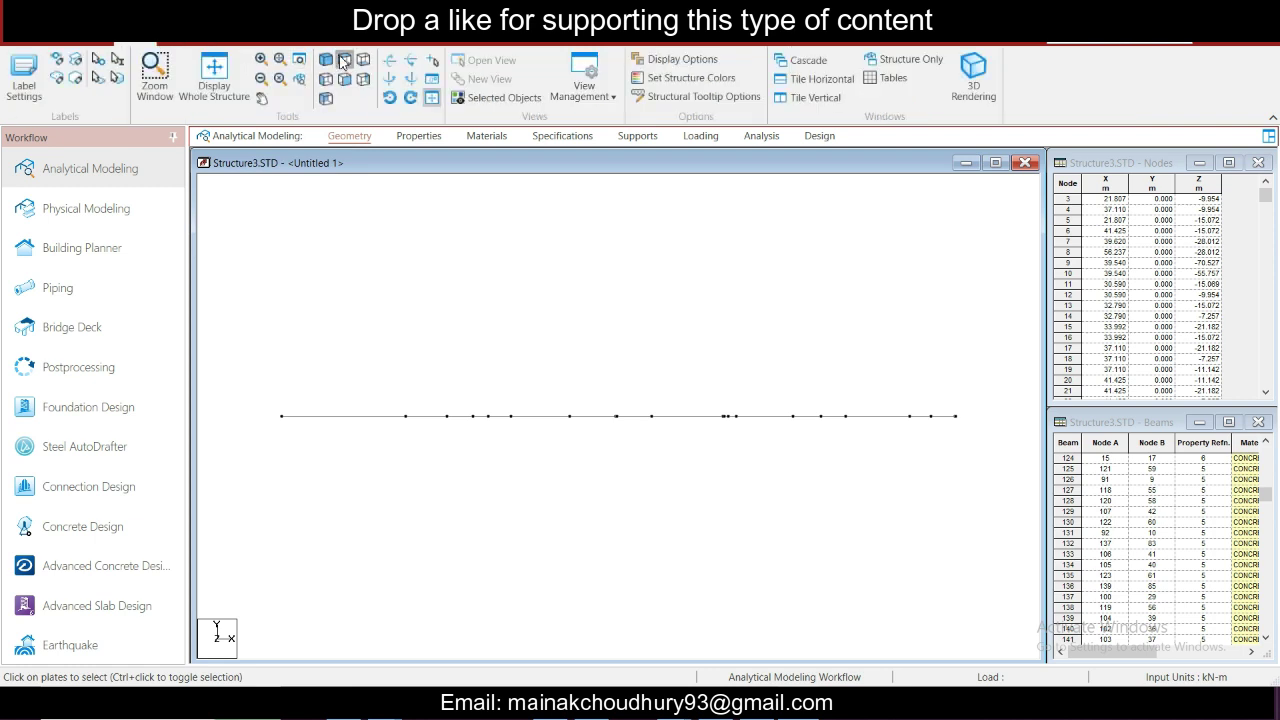
click(341, 61)
click(614, 471)
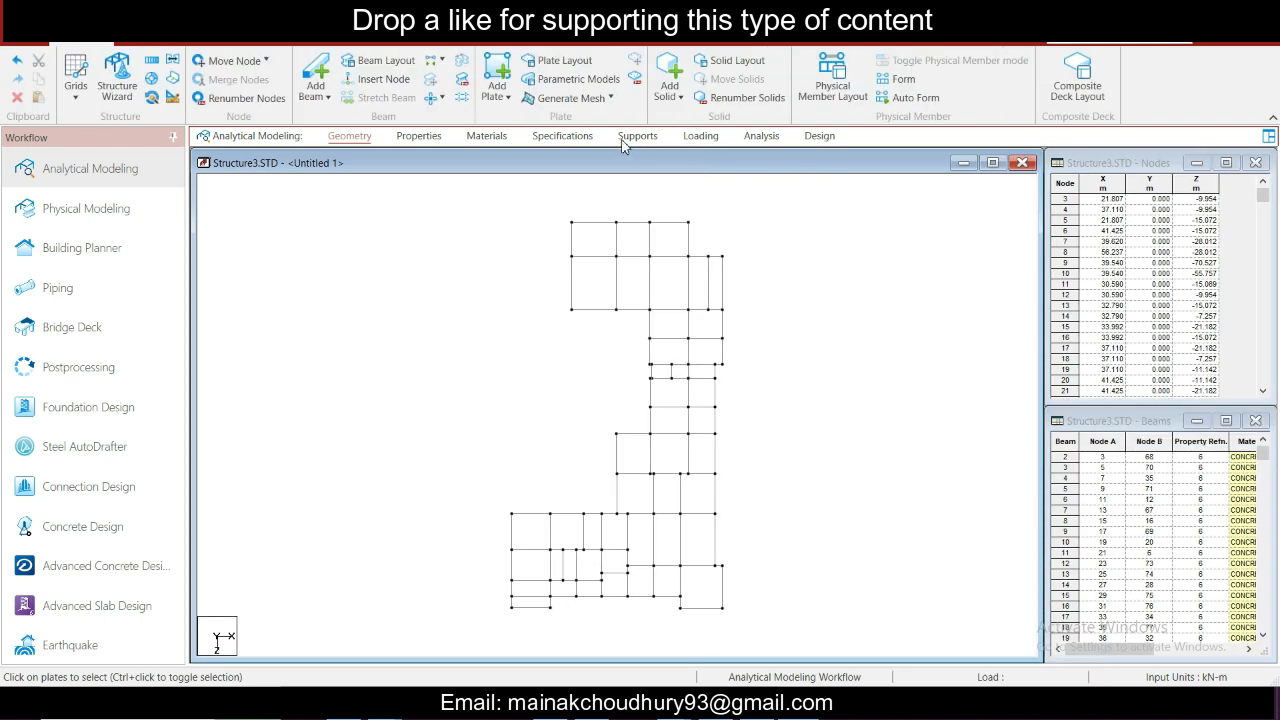
Step: Start a new seismic definition in the loading definitions and set its type to Indian:IS 1893-2016
click(700, 135)
click(990, 184)
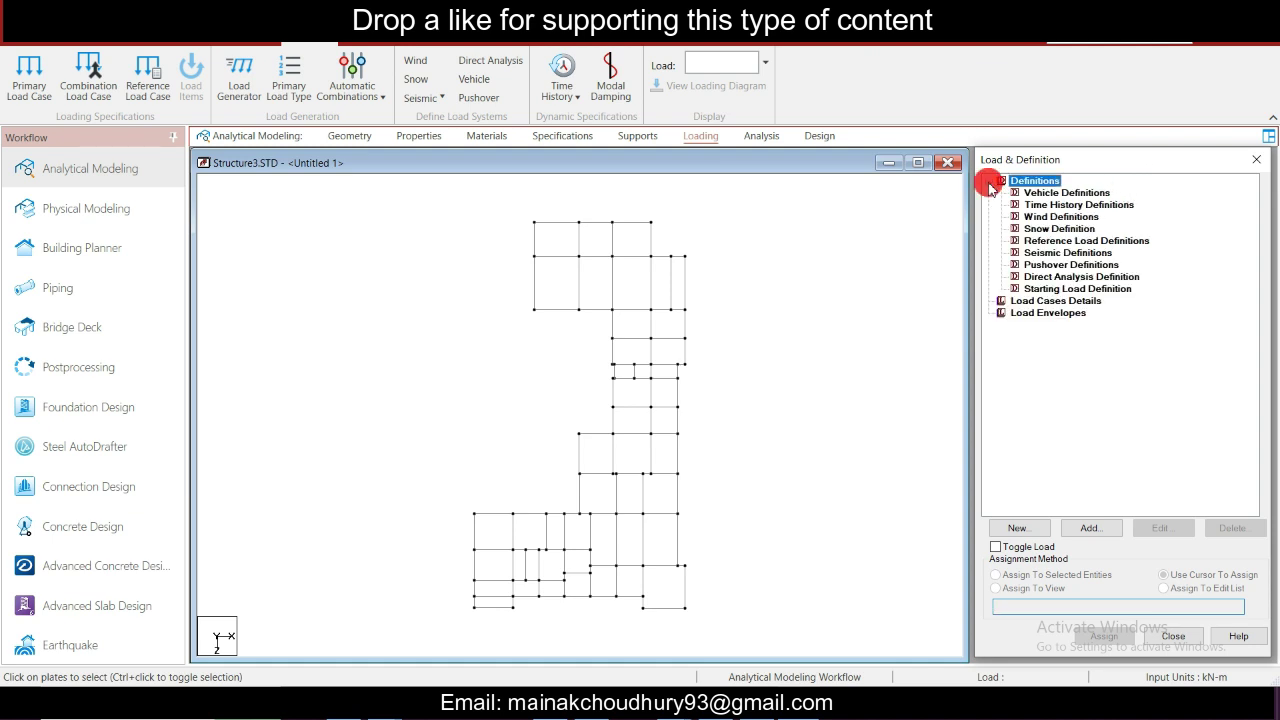
click(1058, 253)
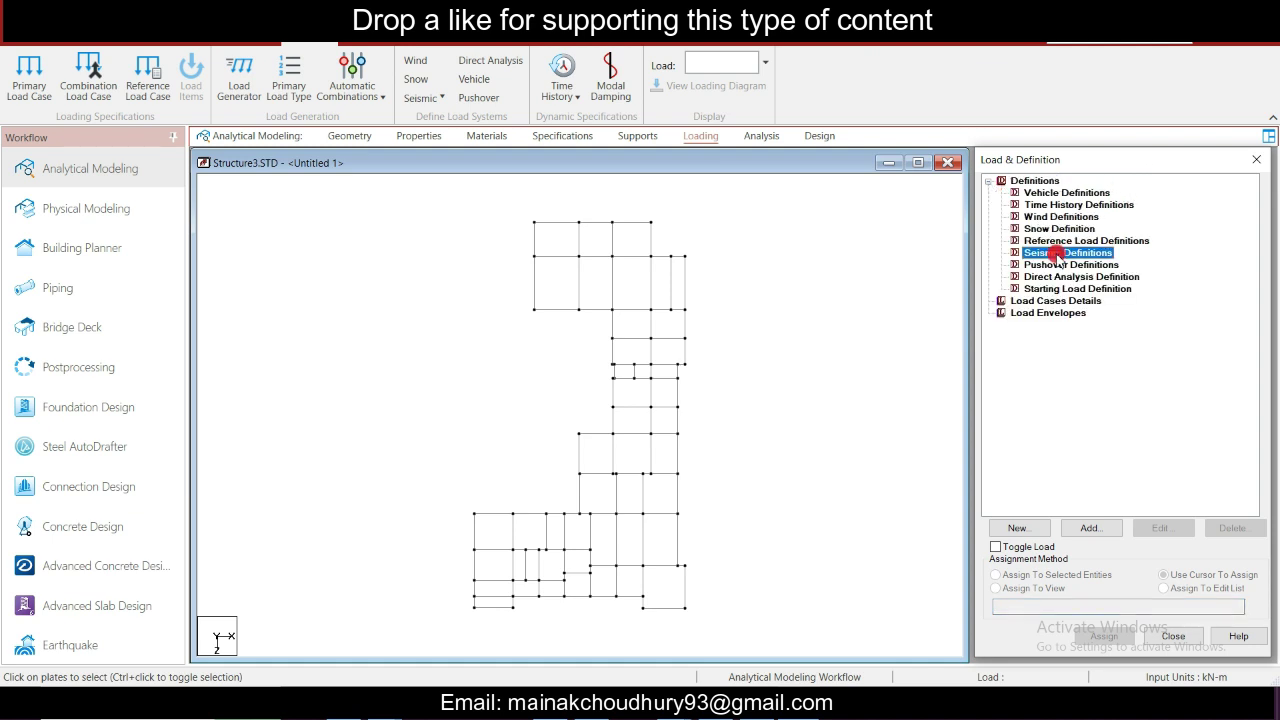
click(1090, 527)
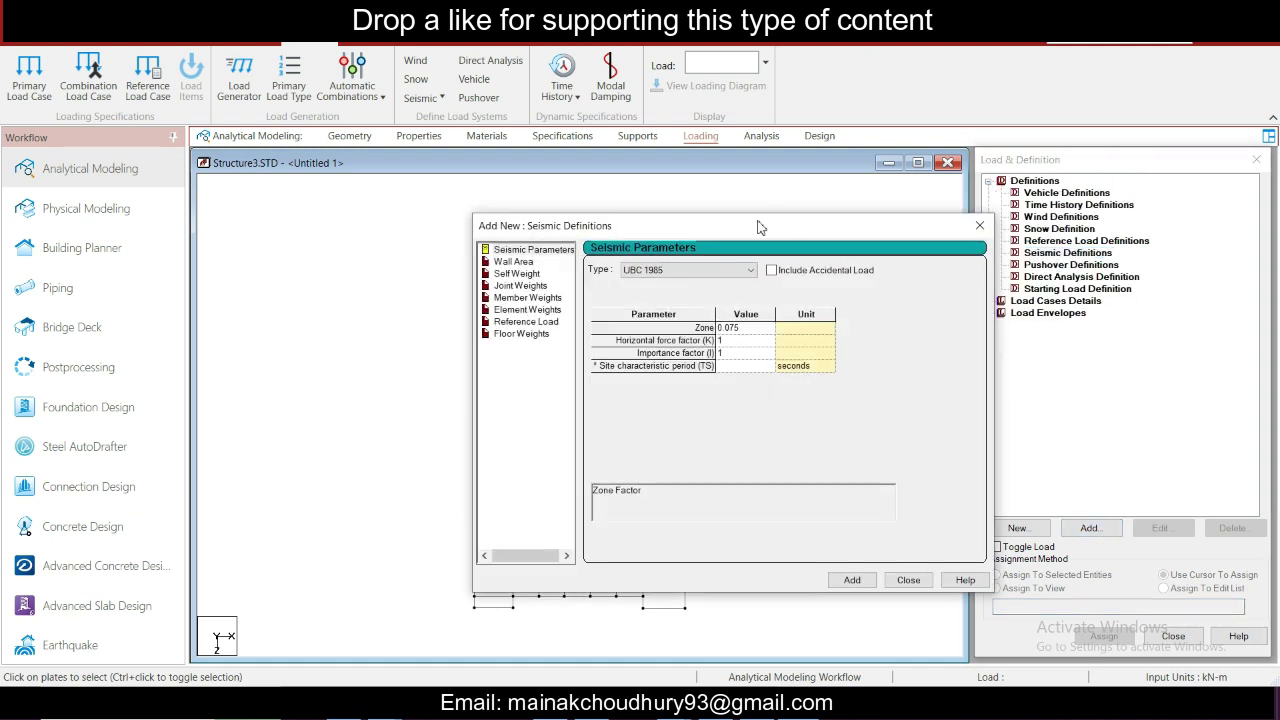
drag(759, 228, 676, 205)
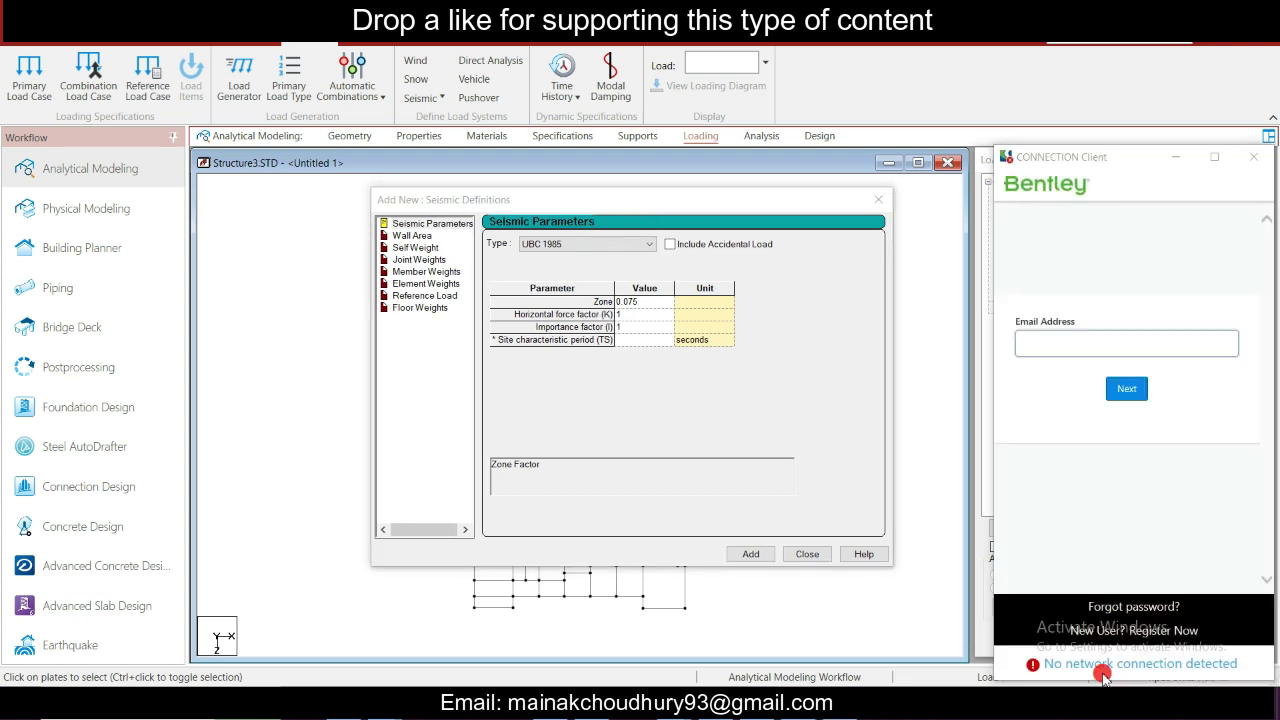
click(560, 250)
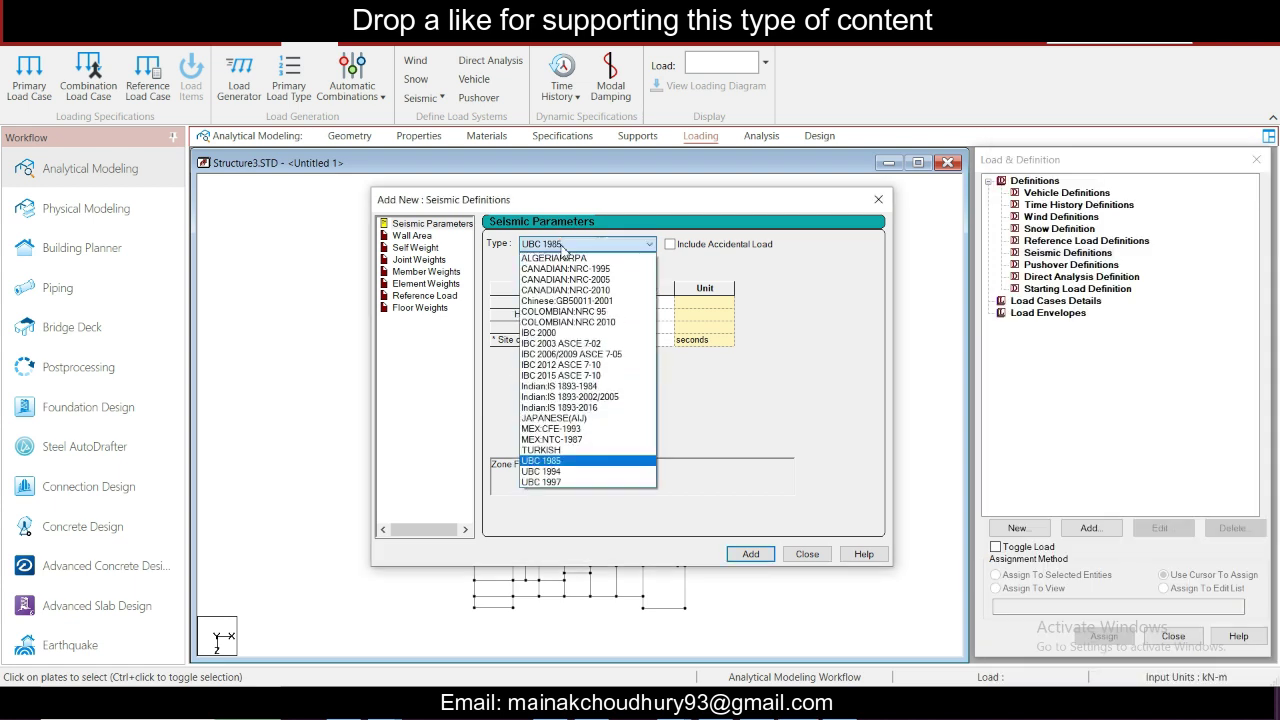
click(583, 410)
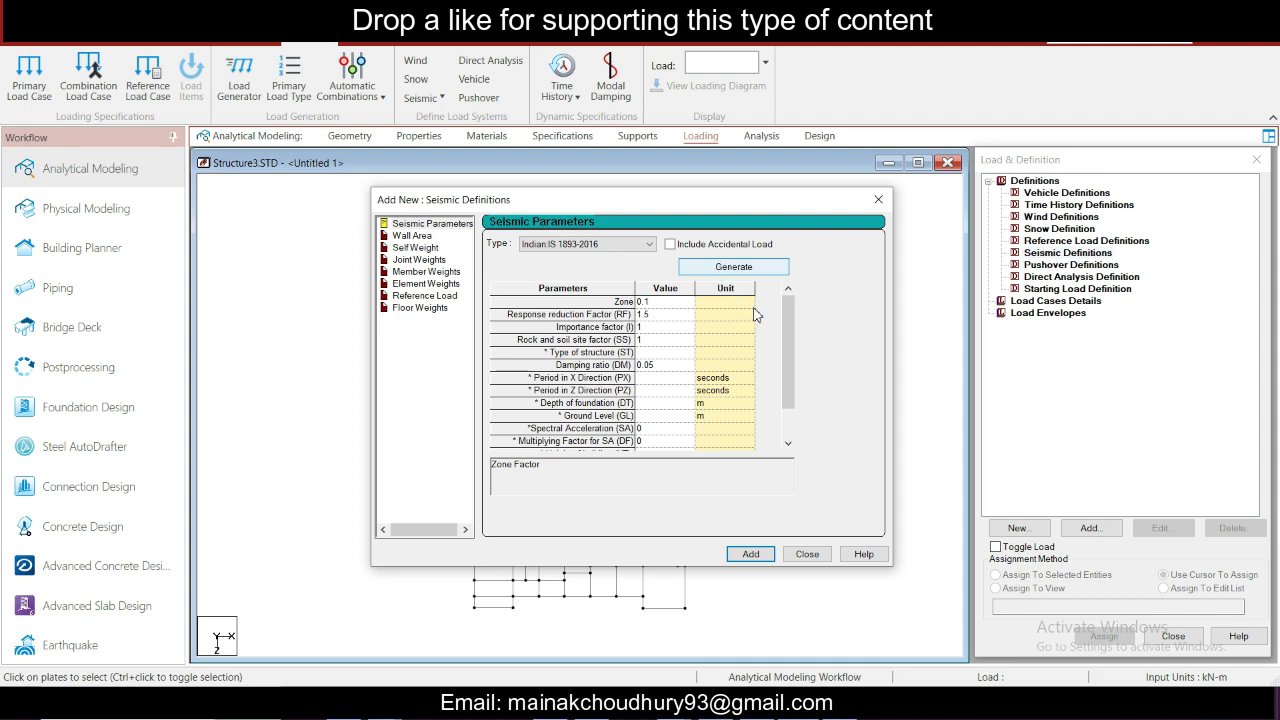
Step: Open the IS:1893 parameter generator, define the zone factor by Zone III, and open the response reduction factor choices
click(733, 267)
click(550, 274)
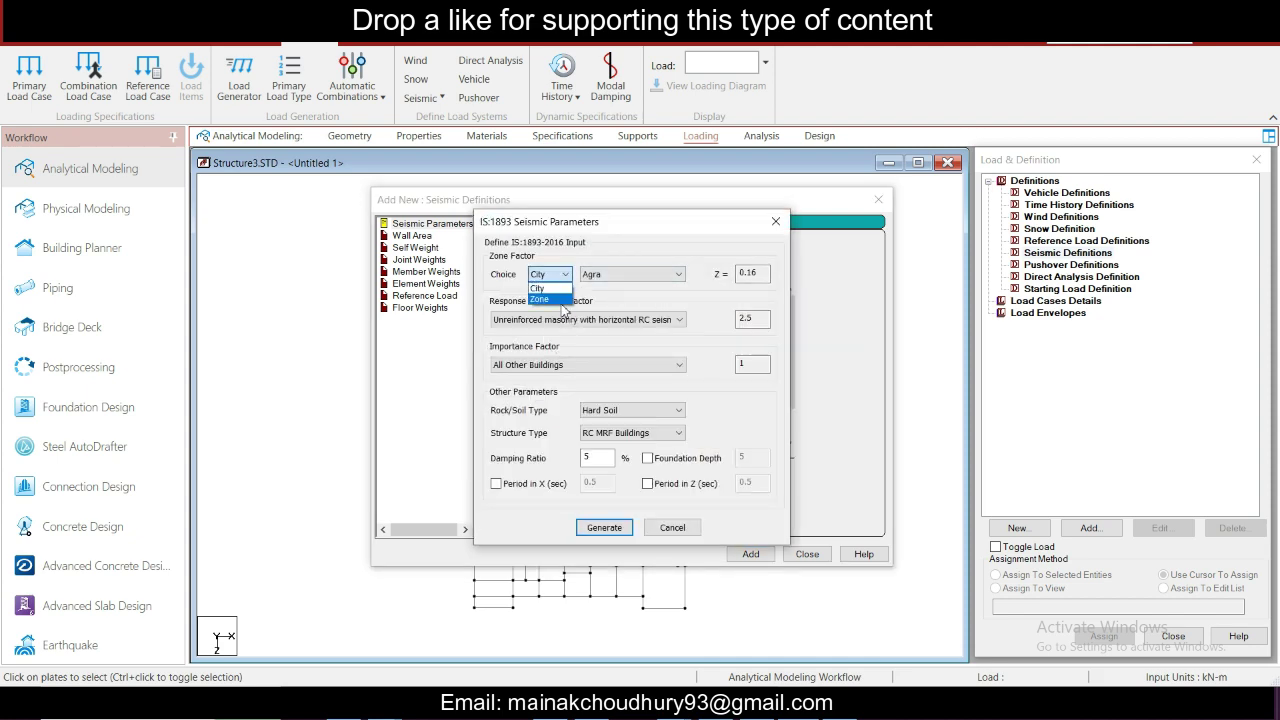
click(545, 299)
click(672, 274)
click(673, 293)
click(590, 320)
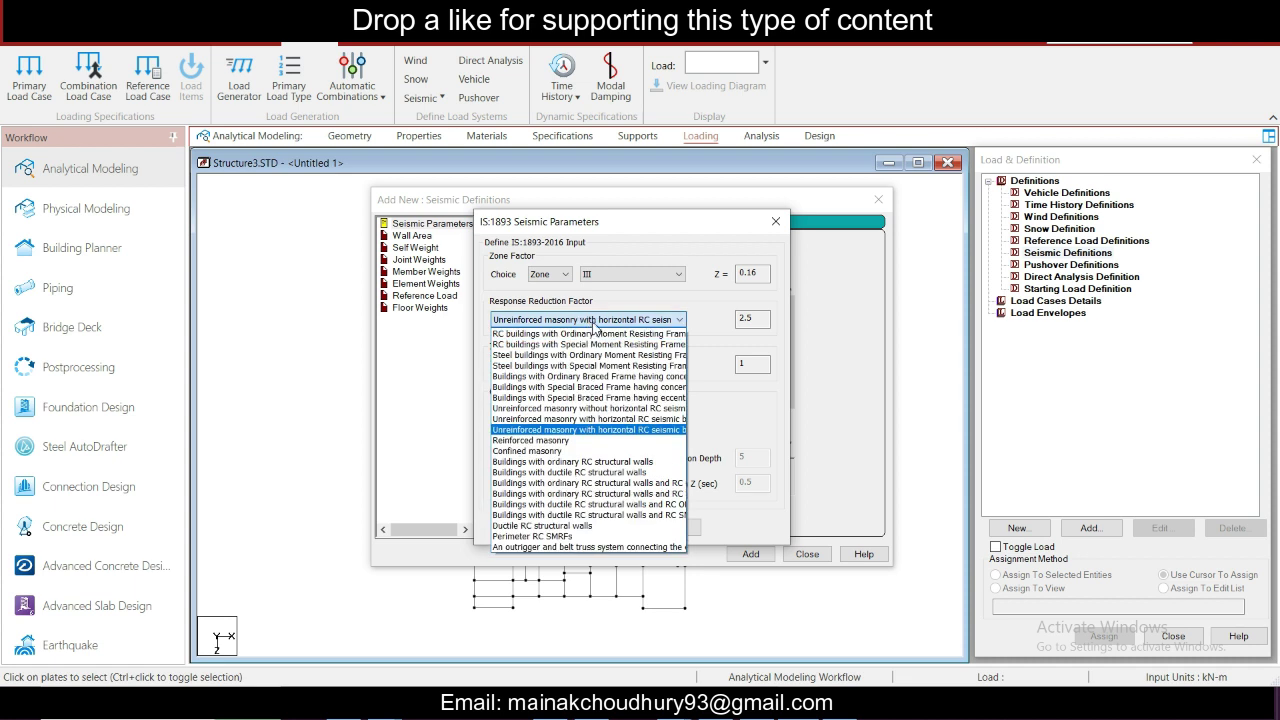
Step: Set the seismic parameters to RC buildings with Ordinary Moment Resisting Frame, medium soil and a foundation depth of 2
click(654, 335)
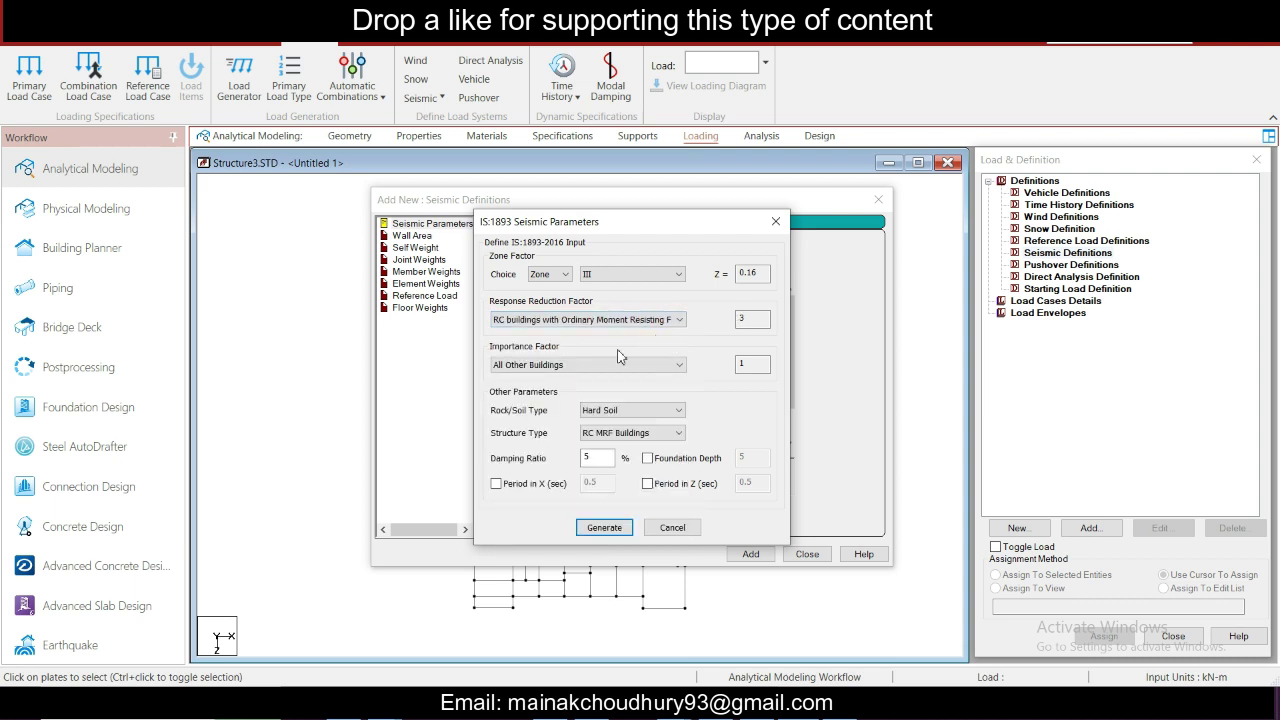
click(630, 411)
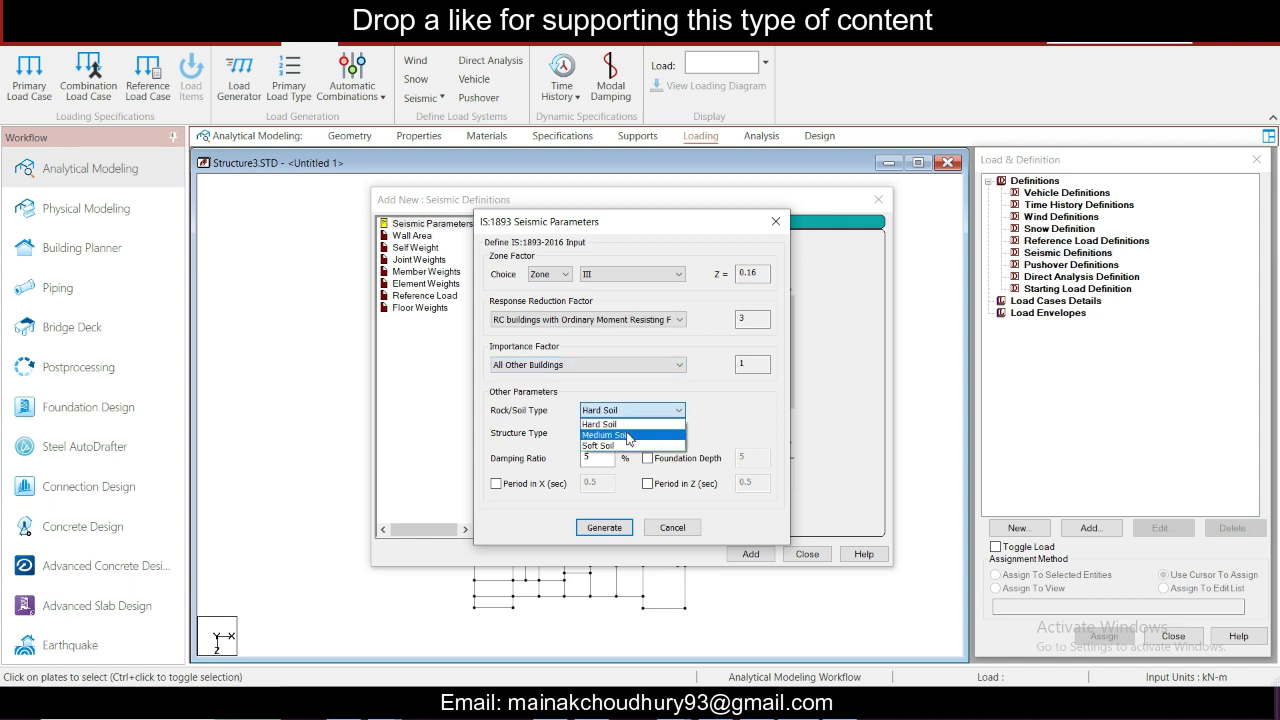
click(630, 432)
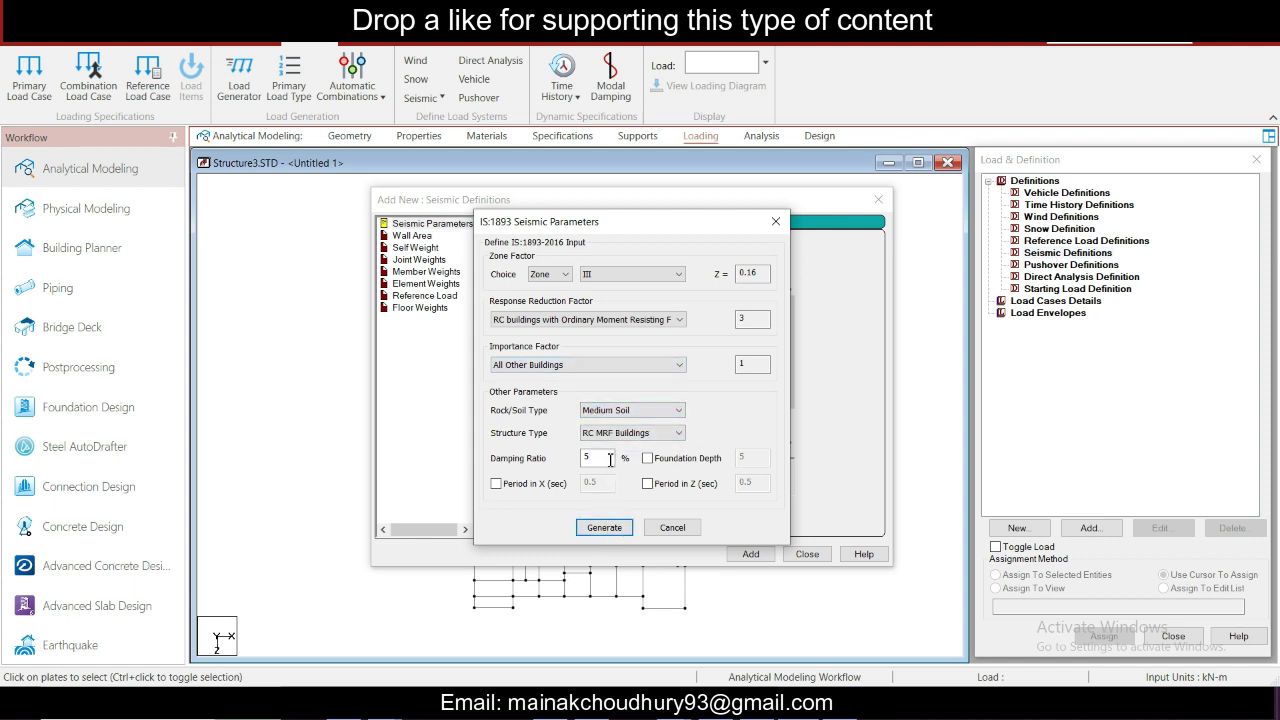
click(649, 458)
text(2)
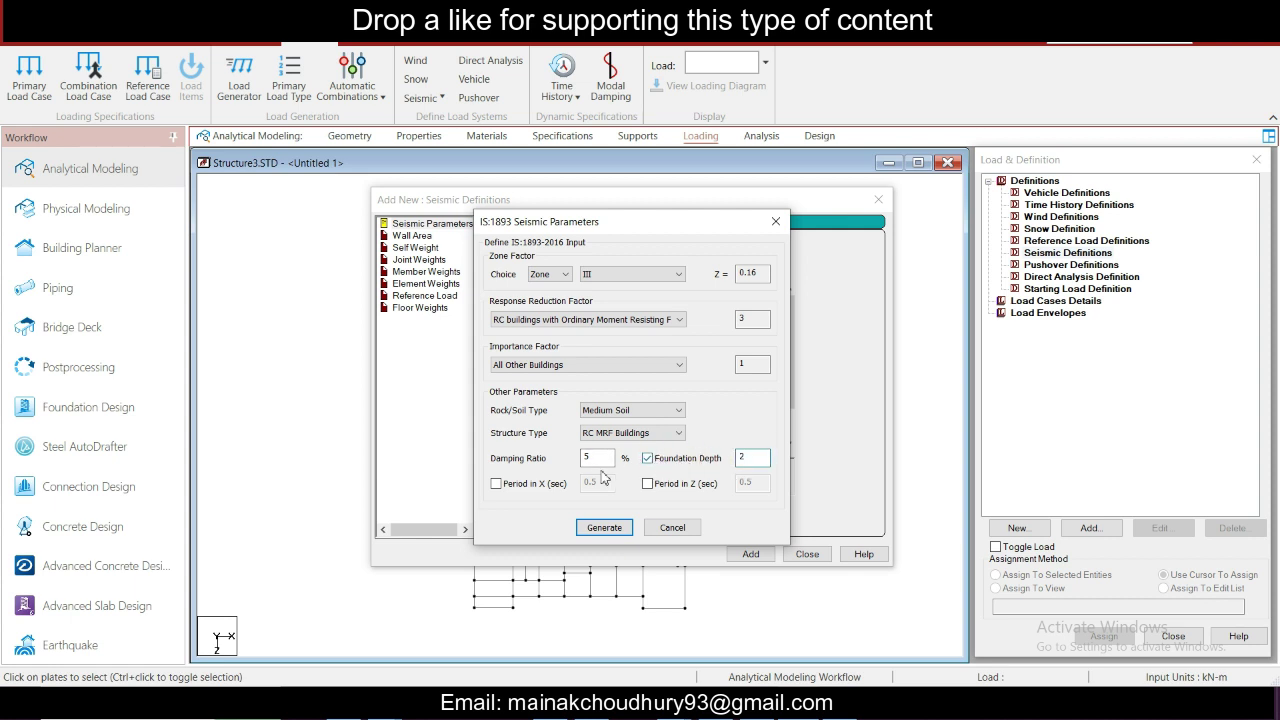
Step: Consult the time-period notes, then switch to AutoCAD and examine the extents of the building's beam layout
click(1108, 702)
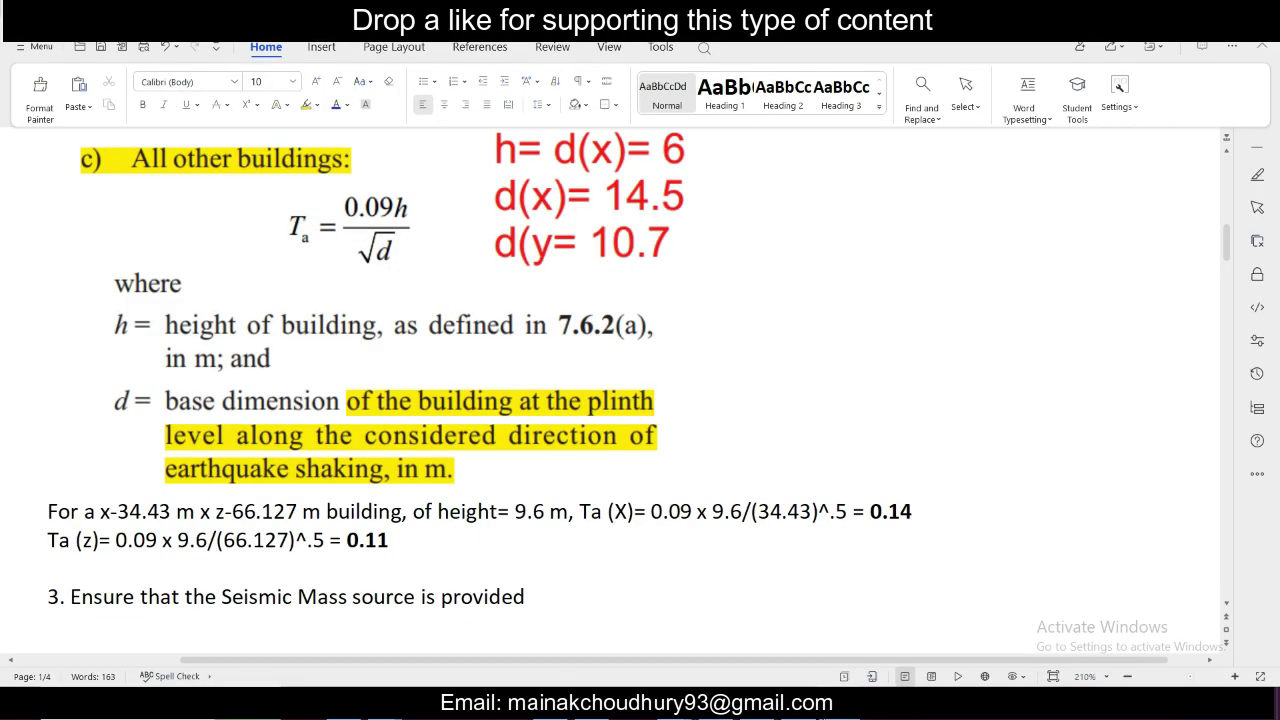
click(1190, 702)
scroll(572, 388, down, 7)
middle_drag(597, 345, 609, 617)
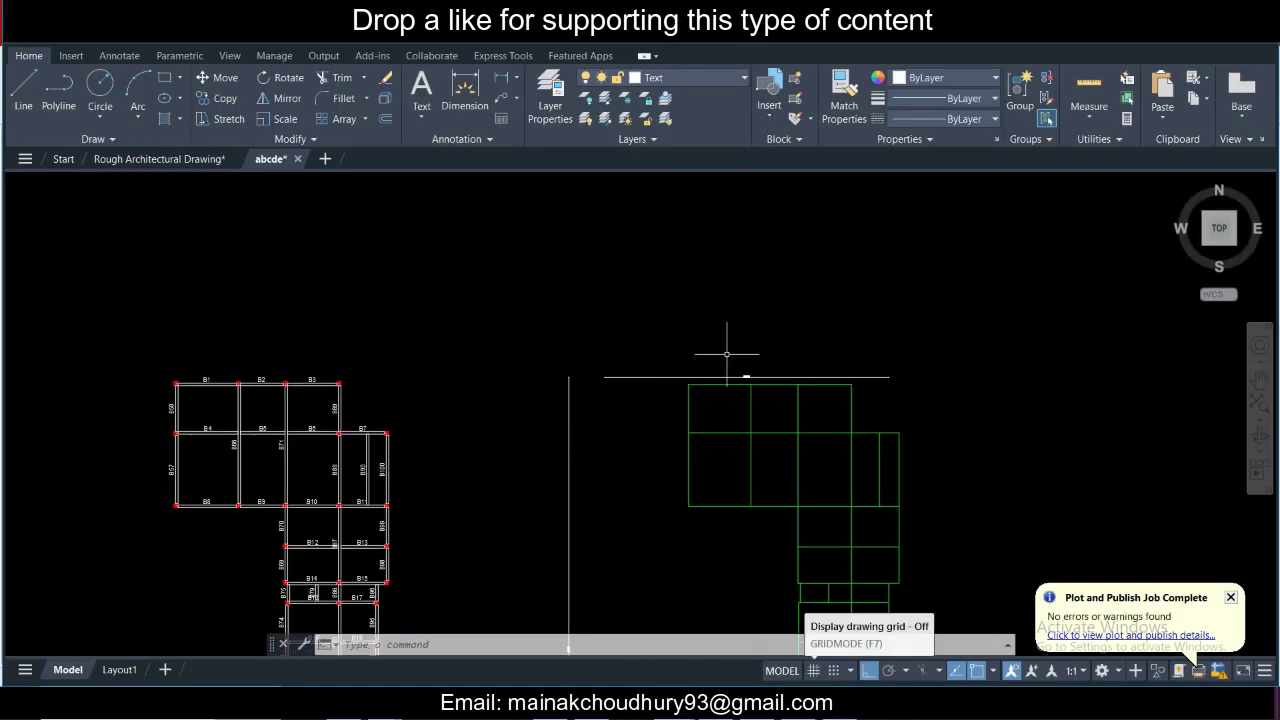
scroll(729, 355, up, 6)
scroll(766, 431, down, 6)
middle_drag(766, 434, 766, 170)
scroll(612, 406, up, 6)
scroll(610, 410, down, 4)
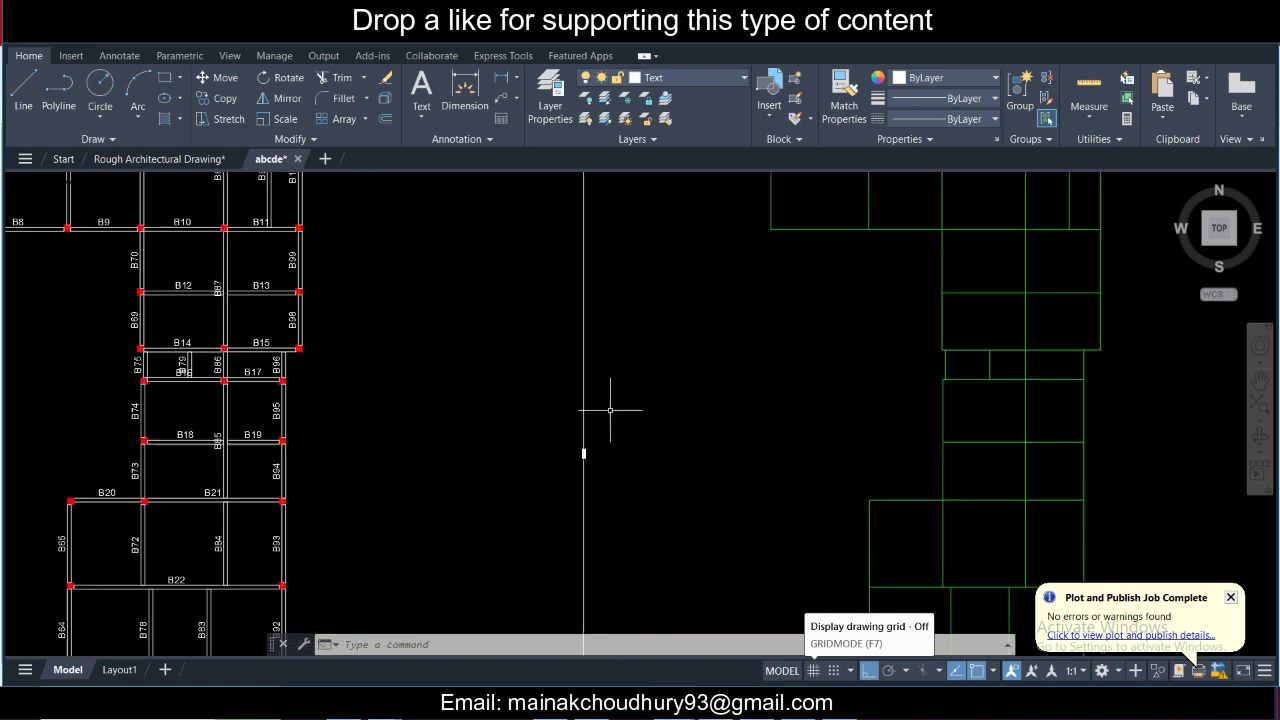
Step: Switch back to the notes and read the building height and the calculated time periods in X and Z
click(846, 702)
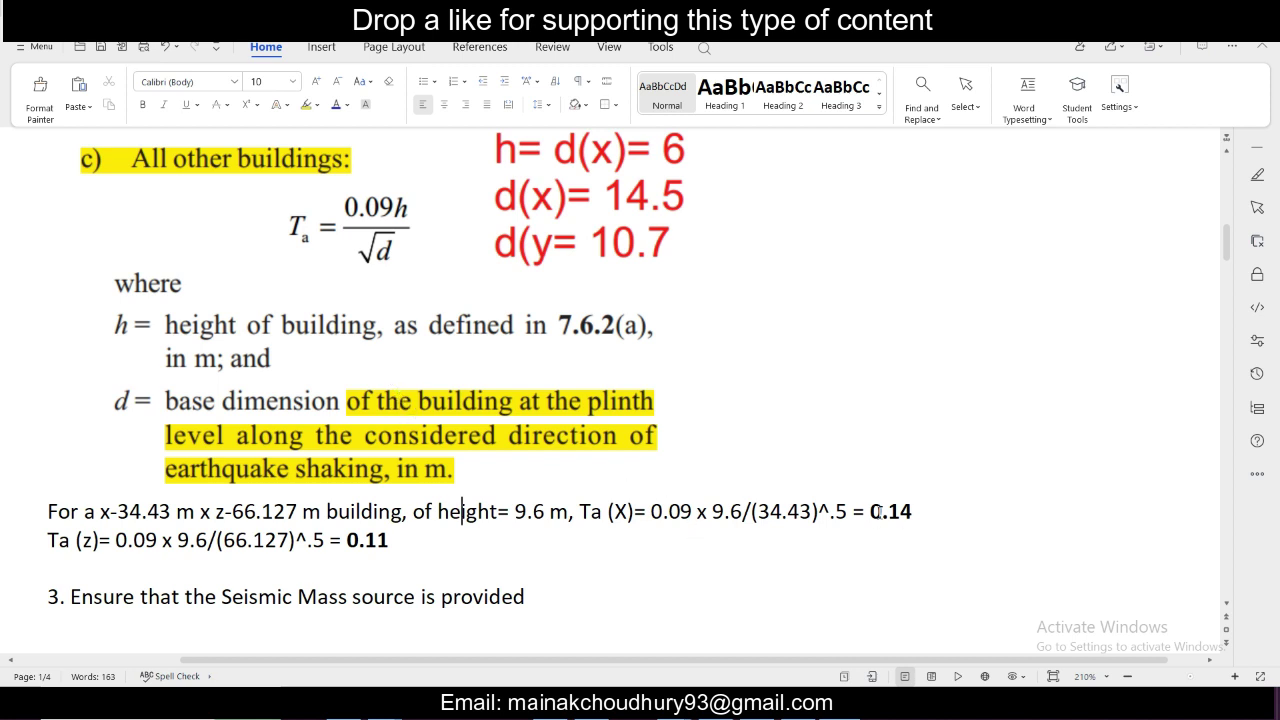
drag(902, 518, 794, 491)
click(787, 510)
drag(568, 520, 424, 512)
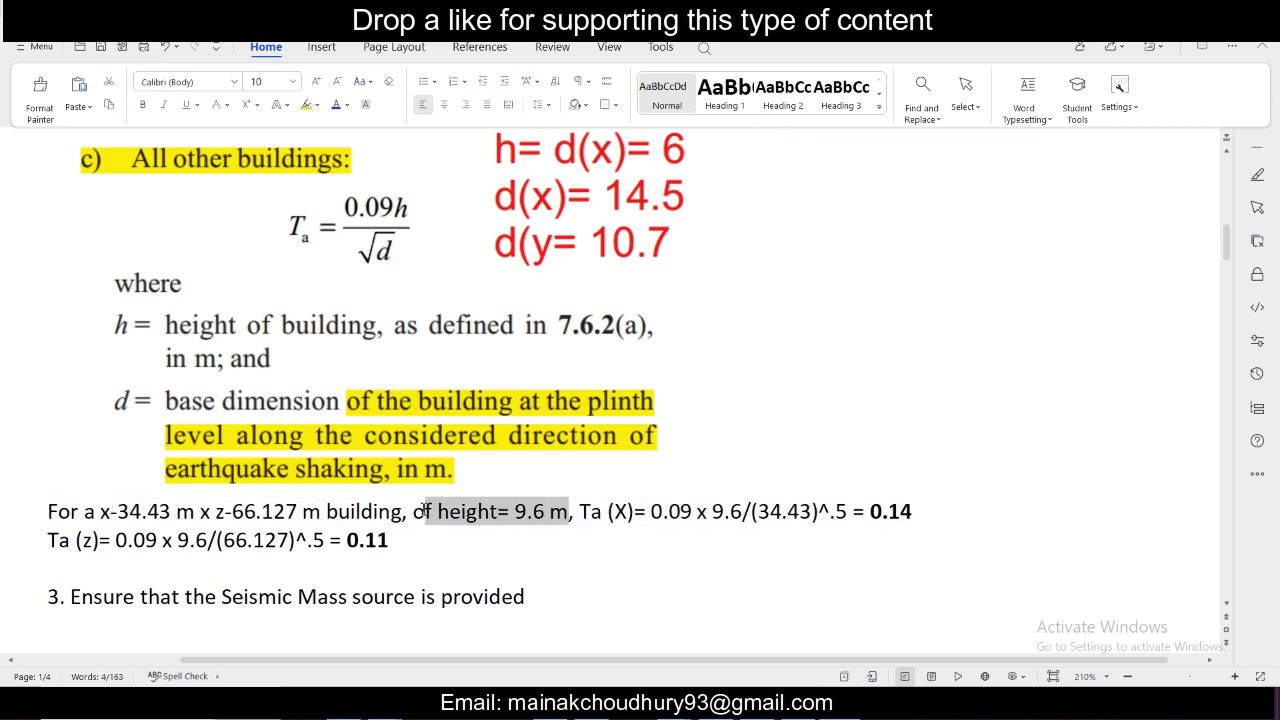
click(403, 532)
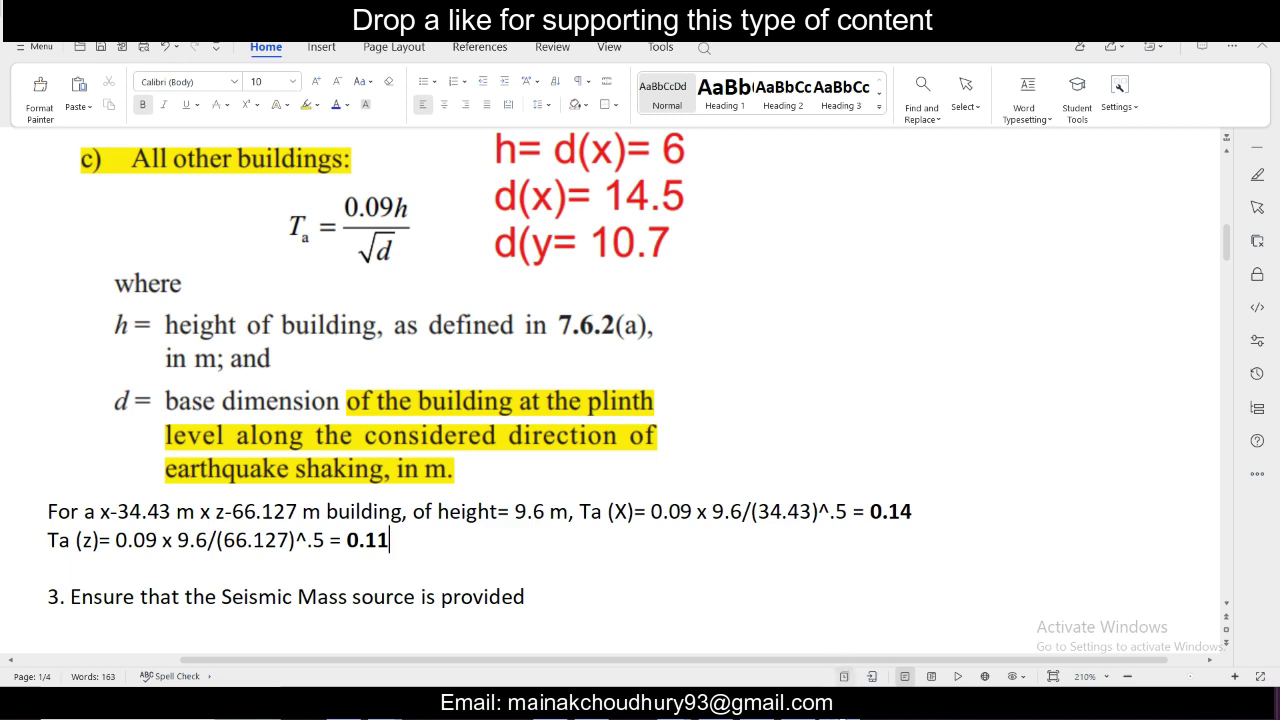
Step: Switch back to STAAD.Pro and set the seismic periods to 0.14 s in X and 0.11 s in Z
click(846, 703)
click(846, 703)
click(846, 703)
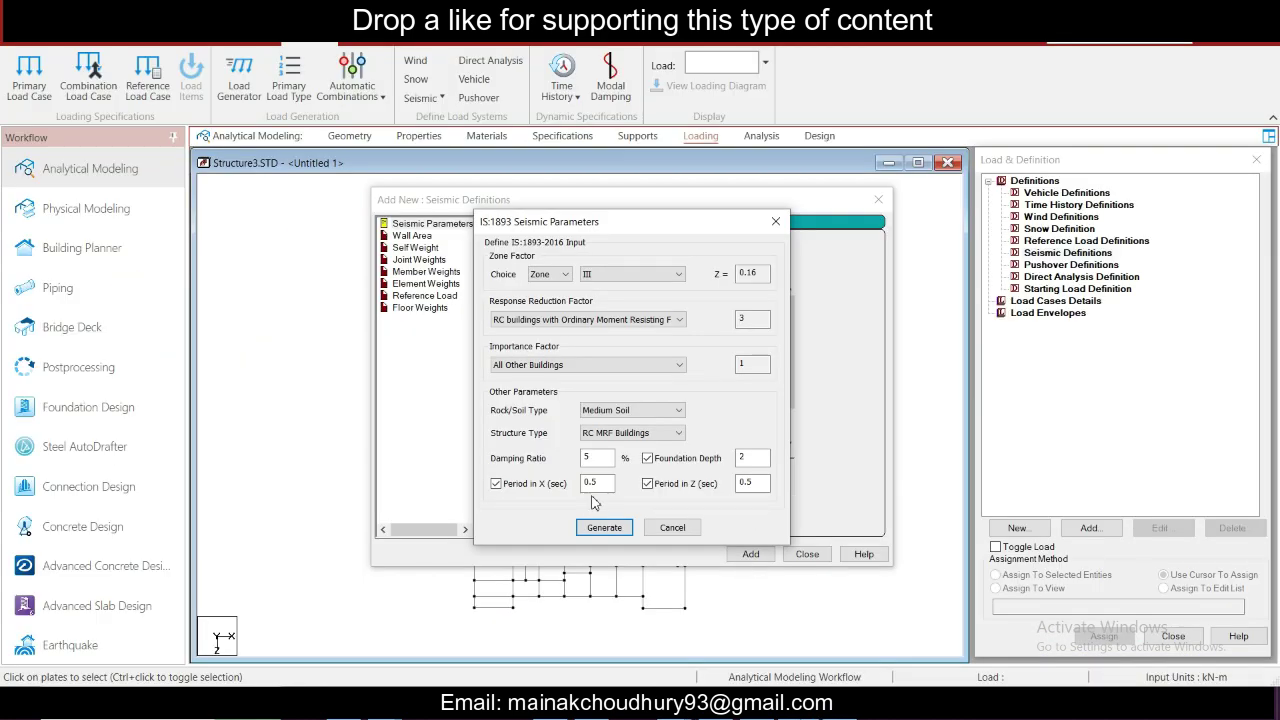
drag(613, 486, 504, 473)
text(0.)
drag(762, 484, 694, 485)
text(0.)
Step: Generate the IS 1893-2016 seismic parameters and add them to the model as a seismic definition
click(624, 529)
click(620, 527)
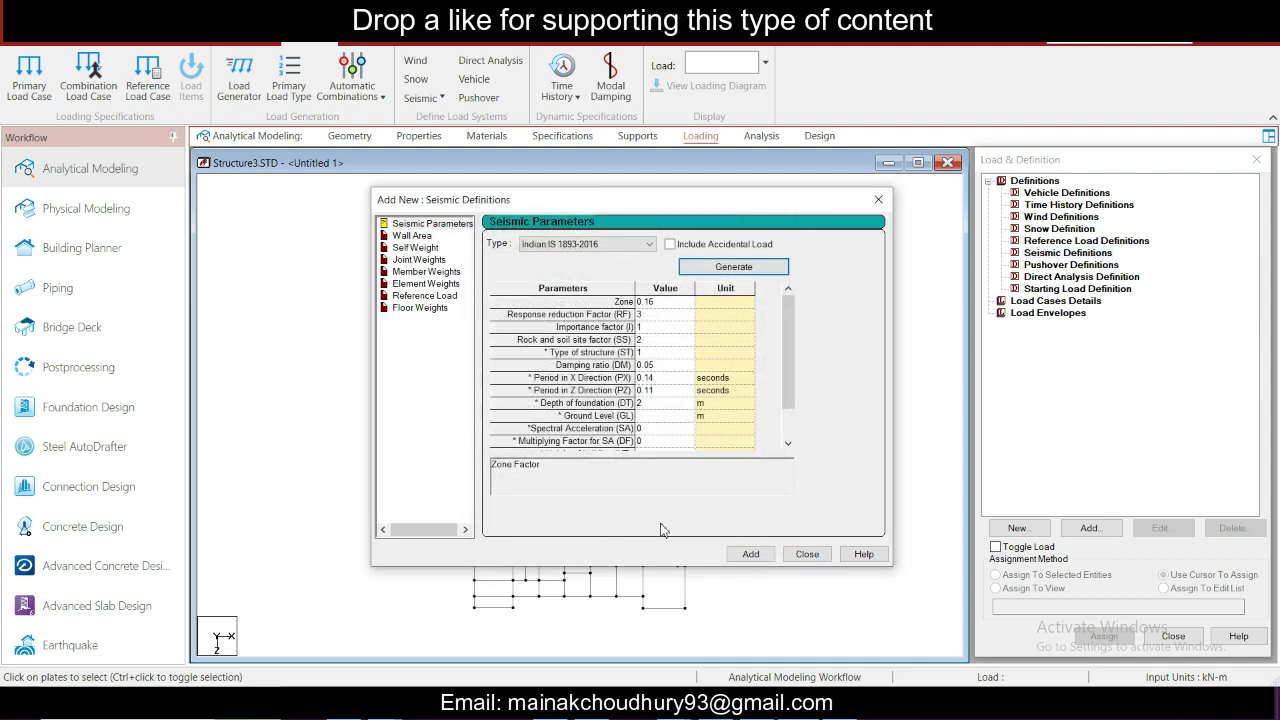
click(752, 554)
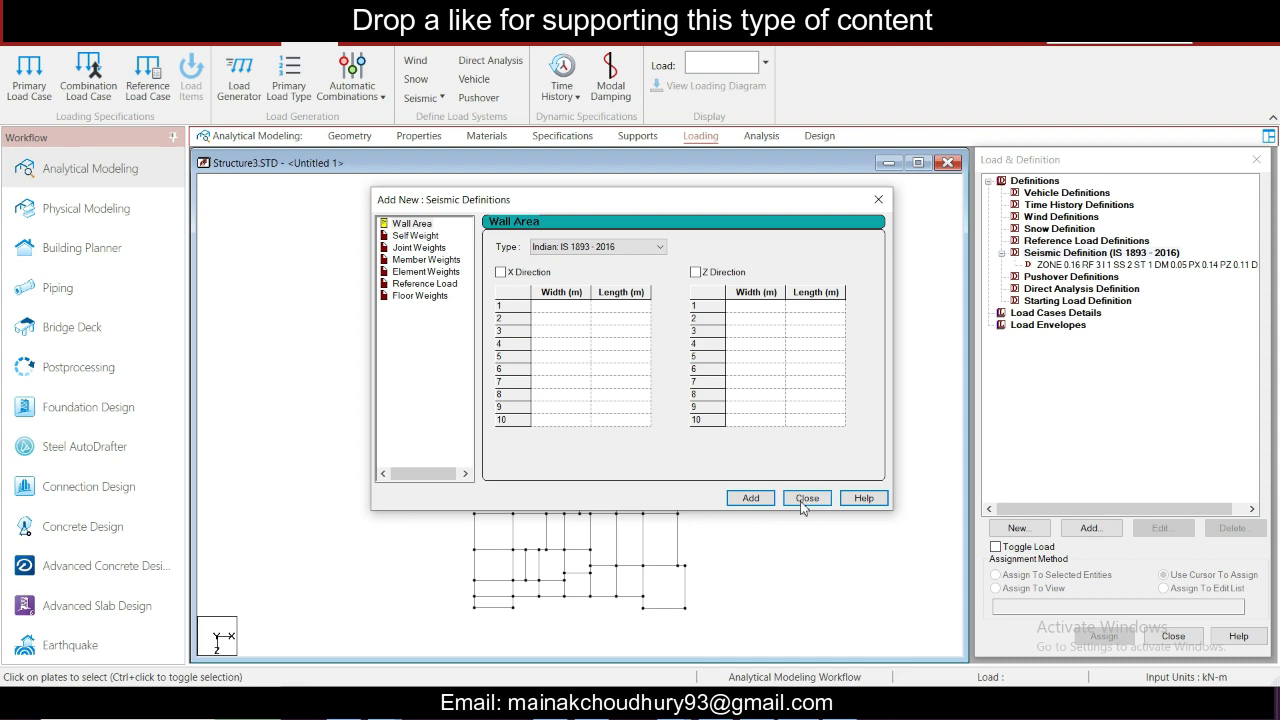
click(803, 504)
click(1106, 257)
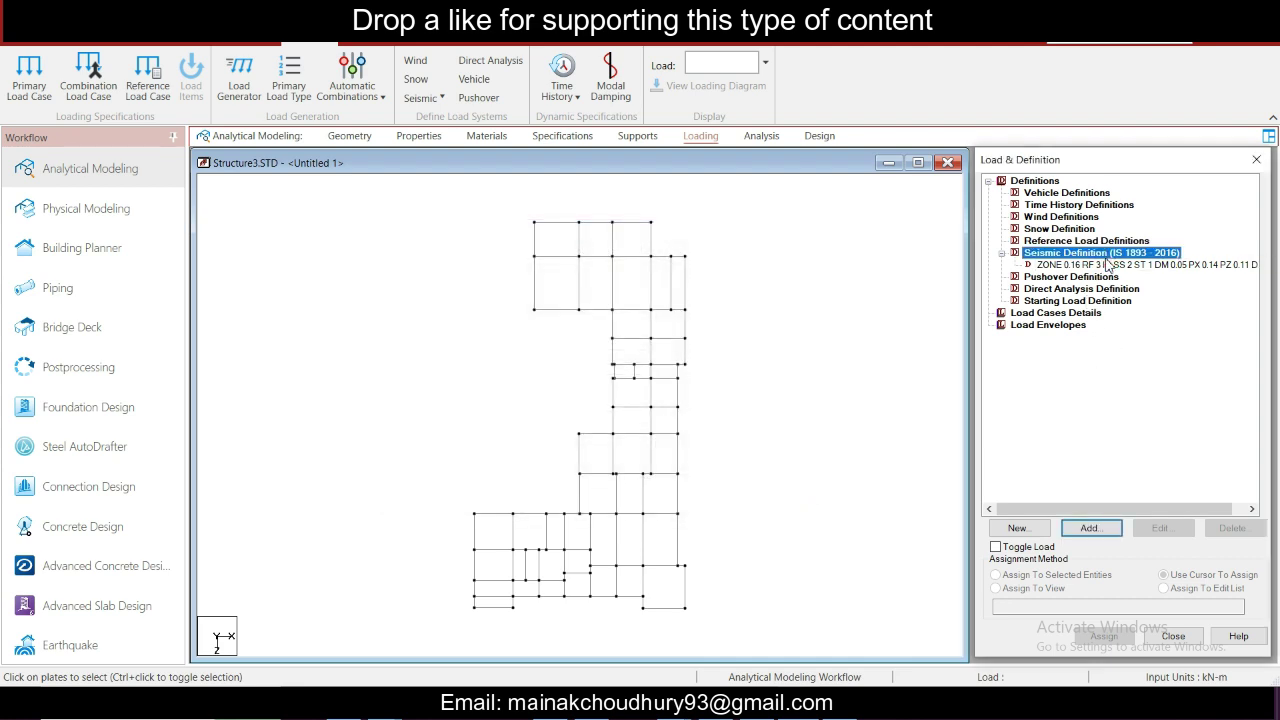
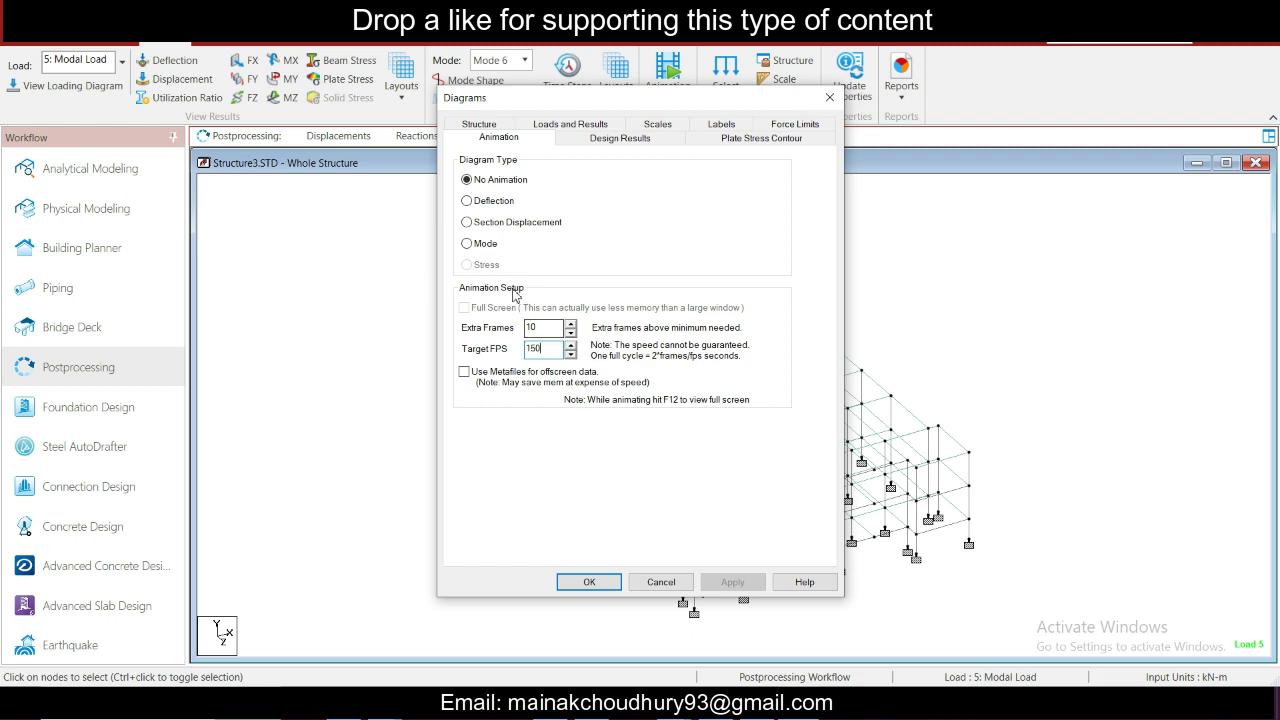
Step: Animate the modal load's mode shape with a target of 150 FPS
click(486, 244)
click(718, 586)
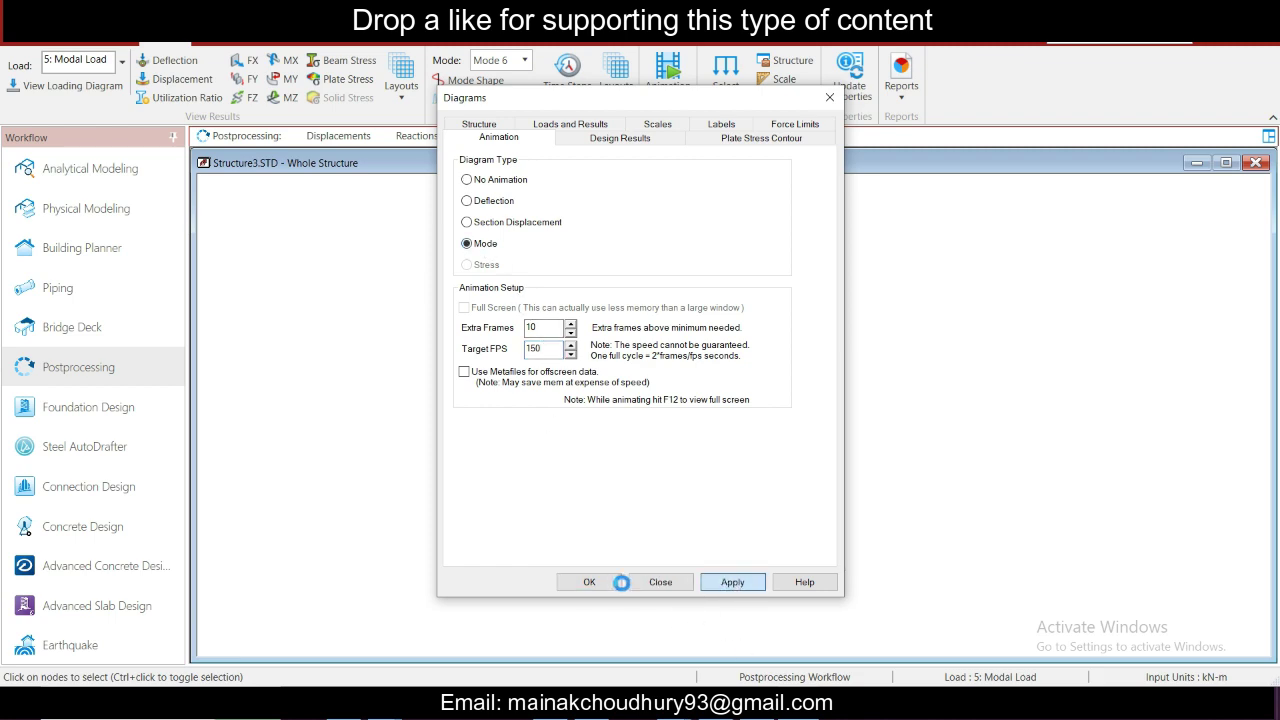
click(589, 583)
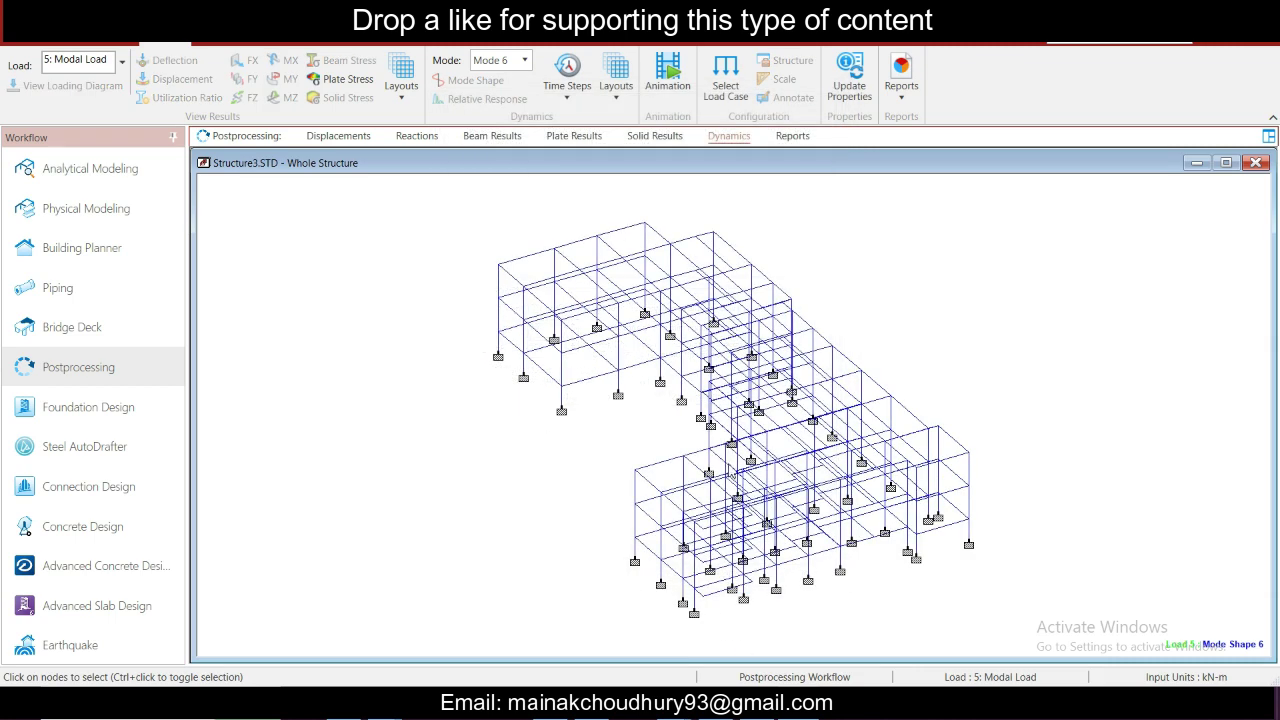
Step: Restart the mode shape animation with the target frame rate lowered to 25 FPS
click(668, 72)
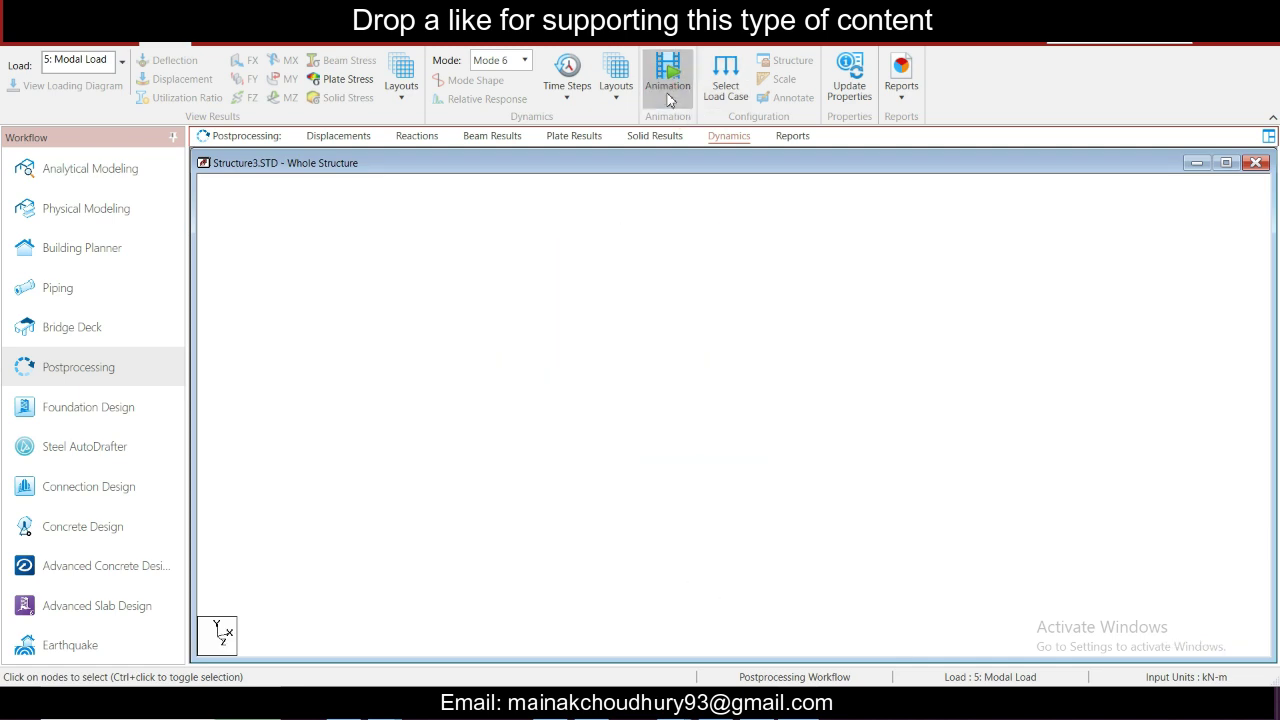
key(Tab)
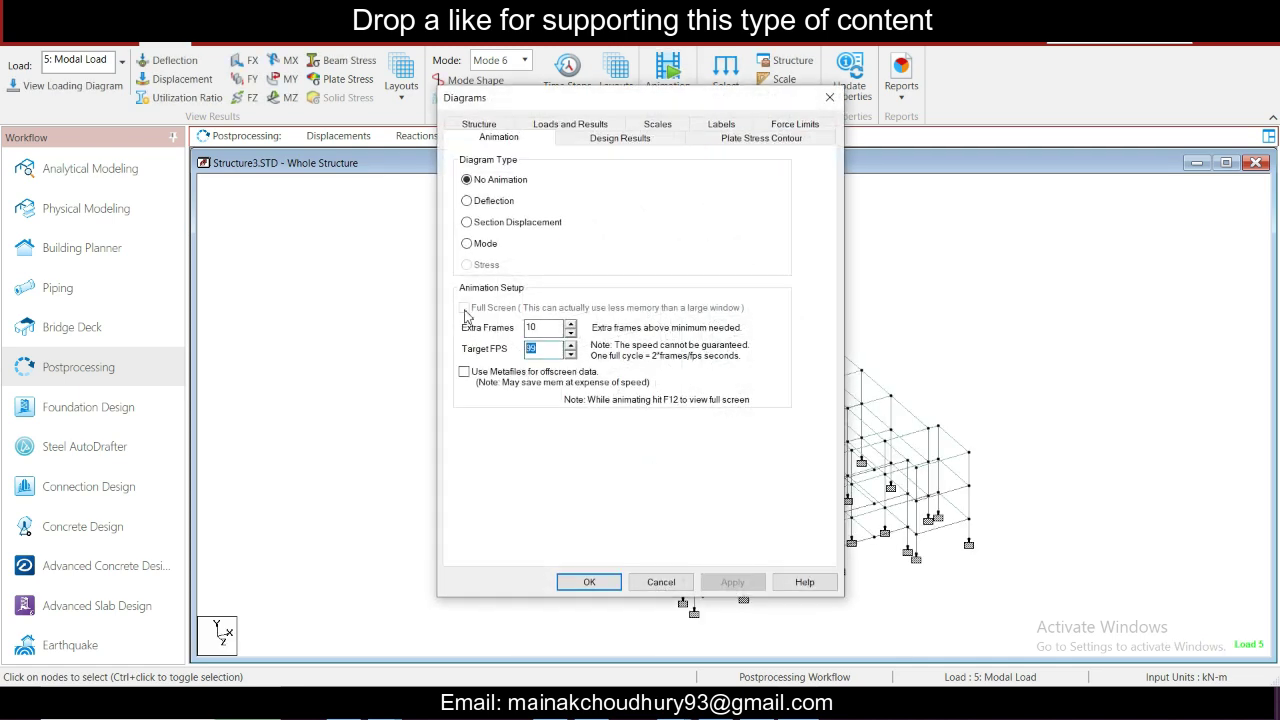
click(466, 244)
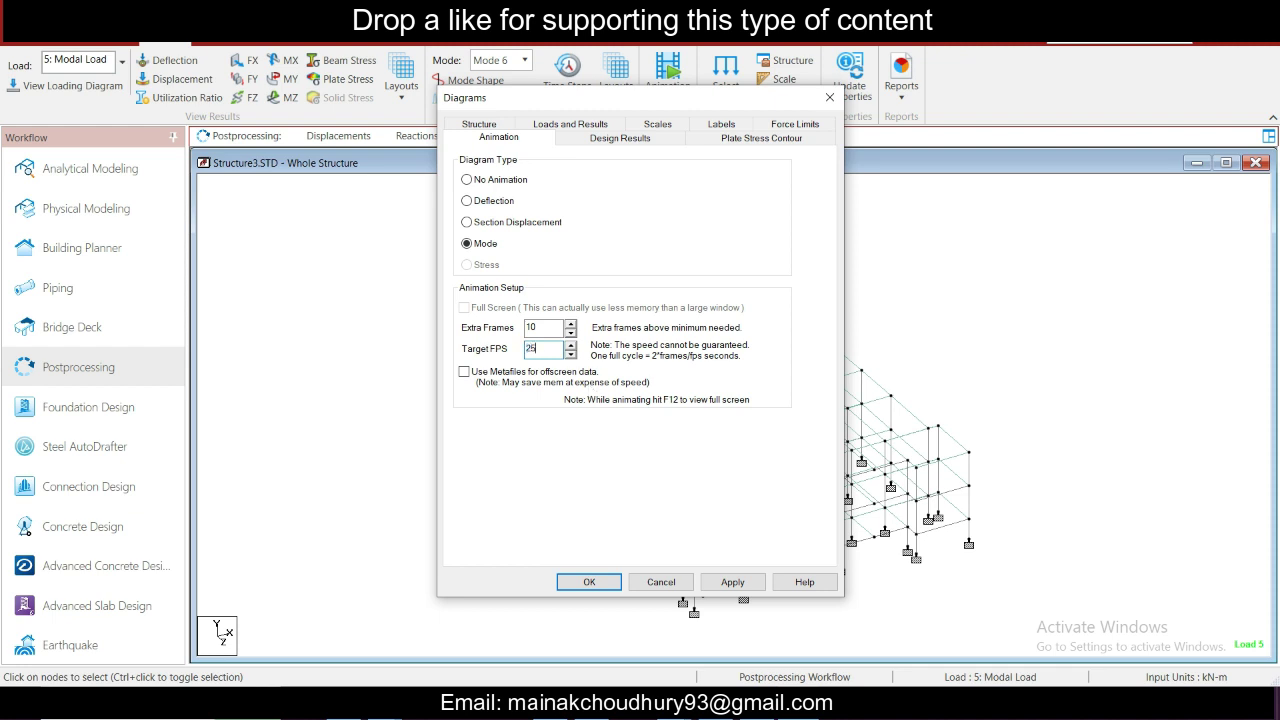
click(732, 582)
click(612, 588)
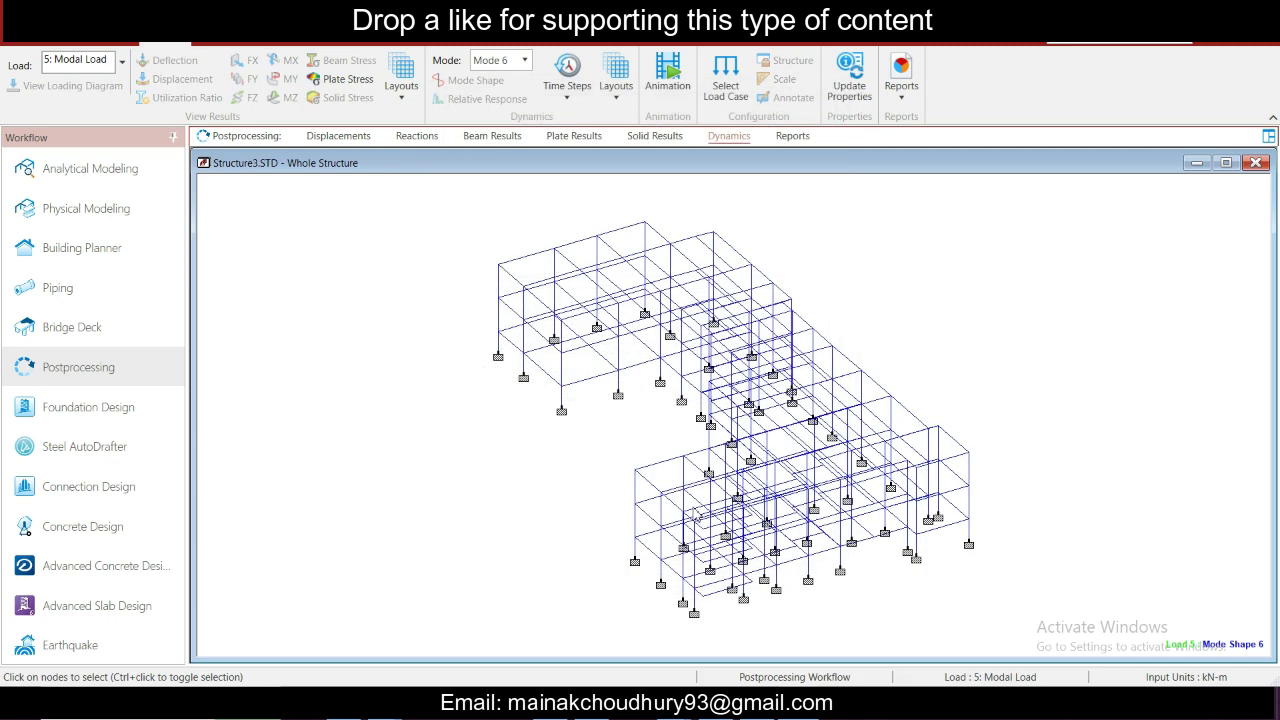
Step: View the animated mode shapes of modes 1, 2 and 3 in succession
click(515, 60)
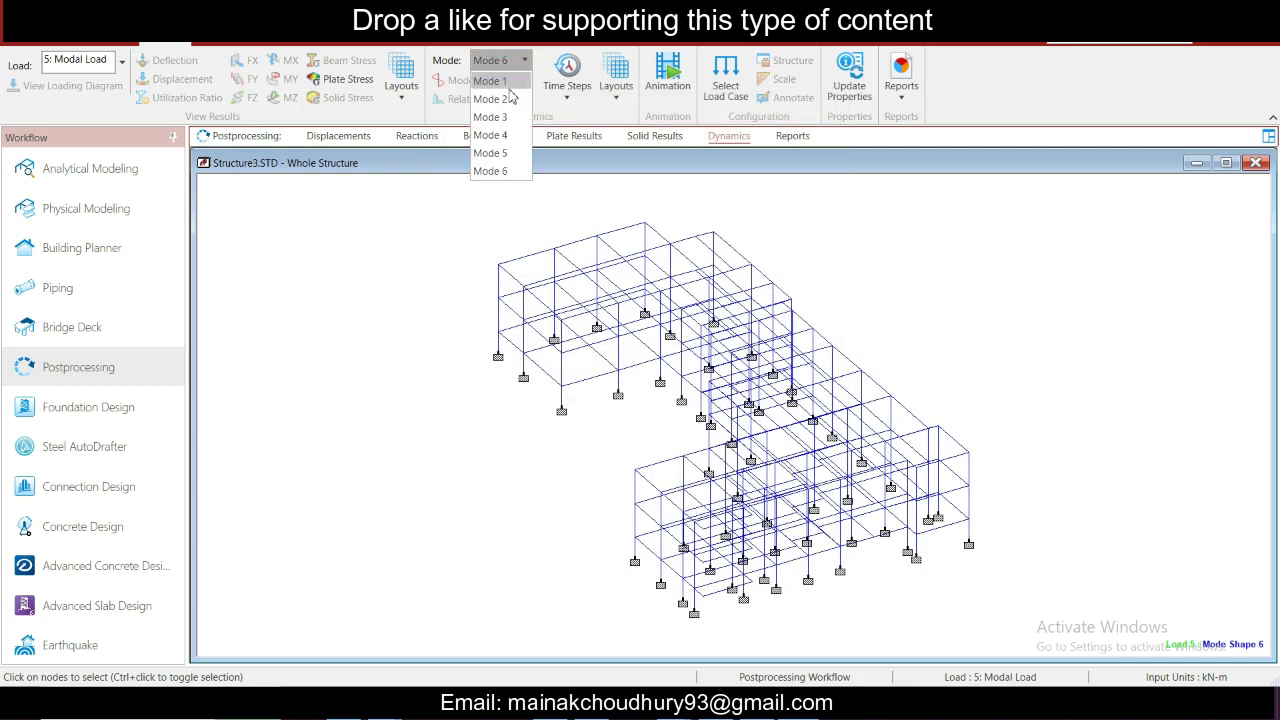
click(509, 84)
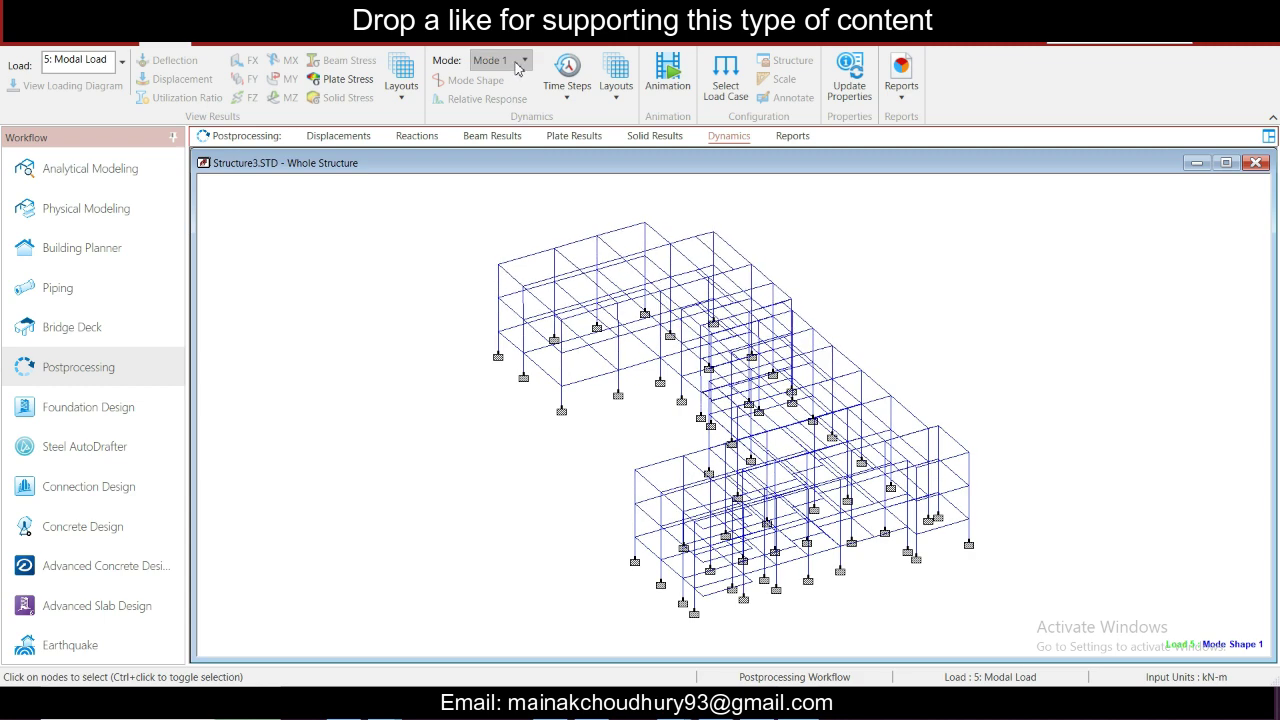
click(517, 62)
click(508, 100)
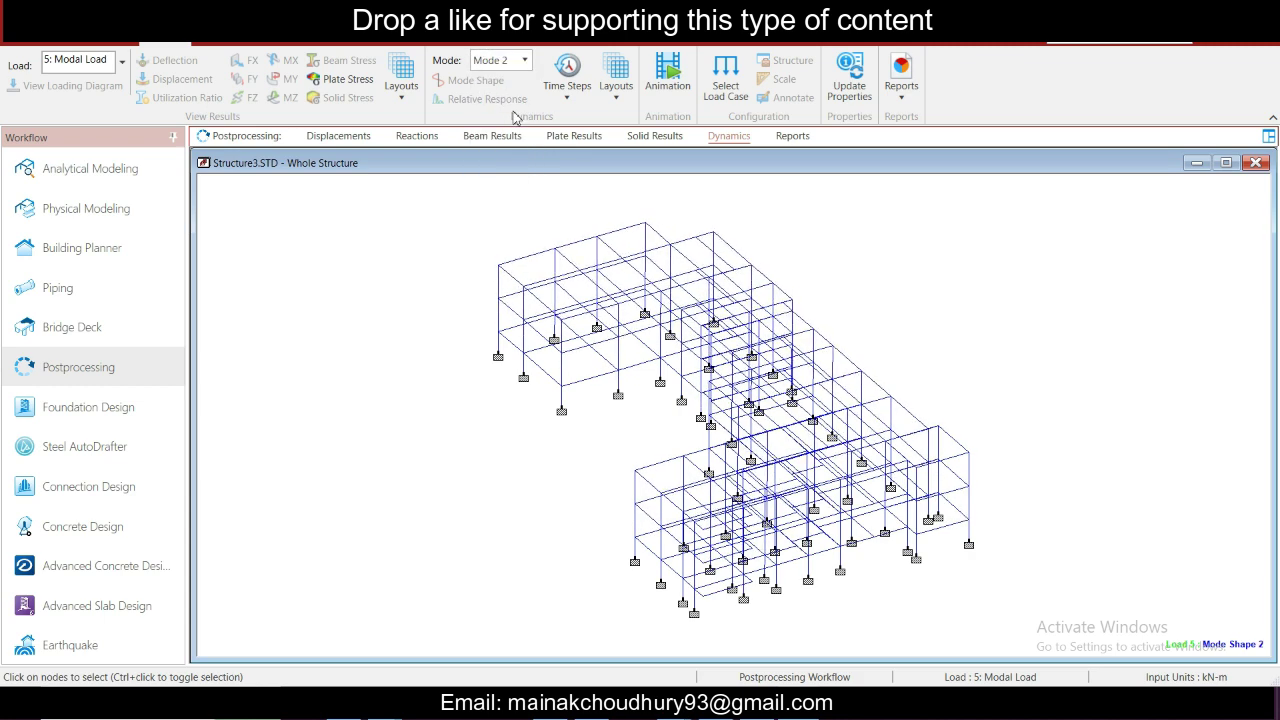
click(515, 60)
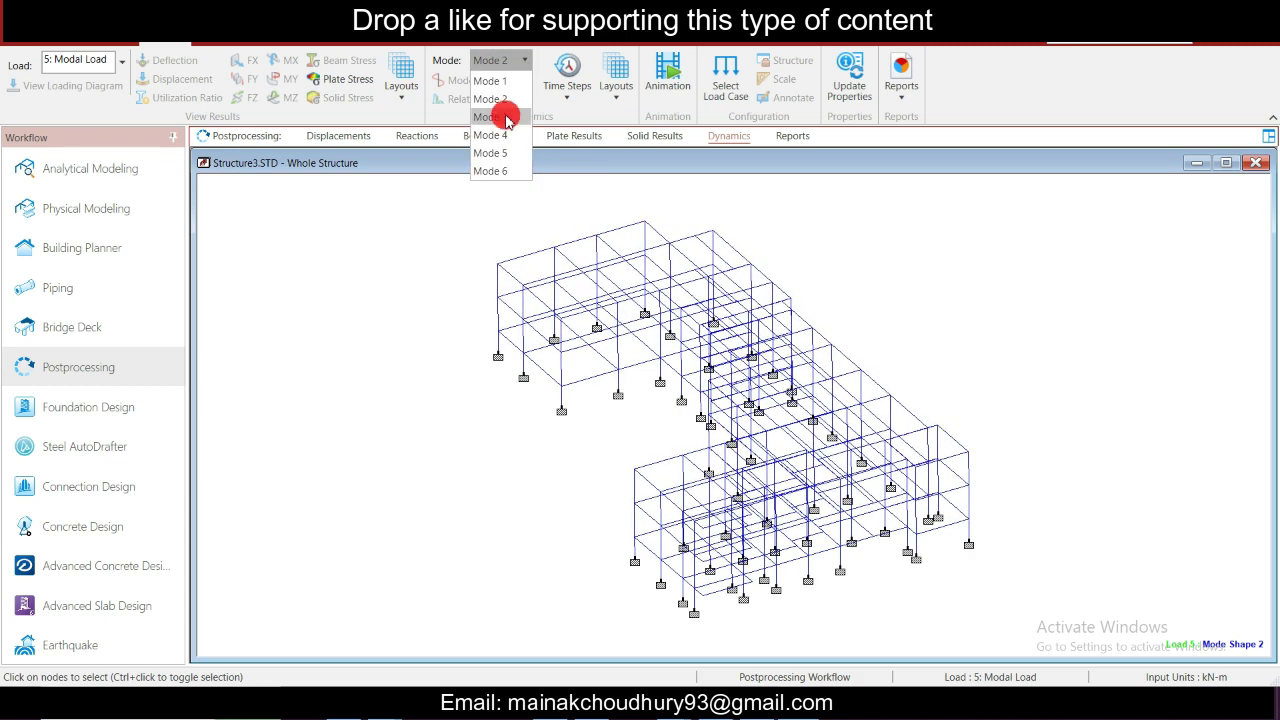
click(508, 116)
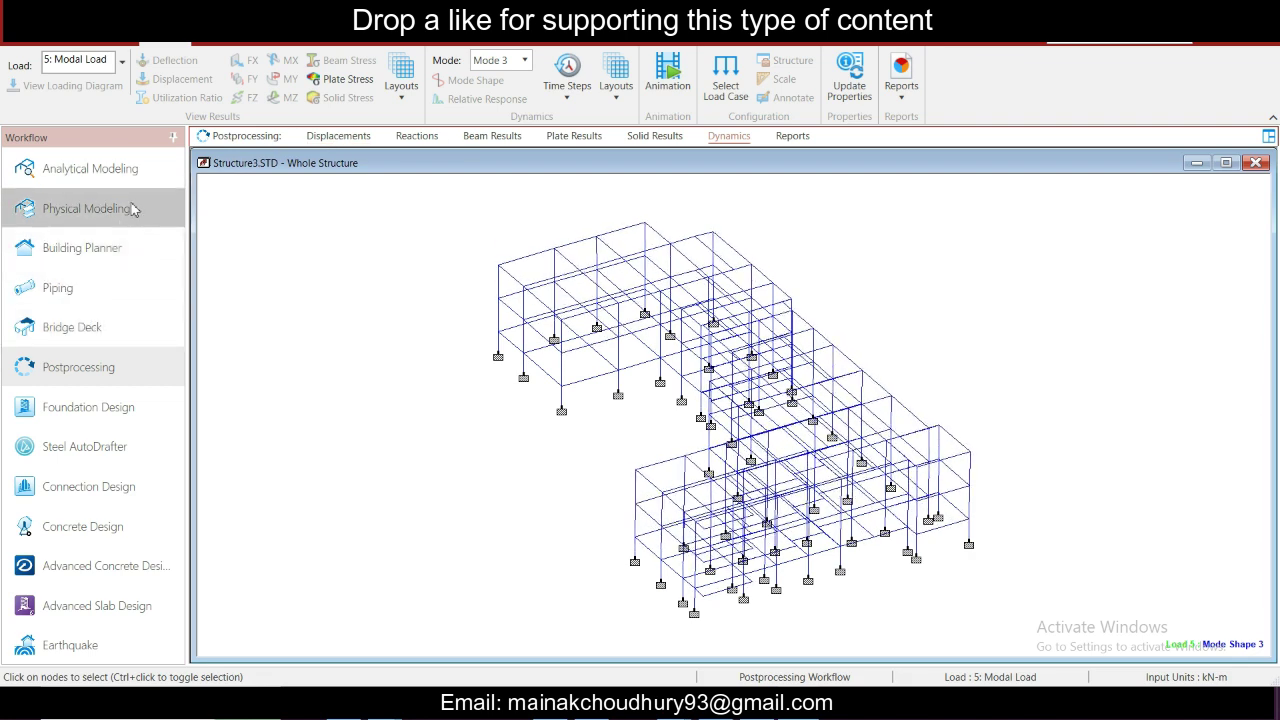
Step: Return to the analytical model's design commands and launch Advanced Concrete Design with the STAAD Advanced Concrete Design license
click(148, 170)
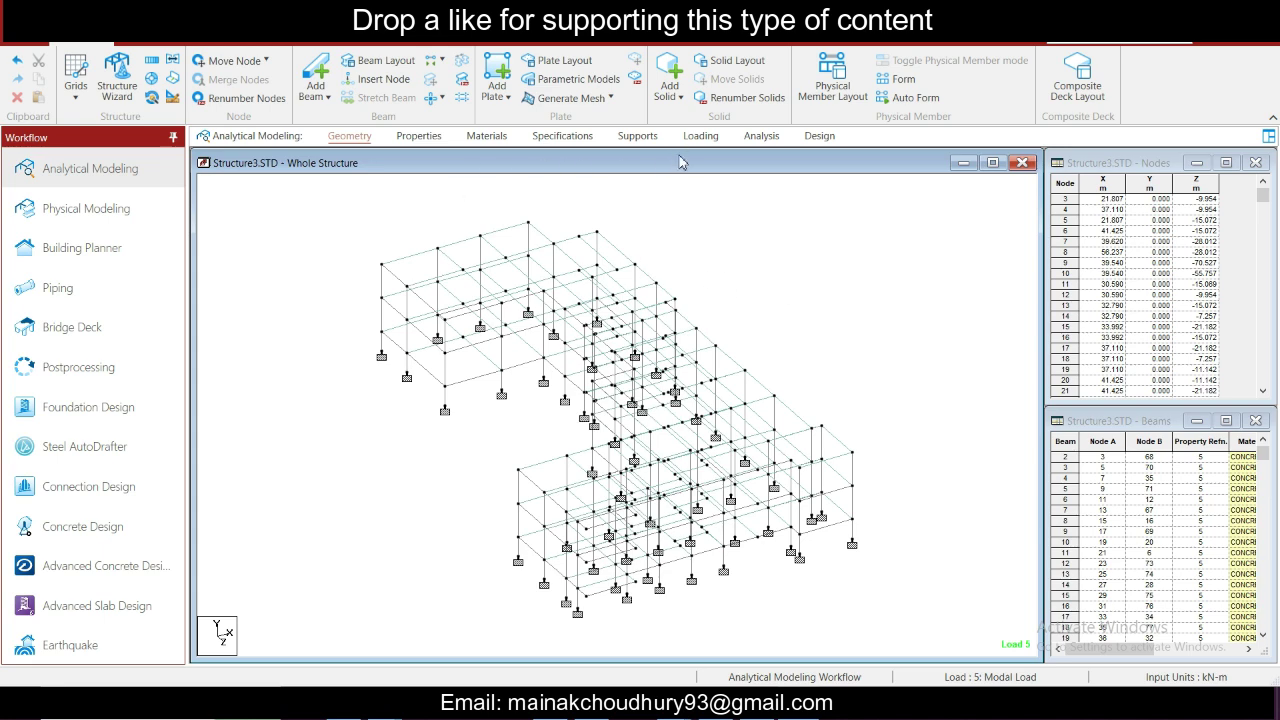
click(819, 136)
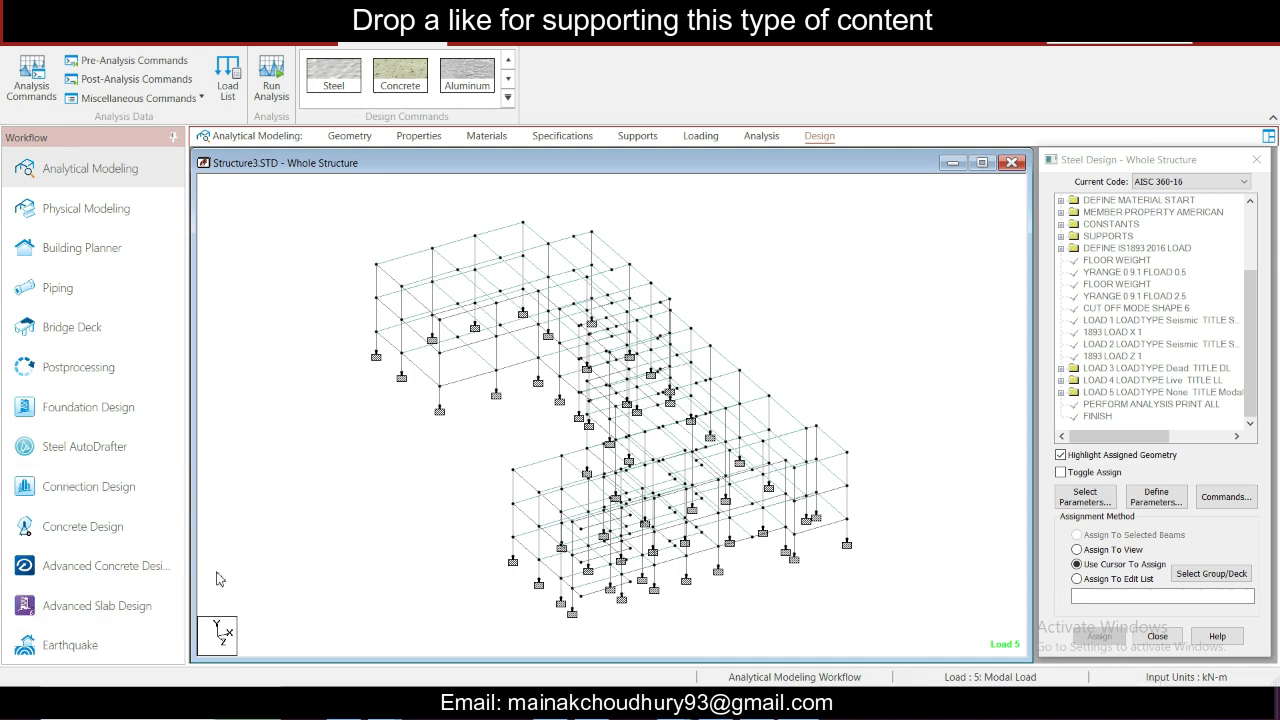
click(155, 578)
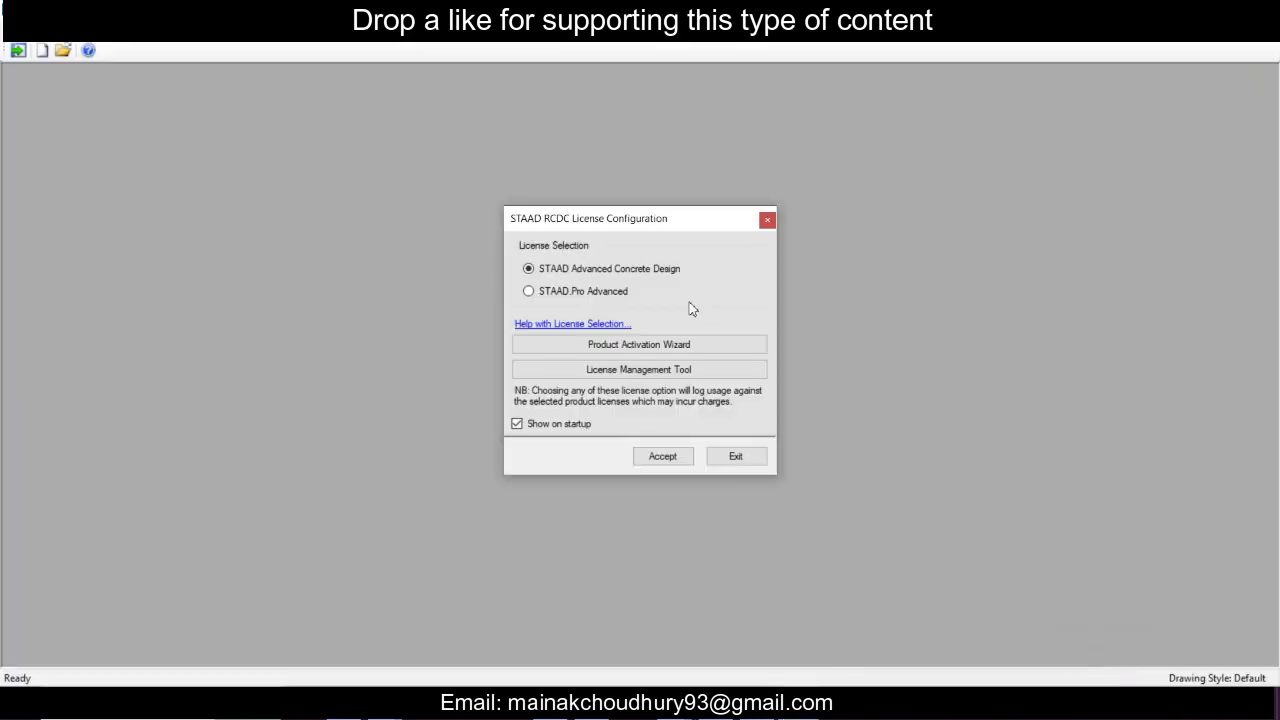
click(663, 456)
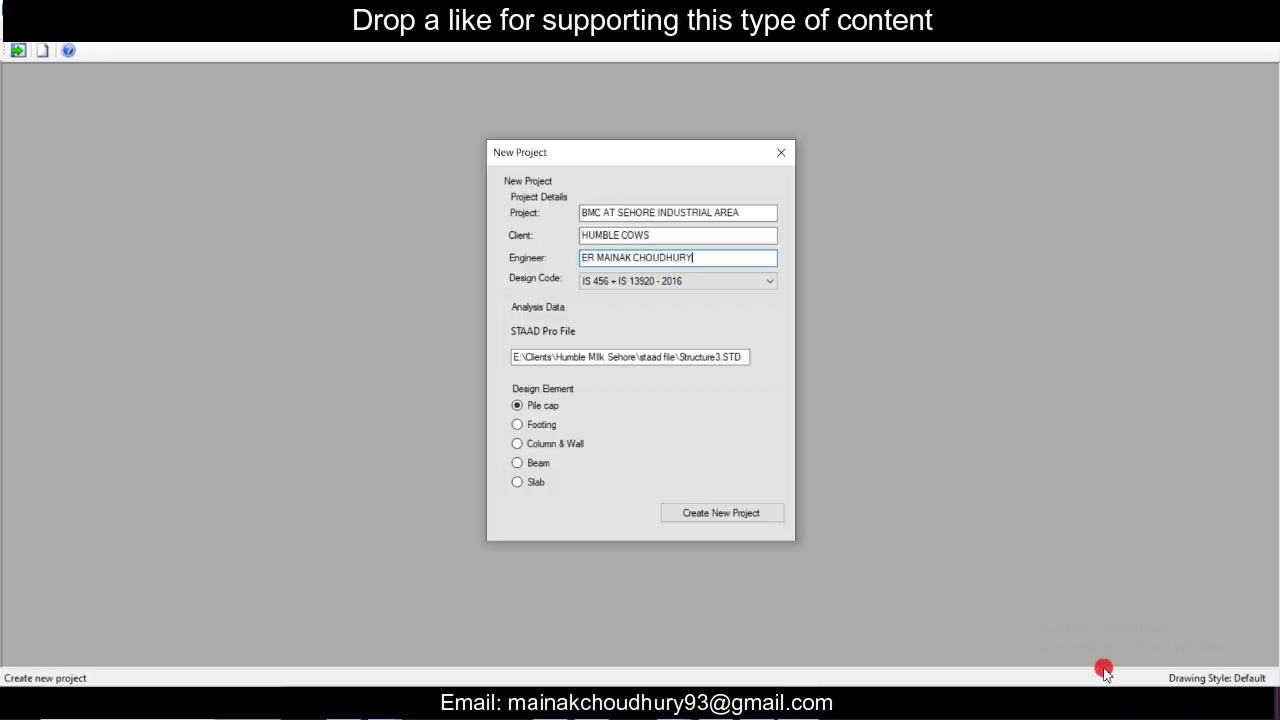
Step: Create a new Column & Wall design project from Structure3.STD using IS 456 + IS 13920 - 2016
click(545, 442)
click(712, 364)
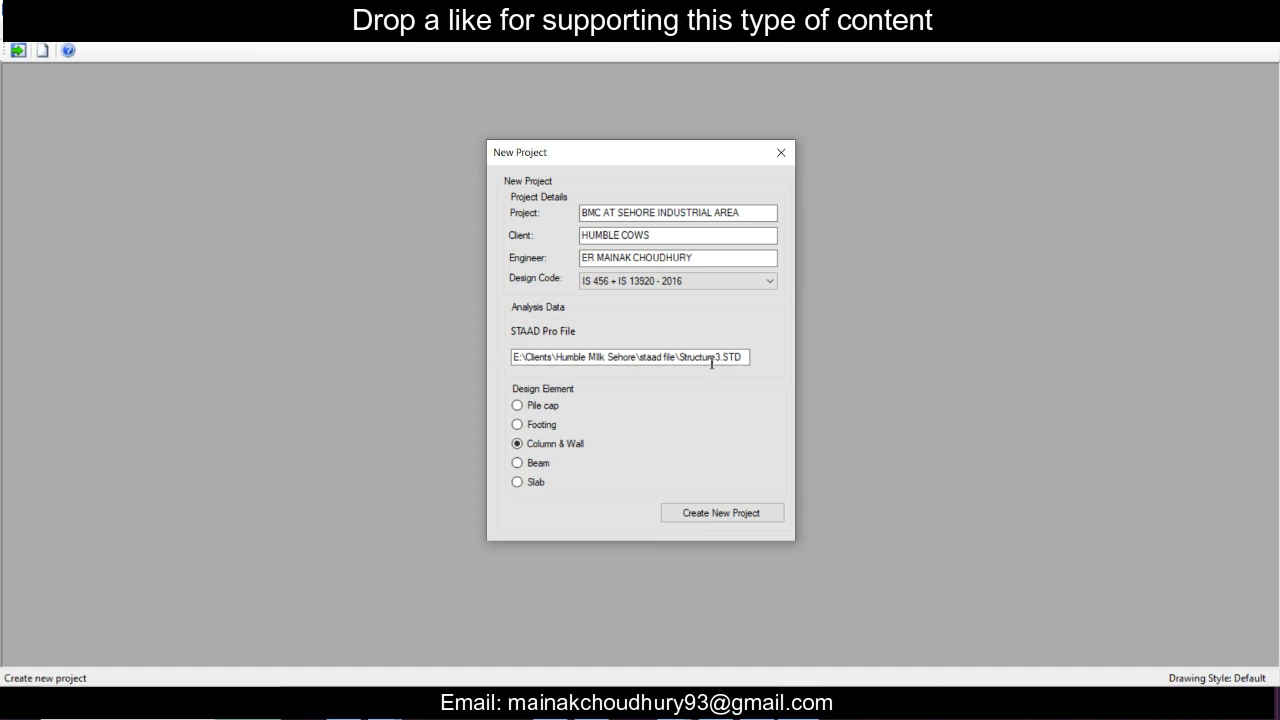
click(713, 362)
click(712, 514)
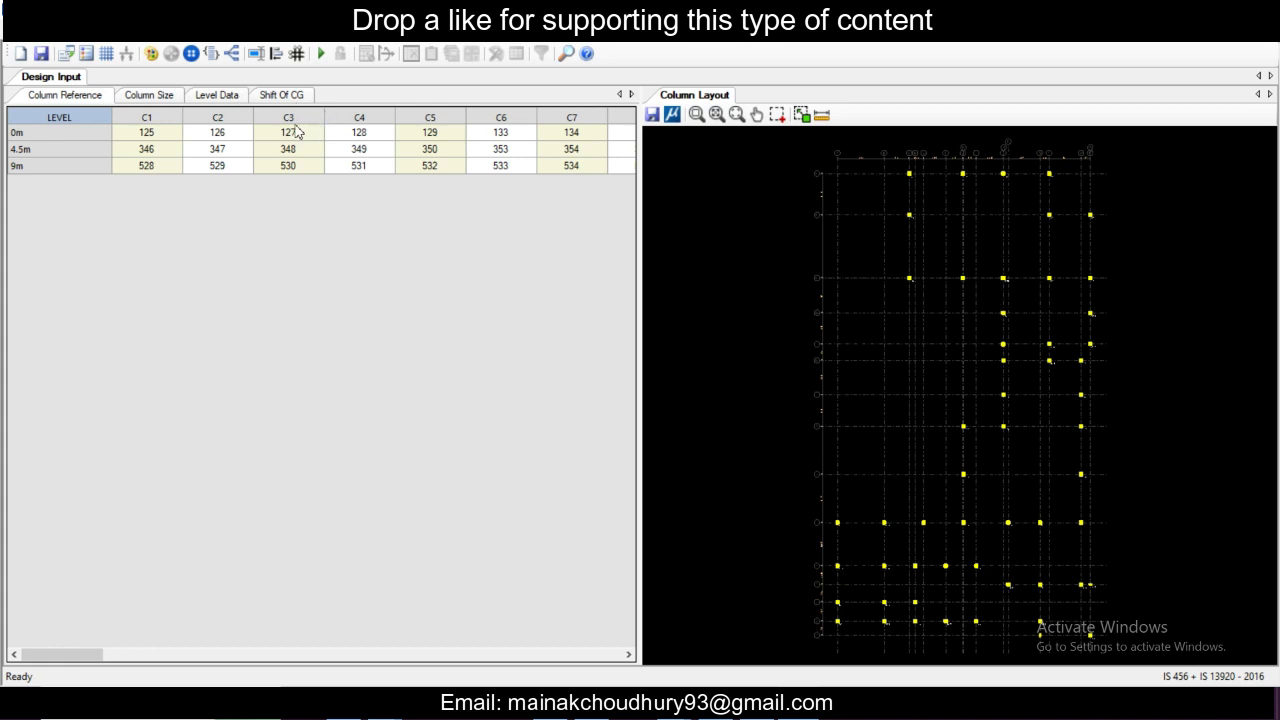
Step: Review the column references and the column sizes at each level
click(370, 155)
click(133, 97)
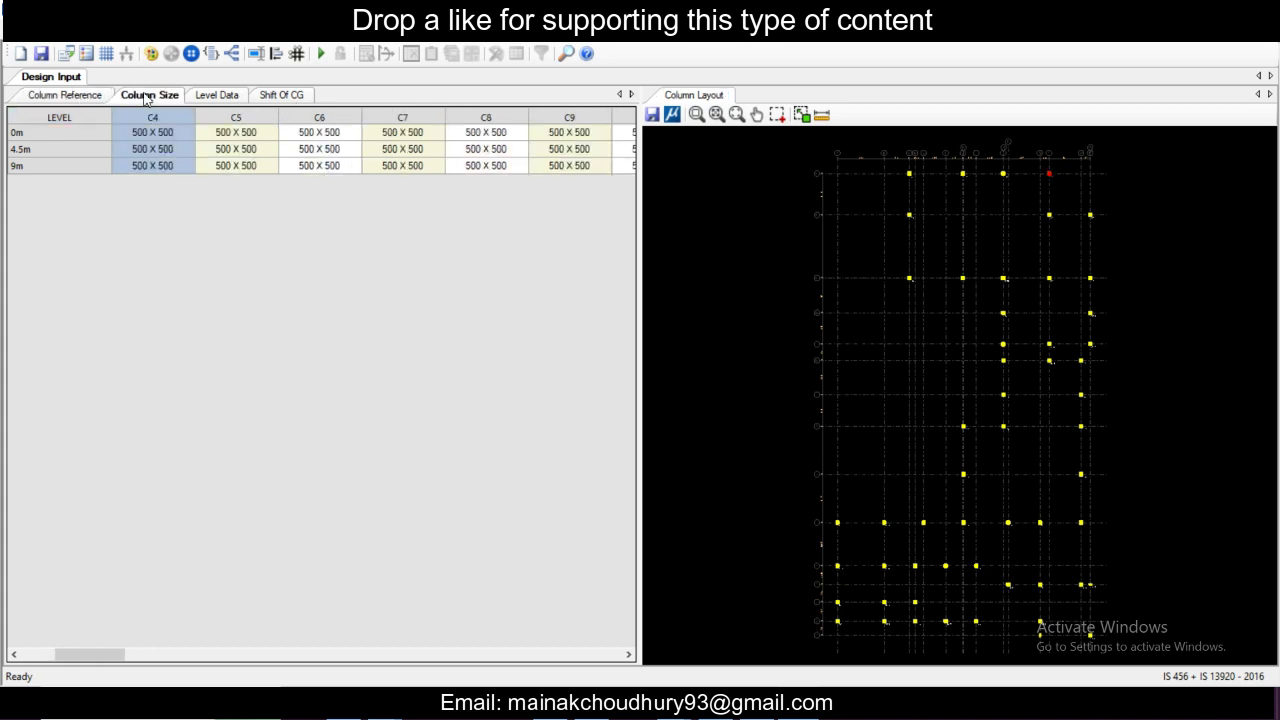
drag(100, 655, 211, 231)
Step: Set the column steel grade to Fe550 for the 0m, 4.5m and 9m levels in the level data
click(216, 96)
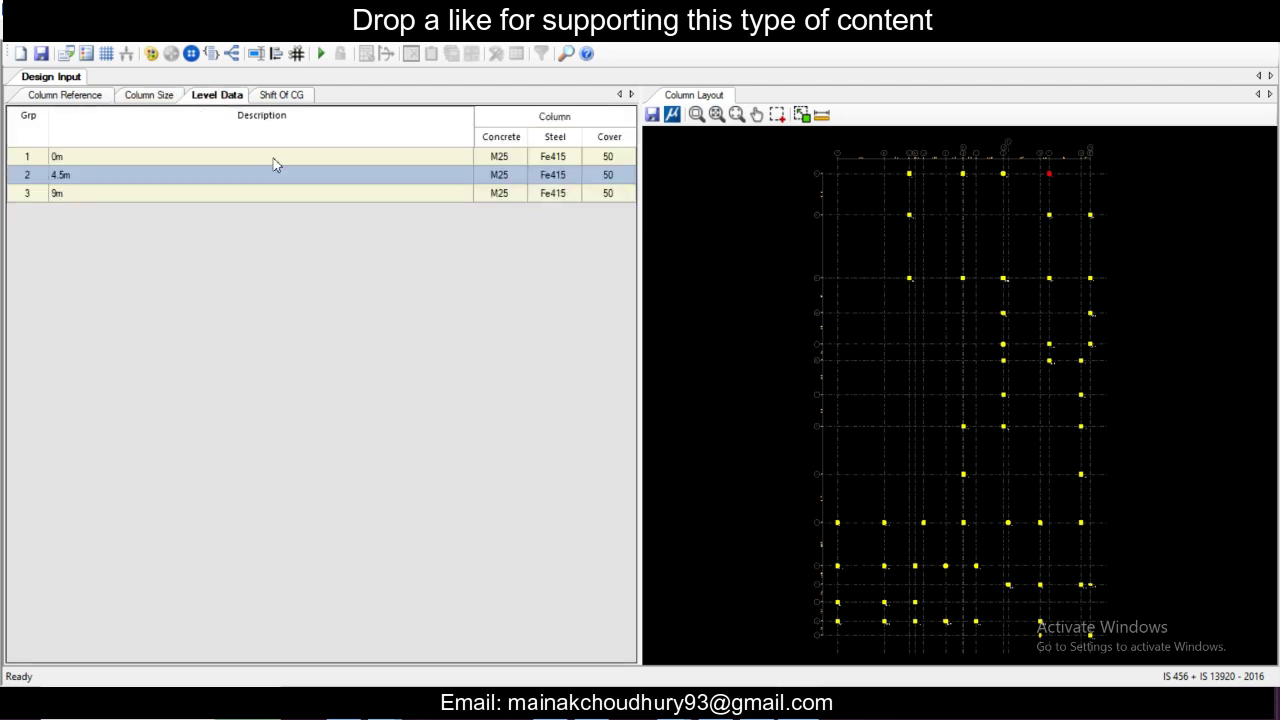
click(555, 157)
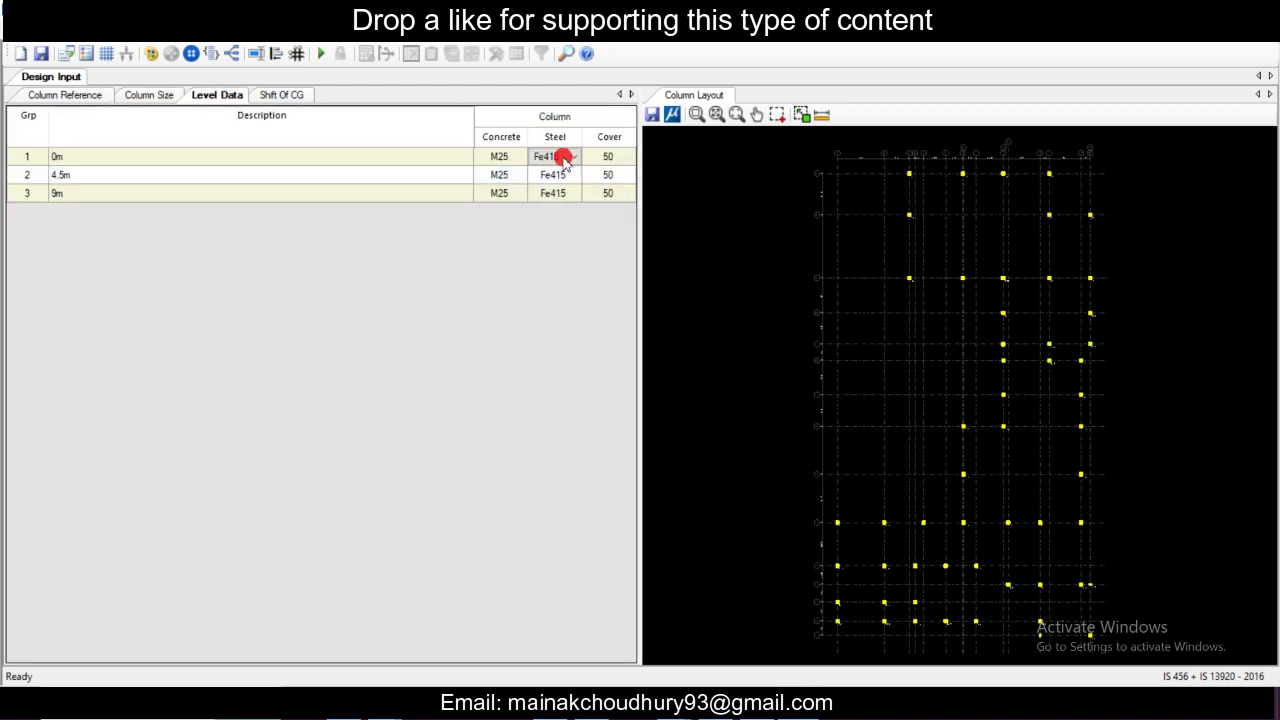
click(574, 158)
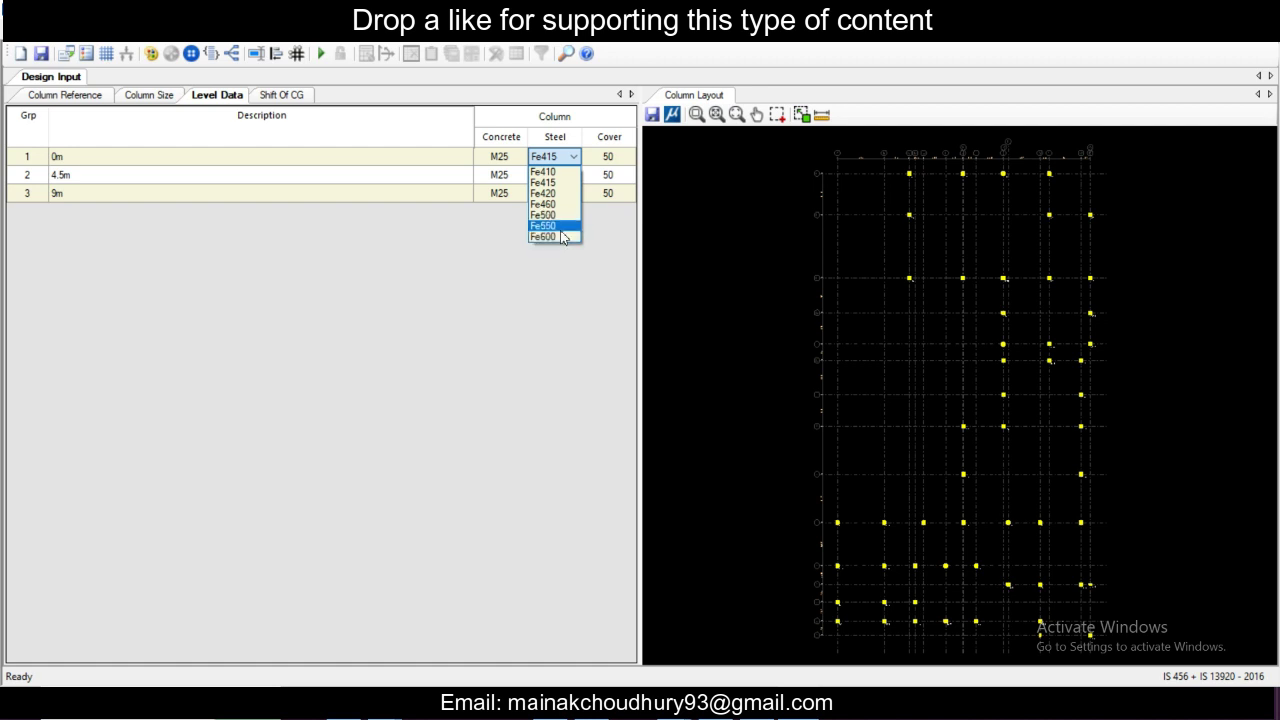
click(545, 226)
click(572, 183)
click(573, 176)
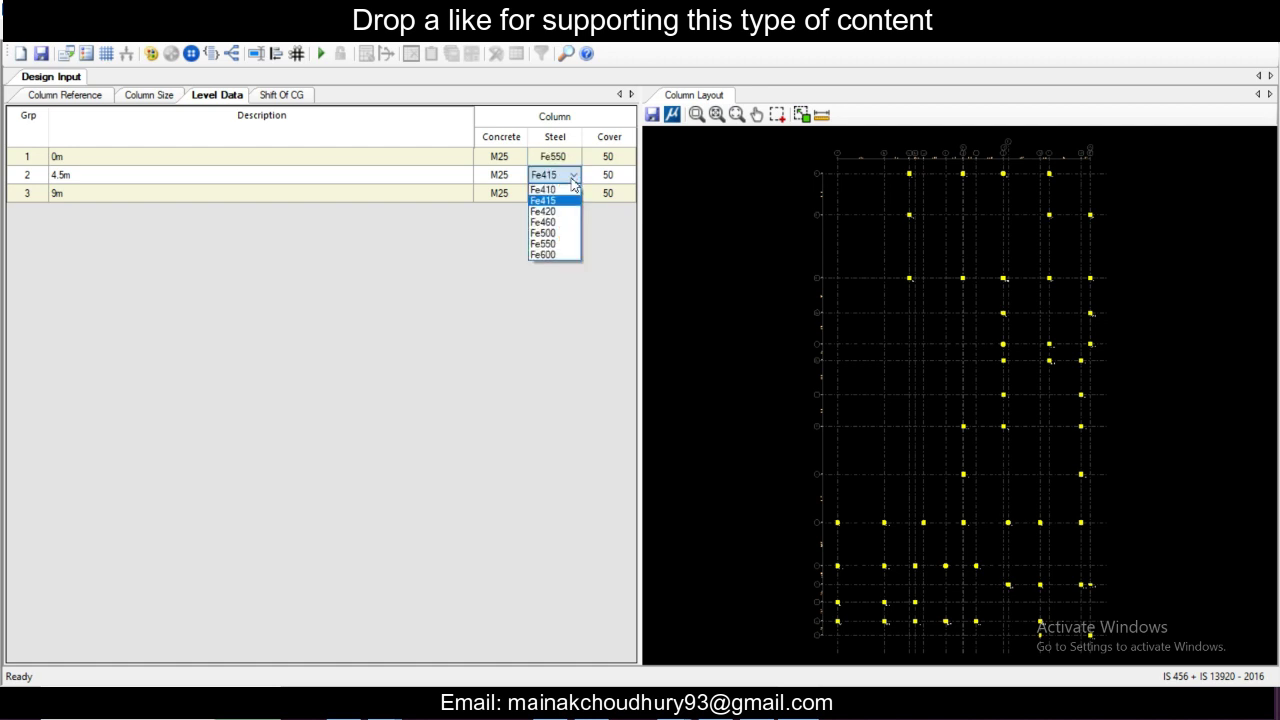
click(552, 243)
click(576, 196)
click(576, 196)
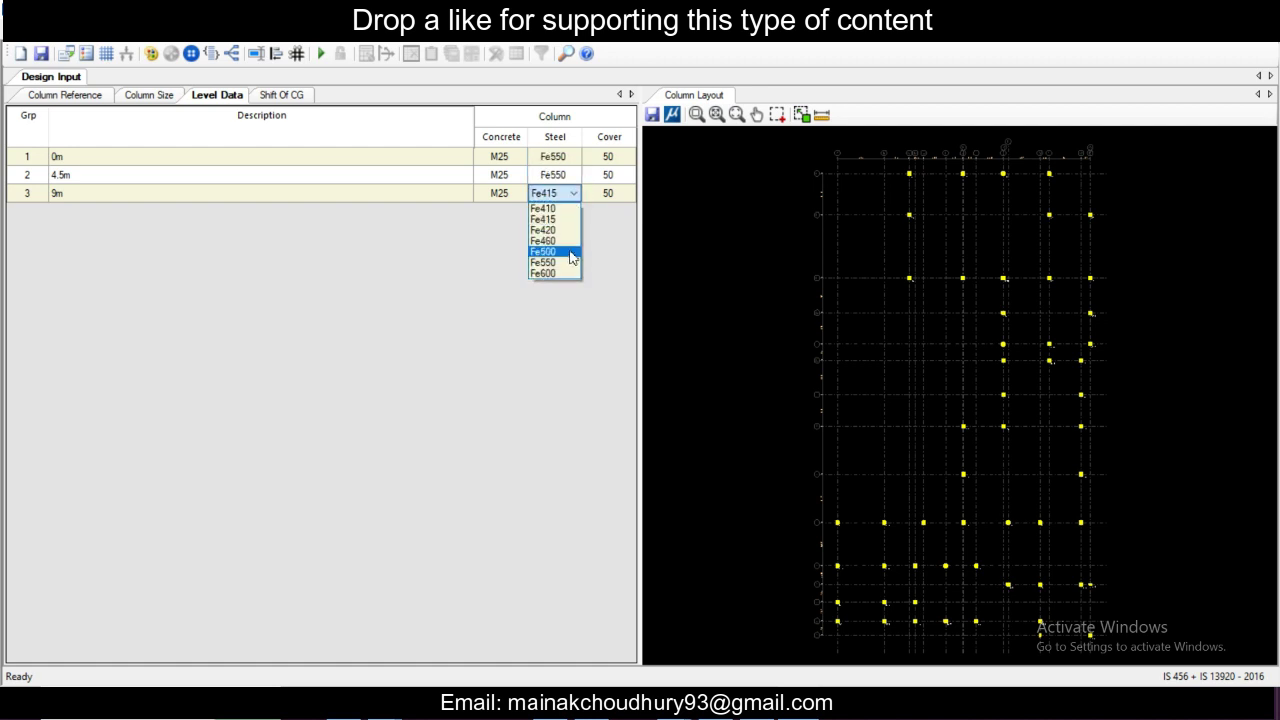
click(566, 262)
Step: Set the column cover to 40 for all three levels and recheck the column sizes, references and level data
click(630, 157)
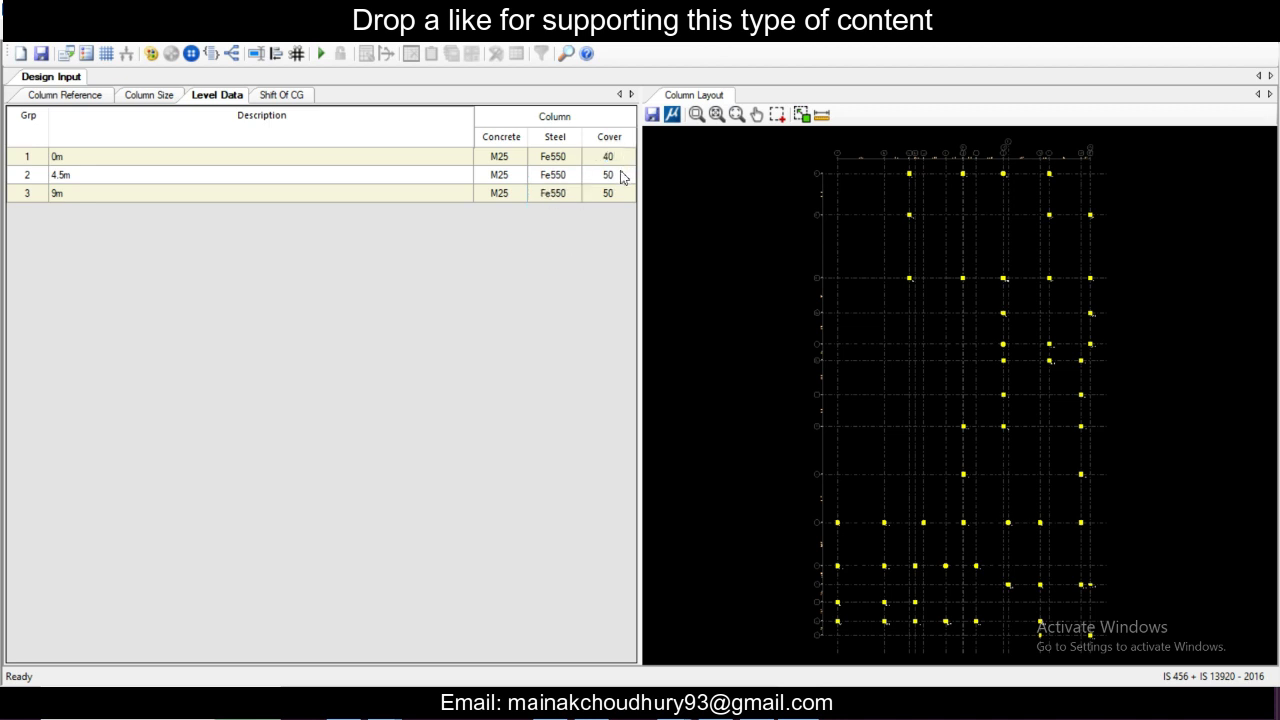
click(620, 177)
text(40)
click(620, 193)
text(4)
click(574, 253)
click(152, 96)
click(78, 98)
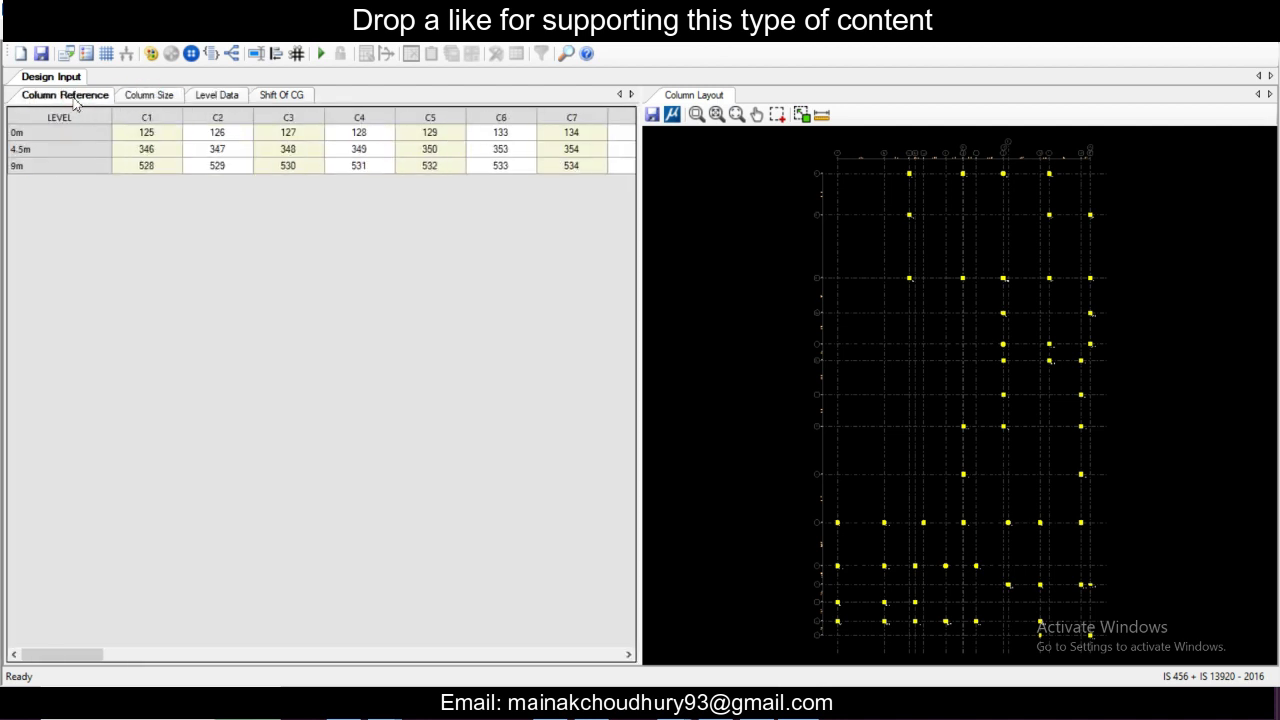
click(138, 97)
click(217, 97)
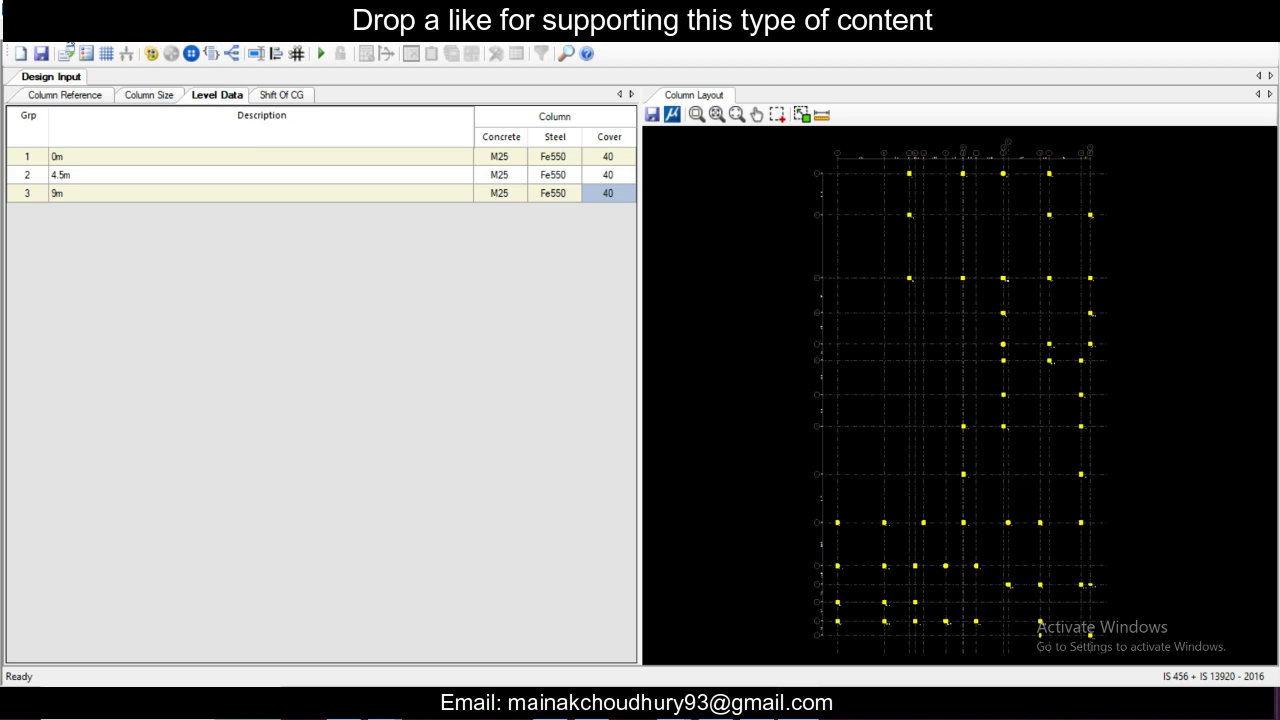
Step: In the basic load cases, assign Earthquake X to LOAD 1: SLX and Earthquake Z to LOAD 2: SLZ
click(87, 53)
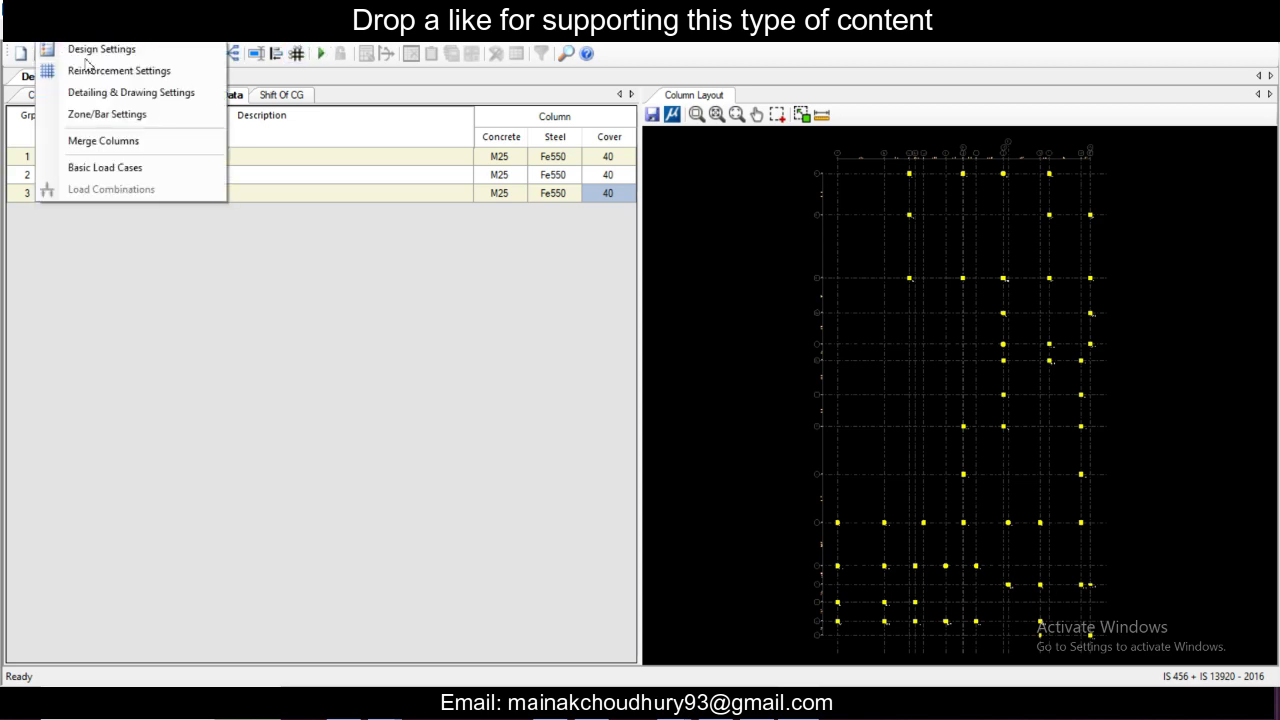
click(114, 166)
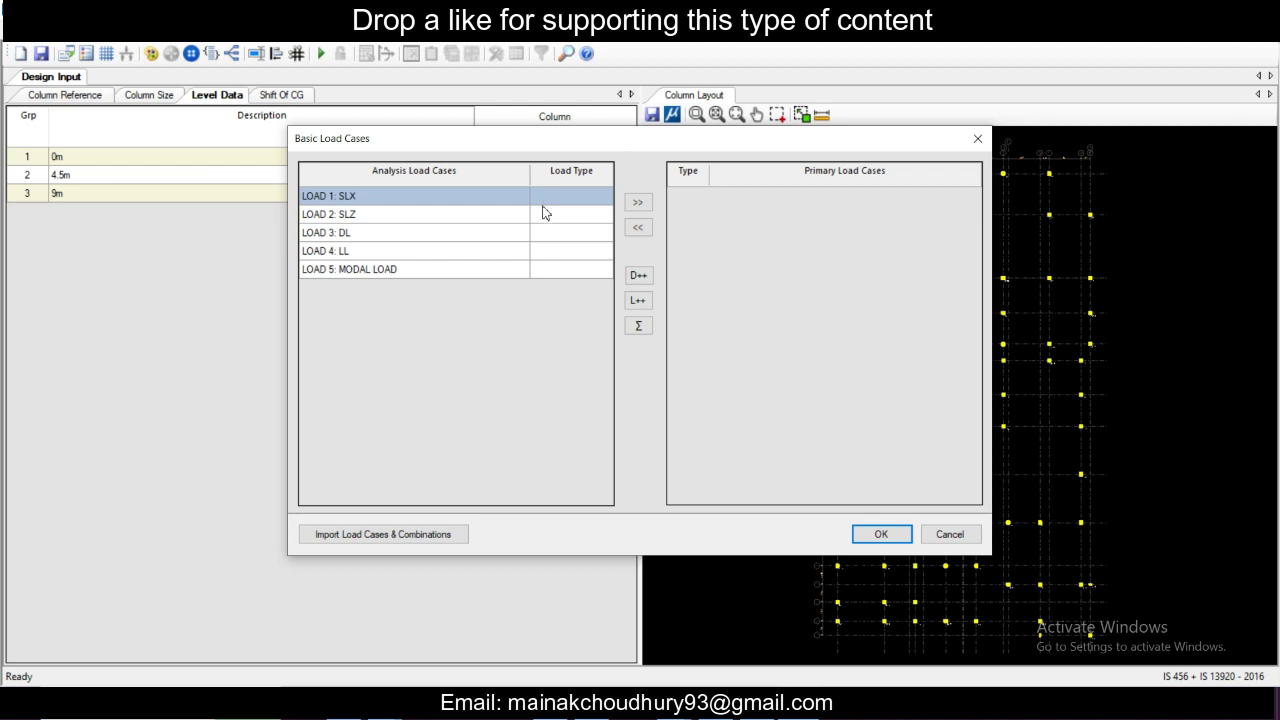
click(588, 203)
click(602, 198)
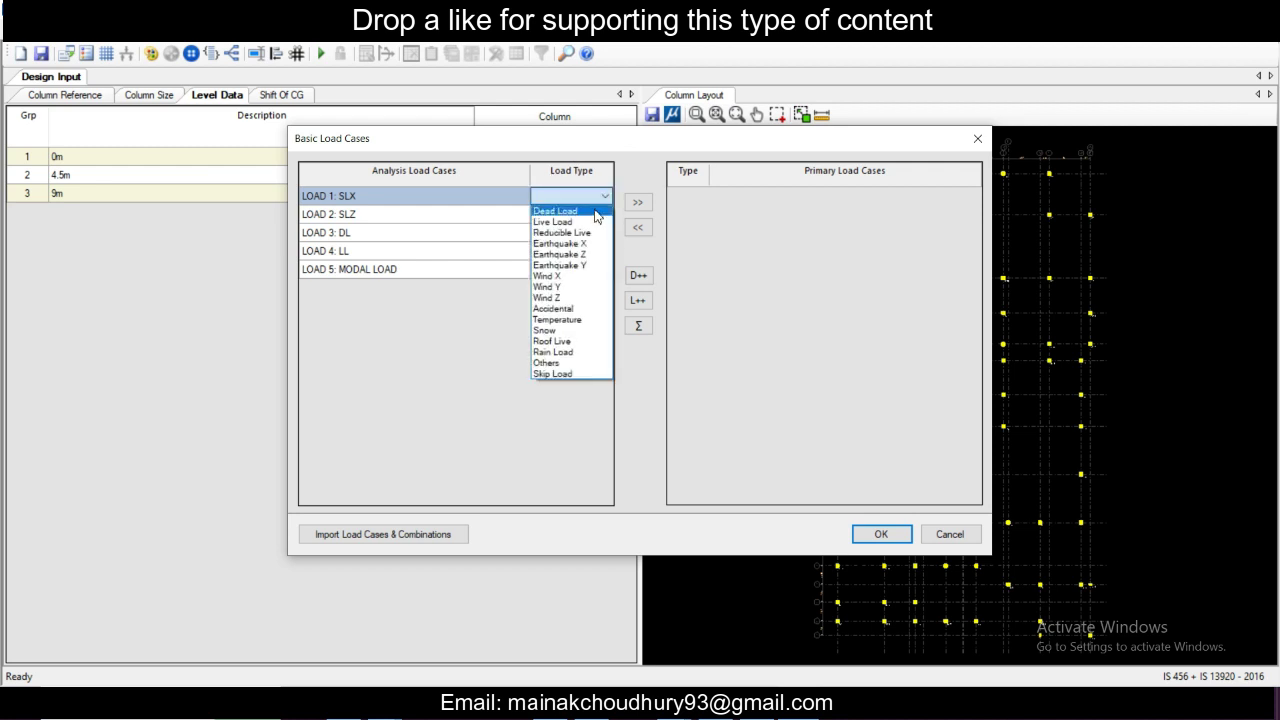
click(590, 243)
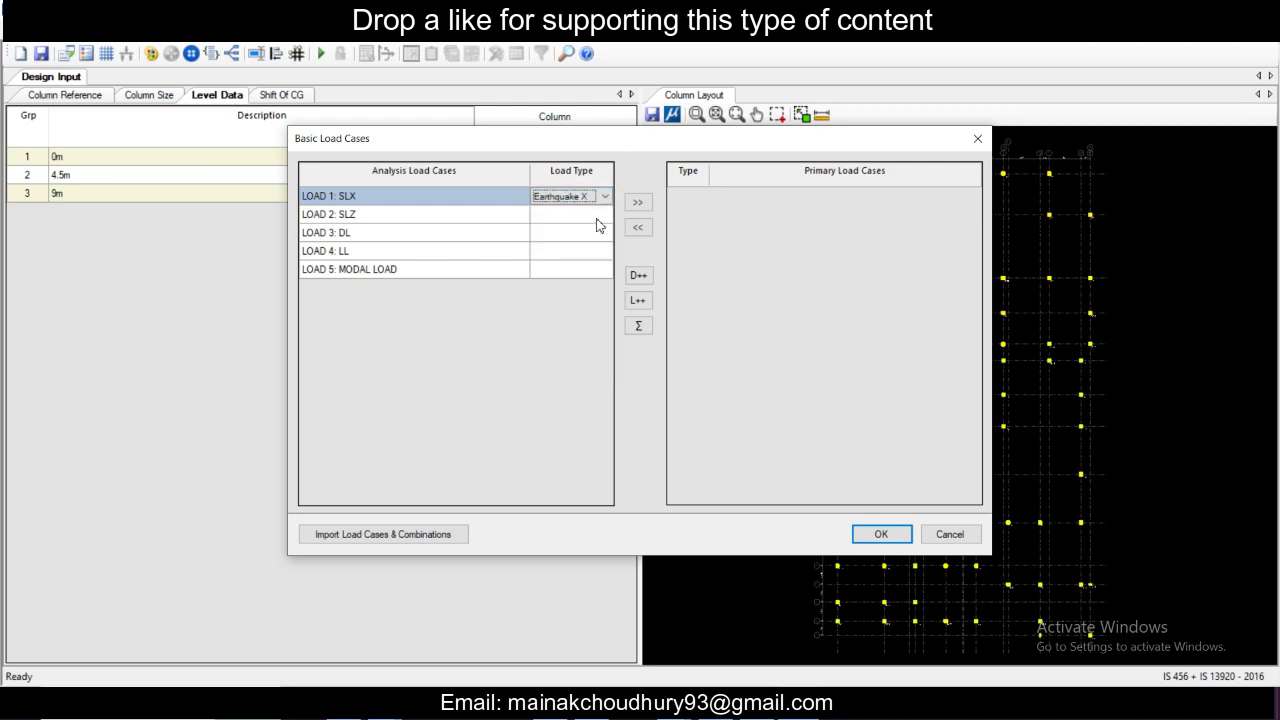
click(604, 218)
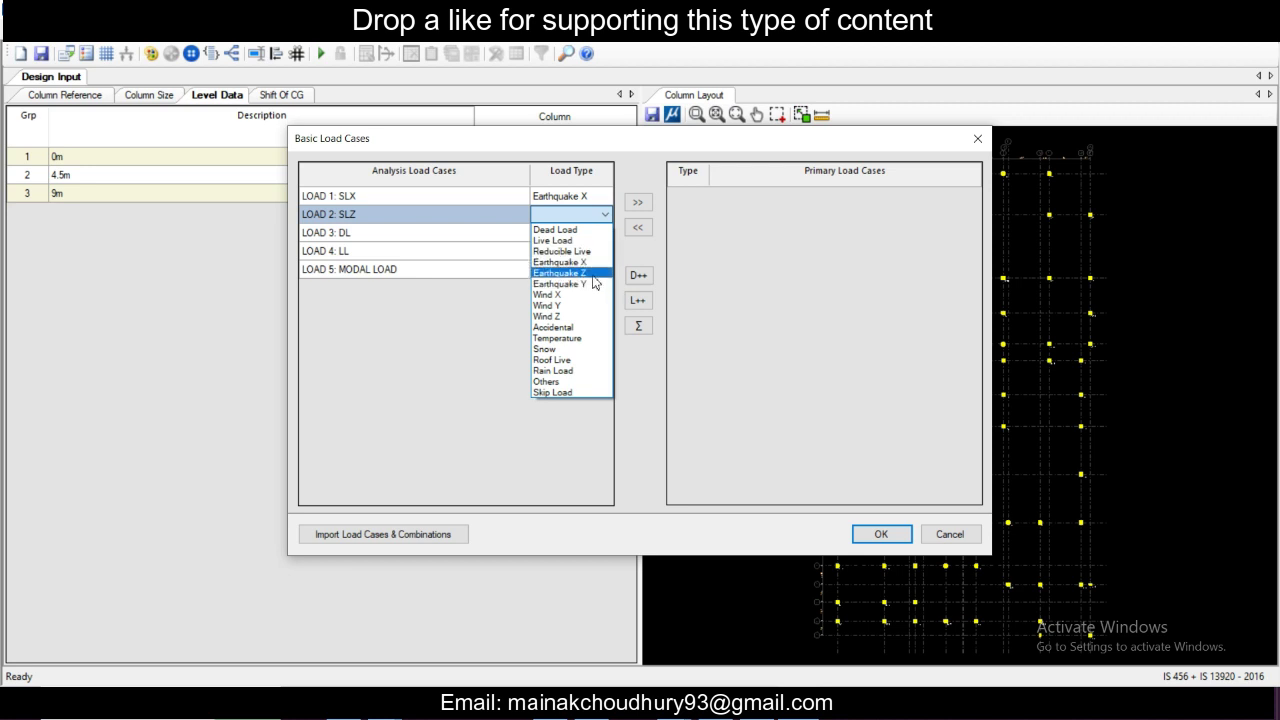
click(594, 268)
Step: Assign the Dead Load type to LOAD 3: DL and the Live Load type to LOAD 4: LL
click(601, 233)
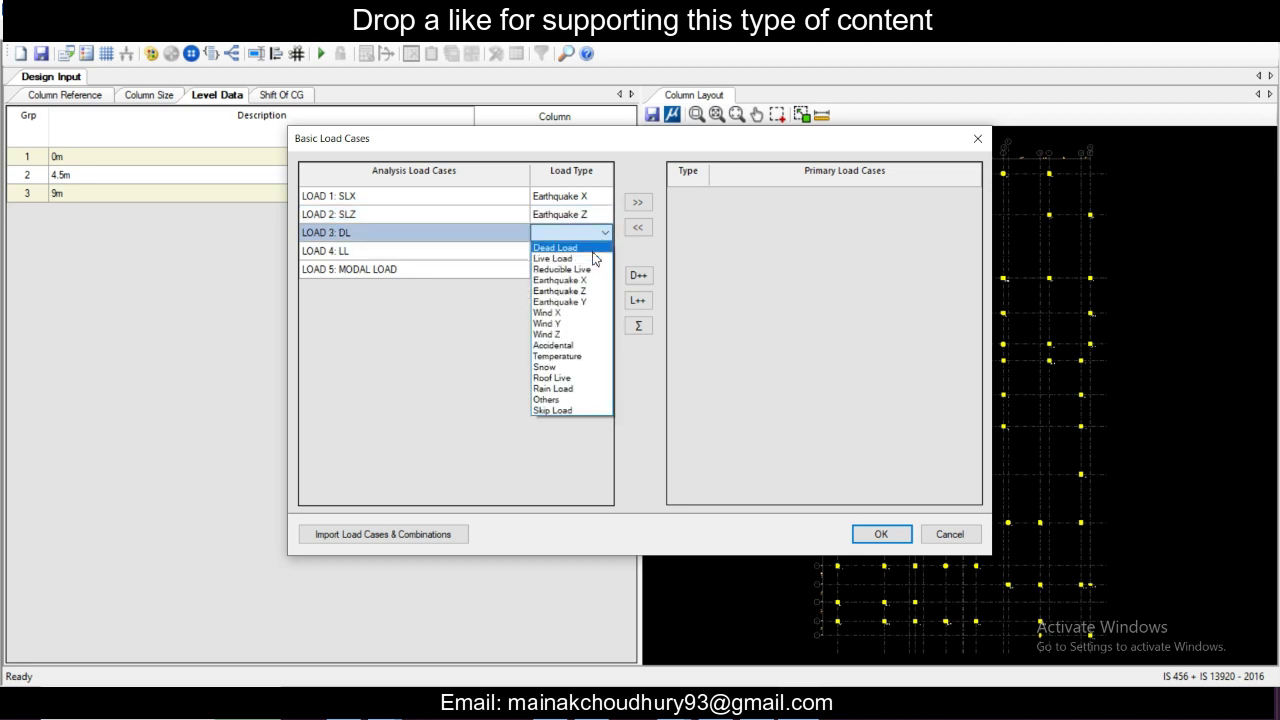
click(595, 248)
click(603, 251)
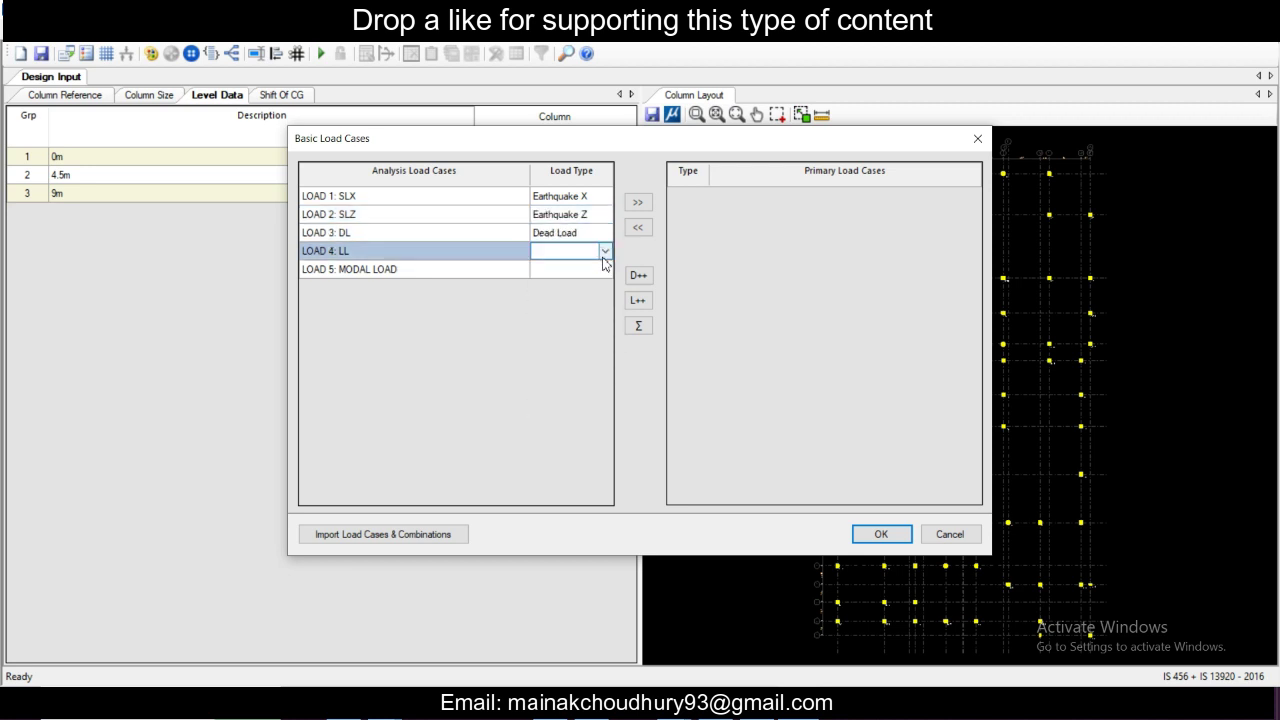
click(603, 252)
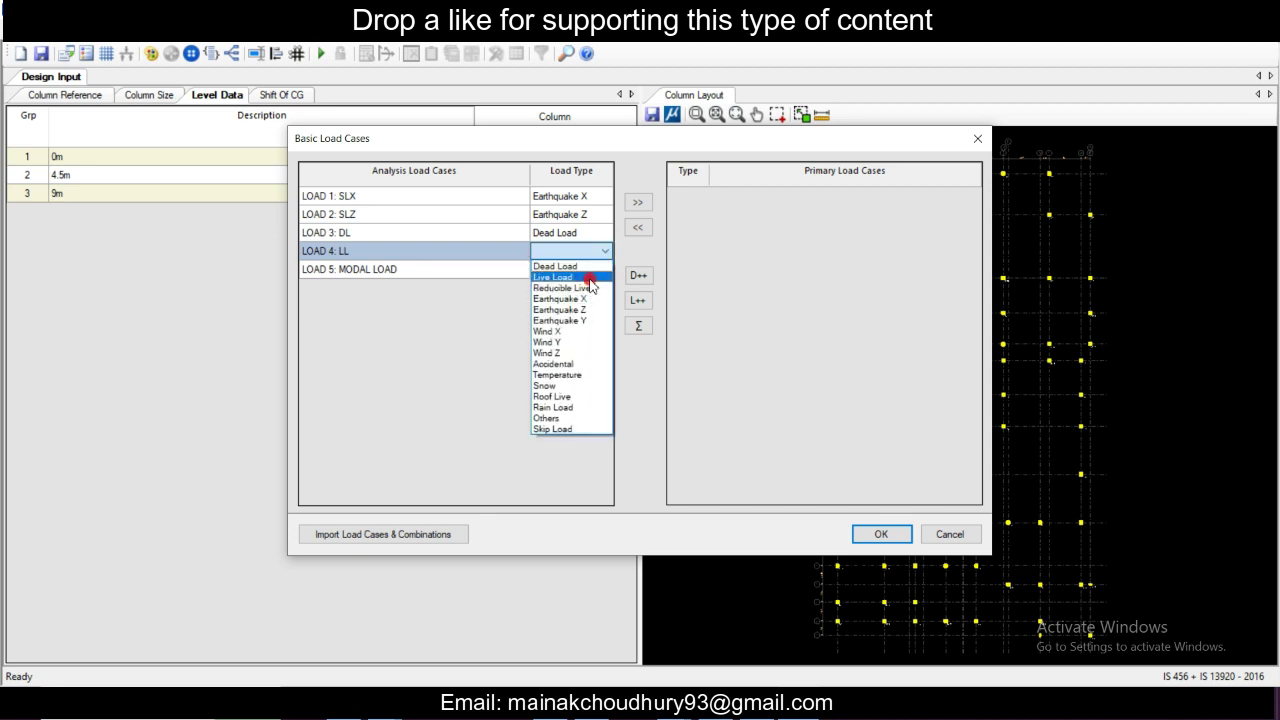
click(584, 277)
Step: Add the SLX, SLZ, DL and LL cases to the primary load cases and accept the list
shift+click(458, 231)
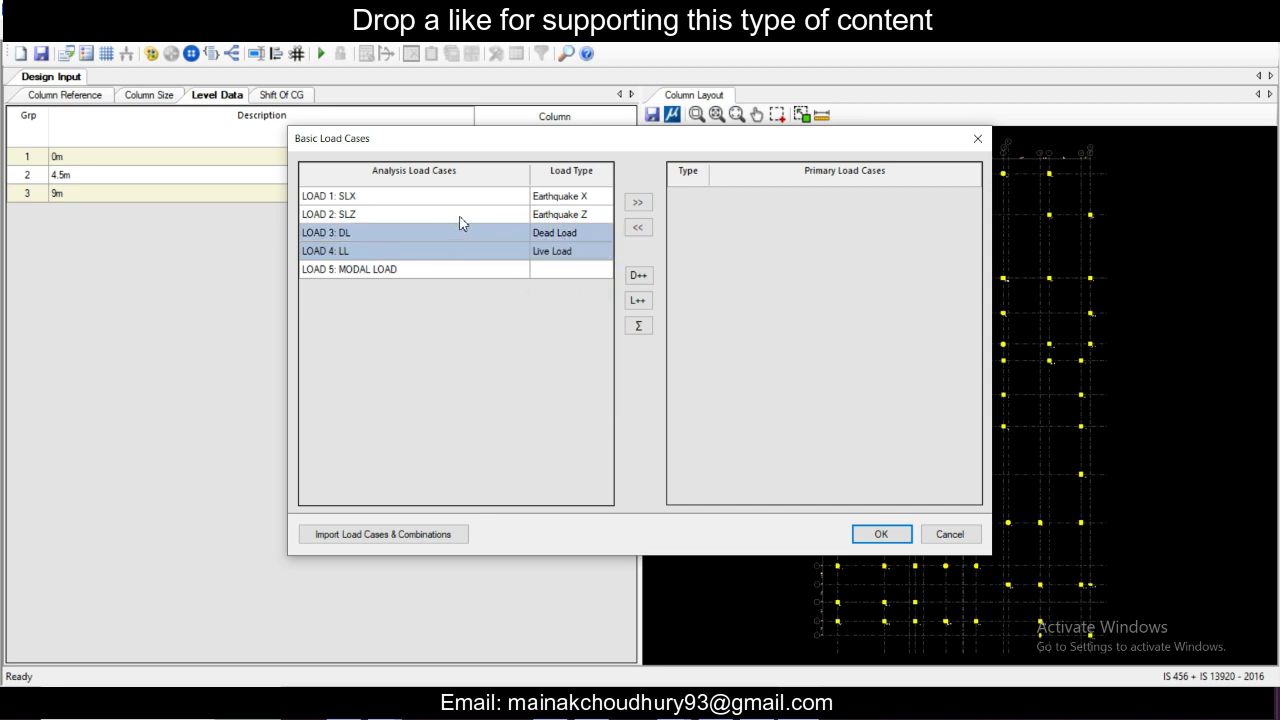
shift+click(465, 198)
click(634, 203)
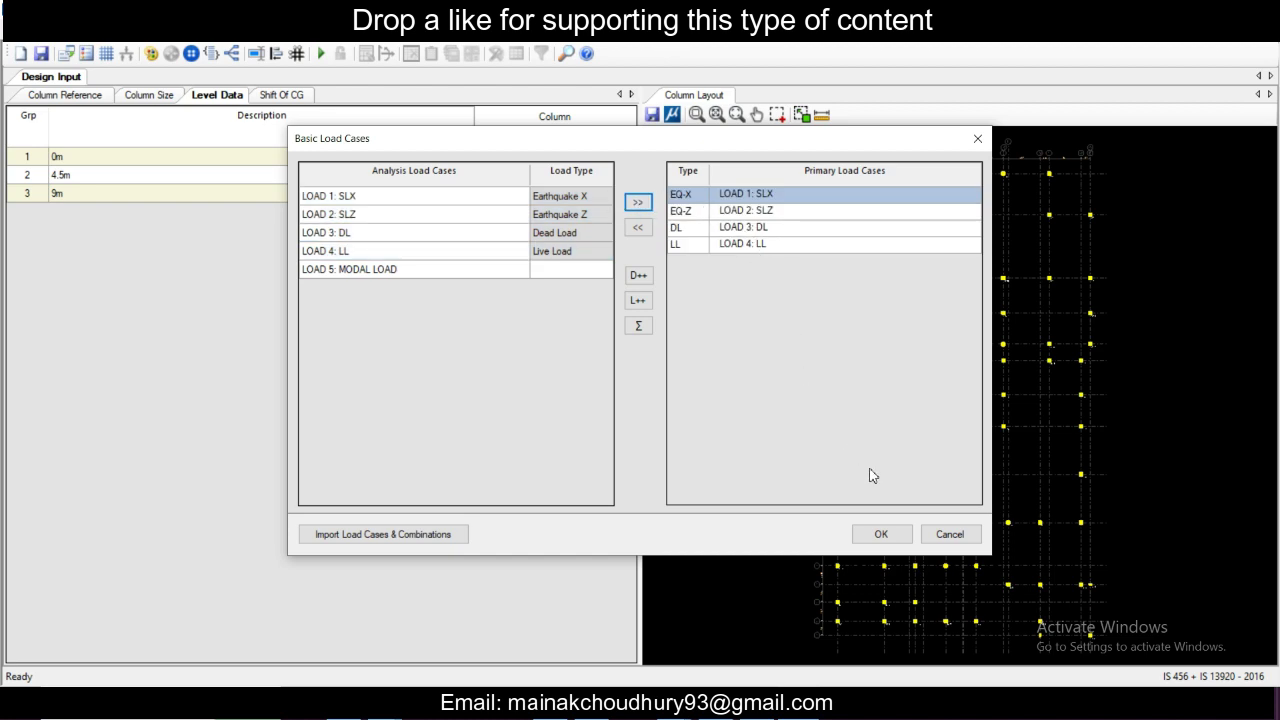
click(882, 535)
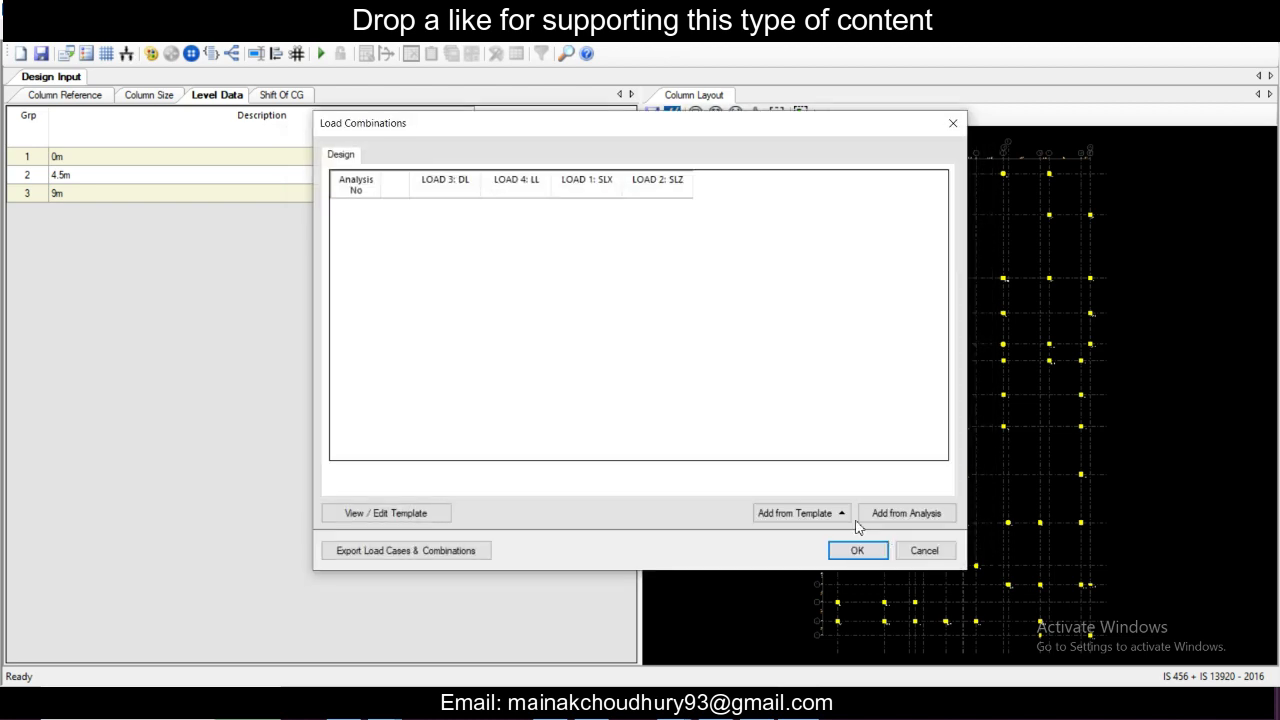
Step: Add the design load combinations from the template, look through their factors and accept them
click(795, 513)
click(794, 466)
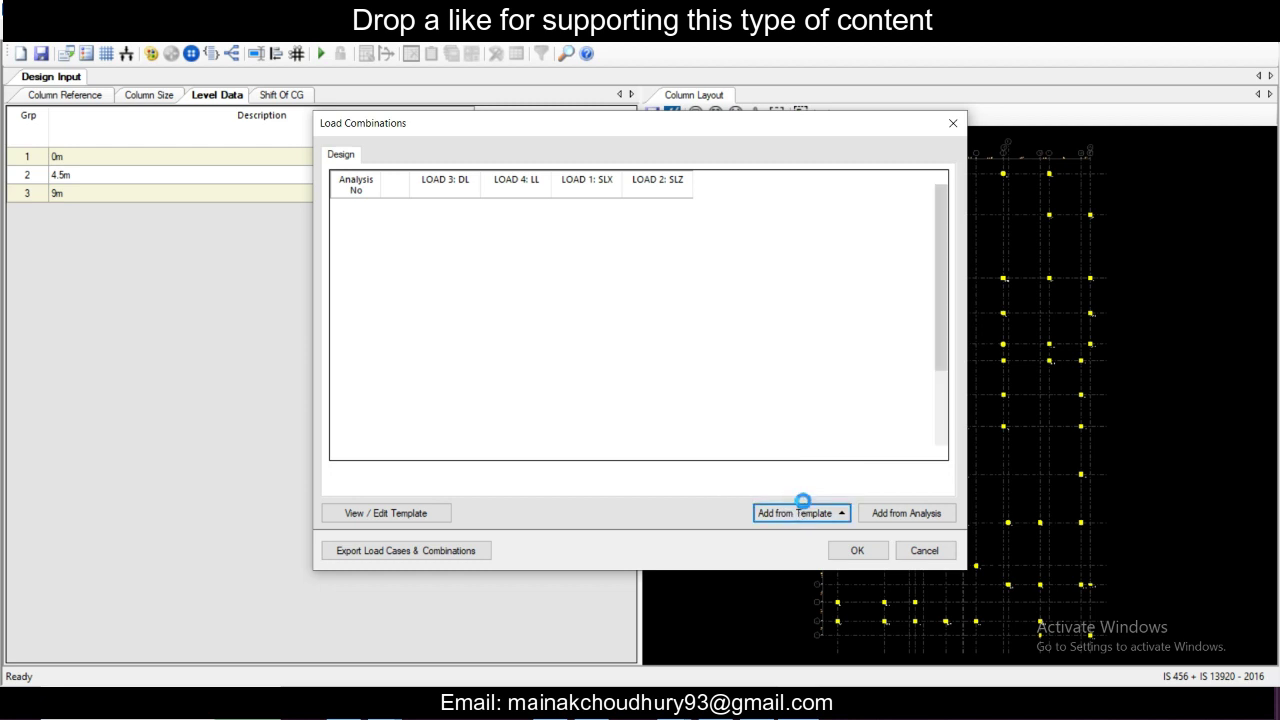
scroll(496, 322, down, 10)
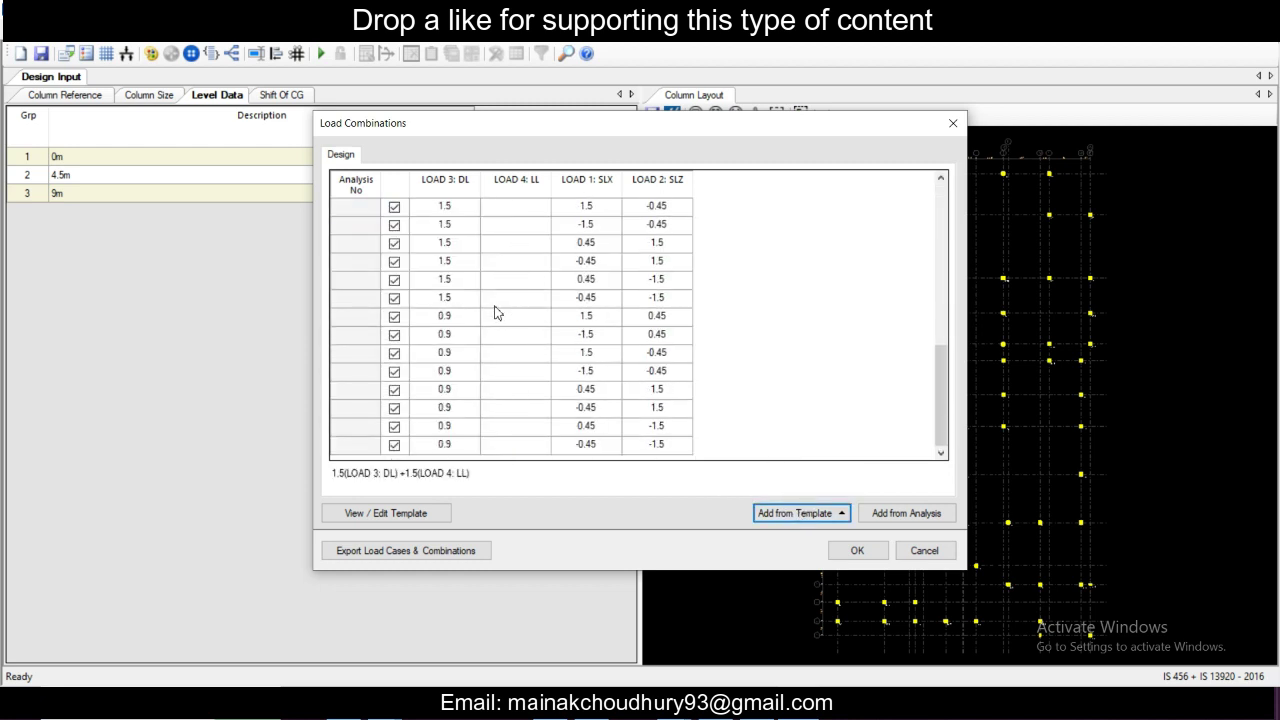
scroll(498, 314, up, 10)
scroll(504, 311, down, 10)
scroll(506, 309, up, 10)
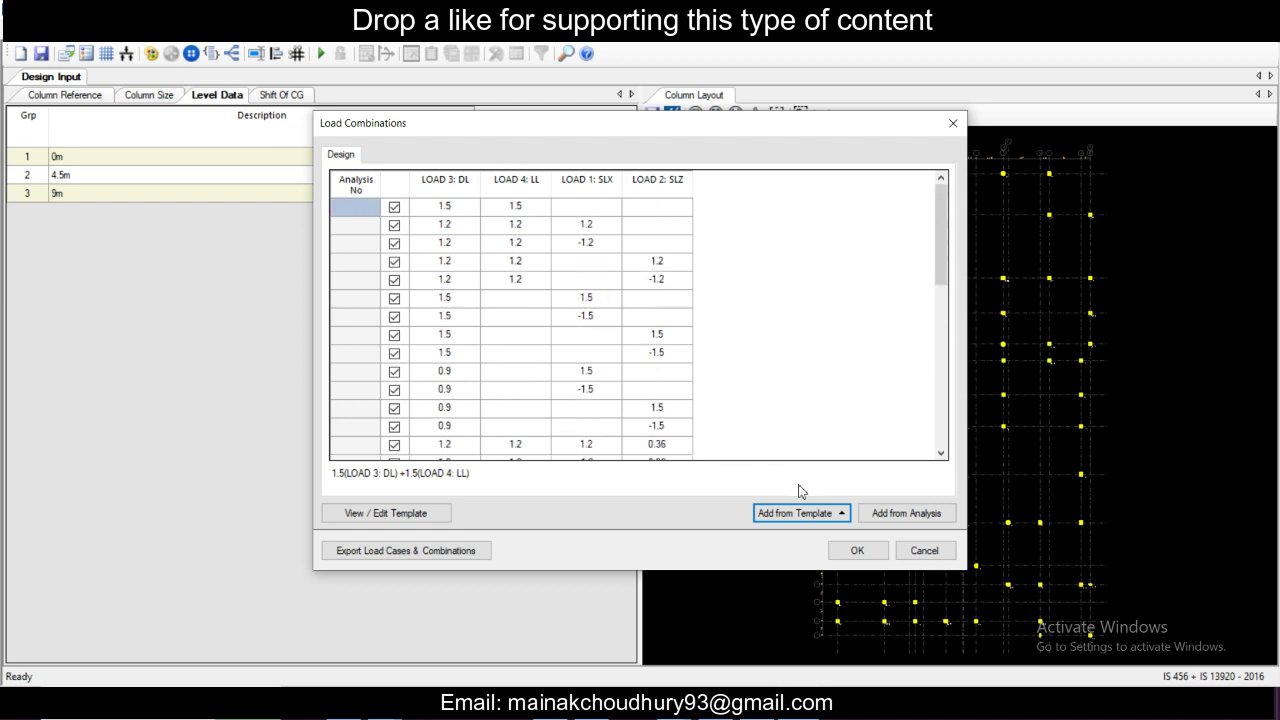
click(855, 551)
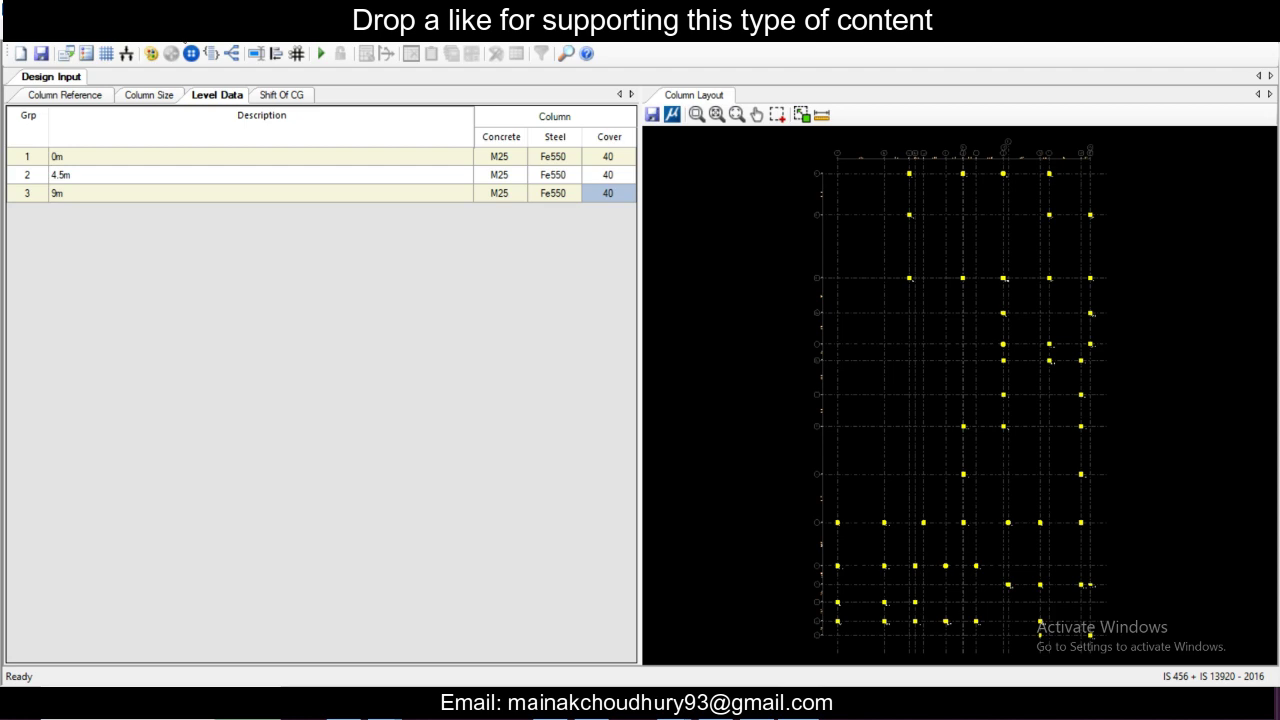
Step: Examine the reinforcement settings for steel percentages, rebar diameters, spacing and links
click(65, 53)
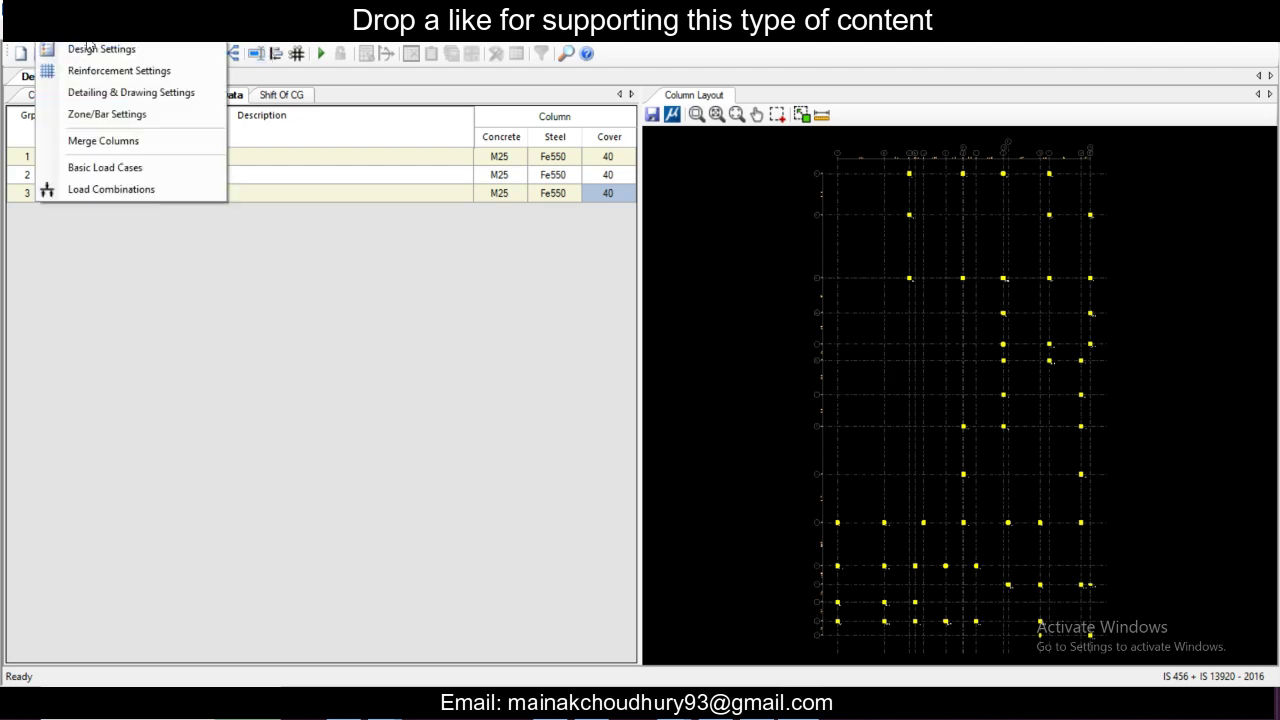
click(79, 68)
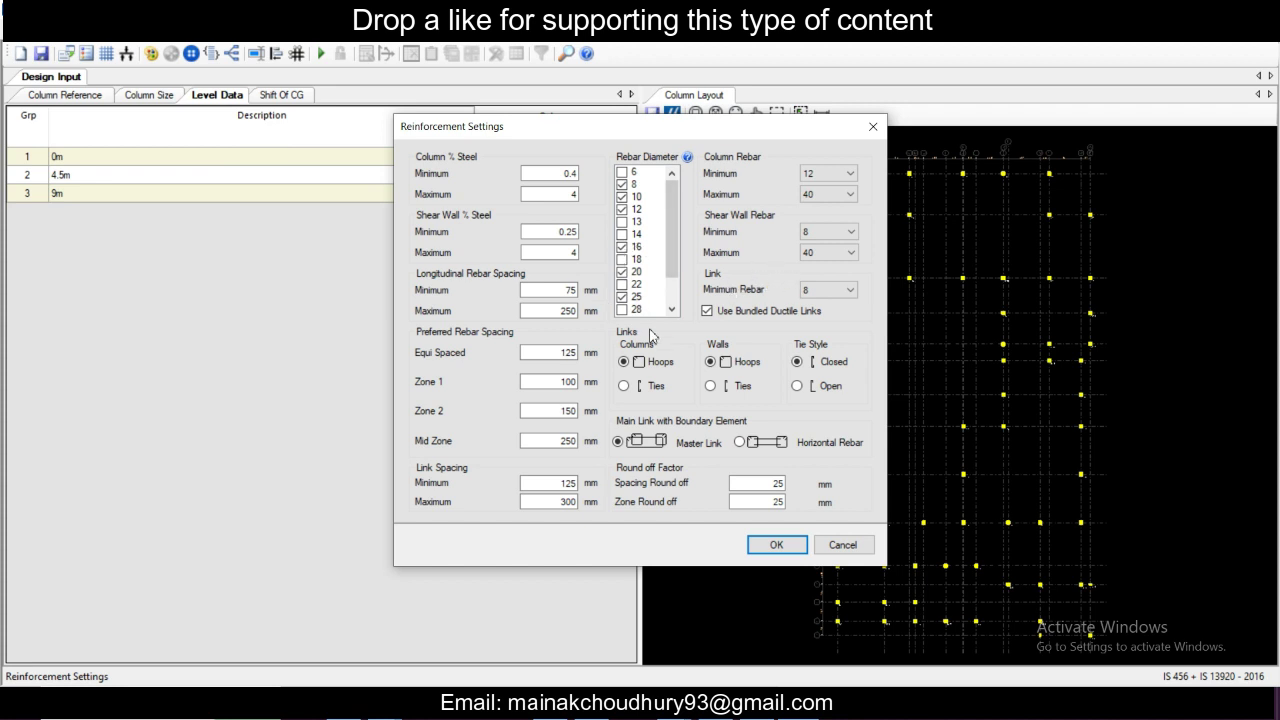
click(873, 128)
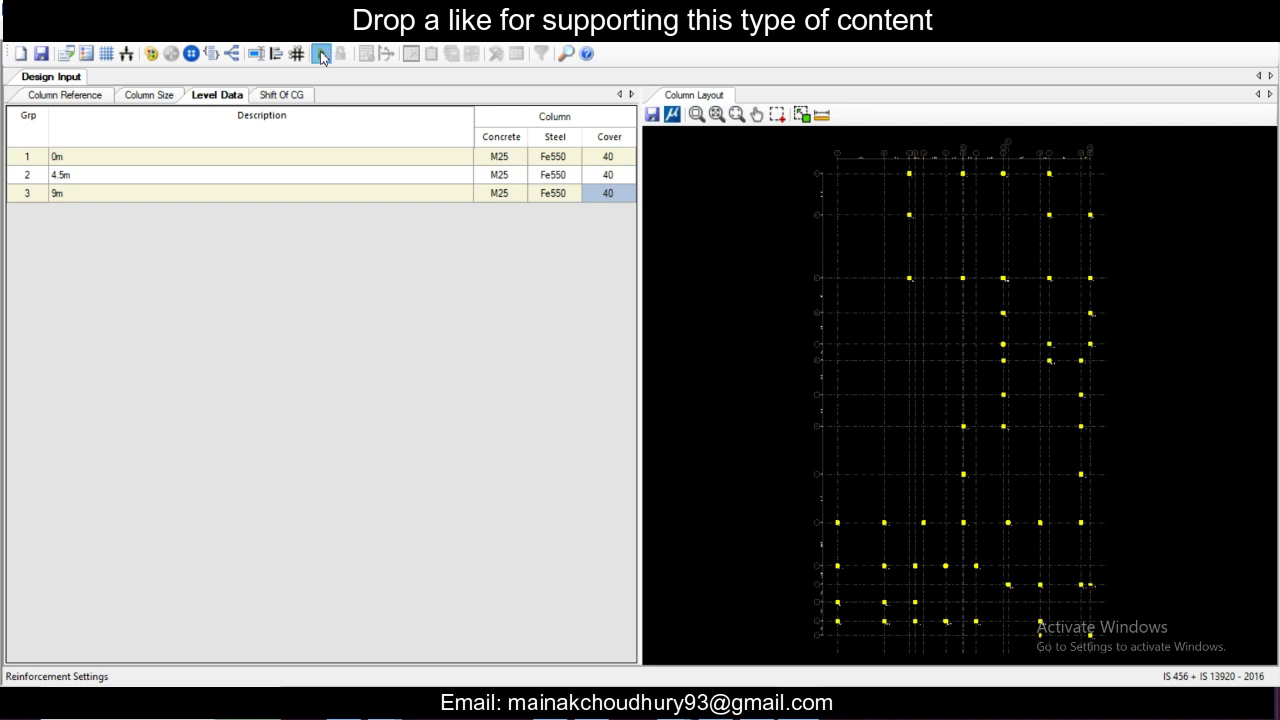
Step: Run the column design, close the failure list and look through the capacity ratios and reinforcement of all columns
click(322, 55)
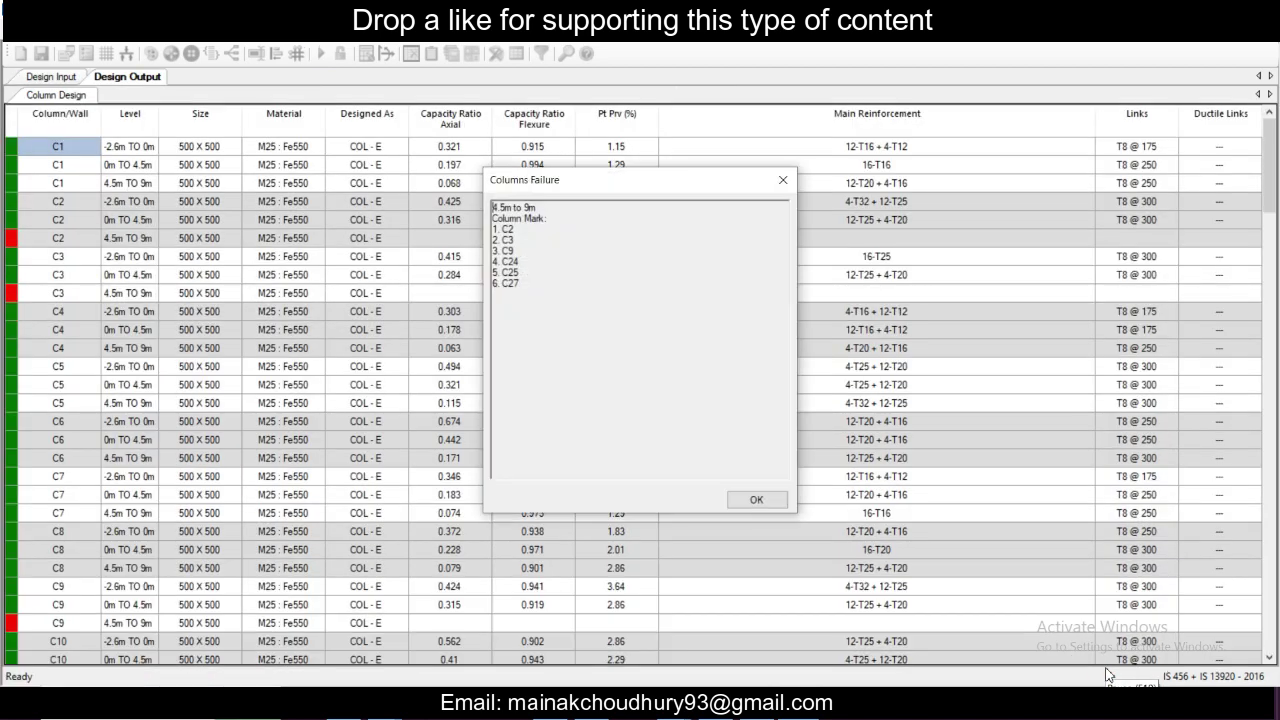
click(757, 499)
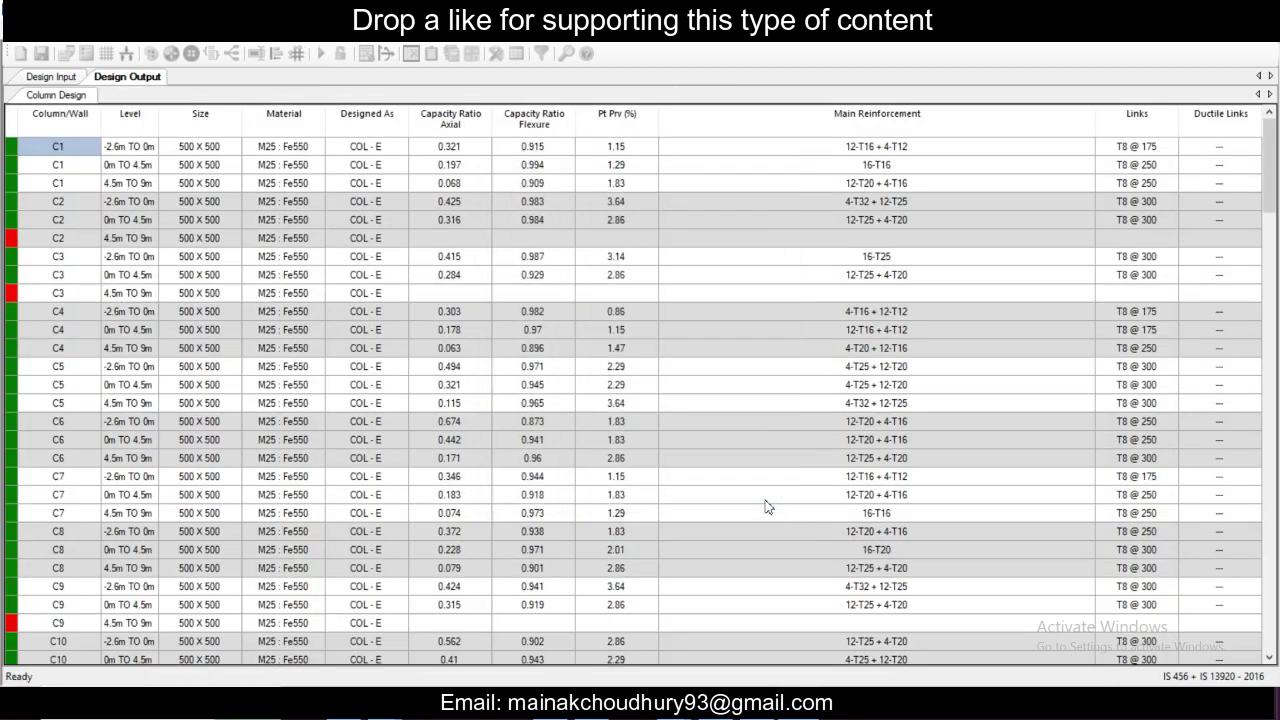
scroll(706, 472, down, 20)
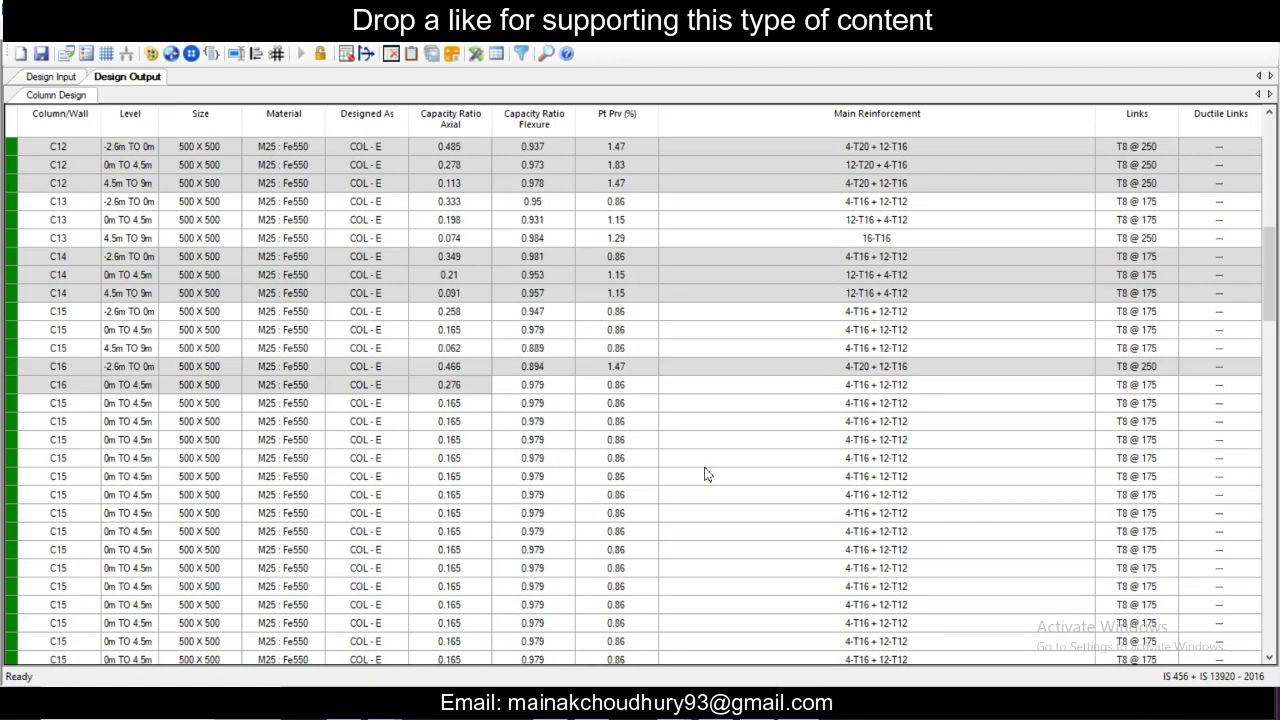
scroll(708, 474, down, 20)
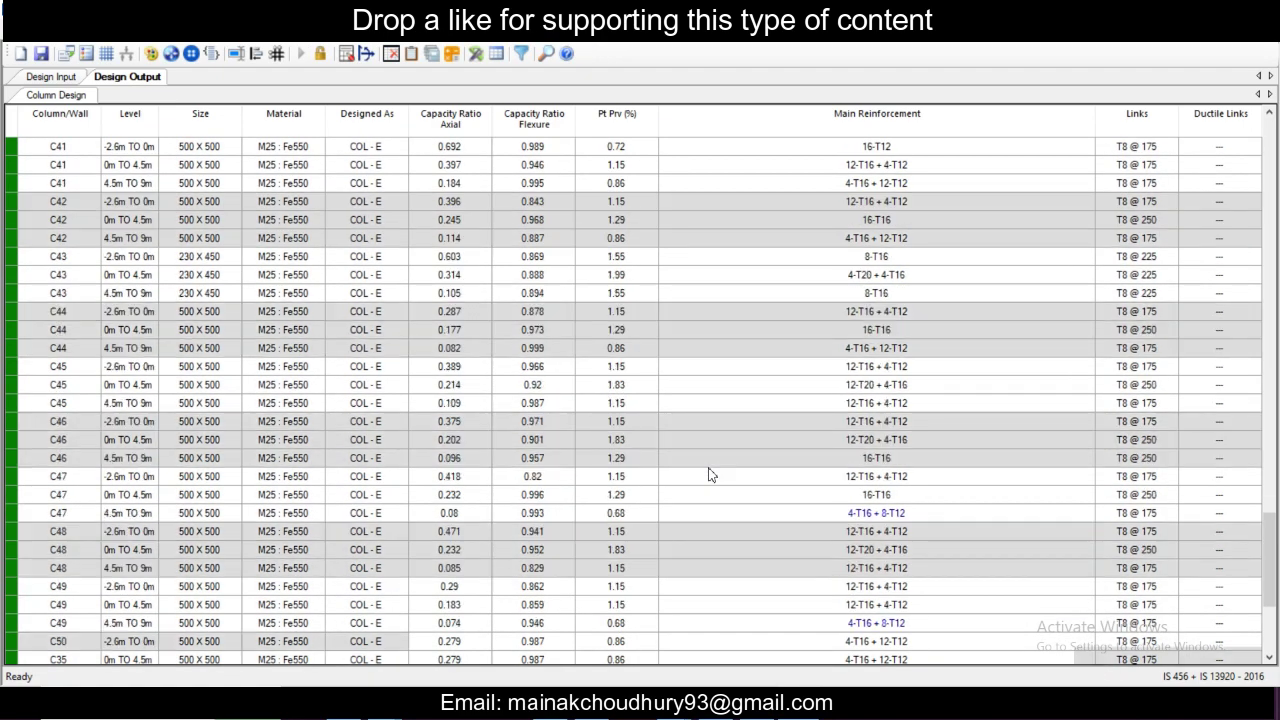
scroll(889, 549, up, 20)
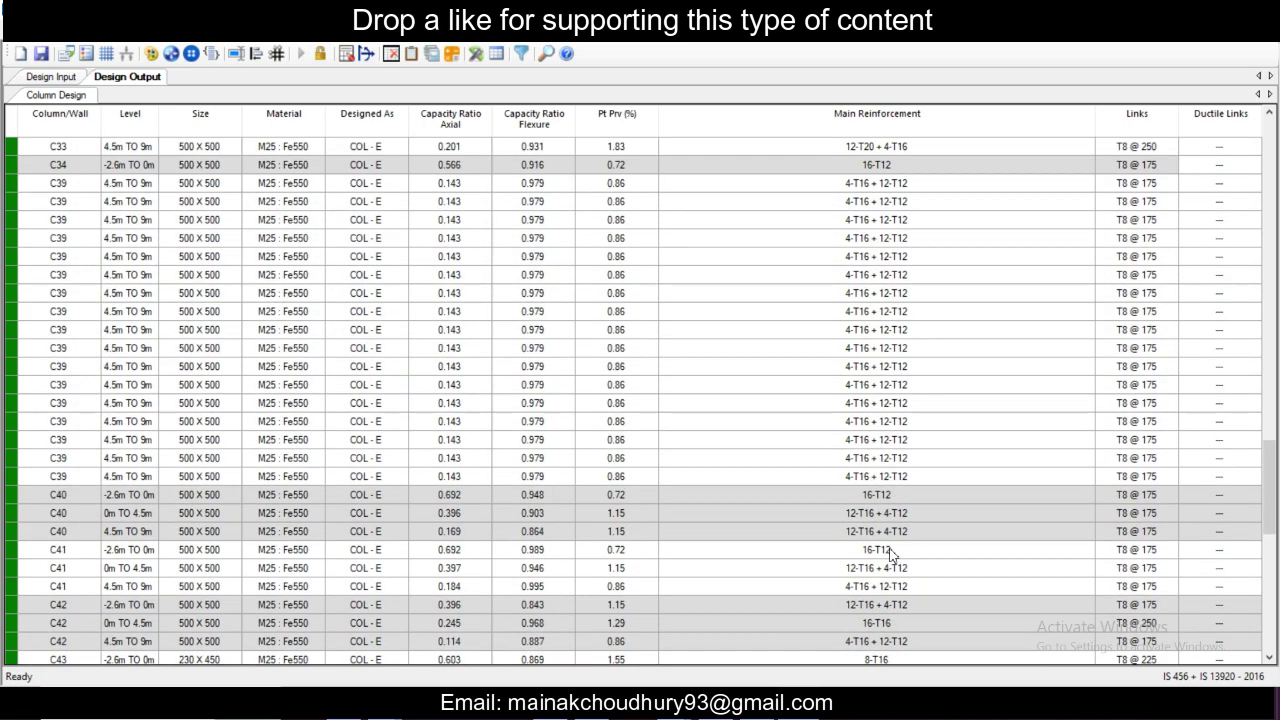
scroll(892, 553, up, 12)
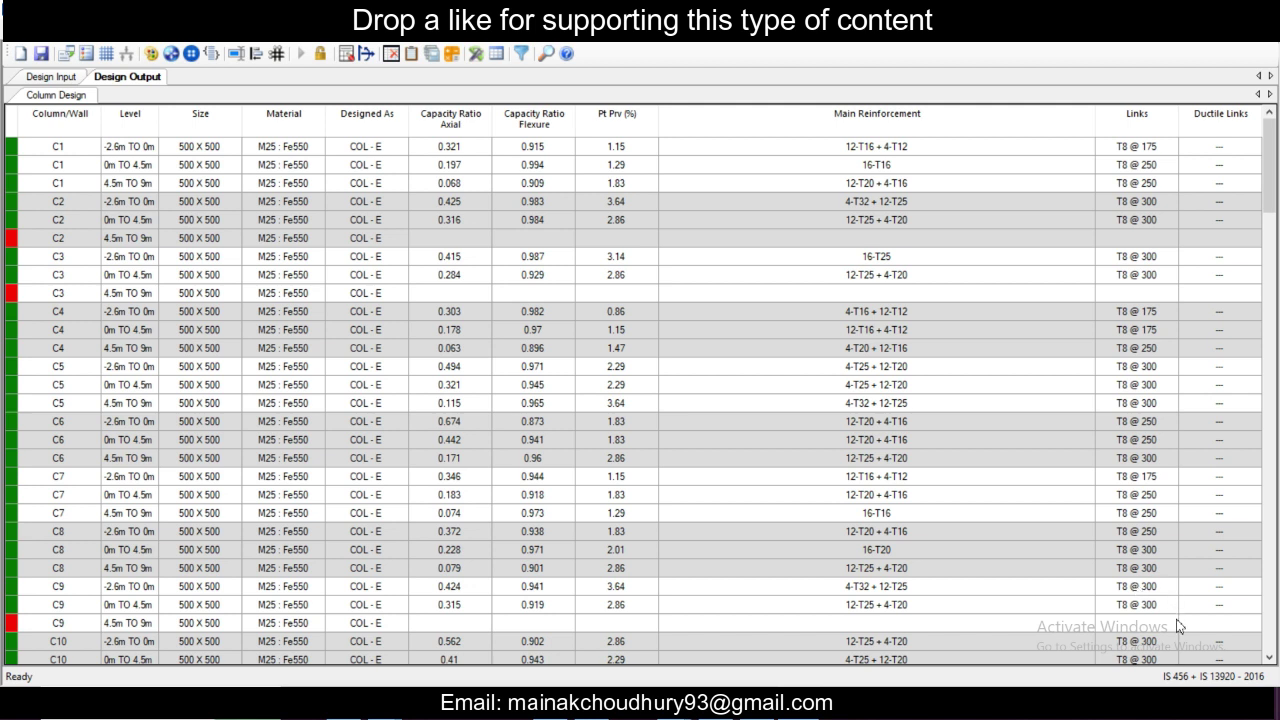
Step: Redesign column C2 with B and D set to 550 at all three levels and accept the result
click(1110, 675)
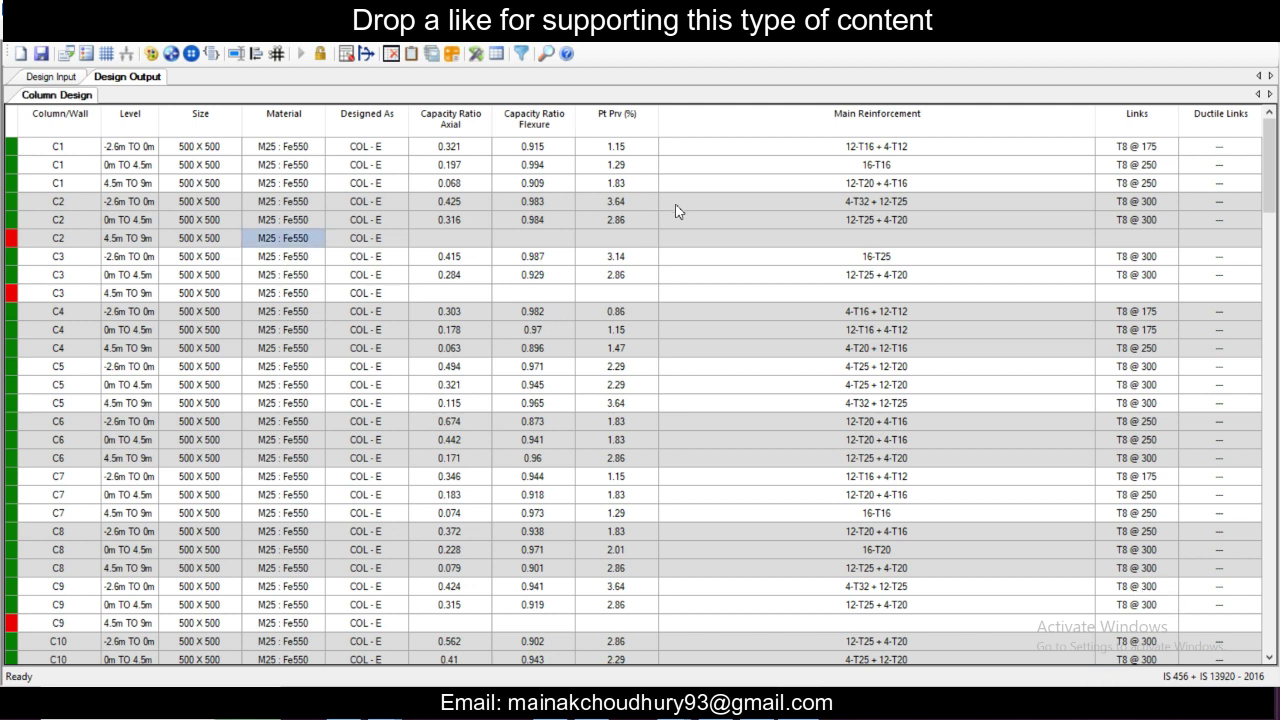
click(585, 224)
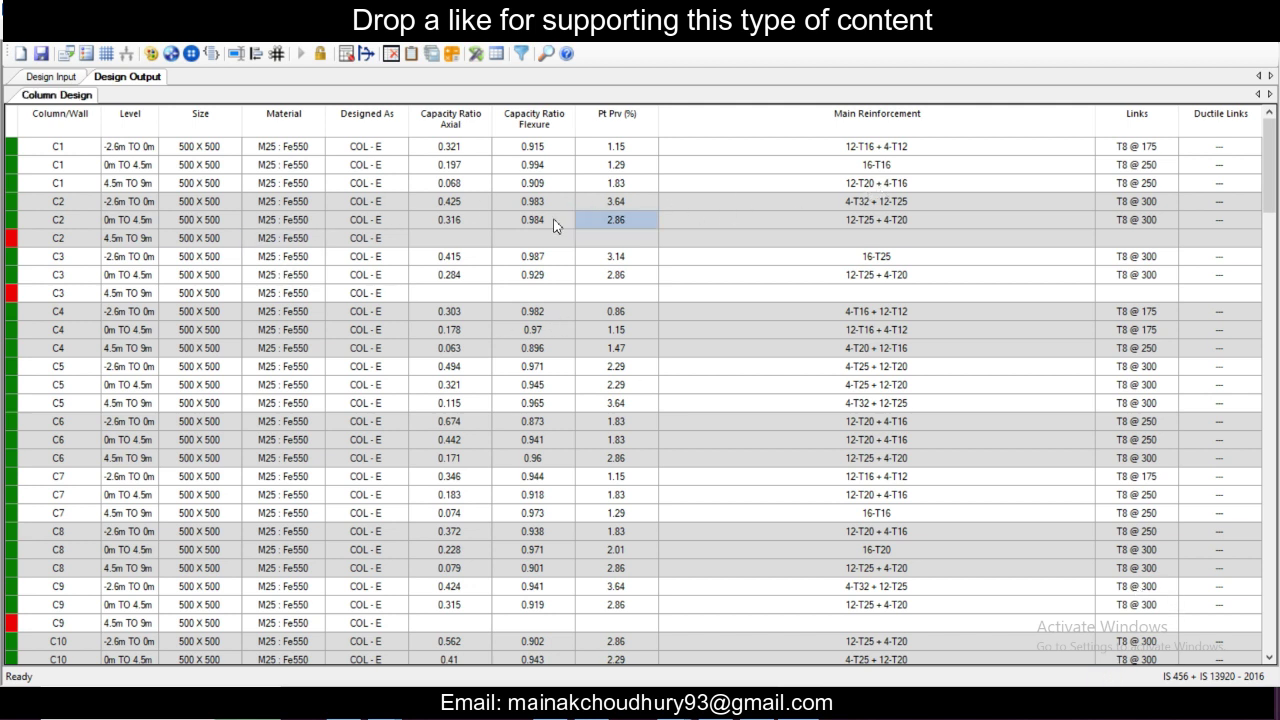
right_click(558, 220)
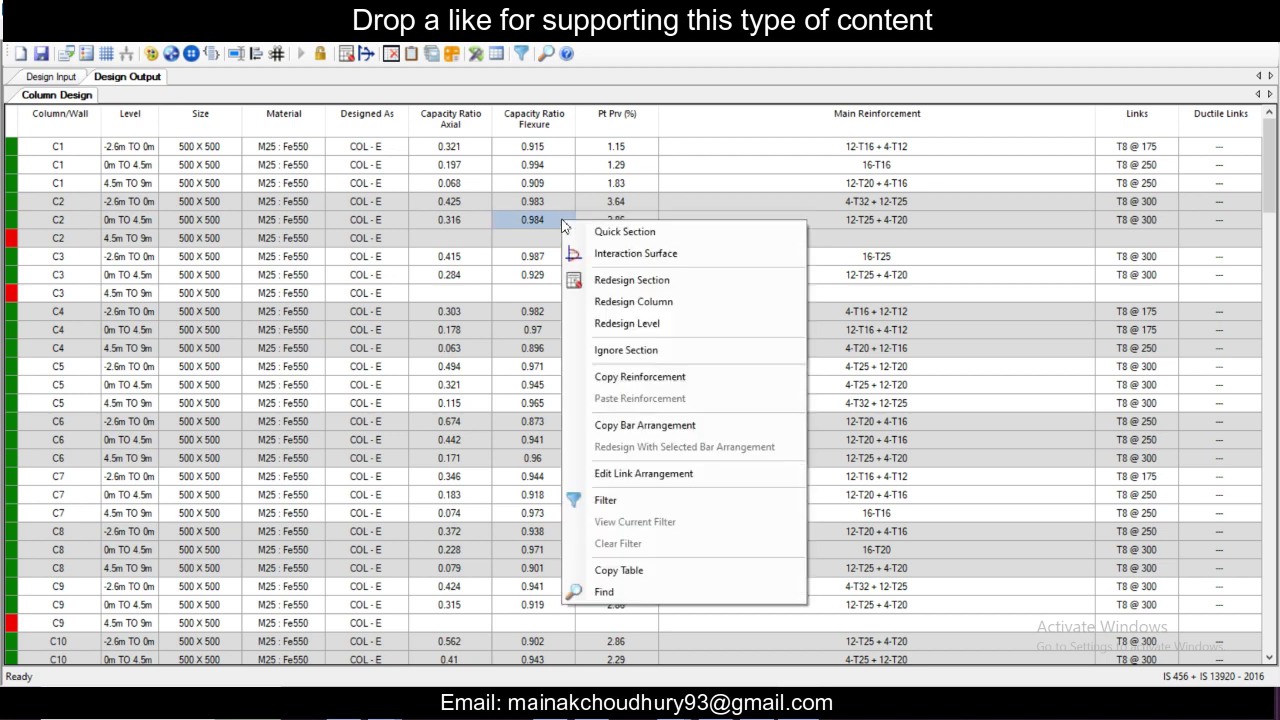
click(724, 302)
click(488, 231)
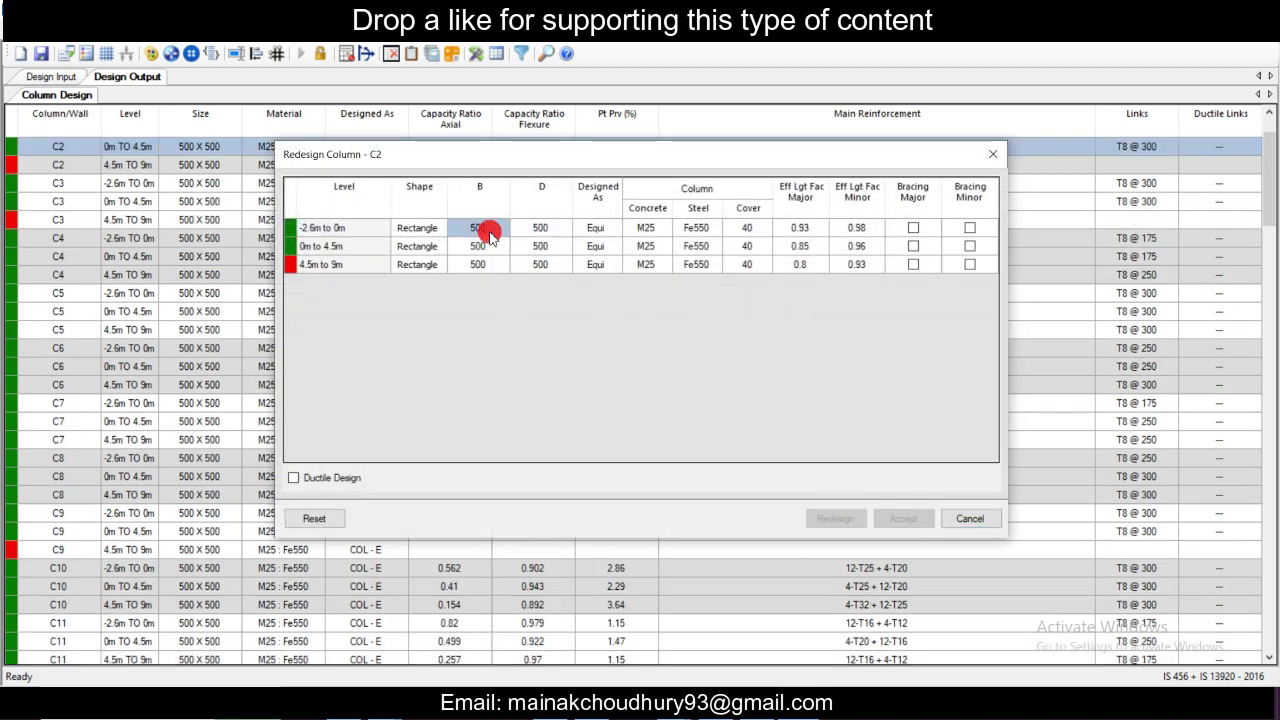
text(55)
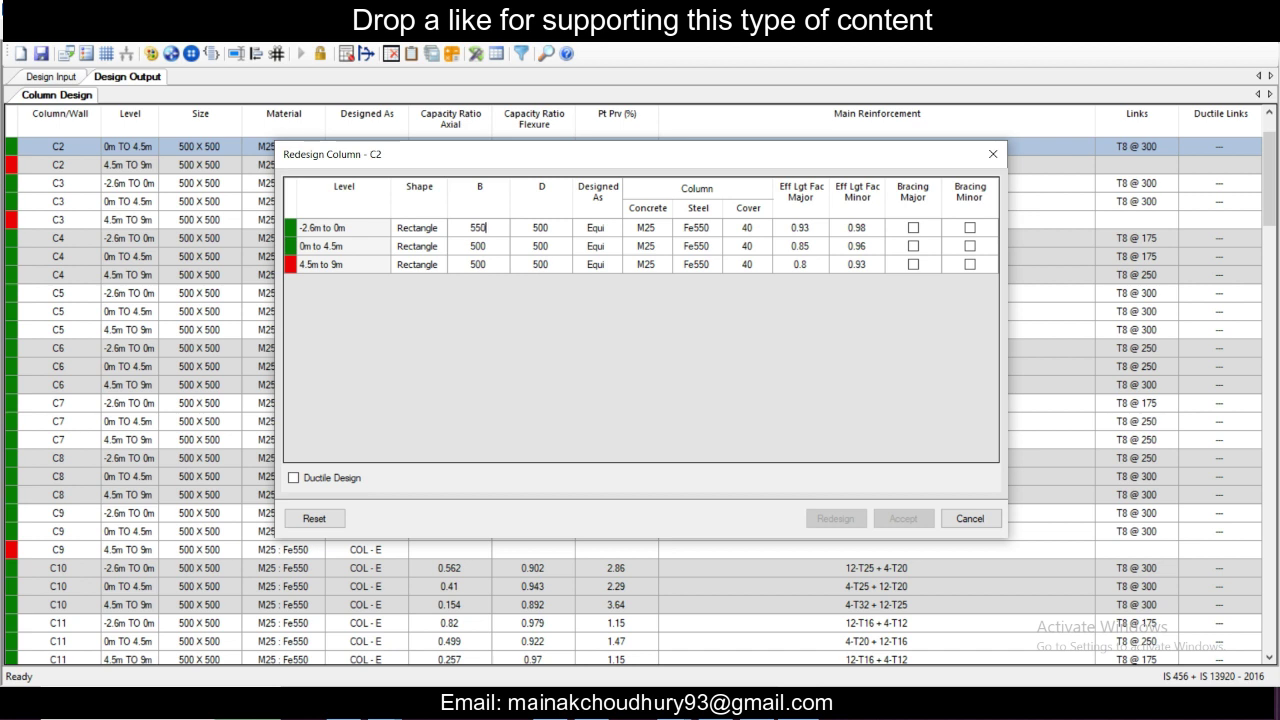
click(536, 248)
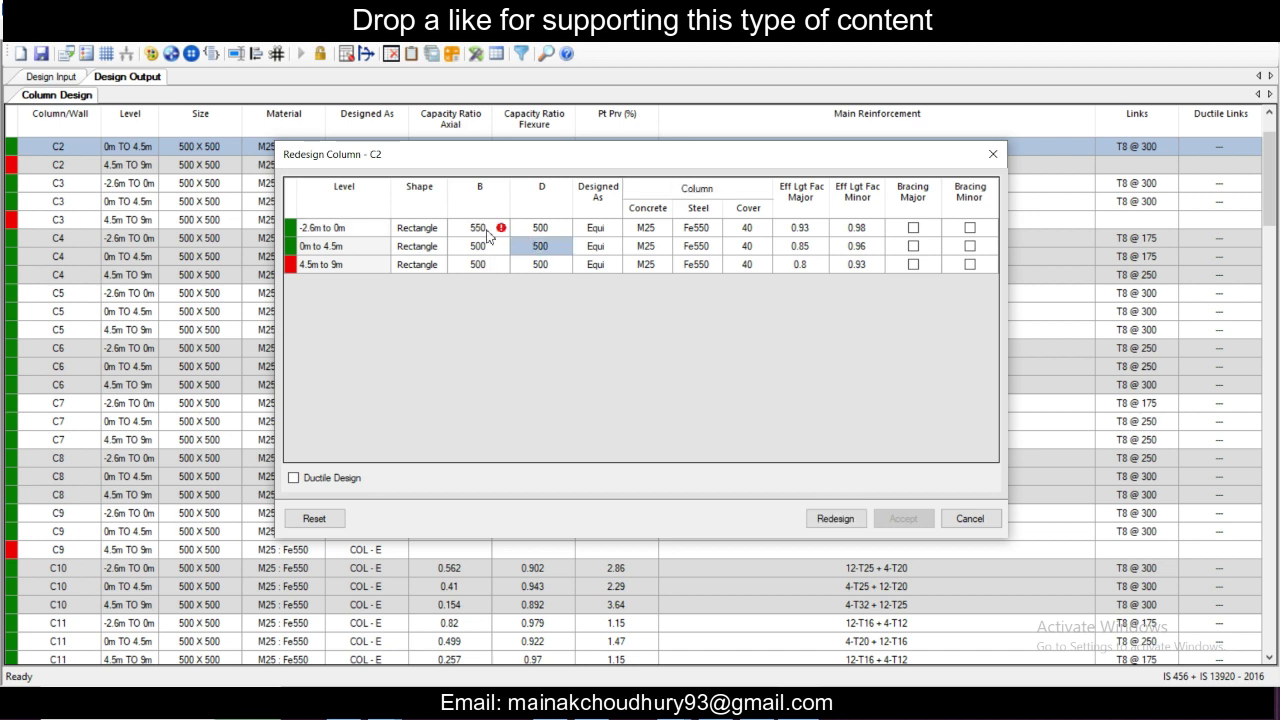
click(488, 231)
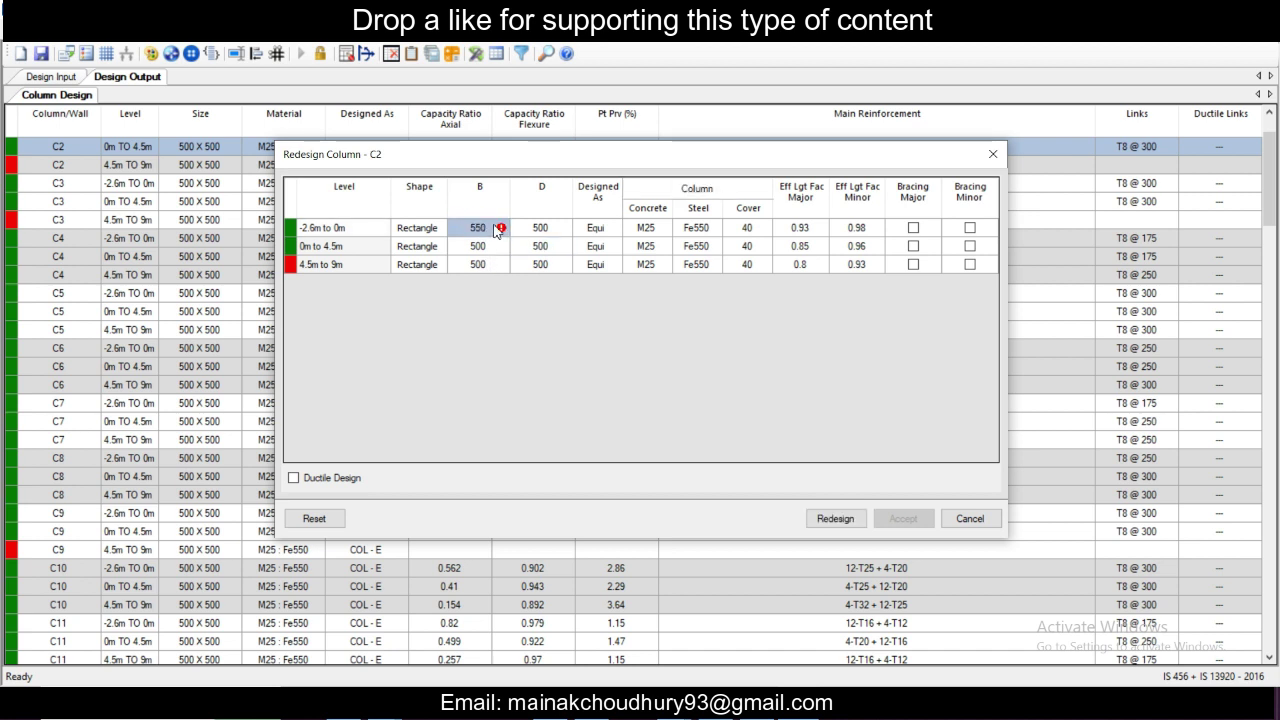
drag(497, 231, 523, 265)
text(550)
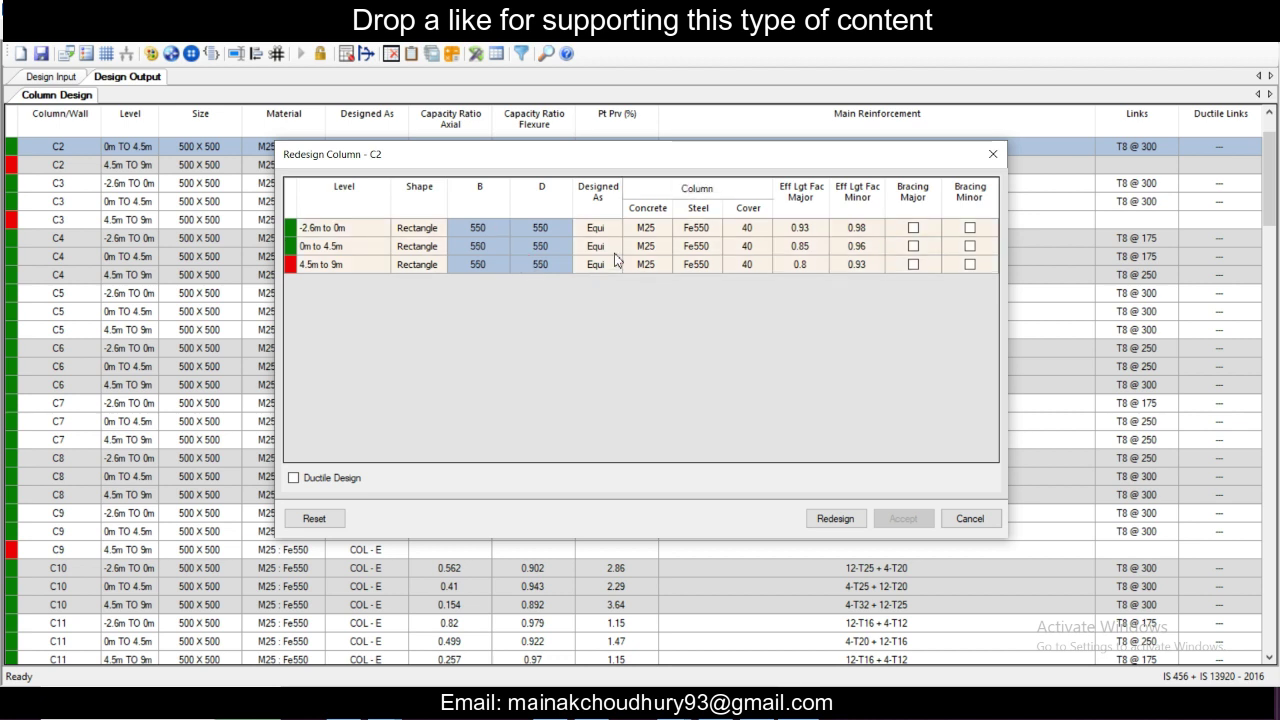
click(815, 520)
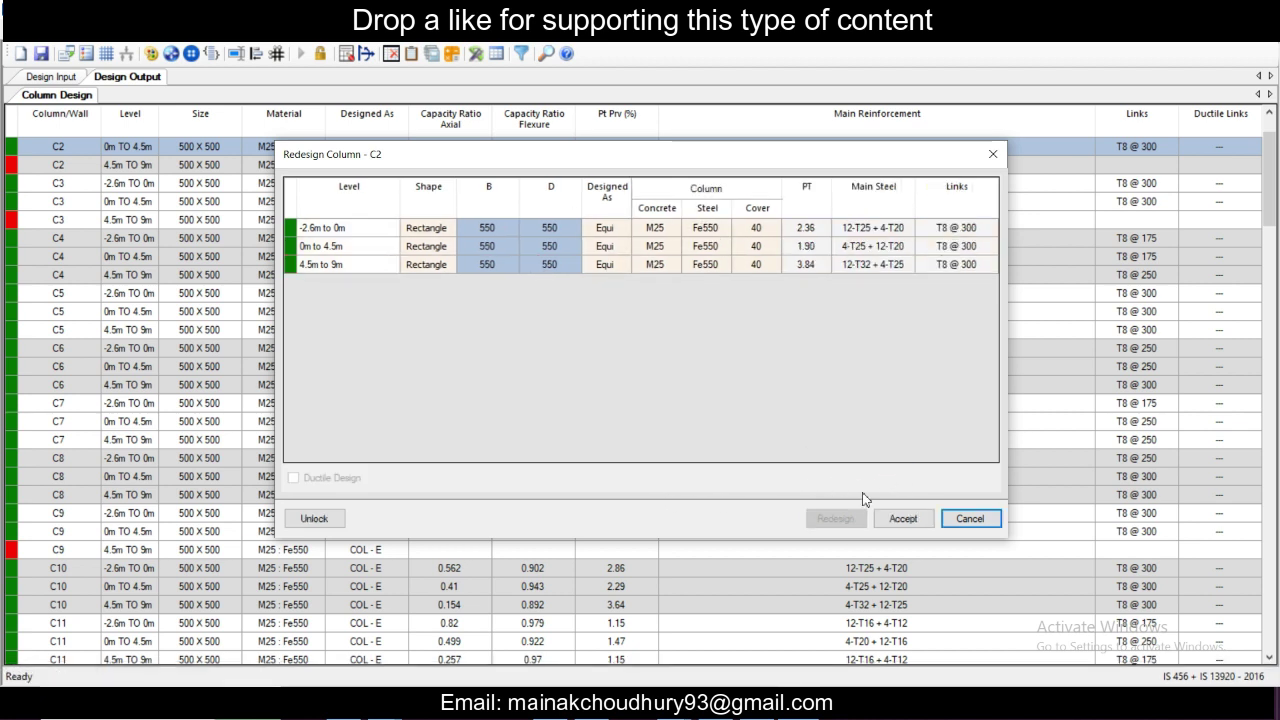
click(903, 518)
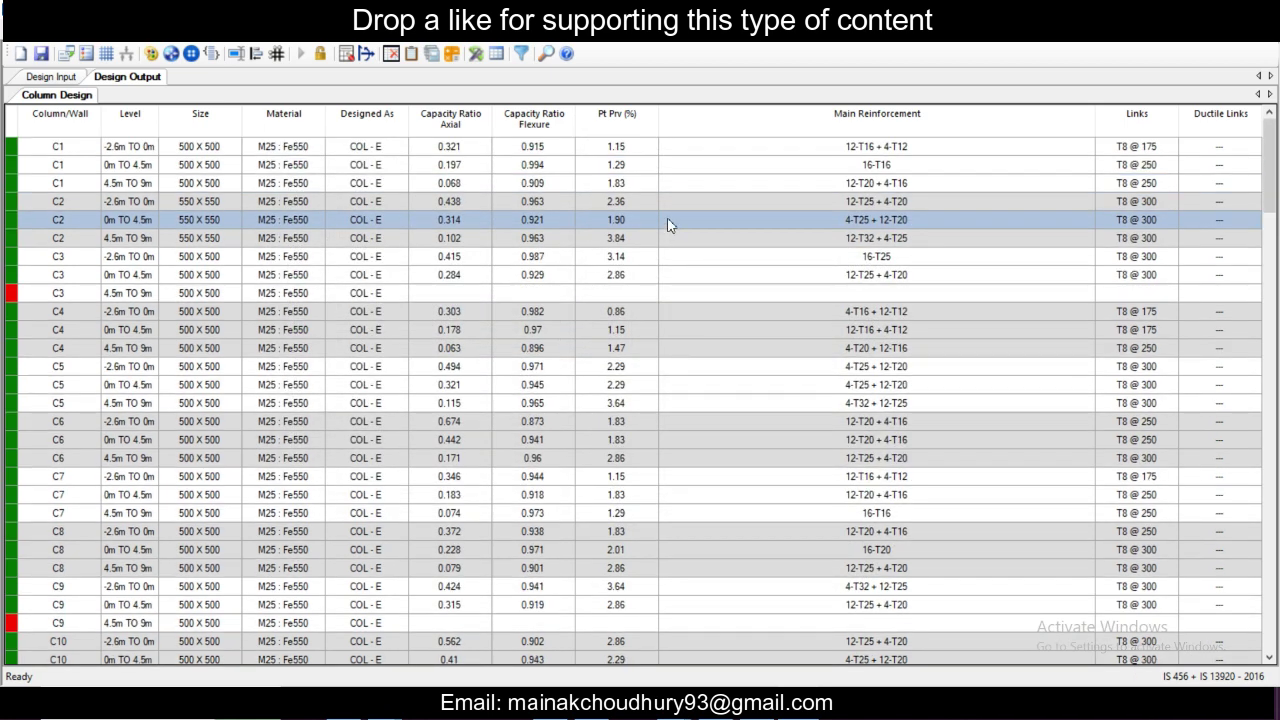
Step: Review the main reinforcement of column C2 at each of its three levels
click(672, 200)
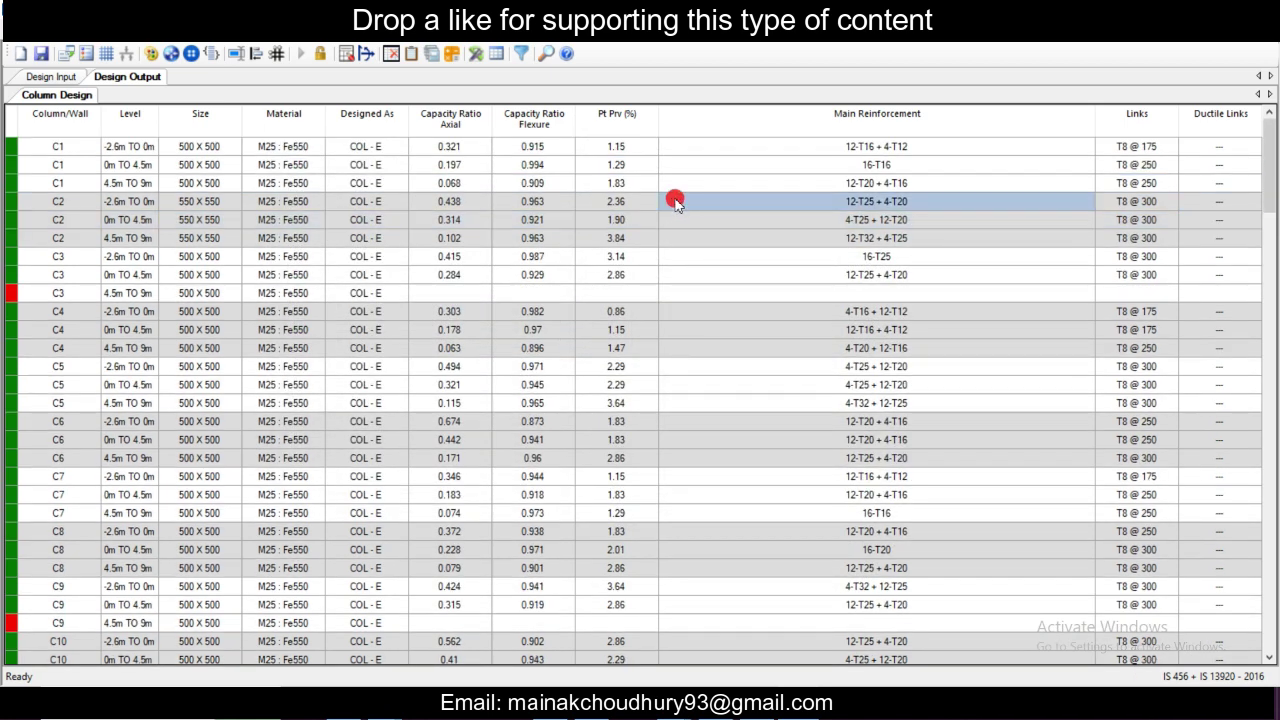
click(674, 220)
click(678, 237)
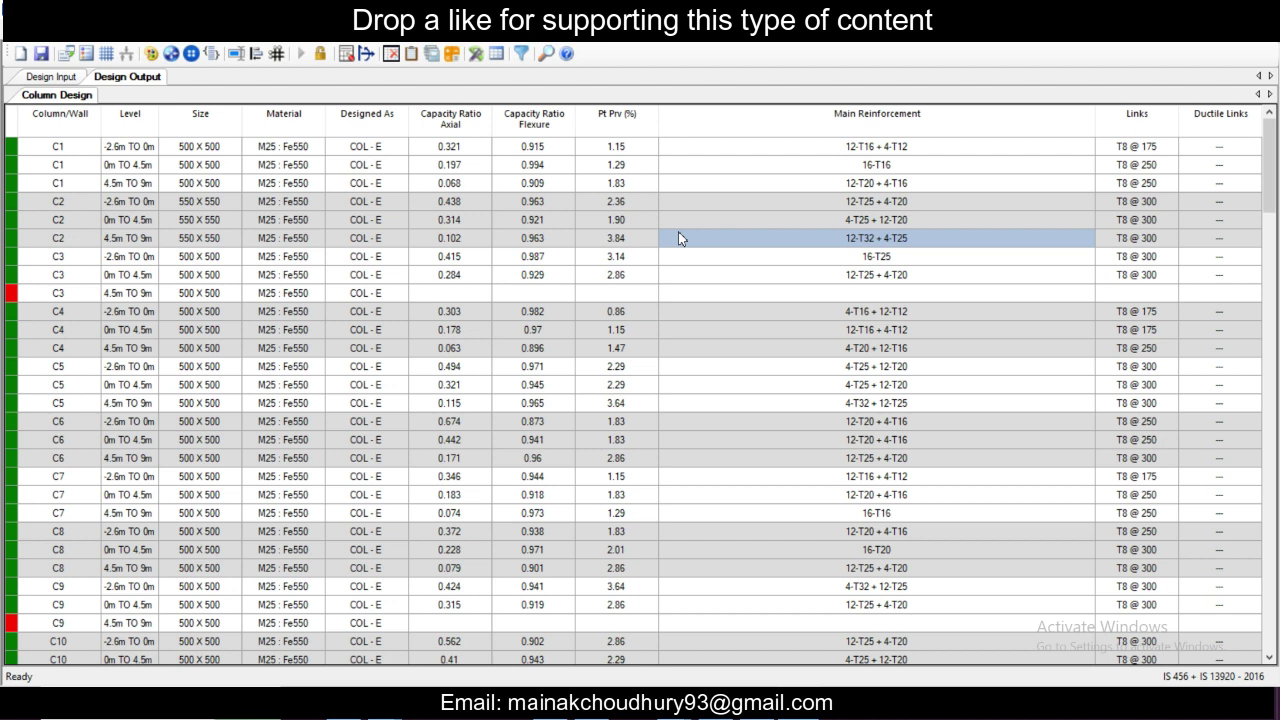
click(914, 222)
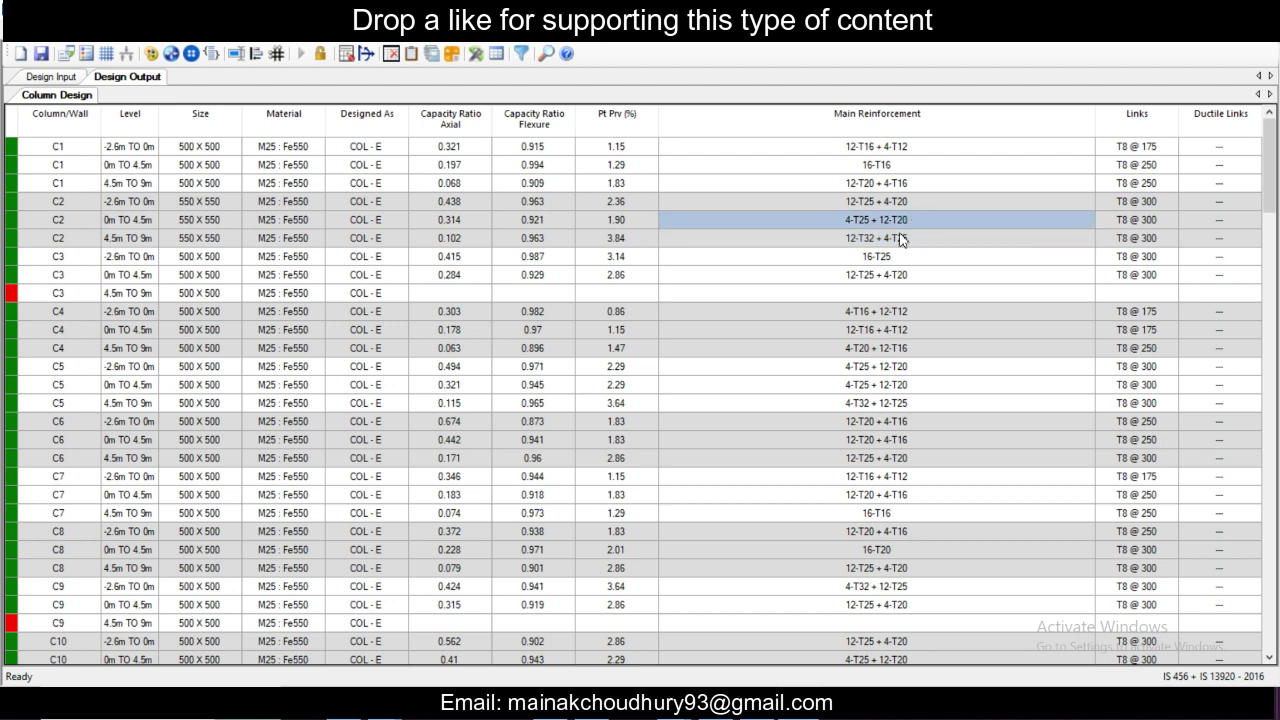
click(902, 236)
click(901, 225)
Step: Redesign column C3 with B and D set to 550 at all three levels and accept the result
click(786, 276)
click(386, 283)
right_click(383, 277)
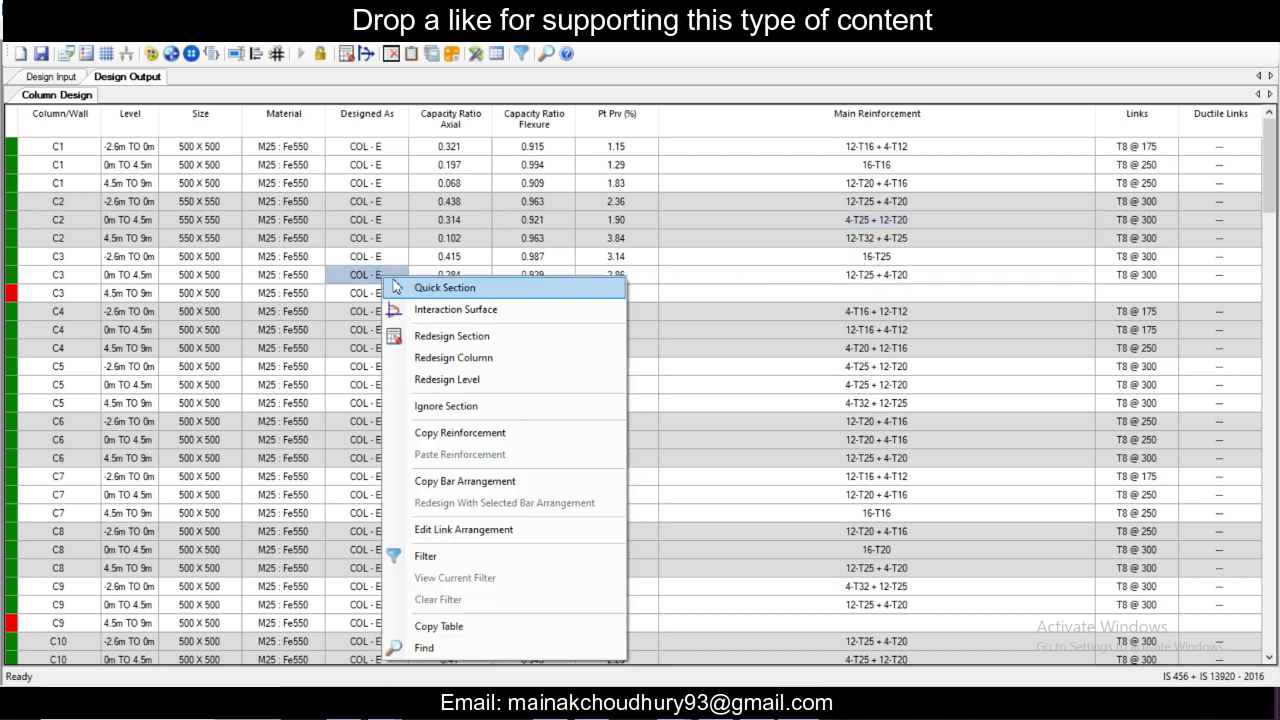
click(487, 358)
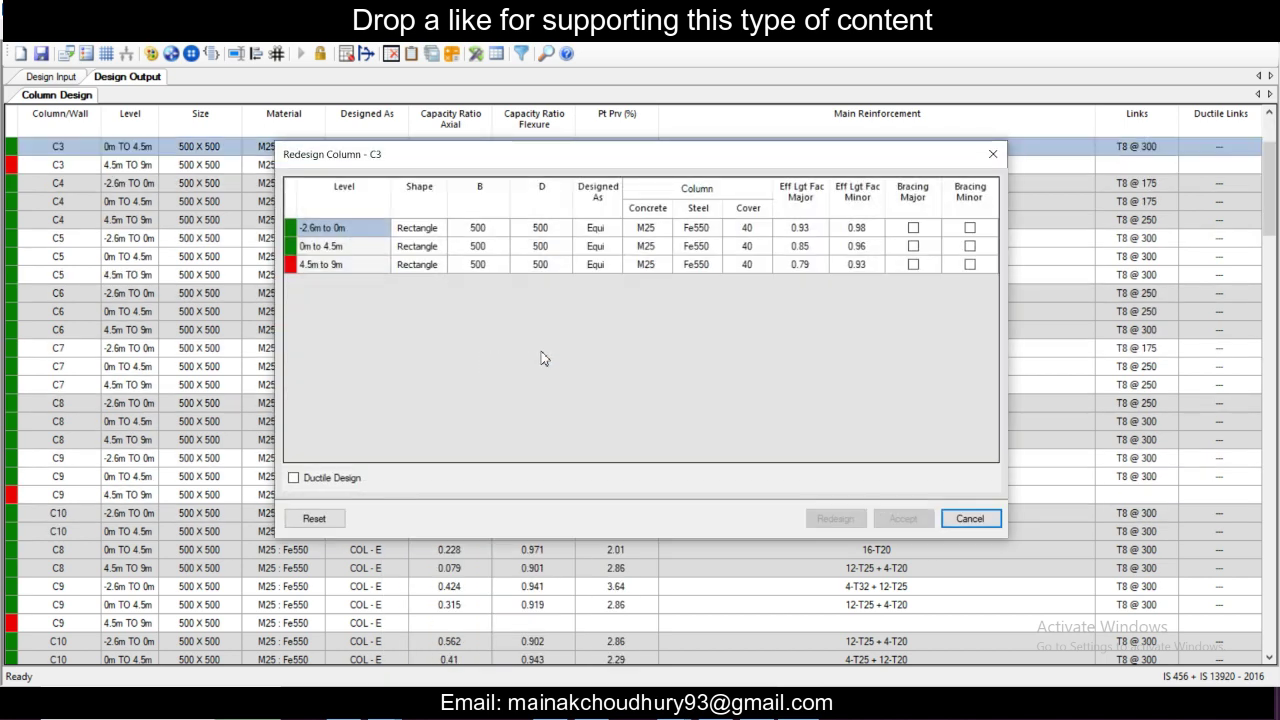
click(484, 229)
text(5)
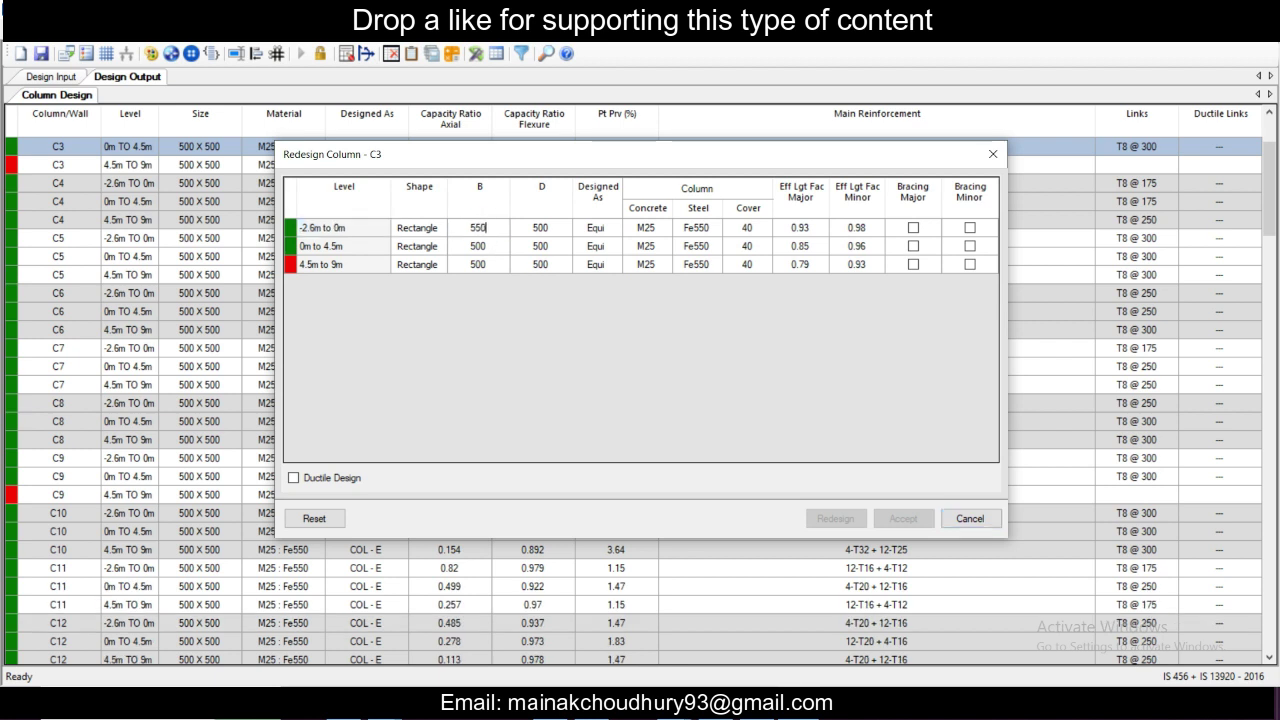
click(590, 246)
click(489, 230)
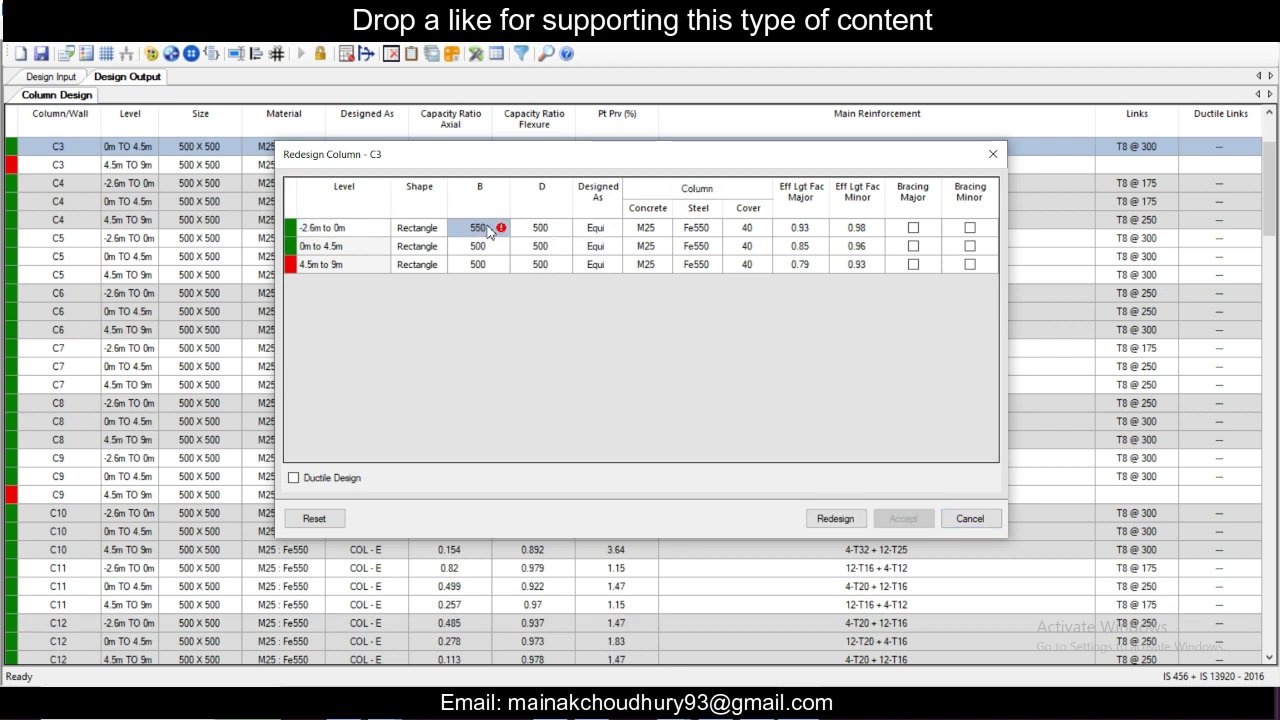
drag(489, 230, 531, 262)
text(550)
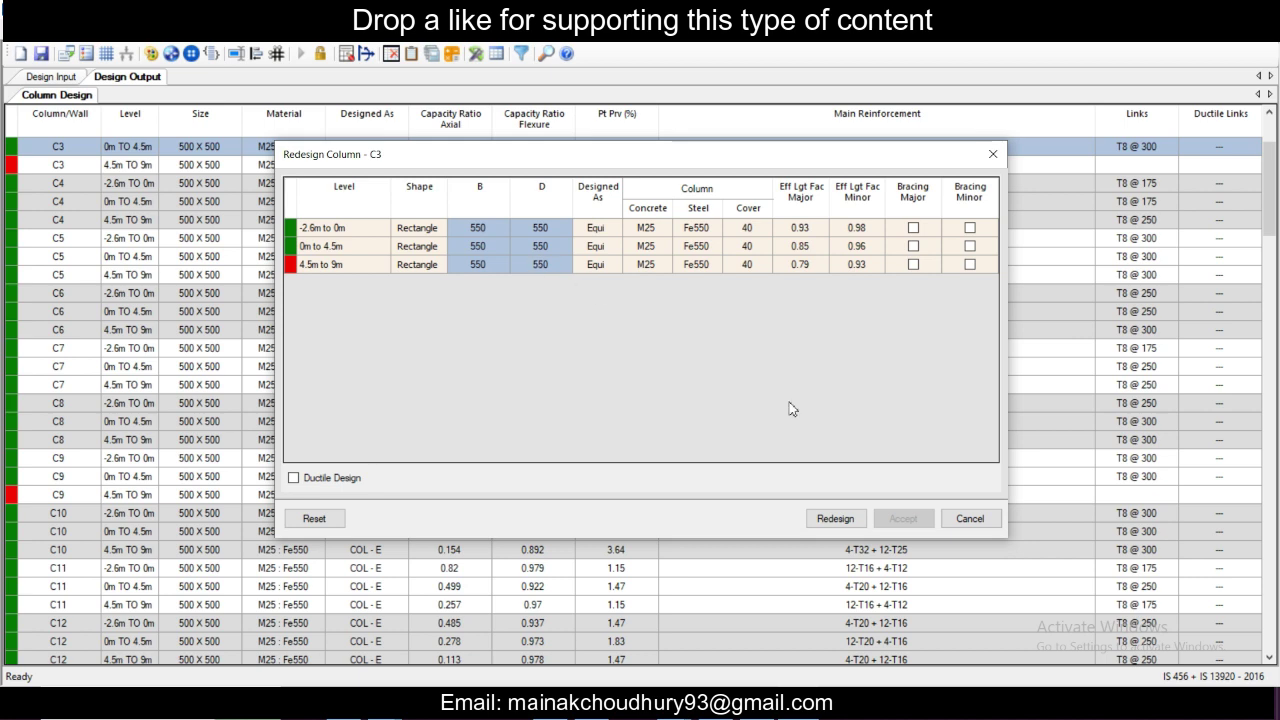
click(849, 517)
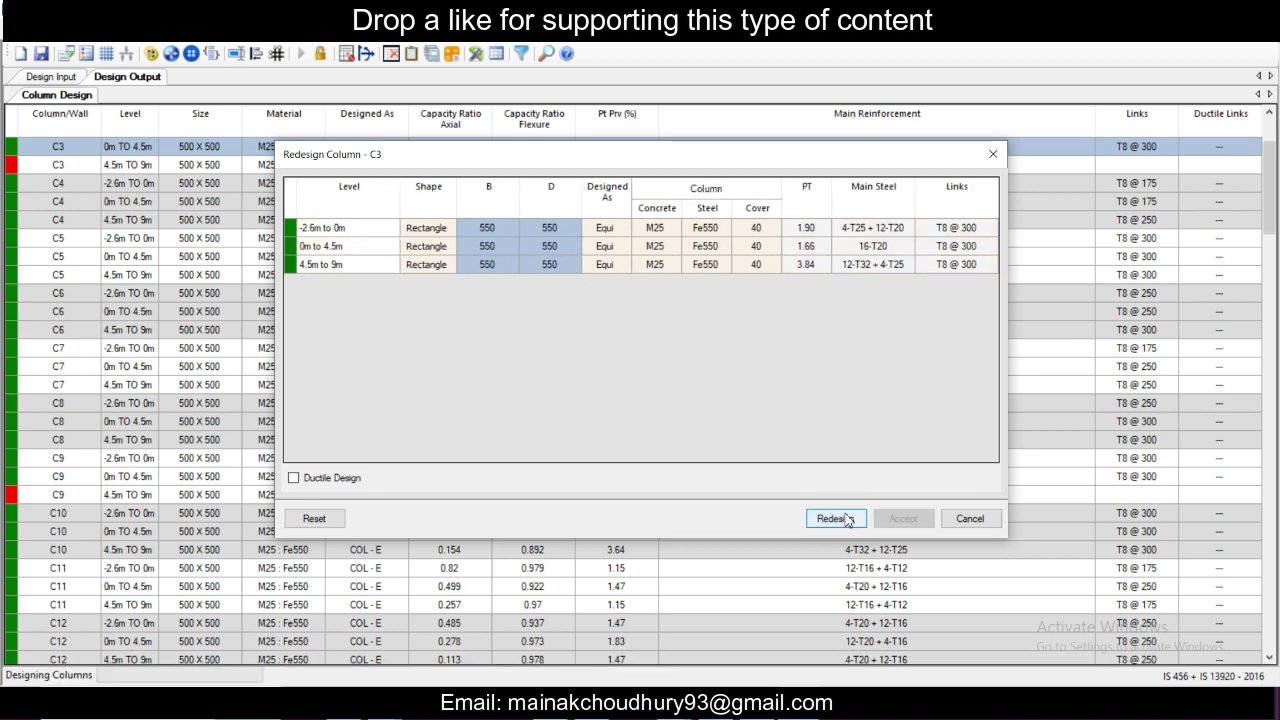
click(902, 518)
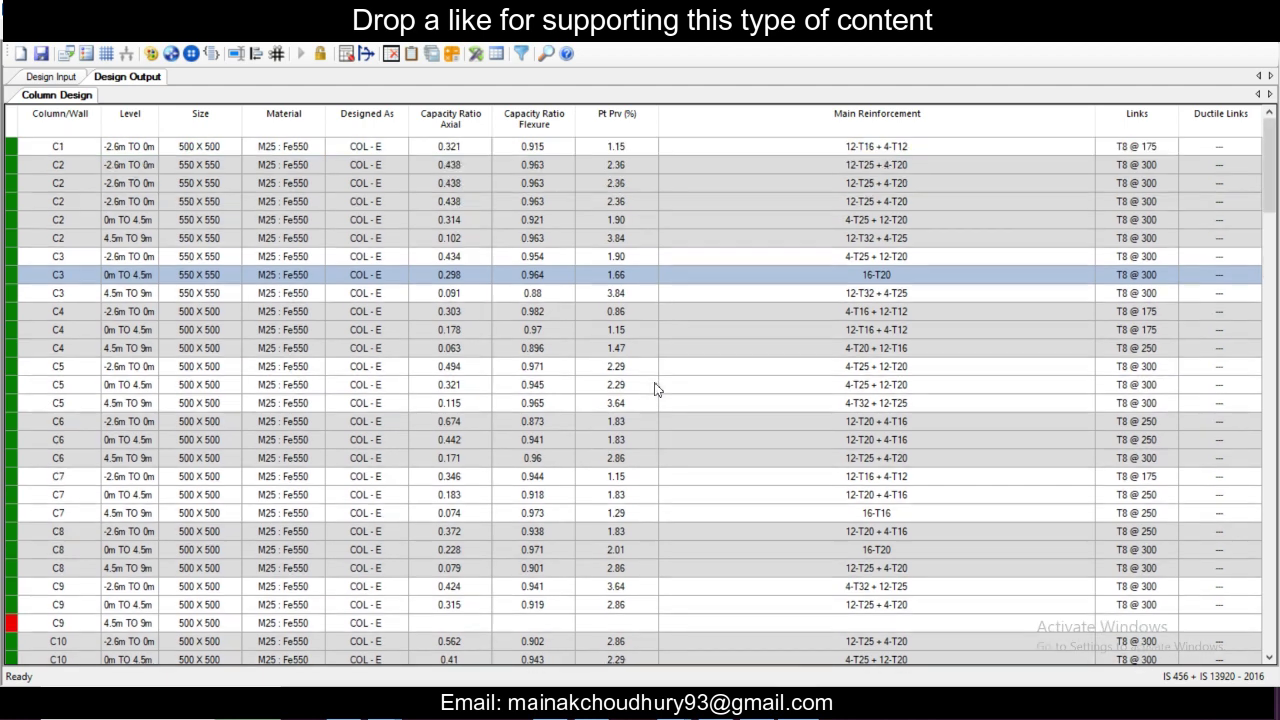
Step: Look through the design results from column C3 down to C9 for the next failed section
click(656, 294)
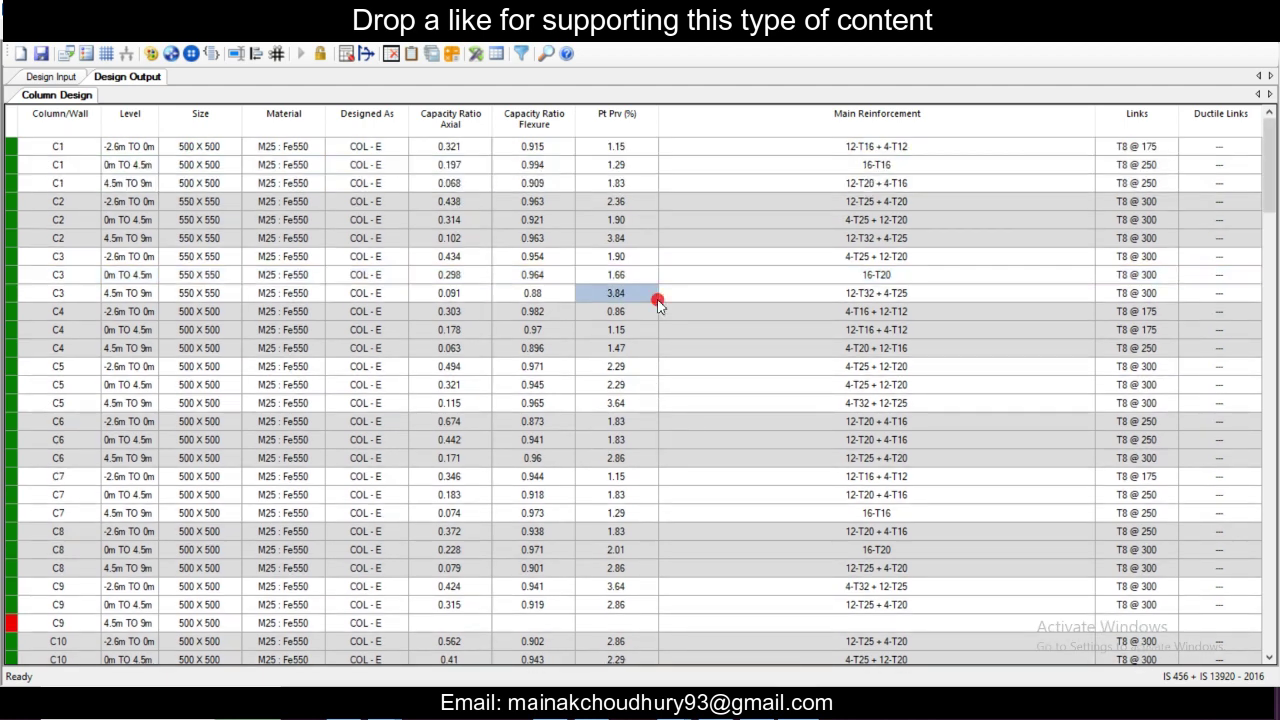
click(665, 331)
click(682, 367)
click(703, 402)
click(730, 421)
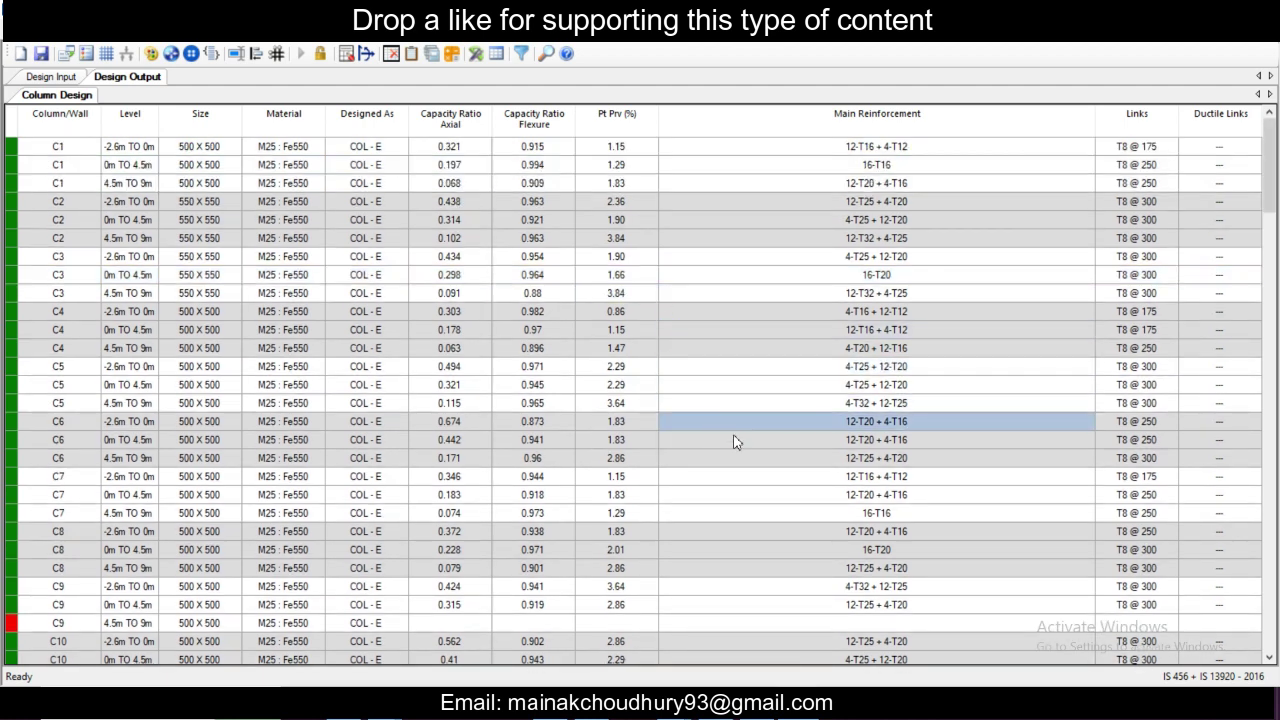
click(737, 474)
scroll(750, 492, down, 1)
click(750, 478)
click(760, 513)
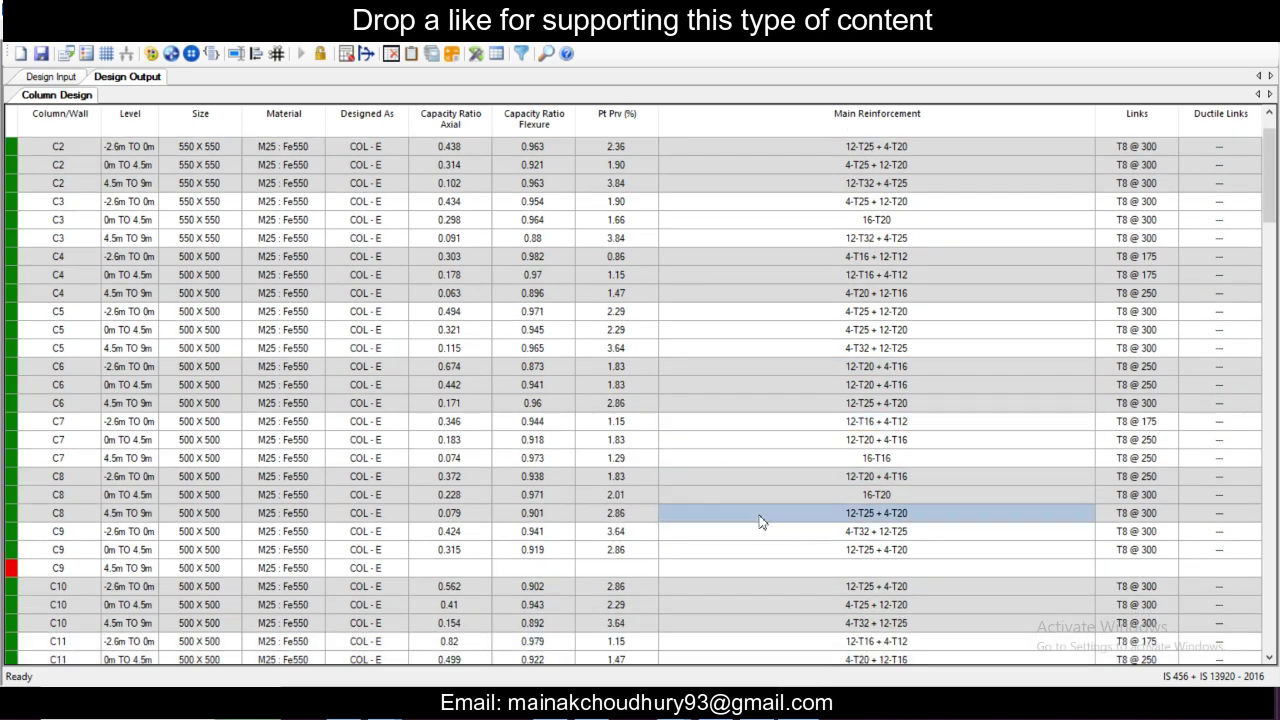
scroll(760, 520, down, 2)
Step: Redesign column C9 with B and D set to 550 at all three levels and accept the result
click(777, 420)
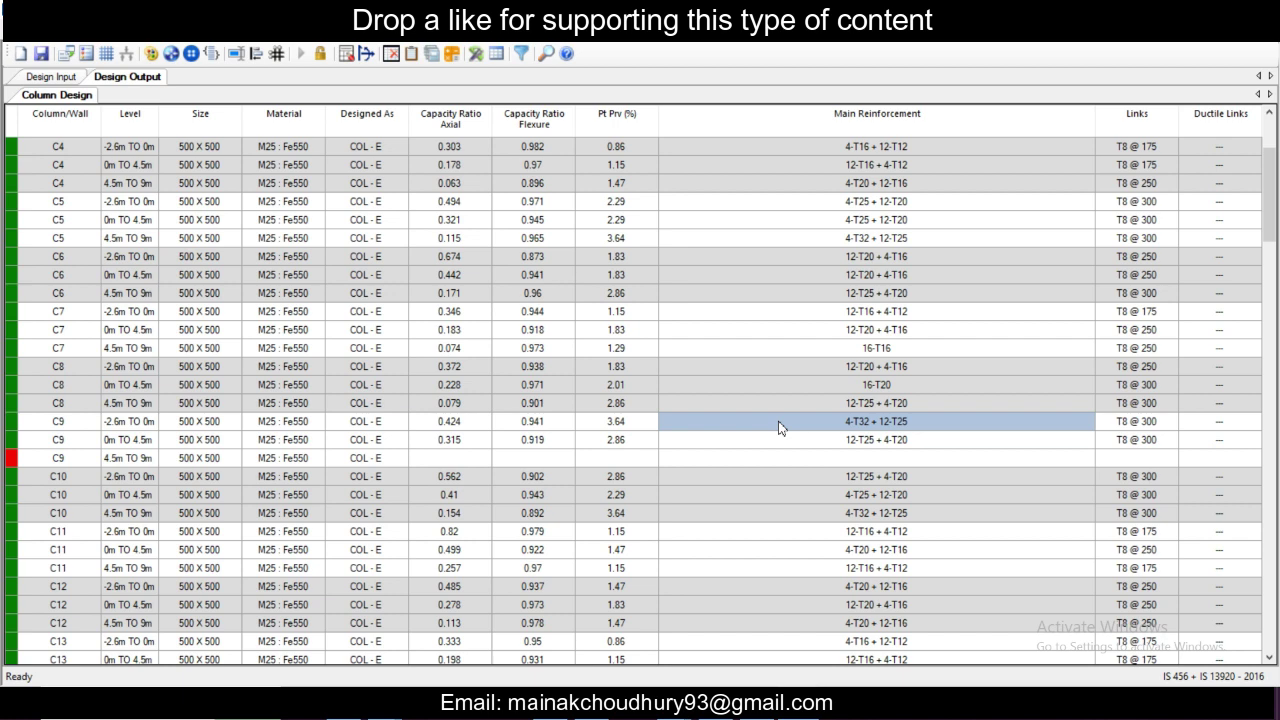
right_click(780, 427)
click(875, 382)
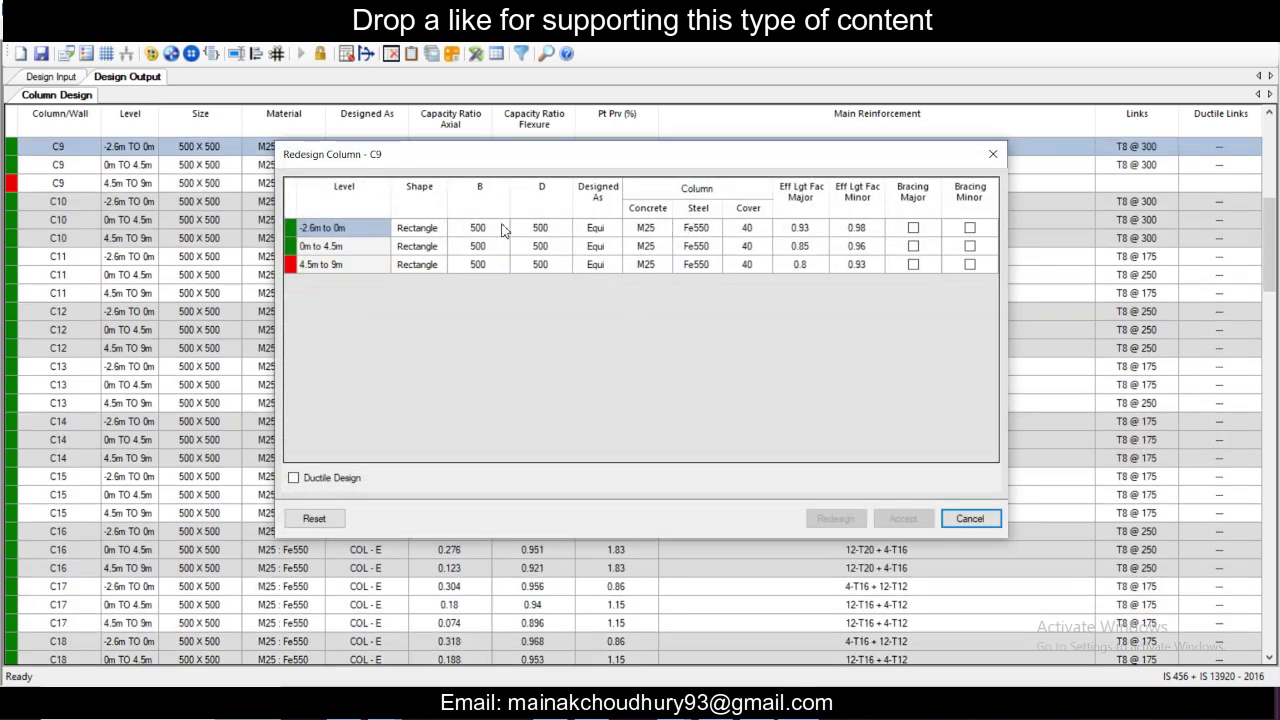
click(491, 229)
text(5)
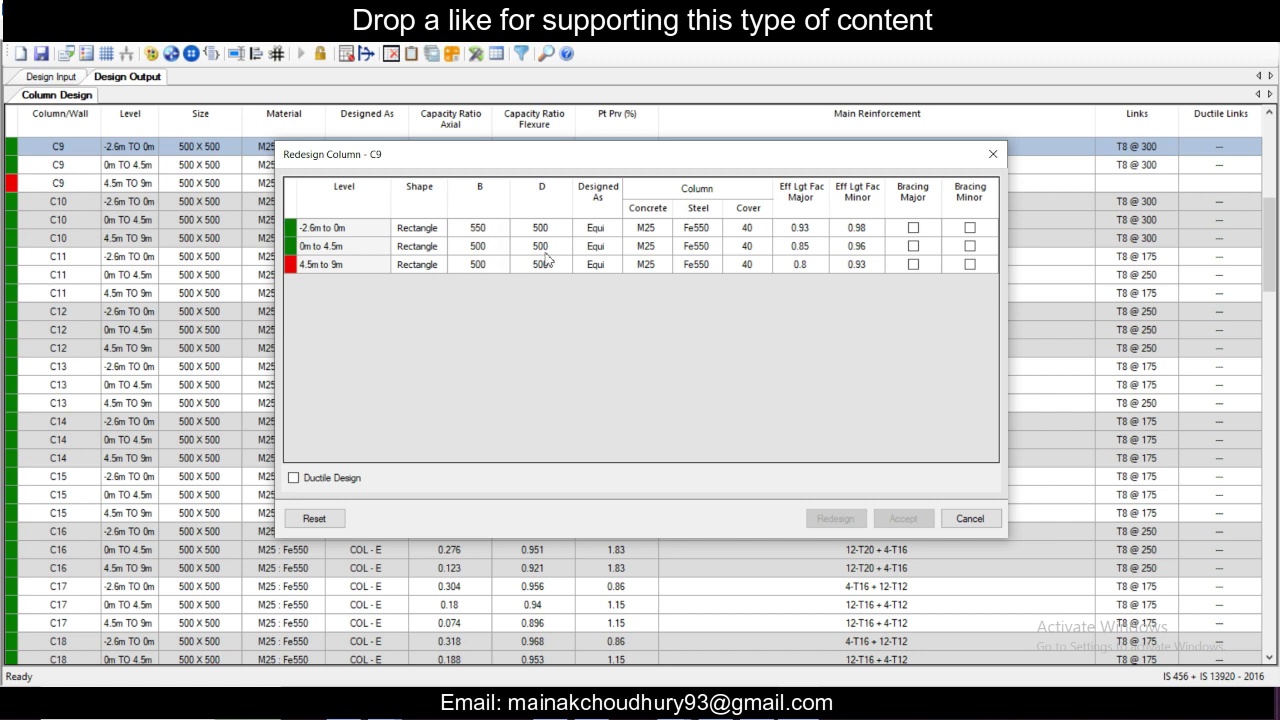
click(541, 246)
click(480, 230)
drag(485, 233, 545, 270)
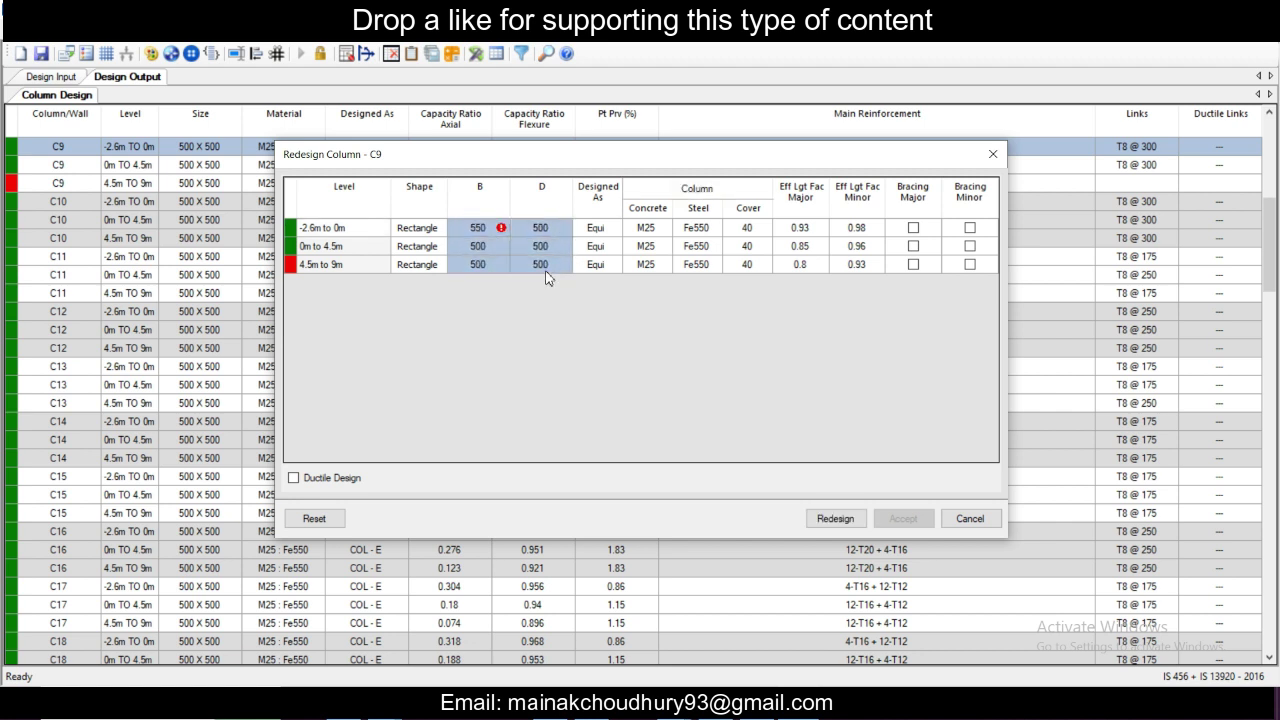
click(845, 518)
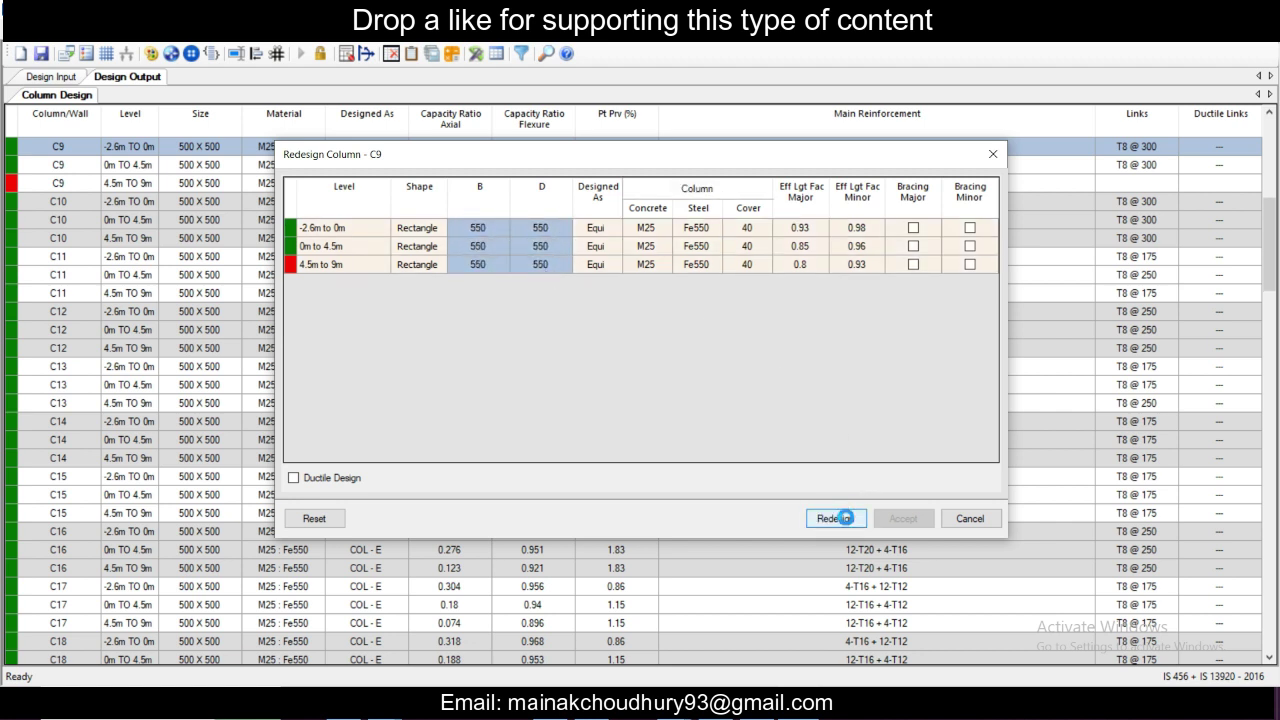
click(903, 517)
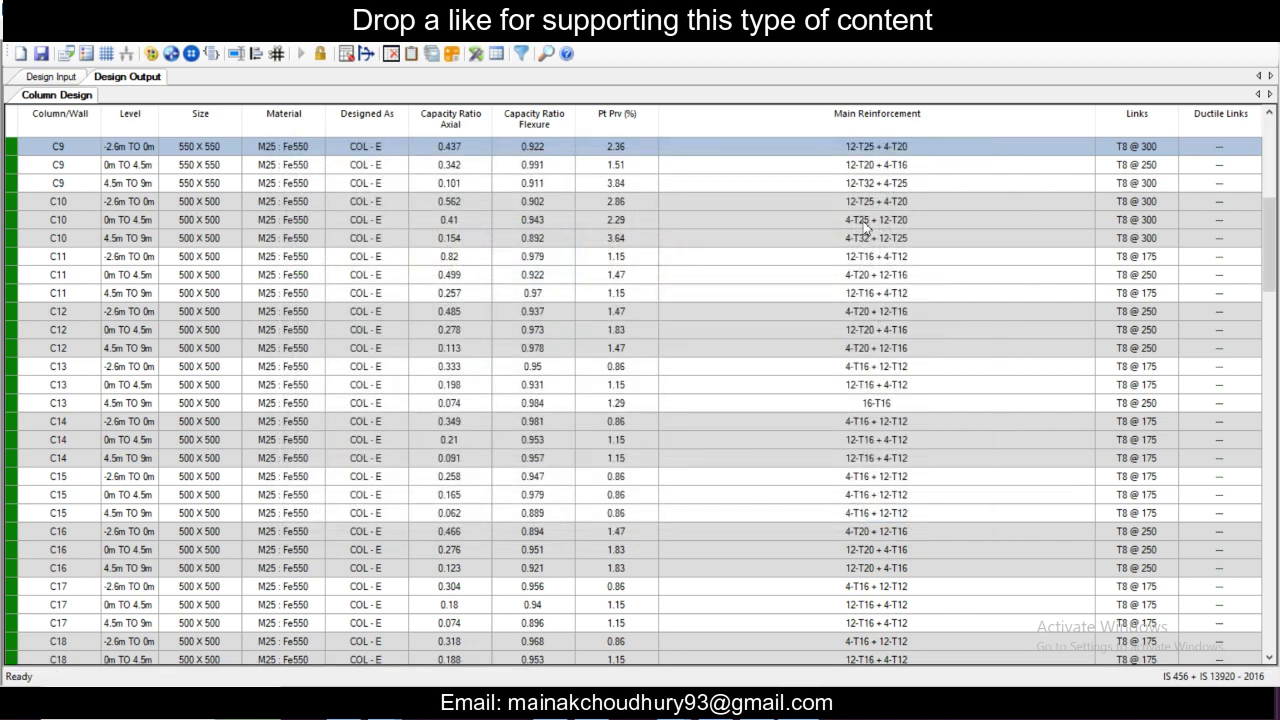
Step: Redesign column C24 with B and D set to 550 at all three levels and accept the result
scroll(885, 300, down, 3)
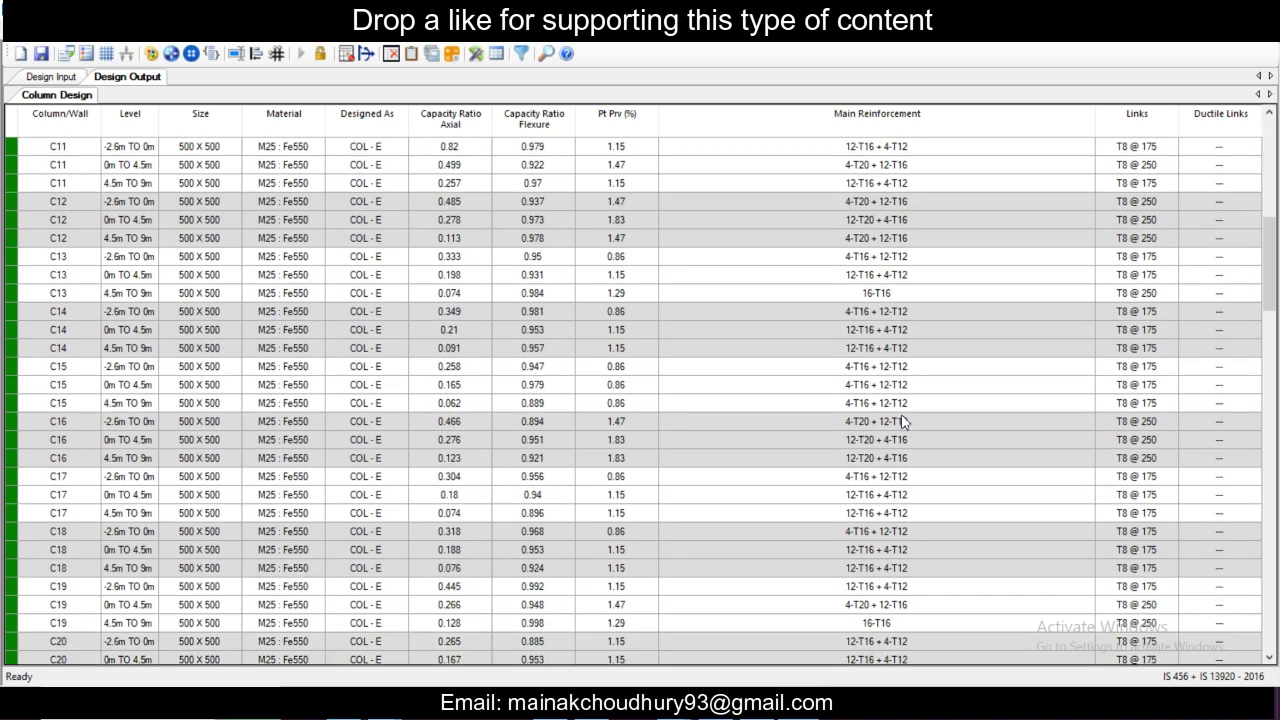
scroll(893, 437, down, 2)
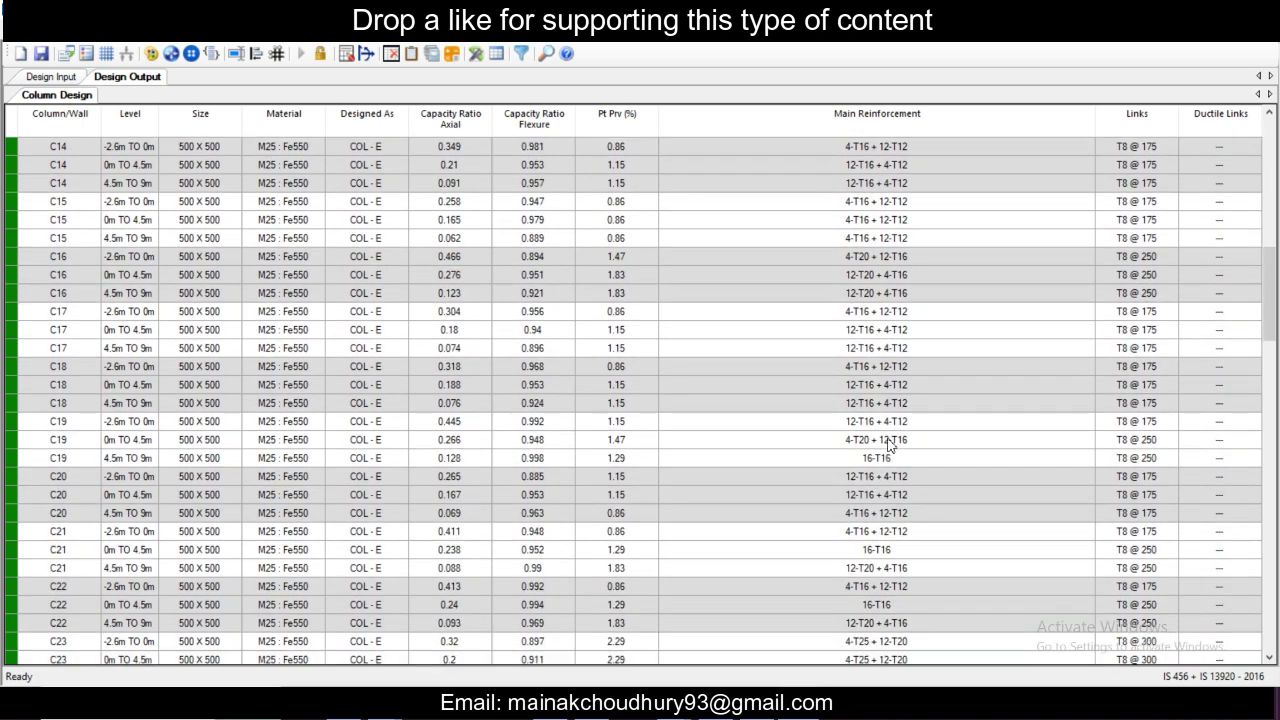
scroll(890, 445, down, 2)
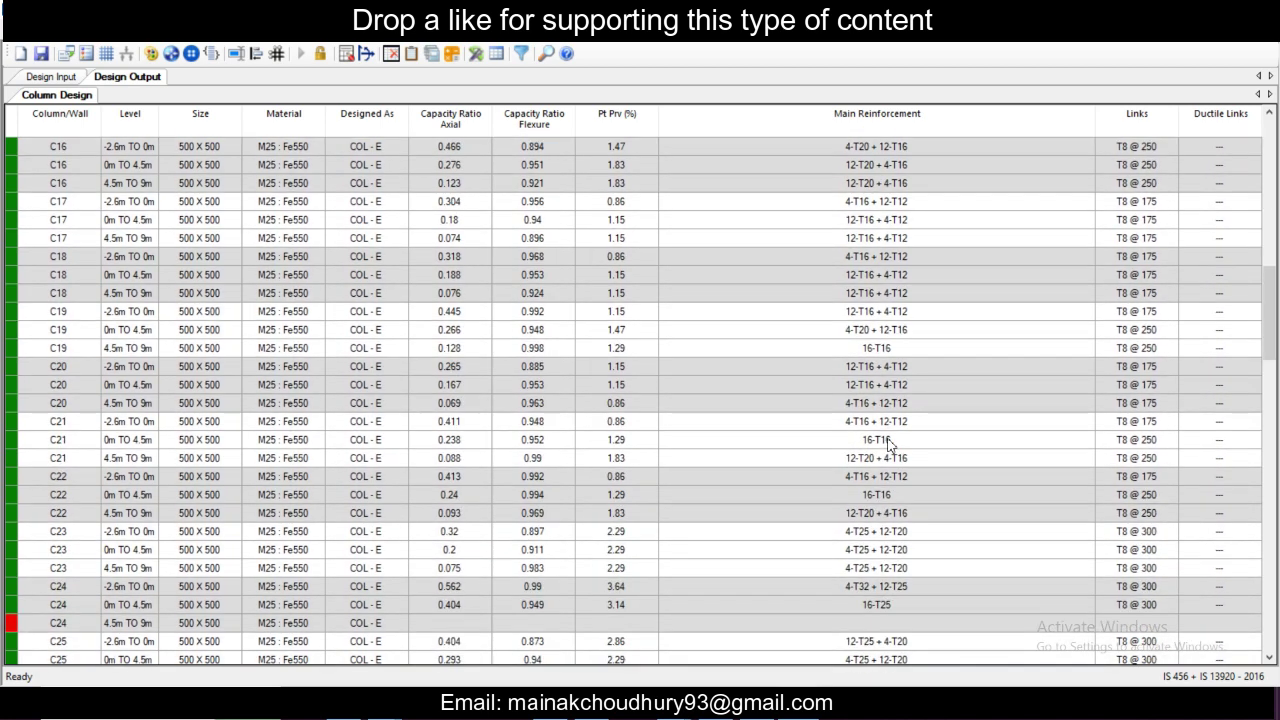
scroll(889, 445, down, 1)
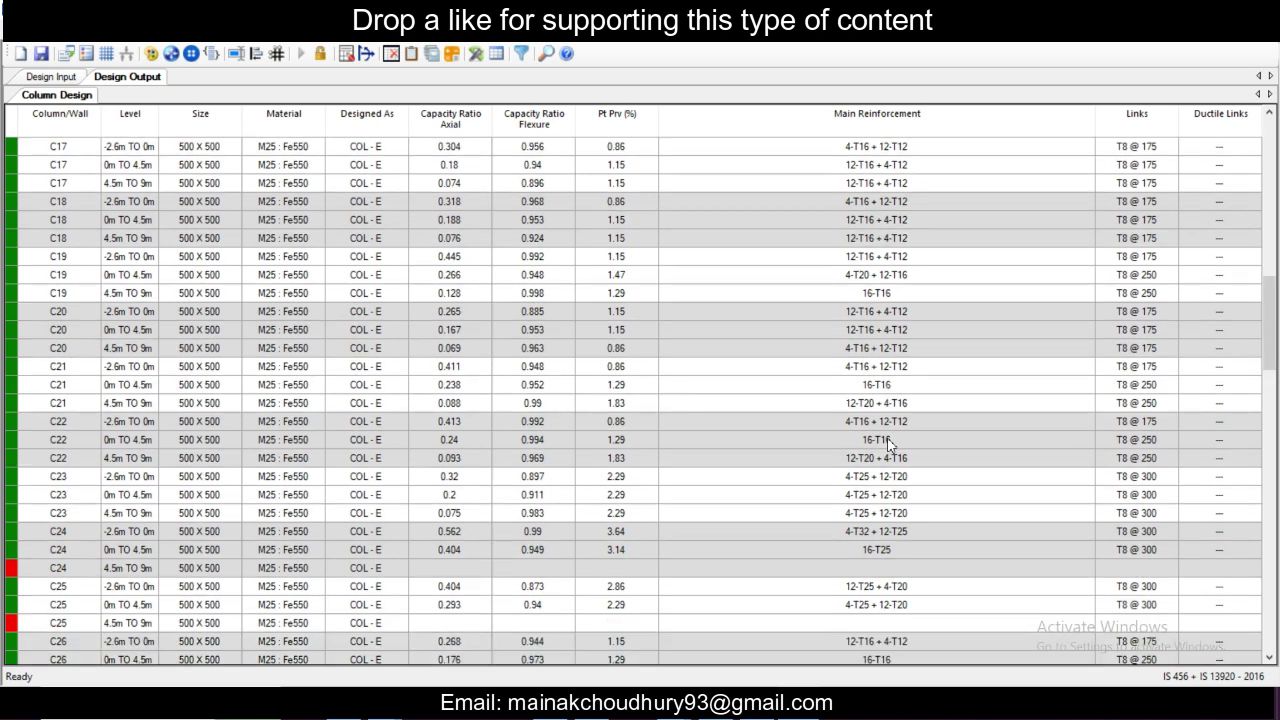
right_click(779, 548)
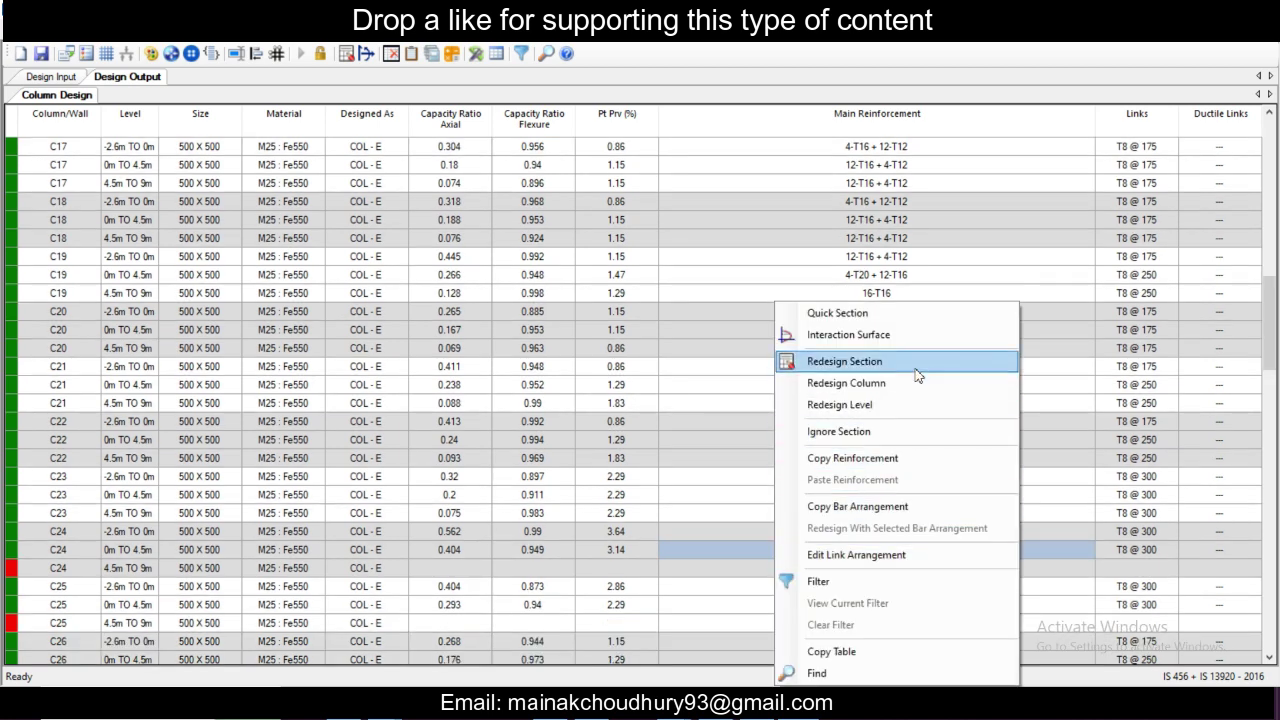
click(916, 383)
click(493, 229)
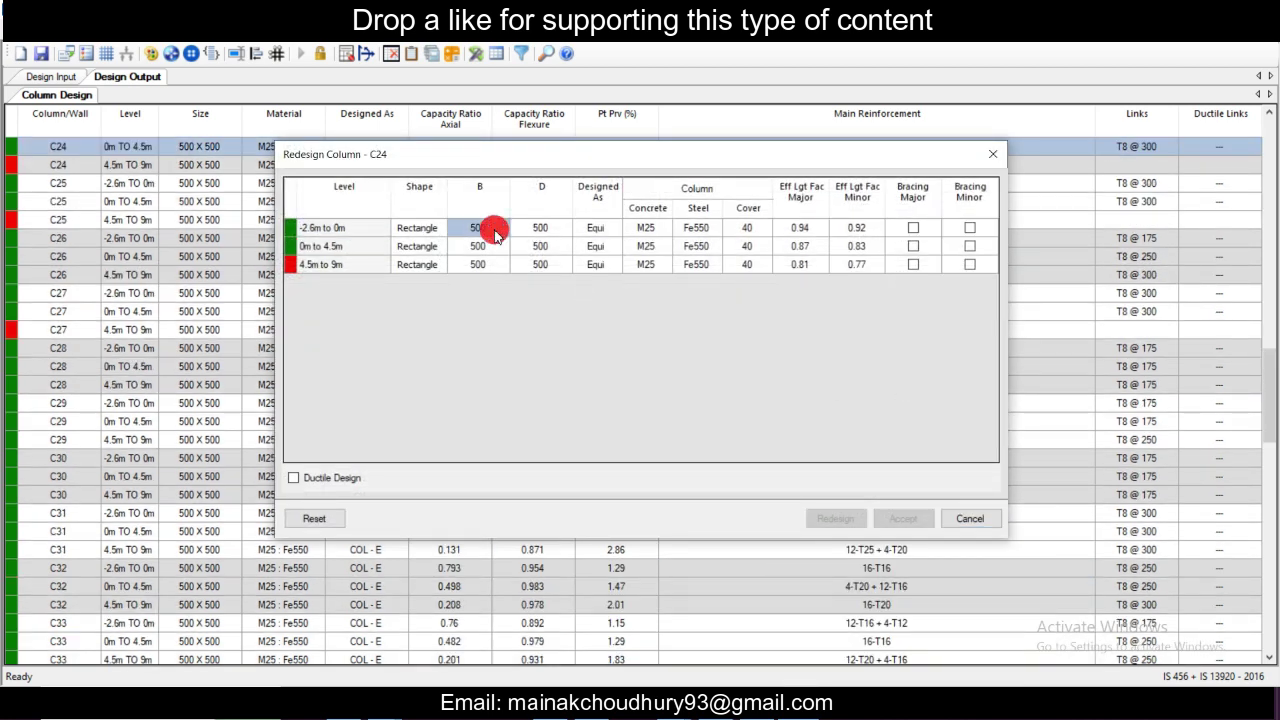
double_click(493, 229)
text(550)
click(592, 264)
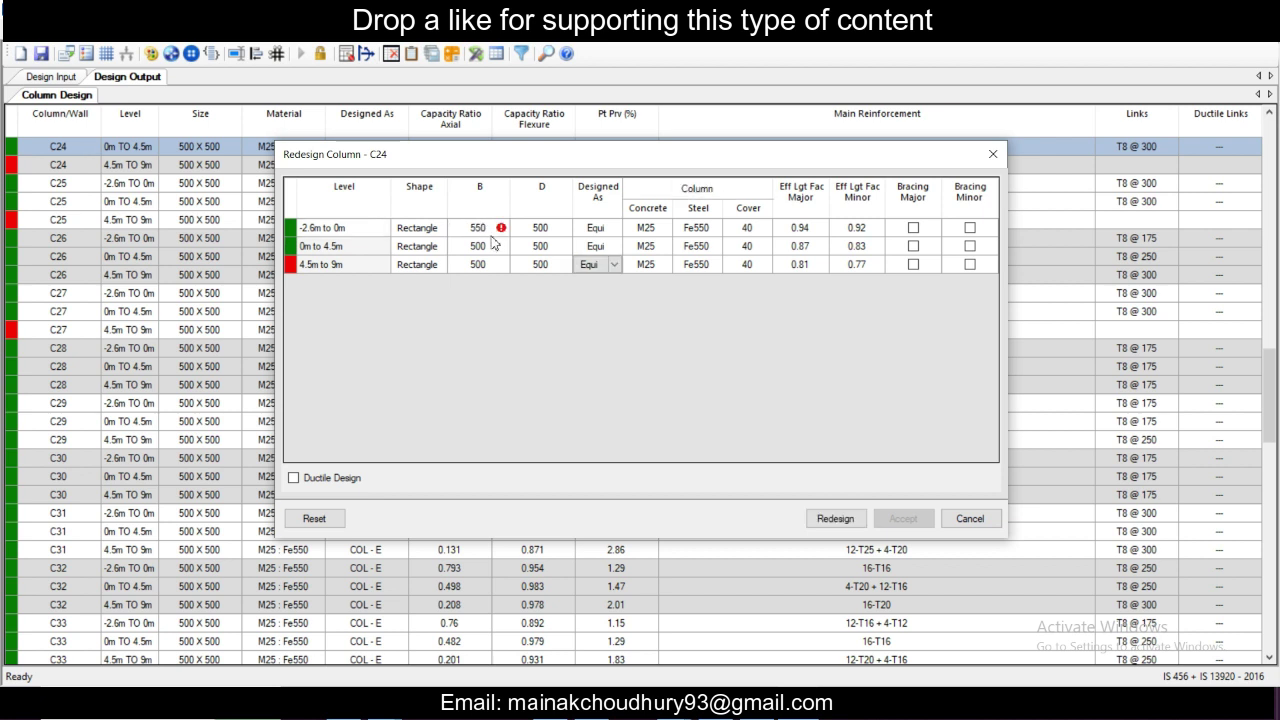
click(492, 232)
drag(490, 232, 594, 298)
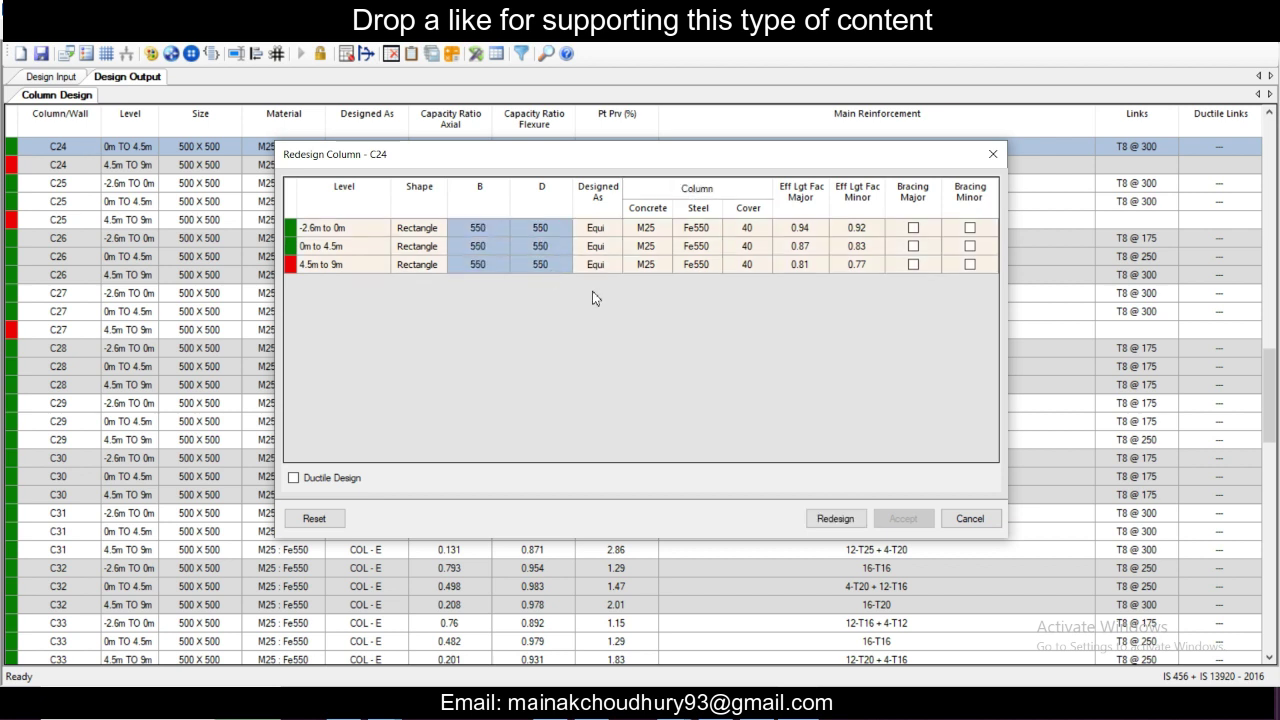
click(835, 516)
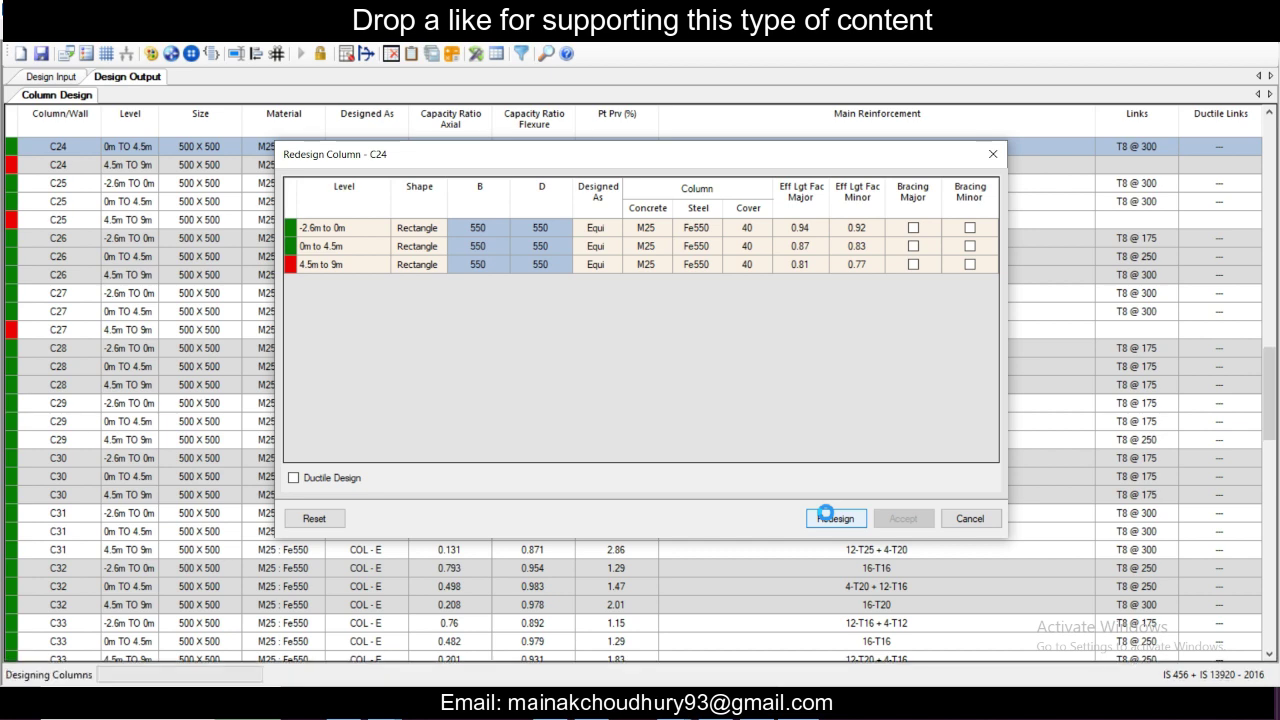
click(902, 519)
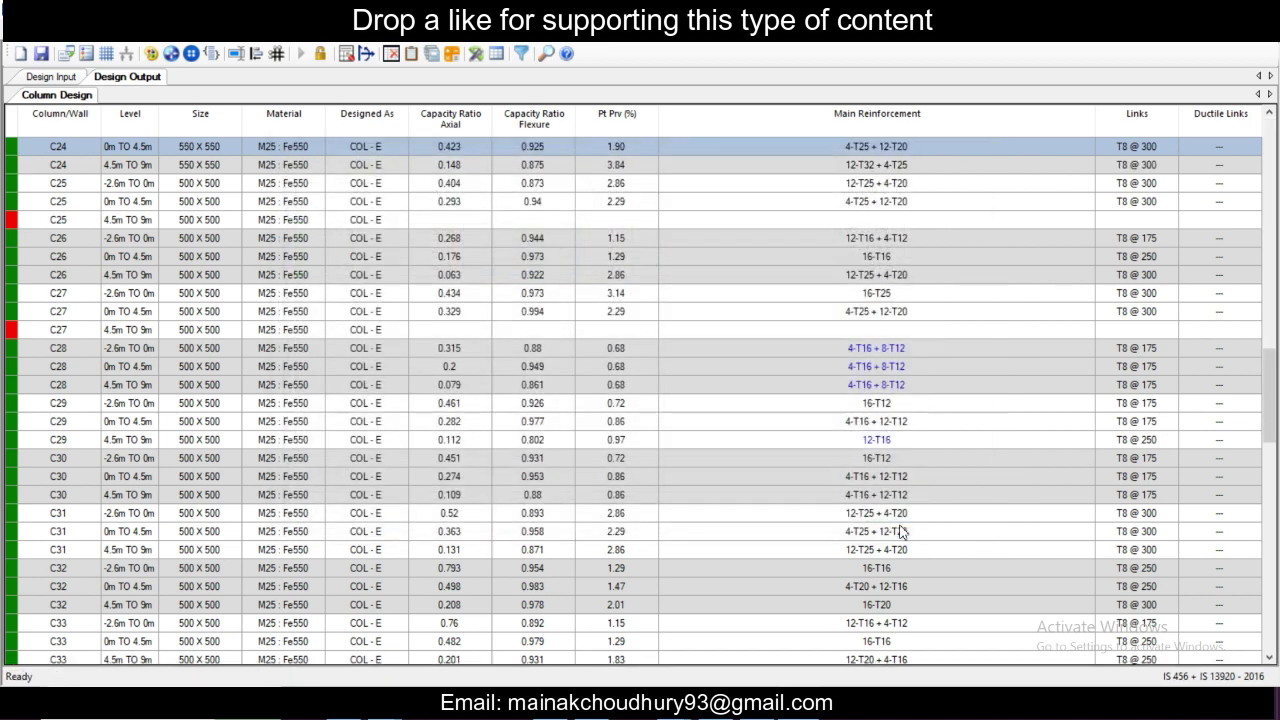
Step: Redesign column C25 with B and D set to 550 at all three levels and accept the result
scroll(676, 459, up, 2)
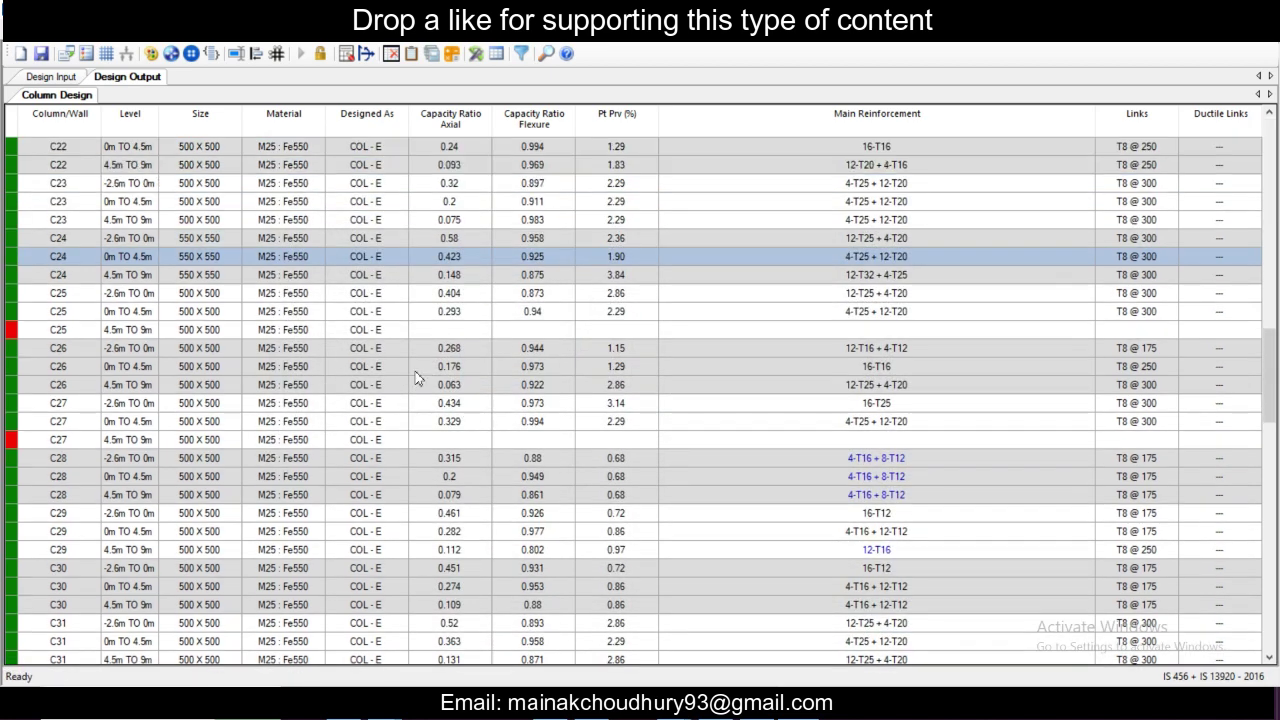
click(417, 331)
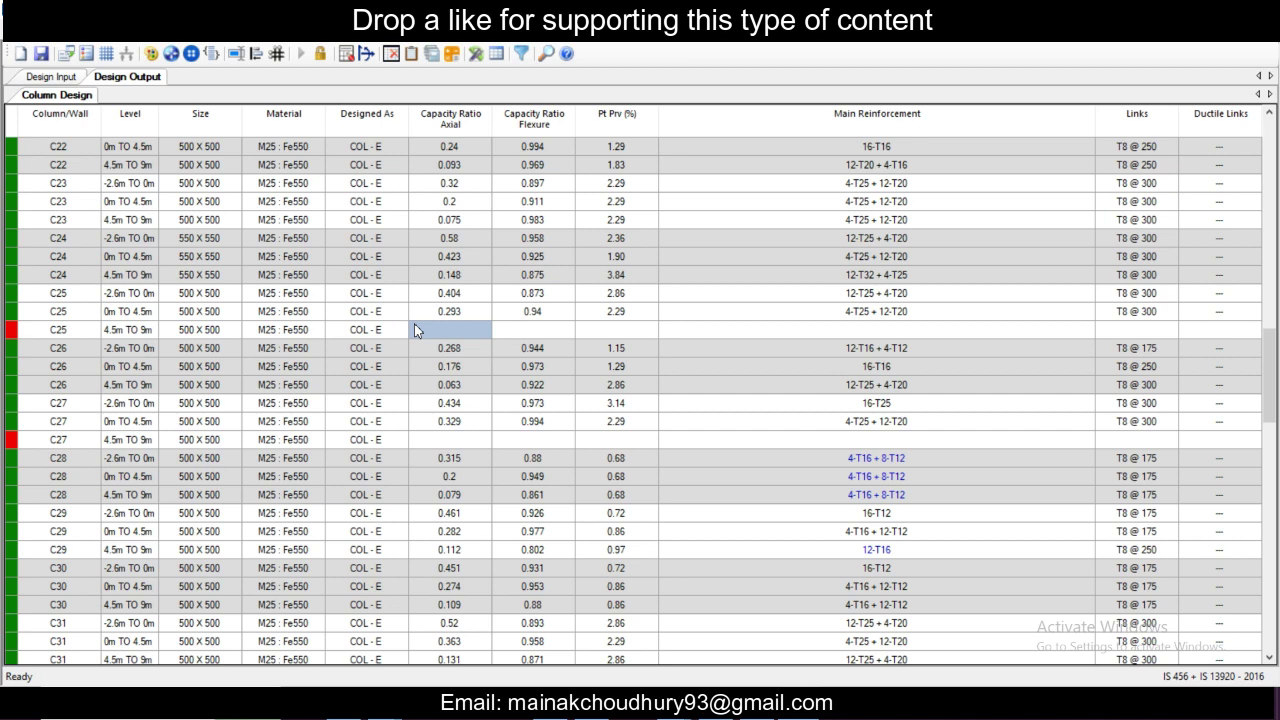
right_click(405, 331)
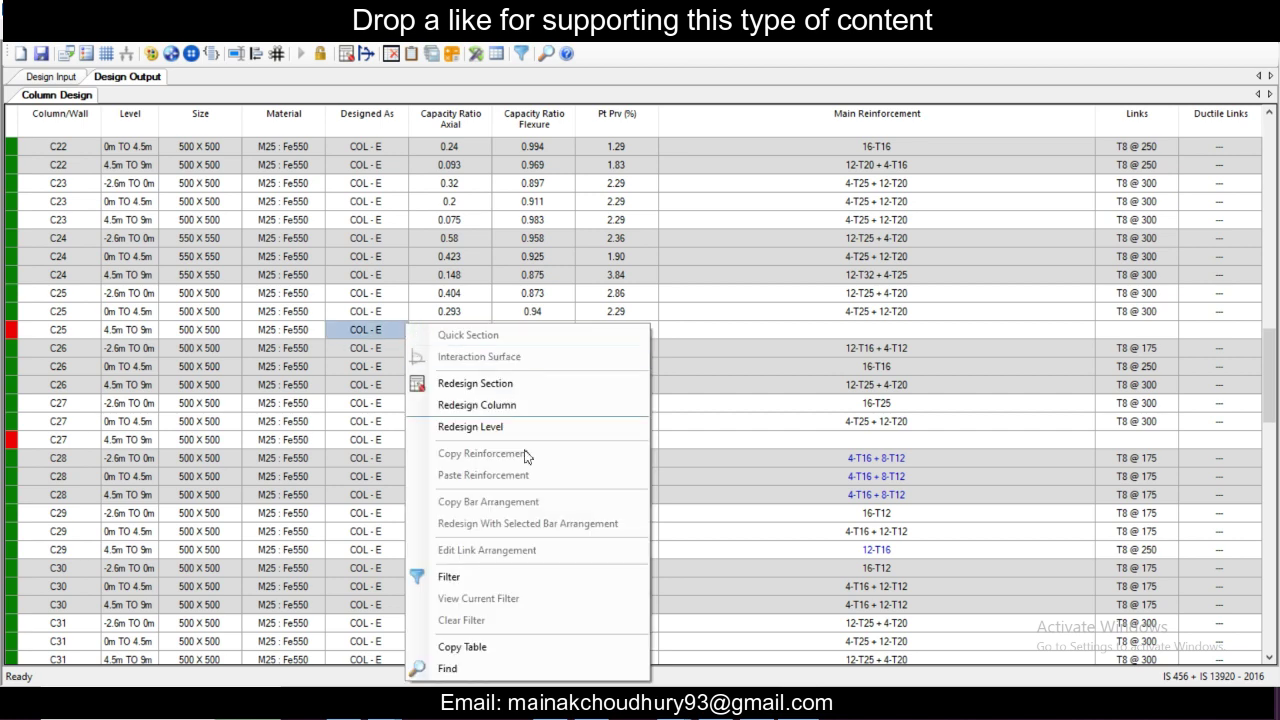
click(537, 405)
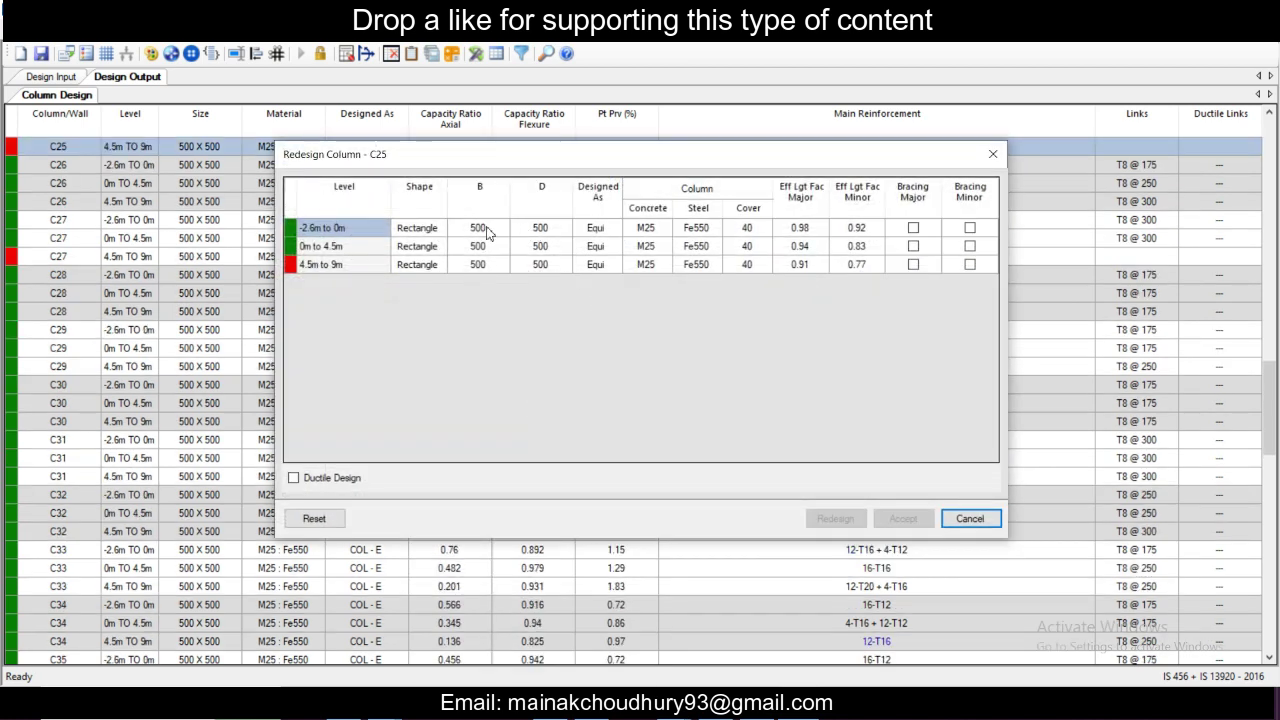
click(485, 230)
text(4)
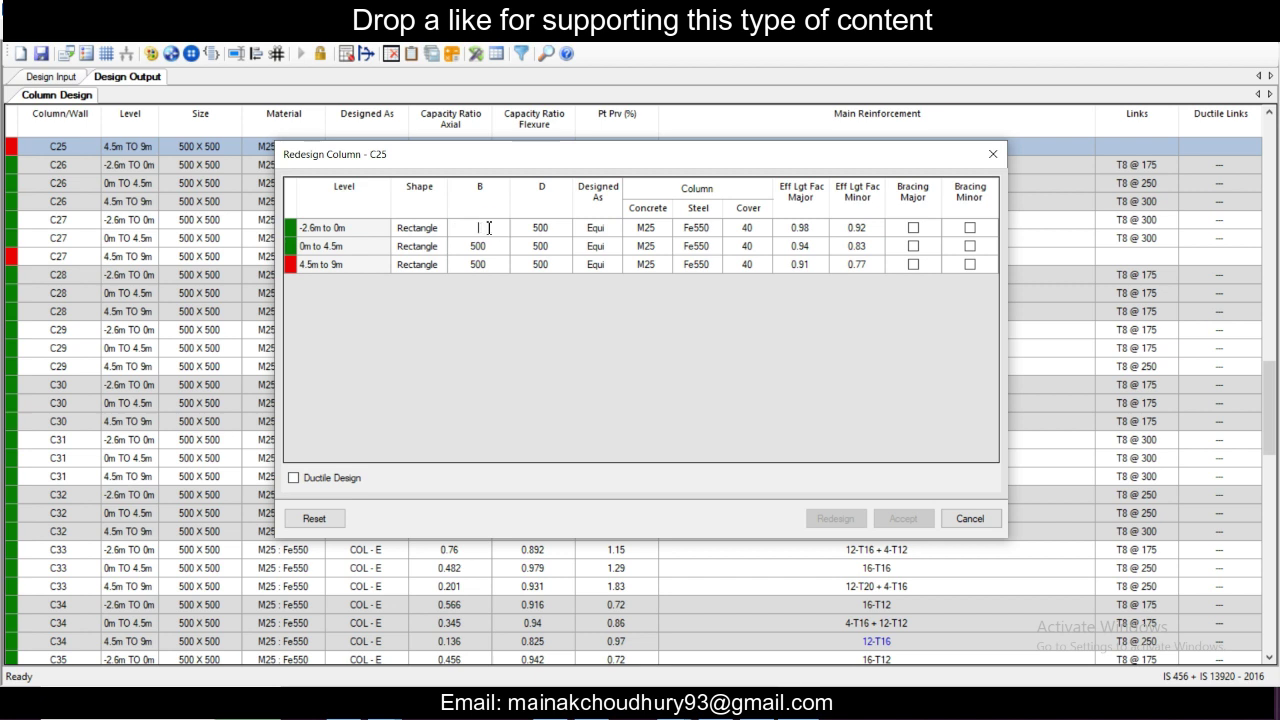
click(547, 236)
click(481, 230)
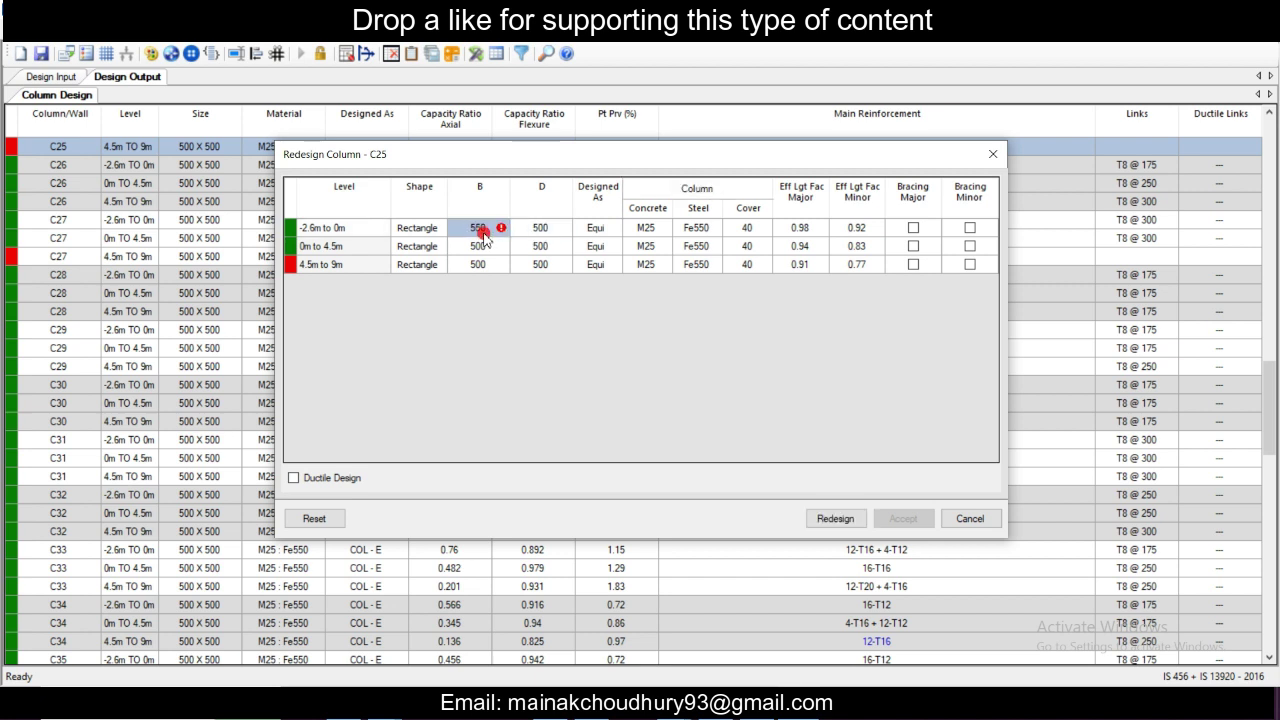
drag(485, 238, 538, 268)
text(550)
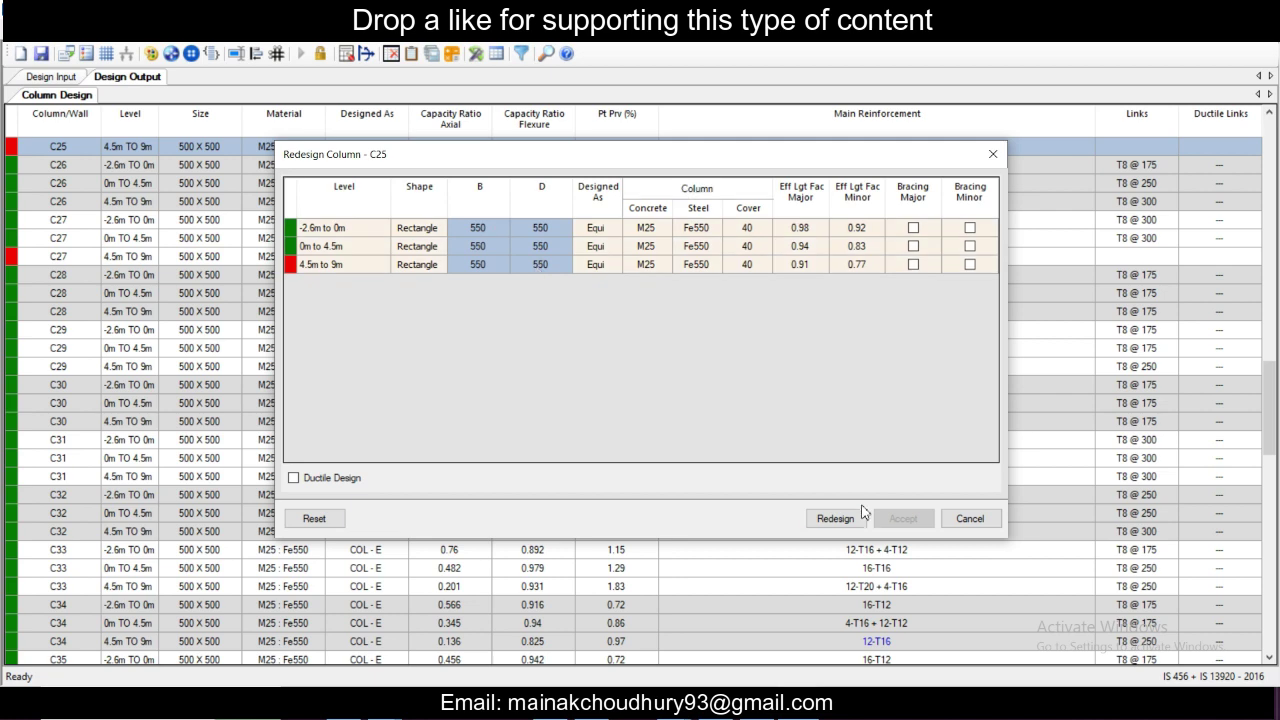
click(848, 519)
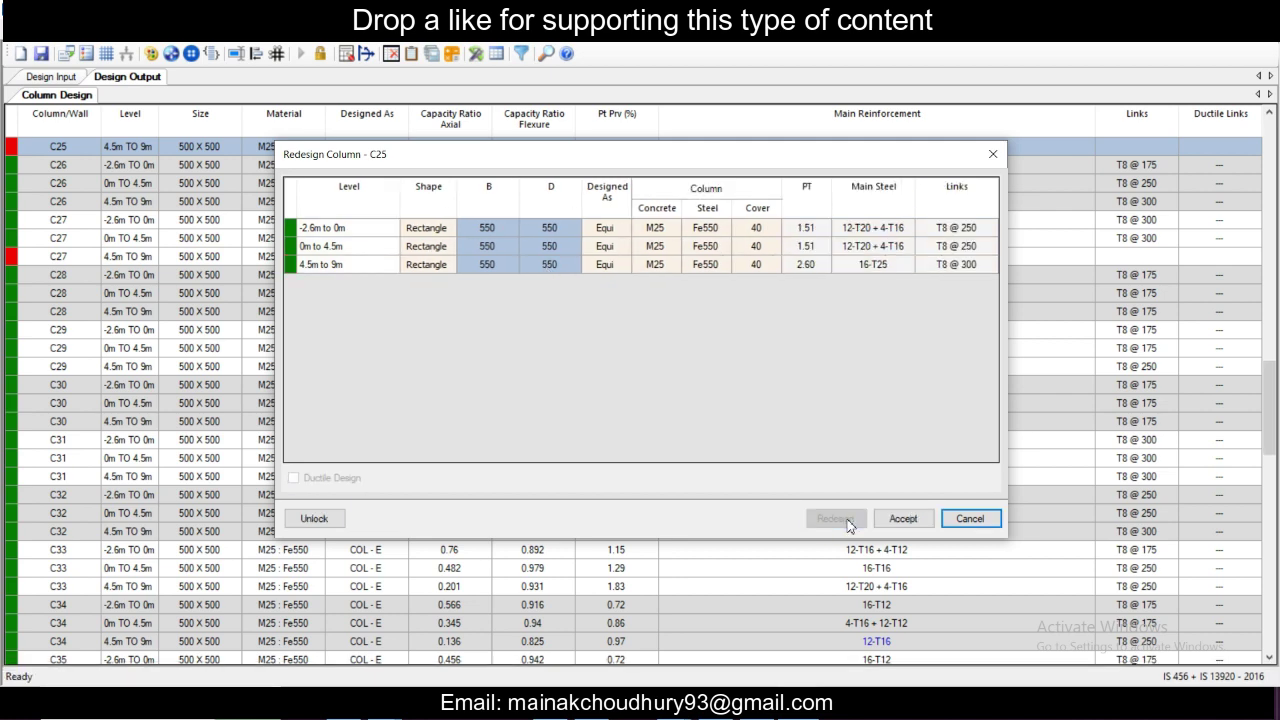
click(903, 519)
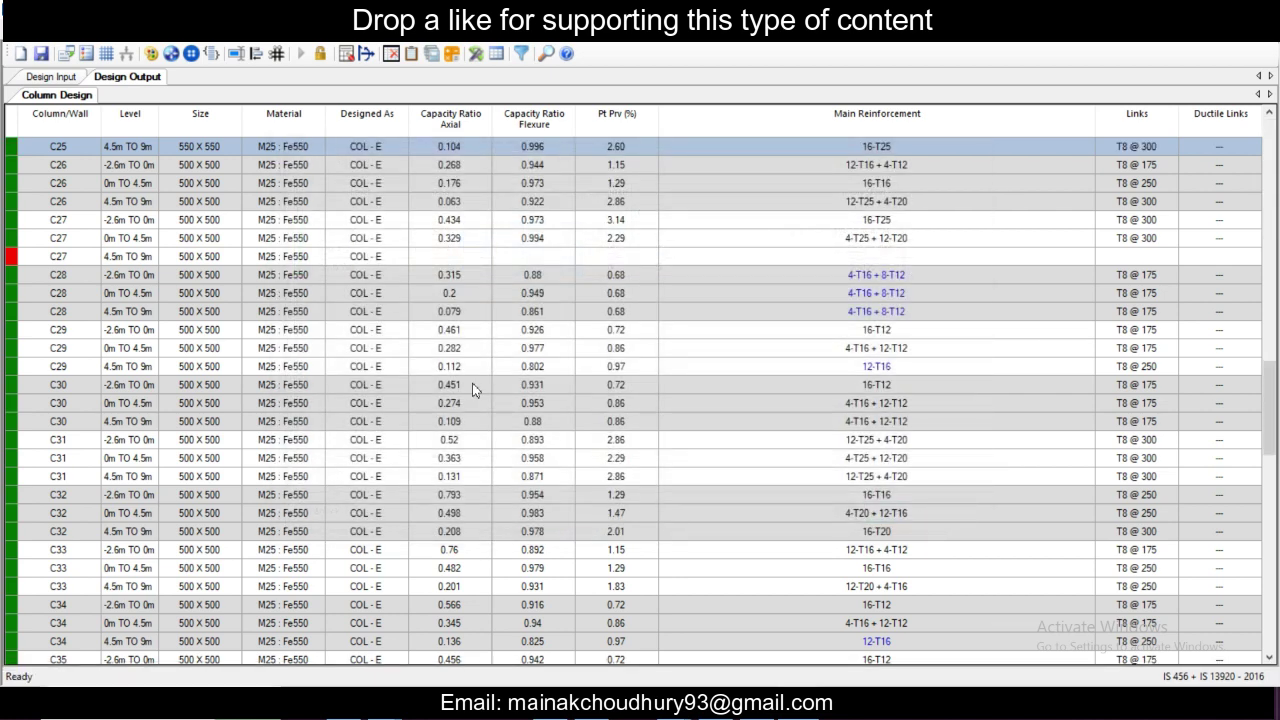
Step: Redesign column C27 with B and D set to 550 at all three levels and accept the result
scroll(475, 390, up, 1)
right_click(370, 296)
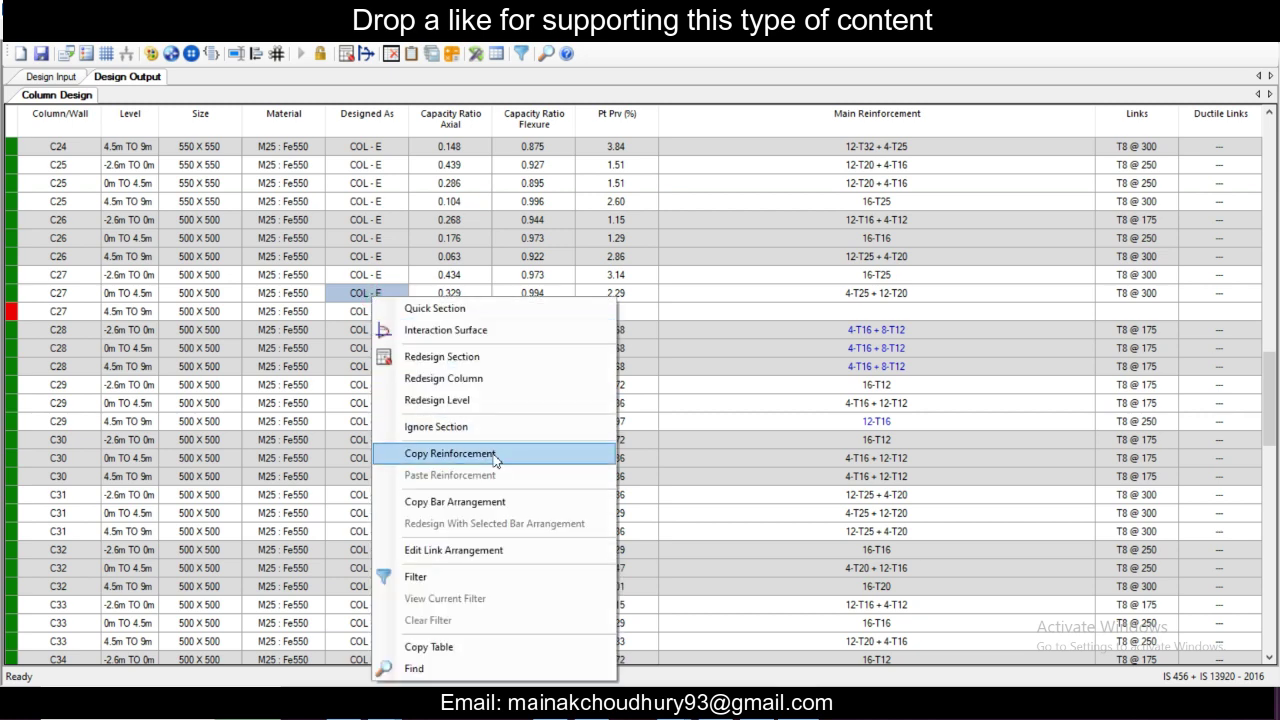
click(512, 378)
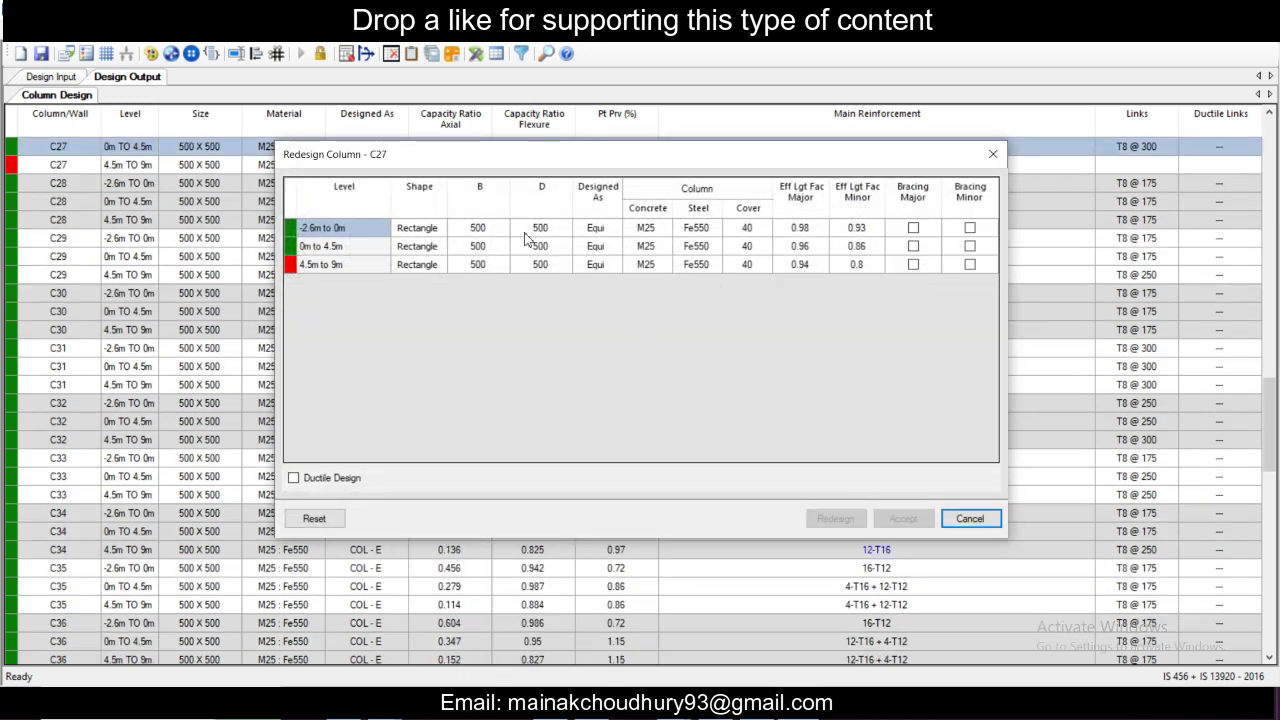
click(495, 230)
text(550)
key(Return)
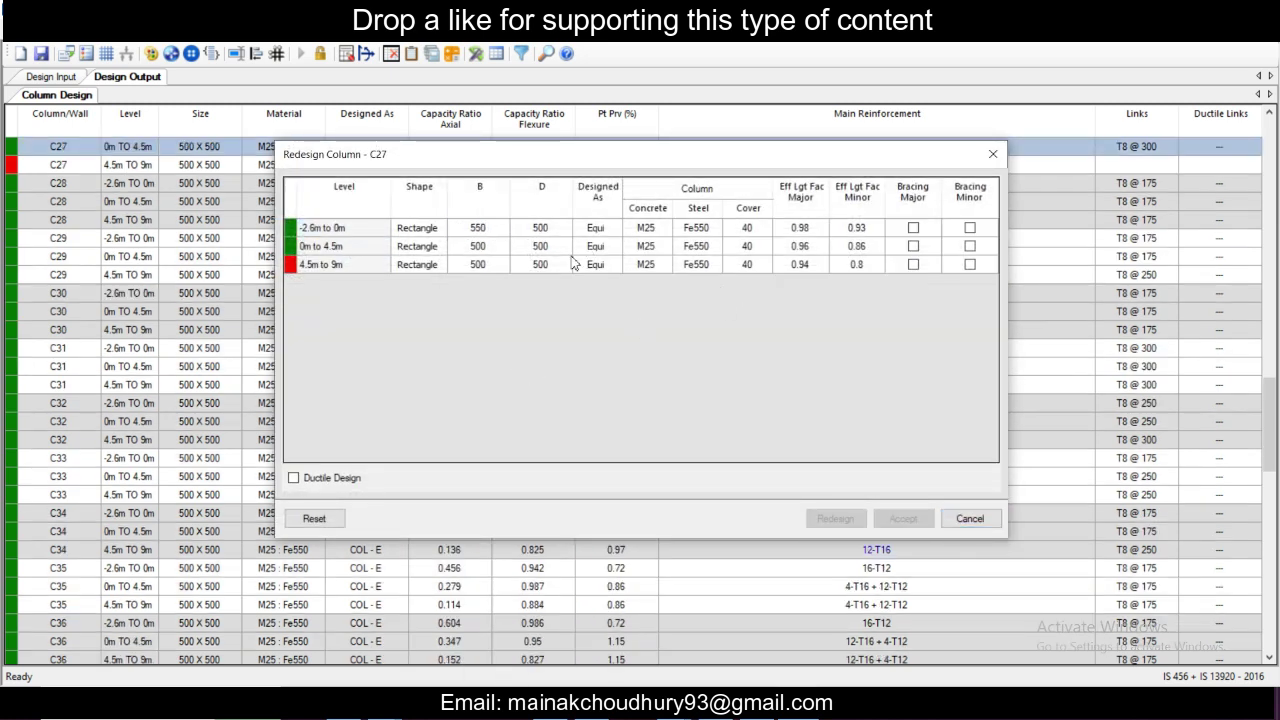
click(495, 230)
drag(490, 236, 535, 262)
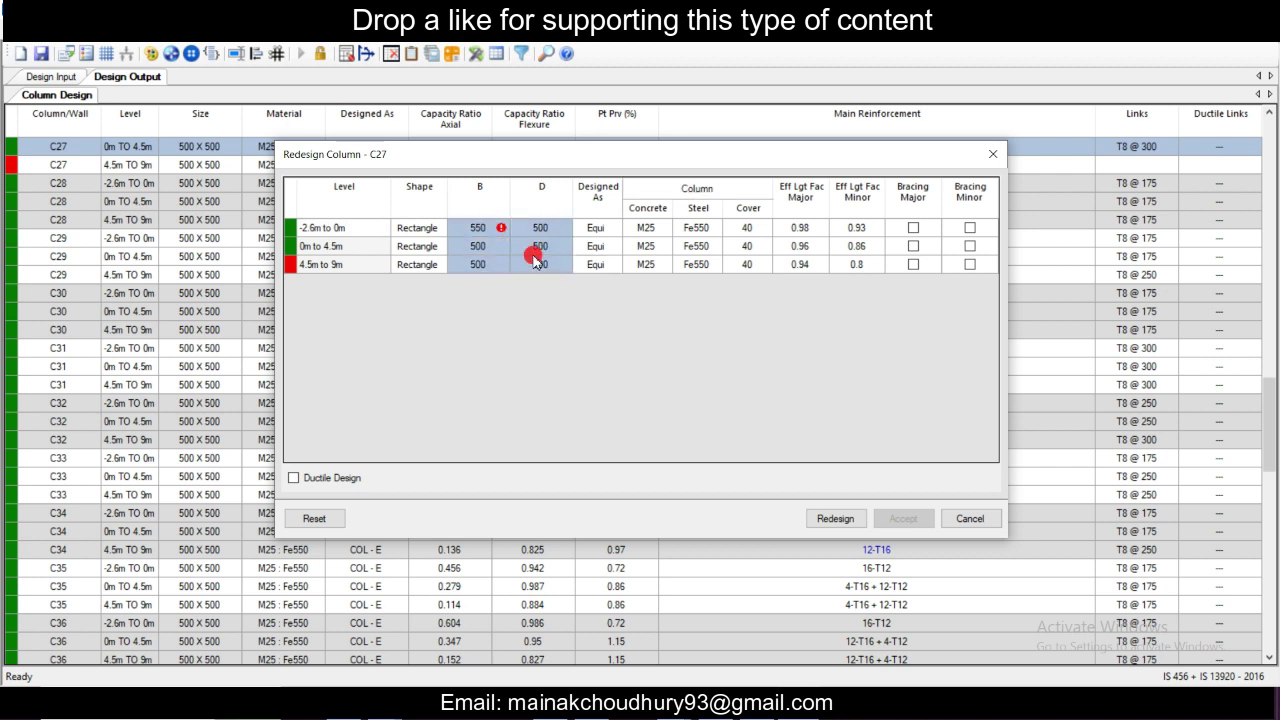
text(550)
click(827, 520)
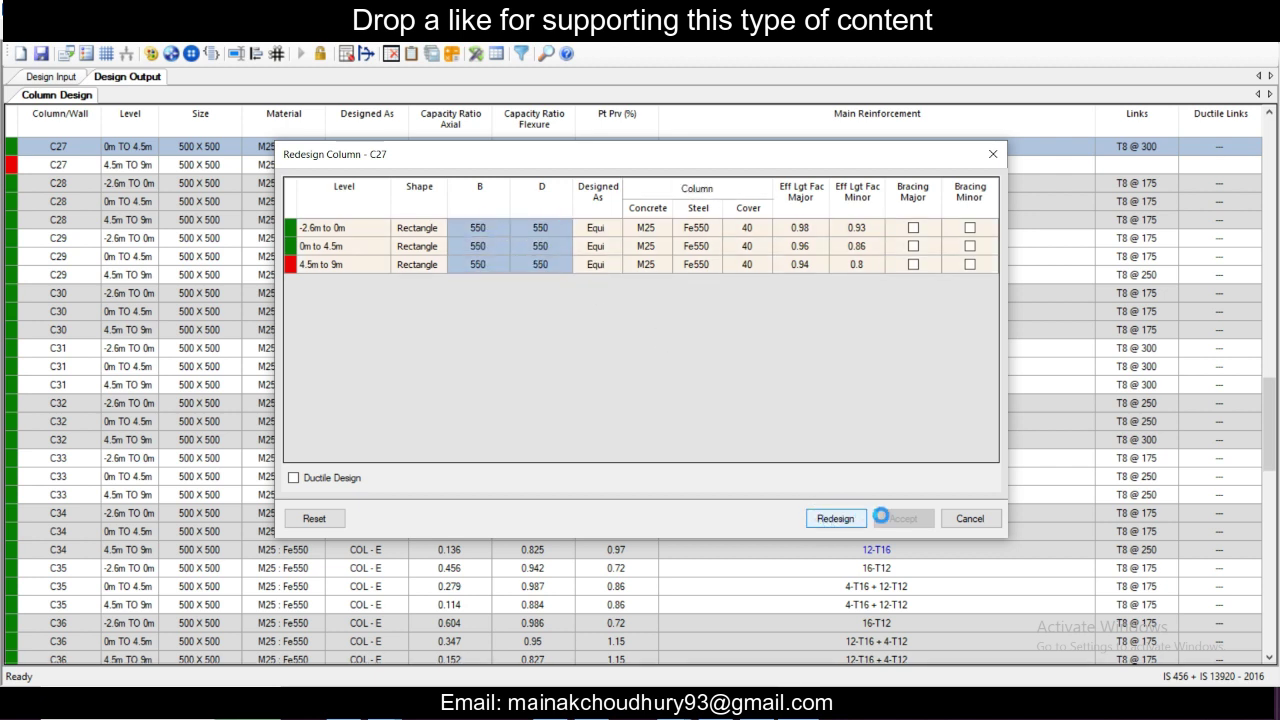
click(900, 519)
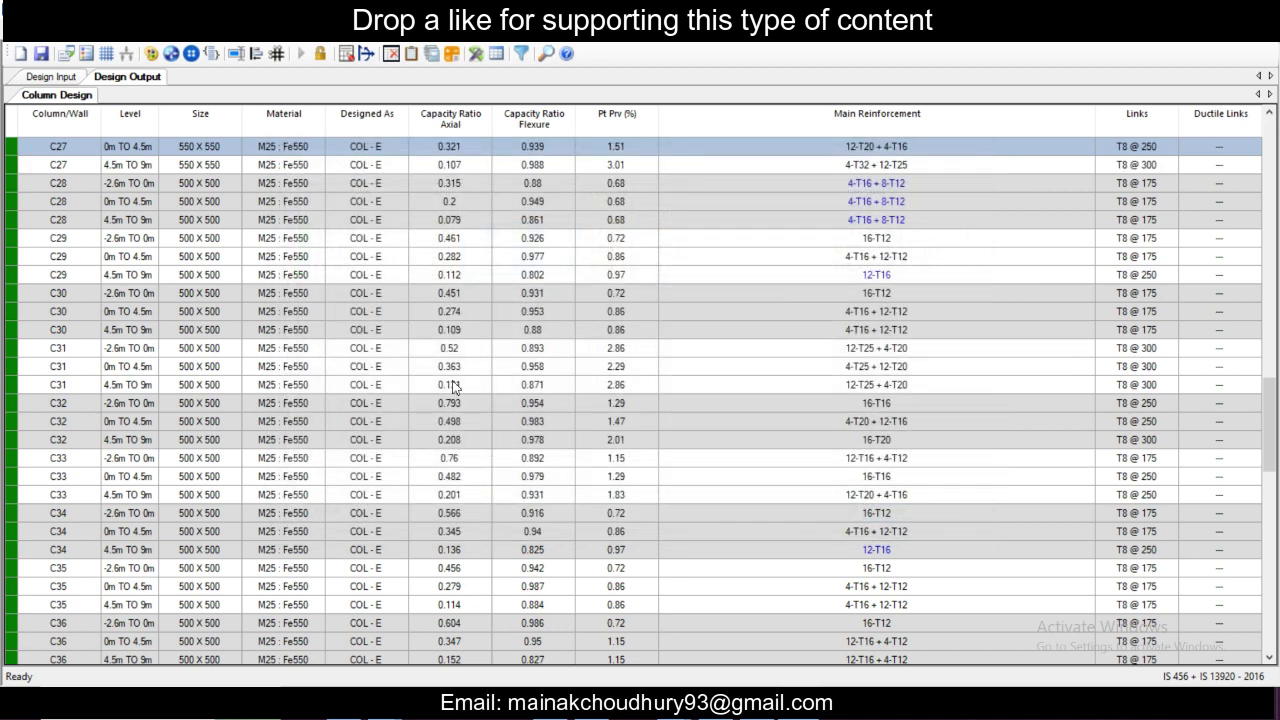
Step: Look through the whole column design table for any remaining failed sections
scroll(455, 385, down, 1)
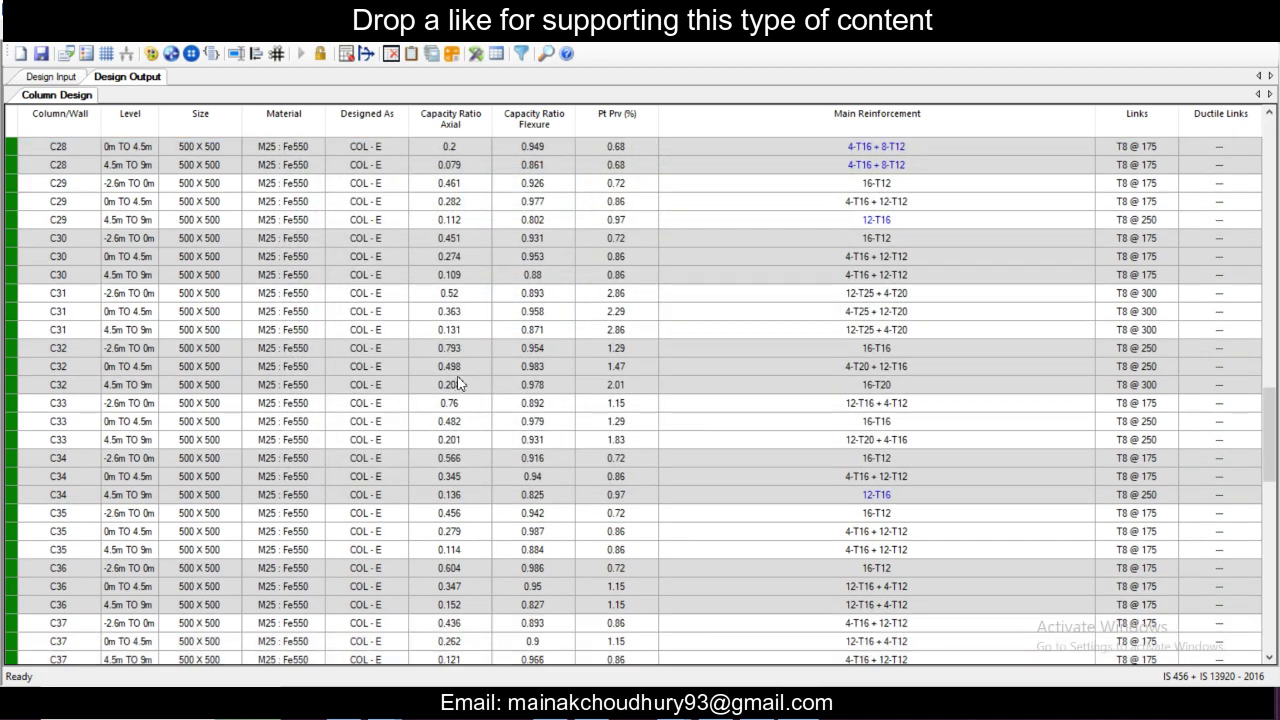
scroll(460, 383, down, 10)
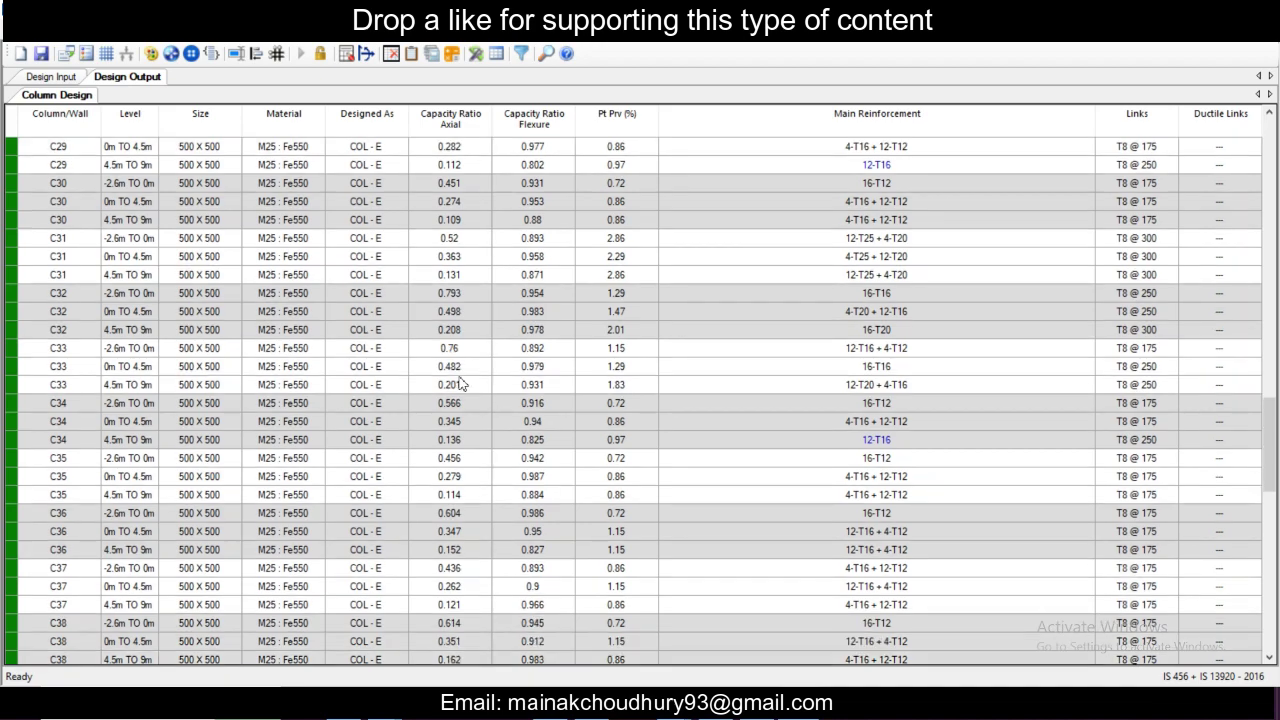
scroll(460, 383, down, 10)
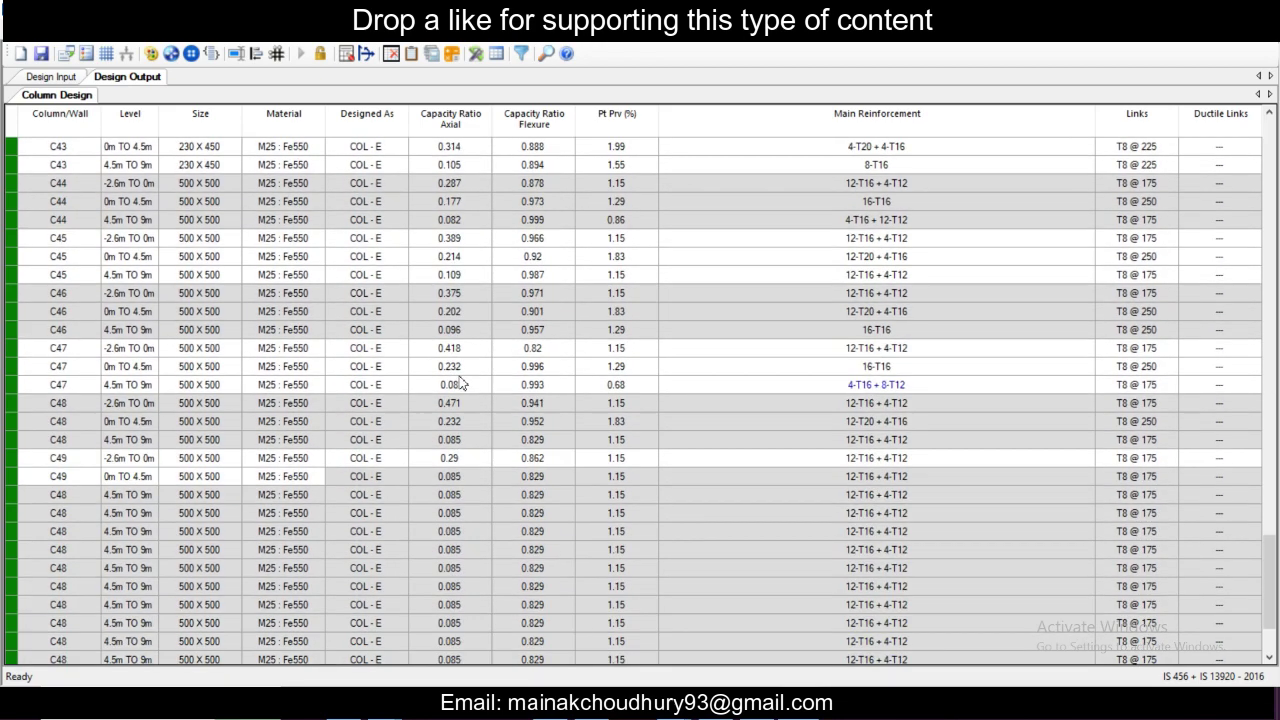
scroll(462, 384, up, 6)
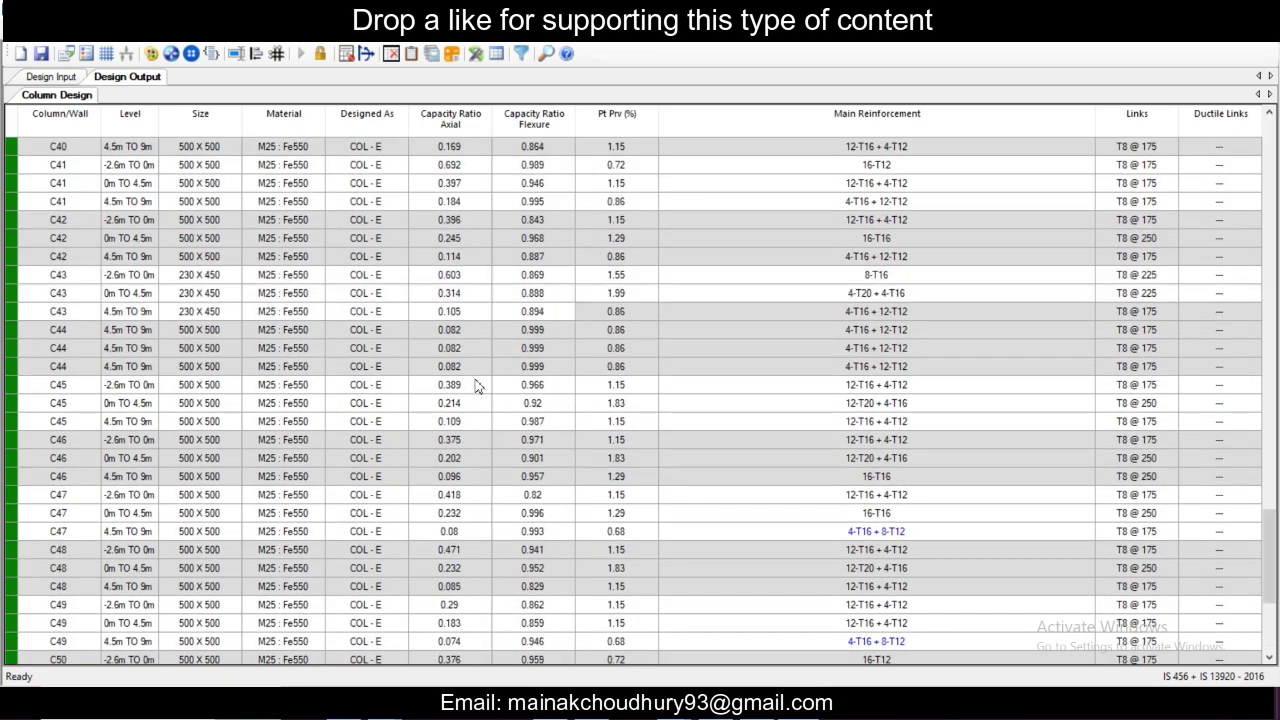
scroll(474, 388, up, 20)
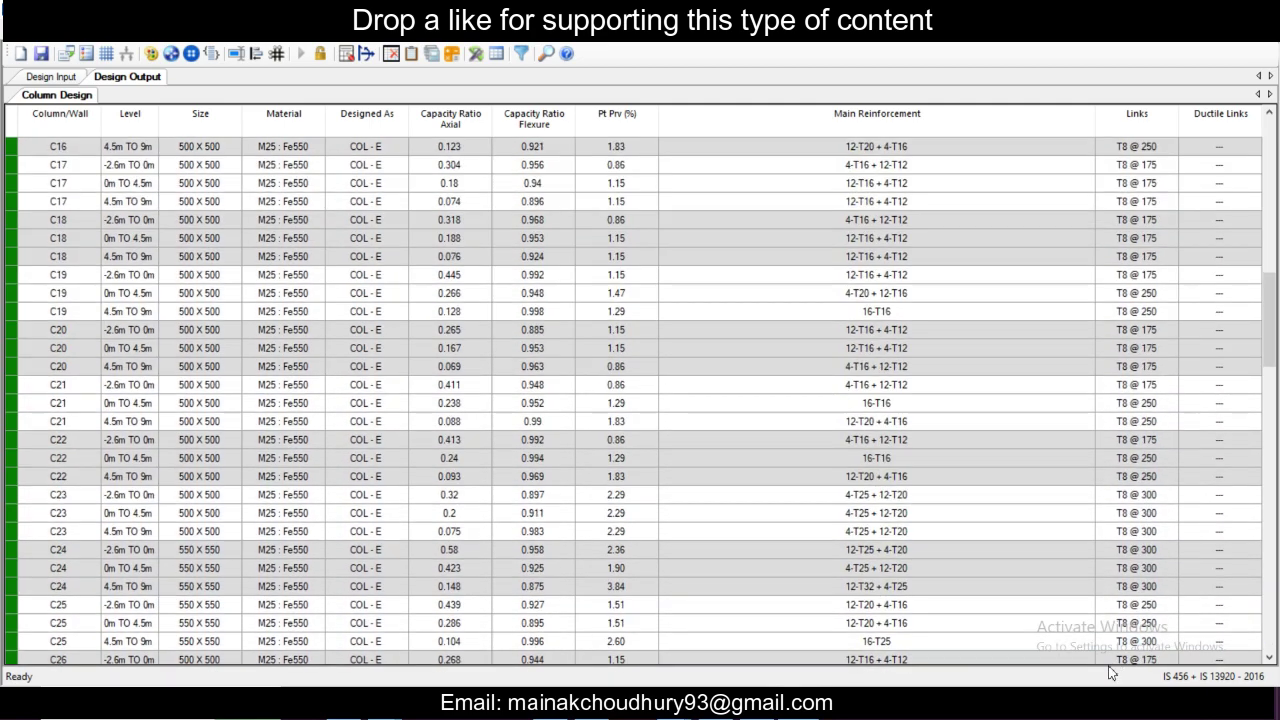
scroll(637, 528, down, 15)
scroll(634, 520, up, 20)
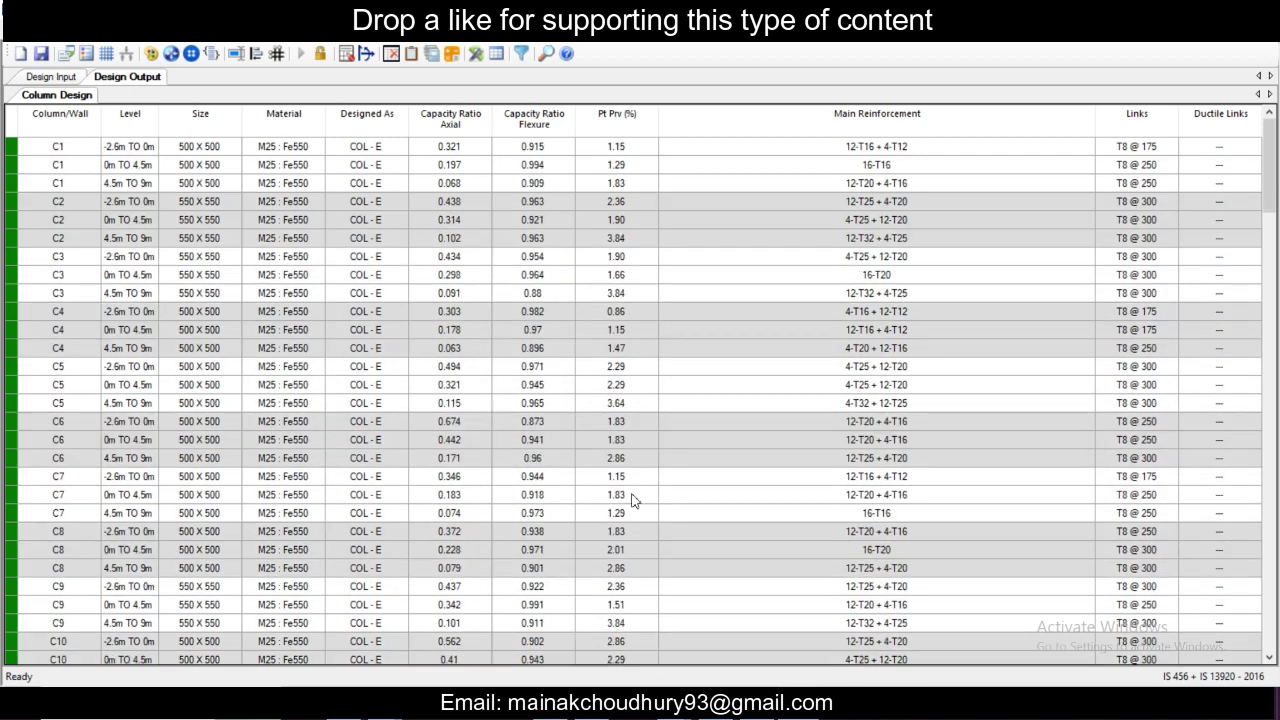
Step: Save the project and generate the Type 2 (Non Ductile) text schedule of the columns
key(ctrl+s)
click(264, 46)
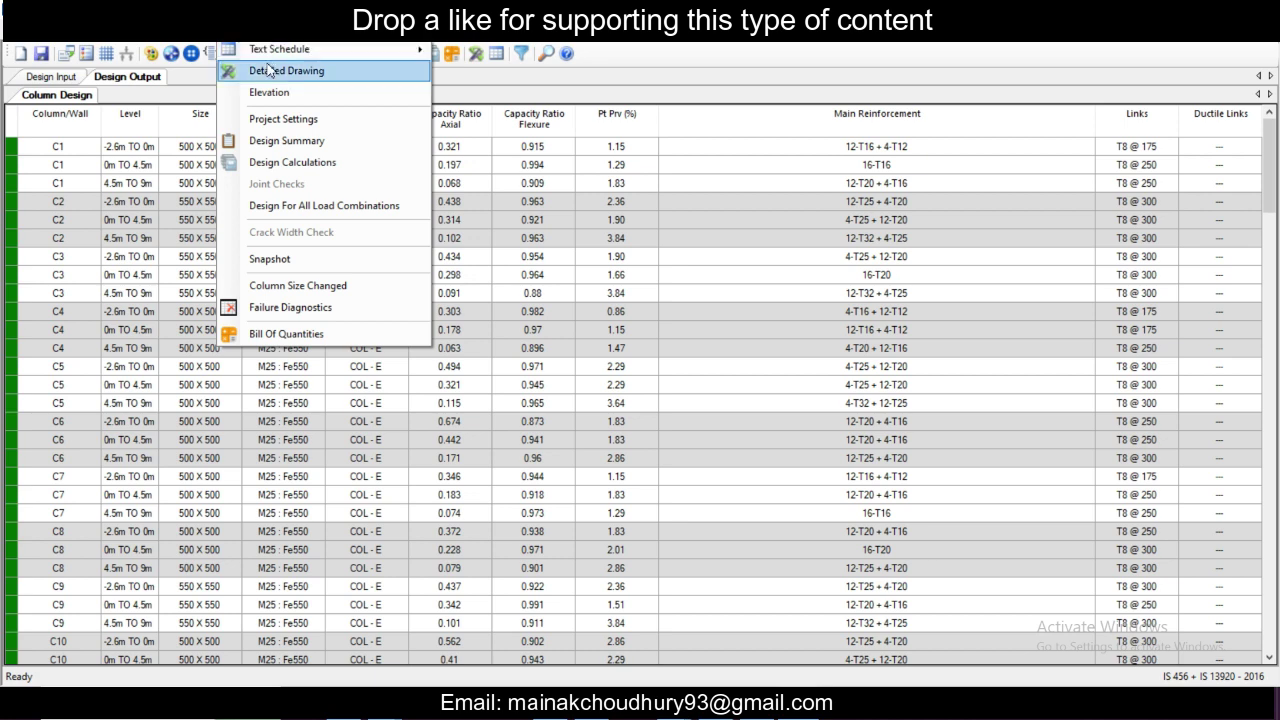
mouse_move(415, 49)
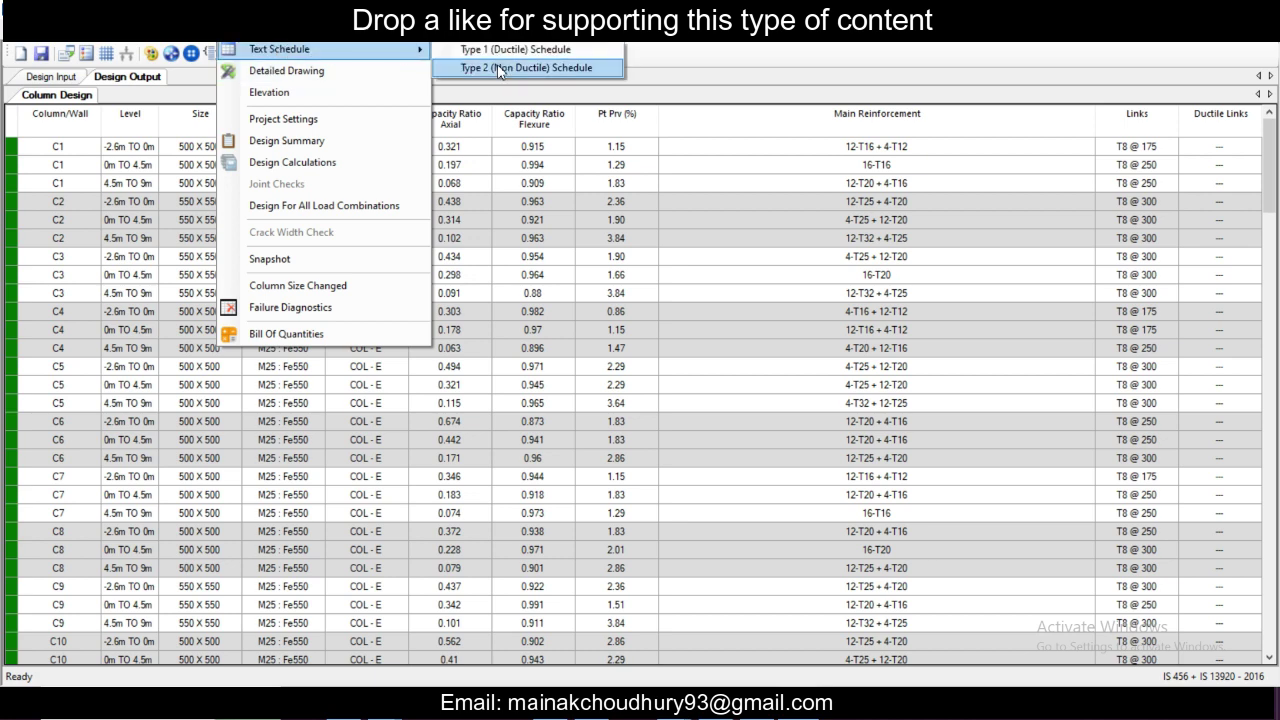
click(499, 67)
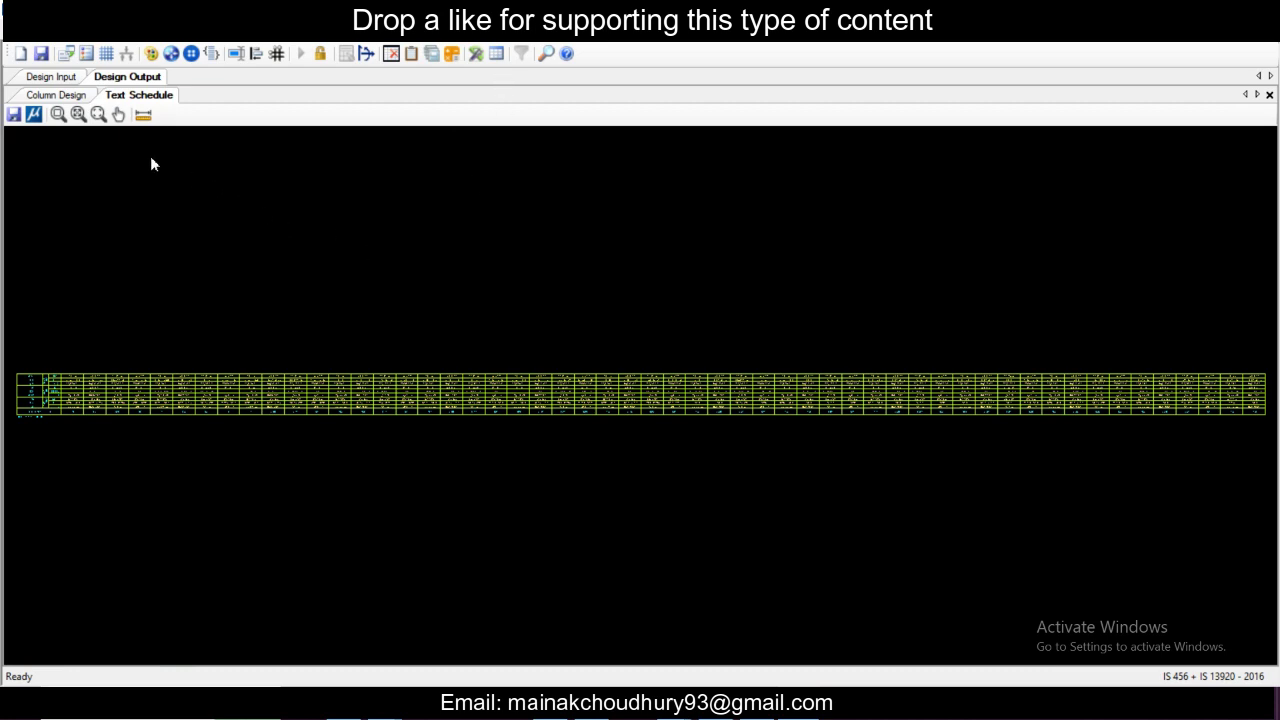
Step: Start saving the text schedule as a DXF file and browse to the Humble MIlk Sehore folder from the Desktop
click(18, 116)
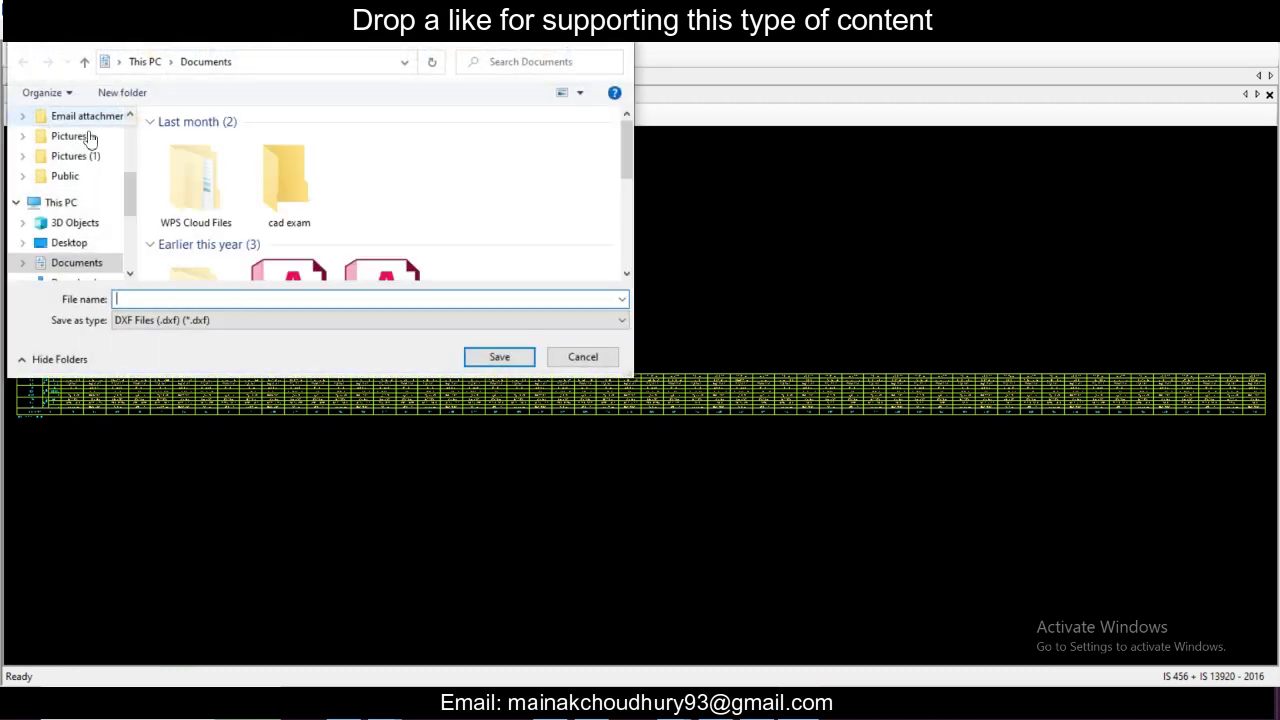
scroll(170, 190, down, 5)
click(85, 242)
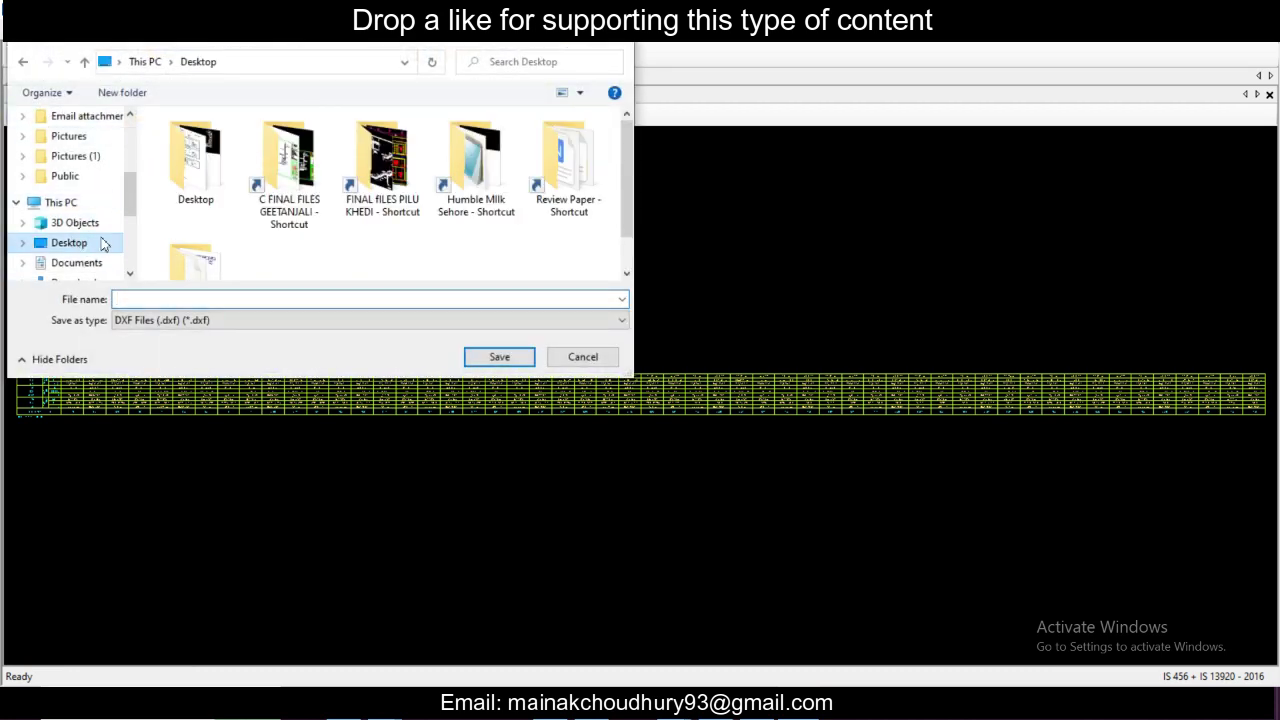
click(472, 180)
double_click(472, 180)
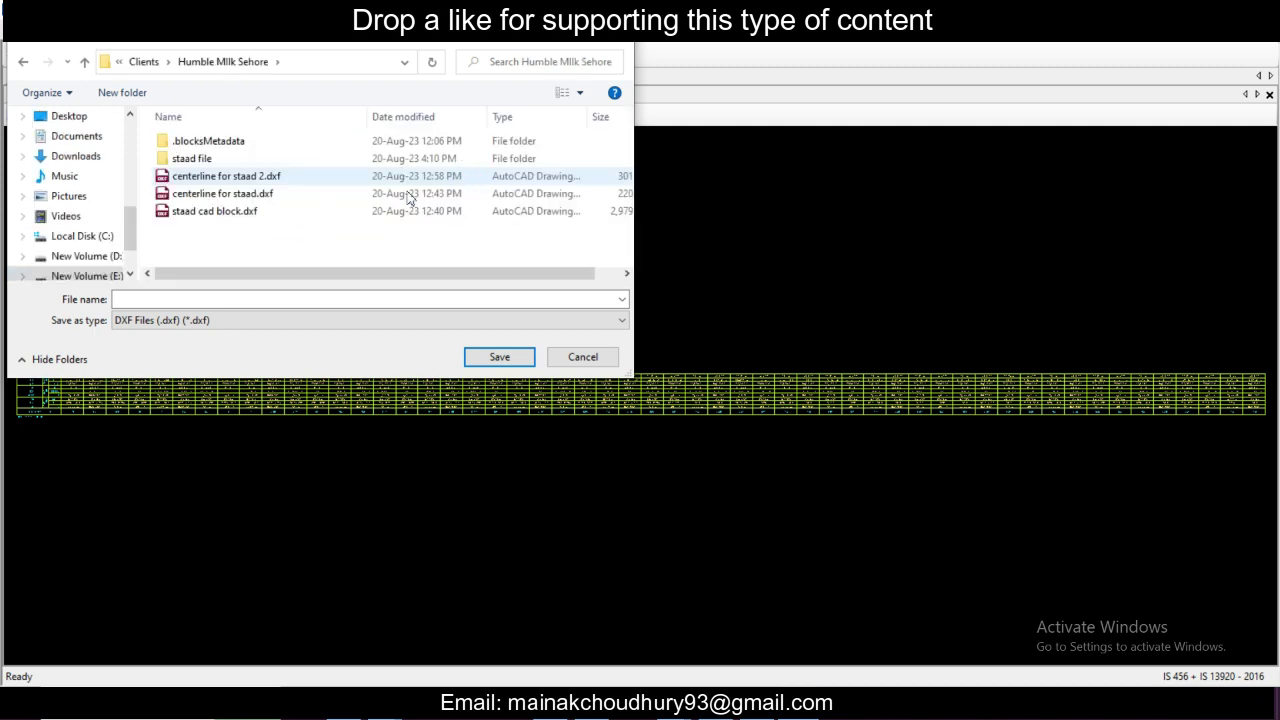
Step: Create a folder named RCDC Results and save the schedule in it as Column Schedule
right_click(289, 246)
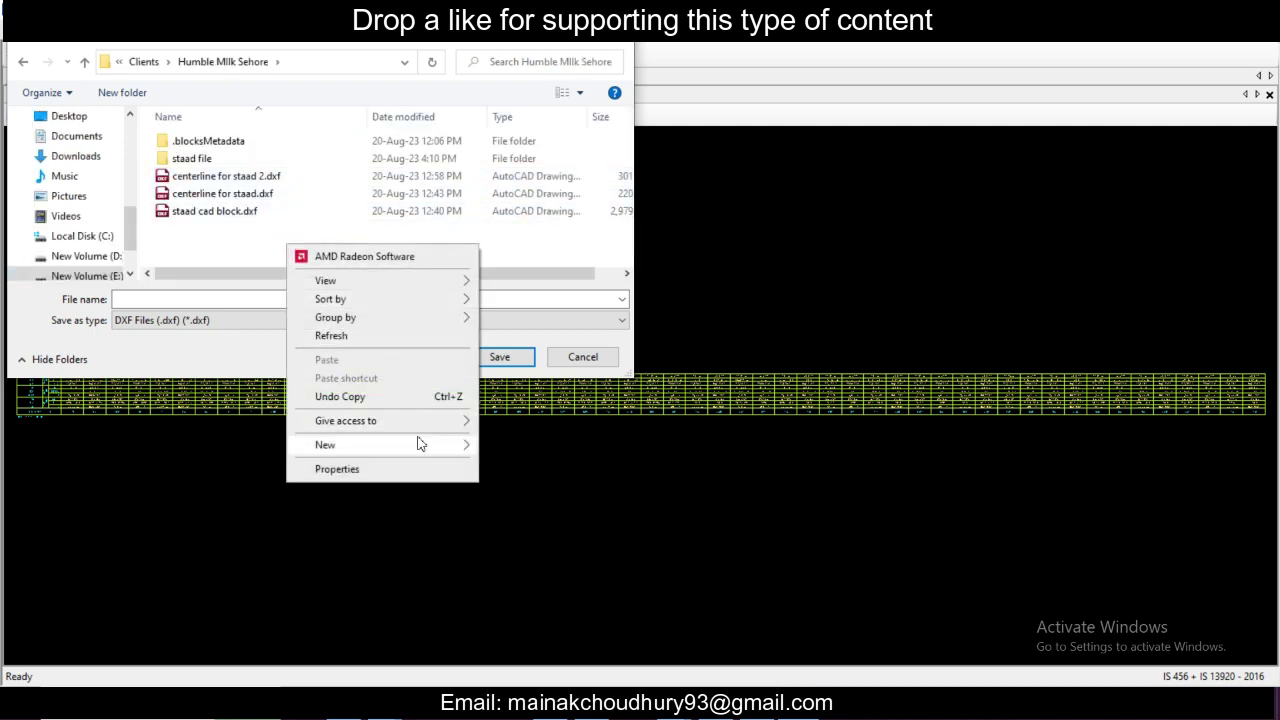
mouse_move(458, 445)
click(566, 140)
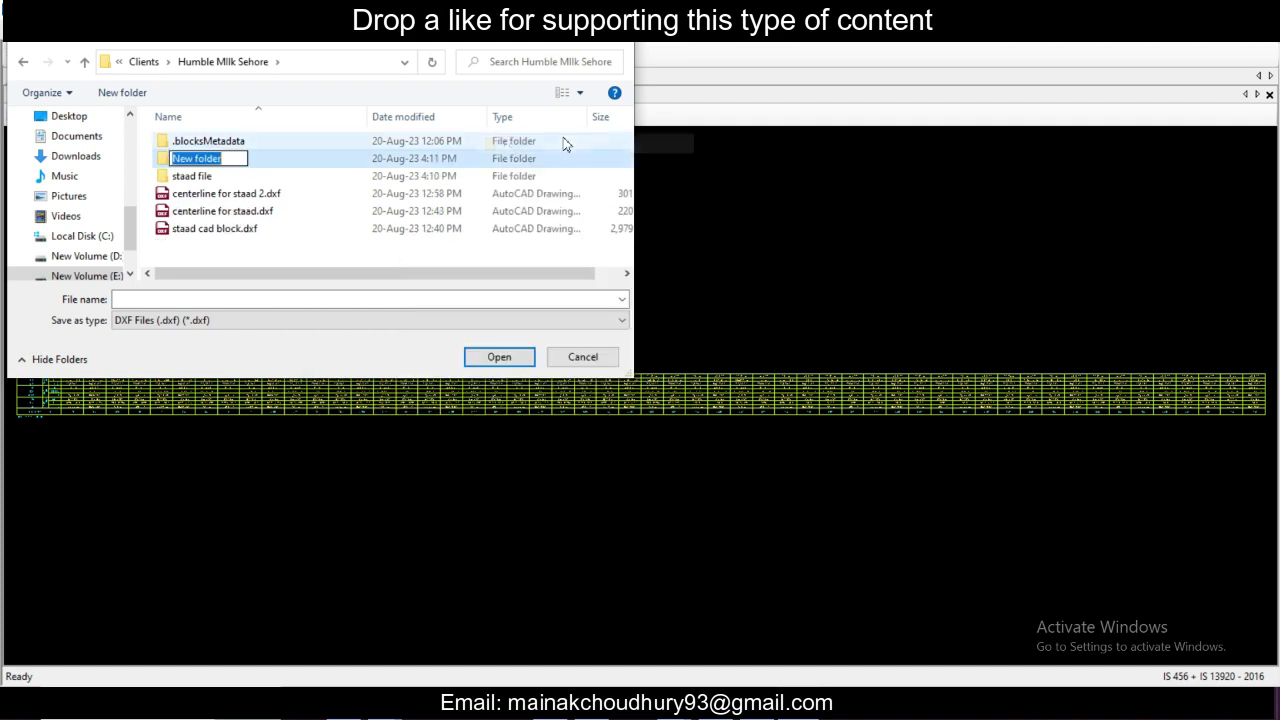
text(R)
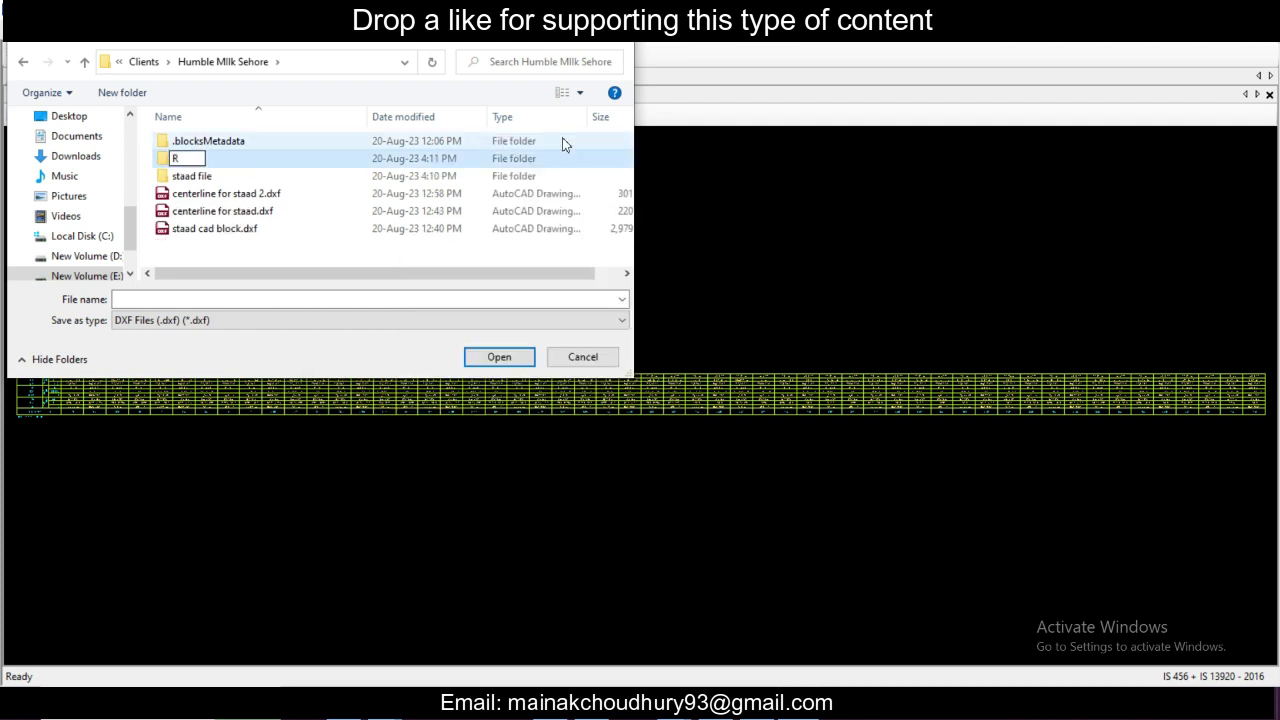
text(CDC Results)
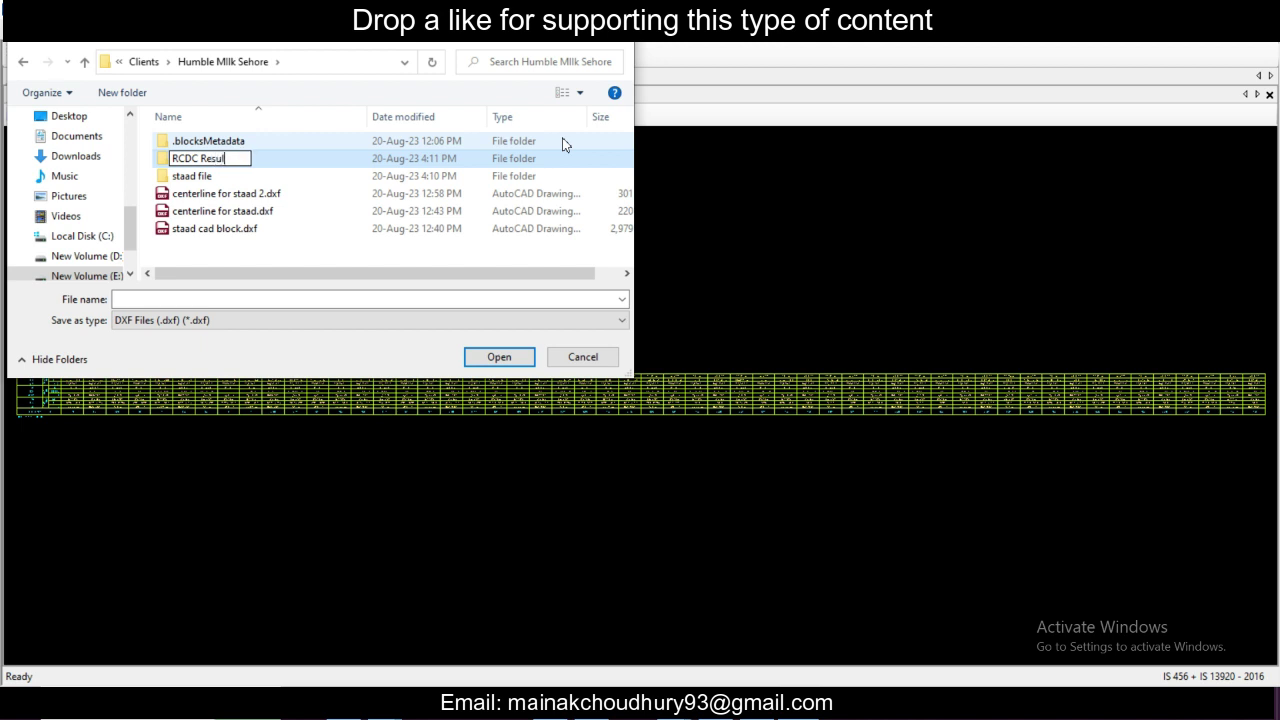
double_click(368, 163)
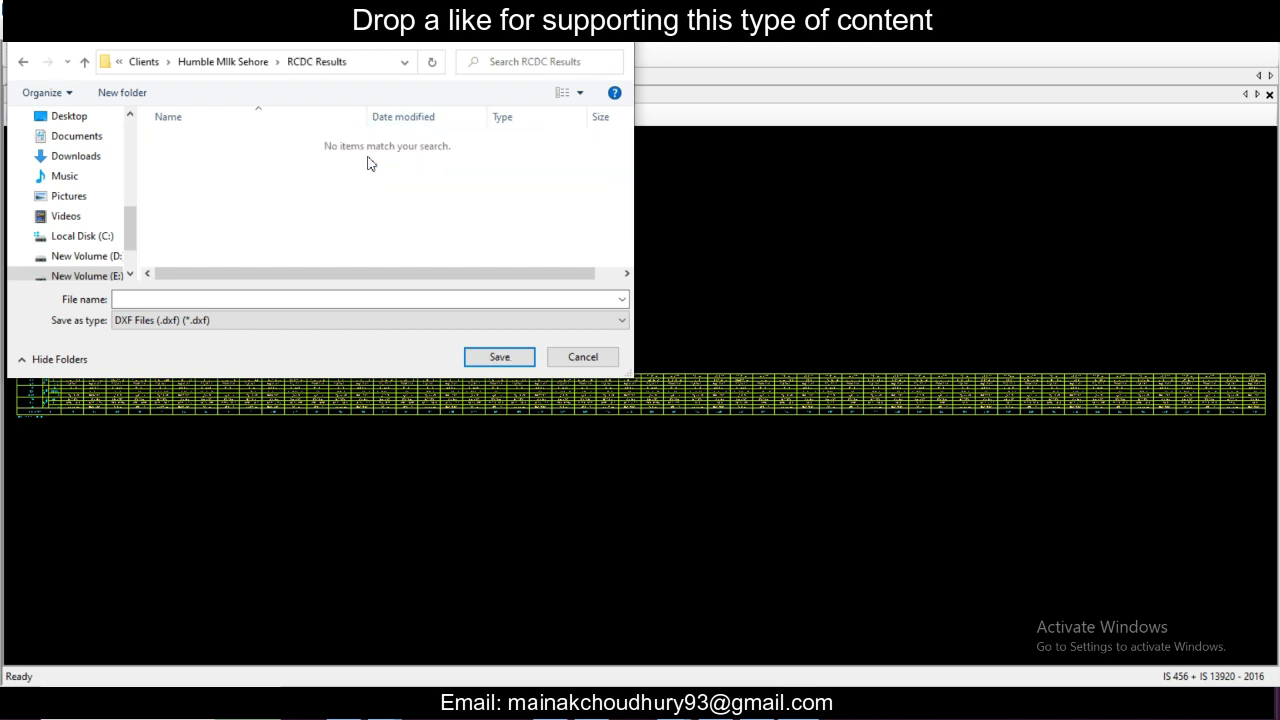
click(236, 298)
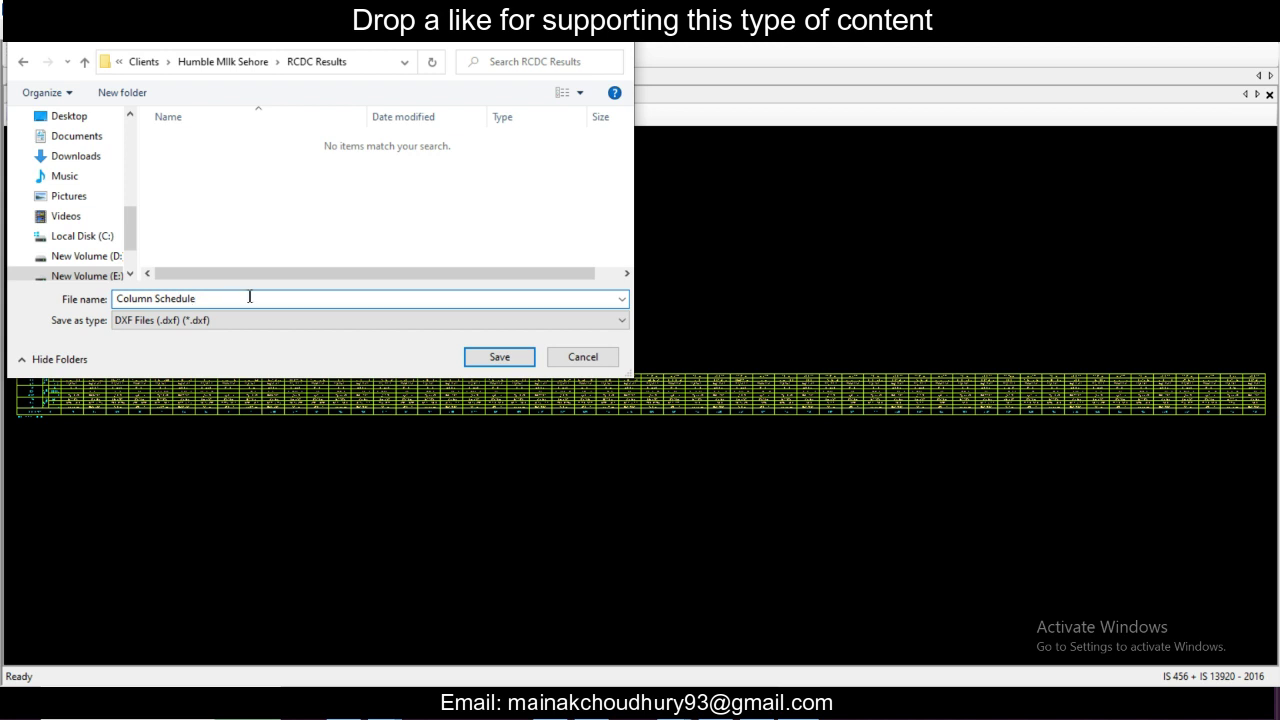
click(491, 357)
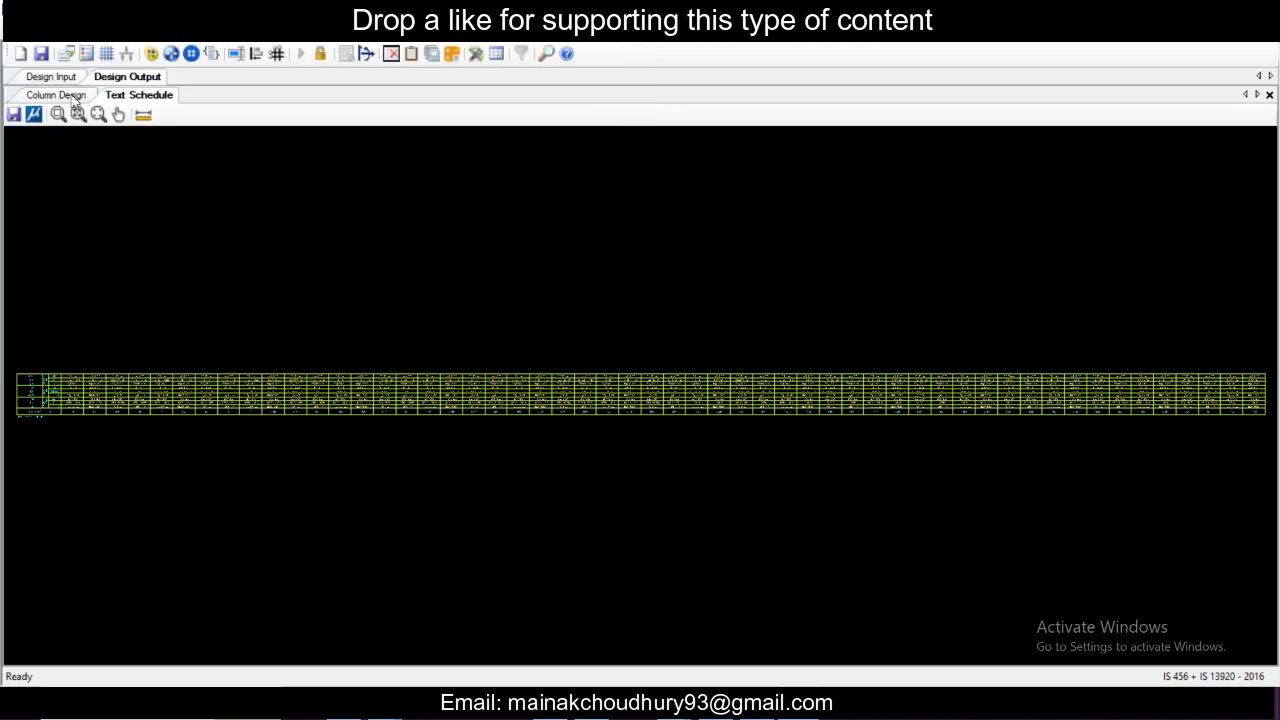
Step: Export the column layout from the design input as a DXF file named Column layout in the RCDC Results folder
click(58, 78)
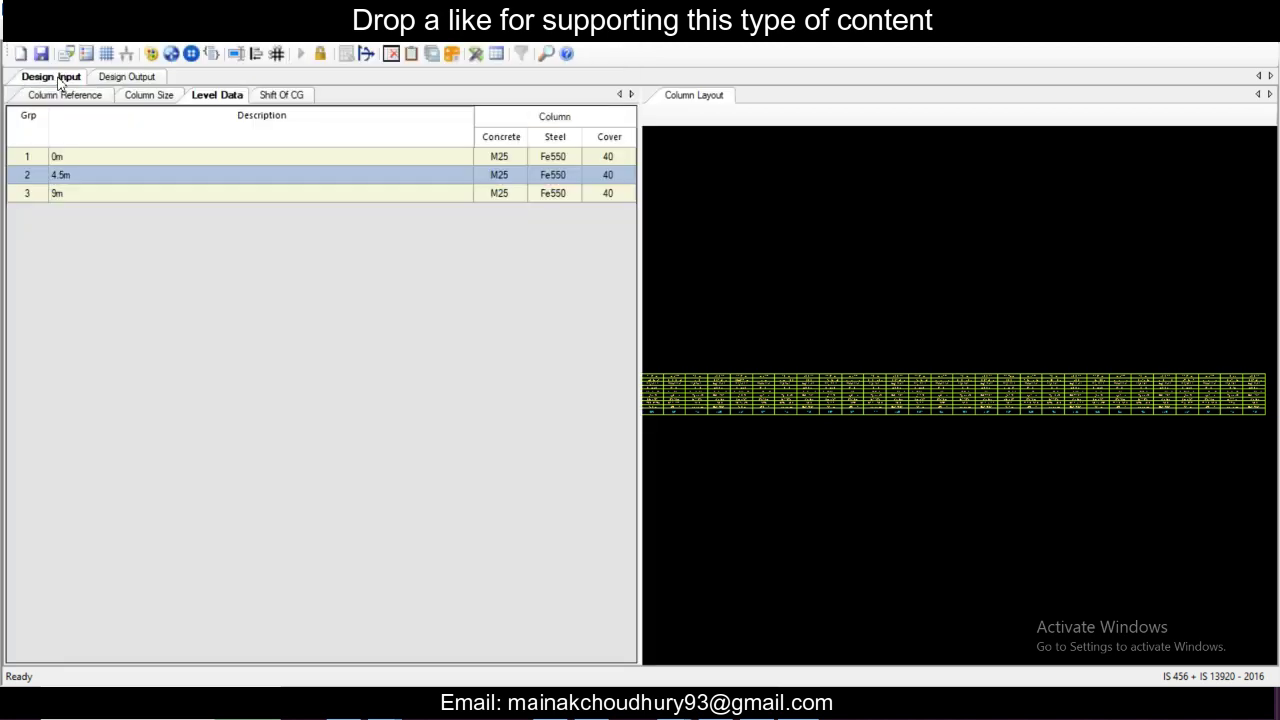
click(692, 140)
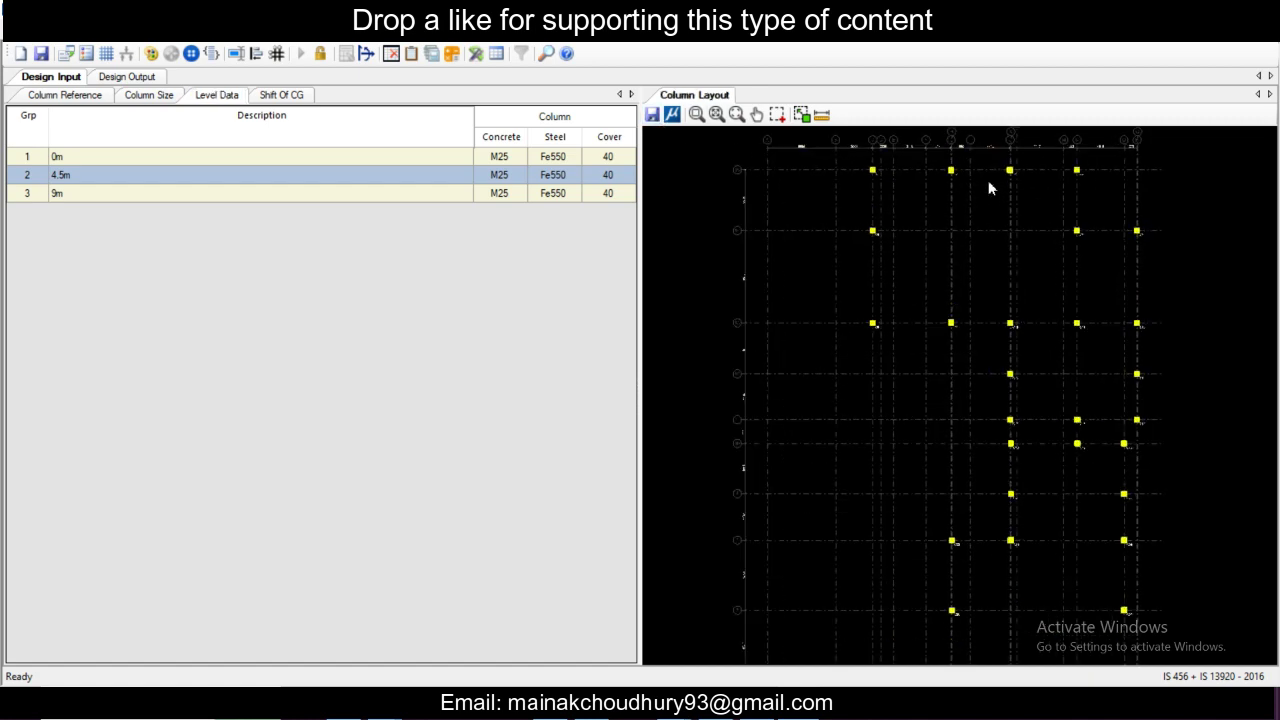
scroll(858, 168, up, 5)
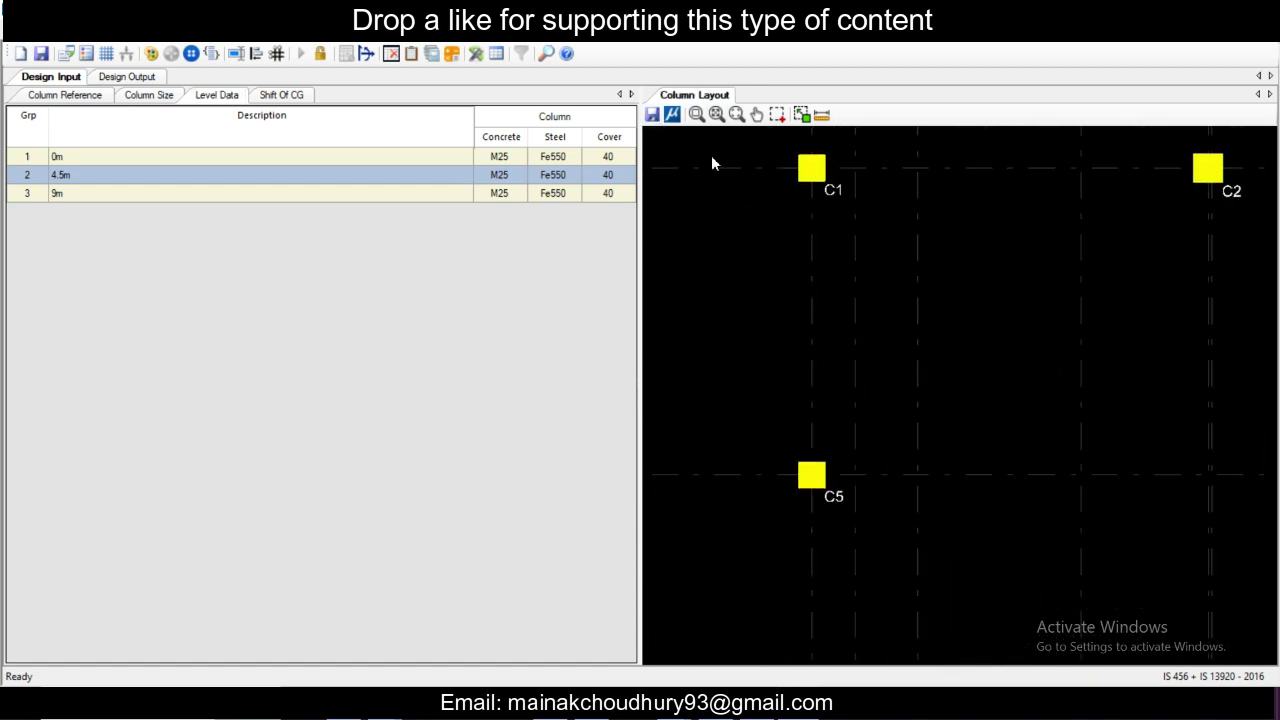
click(659, 117)
click(240, 141)
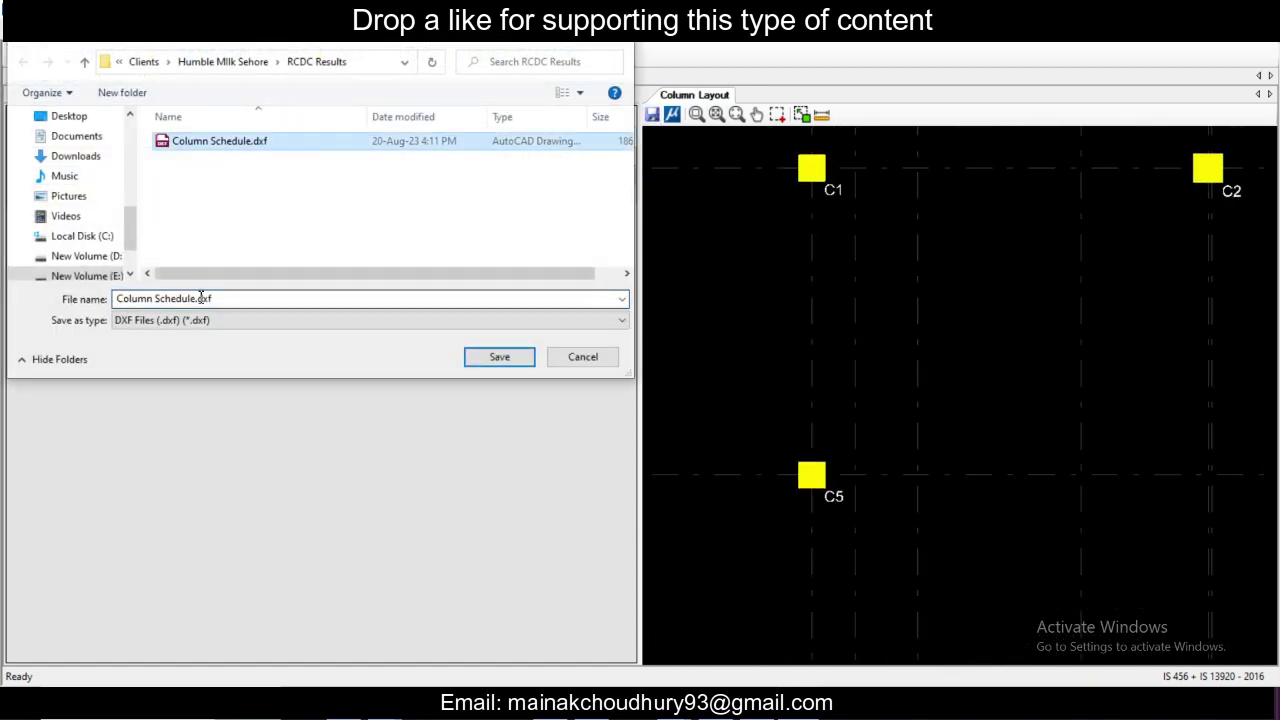
double_click(190, 299)
text(layout)
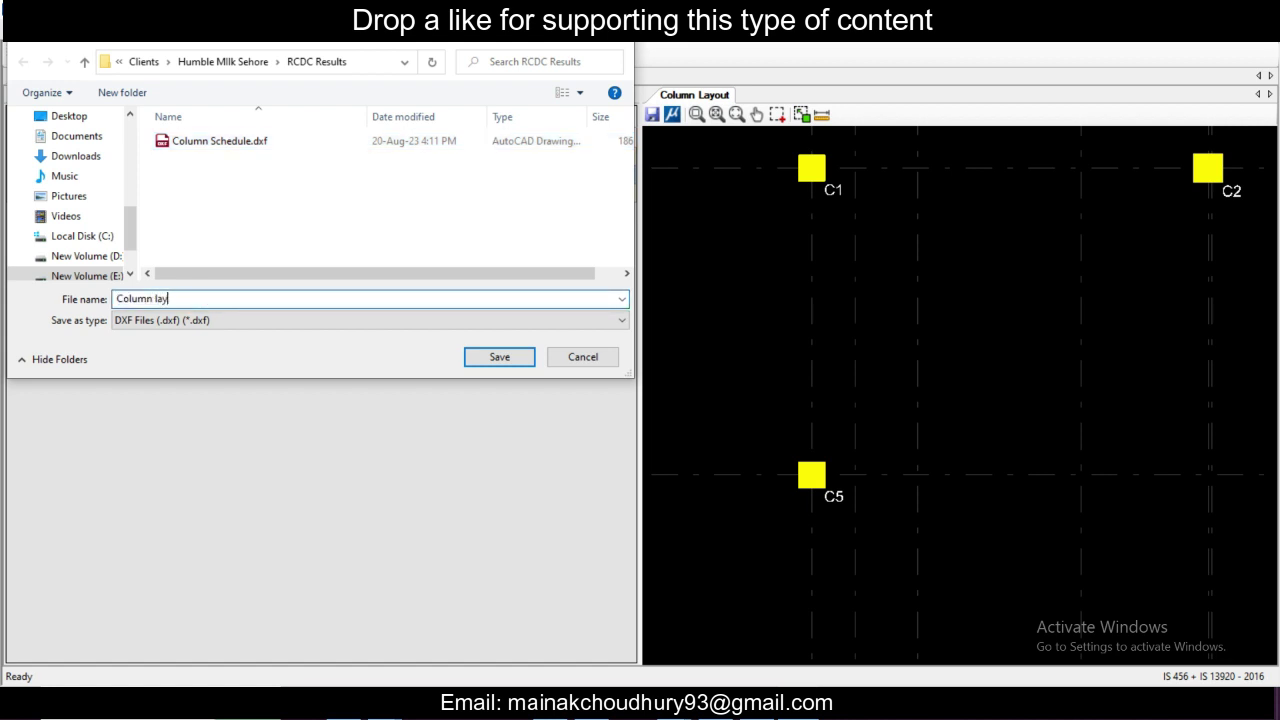
click(499, 362)
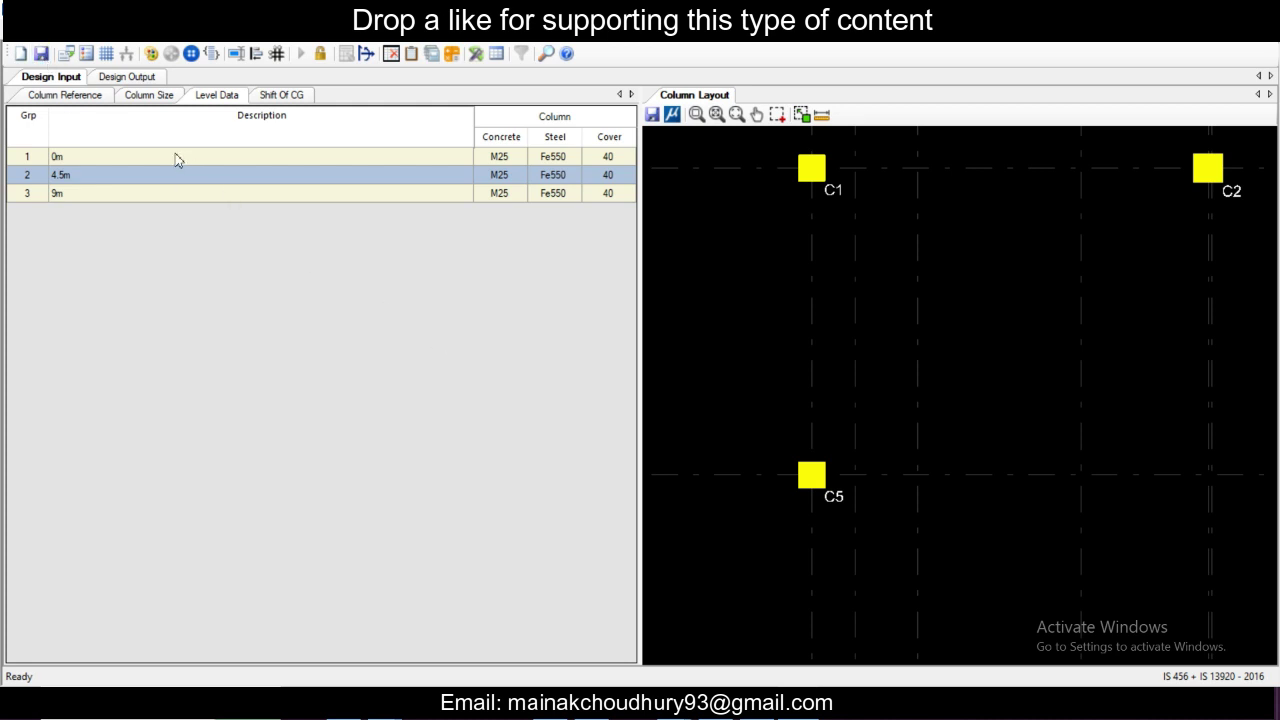
Step: Create a footing design from the column project and accept the STAAD Advanced Concrete Design license option
click(20, 45)
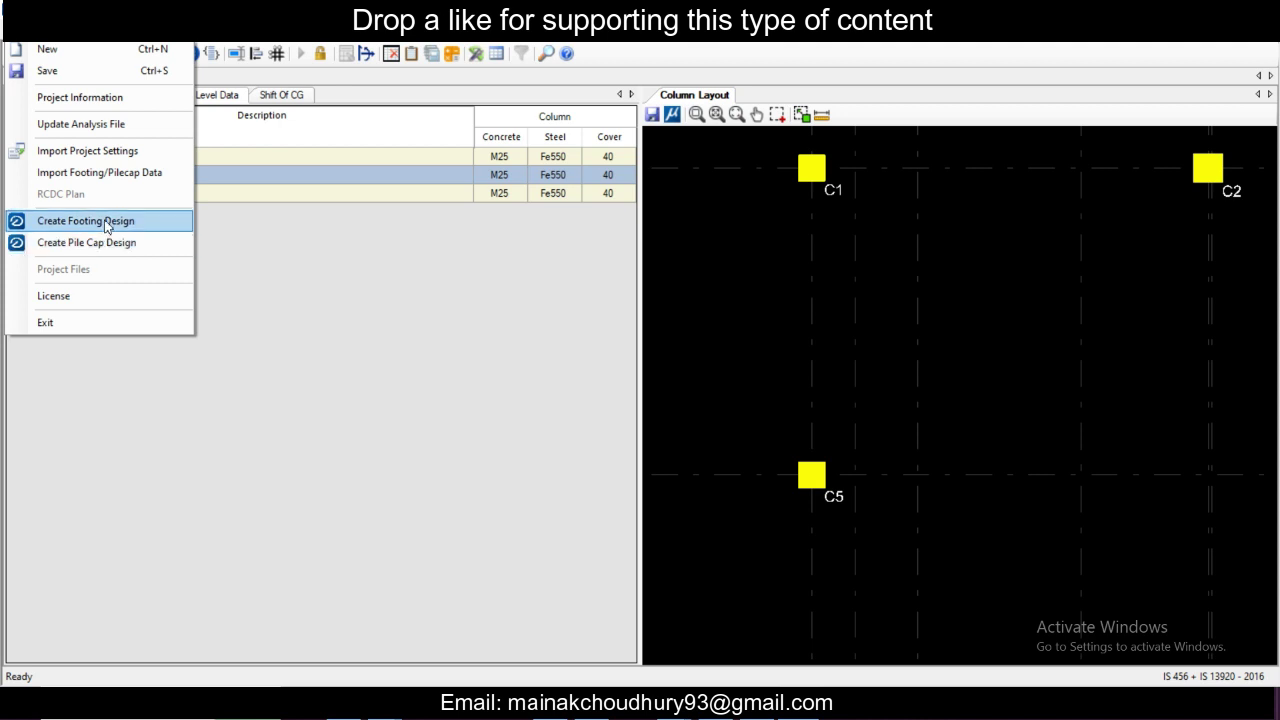
click(305, 280)
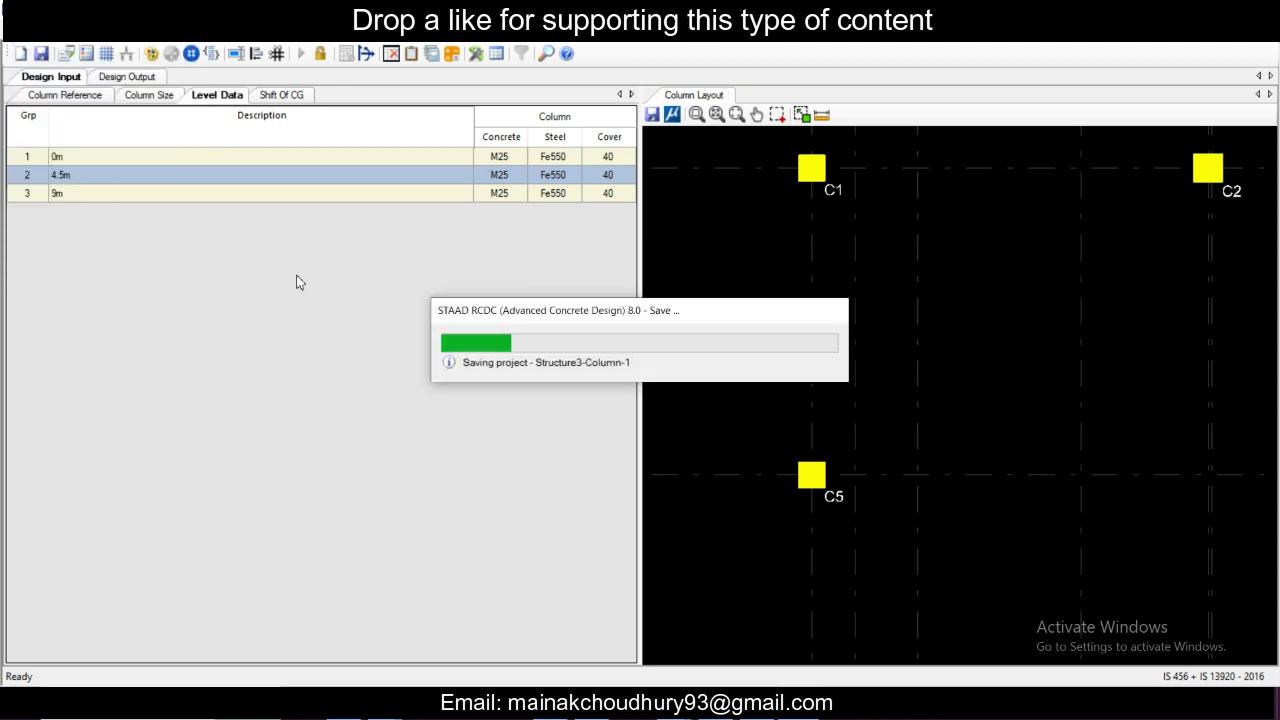
click(28, 47)
click(85, 222)
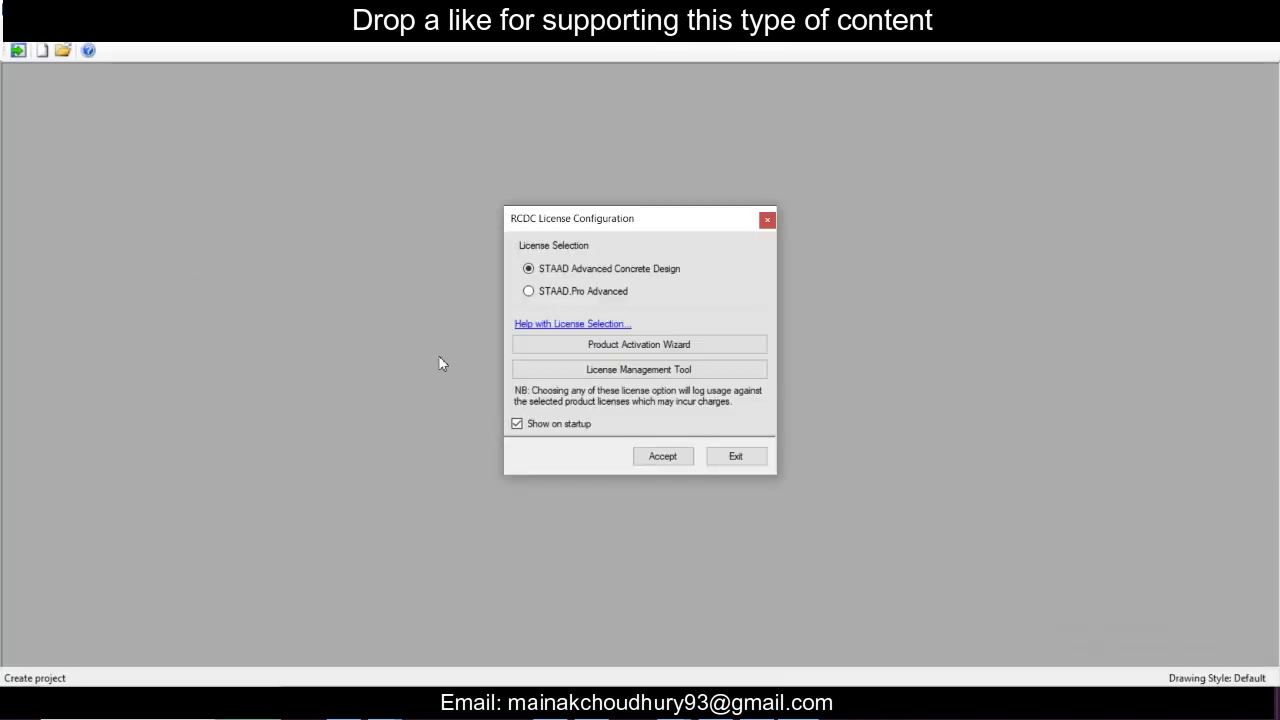
click(662, 456)
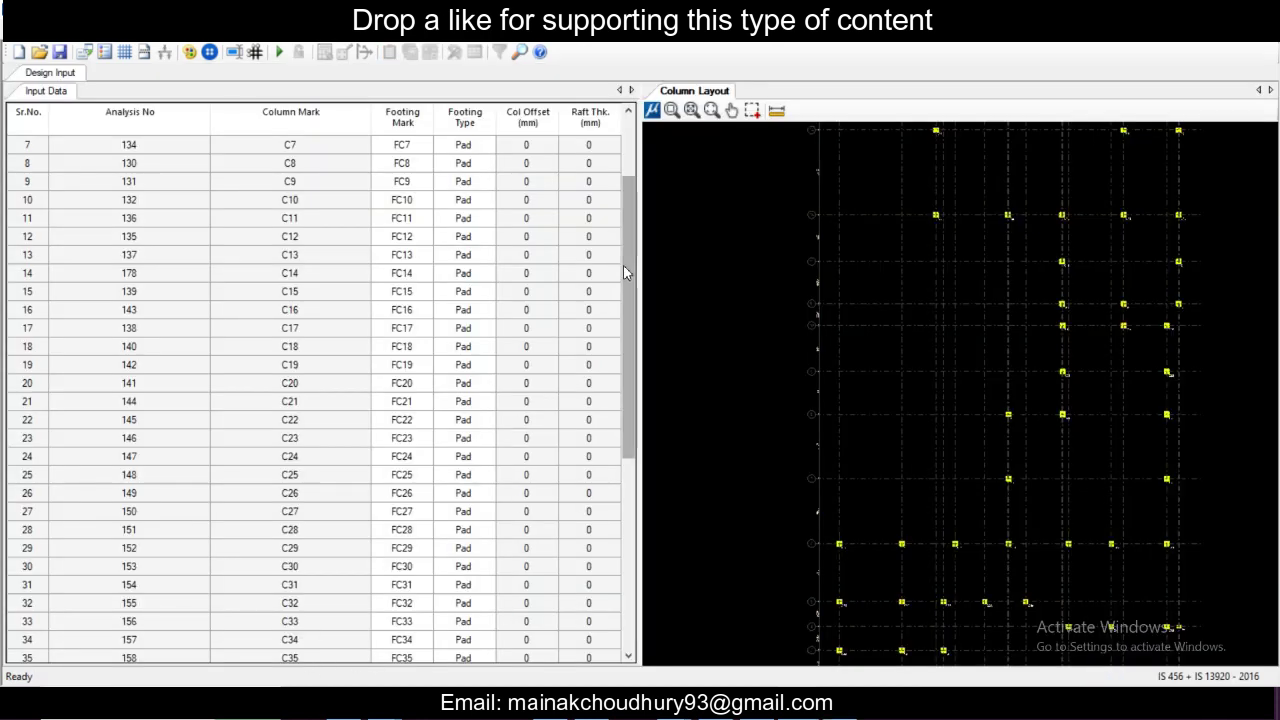
Step: In the footing's general settings, set steel grade Fe550, net SBC 220 kN/sqm and founding depth 2 m, keeping Medium soil
scroll(625, 272, up, 2)
click(105, 36)
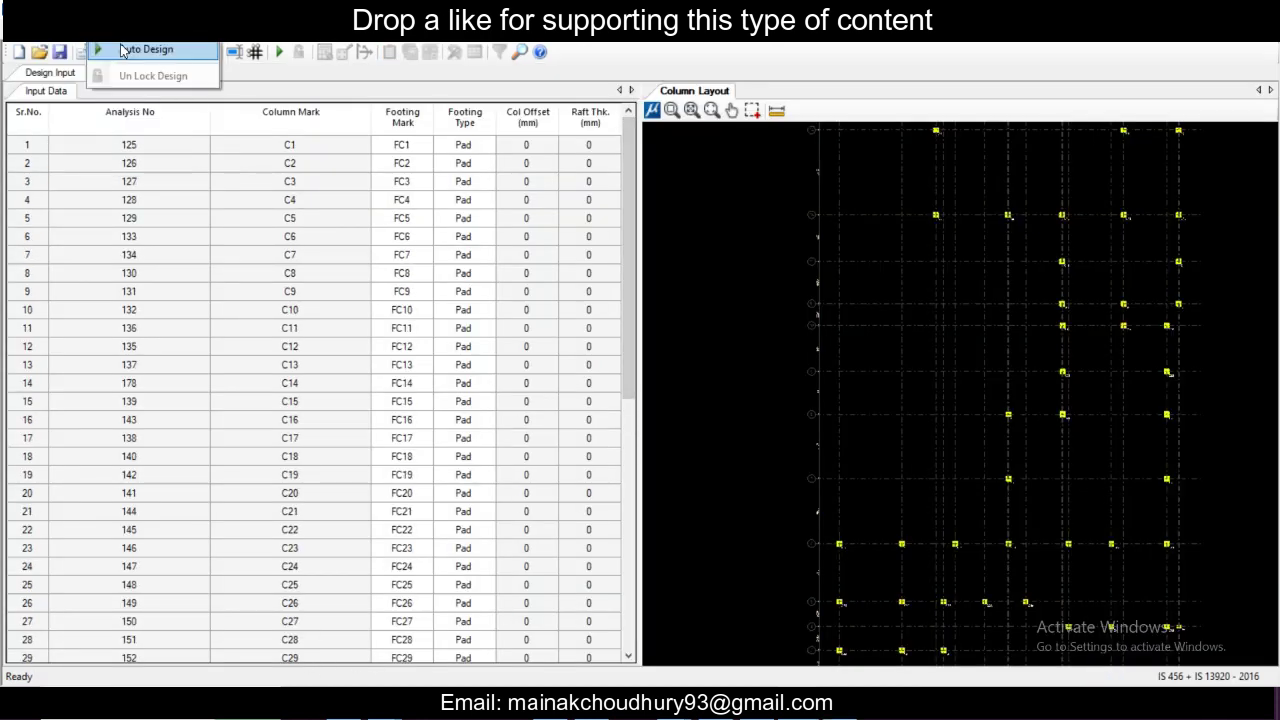
click(95, 49)
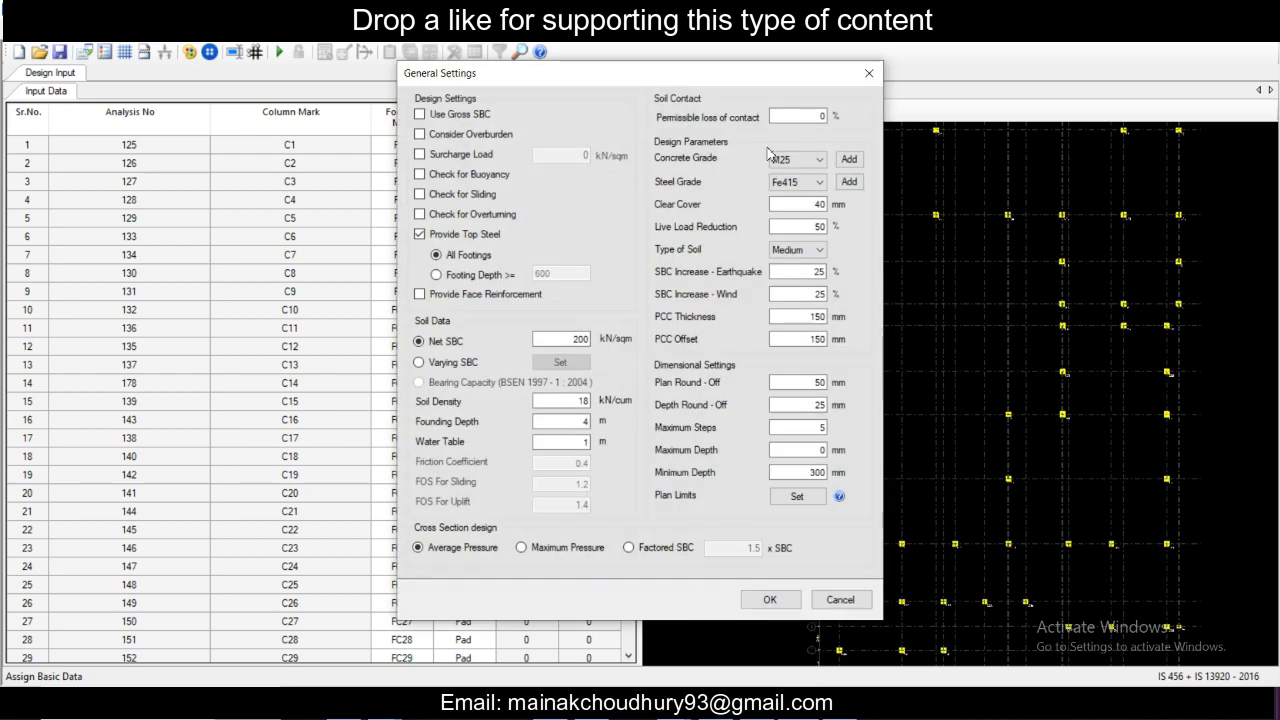
click(806, 180)
click(815, 250)
double_click(564, 340)
text(22)
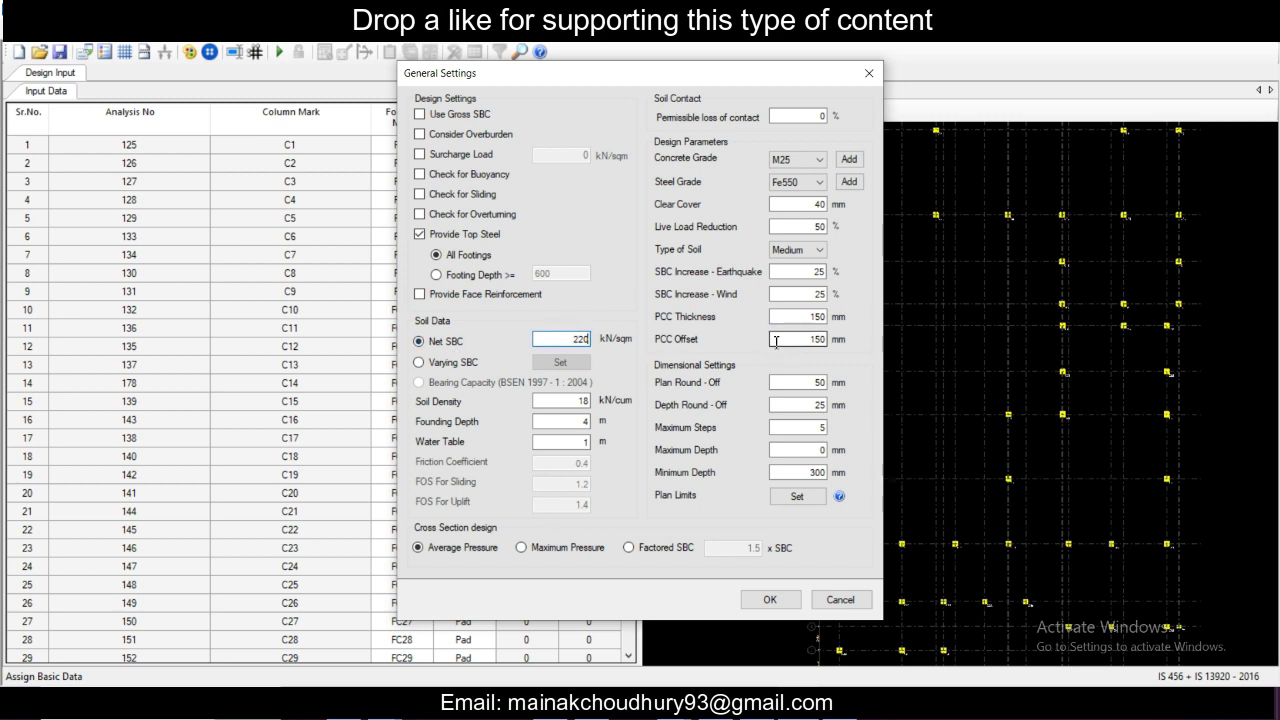
click(562, 421)
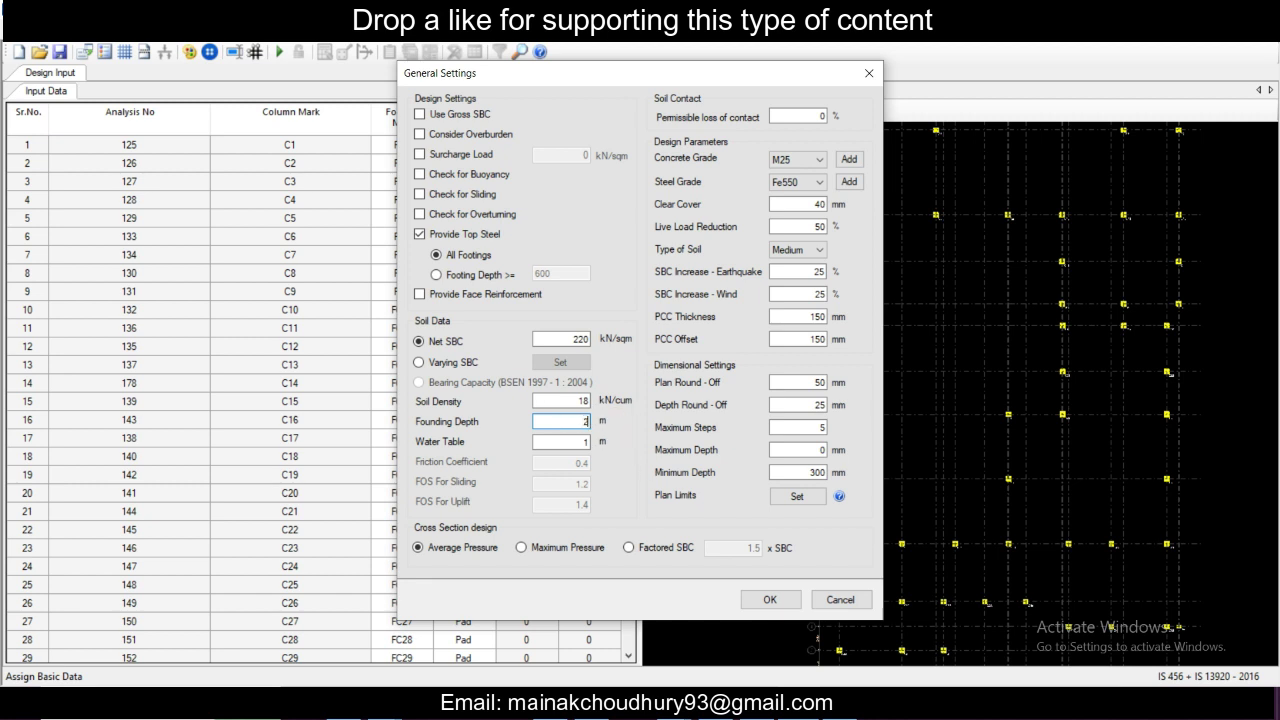
click(769, 599)
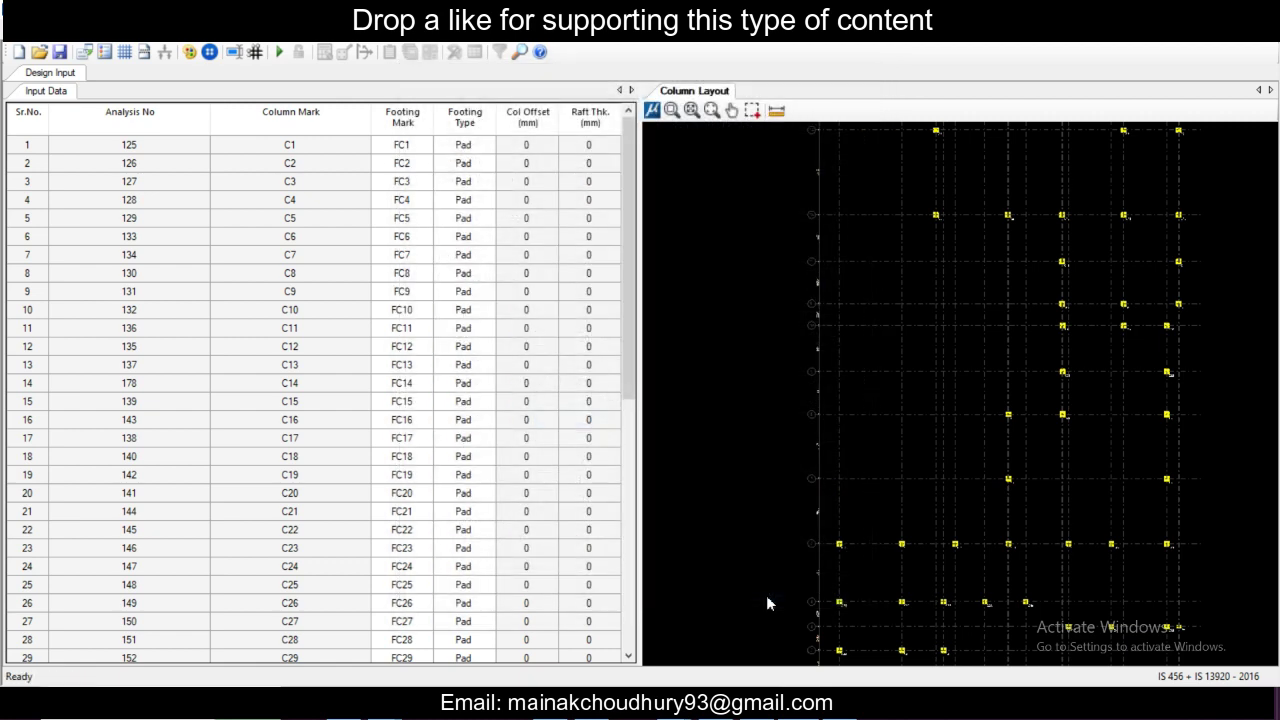
Step: Add the sizing load combinations from the template to the existing design combinations and run the automatic footing design
click(281, 53)
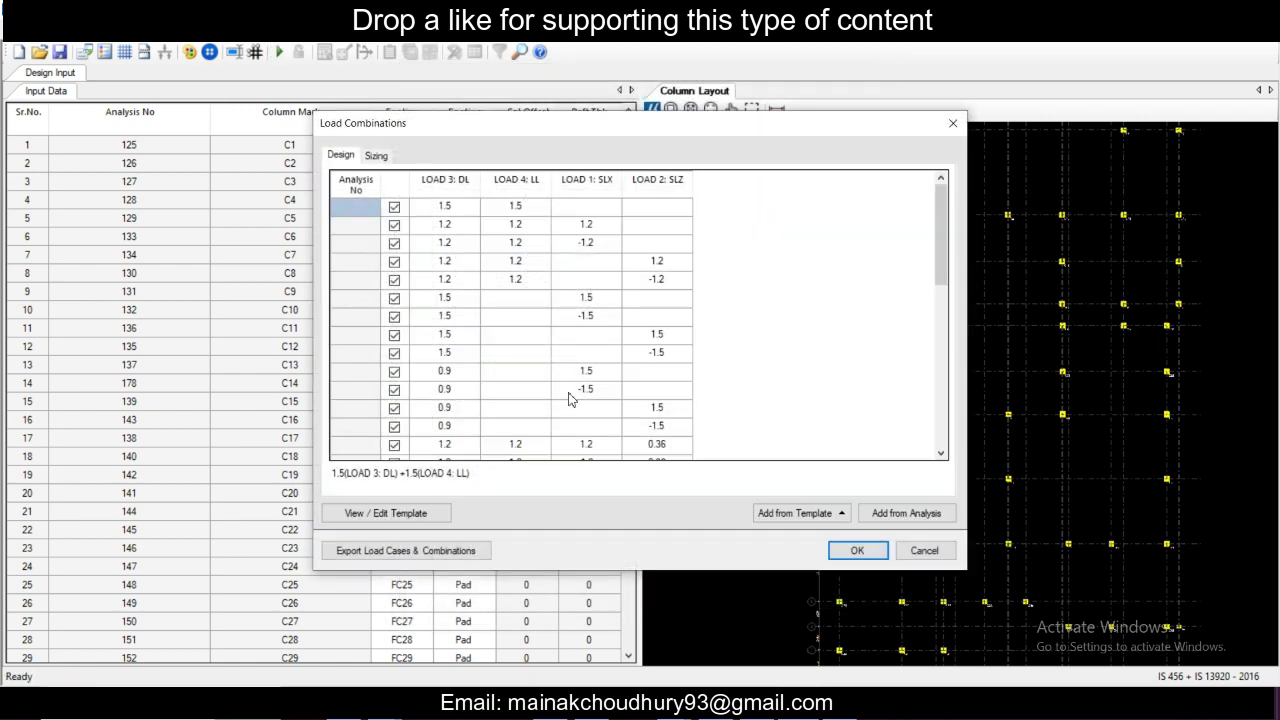
scroll(730, 428, down, 8)
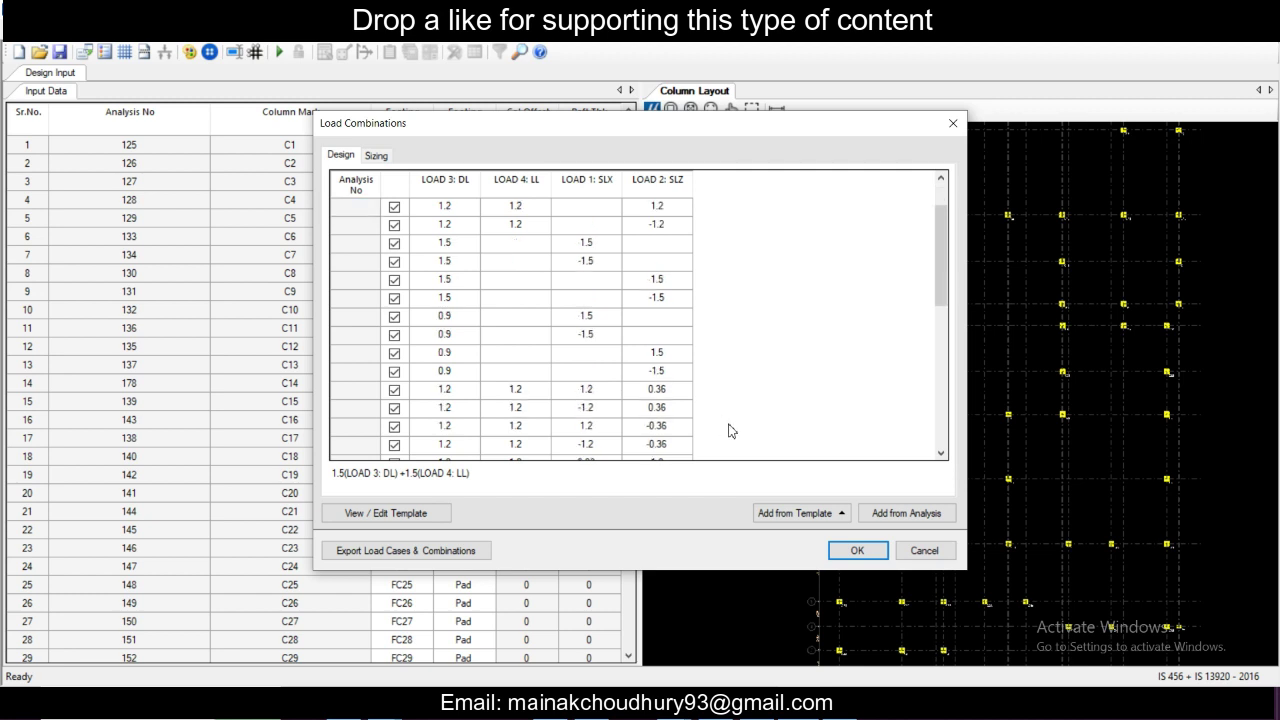
click(823, 512)
click(379, 156)
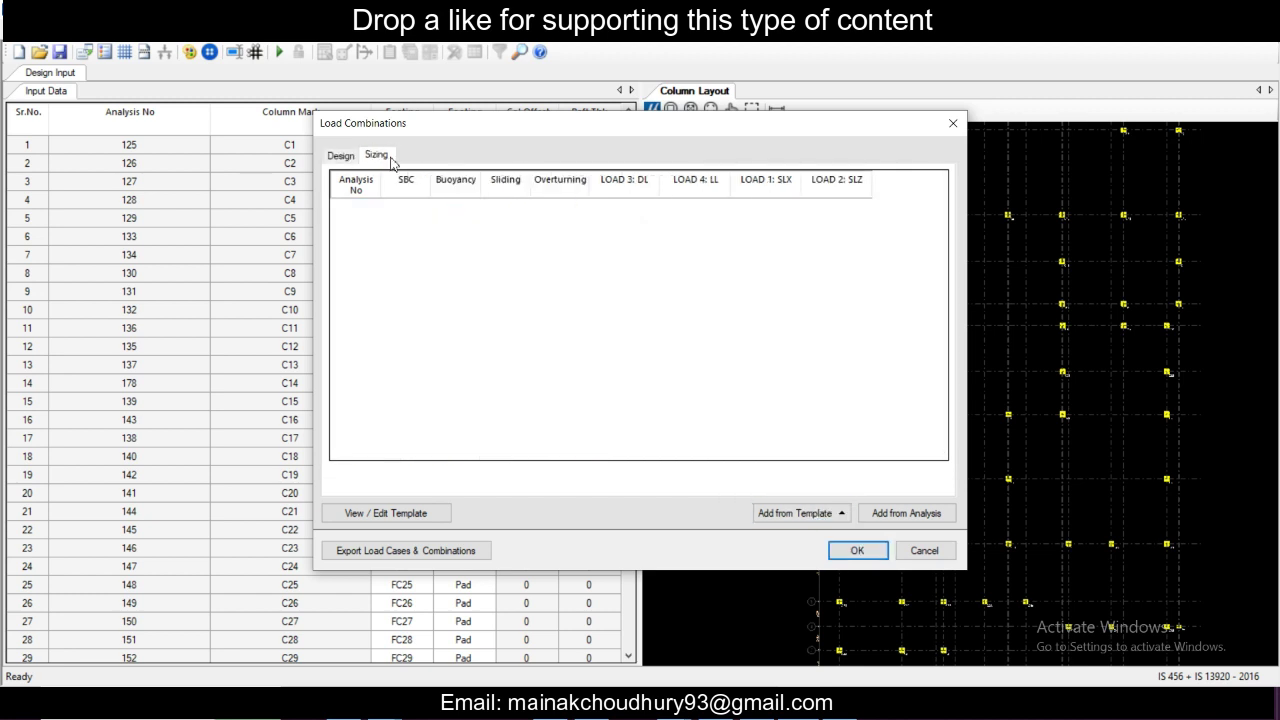
click(790, 512)
click(785, 490)
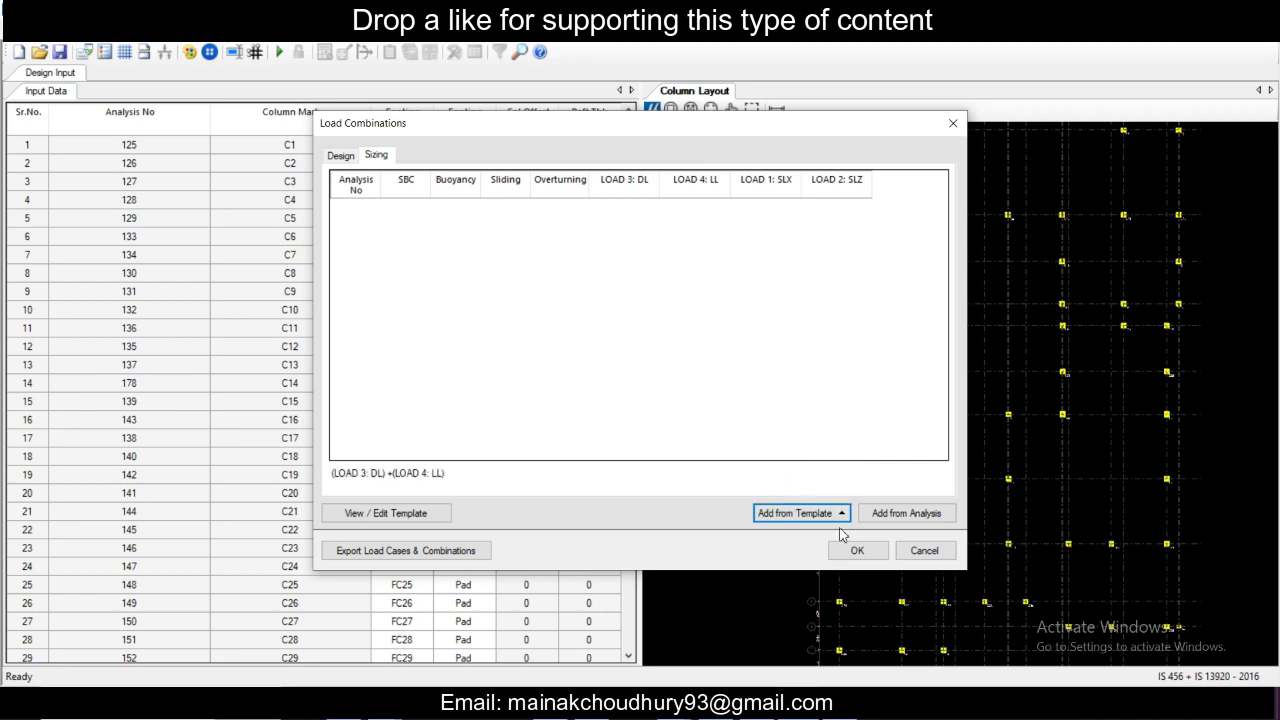
click(857, 551)
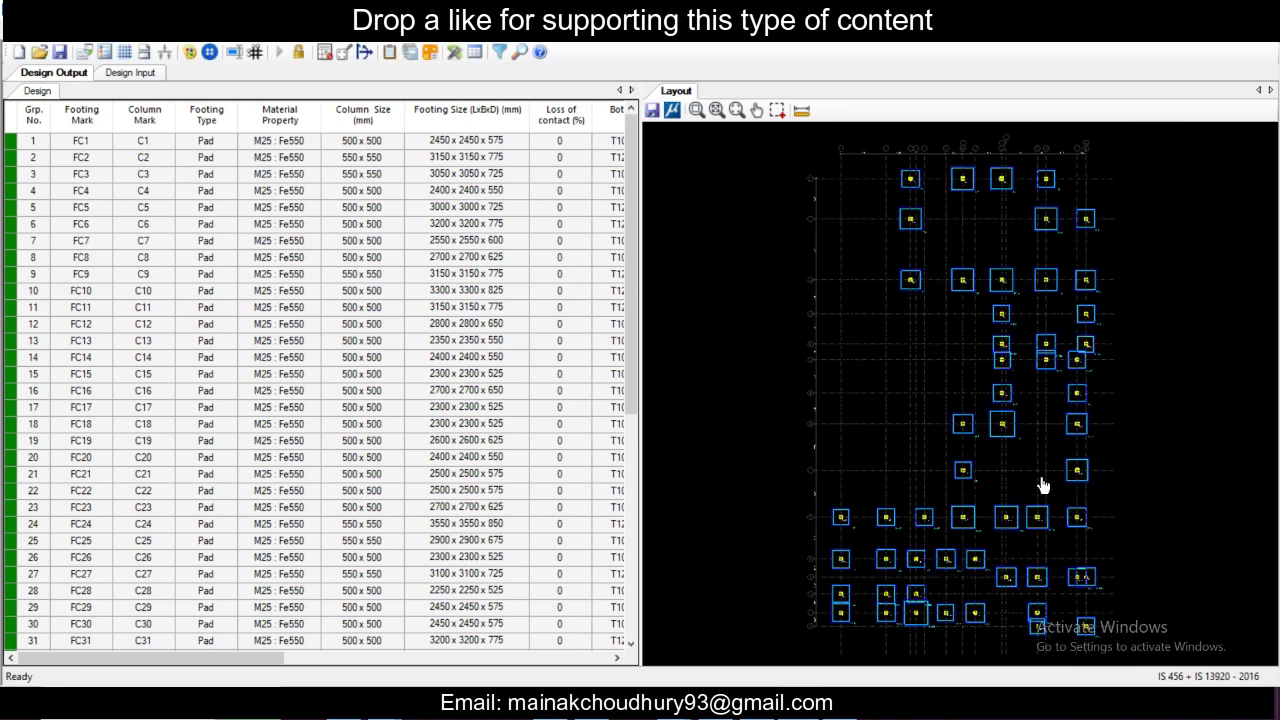
Step: Examine the designed footing sizes in the table and check the footing layout for overlapping footings
middle_drag(1041, 485, 1036, 506)
scroll(928, 200, up, 3)
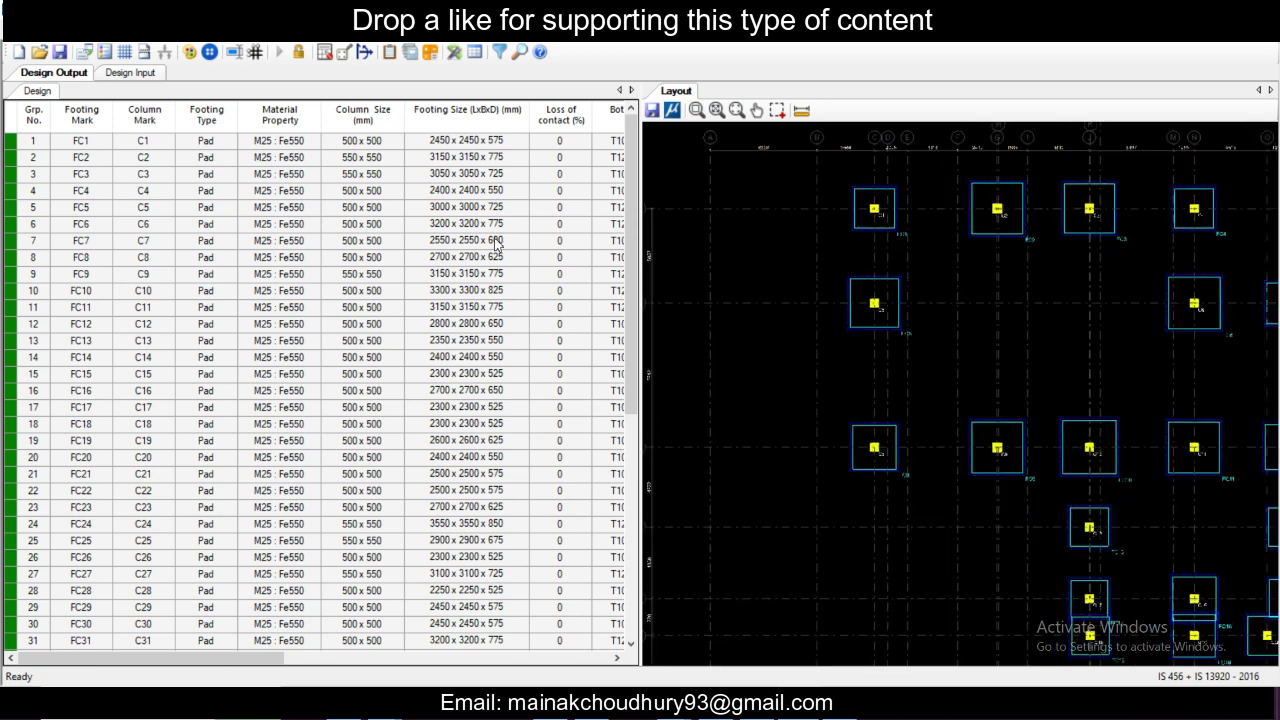
scroll(444, 212, down, 9)
scroll(447, 230, up, 9)
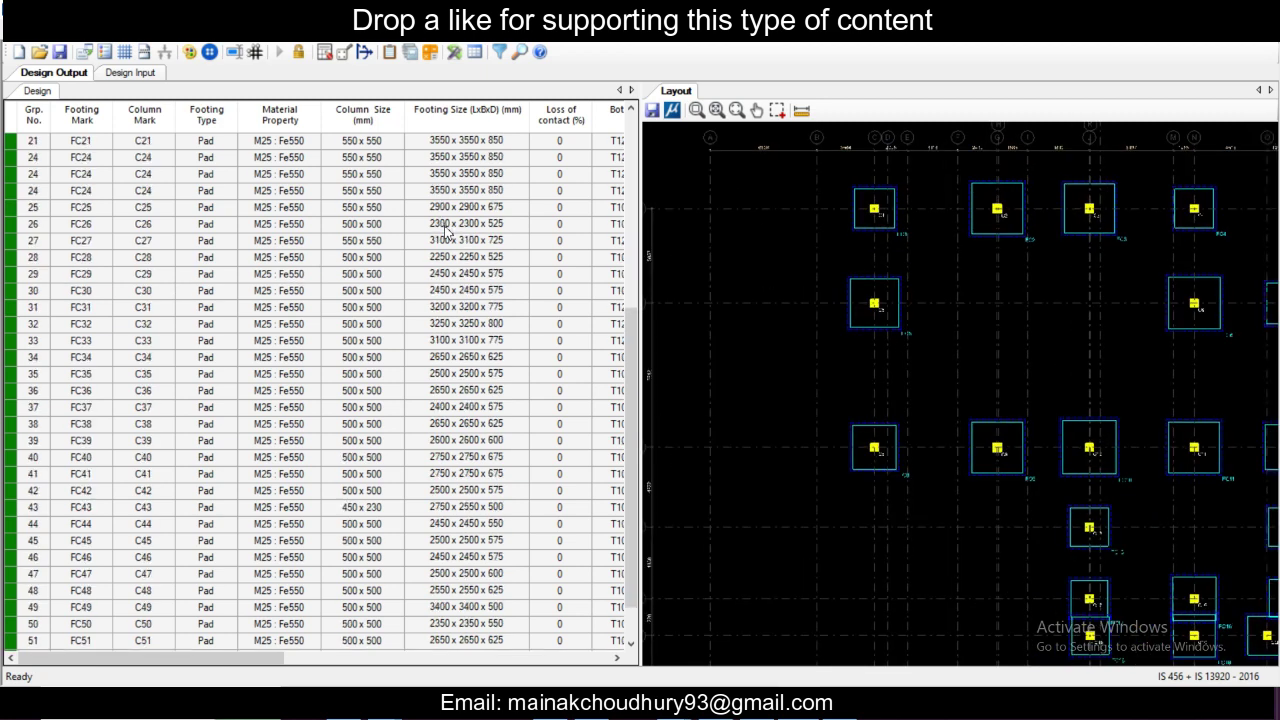
scroll(816, 314, down, 4)
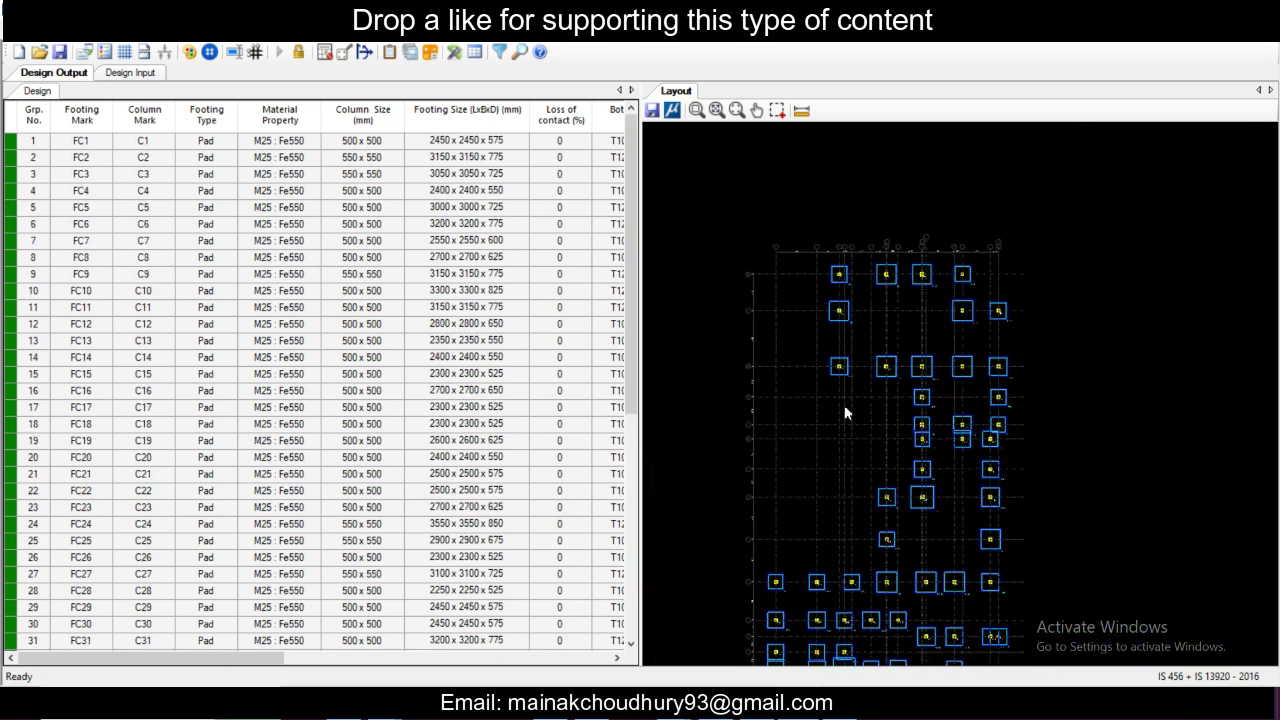
middle_drag(846, 436, 833, 503)
scroll(884, 510, up, 2)
middle_drag(908, 609, 942, 486)
scroll(975, 386, up, 3)
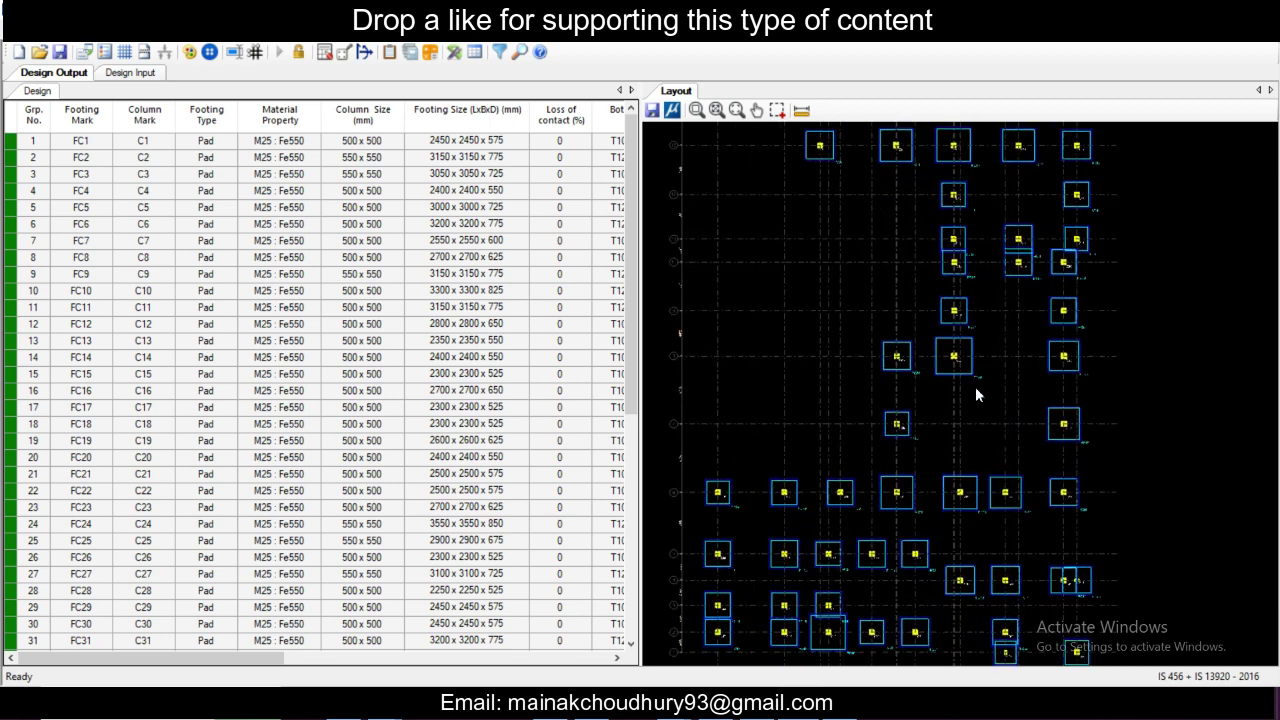
scroll(975, 386, down, 5)
mouse_move(975, 386)
middle_down()
mouse_move(936, 432)
mouse_move(924, 390)
middle_up()
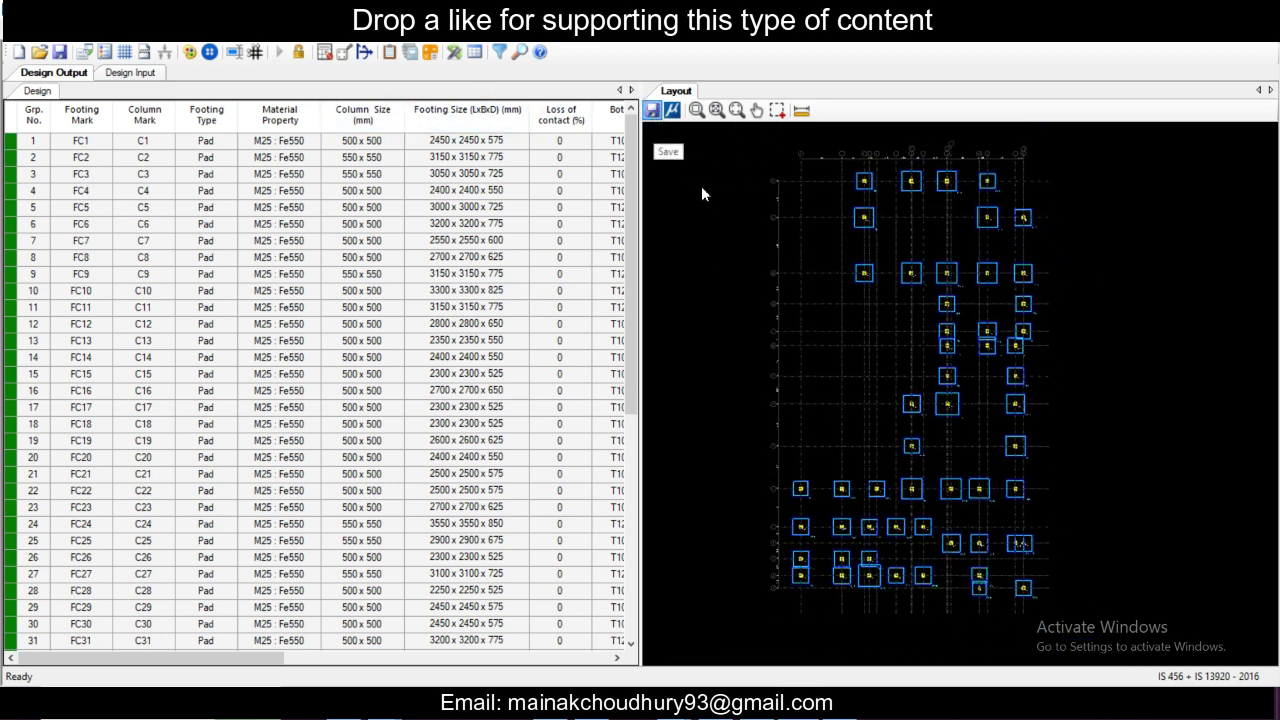
Step: Export the footing layout drawing as Footing layout.dxf in the RCDC Results folder
click(652, 111)
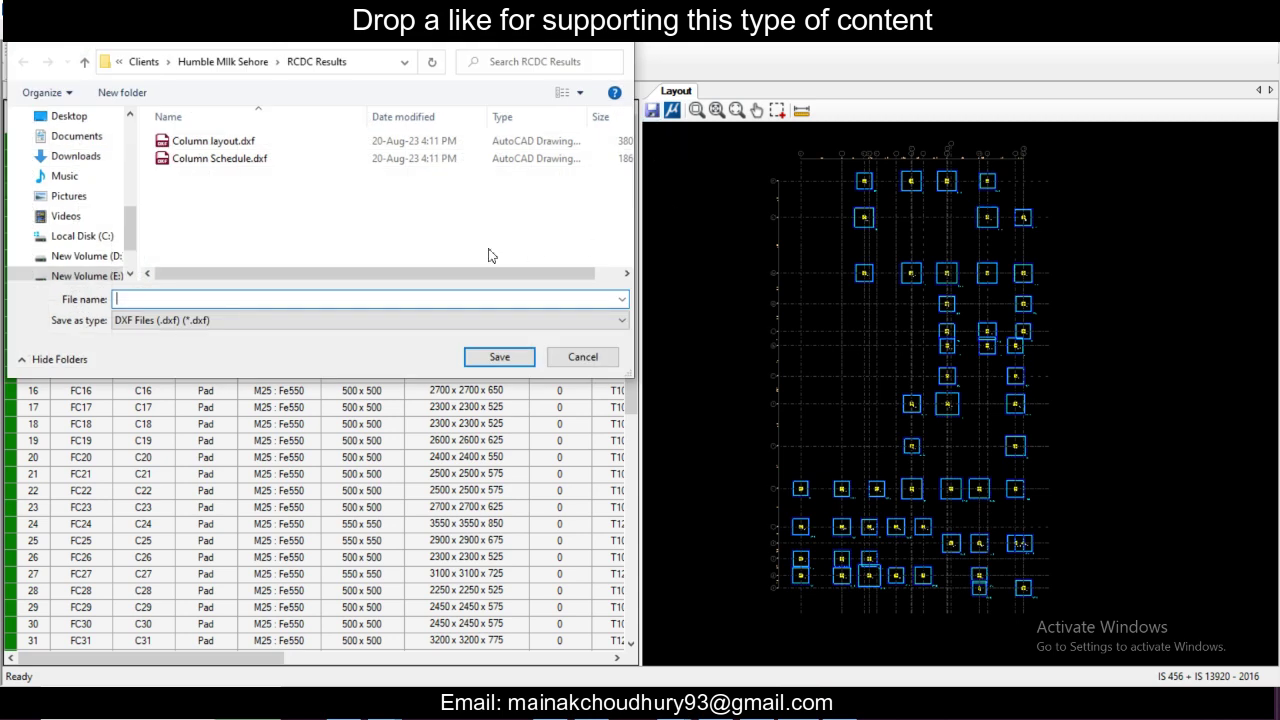
click(205, 141)
double_click(138, 299)
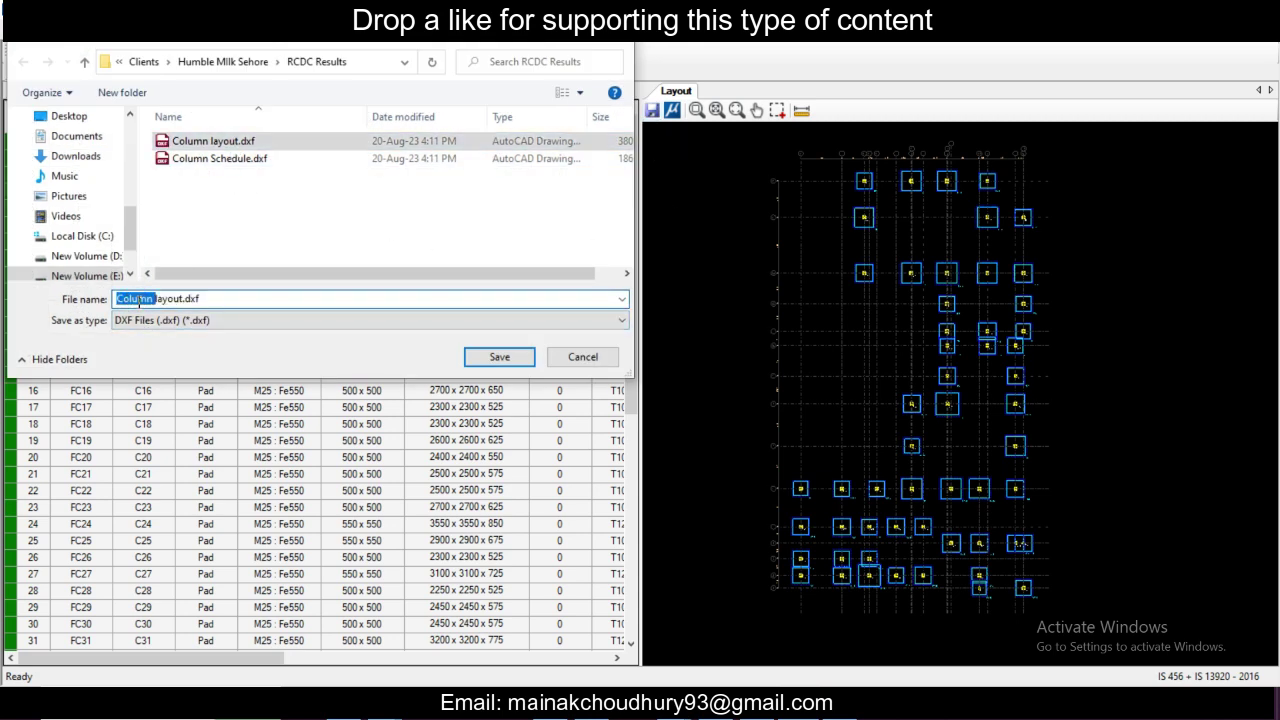
text(Footing)
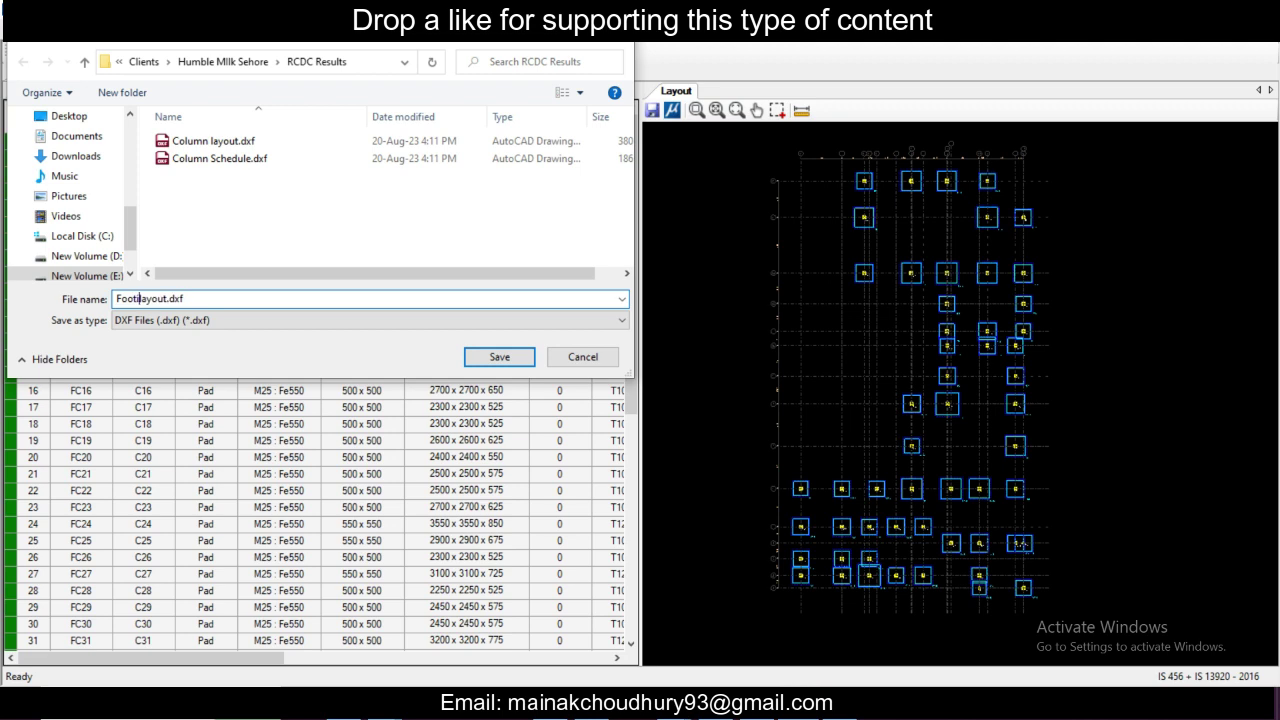
click(478, 355)
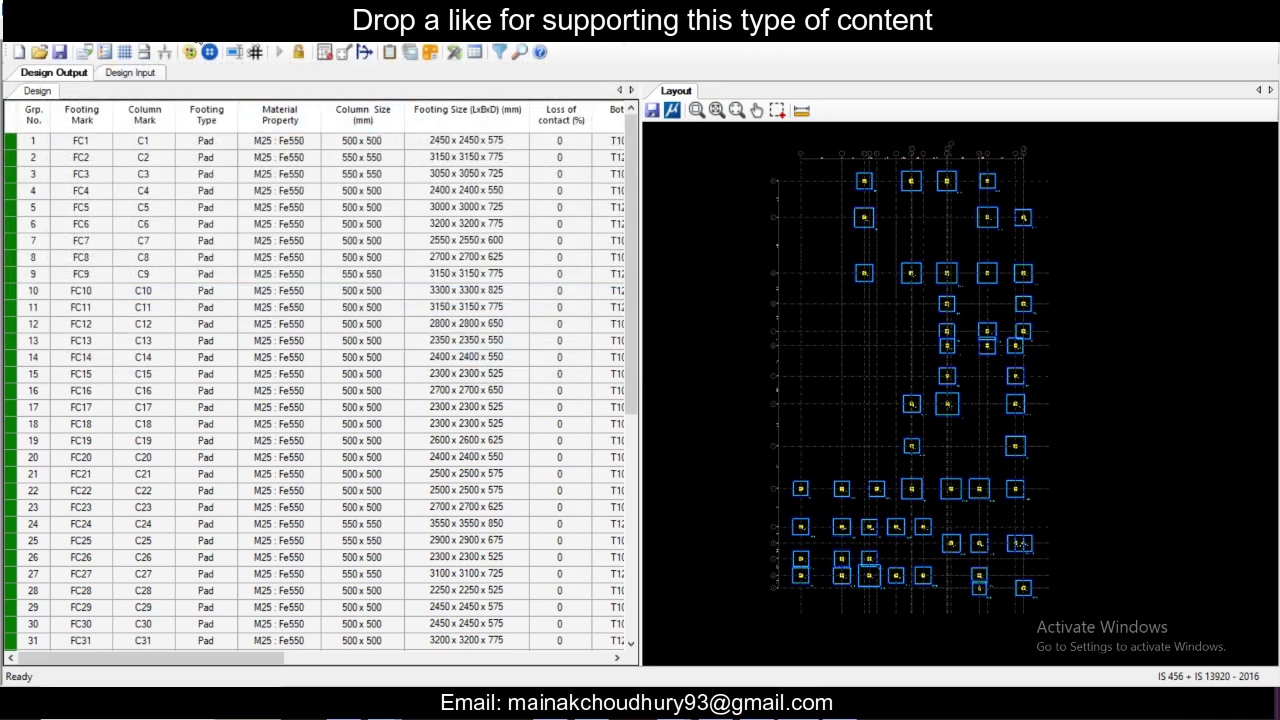
Step: Generate the vertical text schedule for the designed footings
click(236, 46)
mouse_move(362, 50)
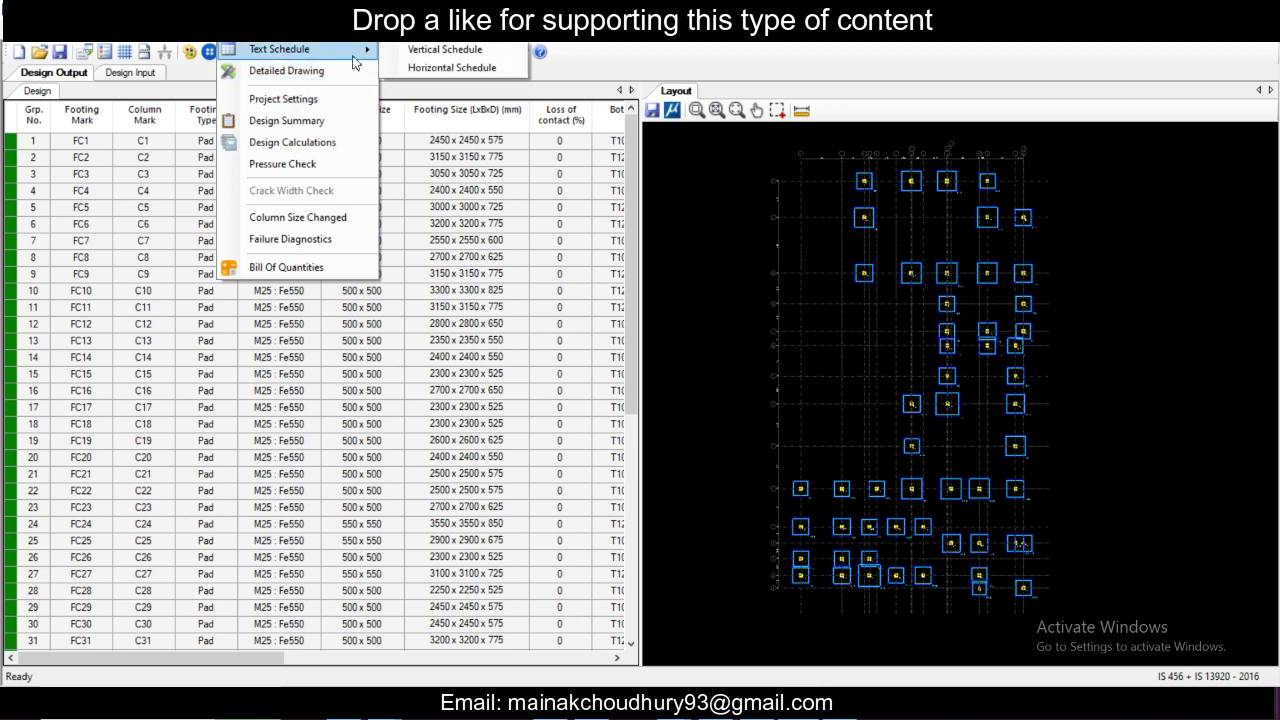
click(446, 52)
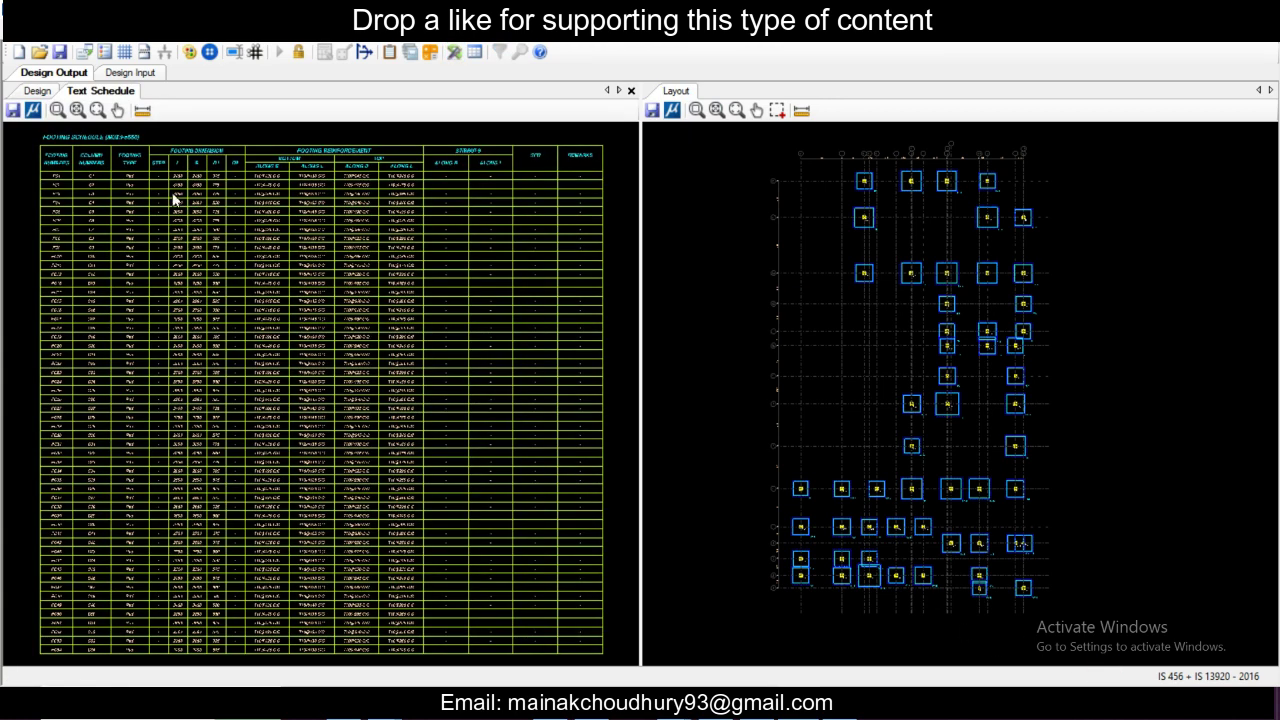
Step: Save the footing project as Structure3-Footing 1.rcdx in the staad file folder before exporting the schedule
click(13, 110)
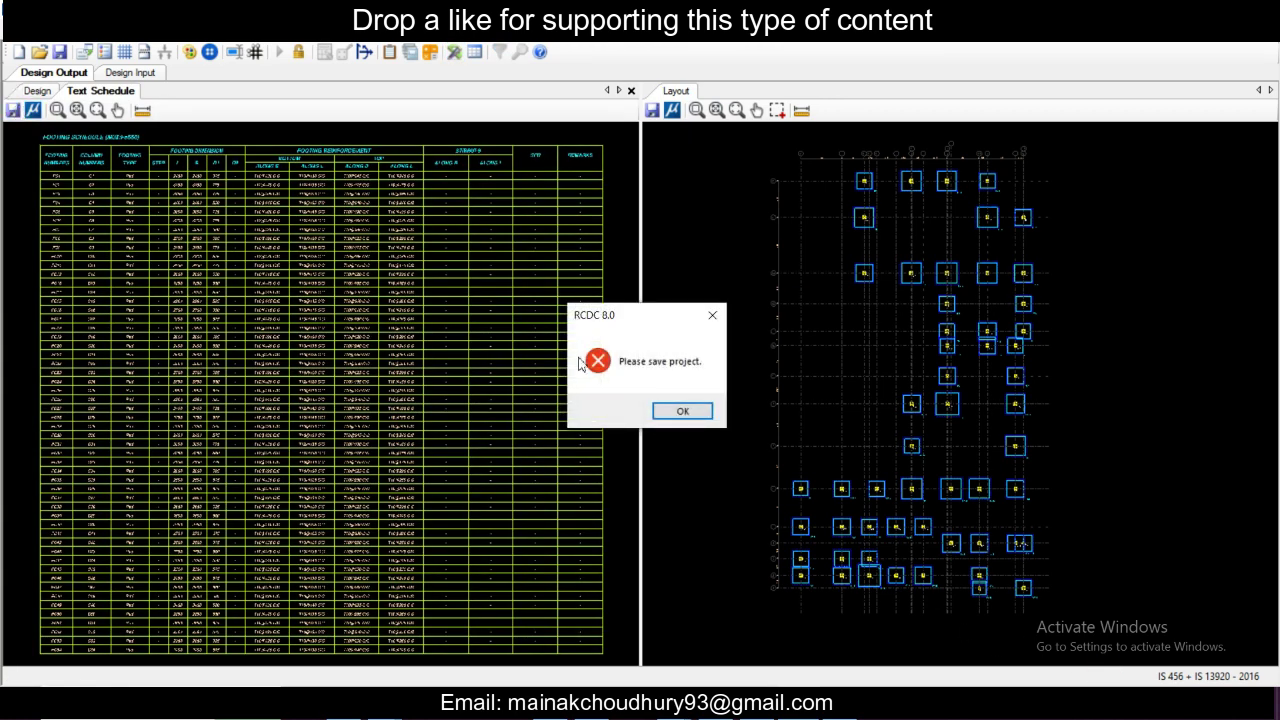
click(684, 411)
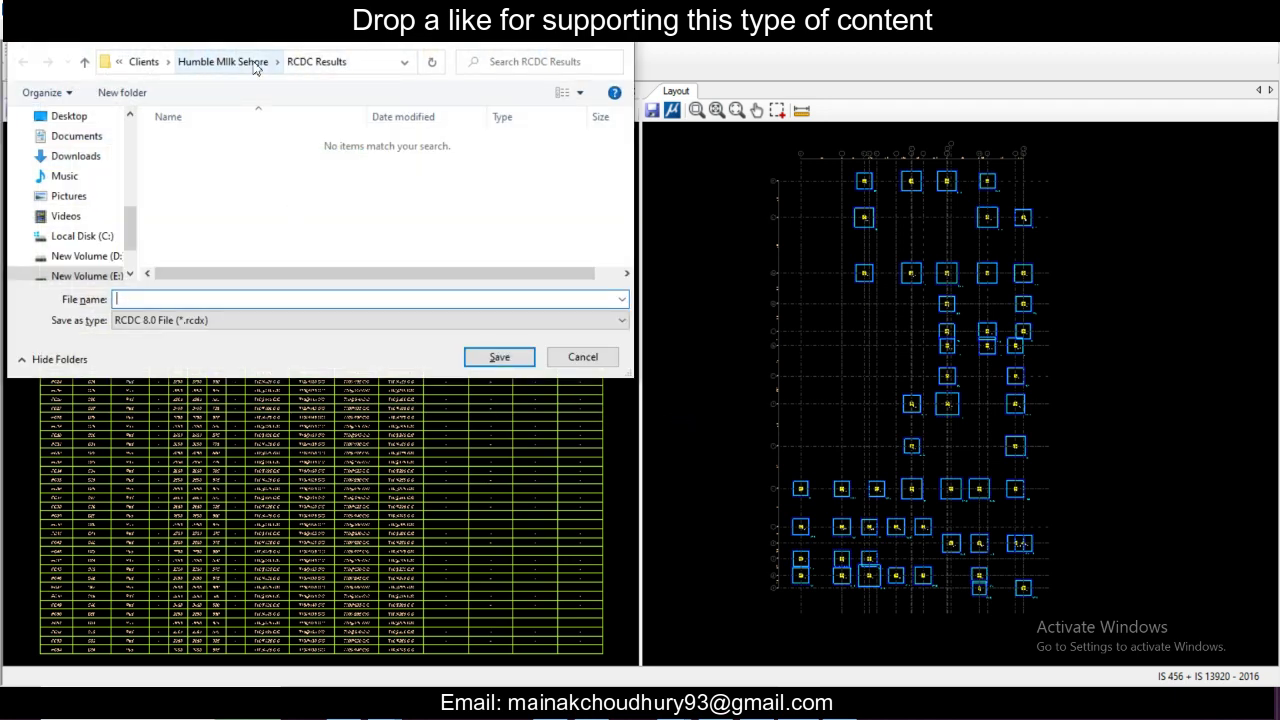
click(255, 66)
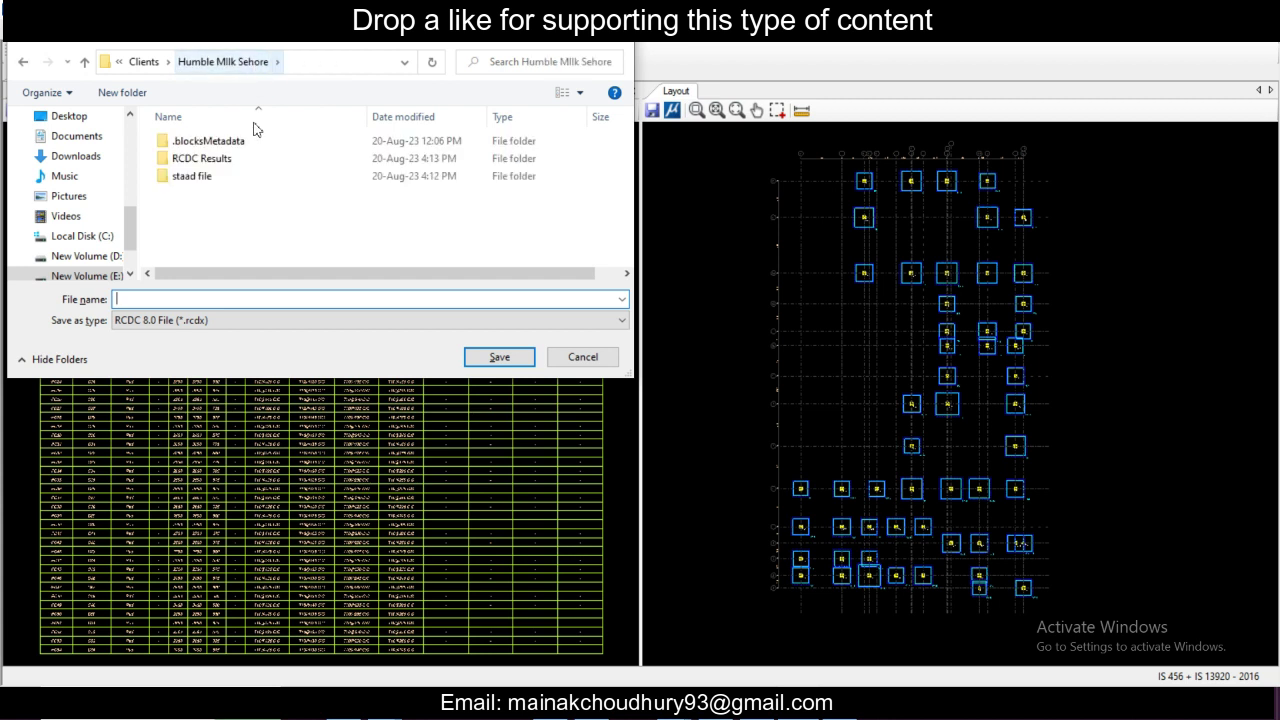
double_click(252, 177)
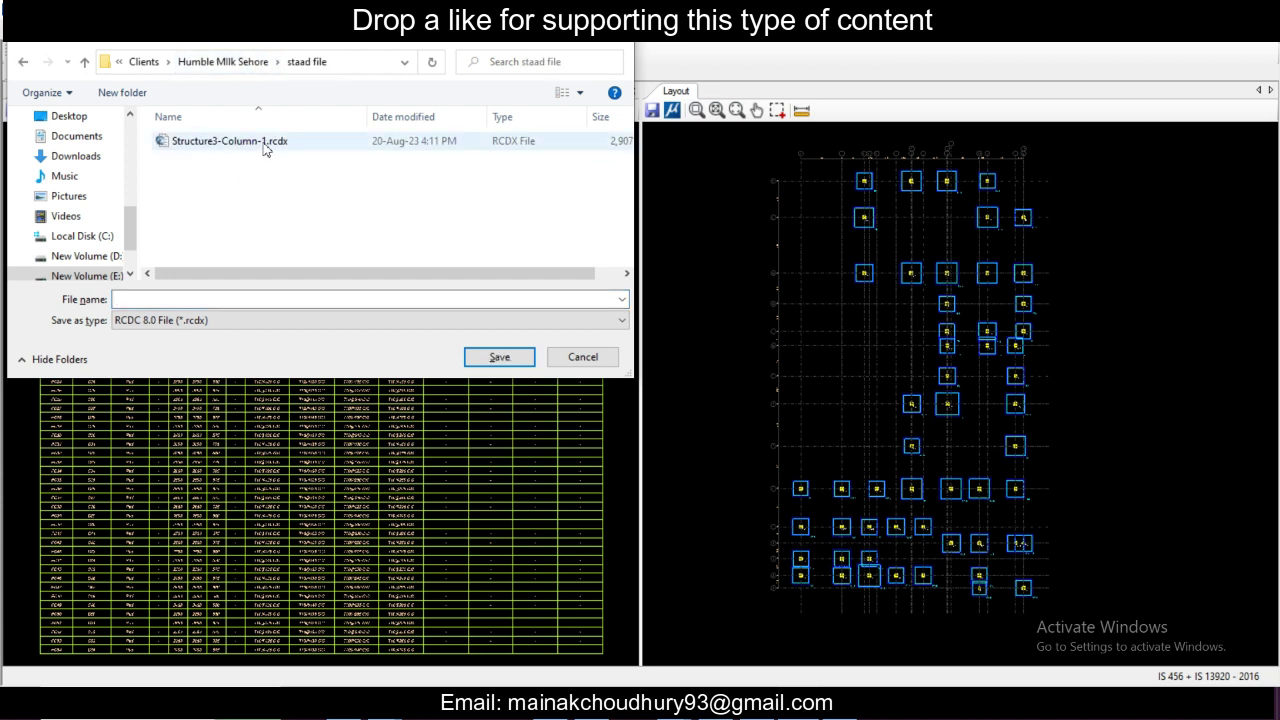
click(264, 143)
double_click(198, 299)
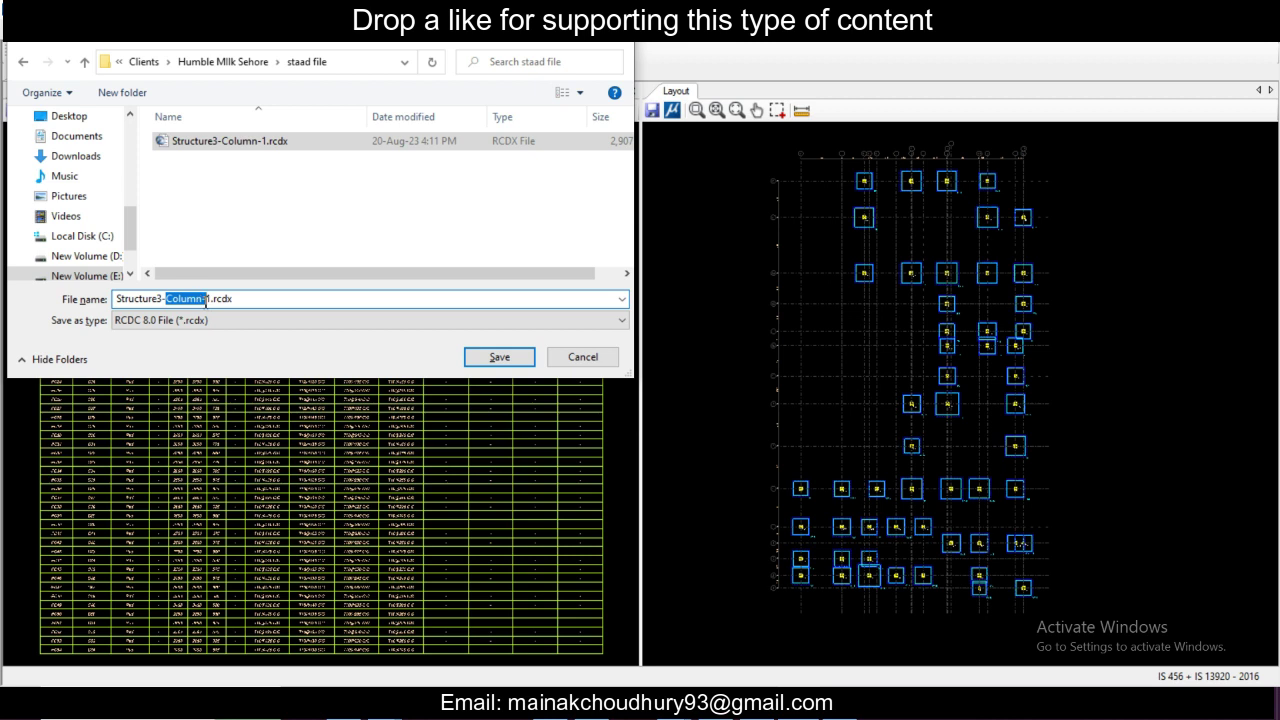
text(Footing)
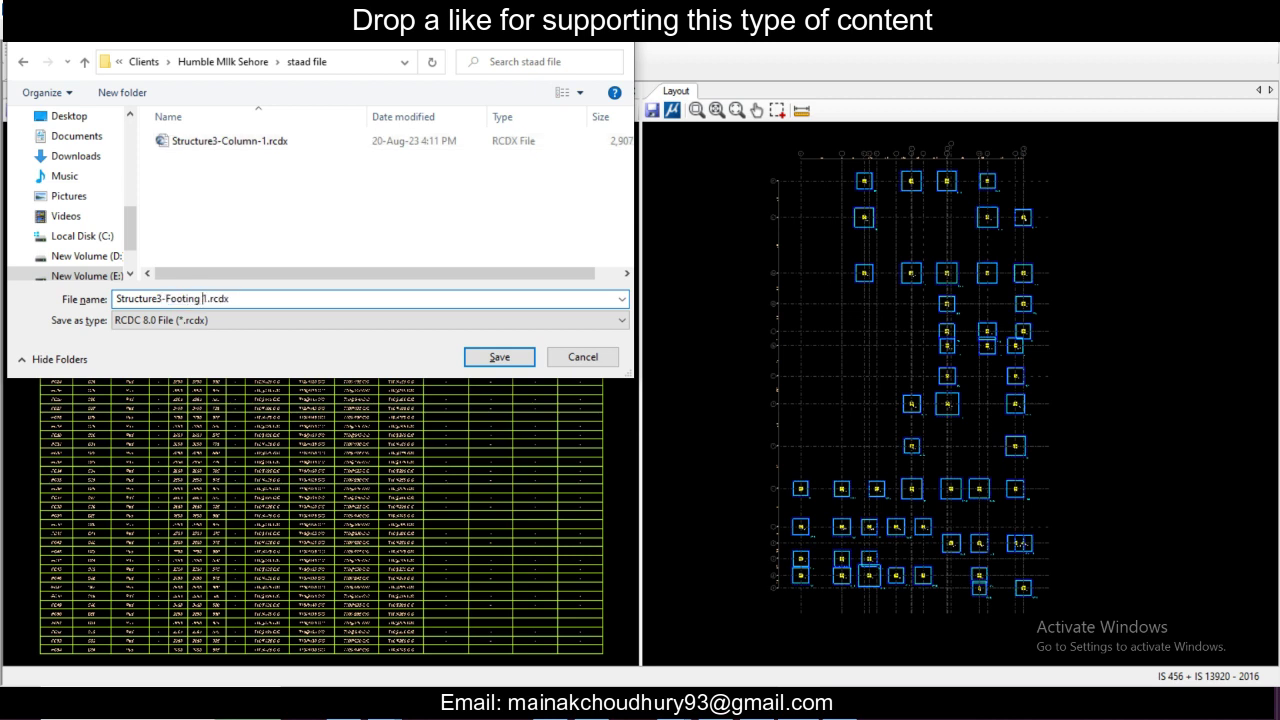
click(499, 357)
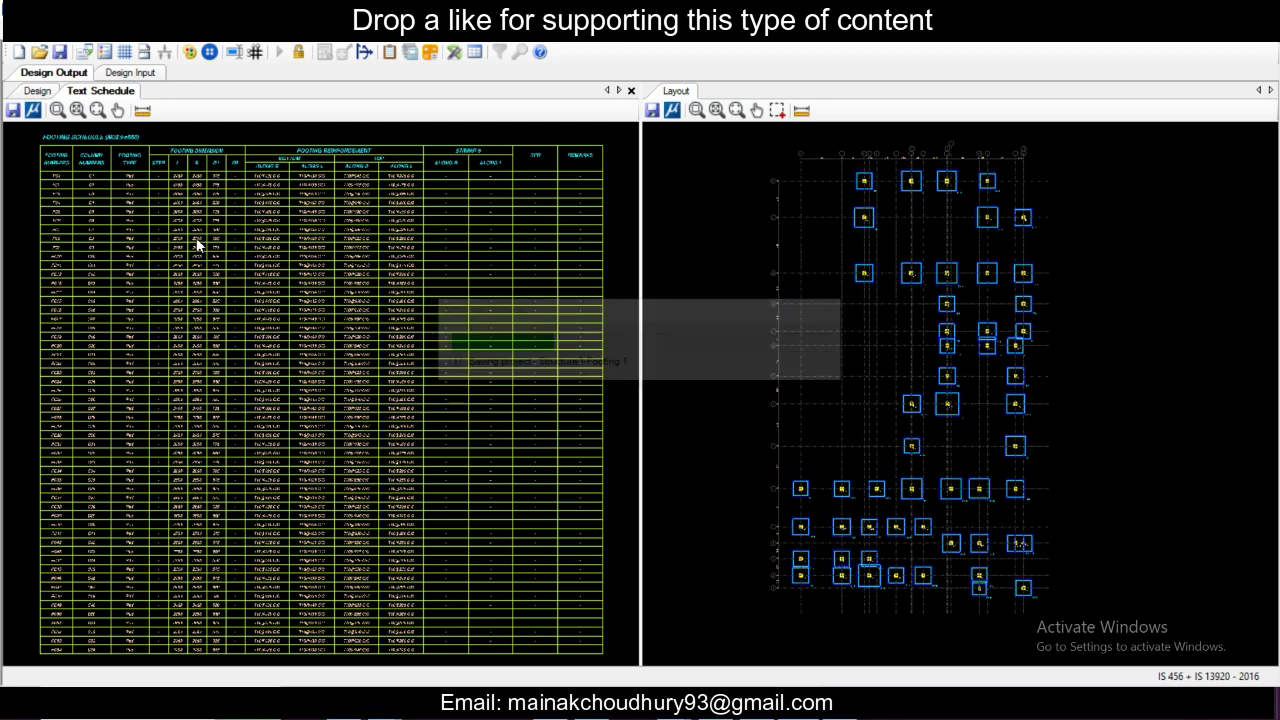
Step: Export the footing text schedule as Footing Schedule.dxf in the RCDC Results folder
click(12, 111)
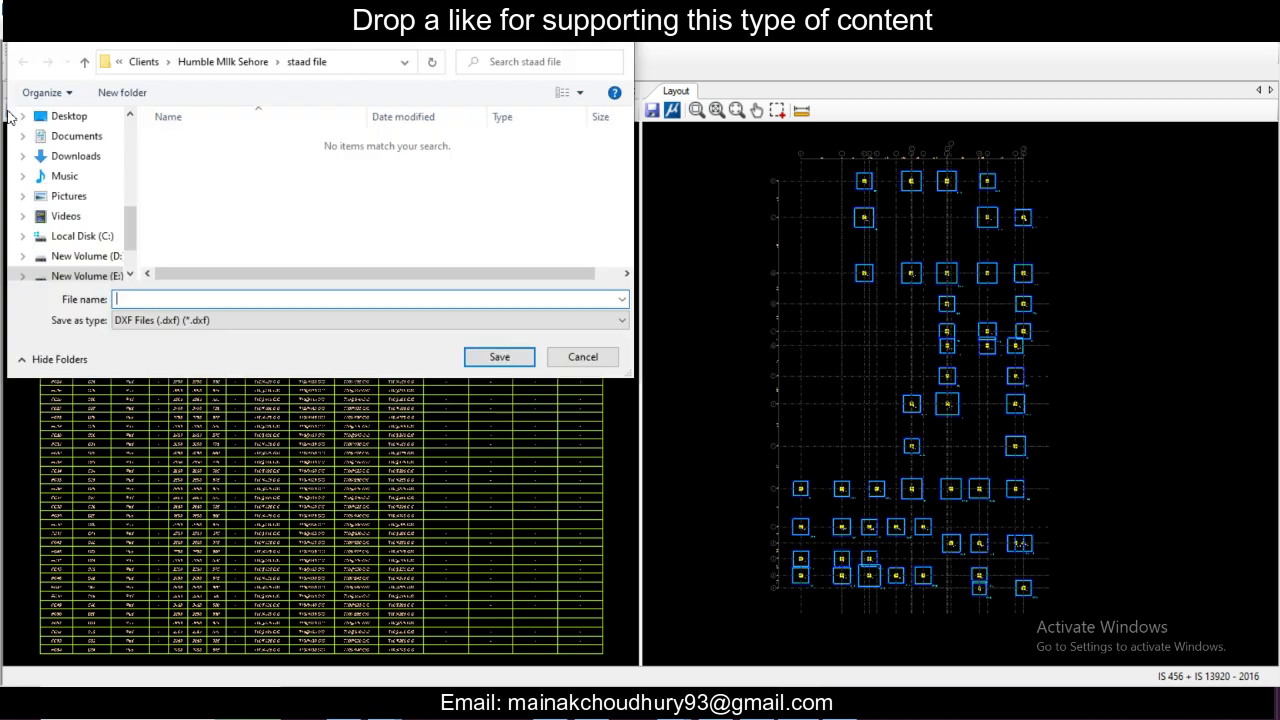
click(250, 61)
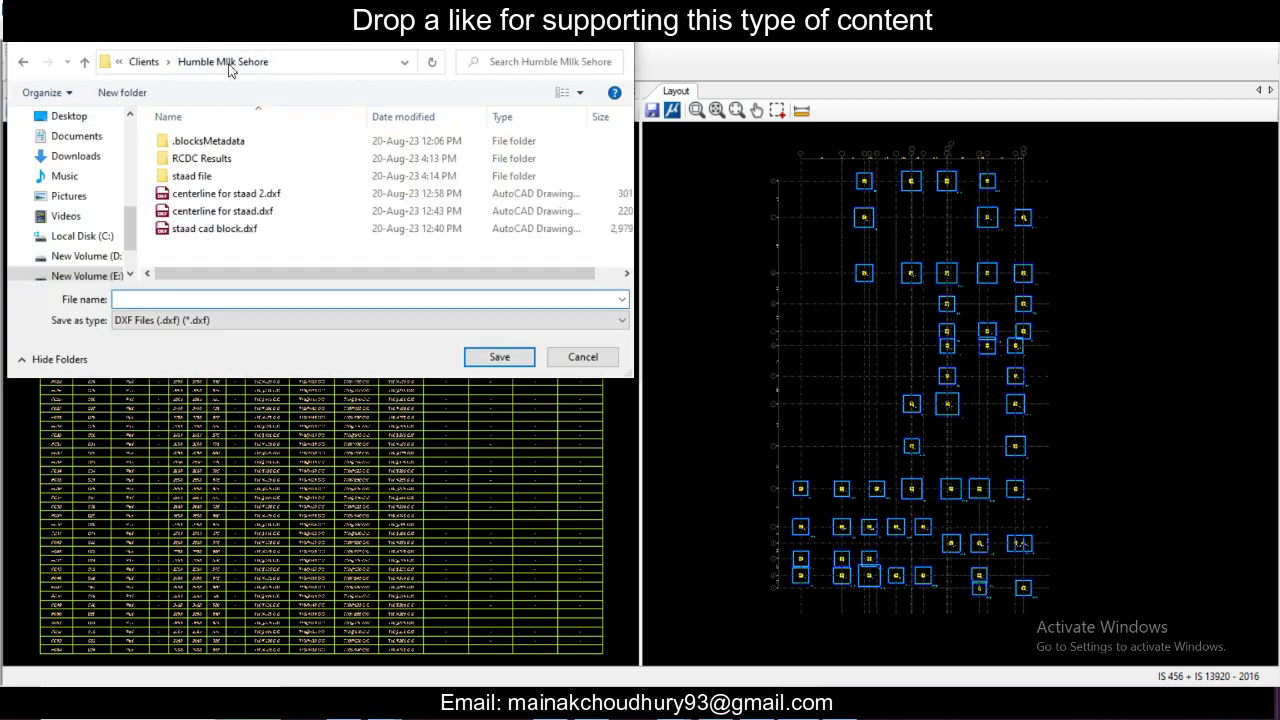
double_click(241, 159)
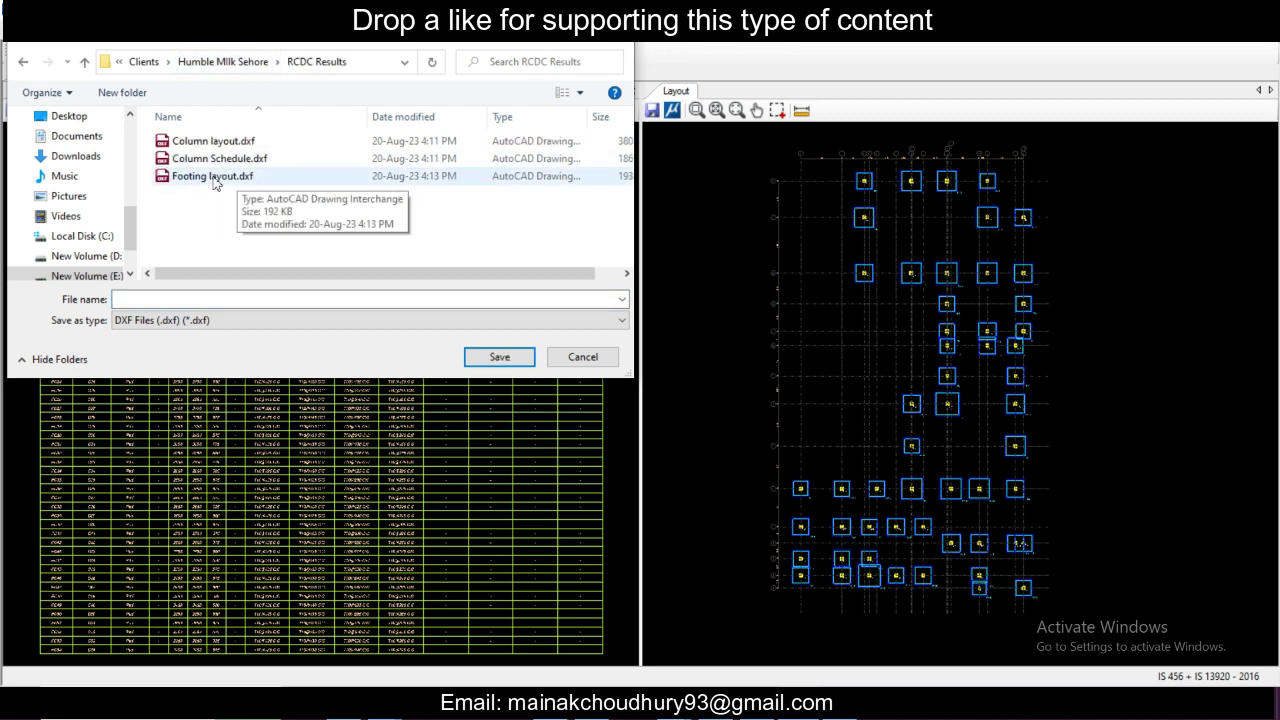
click(213, 177)
click(254, 162)
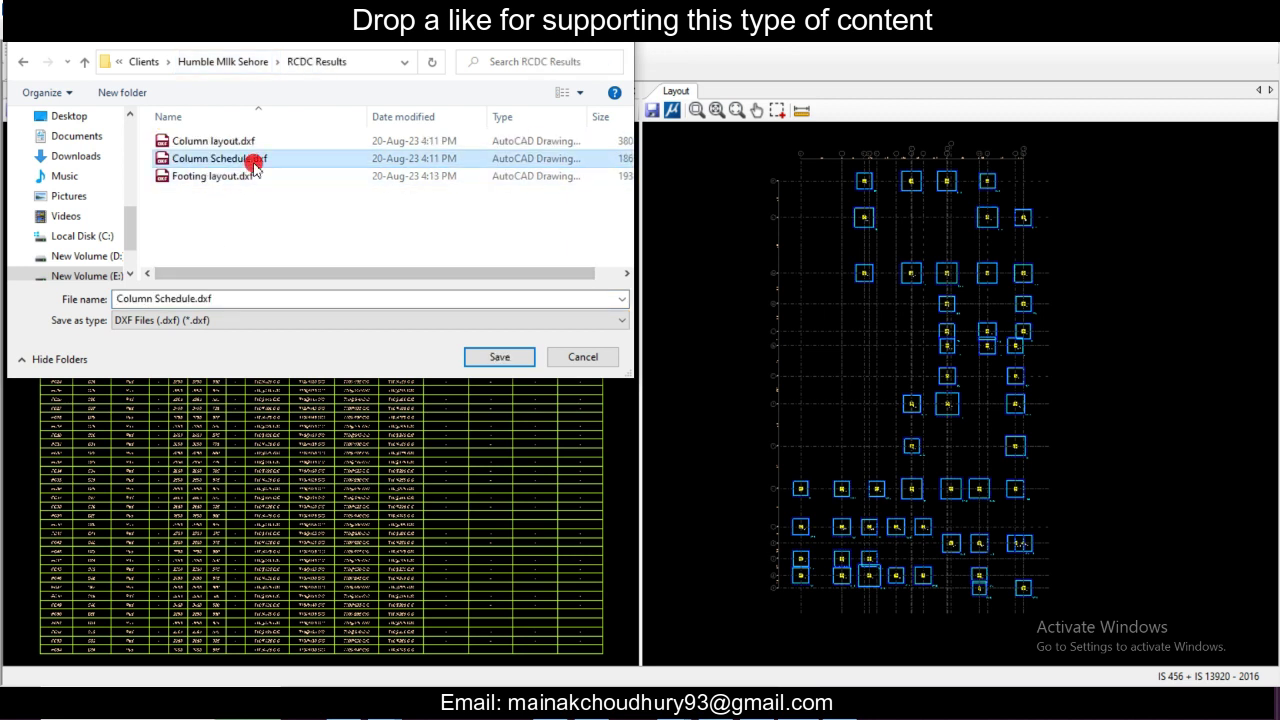
double_click(140, 299)
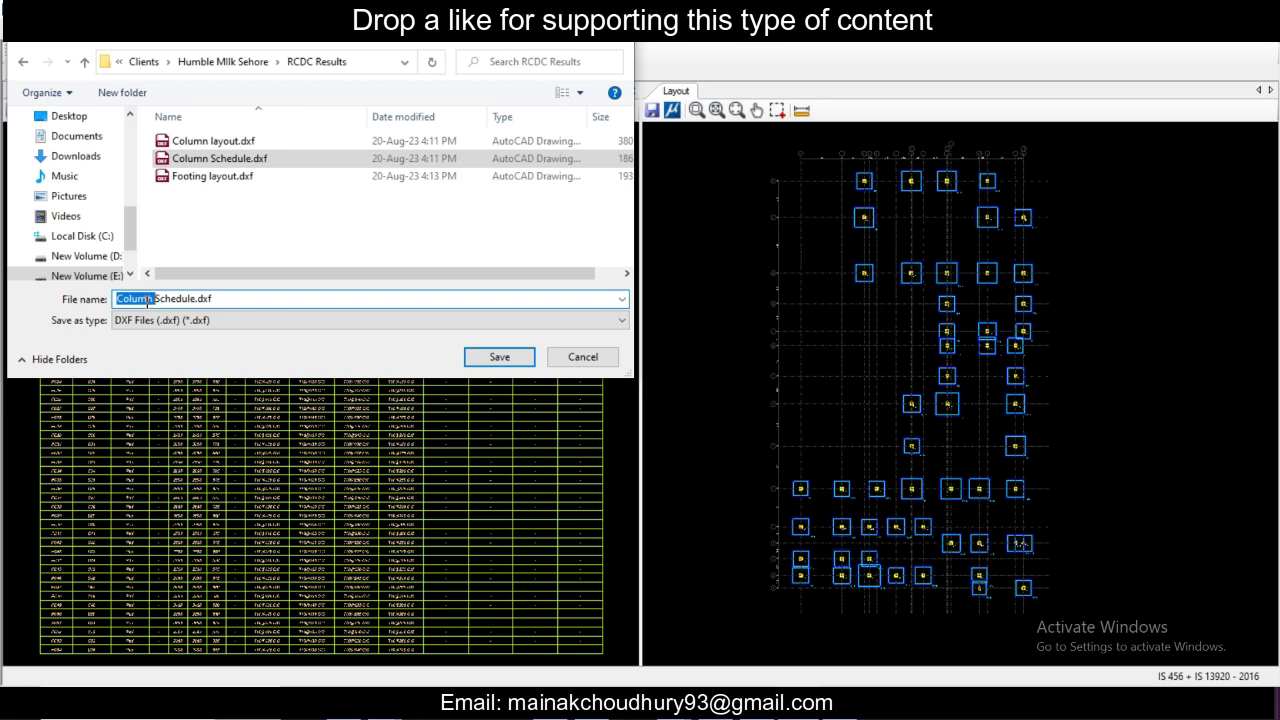
text(Footing)
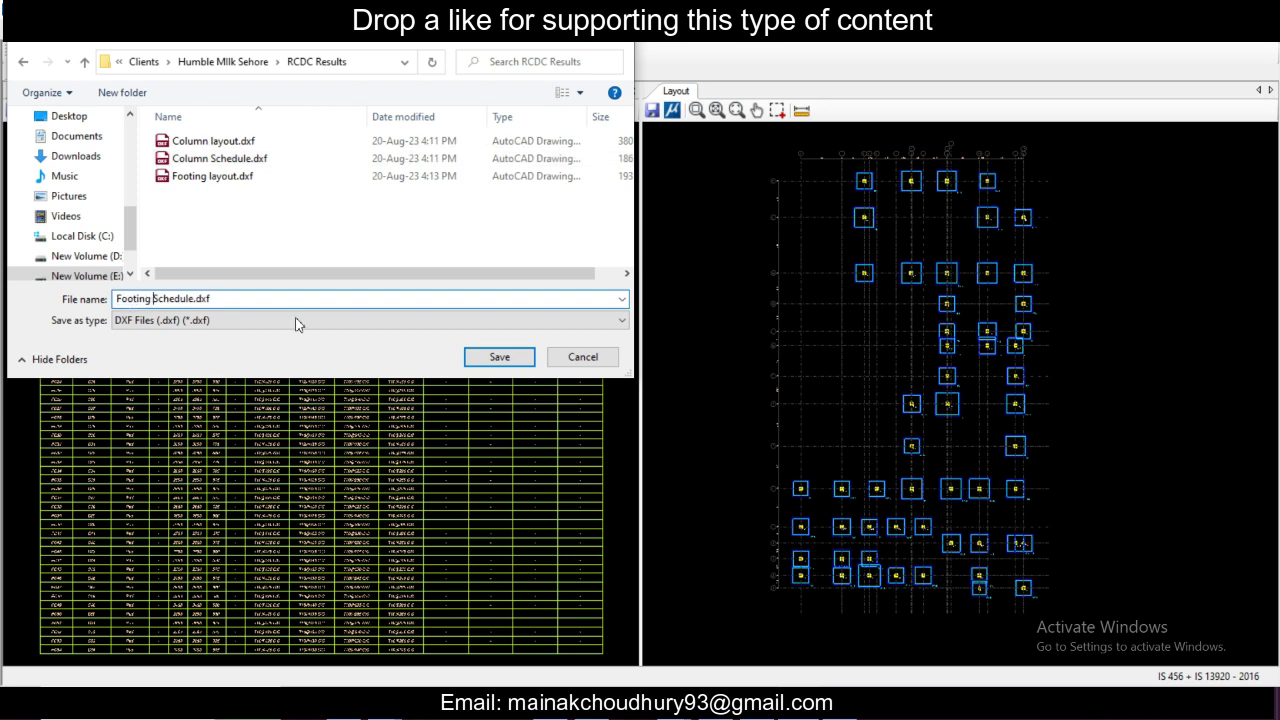
click(499, 357)
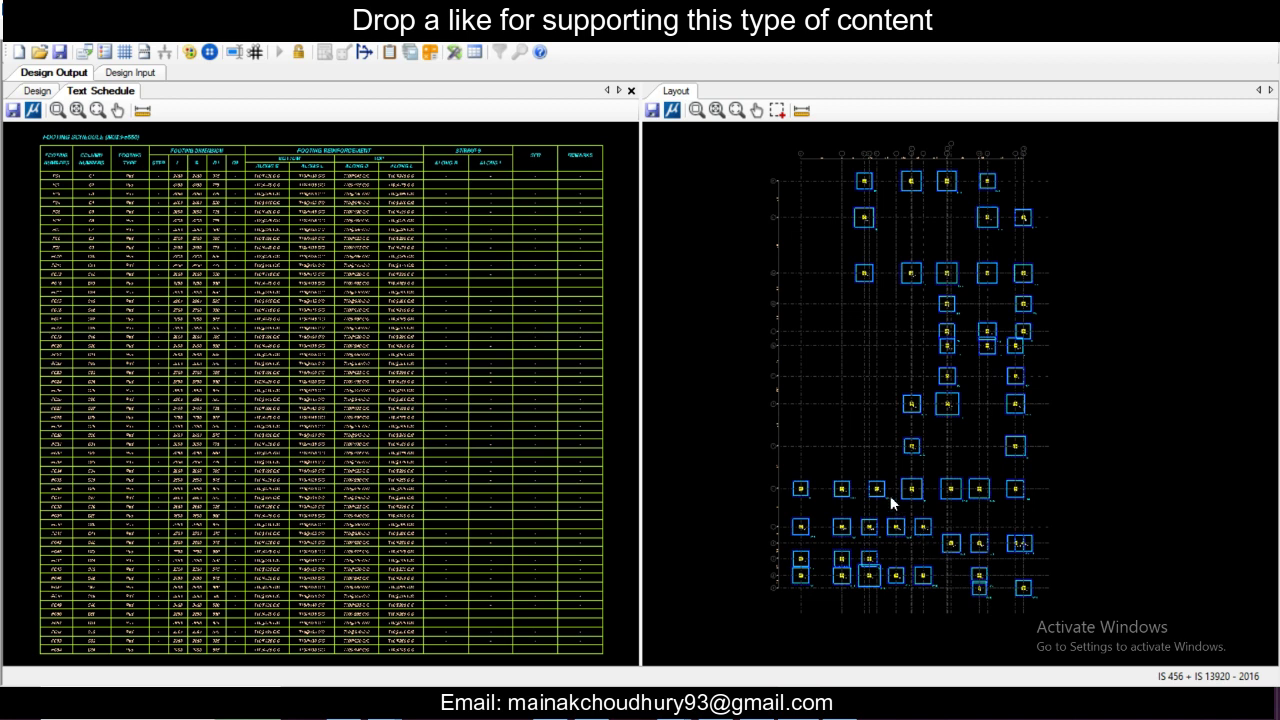
Step: Save the footing project and create a new beam design project for the 0m level
key(ctrl+s)
click(1108, 674)
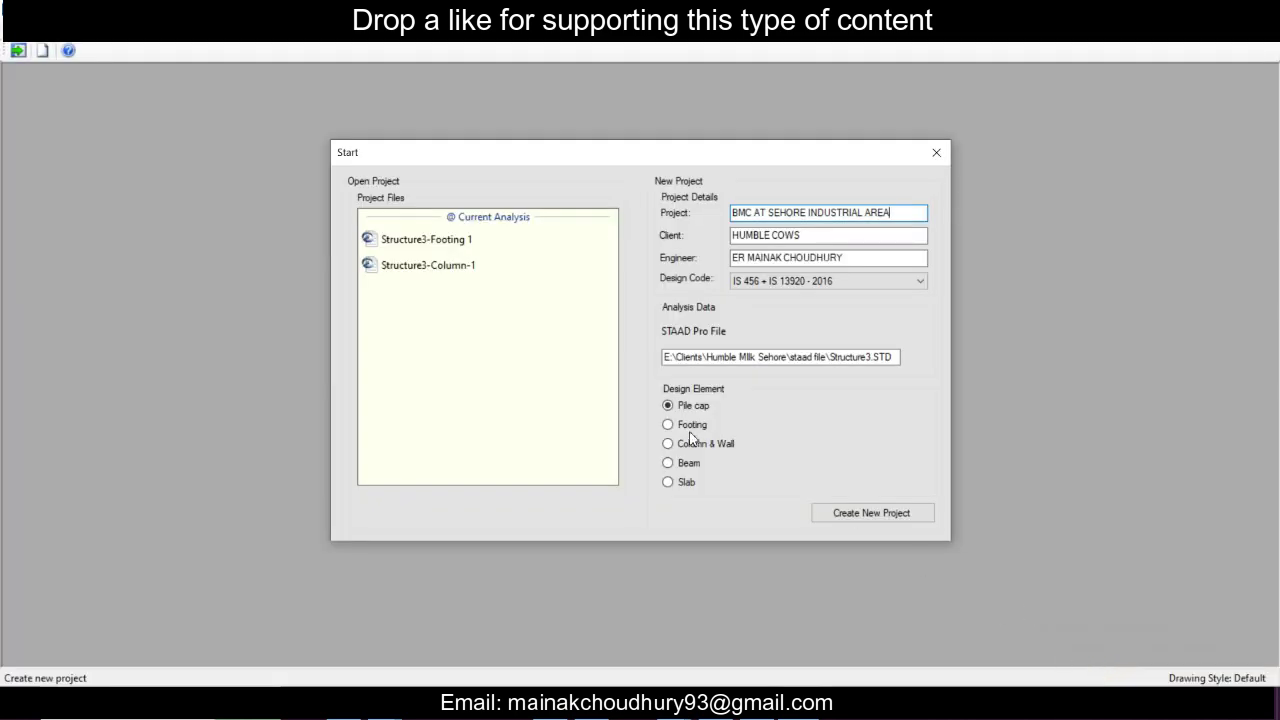
click(690, 467)
click(789, 428)
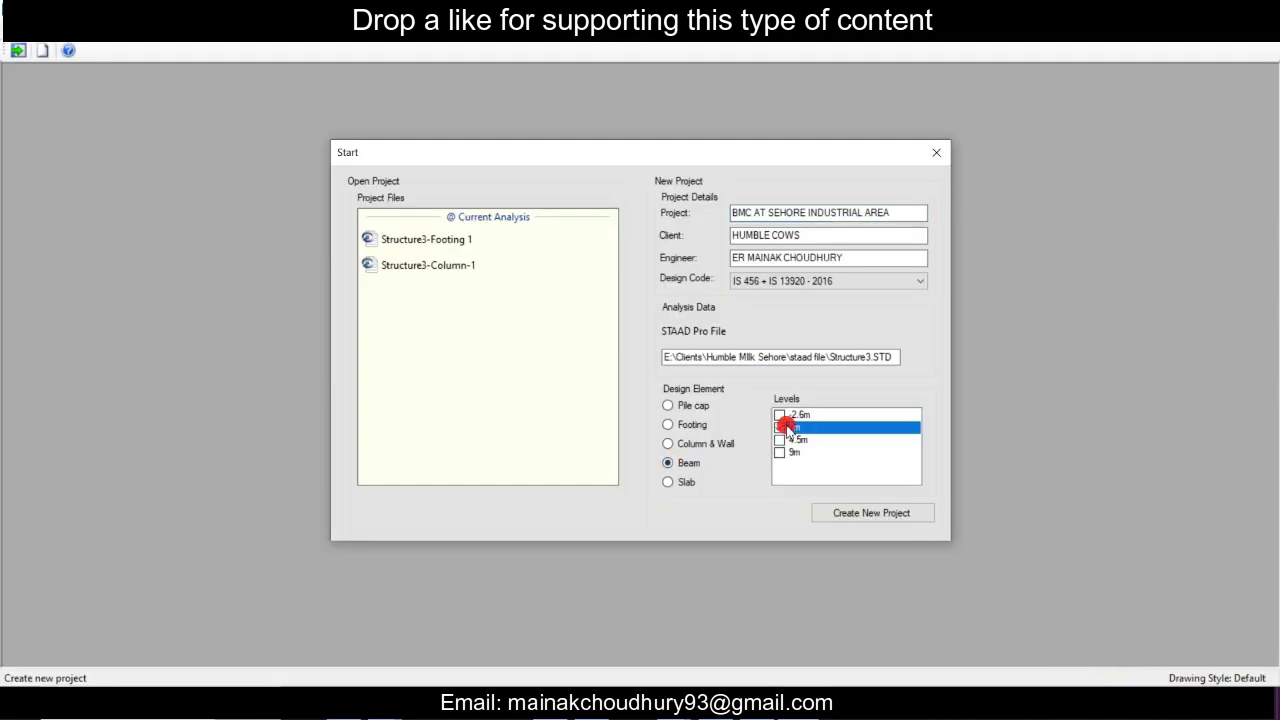
click(845, 514)
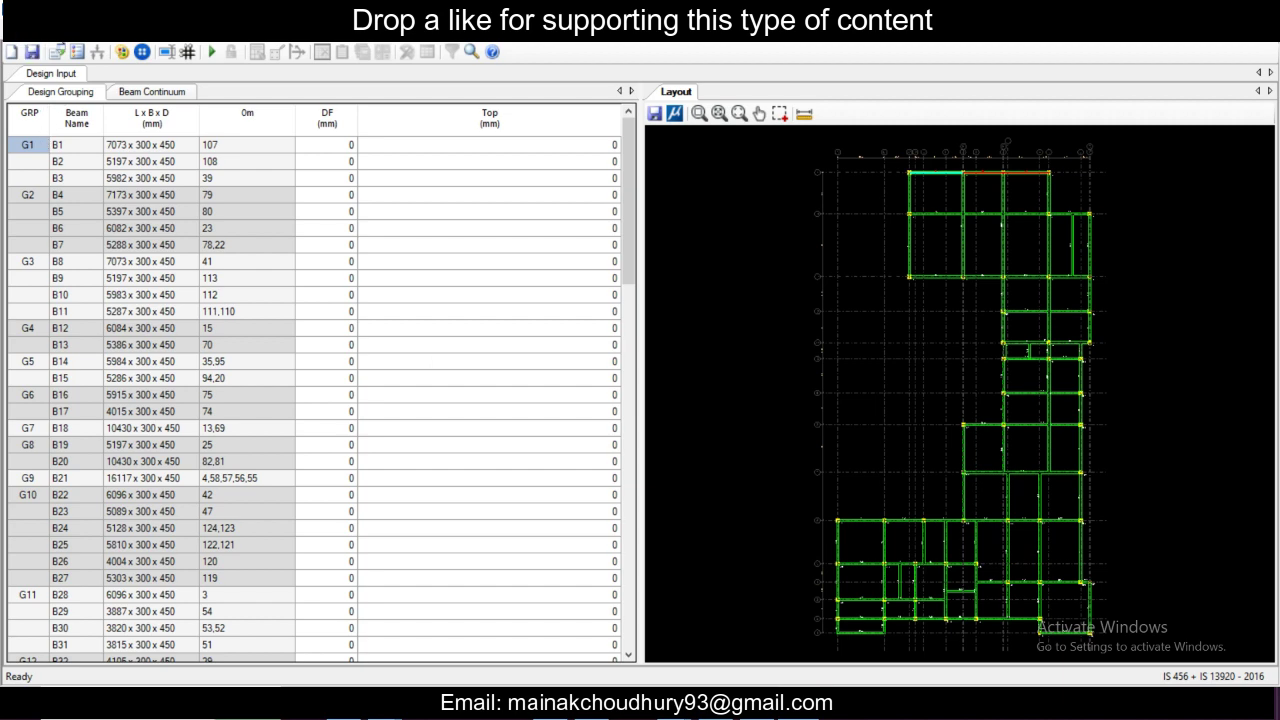
Step: Set the steel grade to Fe550 in the beam project's general and reinforcement settings
click(97, 51)
click(91, 49)
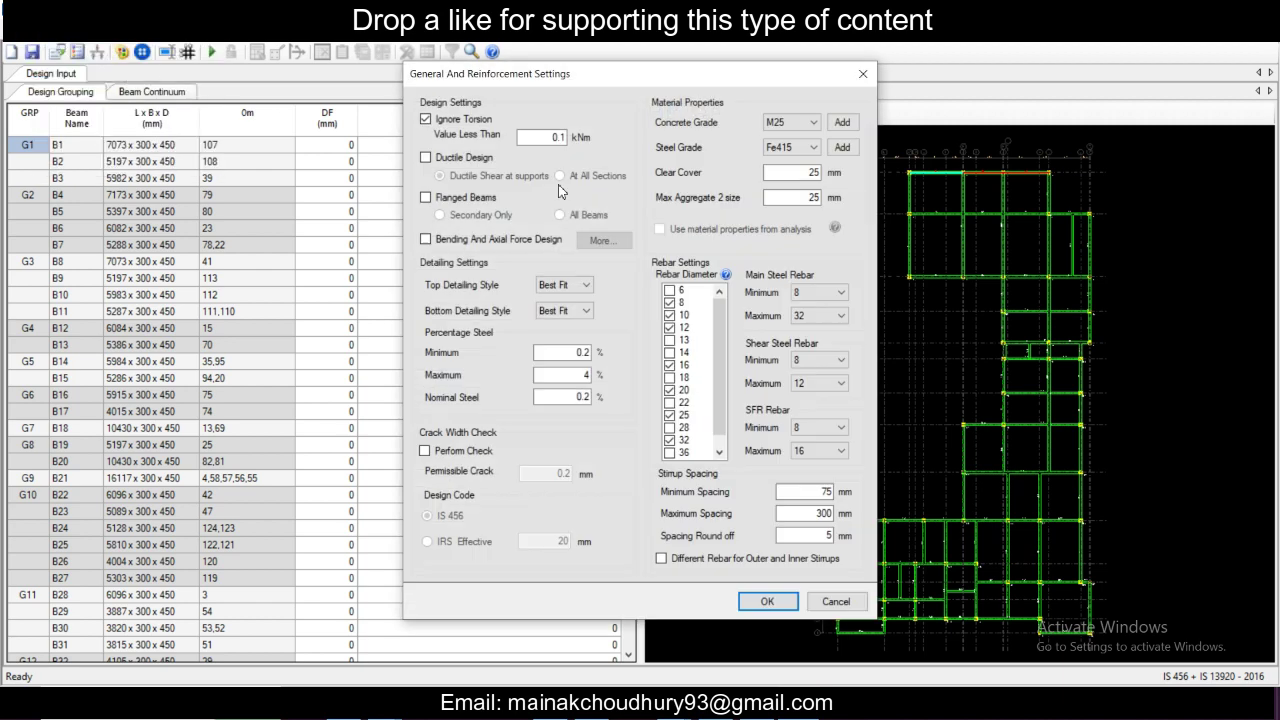
click(790, 147)
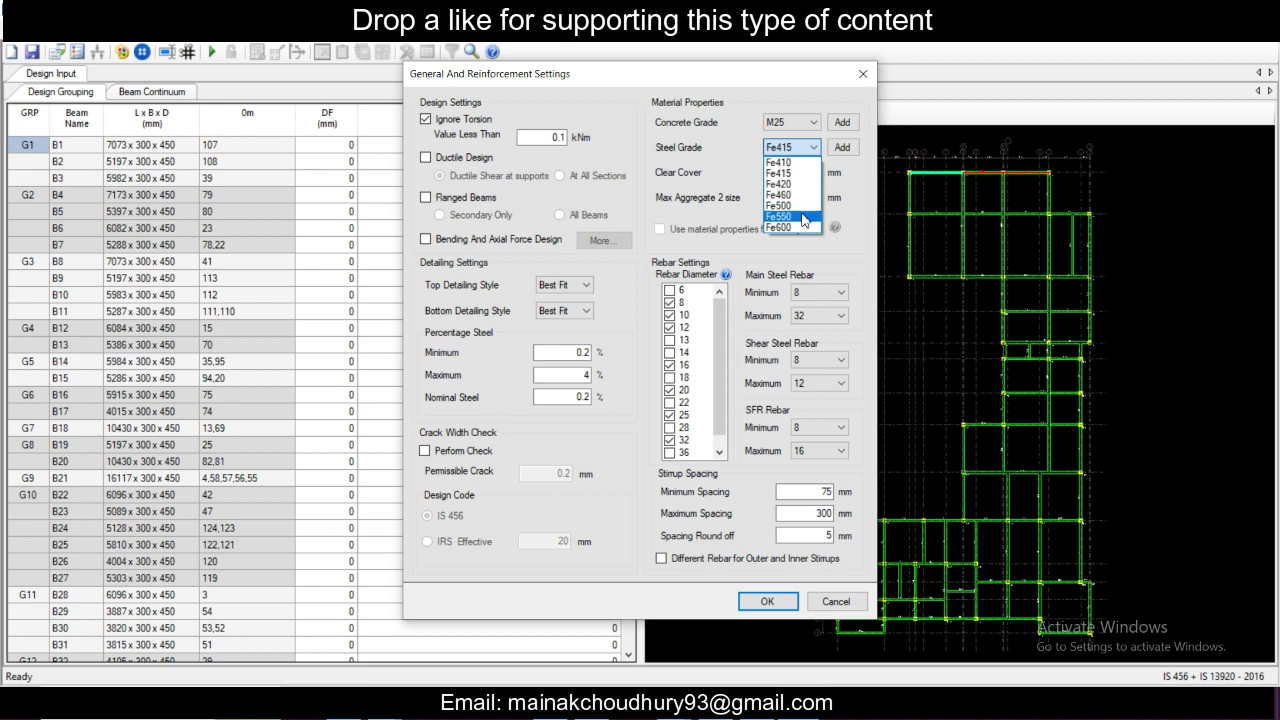
click(805, 217)
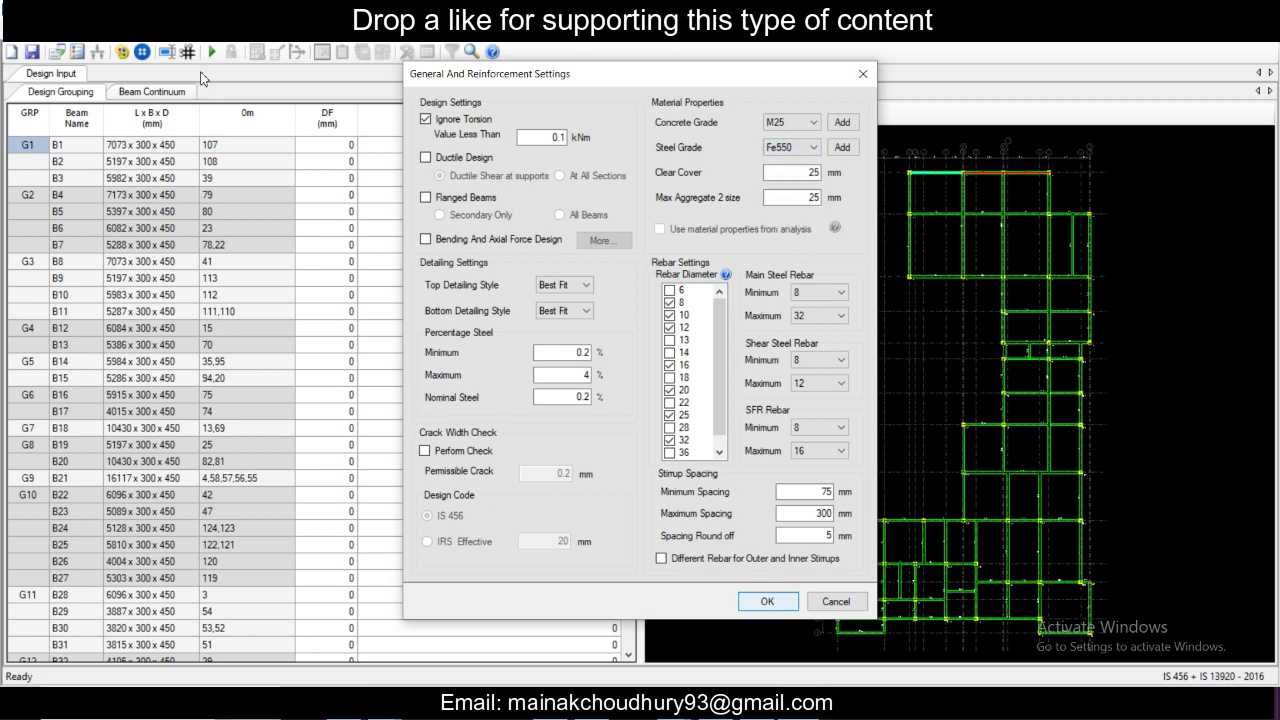
click(766, 603)
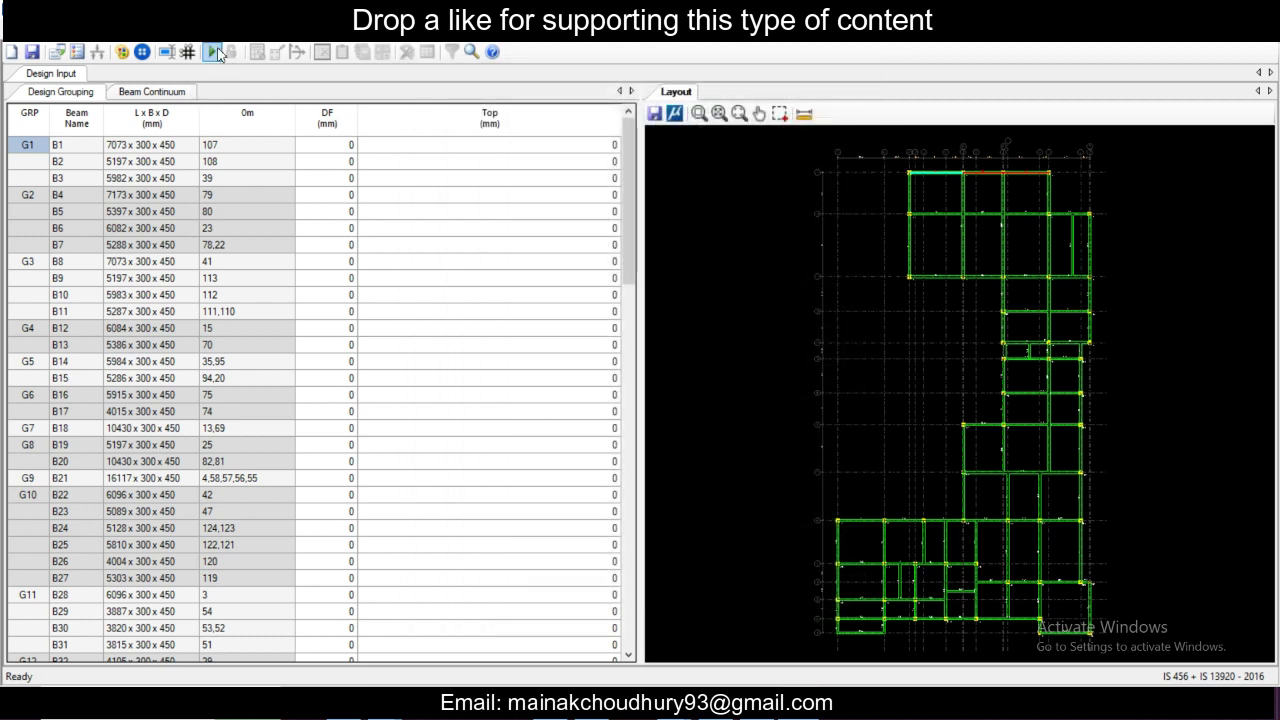
Step: Start the beam design and assign load types: SLX as Earthquake X, SLZ as Earthquake Z, DL as Dead Load and LL as Live Load
click(218, 54)
click(607, 200)
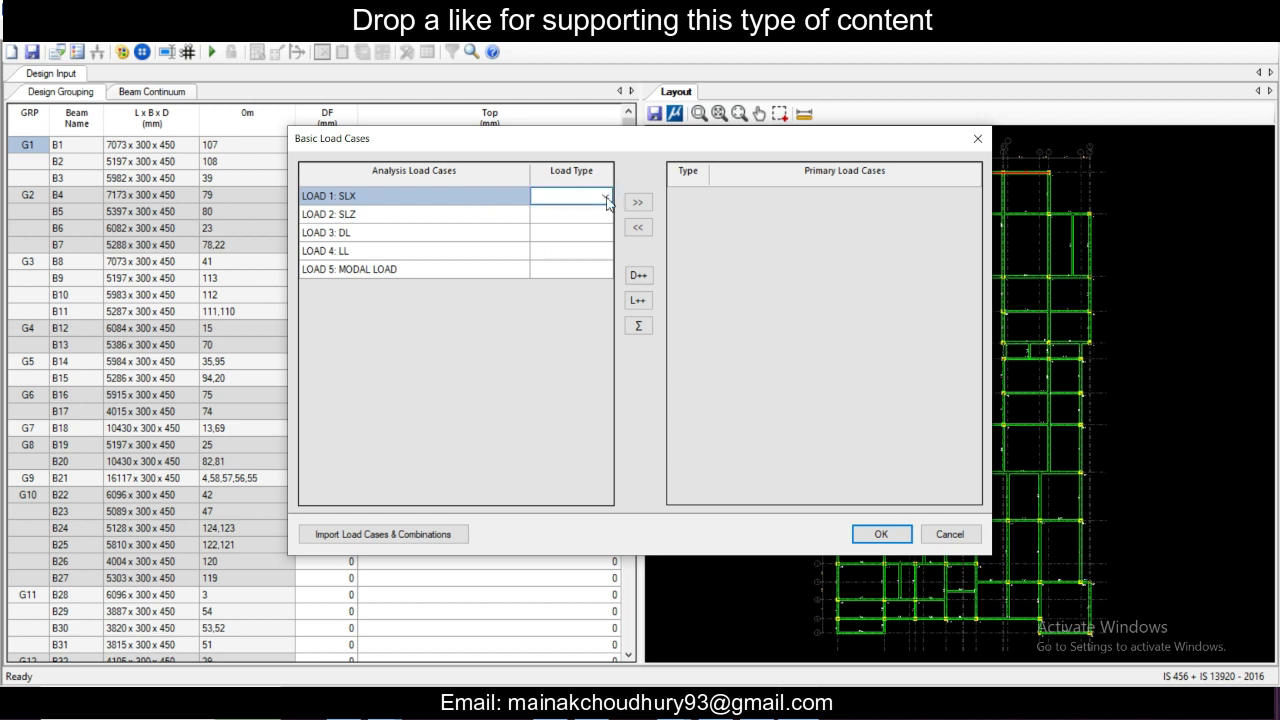
click(607, 197)
click(598, 228)
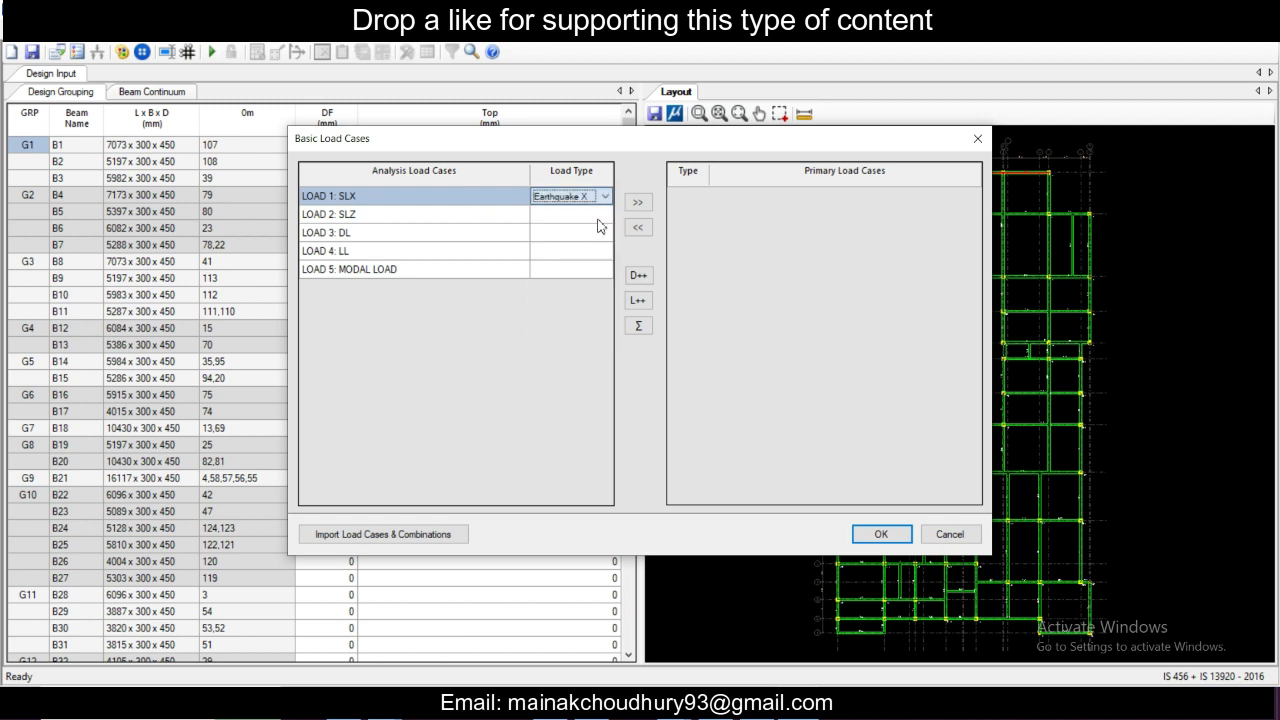
click(602, 214)
click(605, 214)
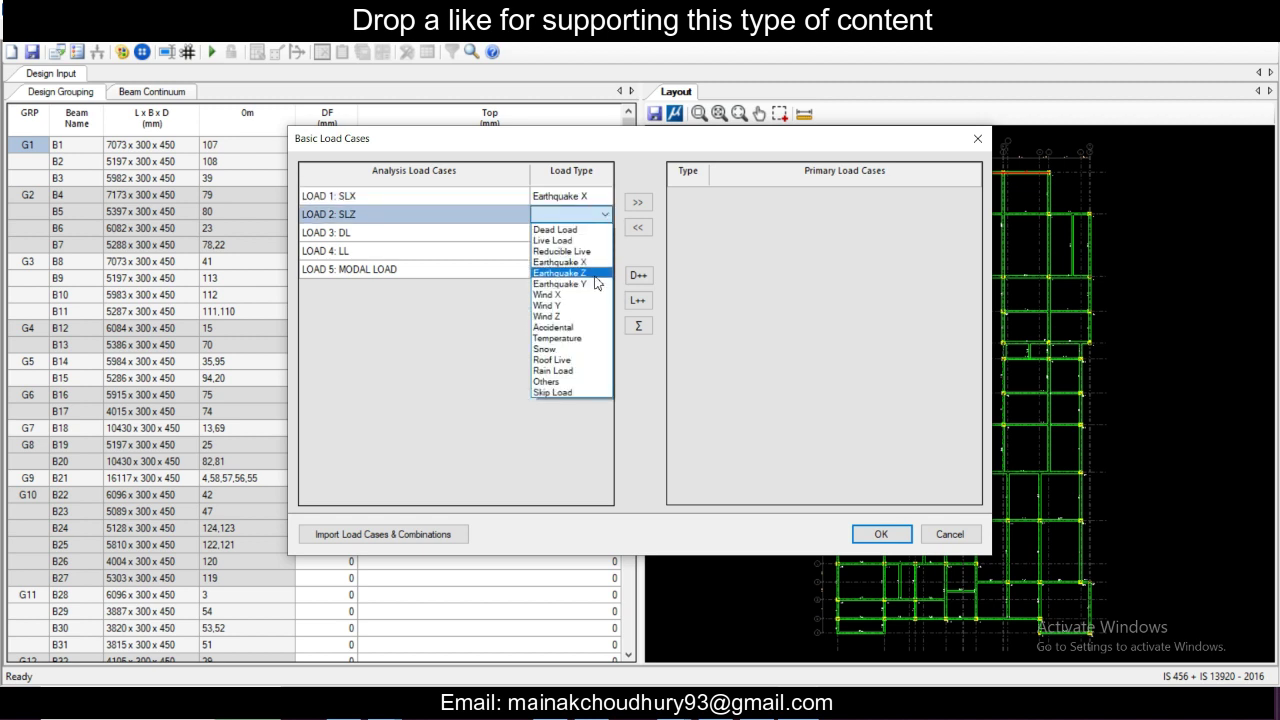
click(595, 274)
click(602, 232)
click(604, 232)
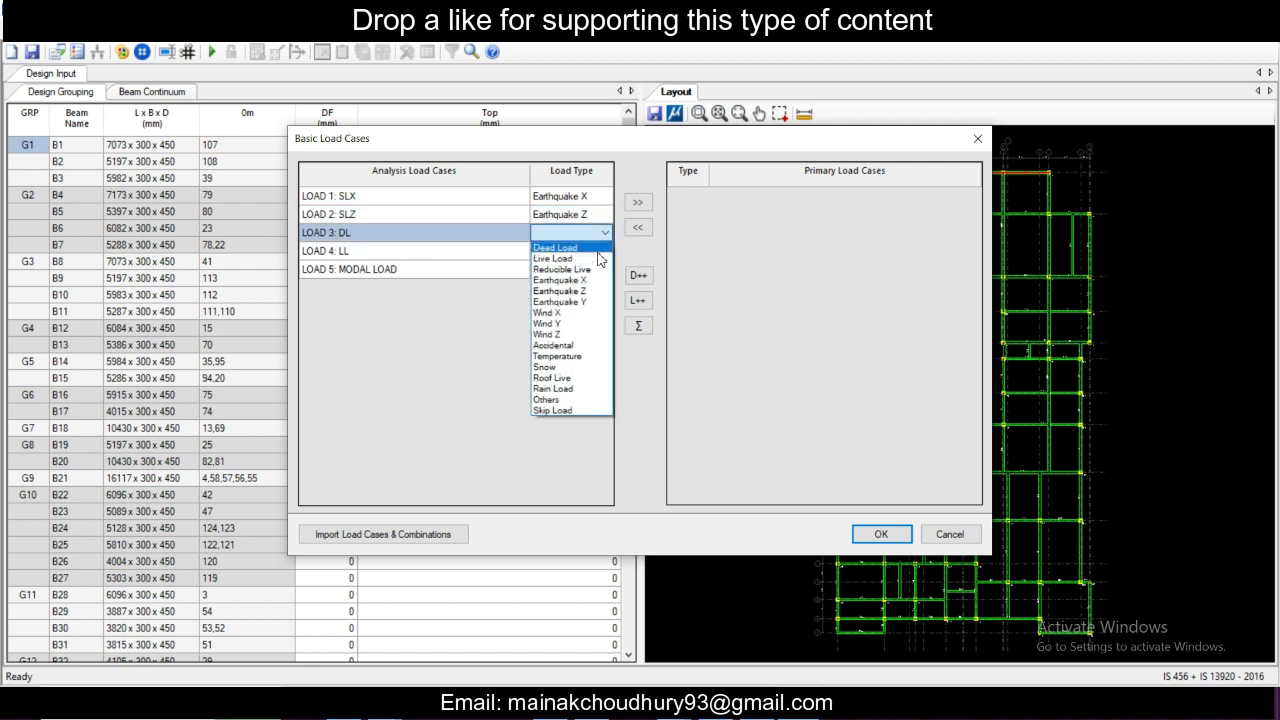
click(598, 247)
click(604, 251)
click(605, 251)
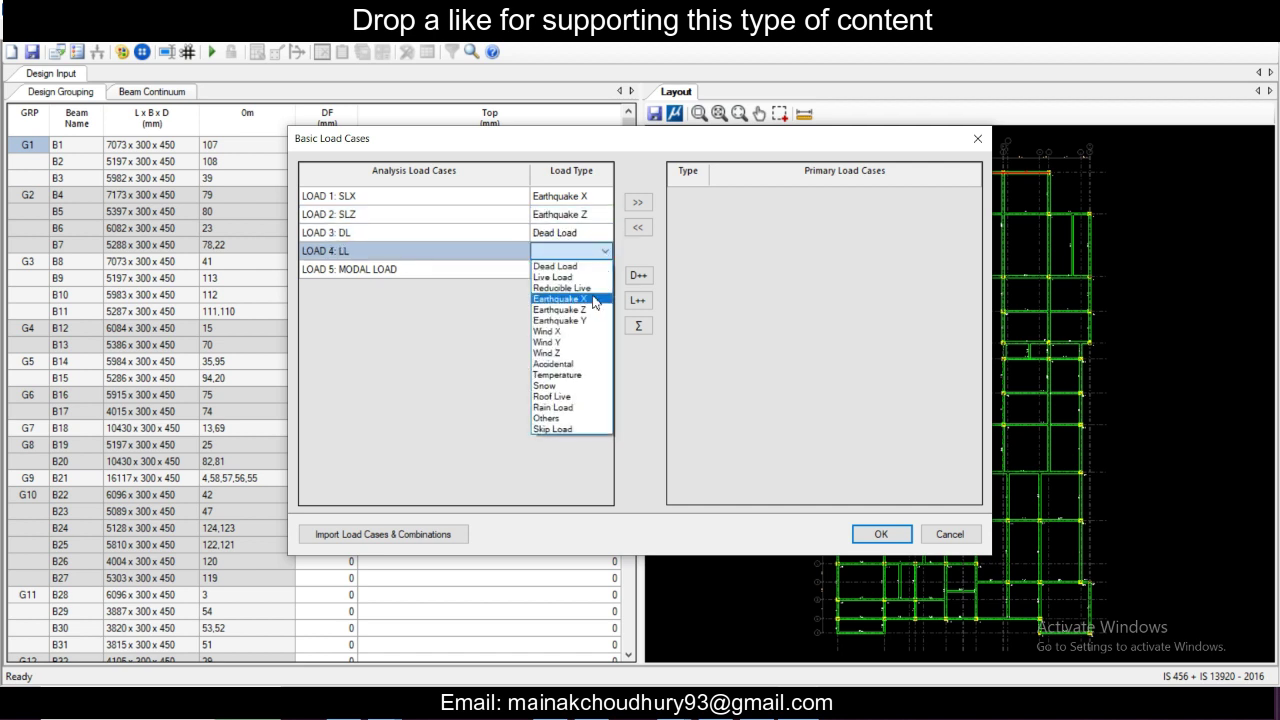
click(556, 277)
Step: Add load cases SLX, SLZ, DL and LL to the primary load cases and accept them
shift+click(500, 232)
shift+click(506, 214)
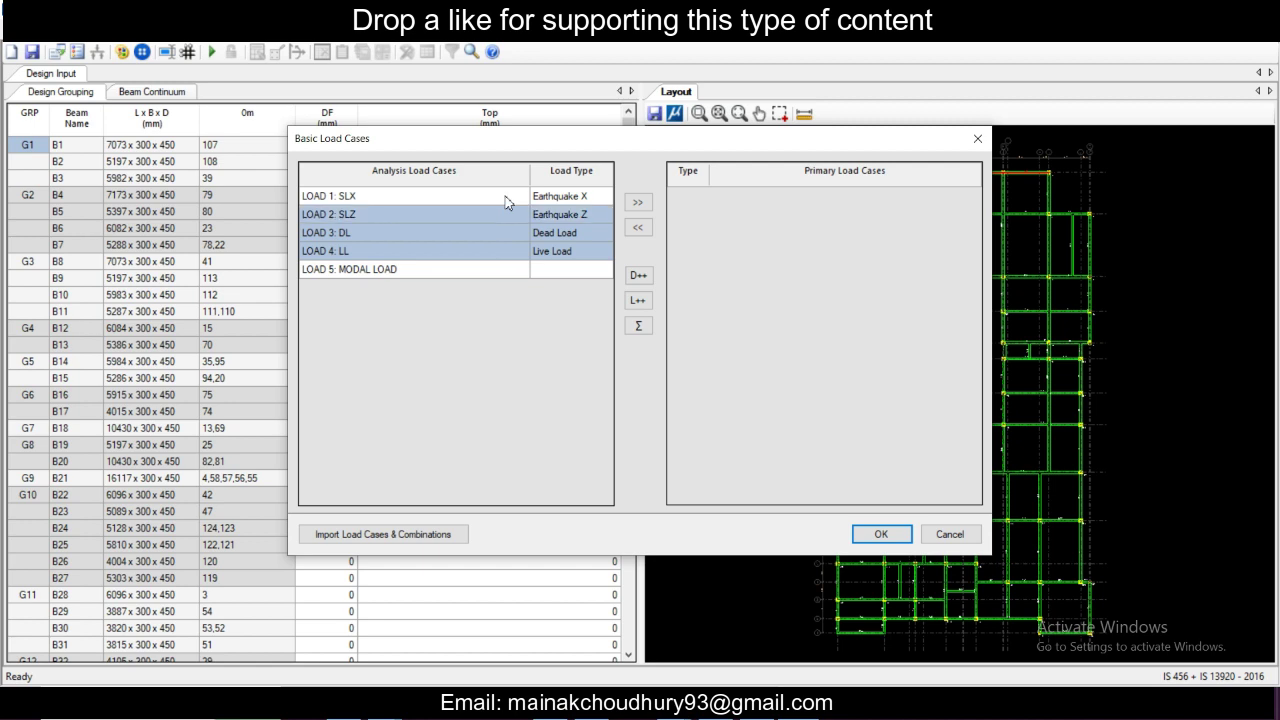
shift+click(506, 197)
click(637, 202)
click(880, 536)
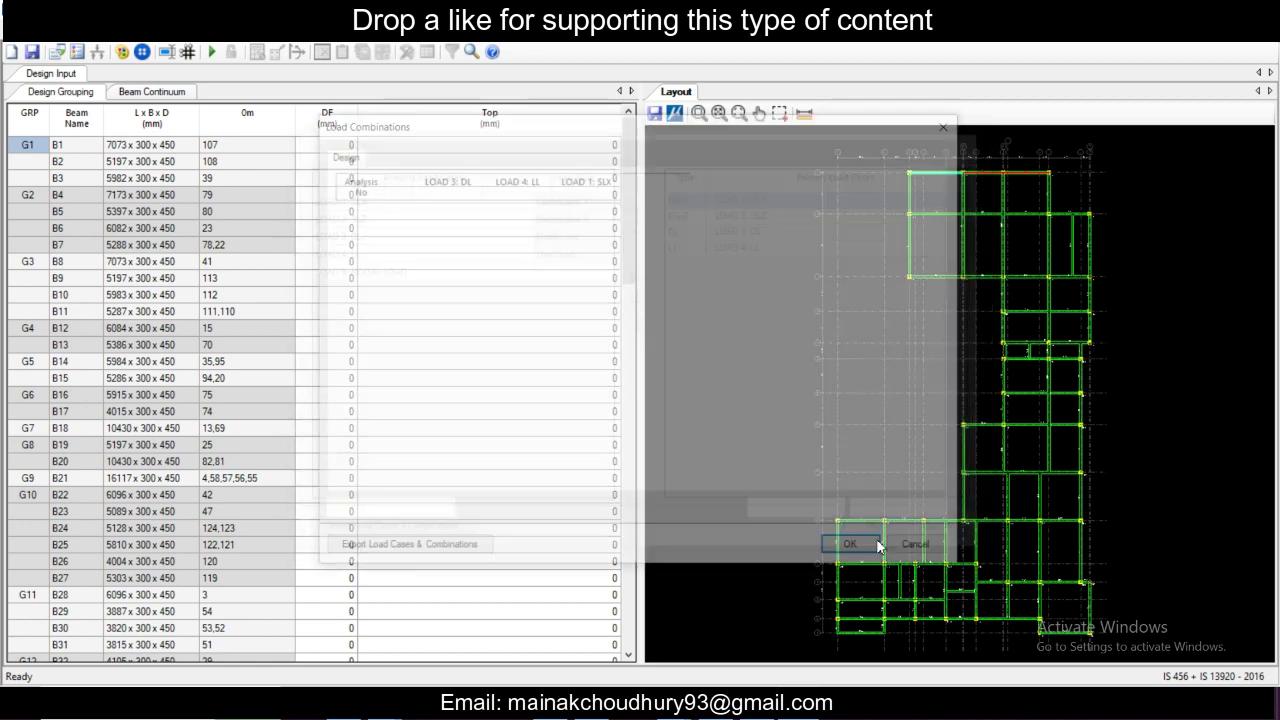
Step: Add the load combinations from the structure template and accept them to run the beam design
click(794, 513)
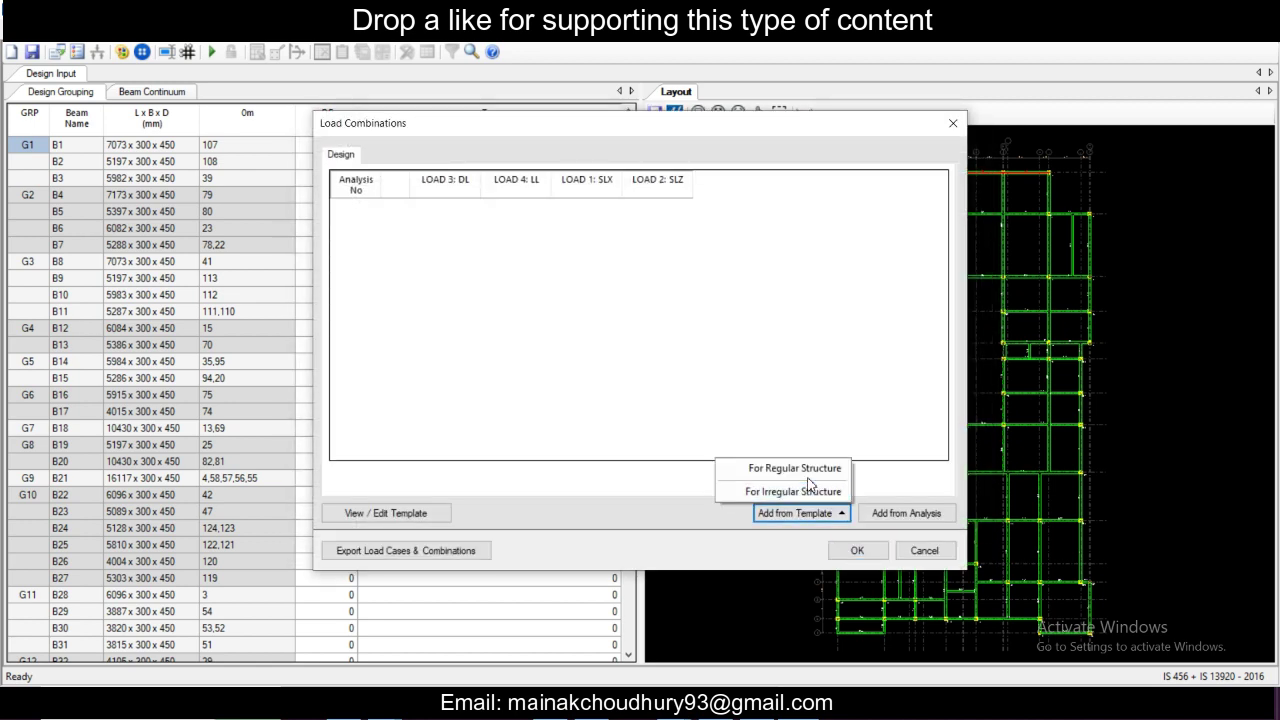
click(810, 503)
click(857, 551)
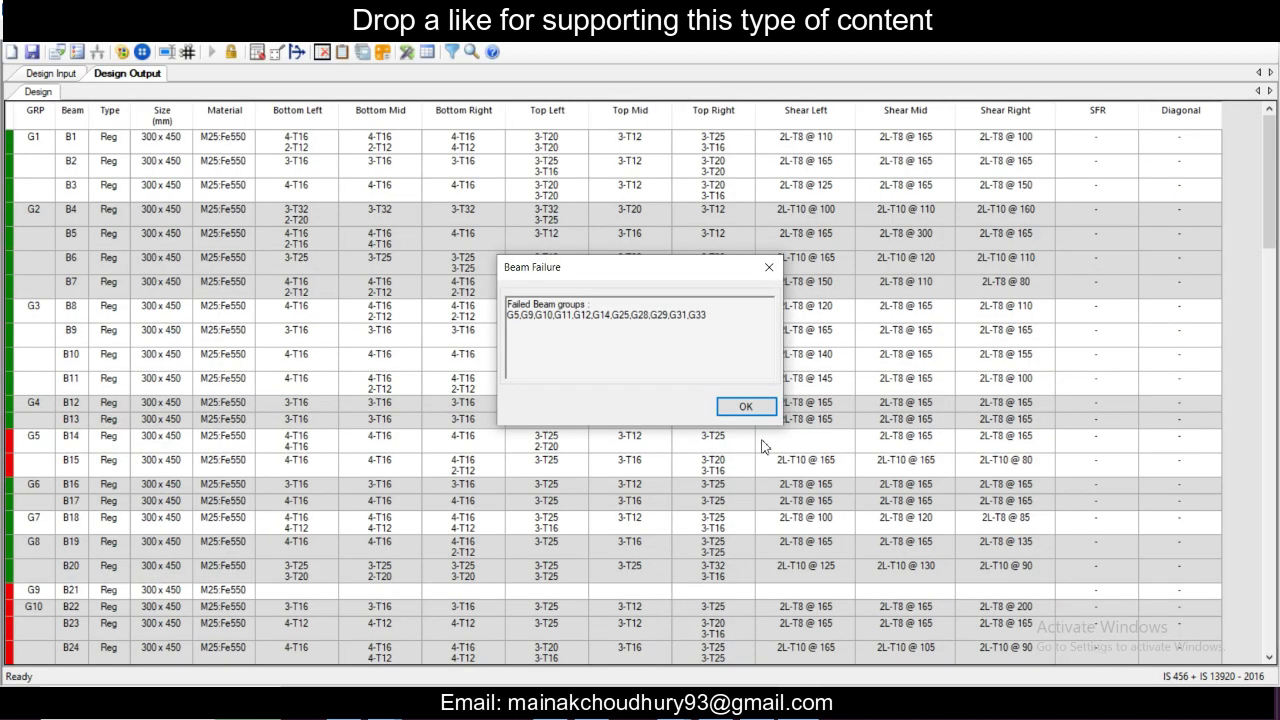
click(748, 407)
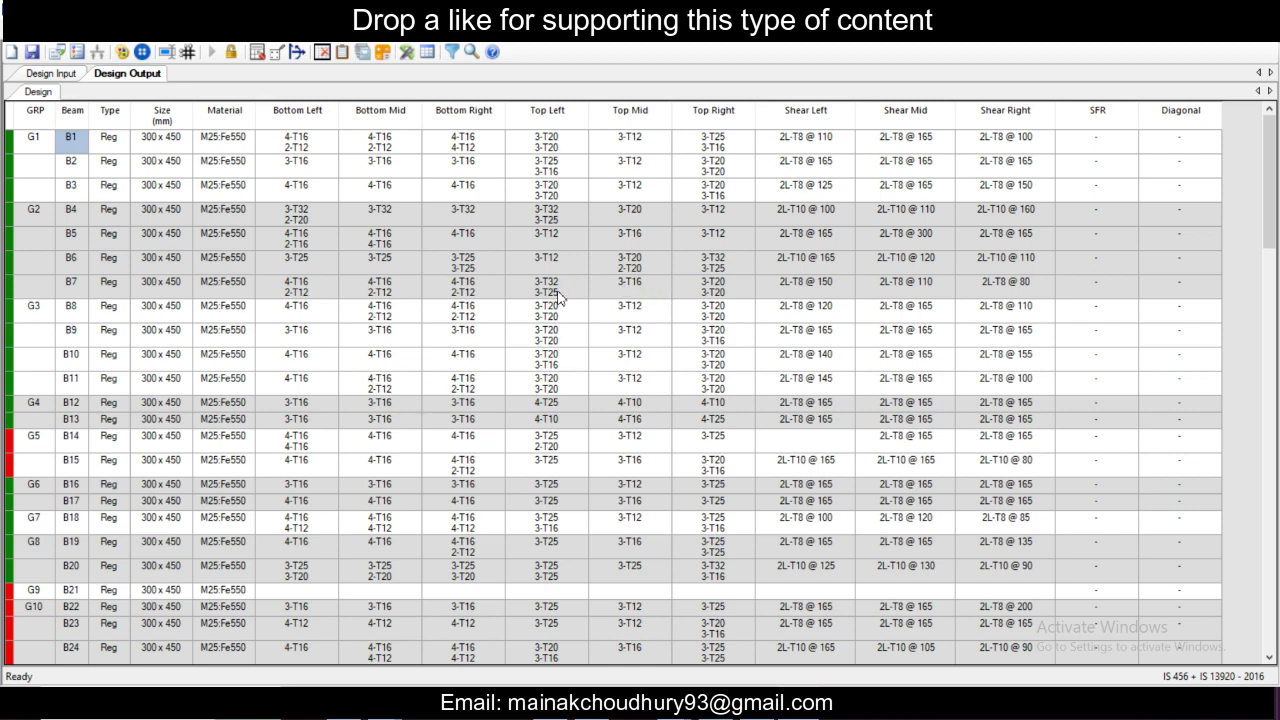
Step: Review the design results of all beam groups and open beam group G2 for redesign
scroll(470, 421, down, 15)
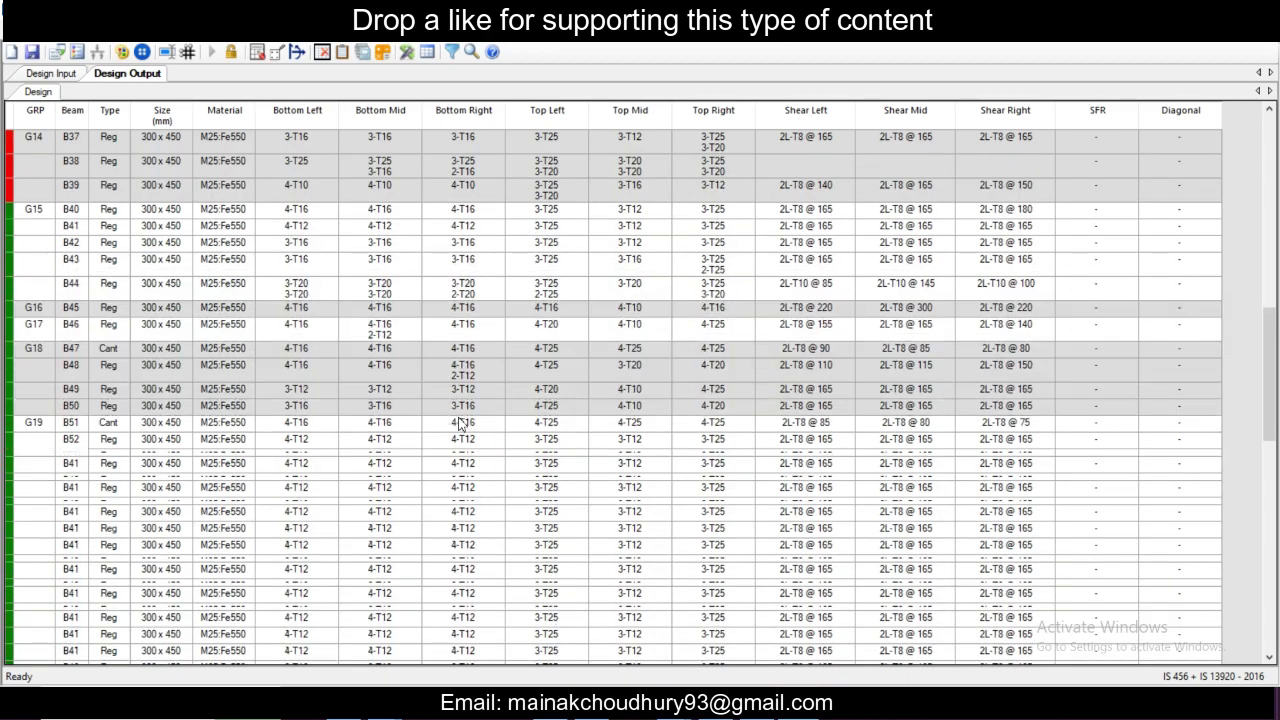
scroll(460, 425, down, 10)
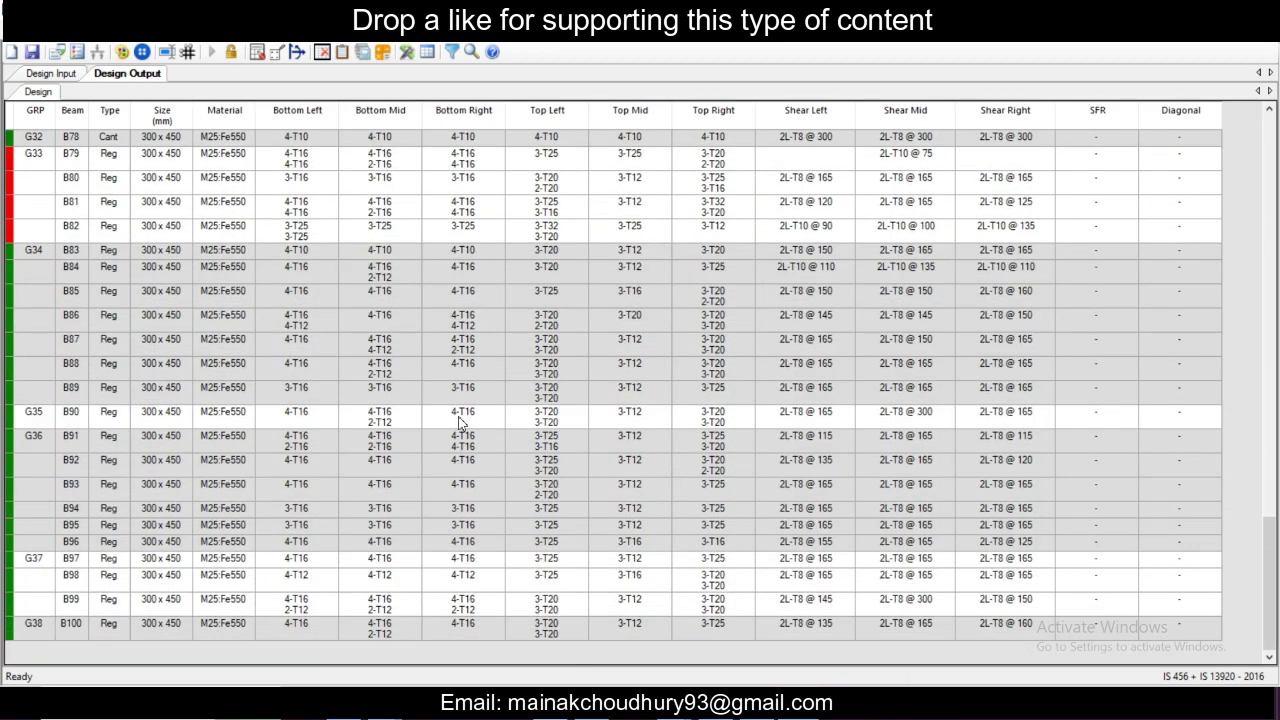
scroll(460, 425, up, 20)
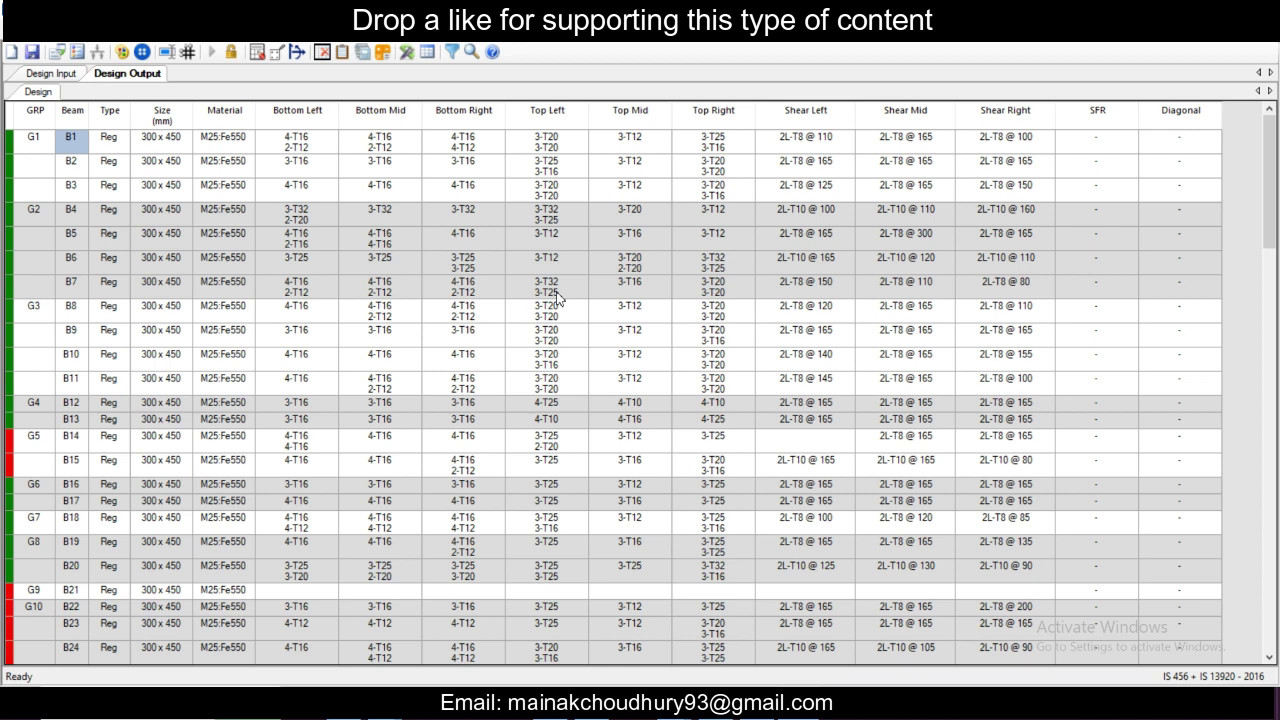
click(509, 286)
right_click(509, 286)
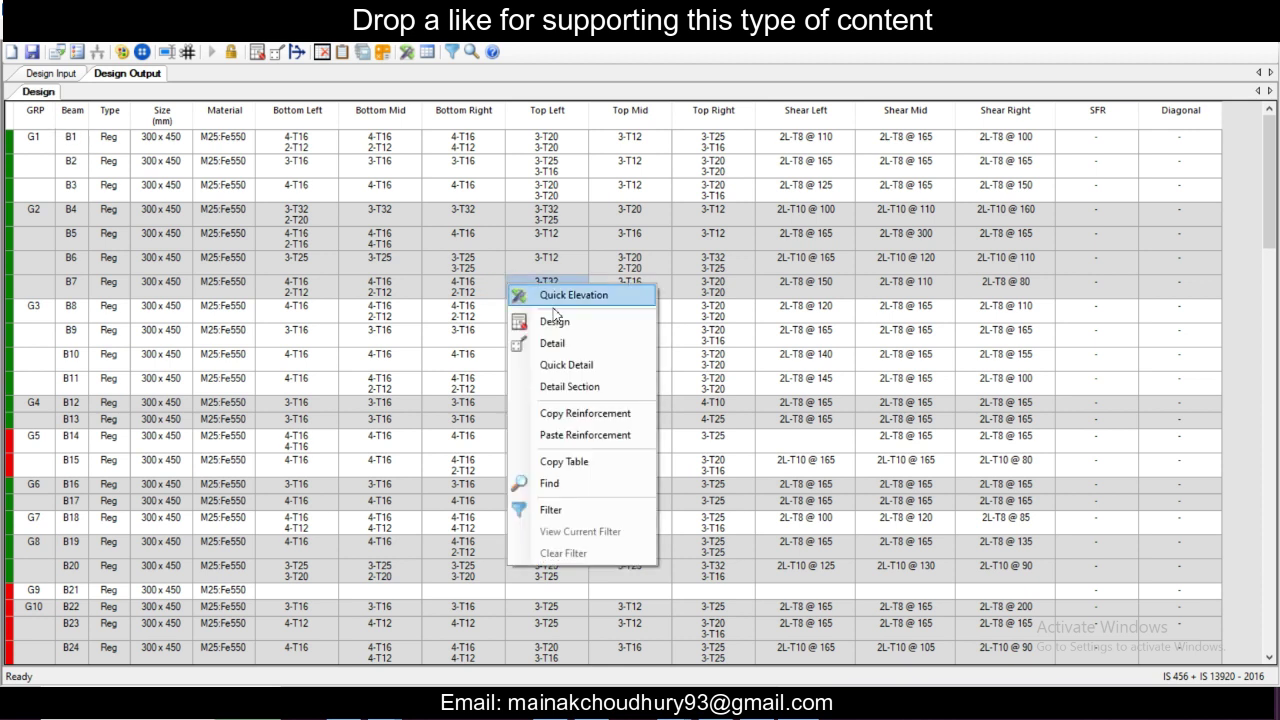
click(590, 327)
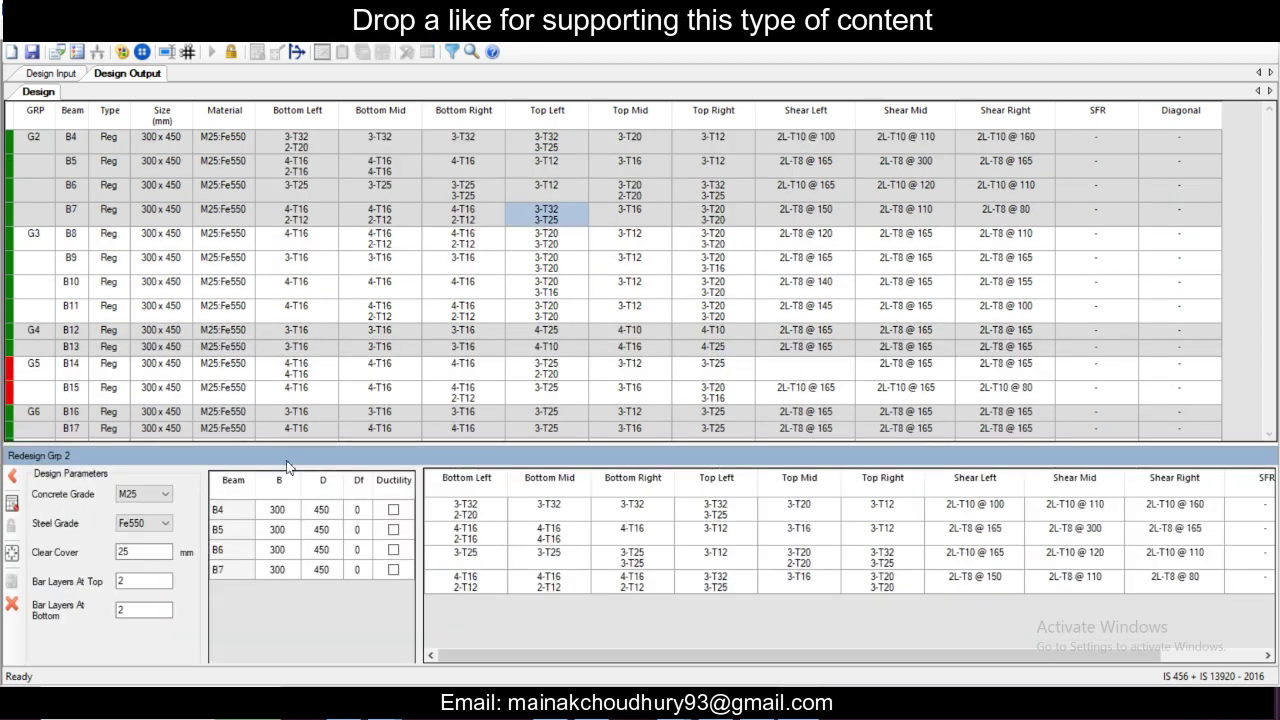
Step: Set the depth of beams B4, B5, B6 and B7 to 500 mm and redesign the group
click(311, 515)
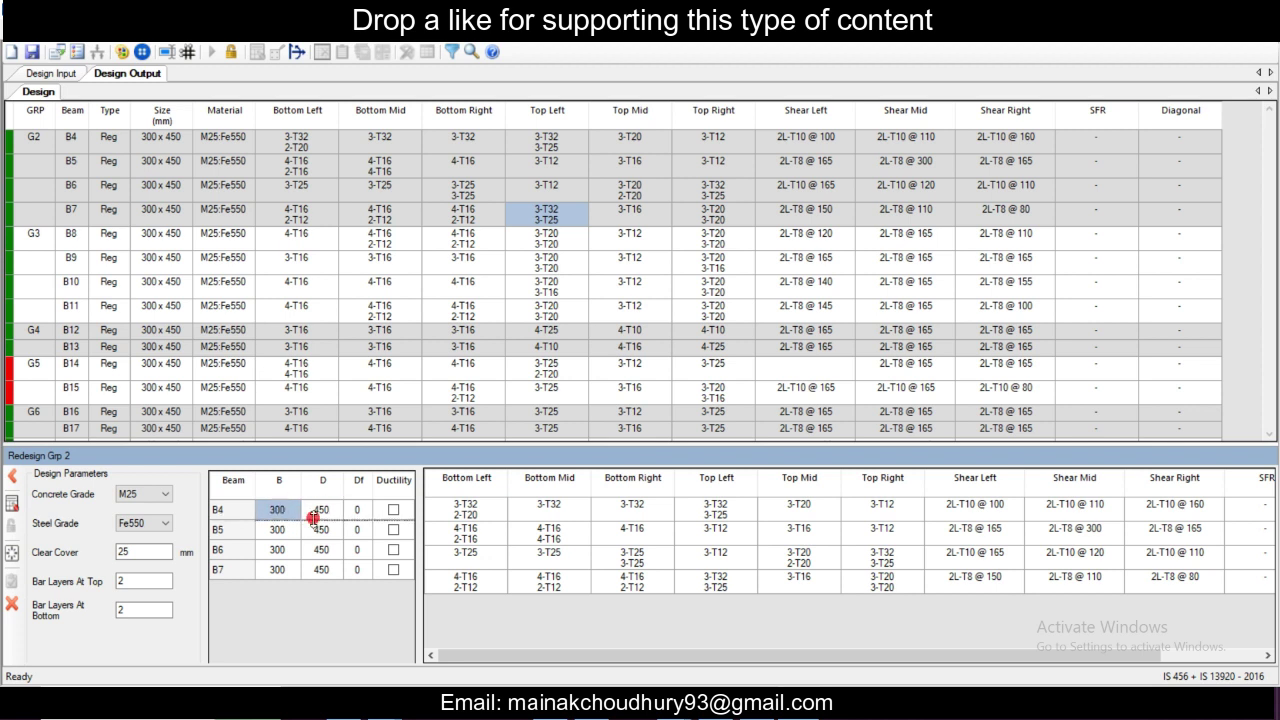
text(5)
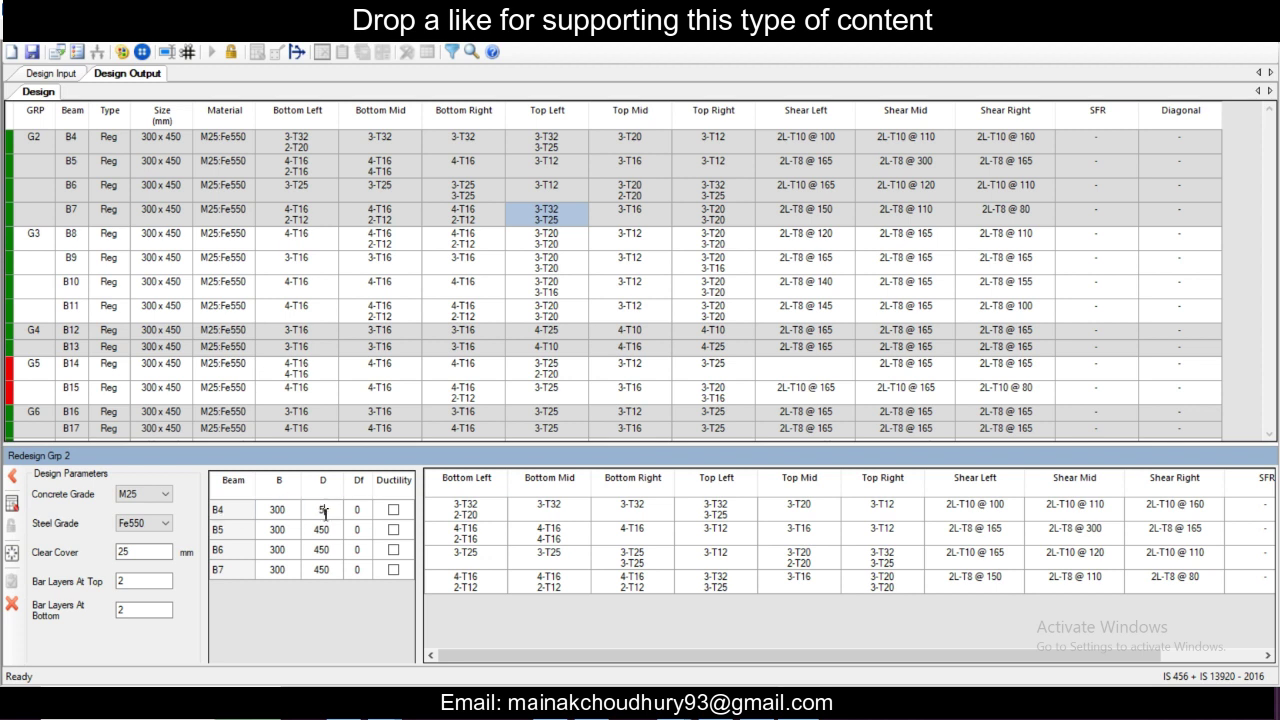
text(00)
click(320, 512)
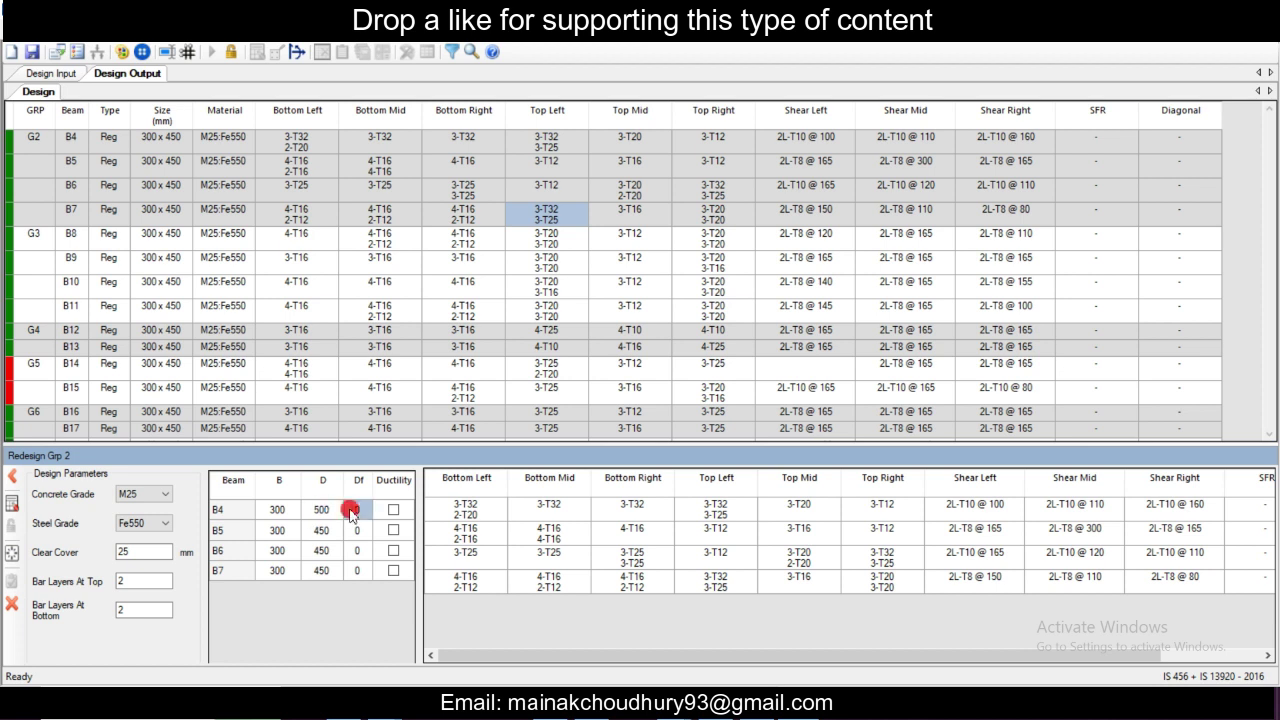
click(330, 535)
text(500)
click(330, 552)
text(500)
click(325, 570)
text(500)
click(12, 504)
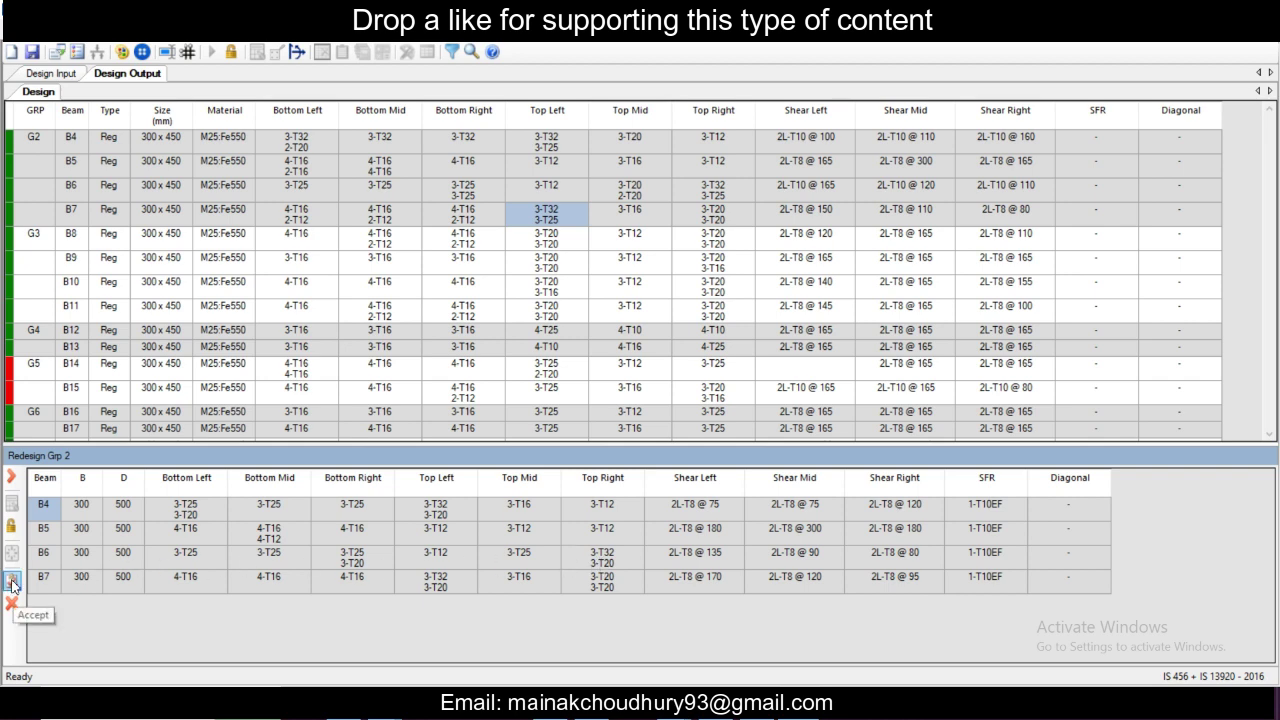
Step: Unlock the group redesign and set the depth of beams B4 and B5 to 450 mm
click(12, 528)
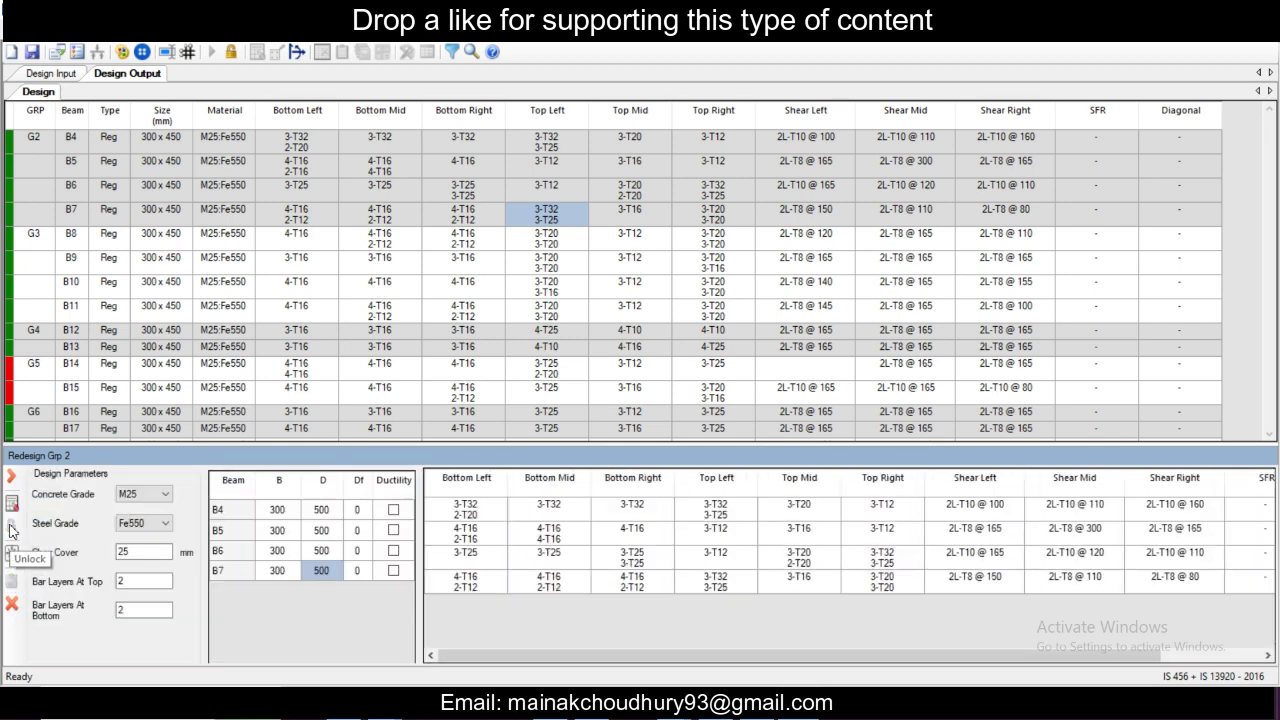
click(316, 510)
text(400)
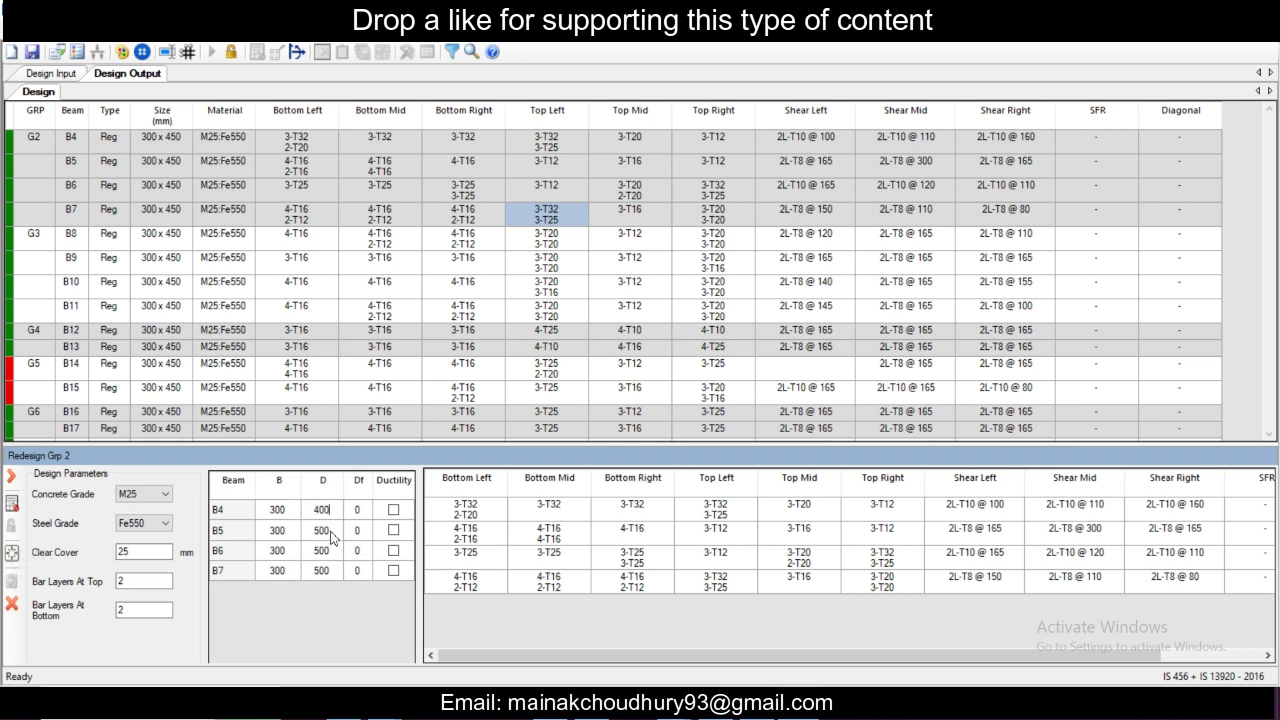
click(333, 532)
text(400)
click(328, 512)
text(450)
click(325, 531)
text(450)
Step: Set the depth of beams B6 and B7 to 600 mm and redesign group G2
click(330, 552)
text(4)
click(292, 560)
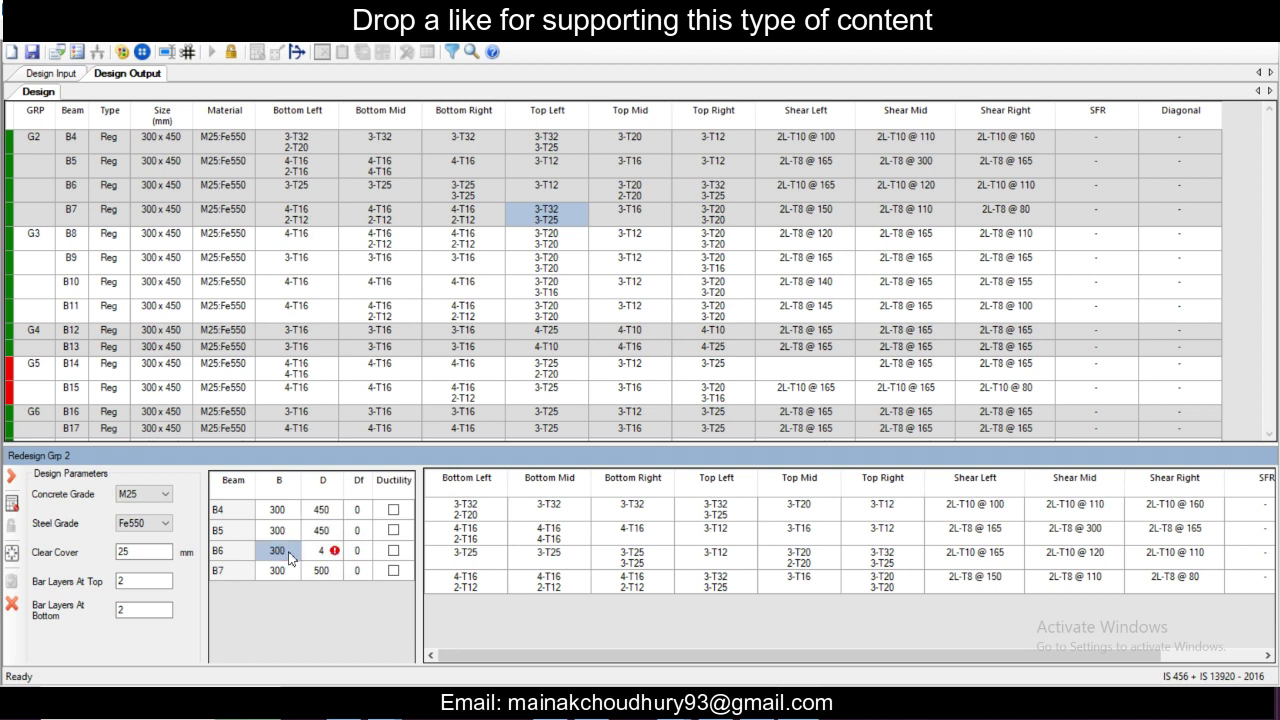
click(323, 556)
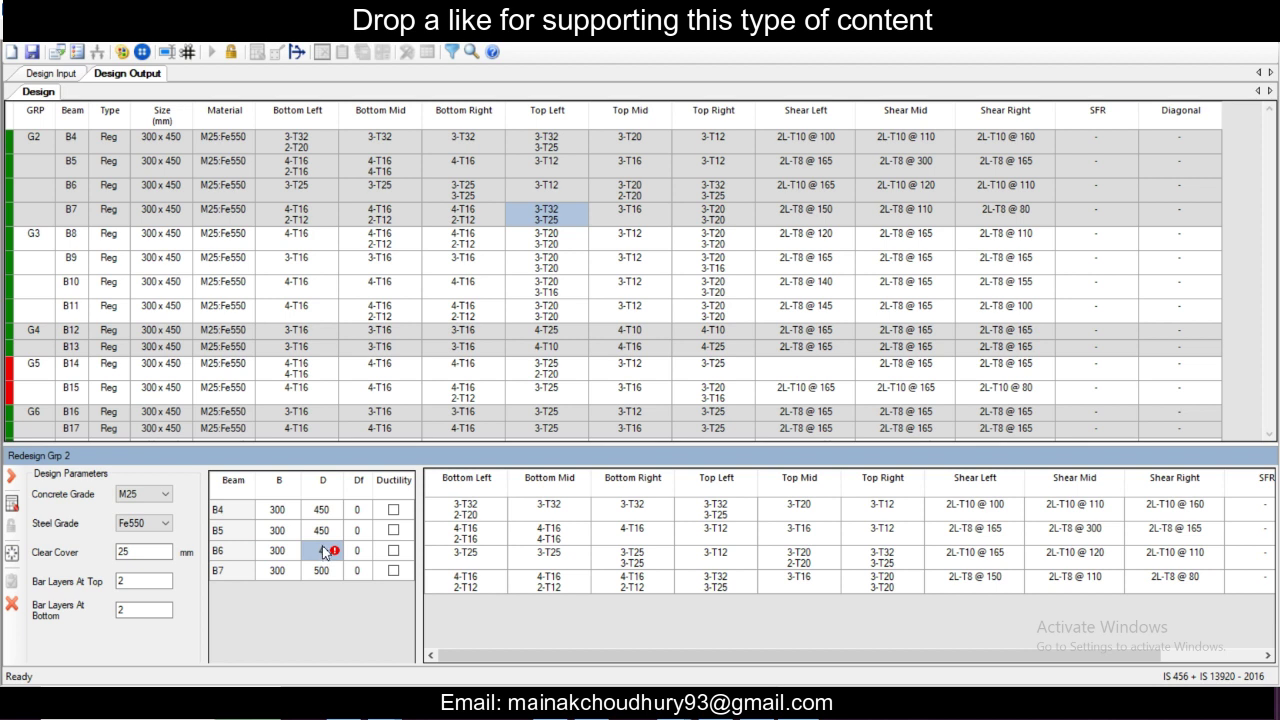
text(600)
click(320, 570)
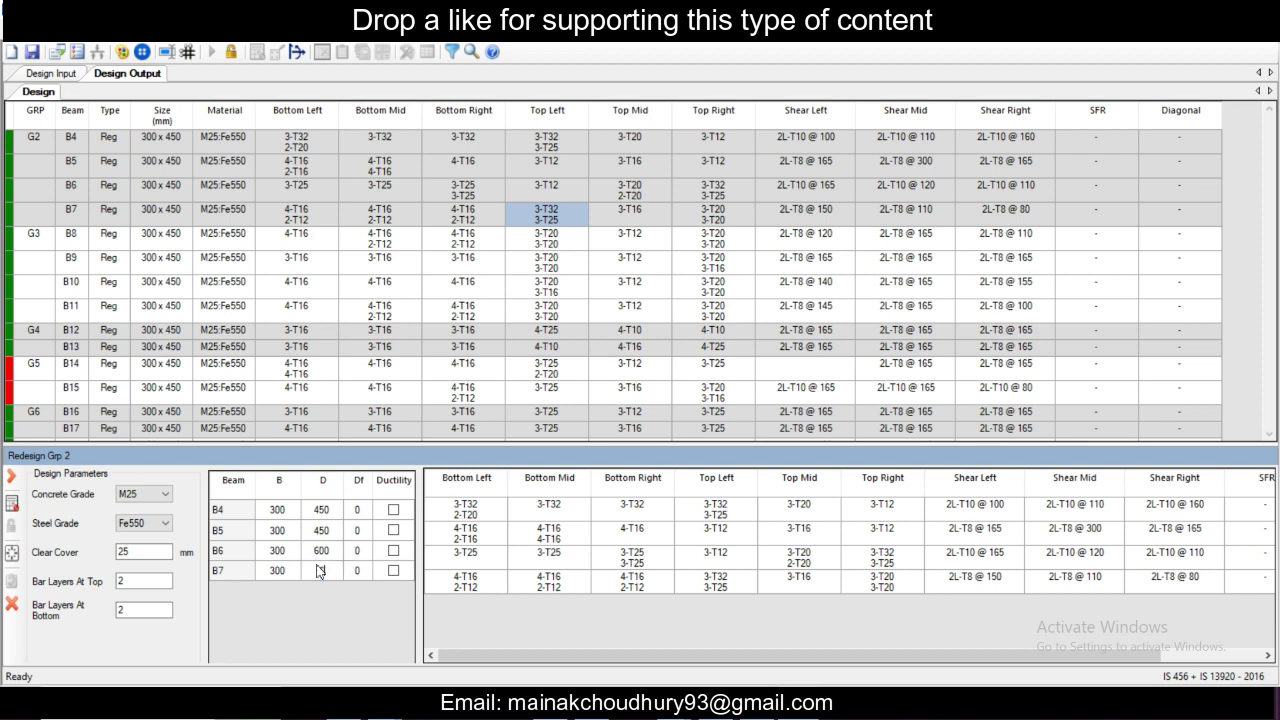
text(600)
click(12, 504)
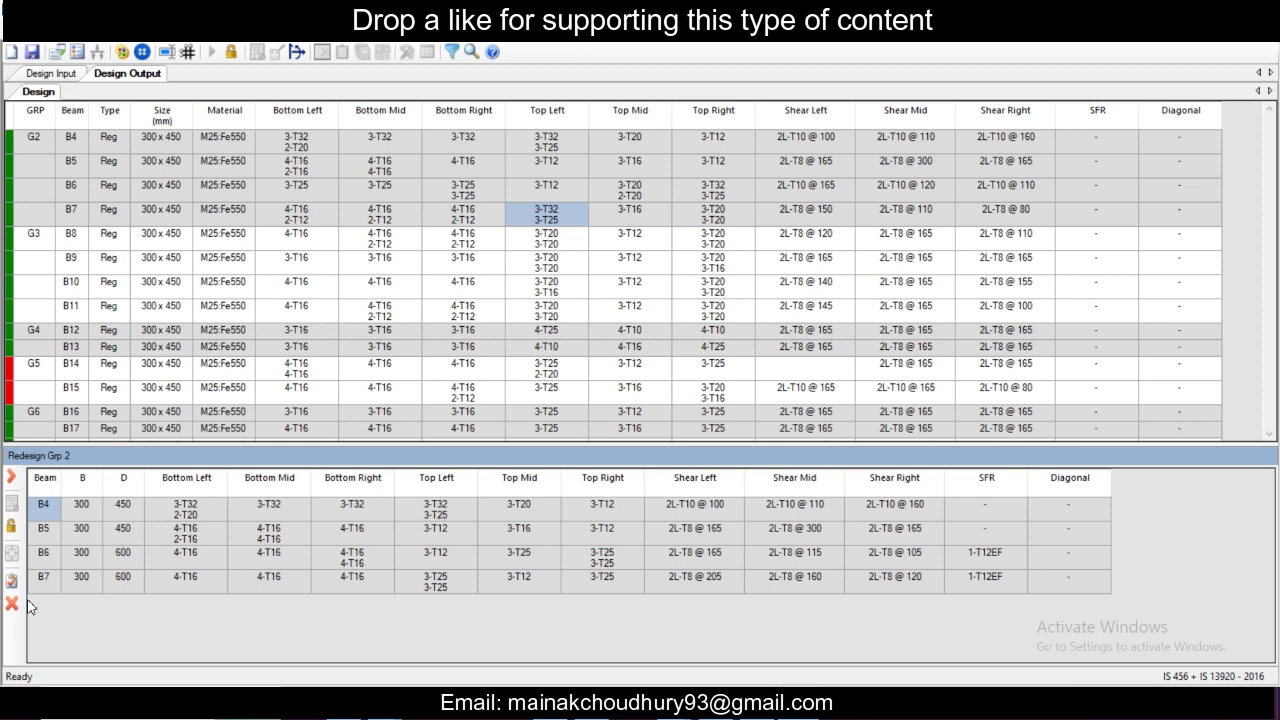
Step: Unlock the redesign, set the depth of beams B4 and B5 to 600 mm, redesign the group and accept the result
click(12, 525)
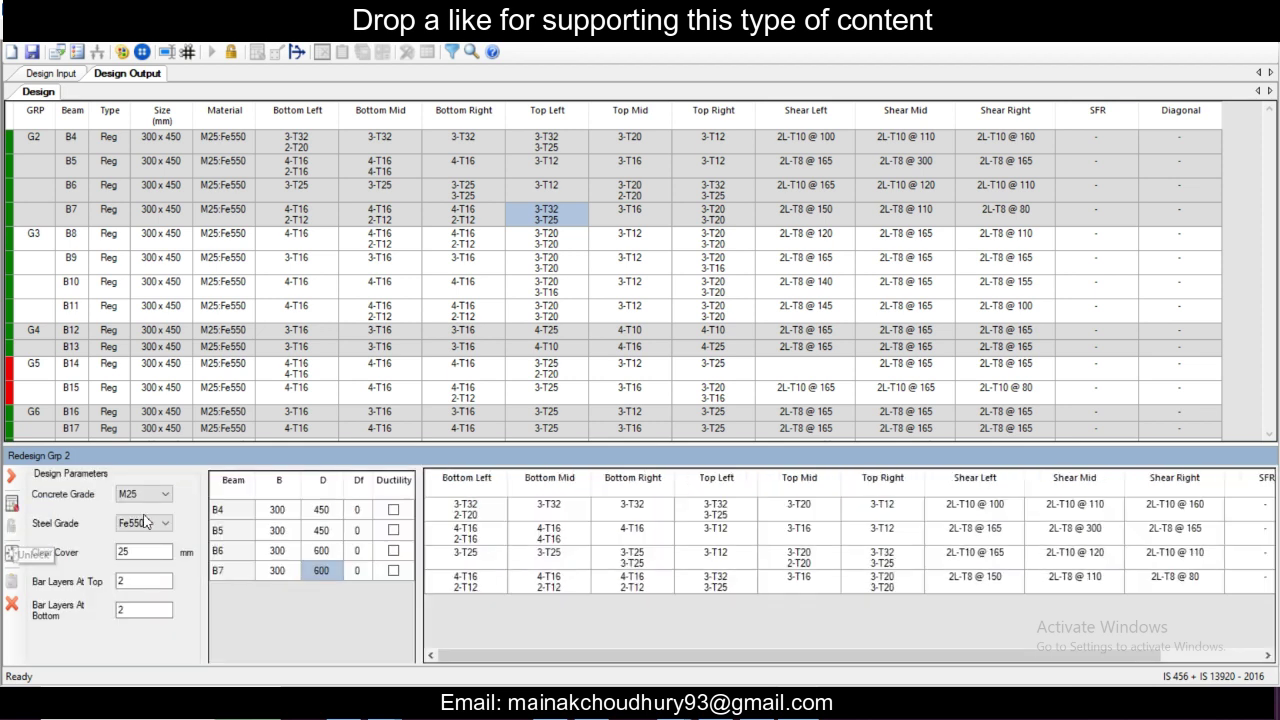
click(322, 510)
text(600)
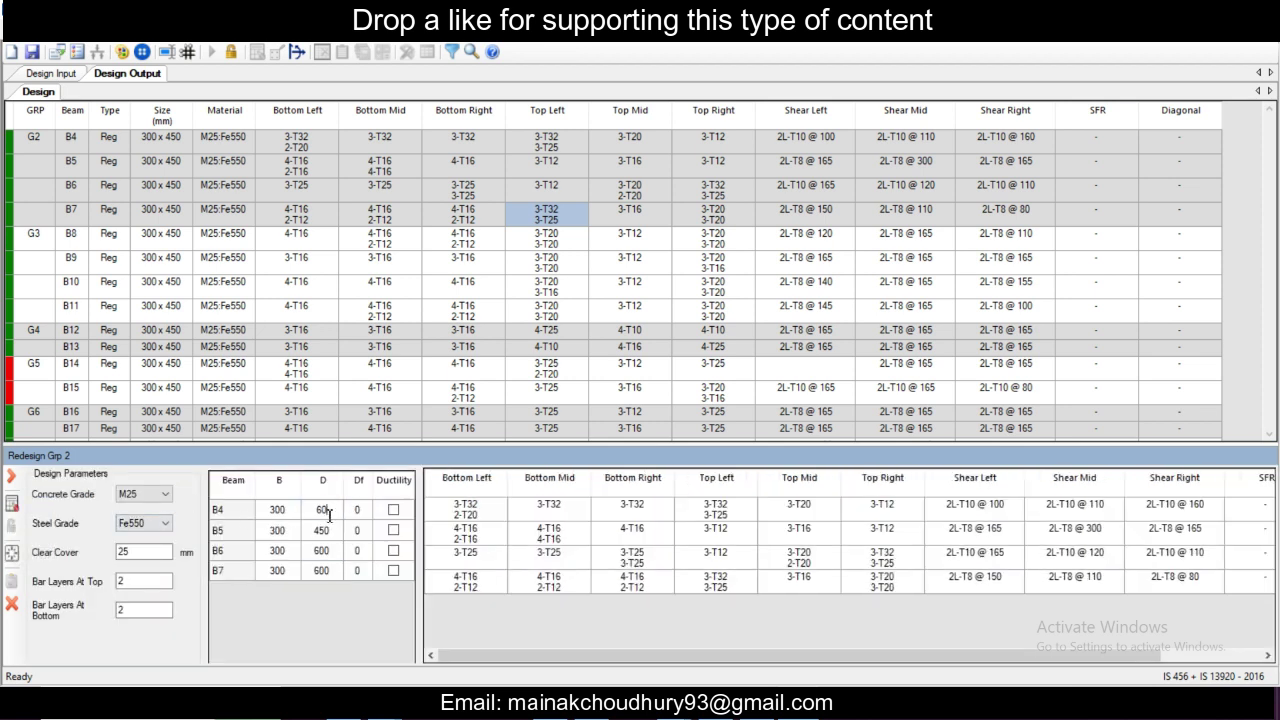
click(322, 530)
text(600)
click(12, 504)
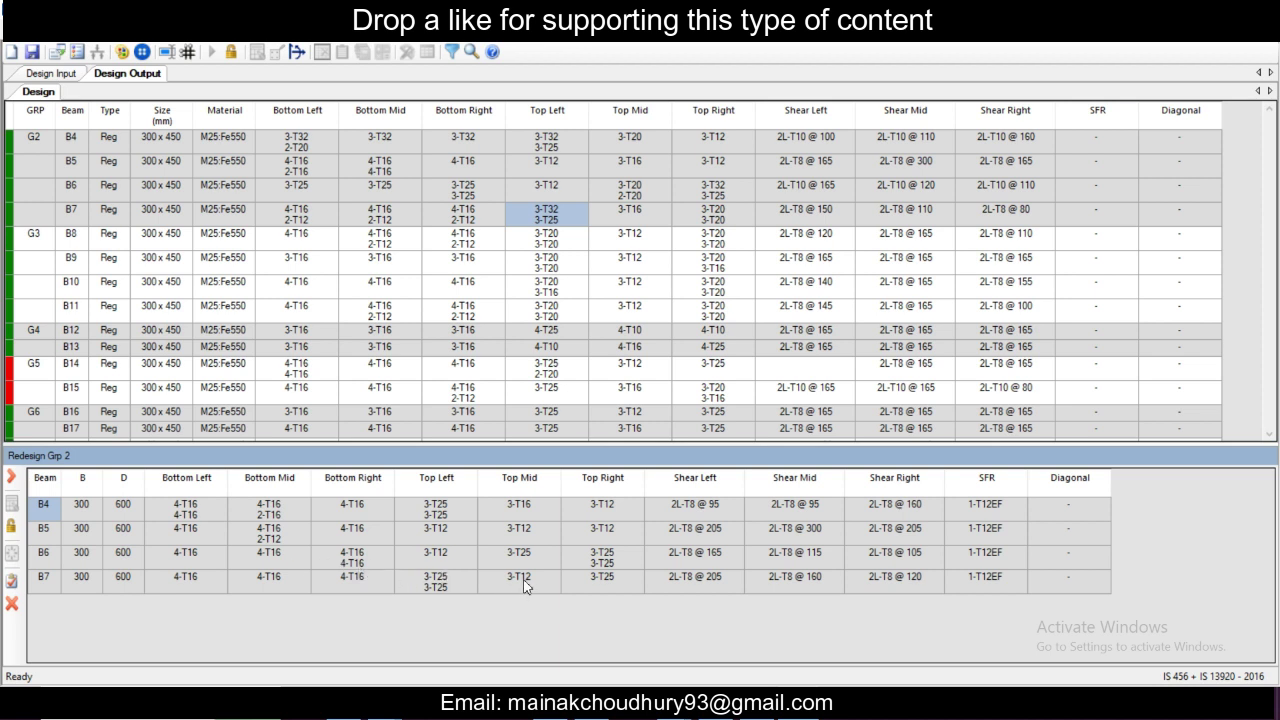
click(12, 582)
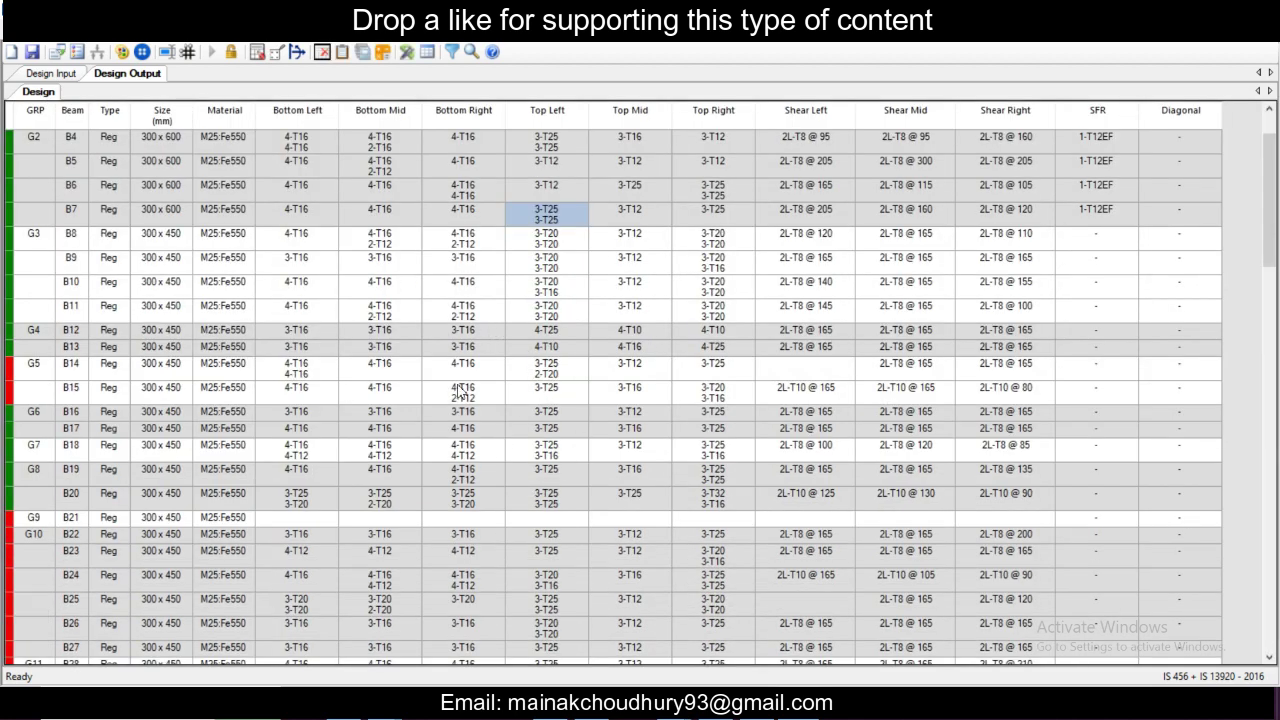
scroll(458, 386, up, 1)
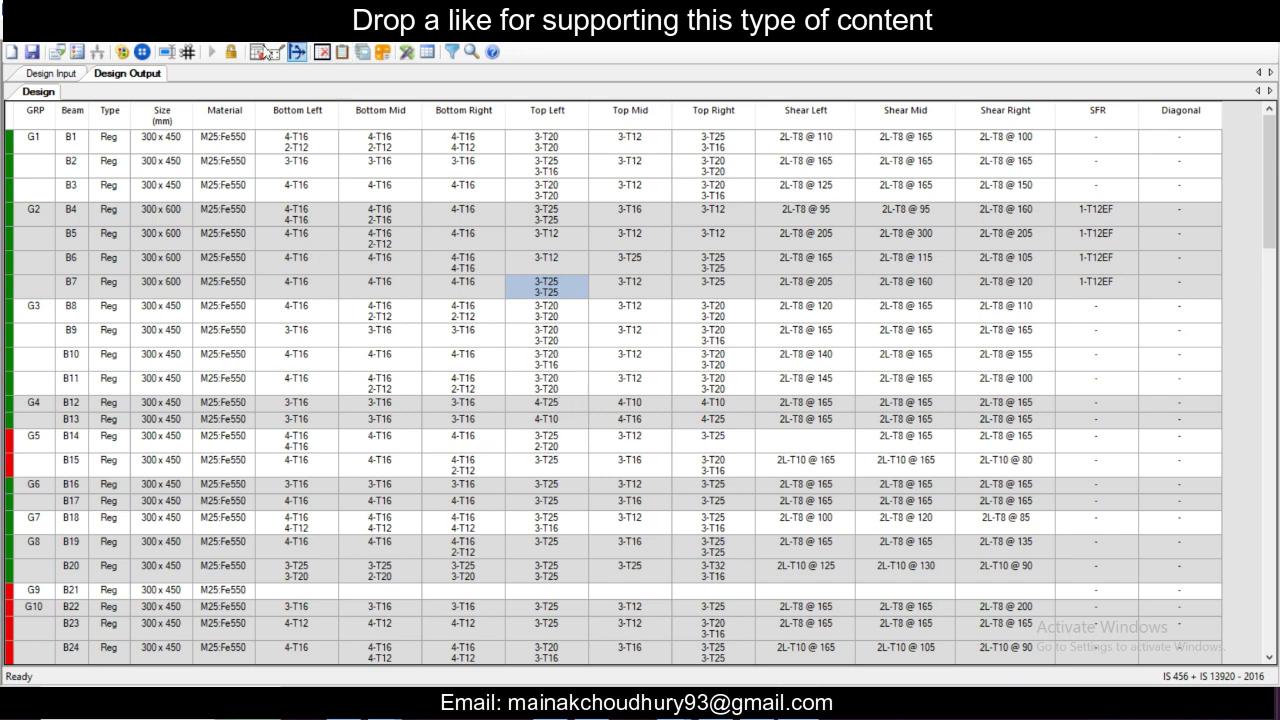
click(242, 34)
mouse_move(286, 35)
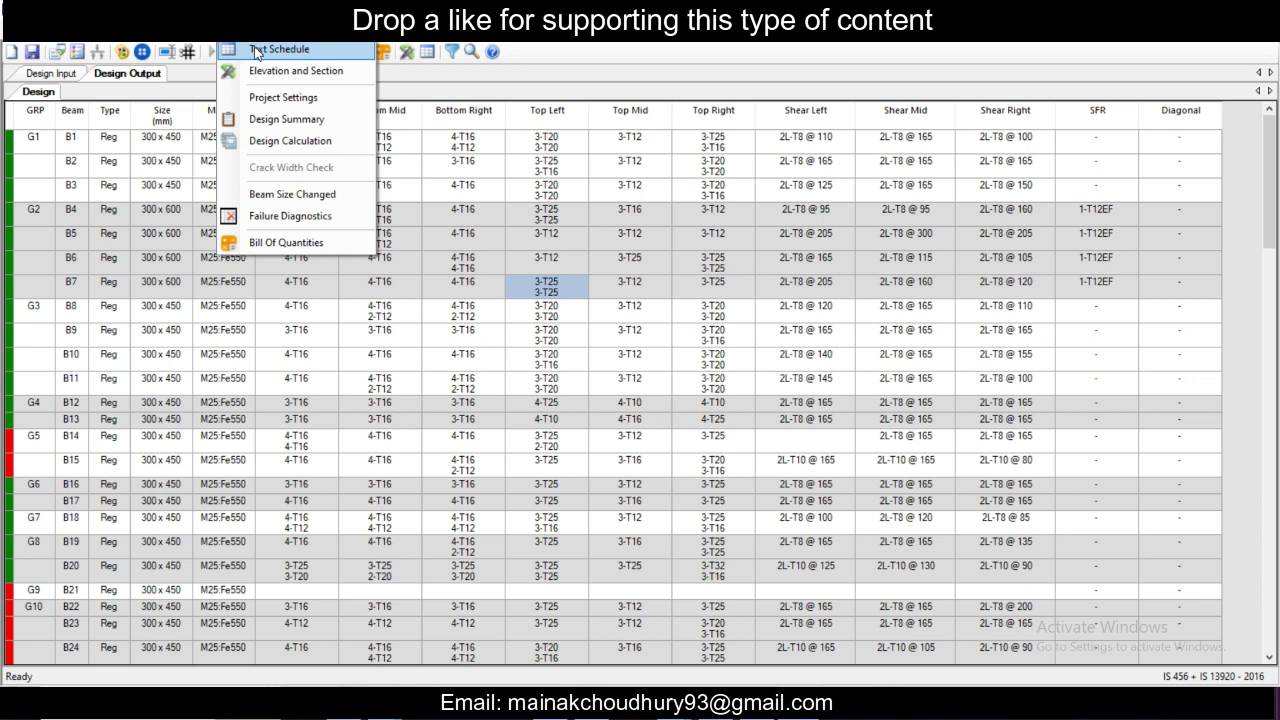
mouse_move(104, 41)
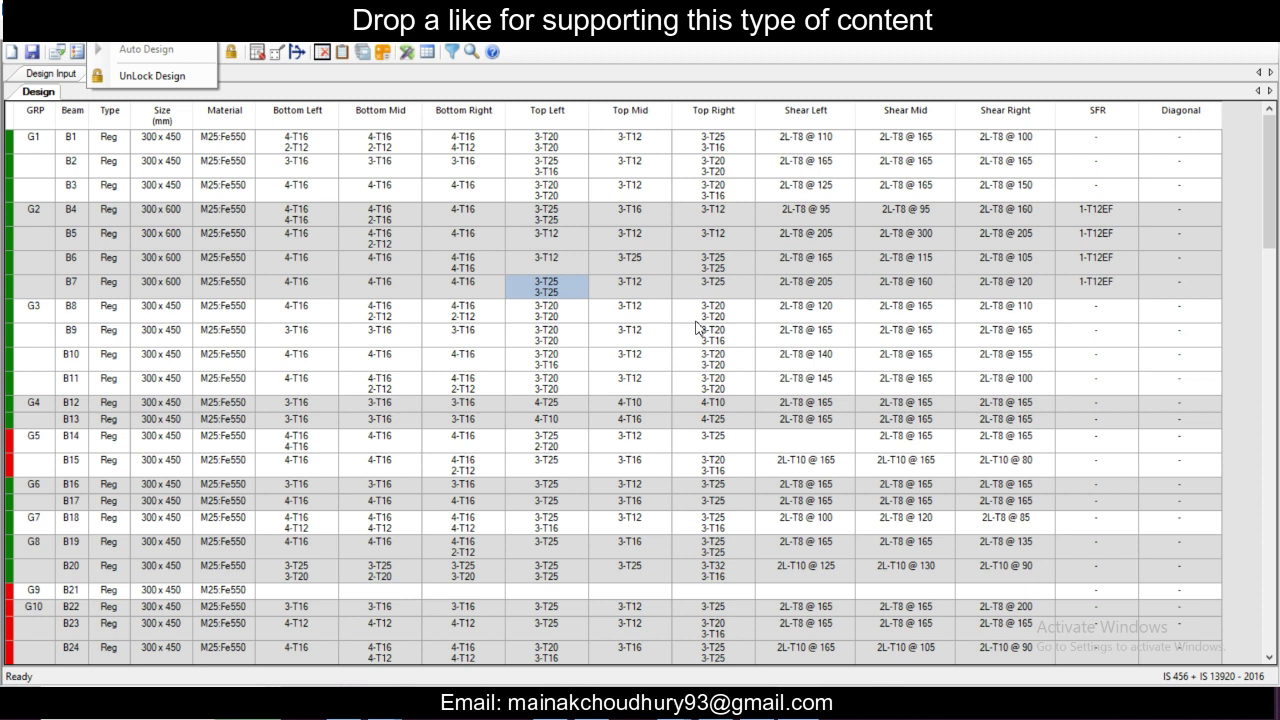
click(640, 28)
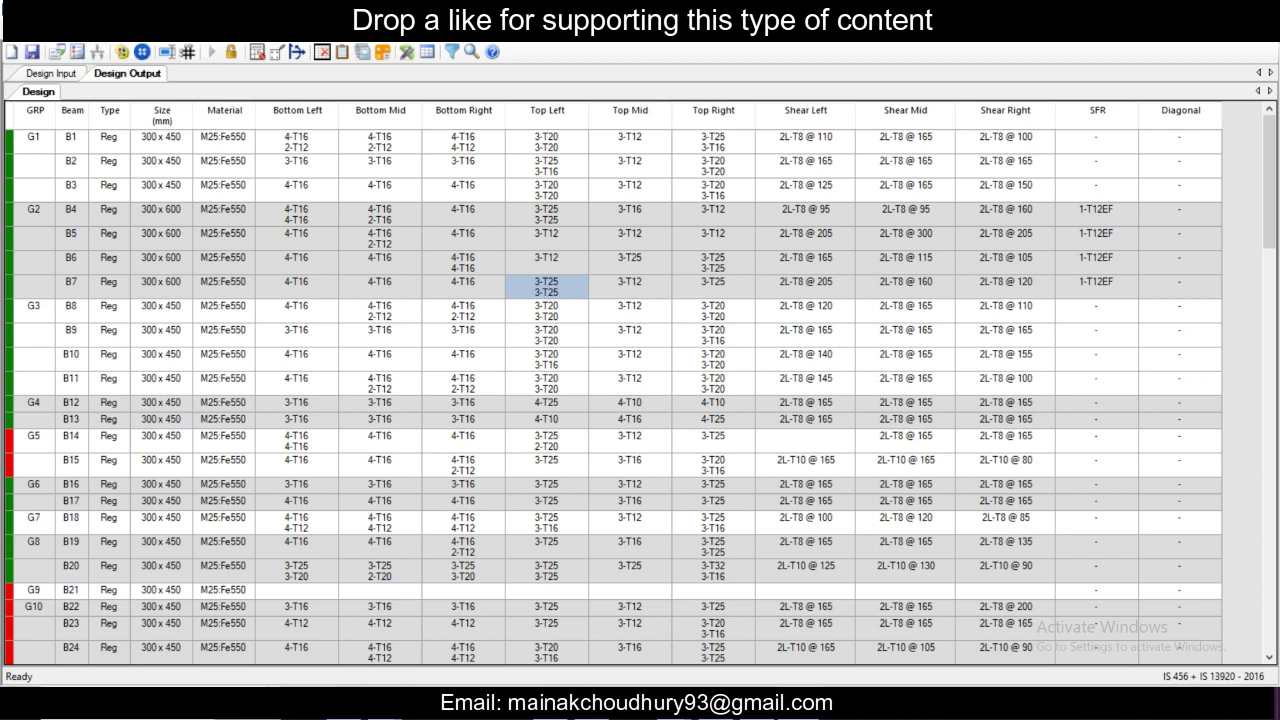